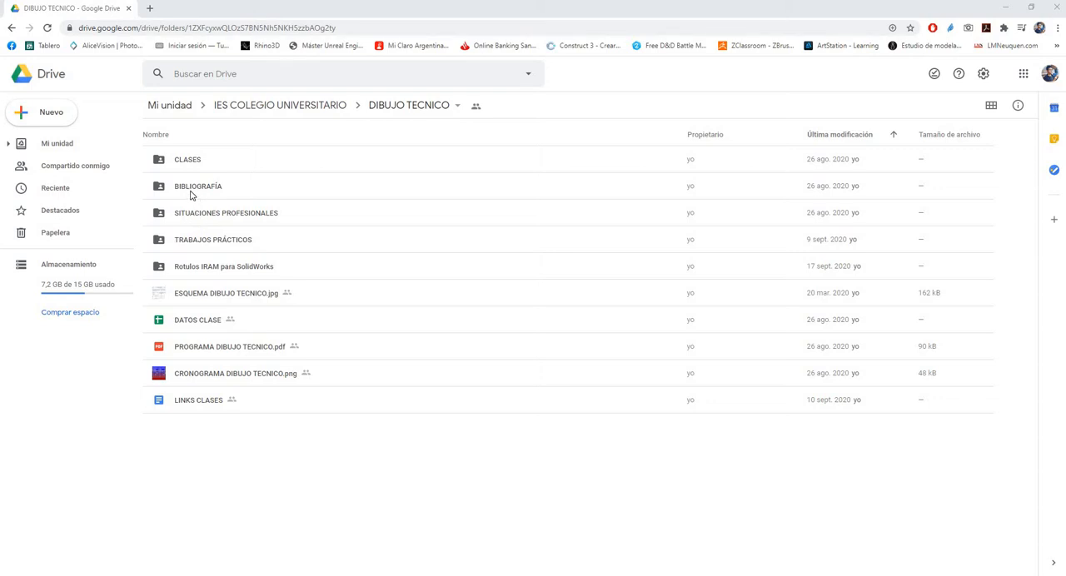
Open the CLASES folder in DIBUJO TECNICO and go into its CLASE 3 subfolder
left_click(192, 194)
left_click(213, 218)
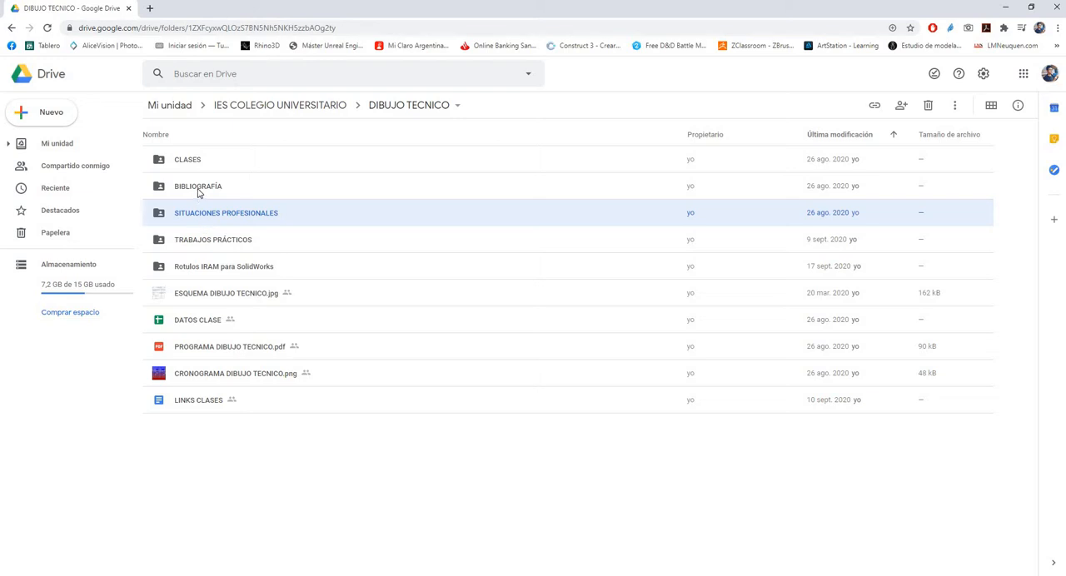
left_click(207, 243)
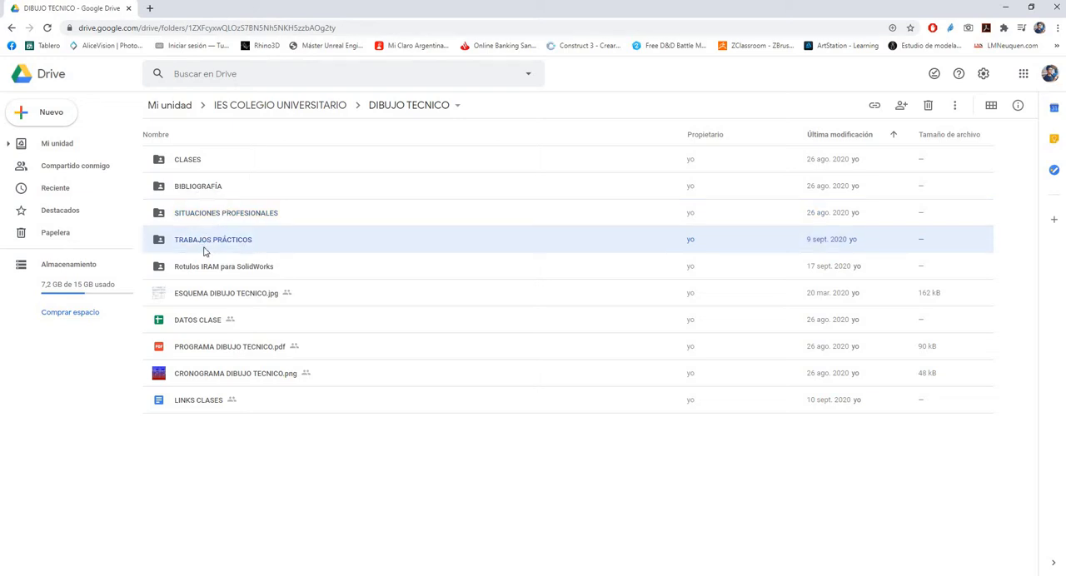
double_click(183, 162)
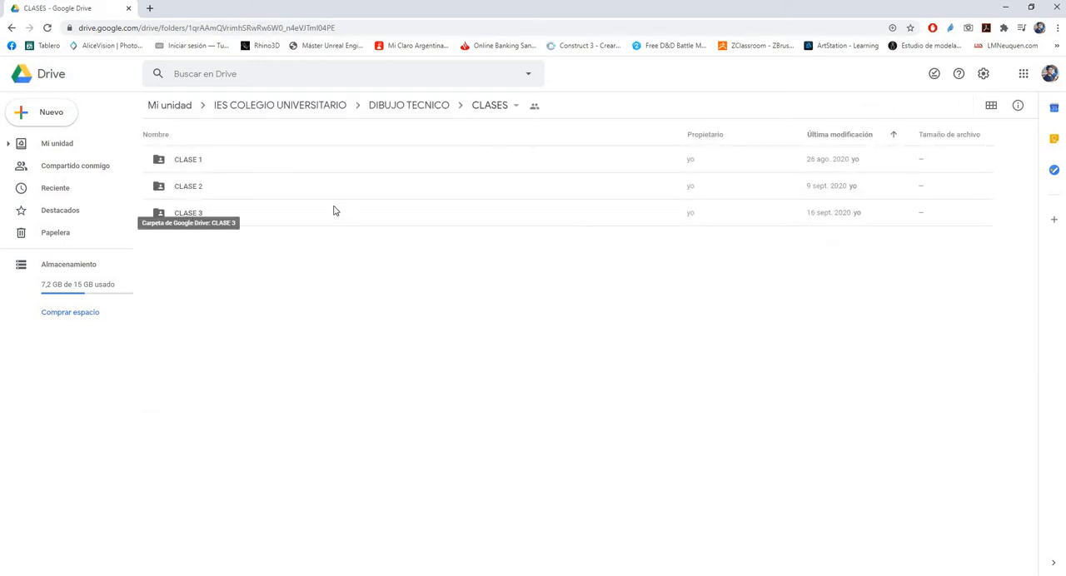
left_click(190, 217)
double_click(192, 218)
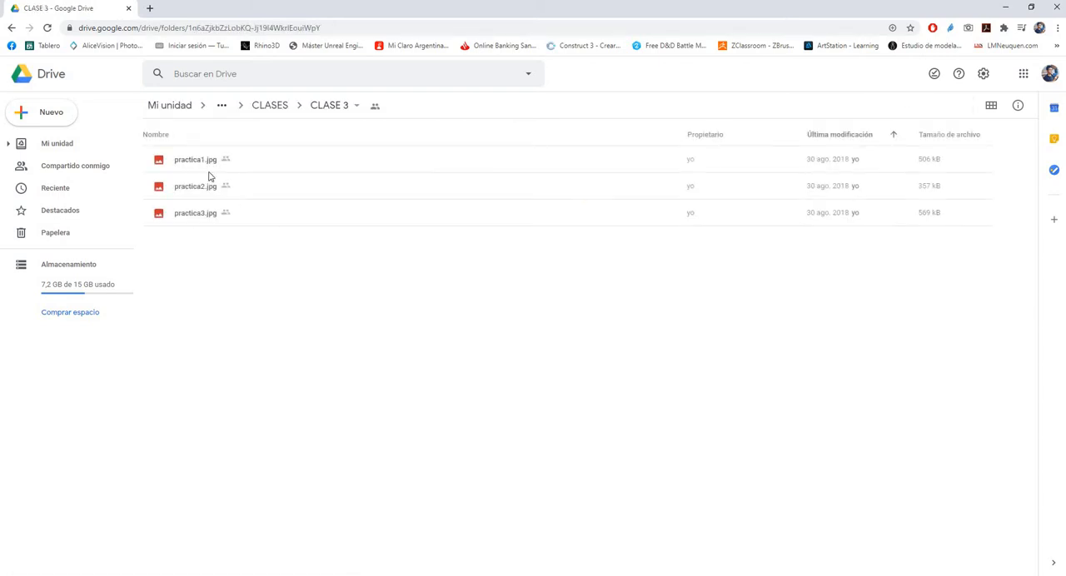
left_click(202, 163)
left_click(198, 192)
left_click(198, 210)
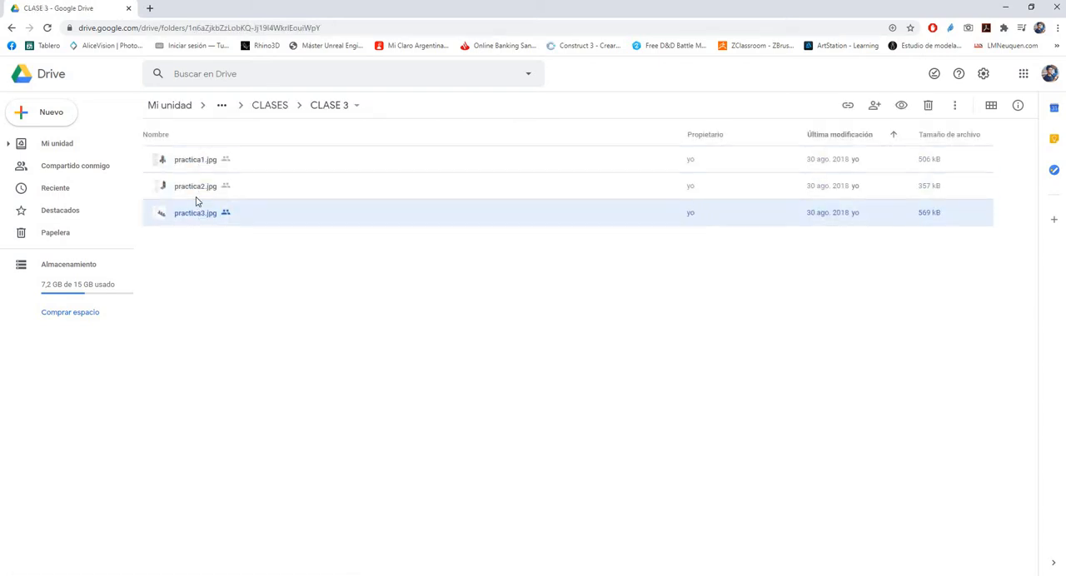
left_click(196, 184)
left_click(196, 163)
left_click(197, 189)
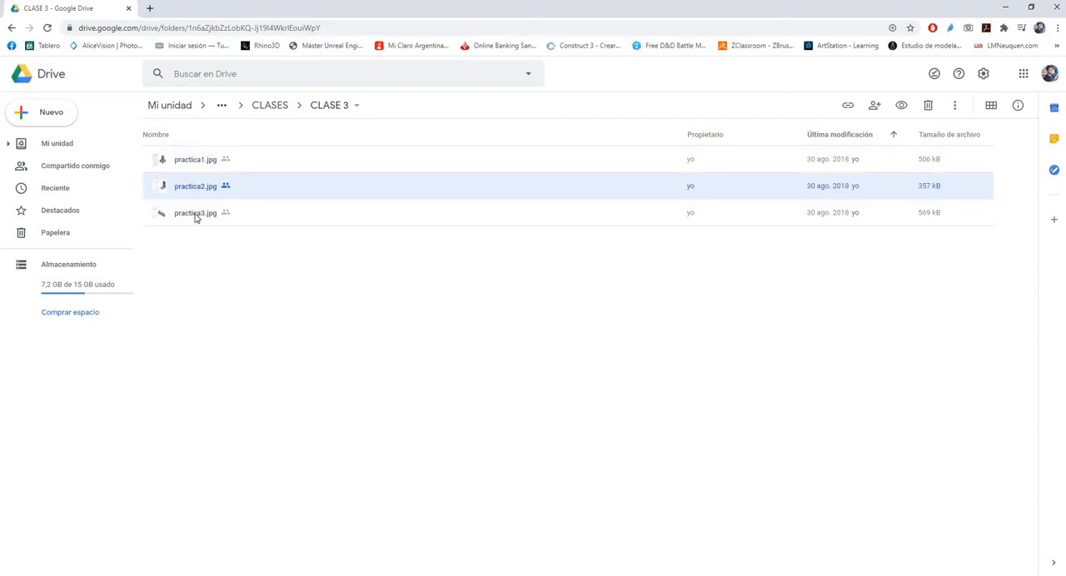
left_click(196, 214)
left_click(194, 187)
left_click(203, 165)
left_click(202, 193)
left_click(202, 214)
left_click(202, 188)
left_click(202, 164)
Preview the practice drawings in CLASE 3, starting at practica2.jpg and browsing through practica3.jpg and practica1.jpg, and close the preview
left_click(203, 198)
double_click(202, 198)
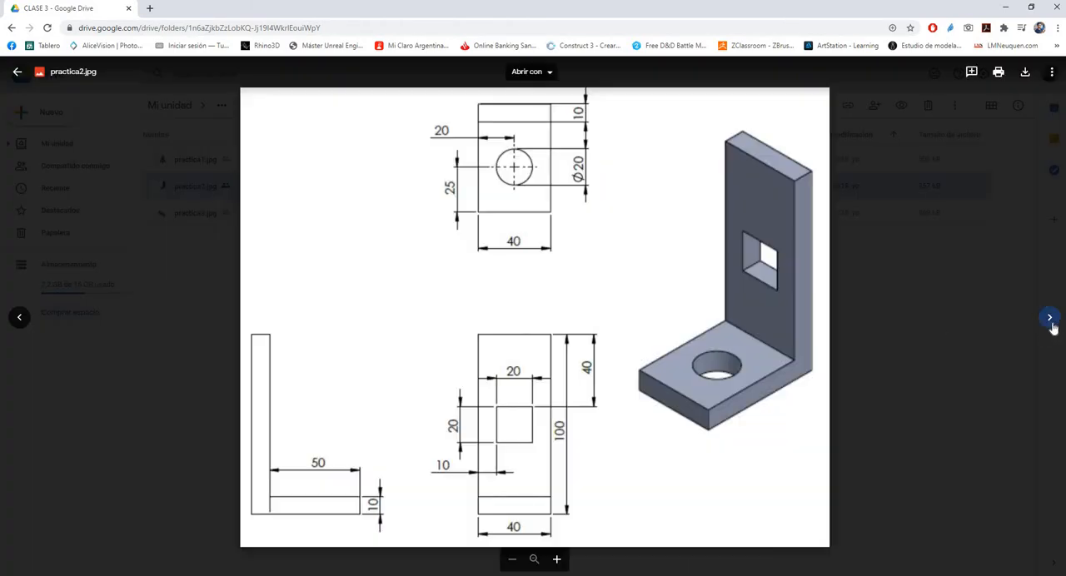
left_click(1052, 326)
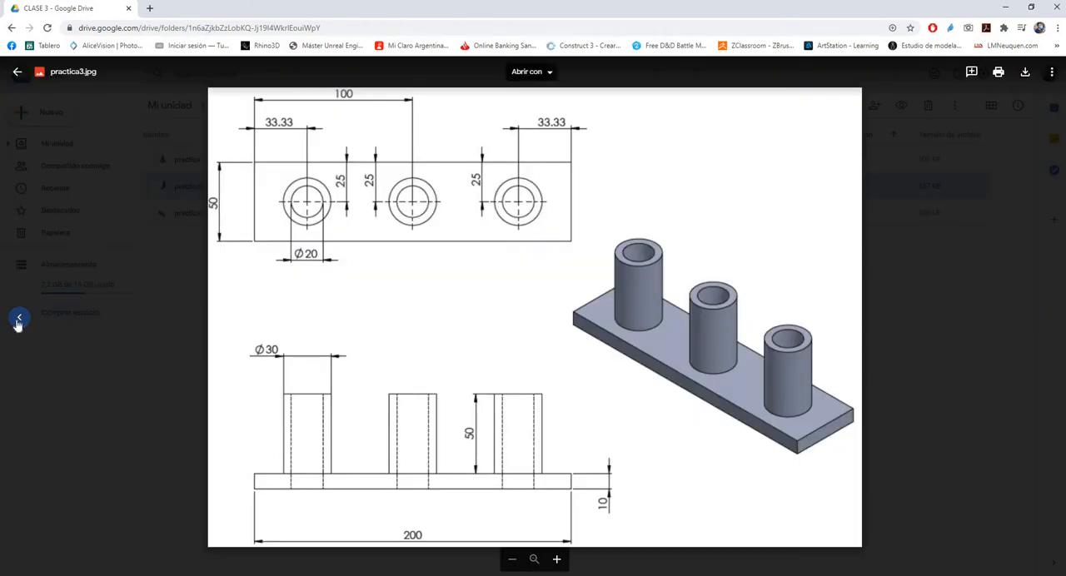
left_click(18, 319)
left_click(18, 322)
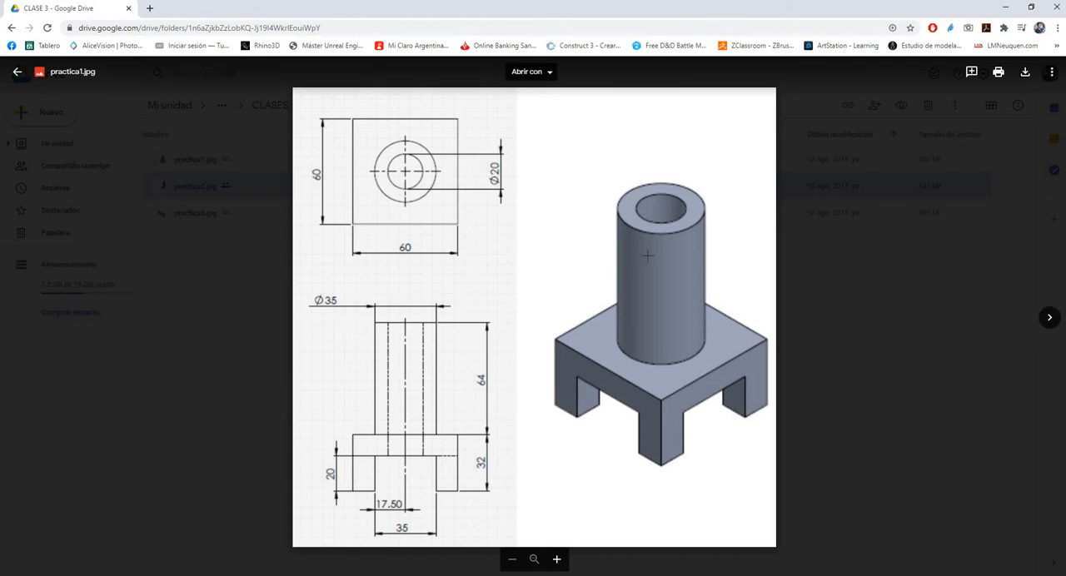
left_click(233, 319)
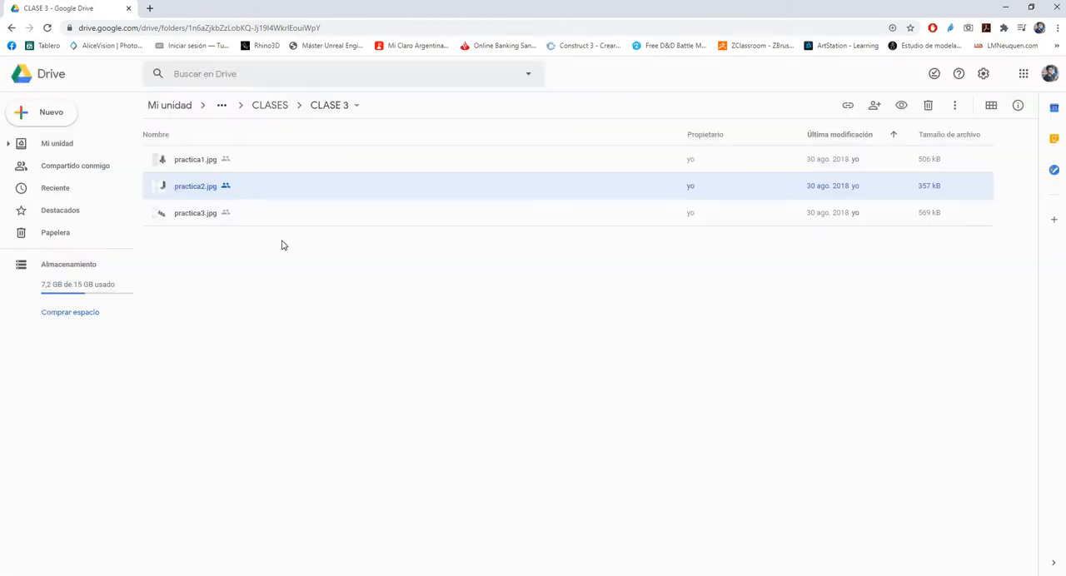
Open practica1.jpg for another look at its dimensioned views and close the preview
left_click(190, 164)
double_click(191, 164)
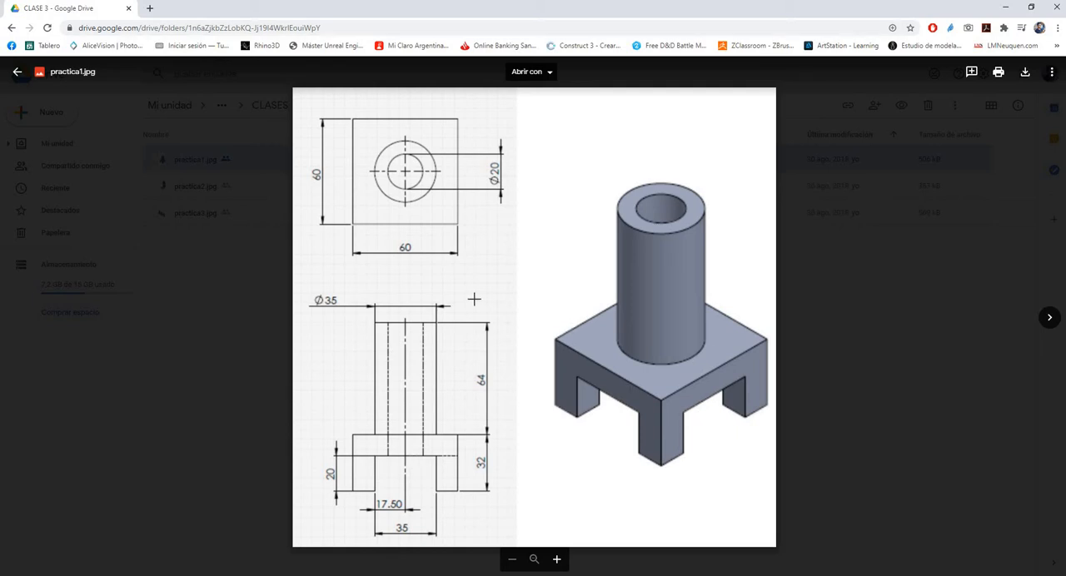
left_click(182, 307)
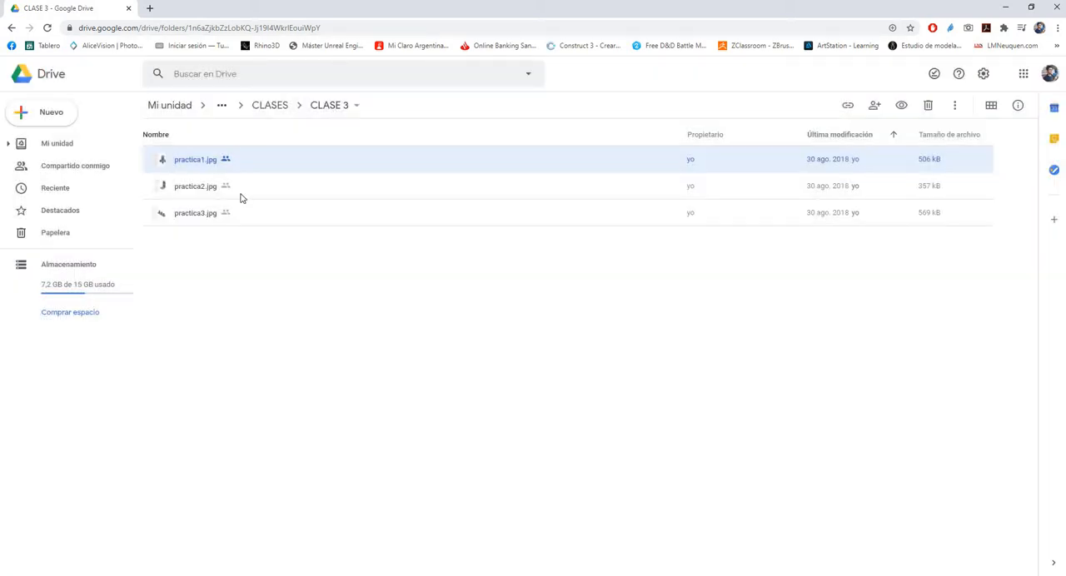
Look into the CLASE 3 folder again from CLASES and return to the DIBUJO TECNICO folder
left_click(270, 109)
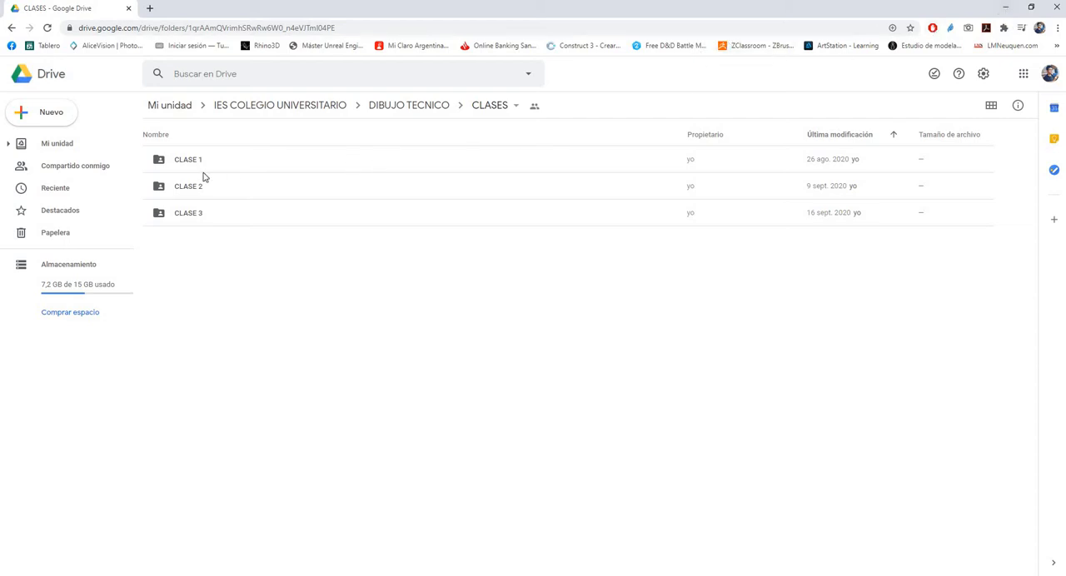
double_click(185, 214)
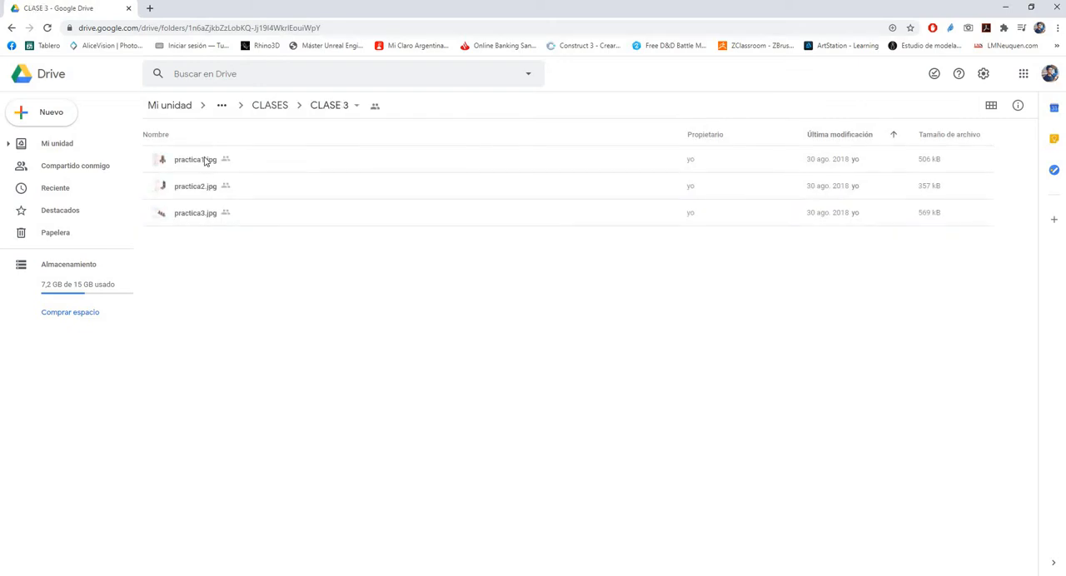
left_click(272, 108)
left_click(412, 106)
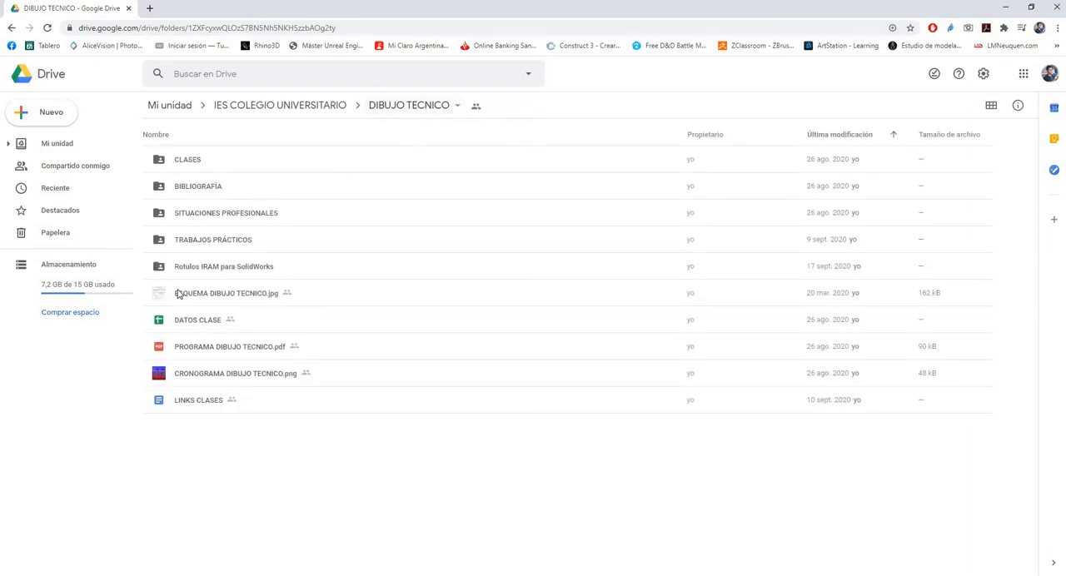
Examine the sheet format files in the Rotulos IRAM para SolidWorks folder and go back to DIBUJO TECNICO
left_click(200, 267)
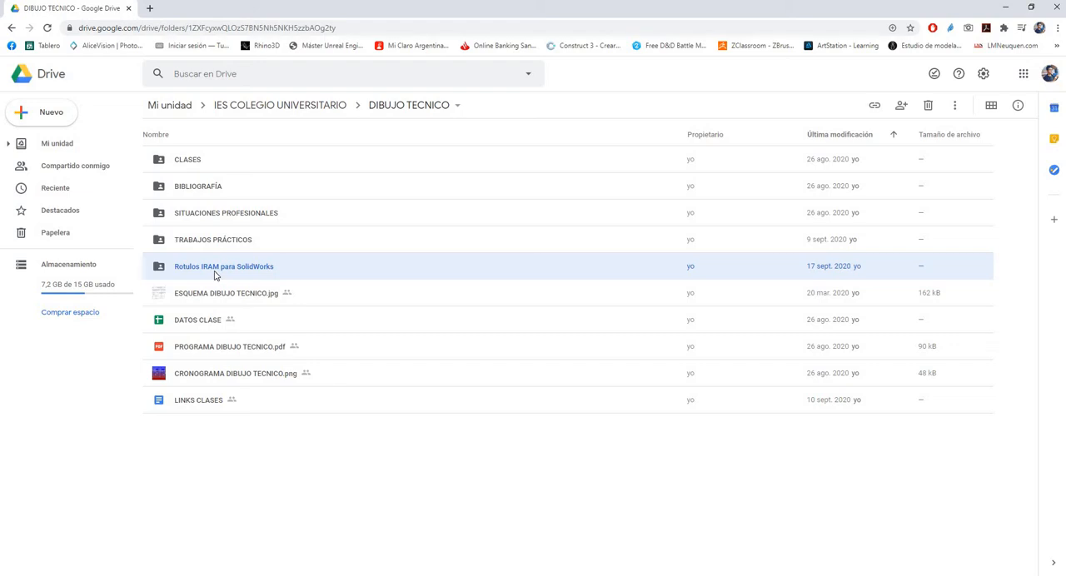
double_click(228, 276)
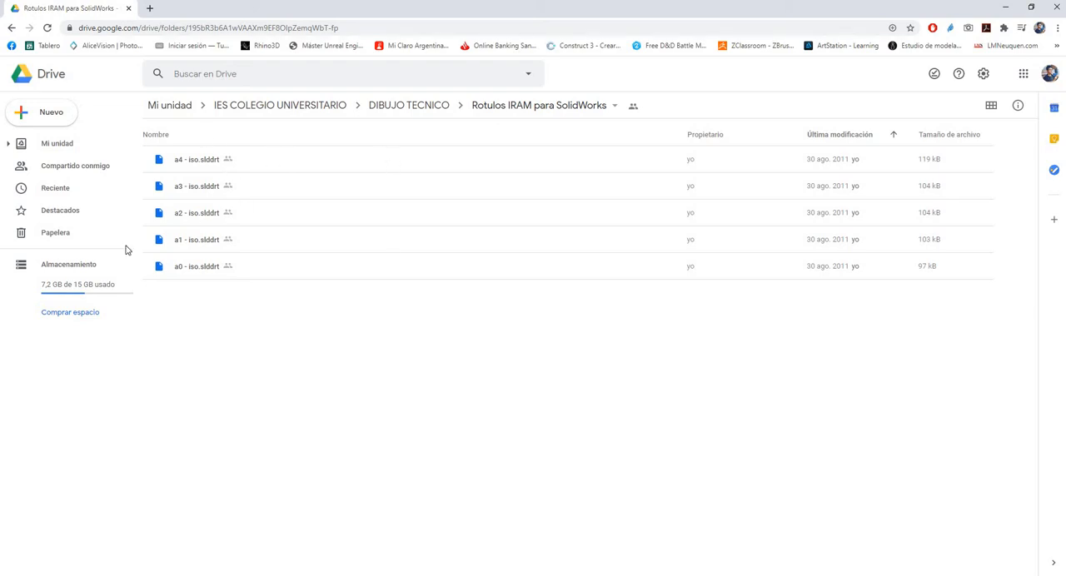
left_click(406, 106)
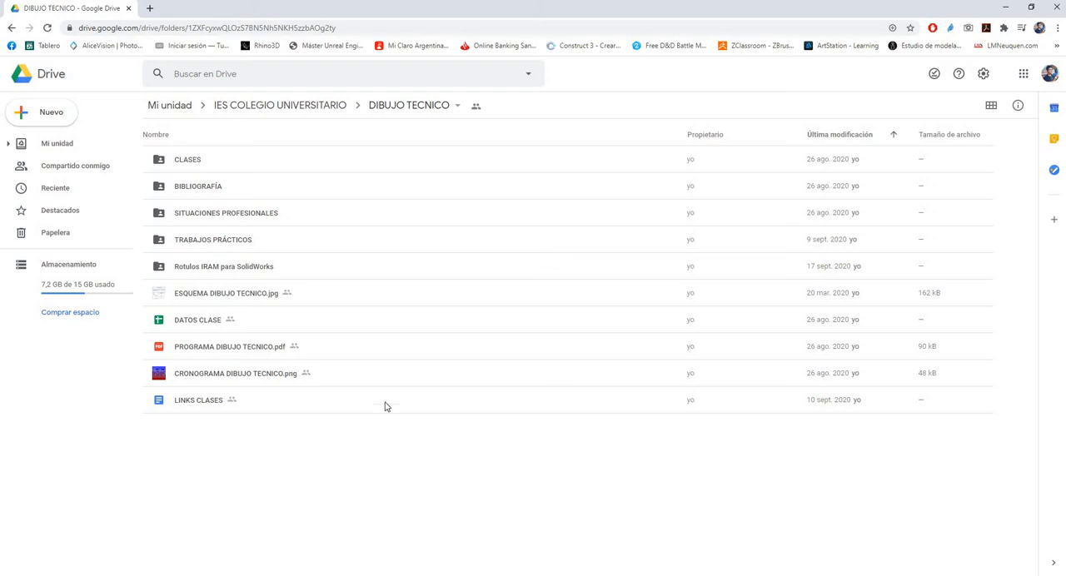
Switch to SolidWorks and open the recent part EJ1.SLDPRT that has a model preview
left_click(1006, 11)
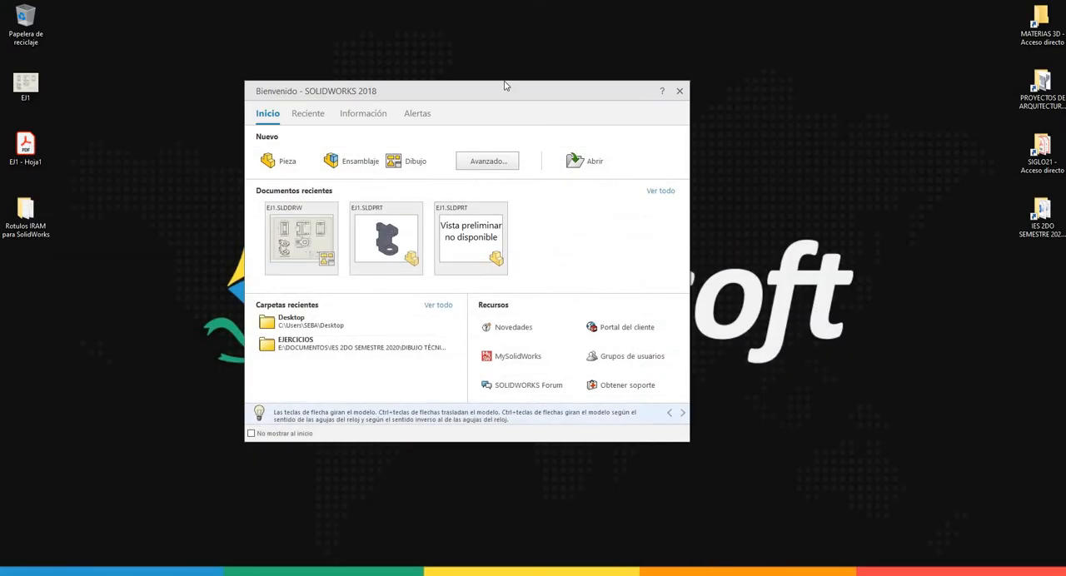
left_click_drag(526, 92, 580, 119)
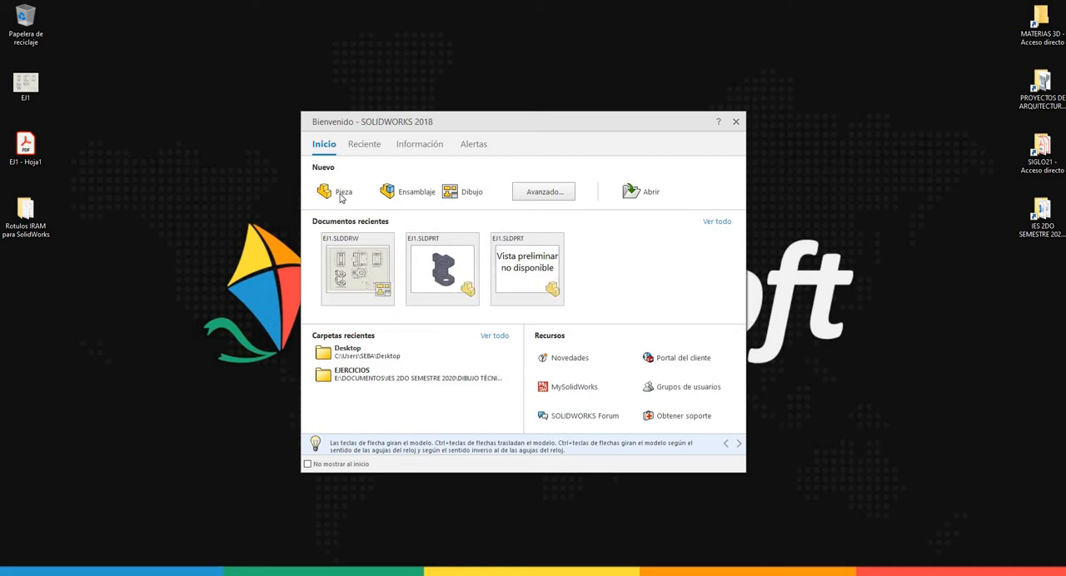
left_click(444, 277)
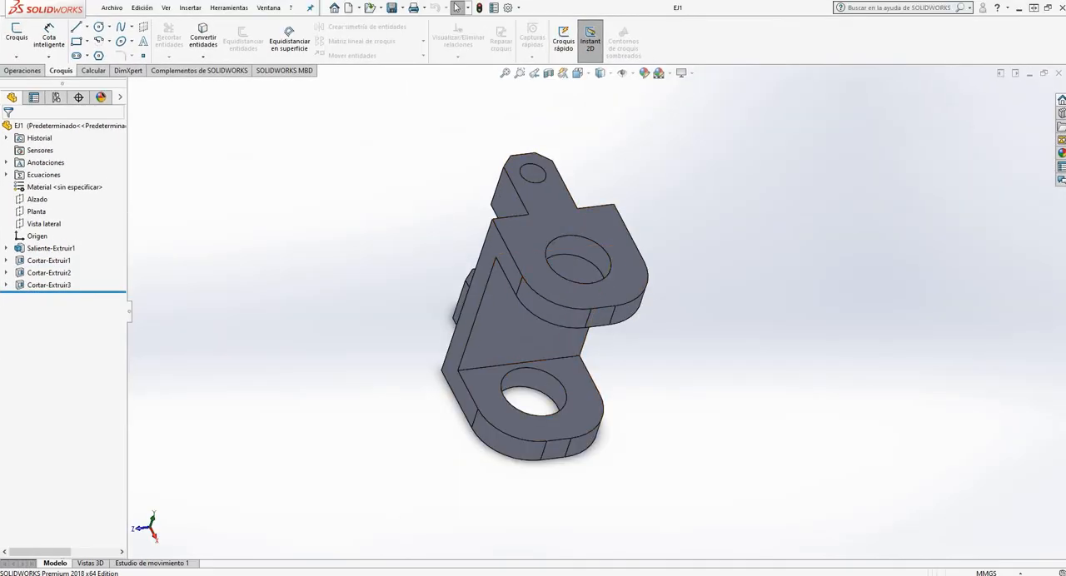
Switch to Google Drive to review the practice files in CLASES > CLASE 3, and return to SolidWorks
left_click(160, 550)
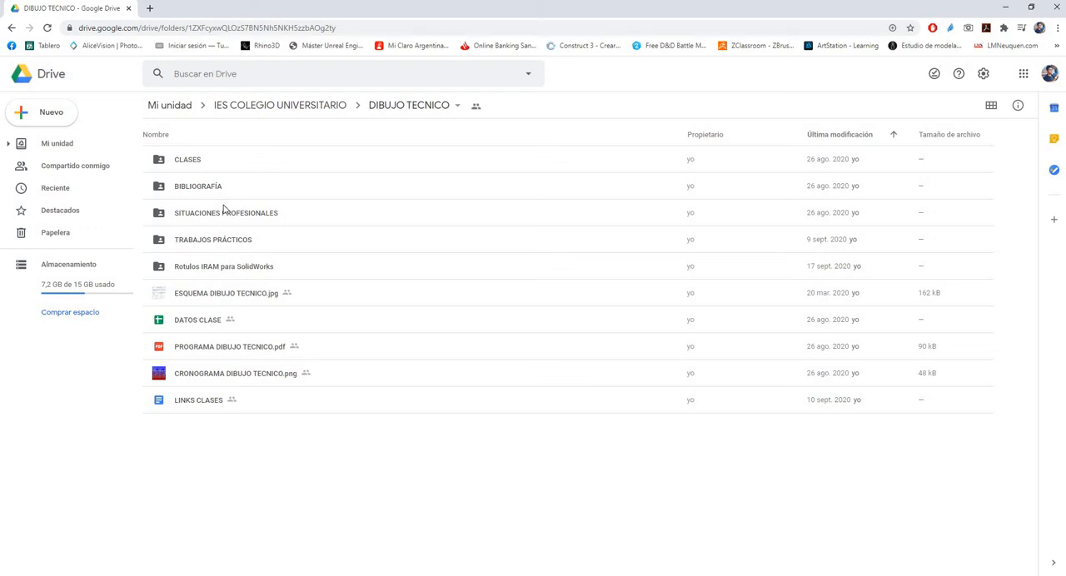
double_click(191, 163)
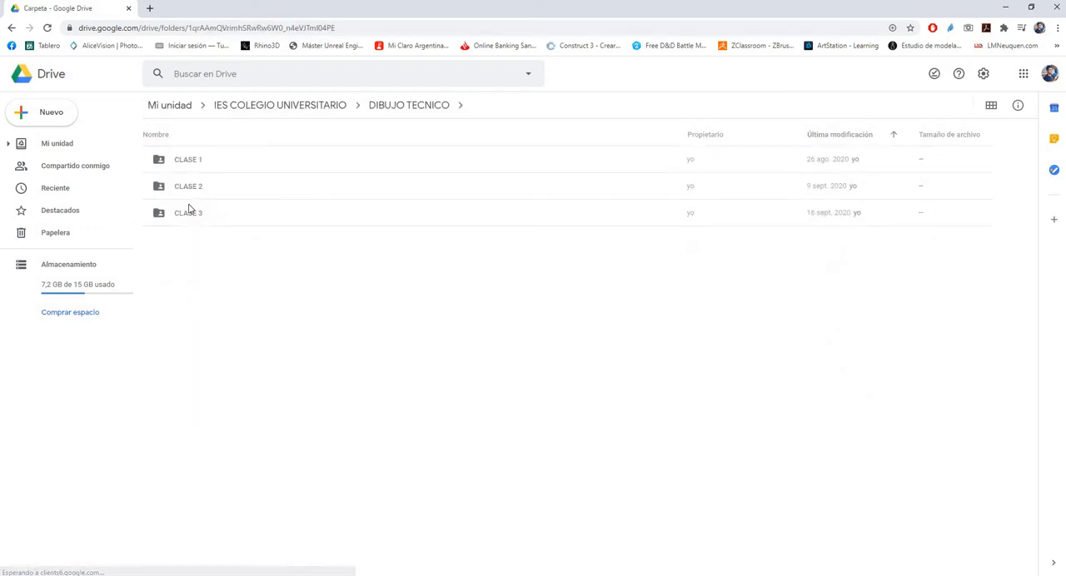
double_click(192, 213)
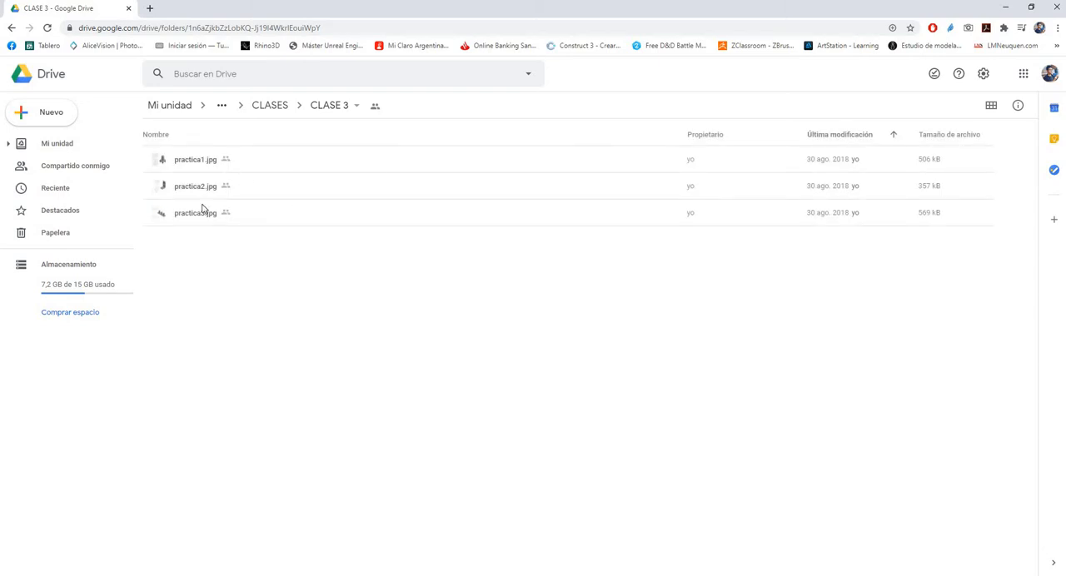
left_click(195, 197)
left_click(194, 224)
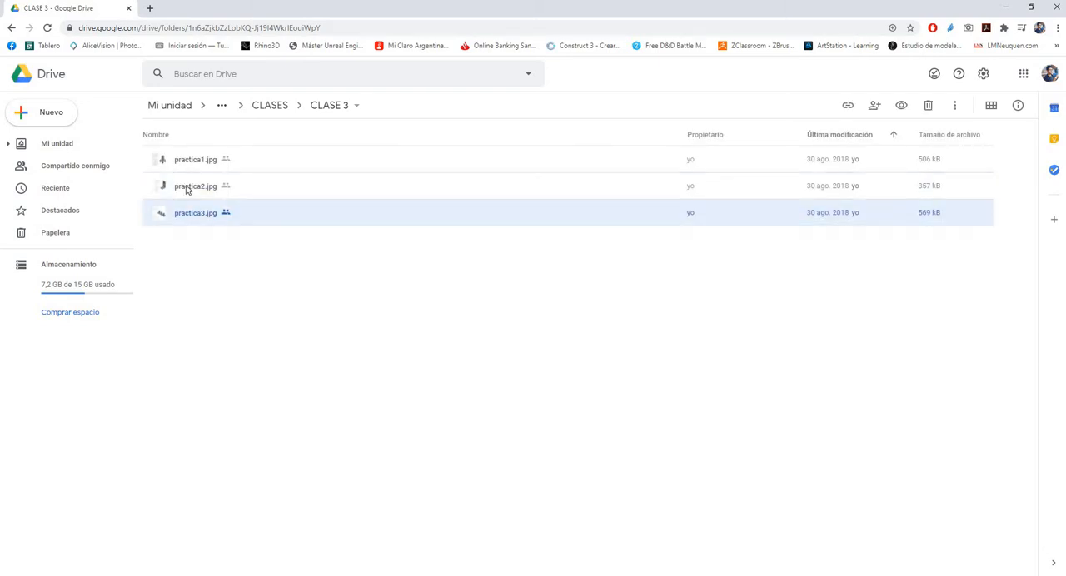
left_click(189, 187)
left_click(191, 162)
left_click(191, 188)
left_click(192, 214)
left_click(1005, 8)
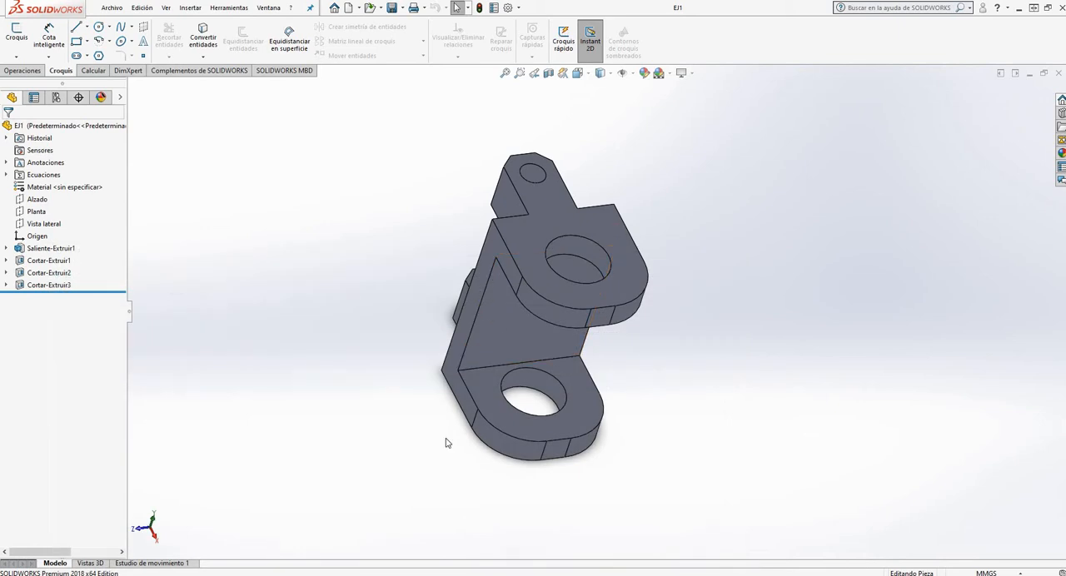
scroll(450, 239, "down", 2)
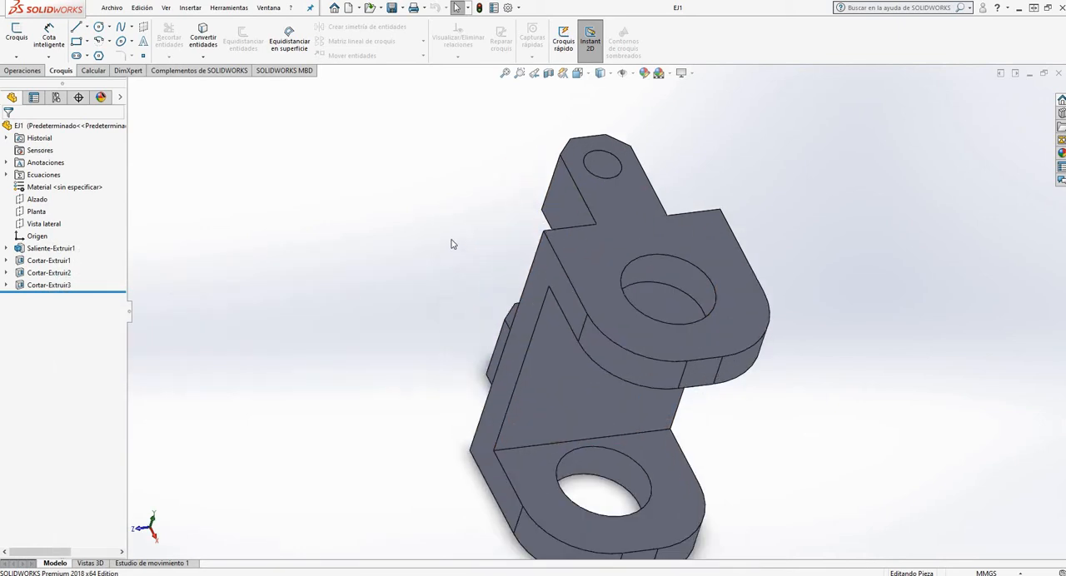
scroll(594, 308, "up", 5)
scroll(670, 345, "down", 2)
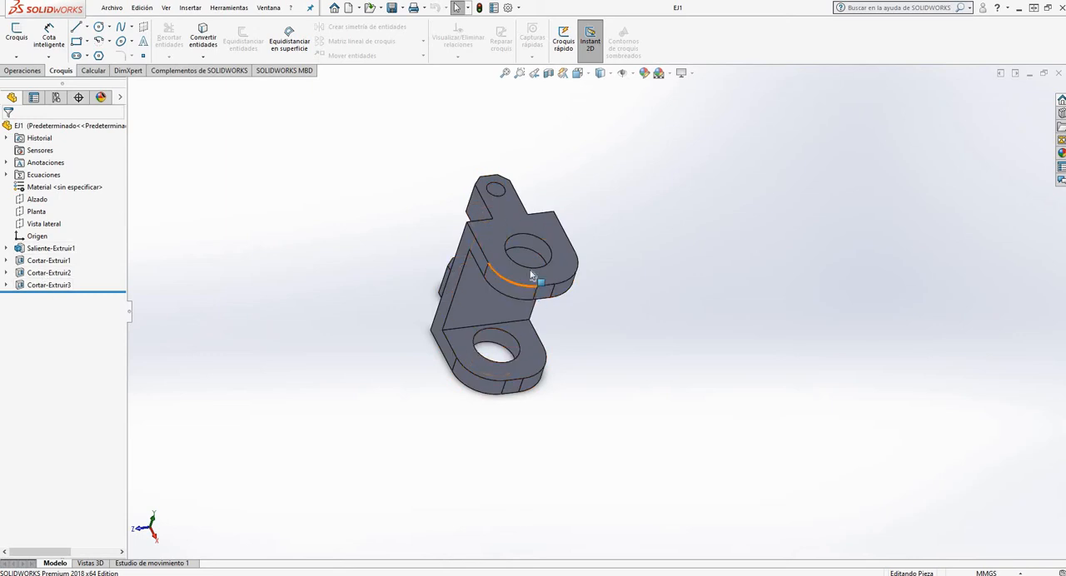
scroll(562, 268, "up", 1)
scroll(611, 227, "up", 2)
scroll(584, 286, "down", 3)
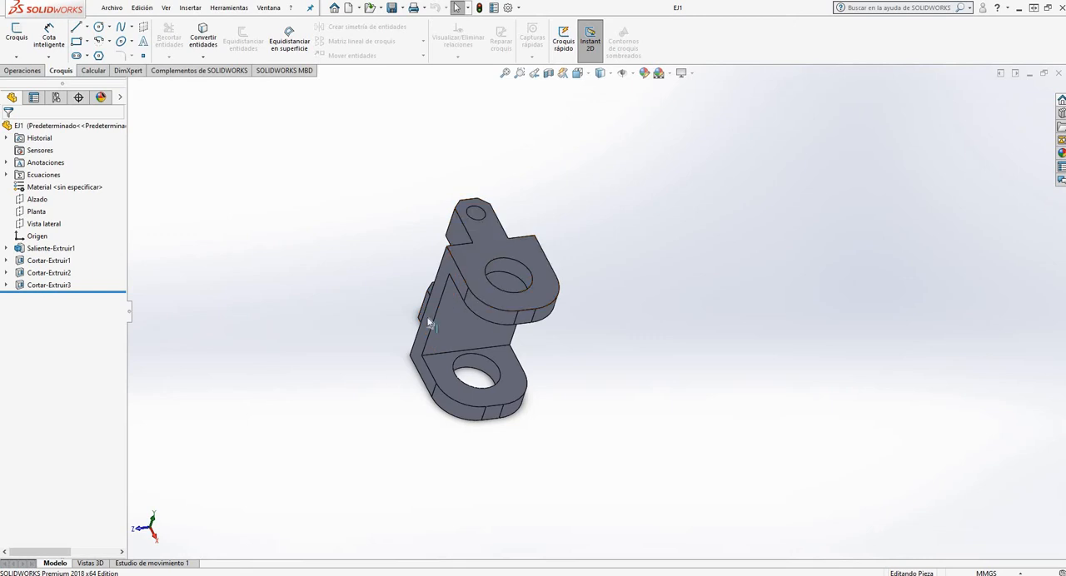
Create a new drawing from the open EJ1 part
left_click(113, 8)
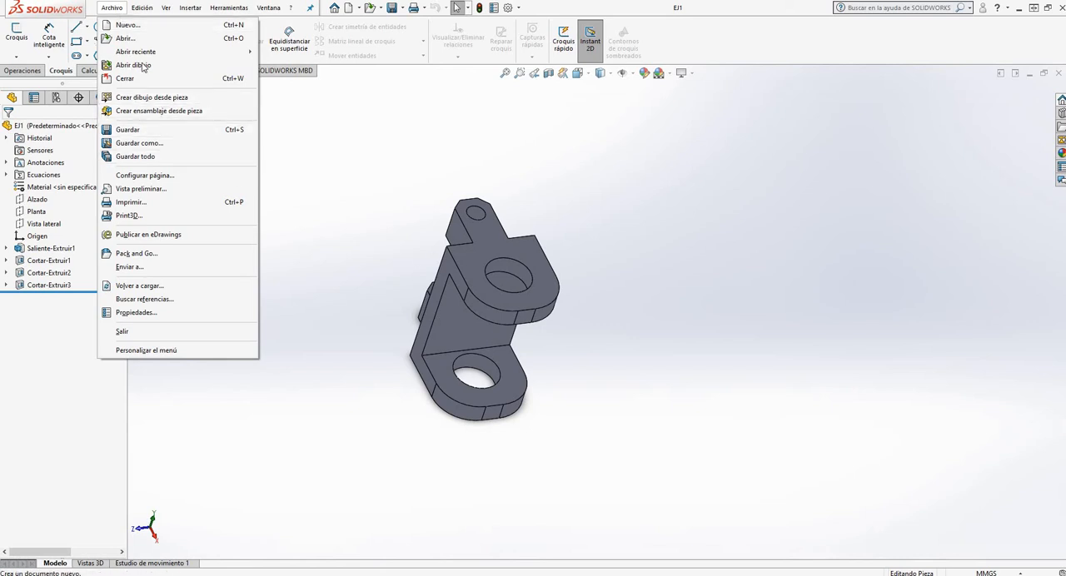
left_click(172, 99)
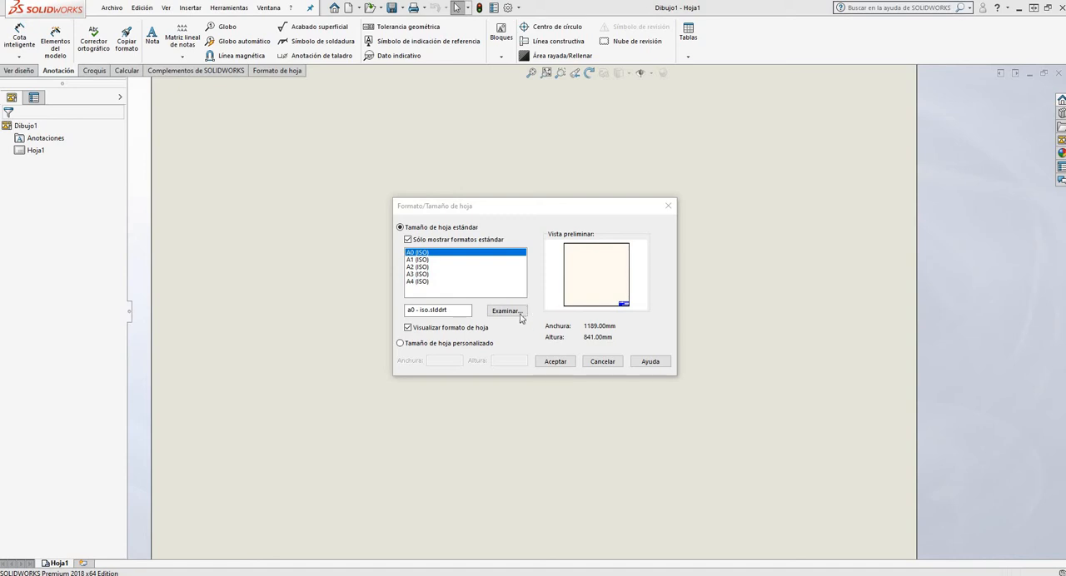
Try to use a3 - iso.slddrt from the desktop folder Rotulos IRAM para SolidWorks as sheet format, and cancel the sheet size selection
left_click(506, 311)
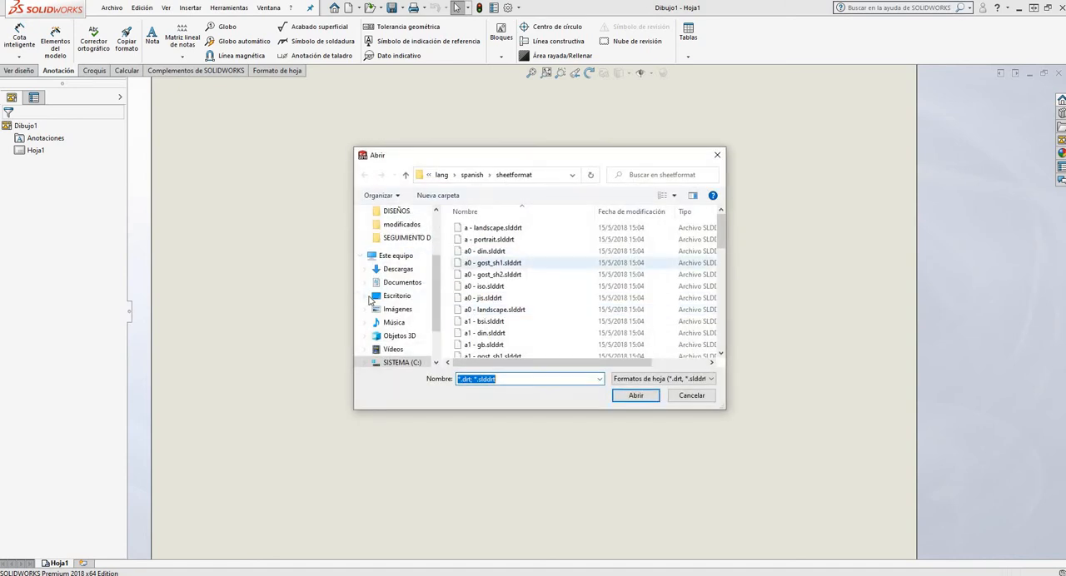
left_click(398, 298)
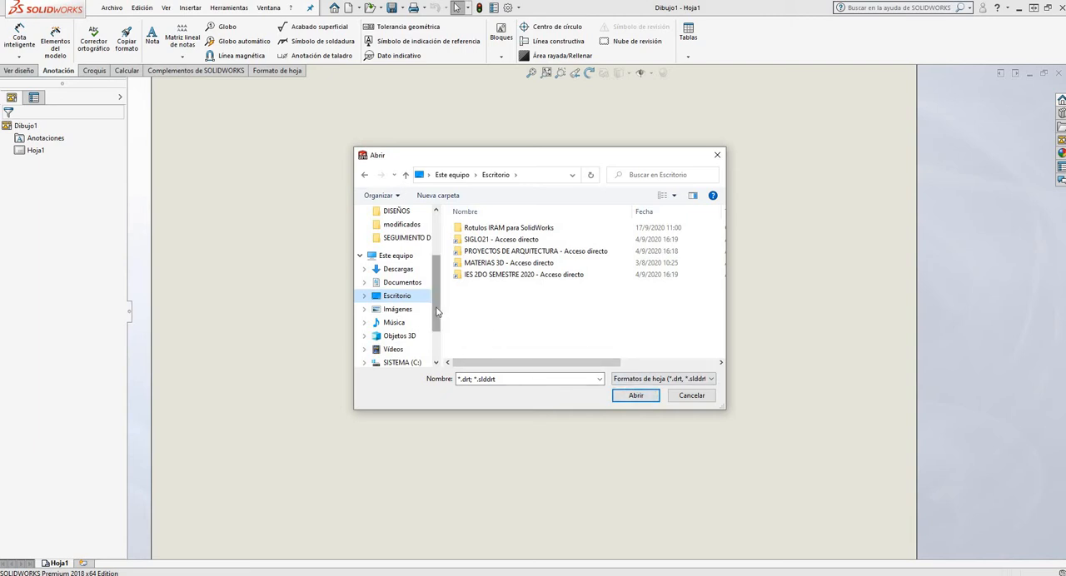
scroll(435, 319, "down", 1)
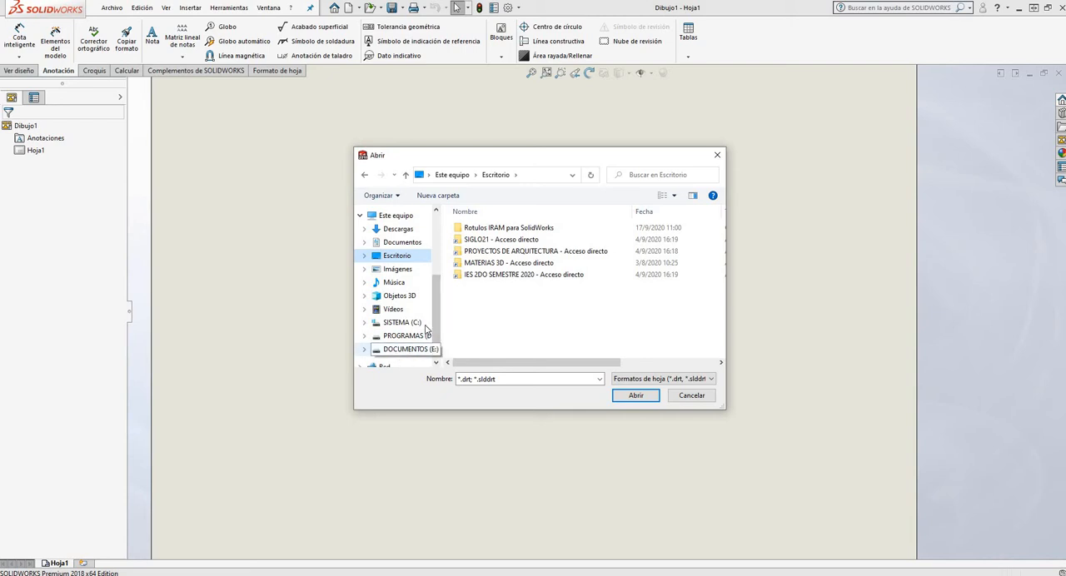
scroll(435, 327, "up", 1)
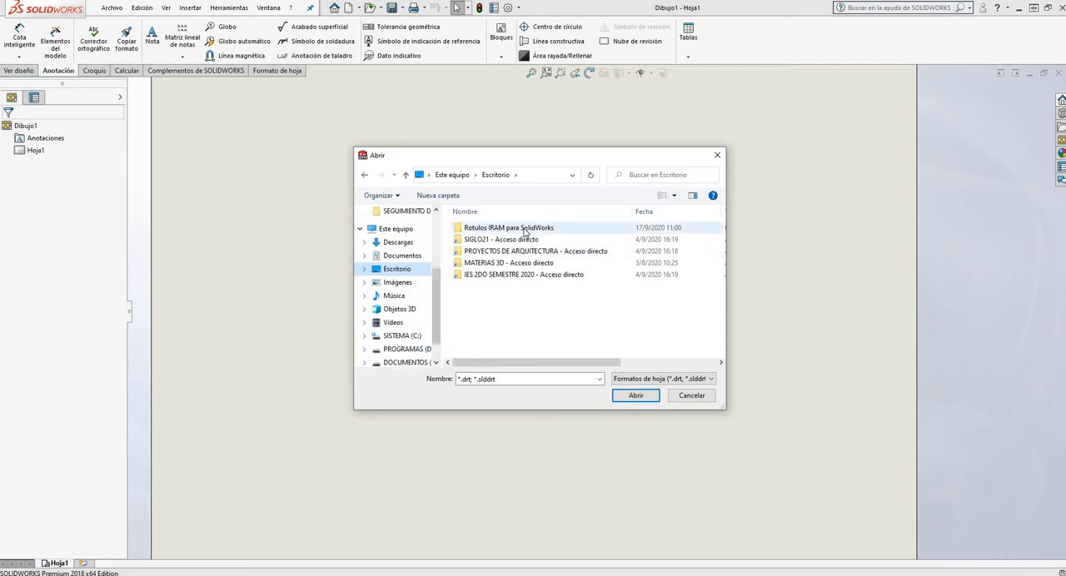
double_click(525, 230)
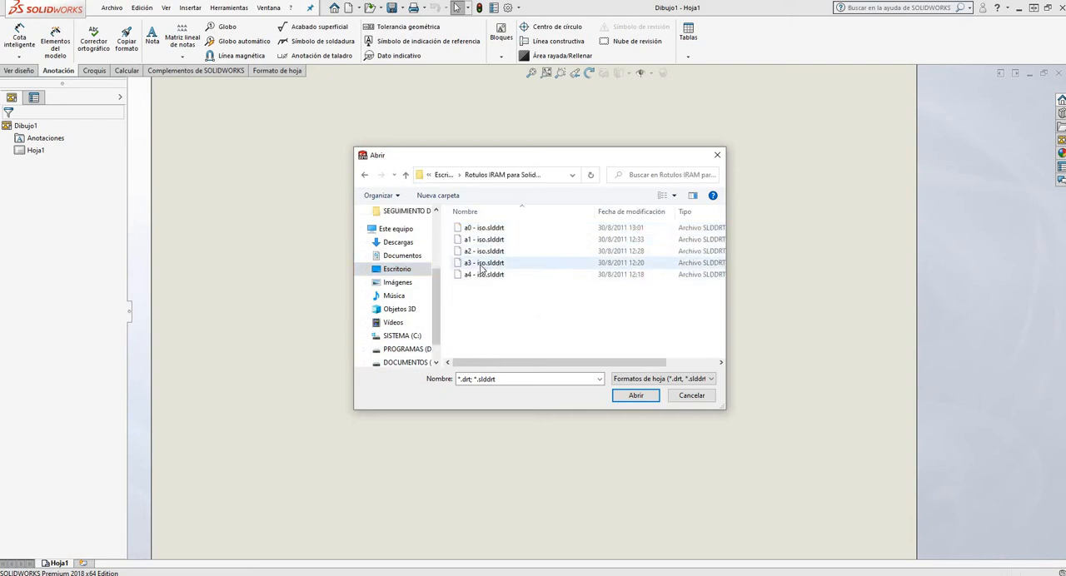
left_click(483, 263)
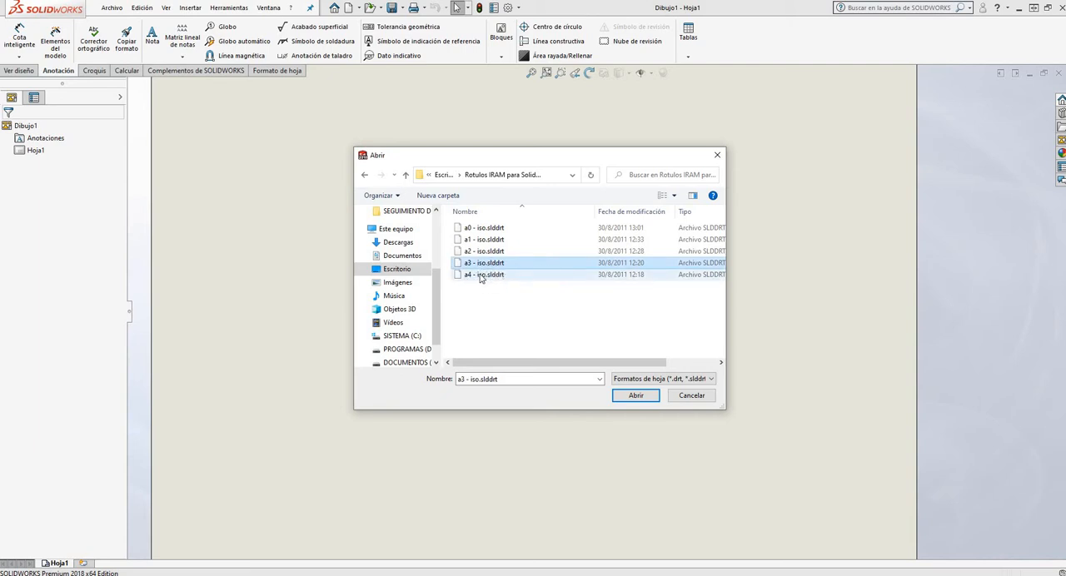
left_click(635, 396)
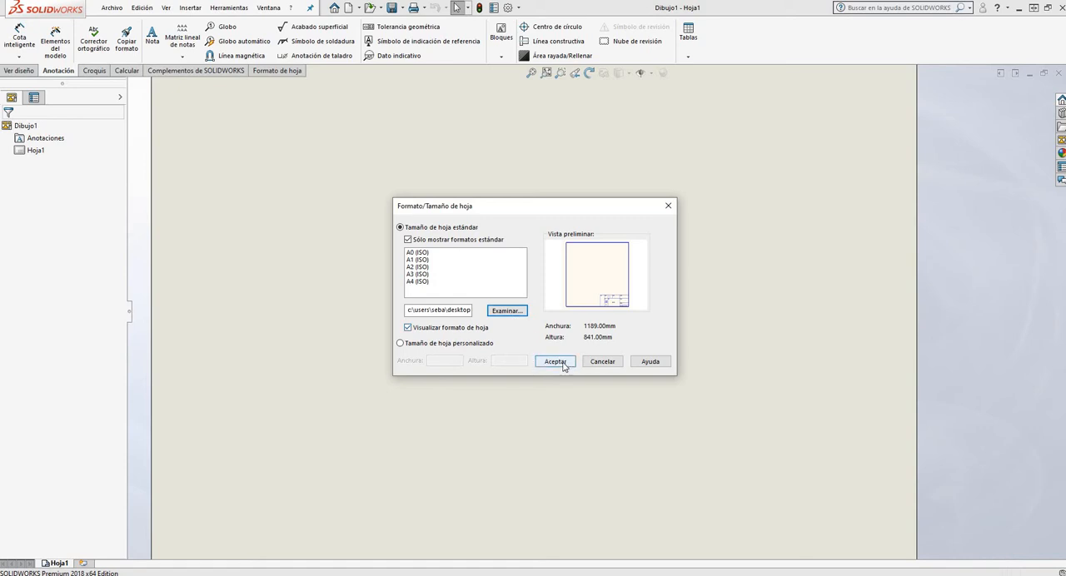
left_click(400, 344)
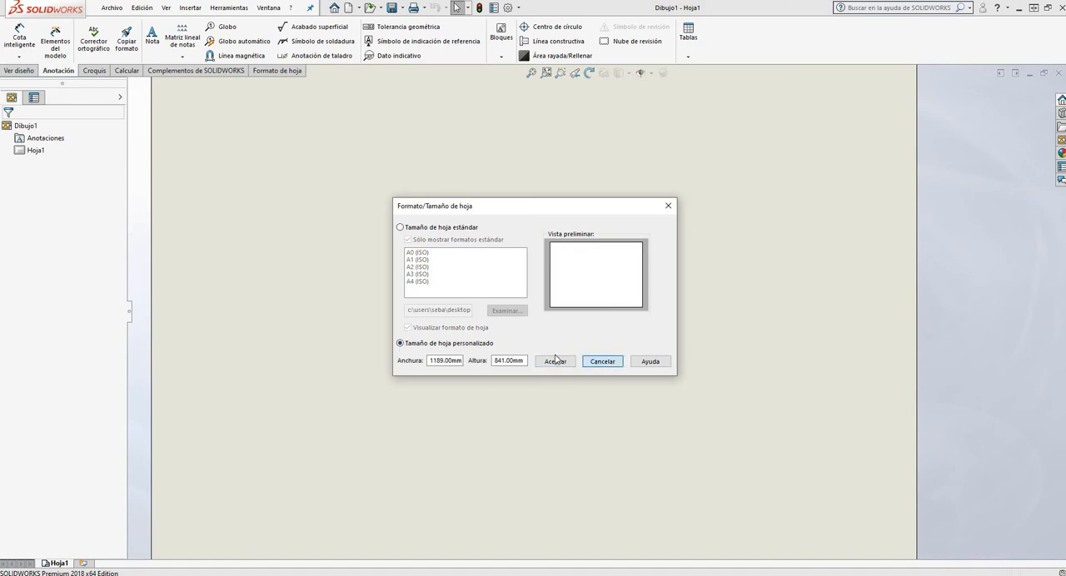
left_click(601, 361)
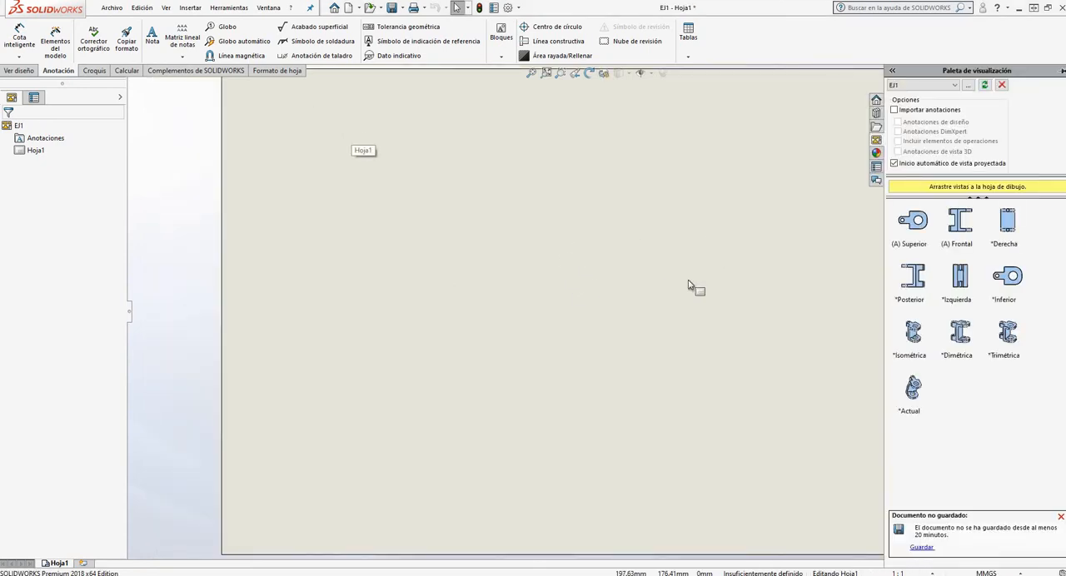
Open the sheet format of the blank Hoja1 for editing and exit the format editing mode
scroll(506, 262, "up", 3)
scroll(592, 272, "up", 4)
scroll(593, 271, "down", 2)
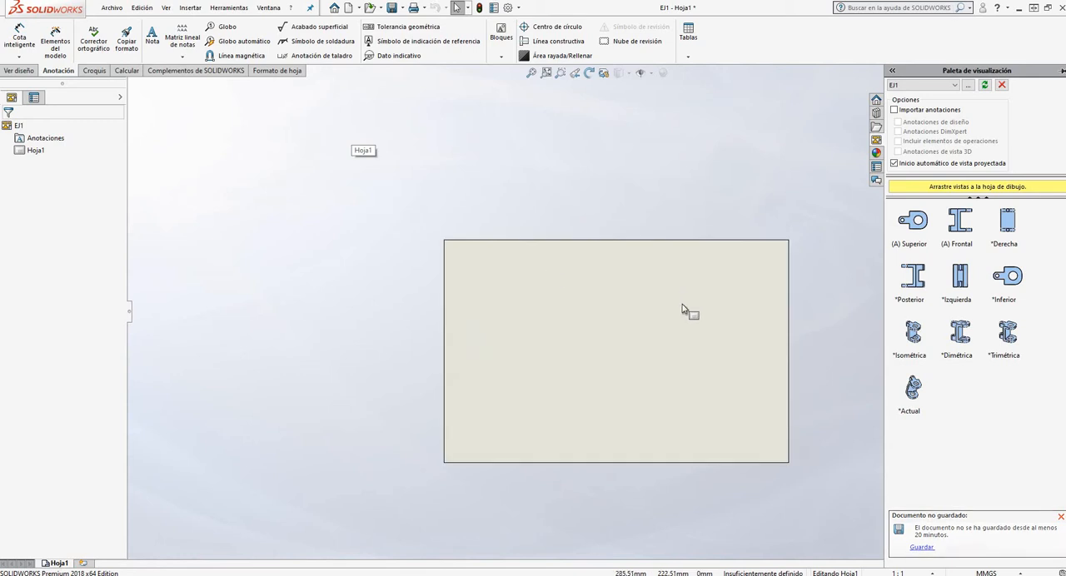
scroll(768, 386, "down", 2)
scroll(389, 303, "up", 2)
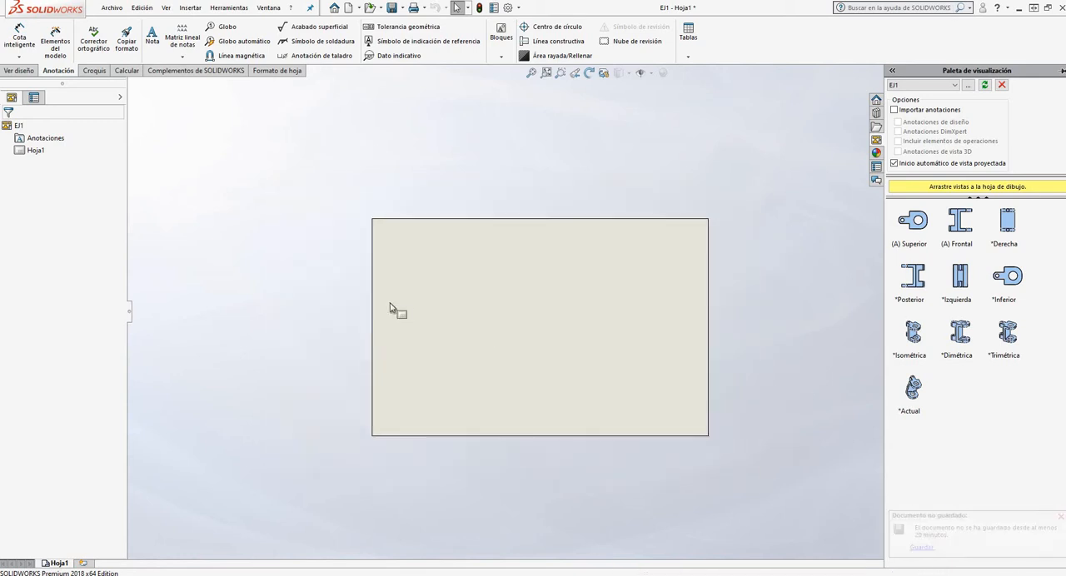
right_click(60, 563)
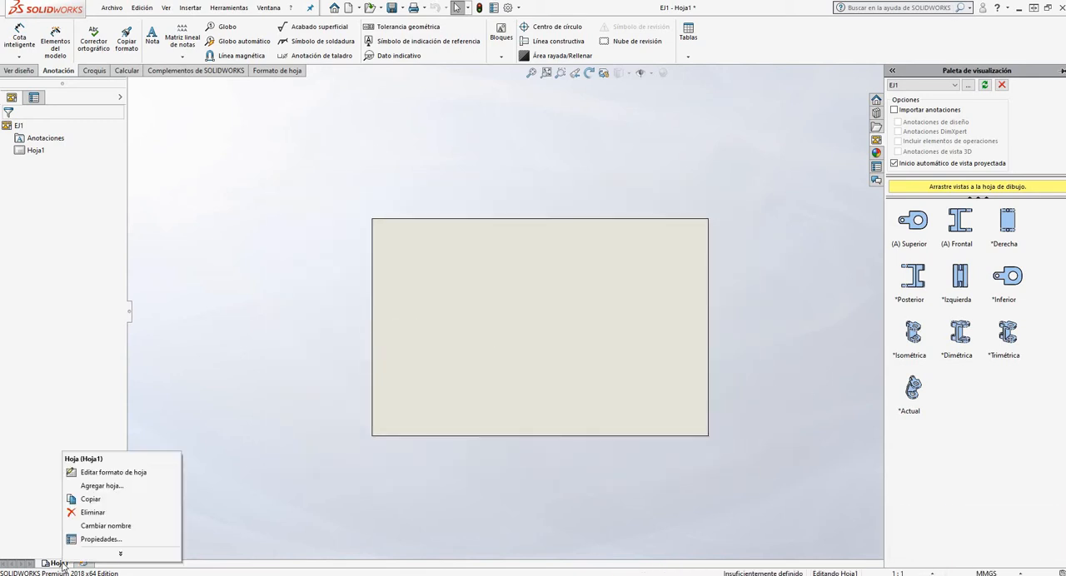
left_click(143, 472)
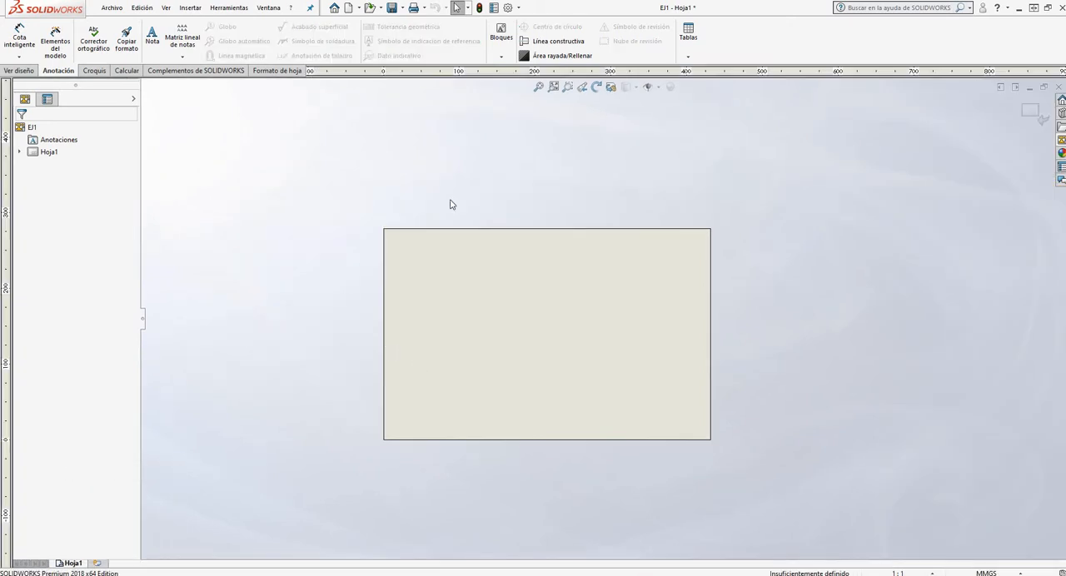
left_click(1032, 114)
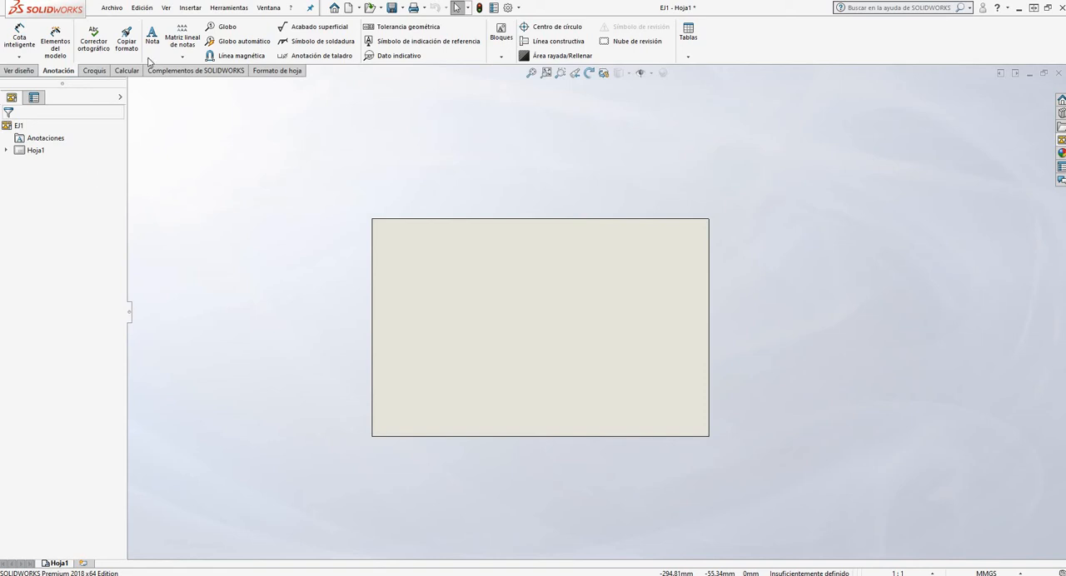
Arrange the EJ1 drawing window and the EJ1 part window side by side
left_click(1000, 74)
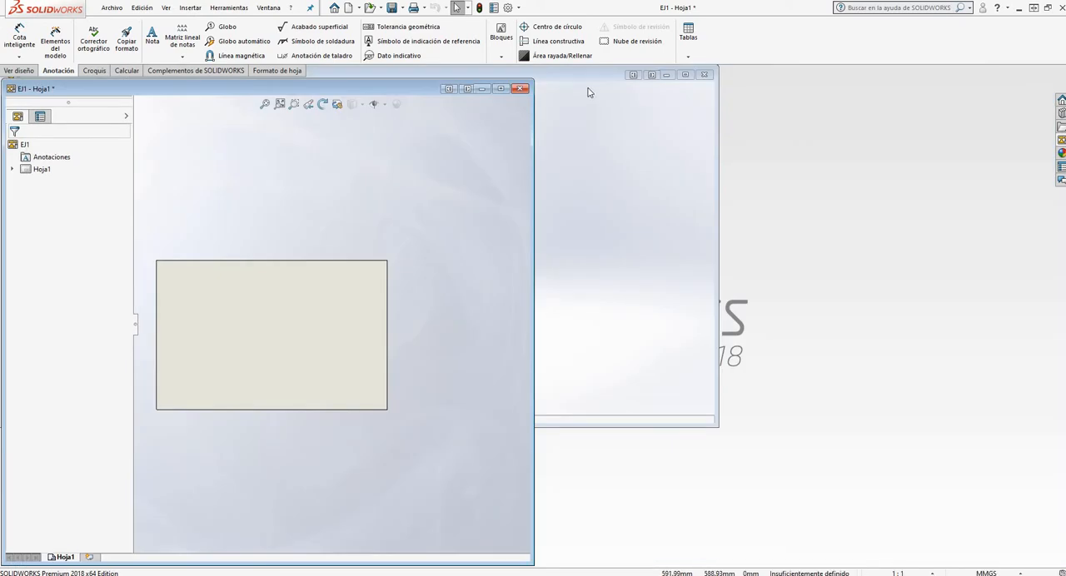
left_click(574, 78)
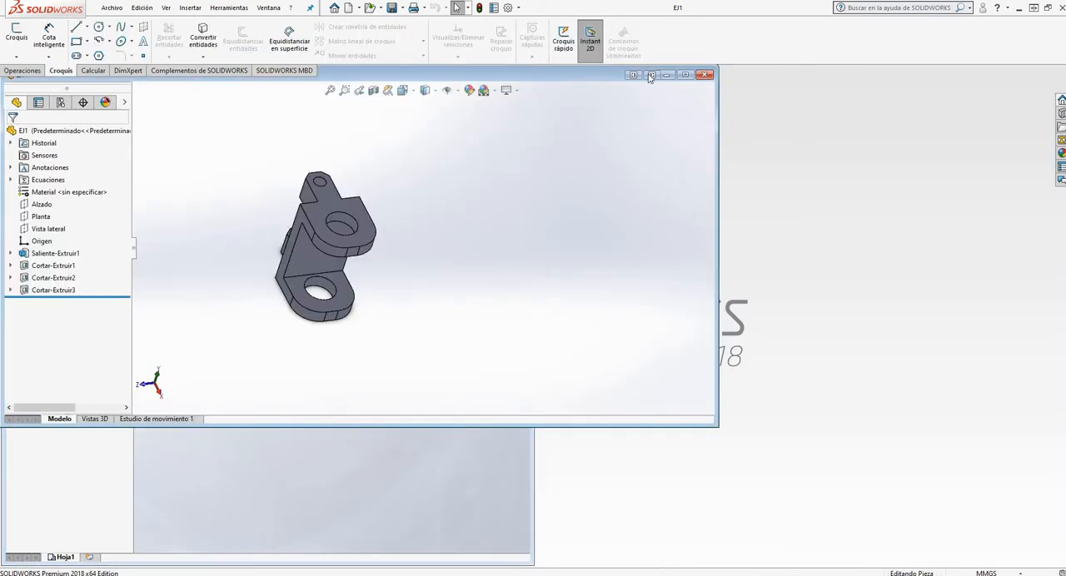
left_click(684, 75)
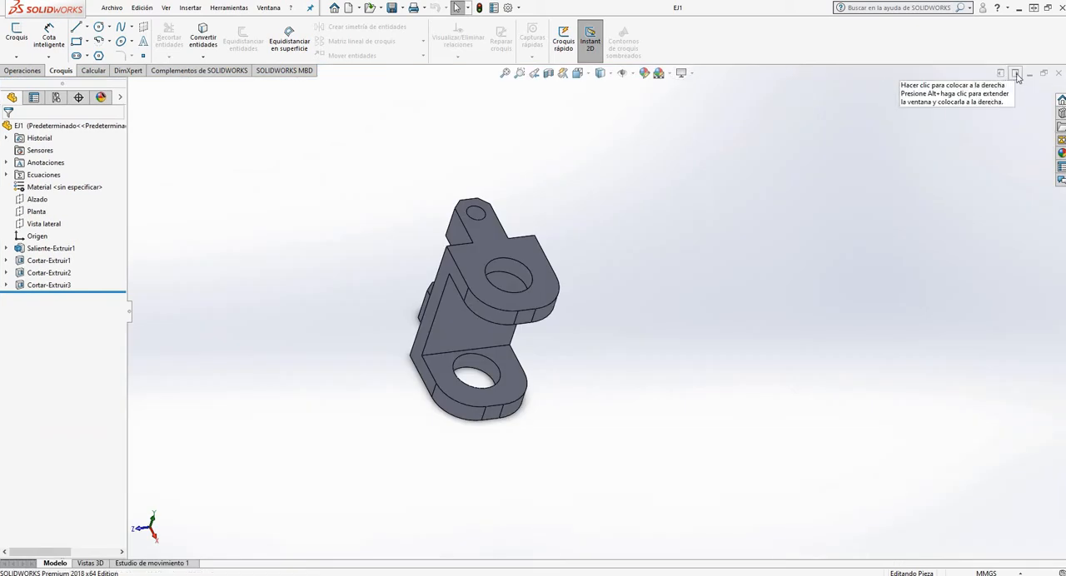
left_click(1015, 73)
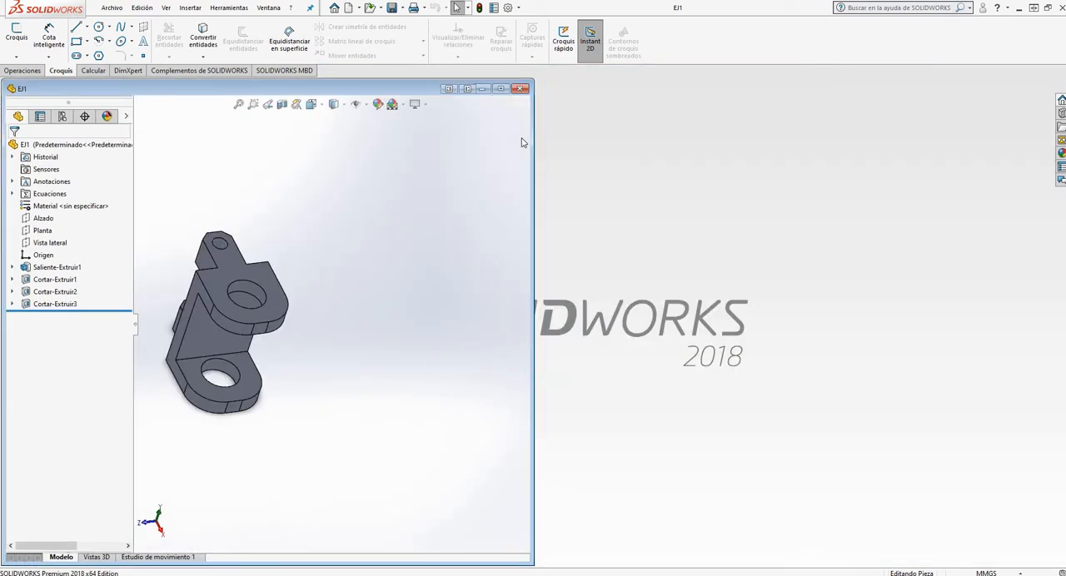
left_click(500, 89)
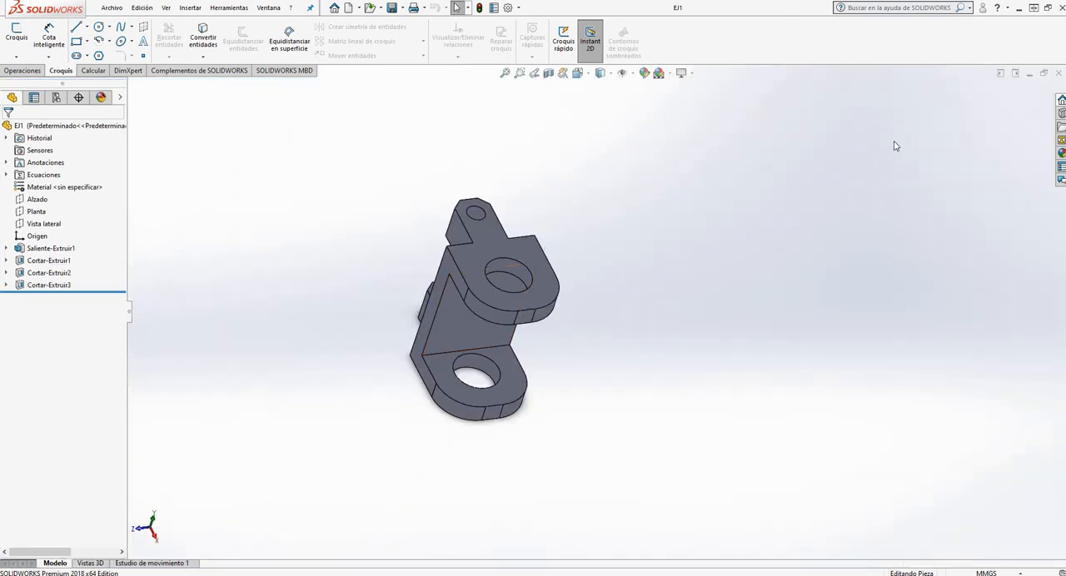
left_click(1014, 75)
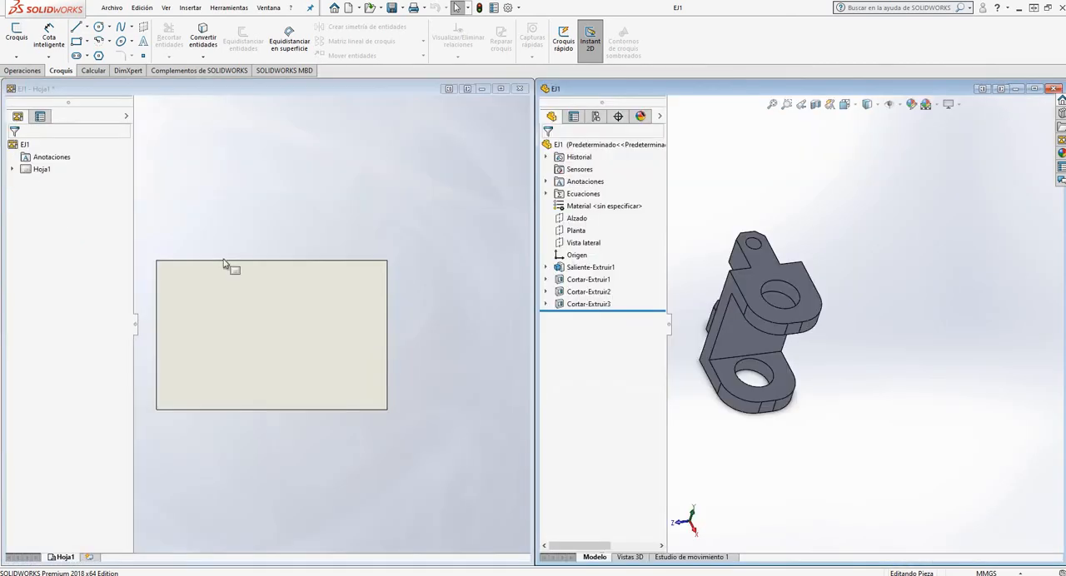
Maximize the drawing window and tile it beside the part window again
left_click(500, 89)
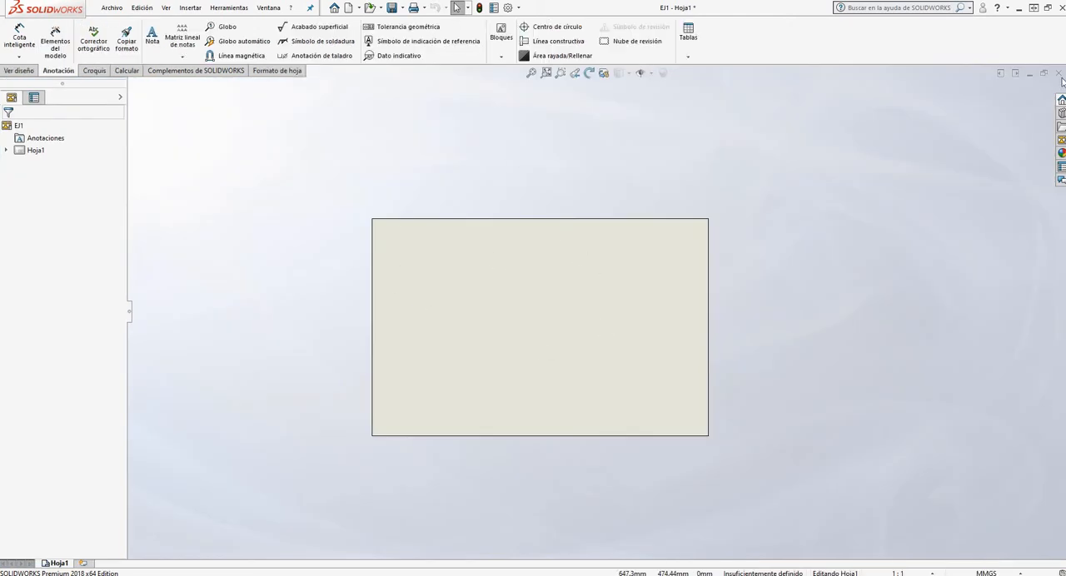
left_click(1016, 74)
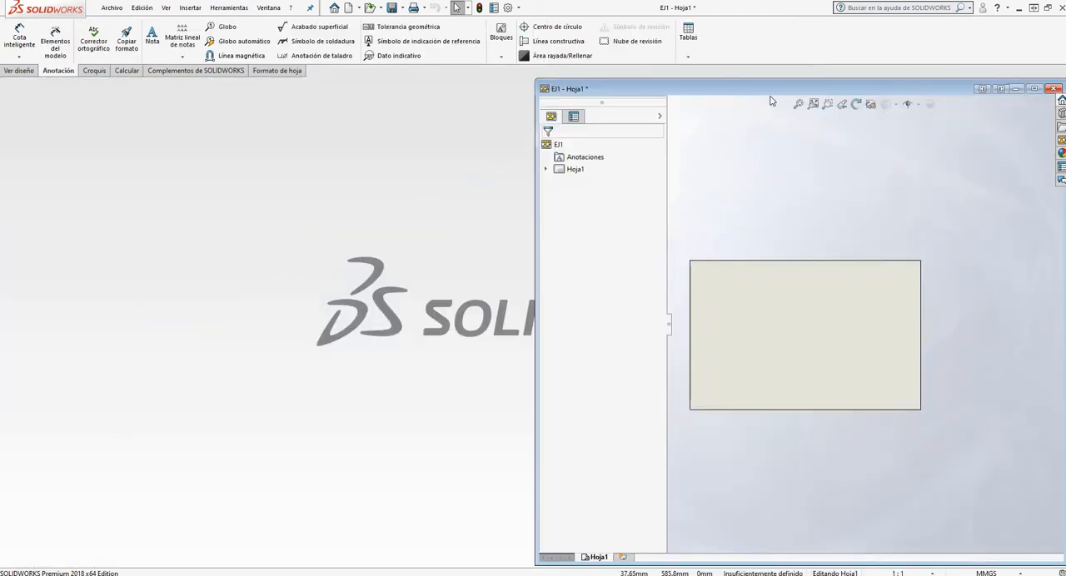
left_click(981, 89)
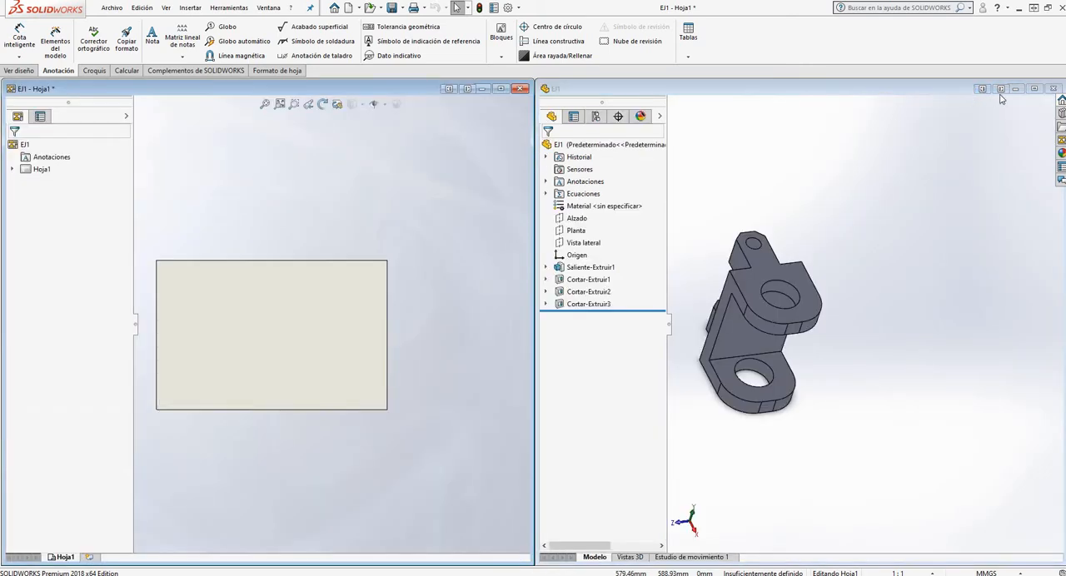
Maximize the EJ1 part window and create another new drawing from the part
left_click(1034, 88)
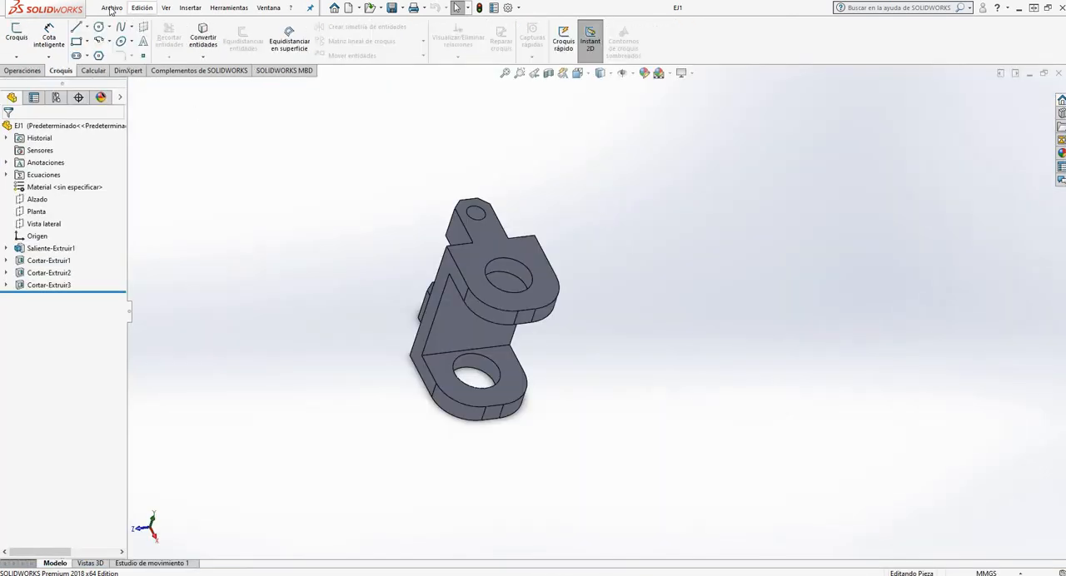
left_click(112, 7)
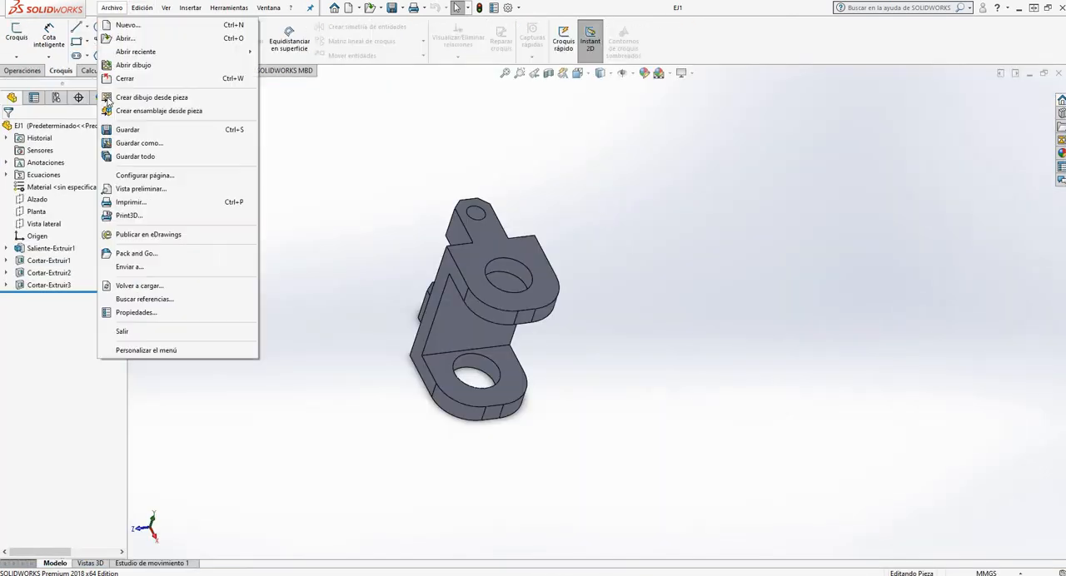
left_click(183, 99)
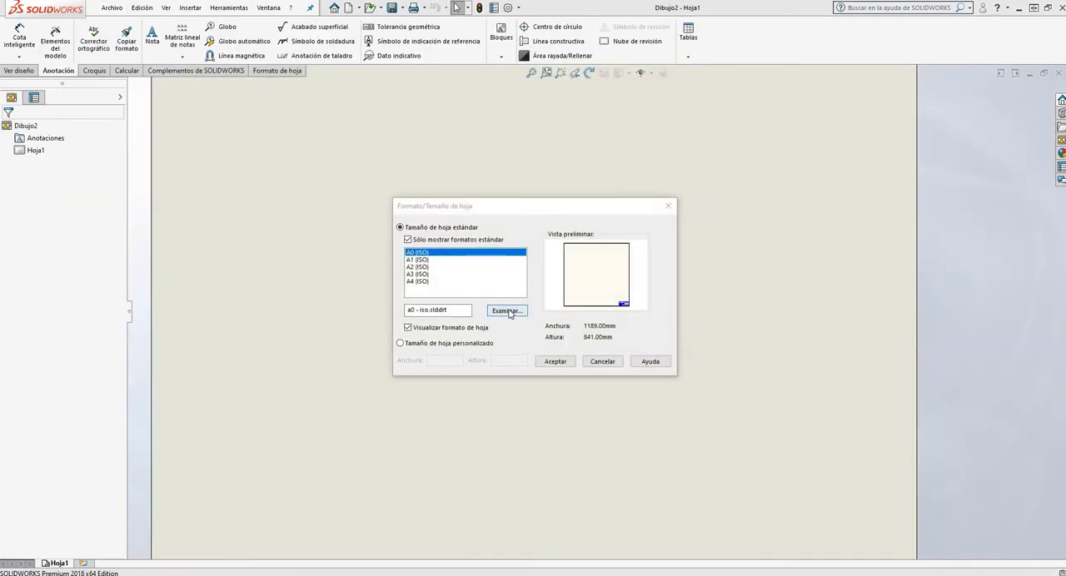
Apply the a3 - iso.slddrt sheet format from the desktop folder Rotulos IRAM para SolidWorks to the new drawing
left_click(507, 311)
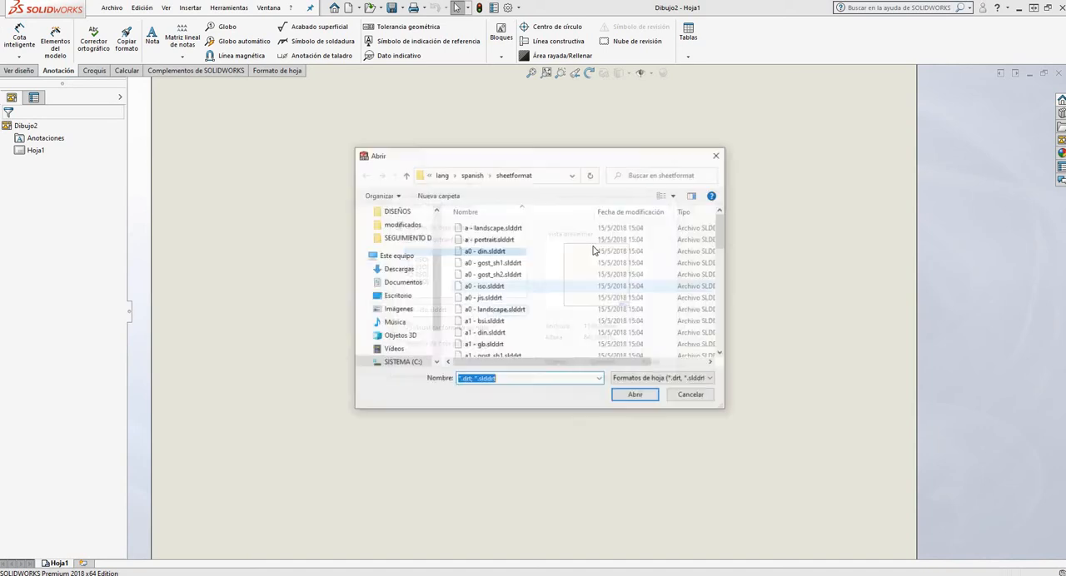
scroll(408, 269, "down", 1)
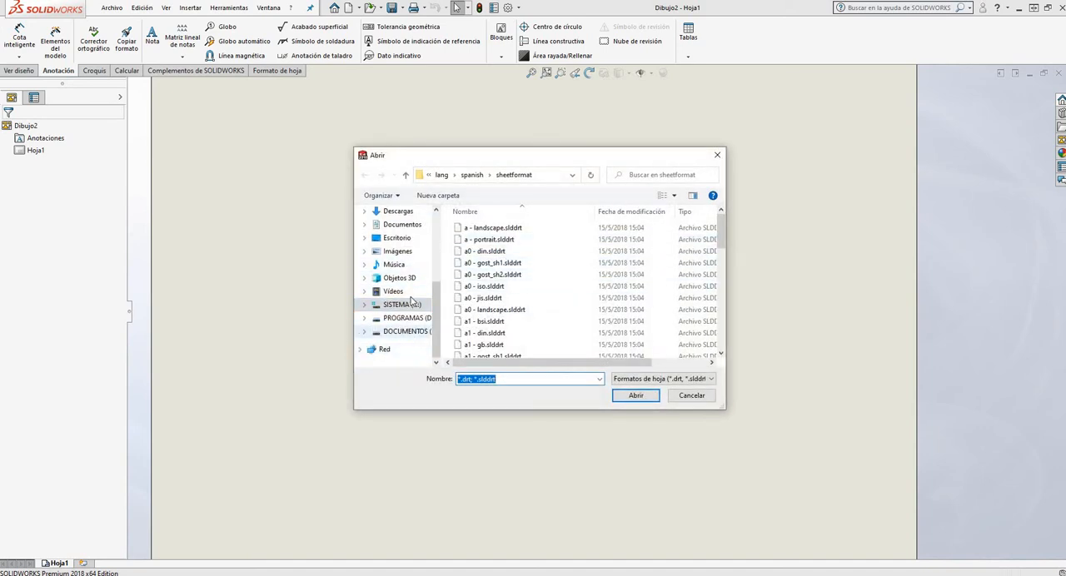
scroll(408, 272, "up", 2)
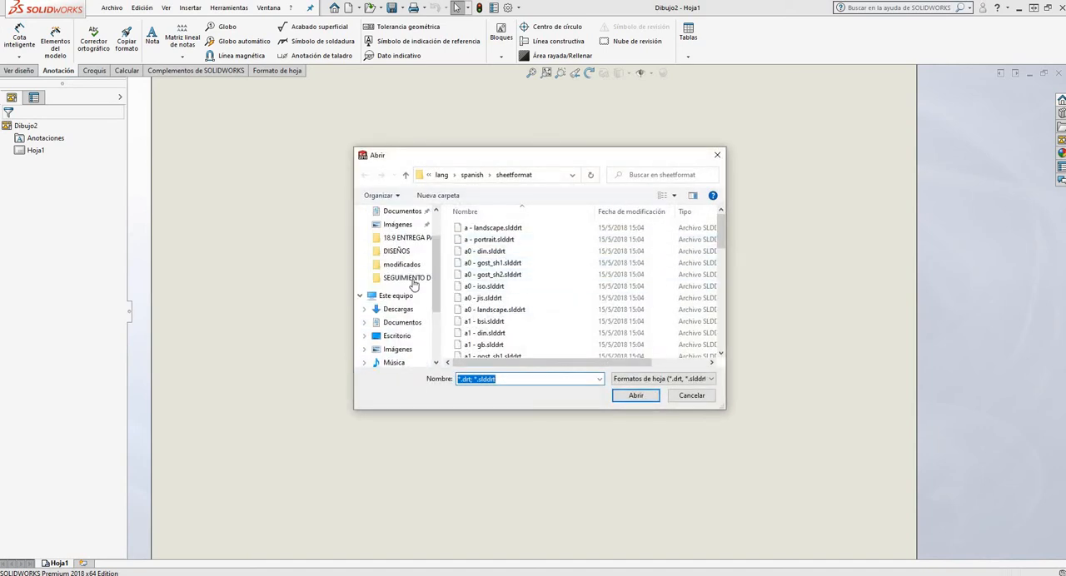
left_click(379, 336)
double_click(504, 227)
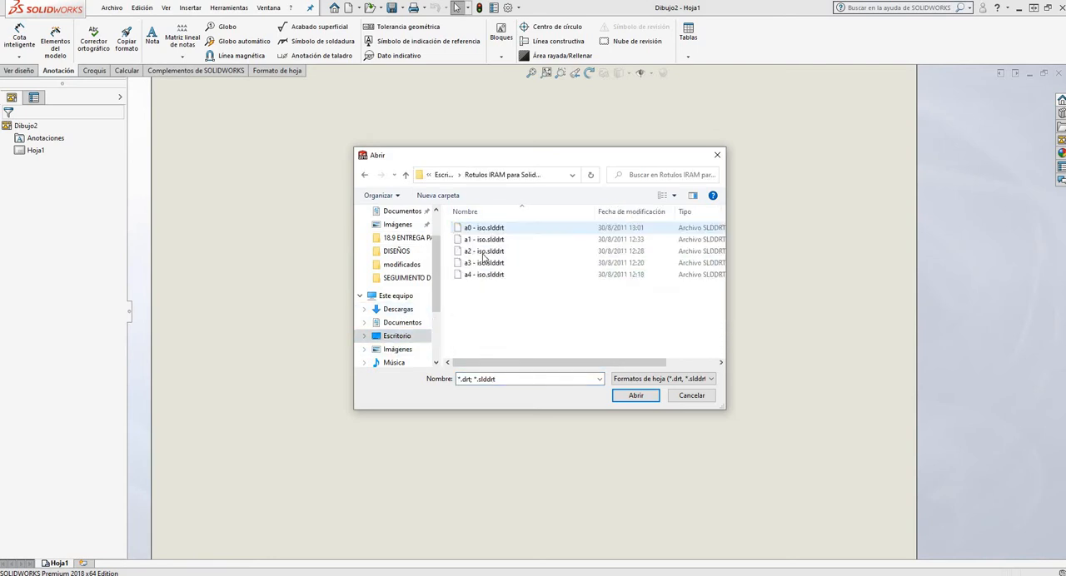
left_click(484, 262)
left_click(641, 399)
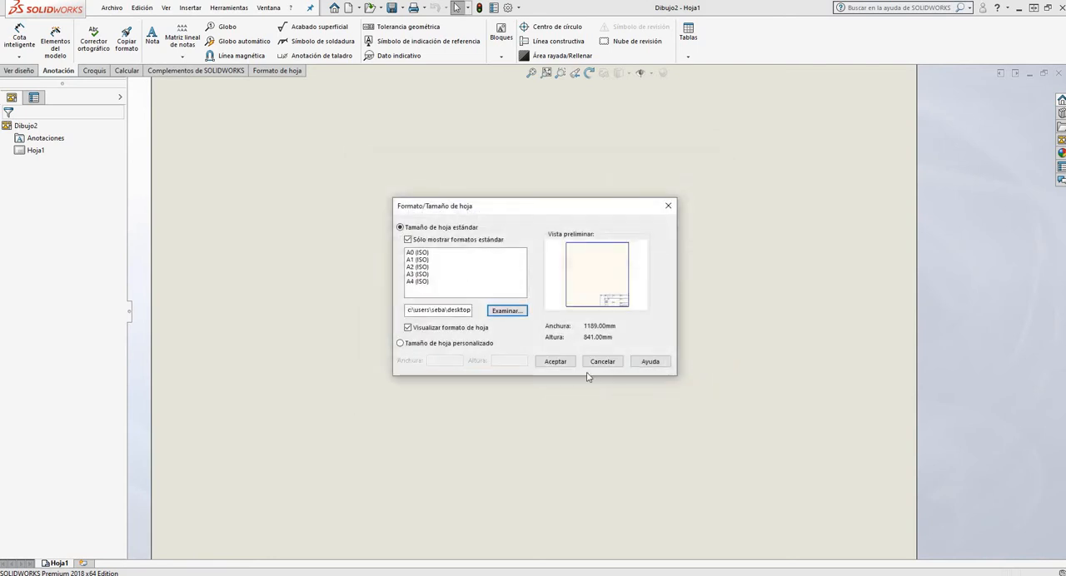
left_click(558, 357)
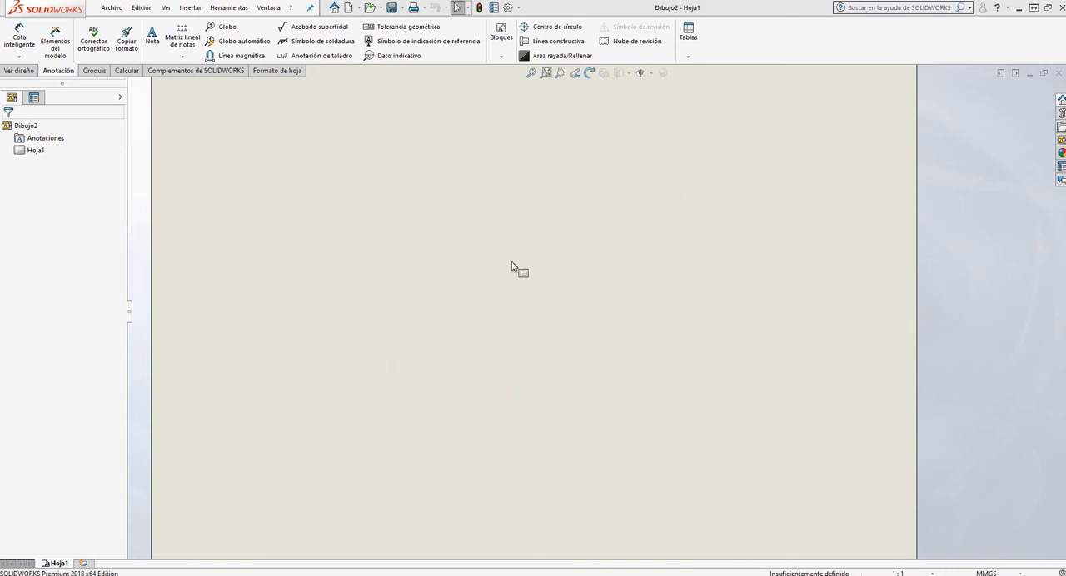
scroll(423, 243, "down", 5)
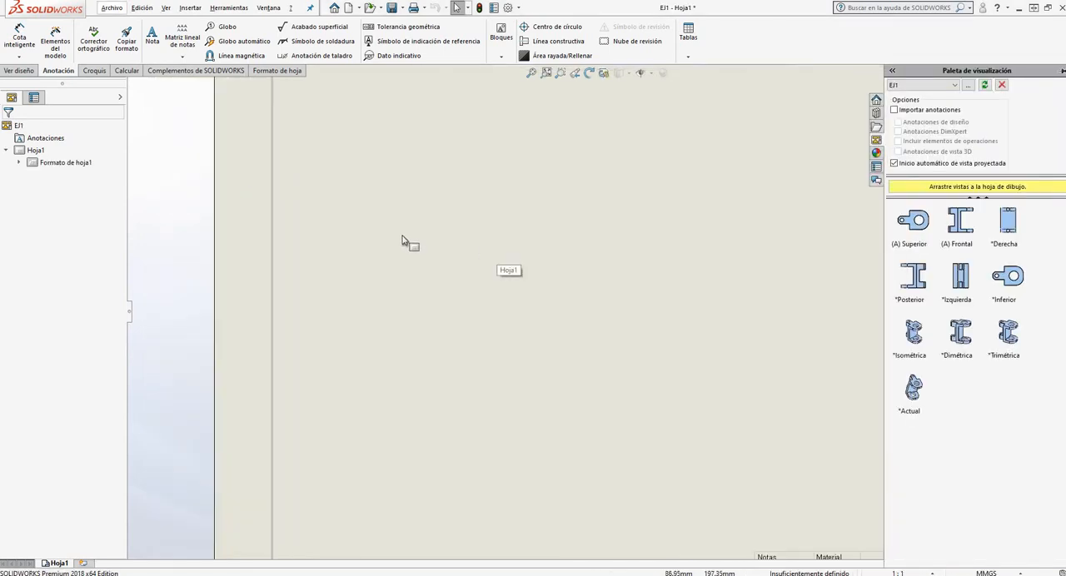
scroll(403, 237, "up", 10)
scroll(712, 400, "down", 3)
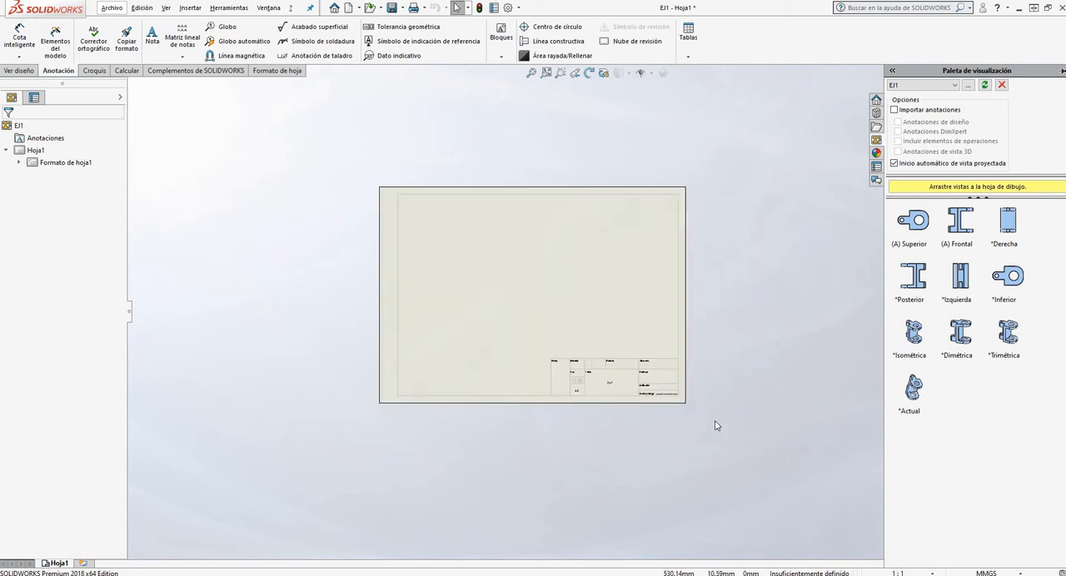
scroll(694, 333, "up", 2)
scroll(621, 357, "down", 3)
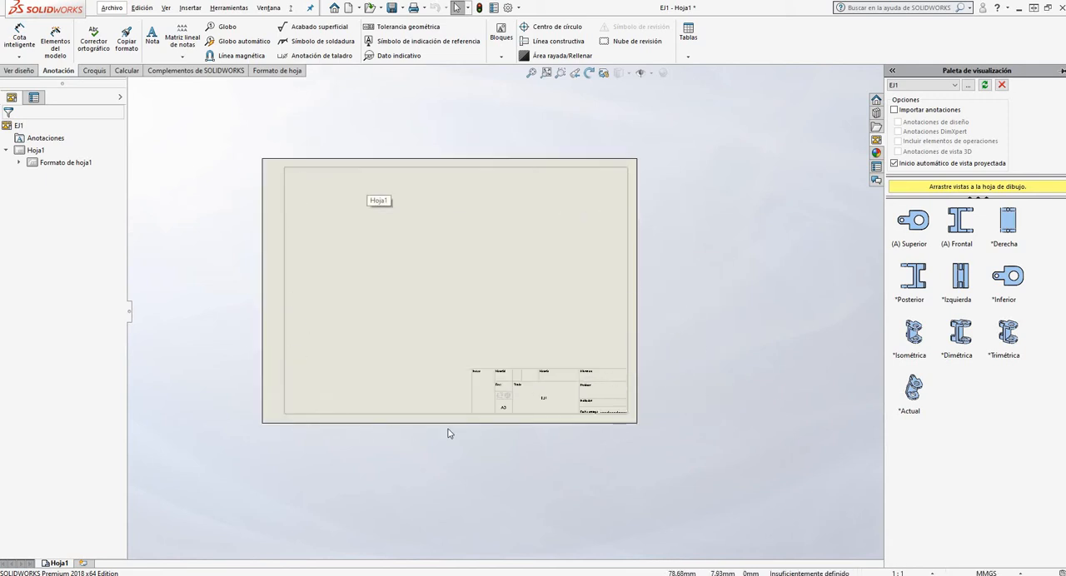
Examine the fields of the title block on the A3 sheet, including Notas, Material, Título, Profesor and Institución
scroll(614, 374, "down", 3)
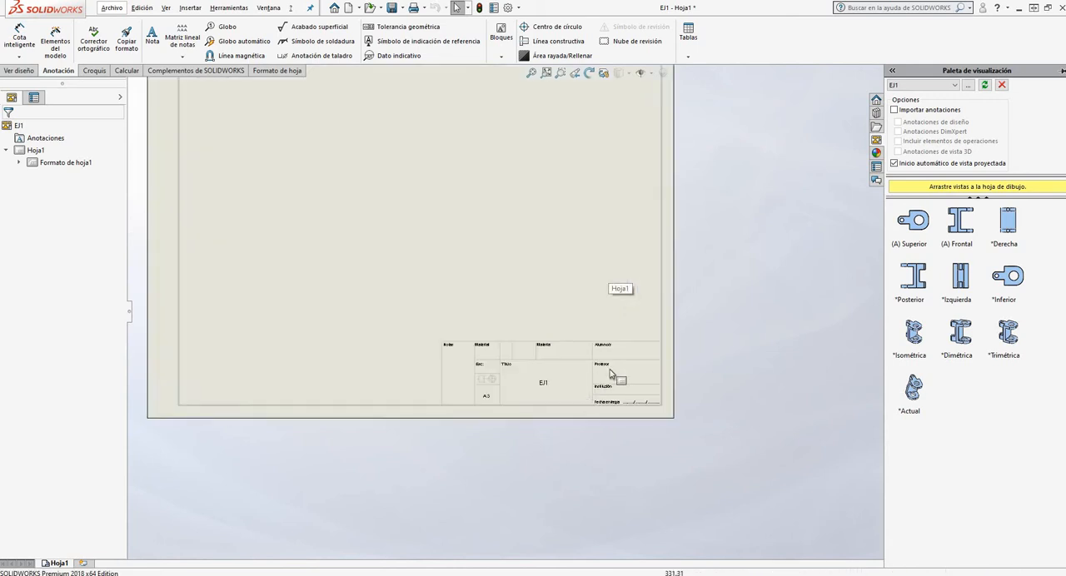
scroll(518, 340, "down", 2)
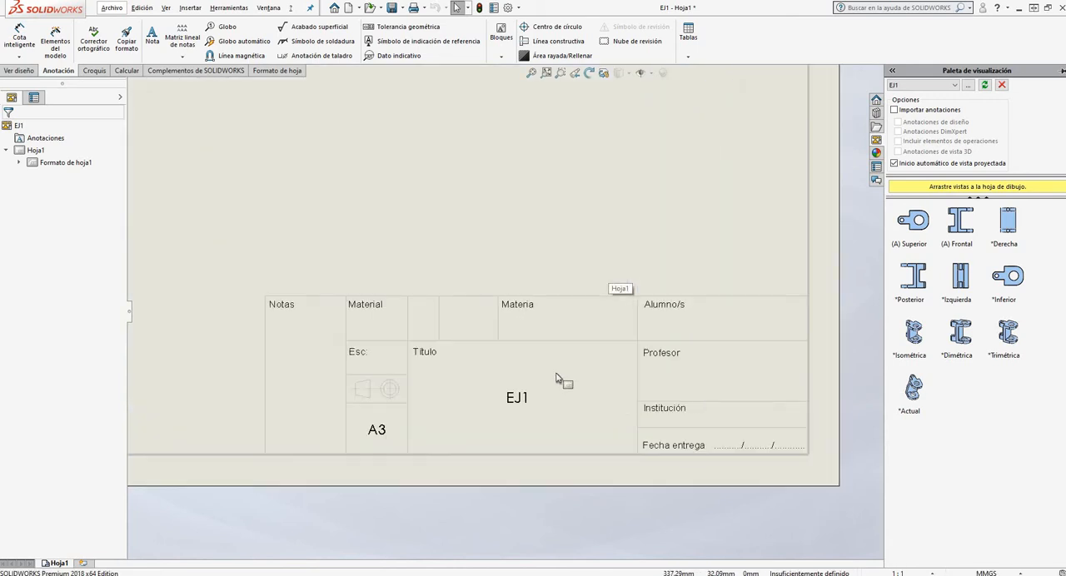
scroll(676, 395, "up", 2)
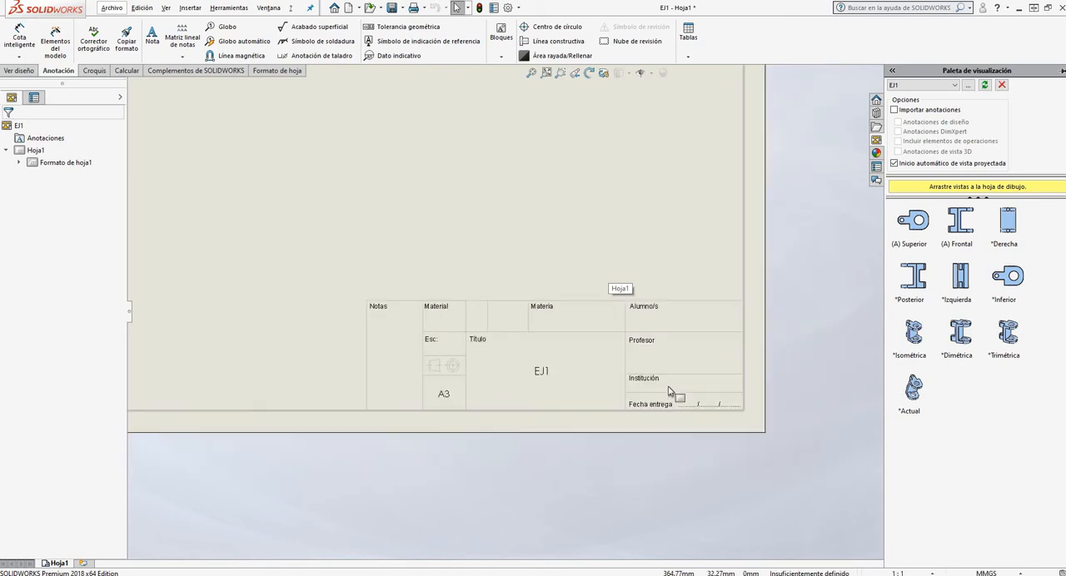
scroll(608, 395, "up", 4)
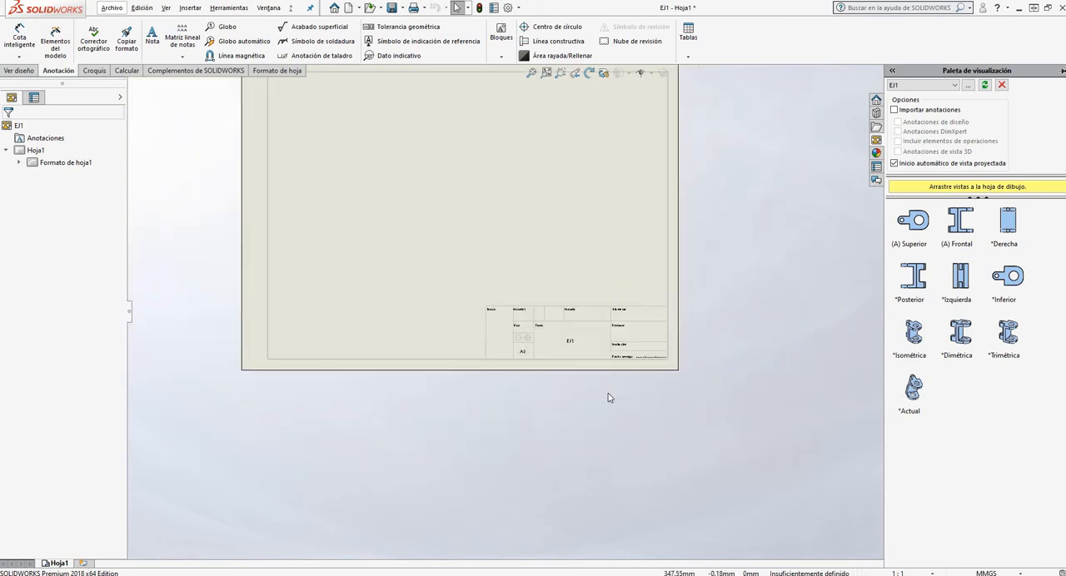
scroll(566, 266, "down", 2)
scroll(567, 230, "down", 2)
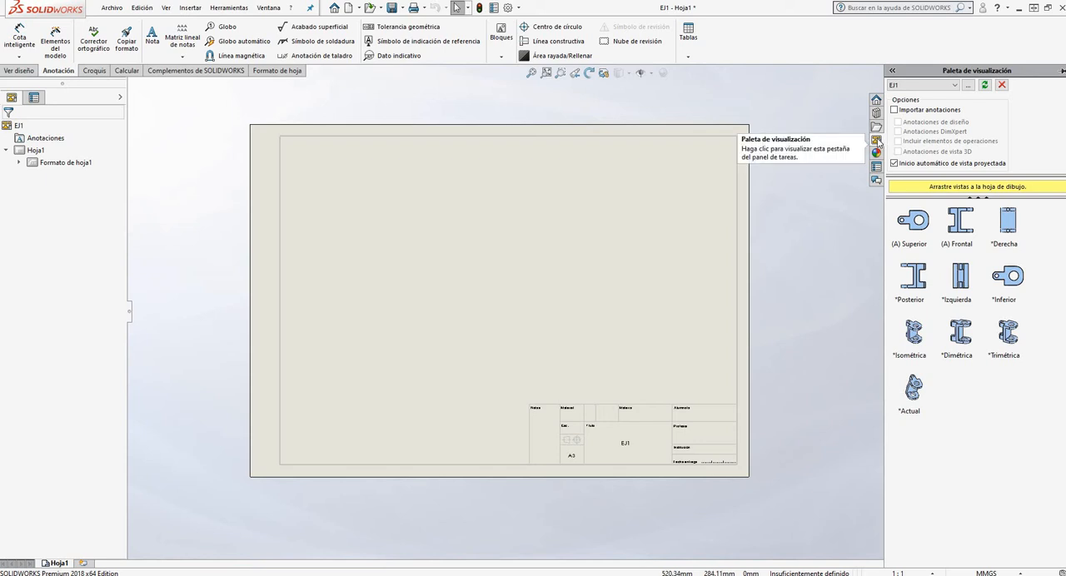
left_click(955, 85)
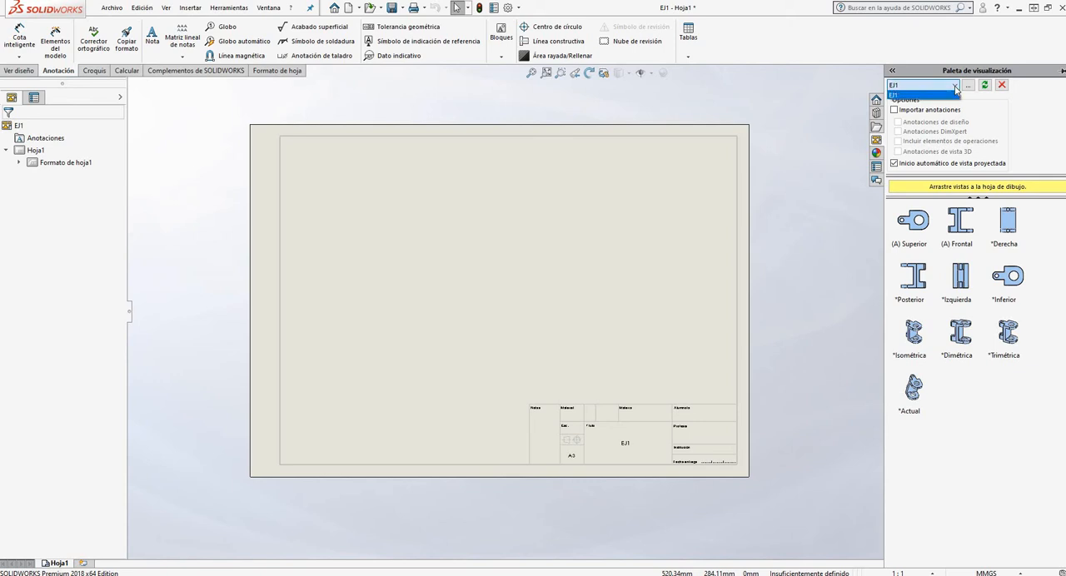
left_click(955, 90)
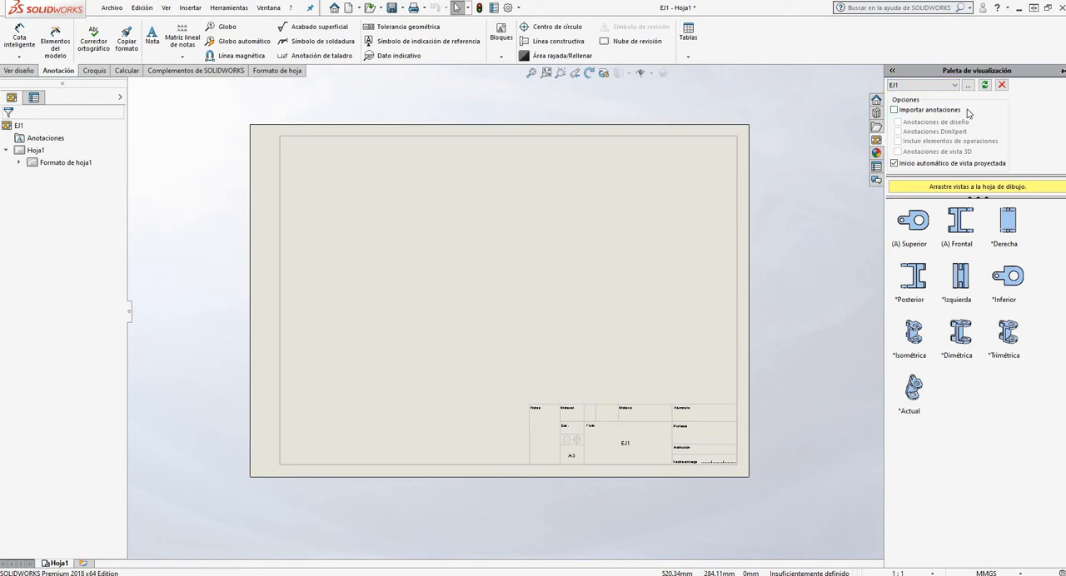
left_click(955, 87)
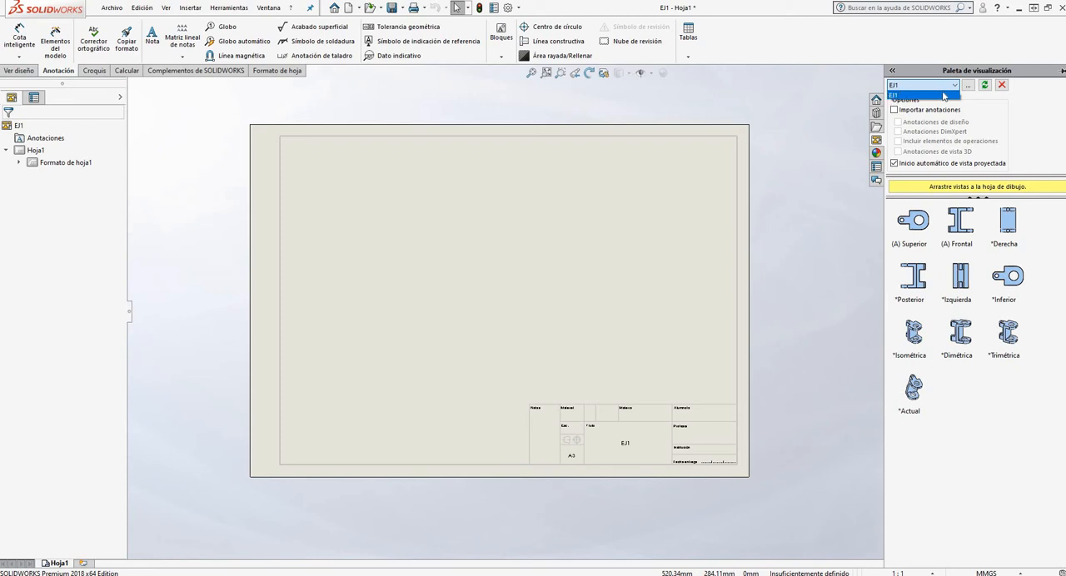
left_click(981, 107)
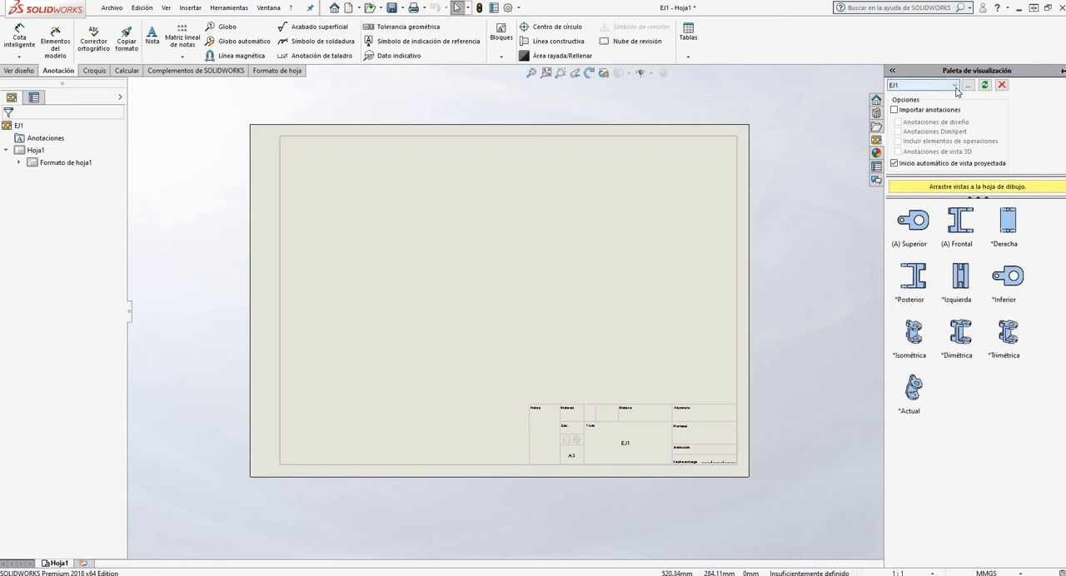
left_click(968, 87)
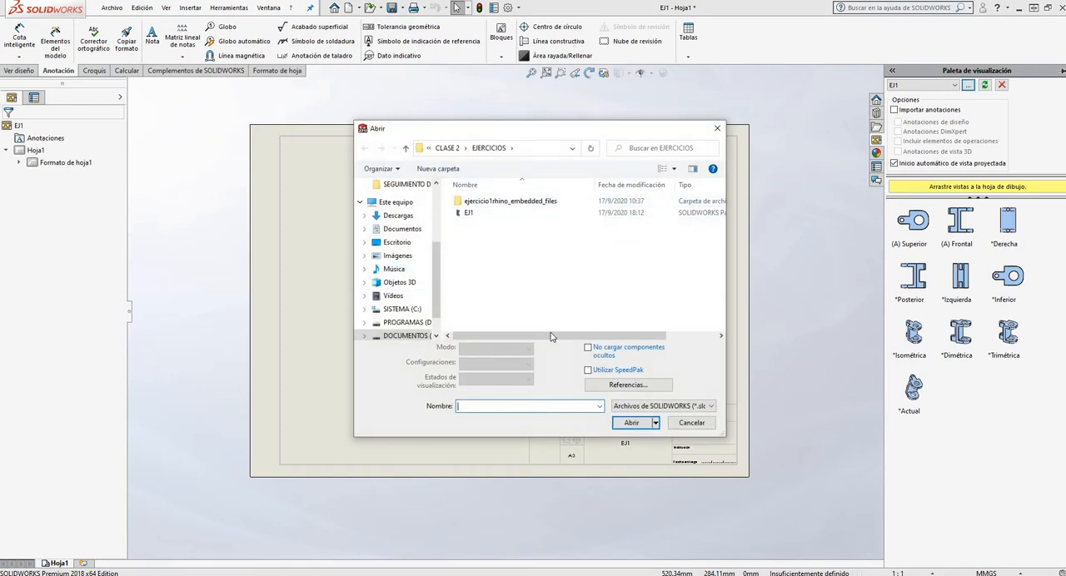
left_click(690, 424)
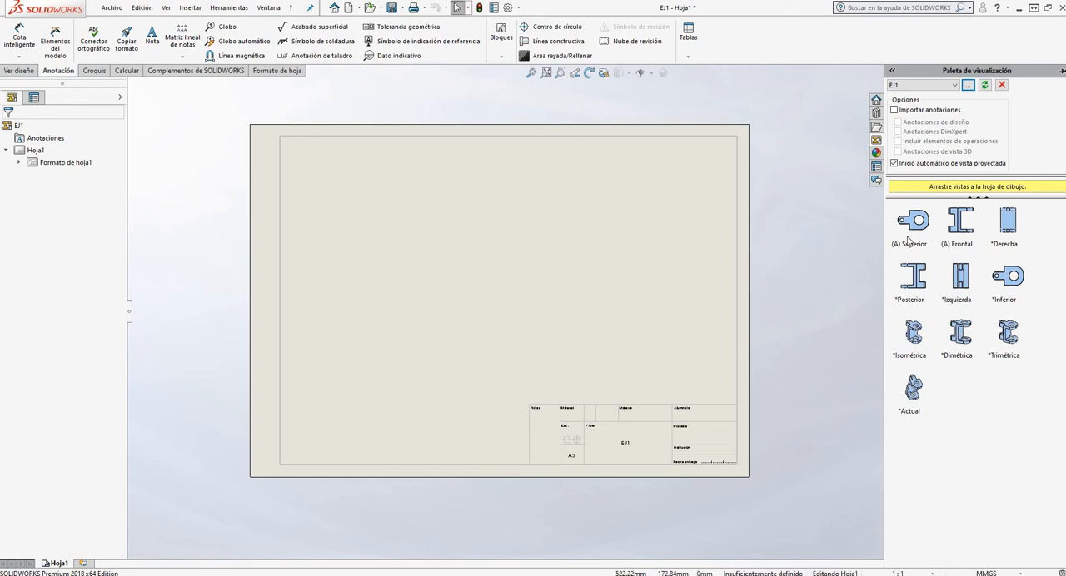
Place the front view of the EJ1 part in the upper-left area of the sheet
left_click(962, 220)
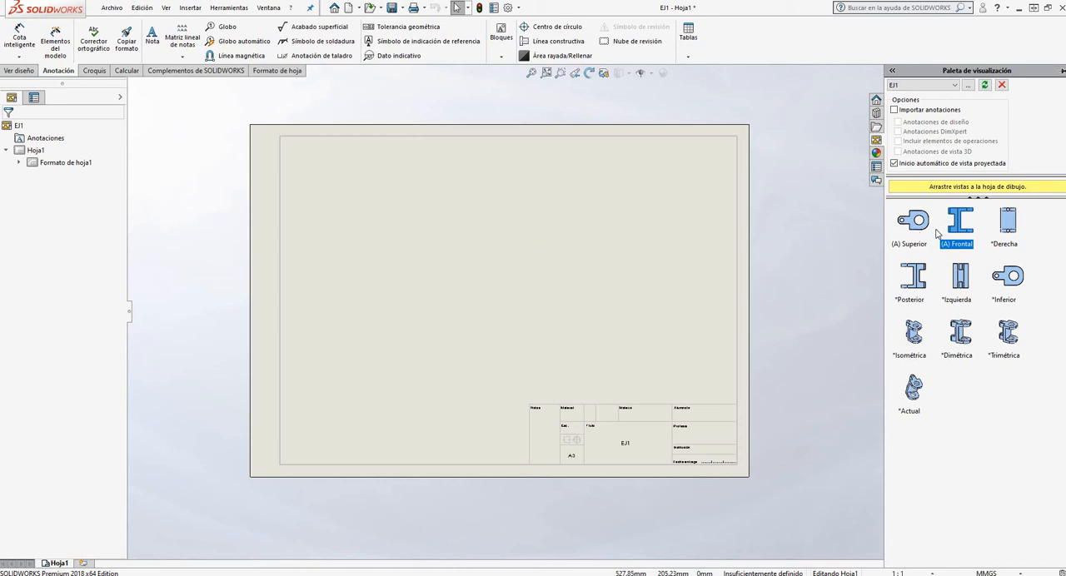
left_click_drag(777, 216, 409, 248)
left_click(433, 232)
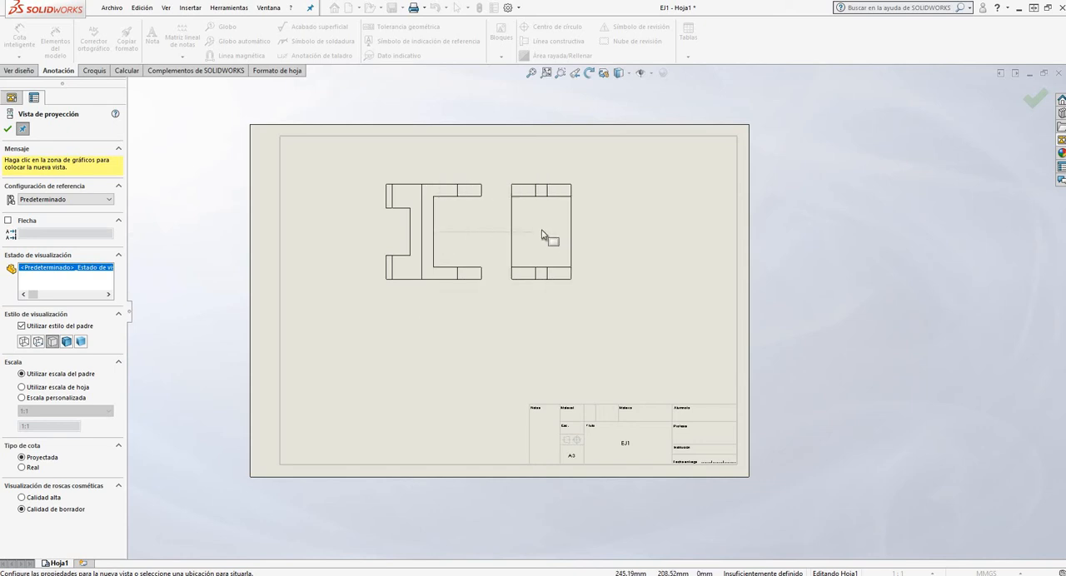
Project one view to each side of the front view and one directly below it
left_click(542, 234)
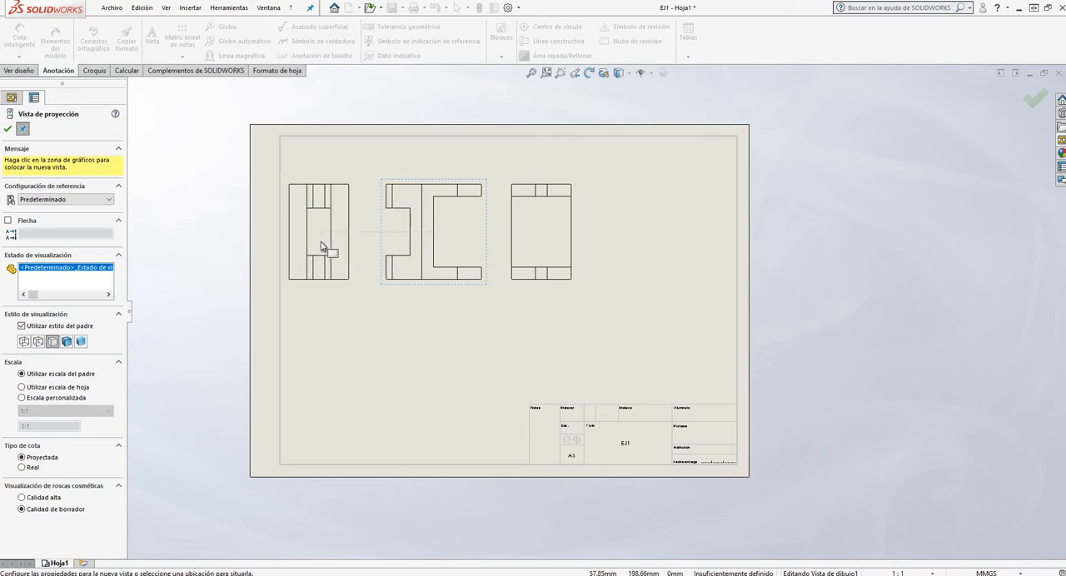
left_click(323, 241)
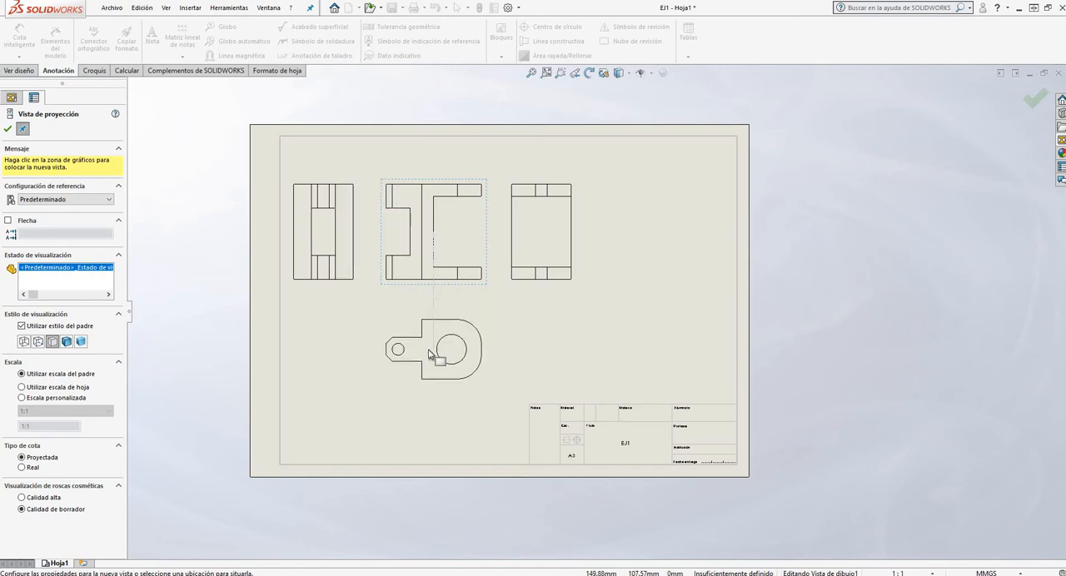
left_click(427, 345)
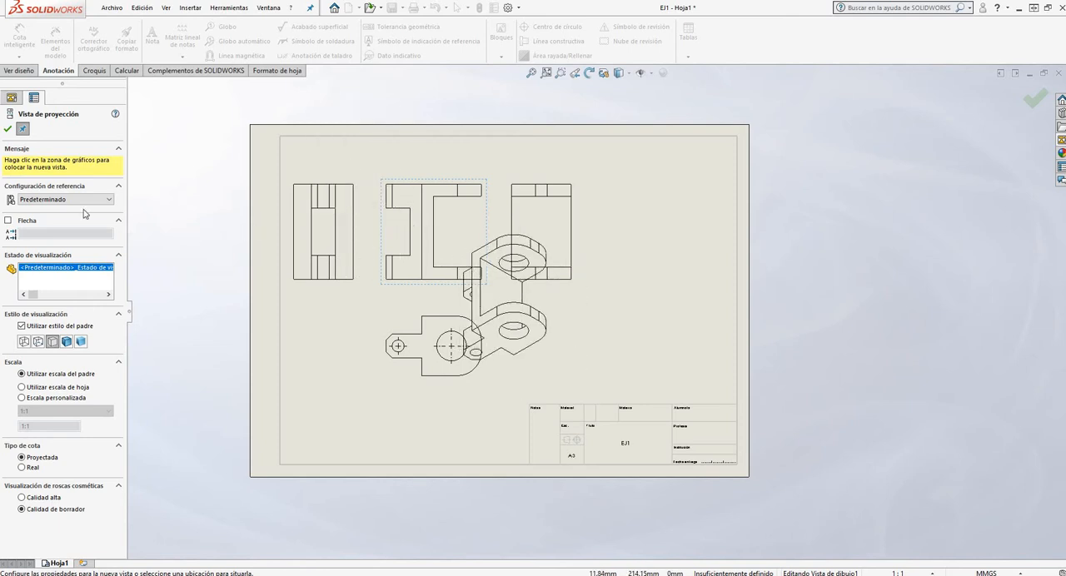
left_click(8, 131)
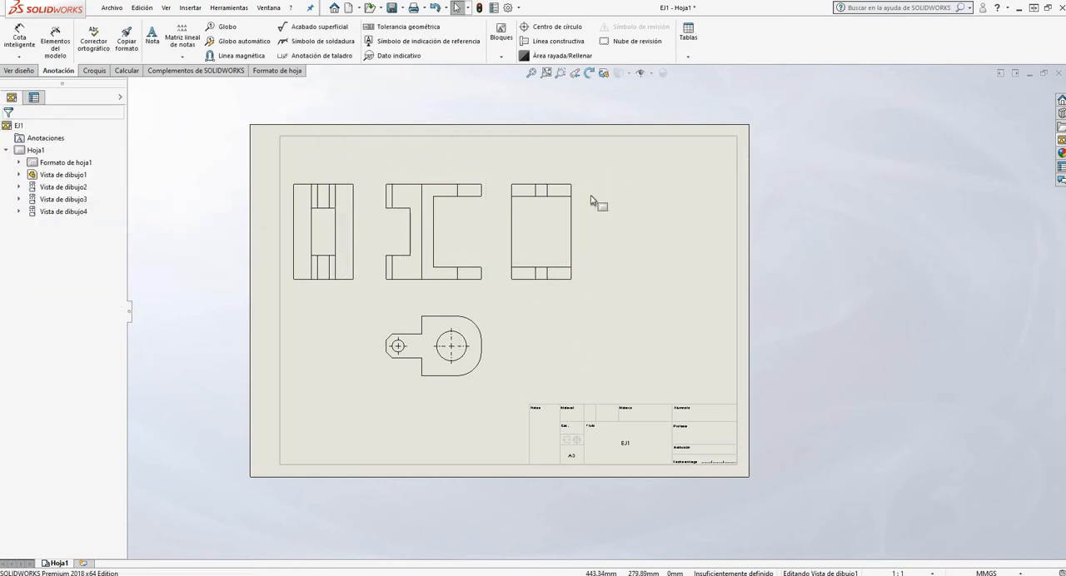
Reposition the front view slightly on the sheet, keeping its projected views aligned
left_click(457, 206)
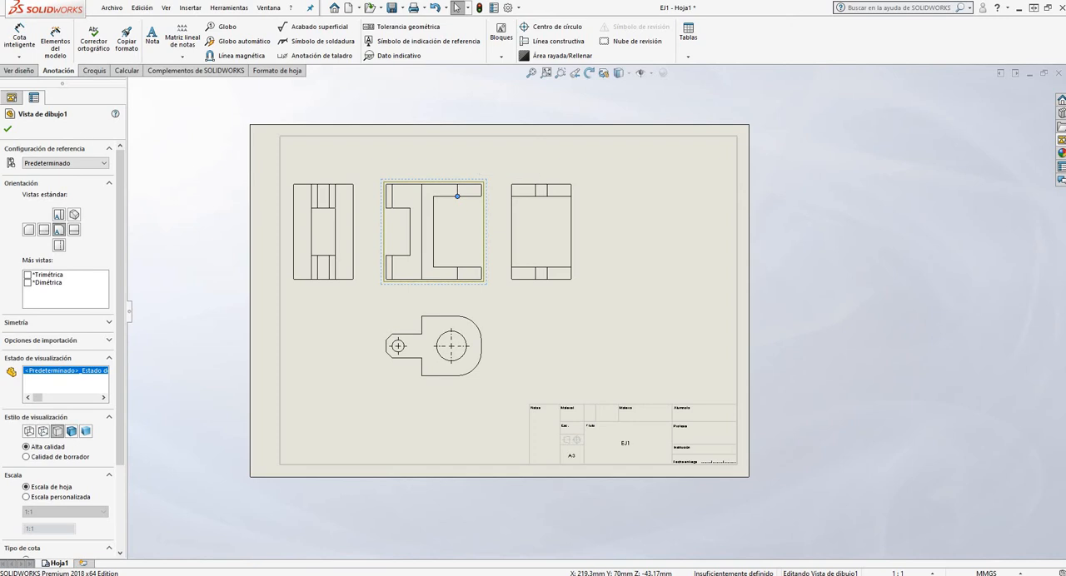
key("Escape")
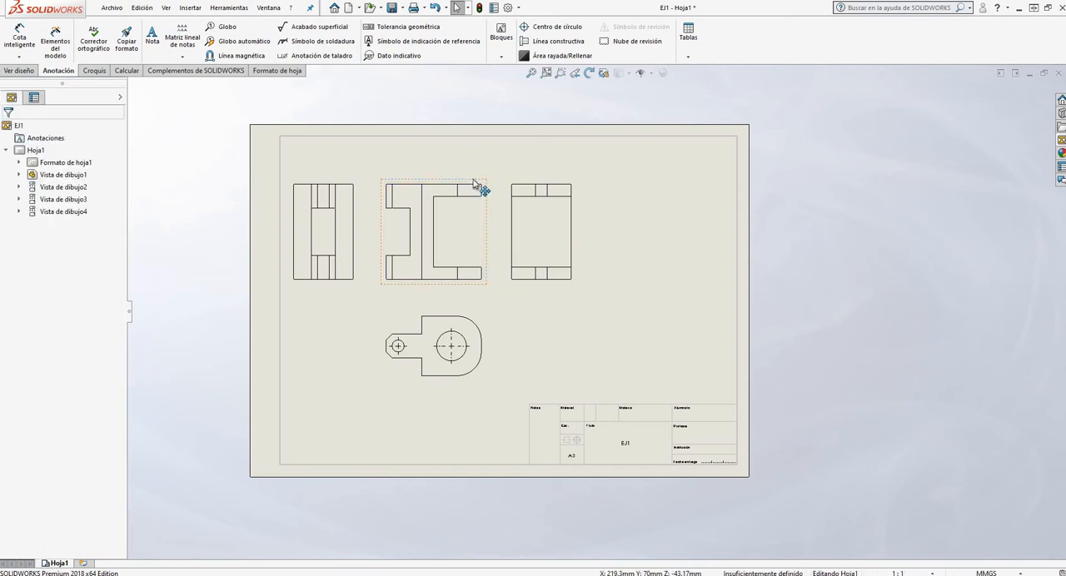
mouse_move(483, 181)
left_mouse_down()
mouse_move(497, 164)
mouse_move(447, 172)
mouse_move(467, 229)
mouse_move(475, 175)
mouse_move(480, 189)
left_mouse_up()
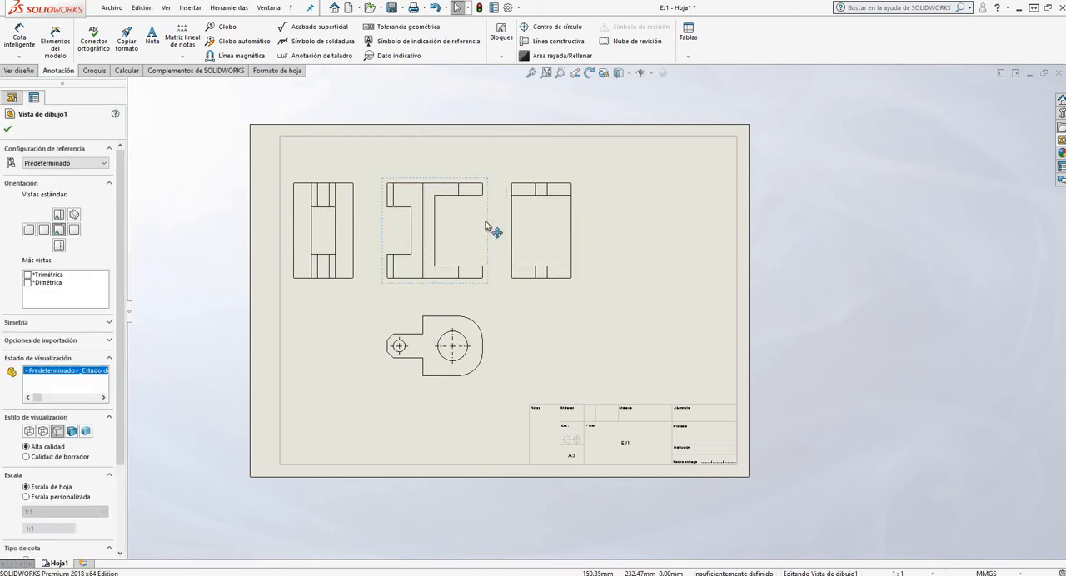
mouse_move(441, 177)
left_mouse_down()
mouse_move(452, 162)
mouse_move(435, 201)
mouse_move(467, 174)
mouse_move(434, 217)
mouse_move(412, 165)
mouse_move(463, 167)
mouse_move(433, 171)
mouse_move(444, 183)
mouse_move(469, 172)
mouse_move(455, 164)
mouse_move(466, 200)
mouse_move(451, 167)
left_mouse_up()
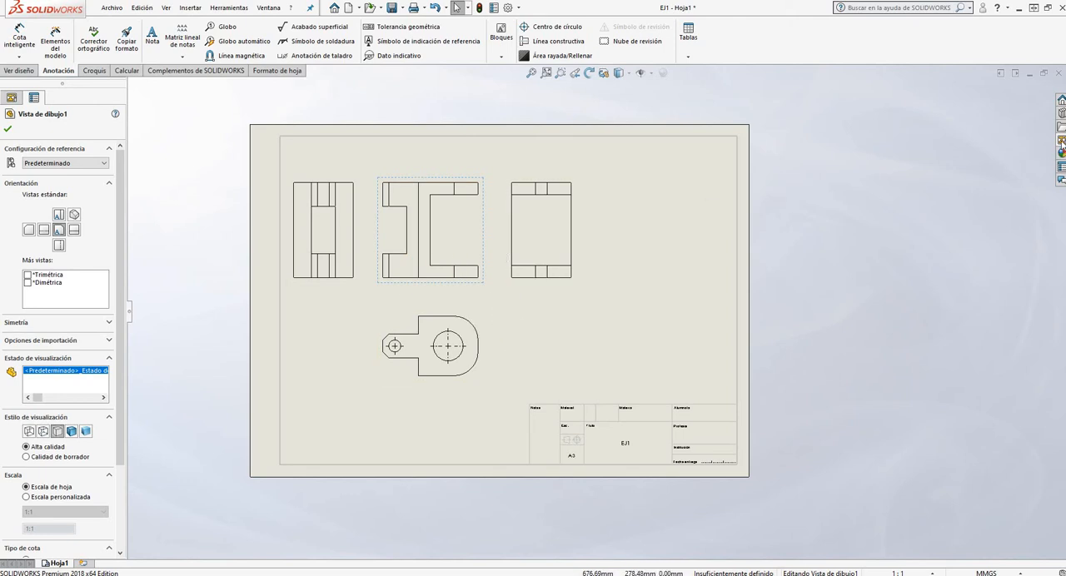
Add an isometric view of EJ1 and position it in the upper-right area of the sheet
left_click(1061, 140)
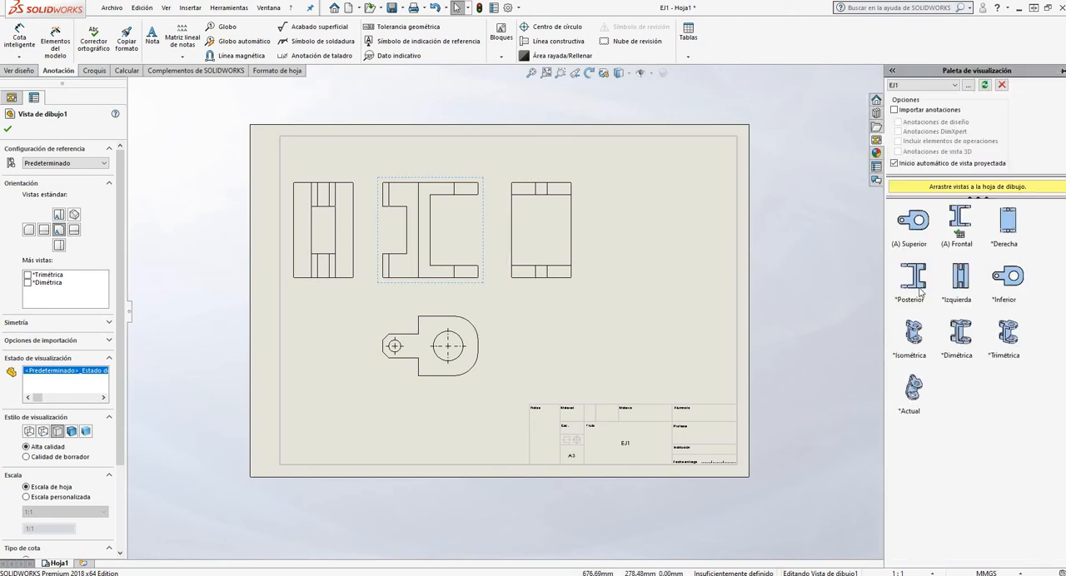
left_click(811, 256)
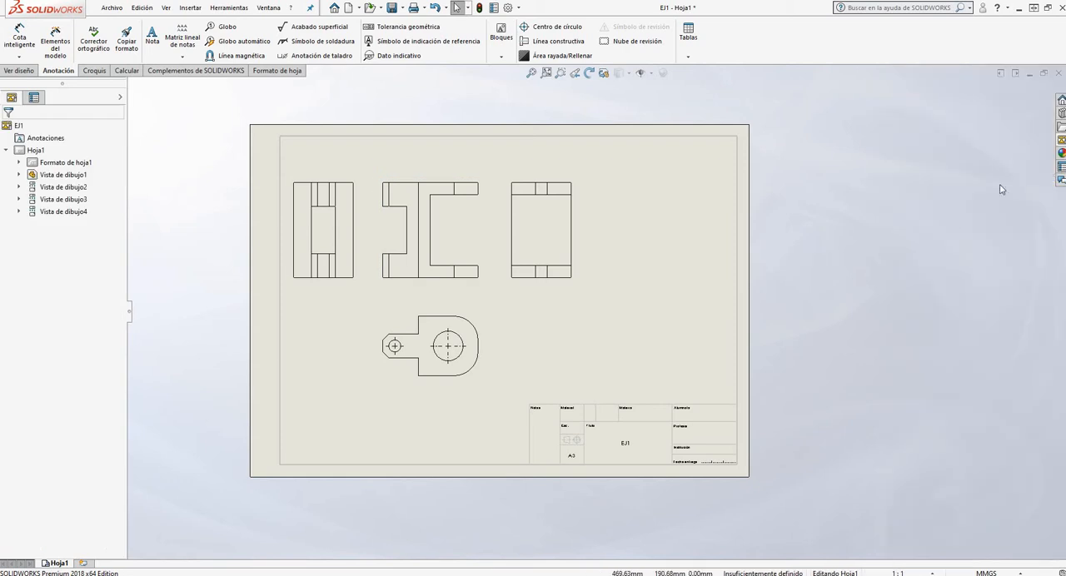
left_click(1060, 141)
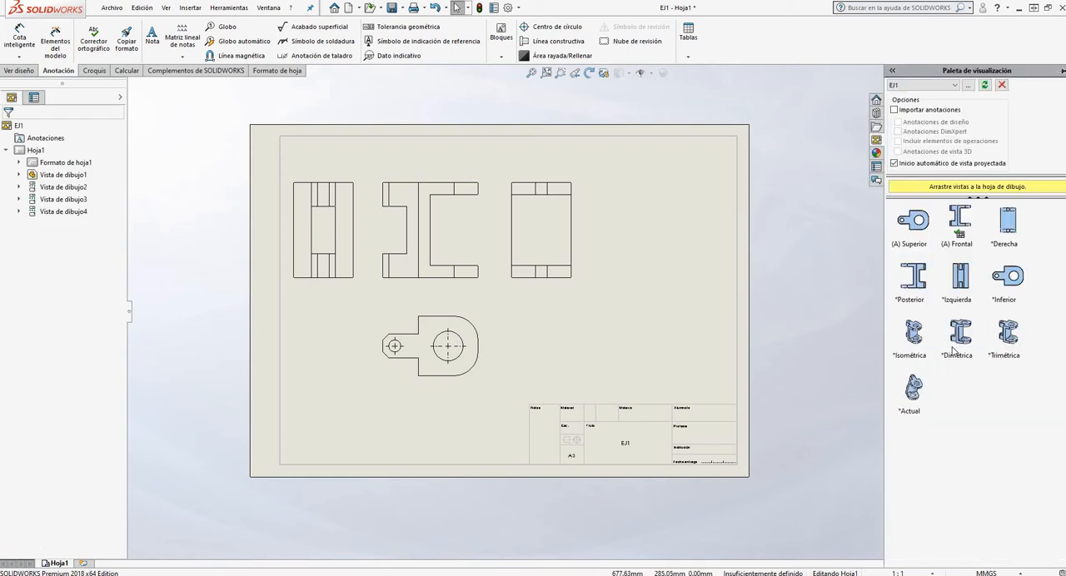
left_click(921, 334)
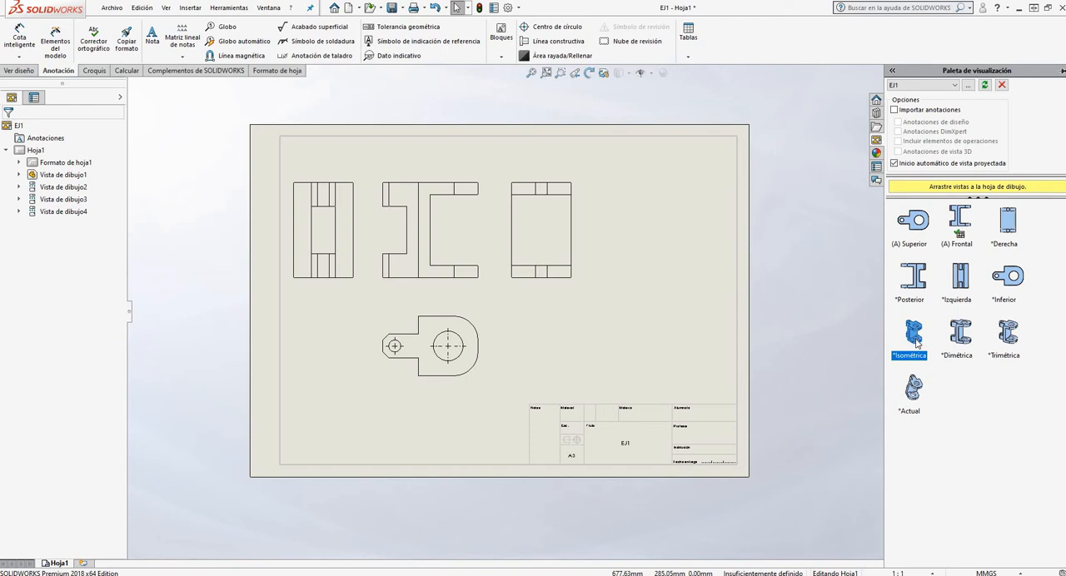
left_click_drag(917, 343, 658, 307)
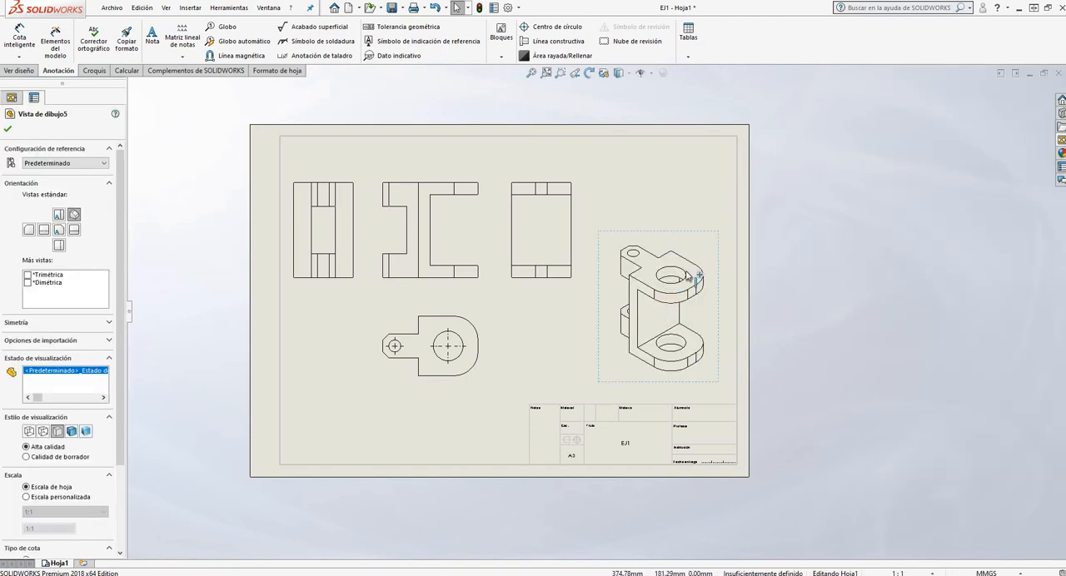
left_click_drag(678, 217, 676, 243)
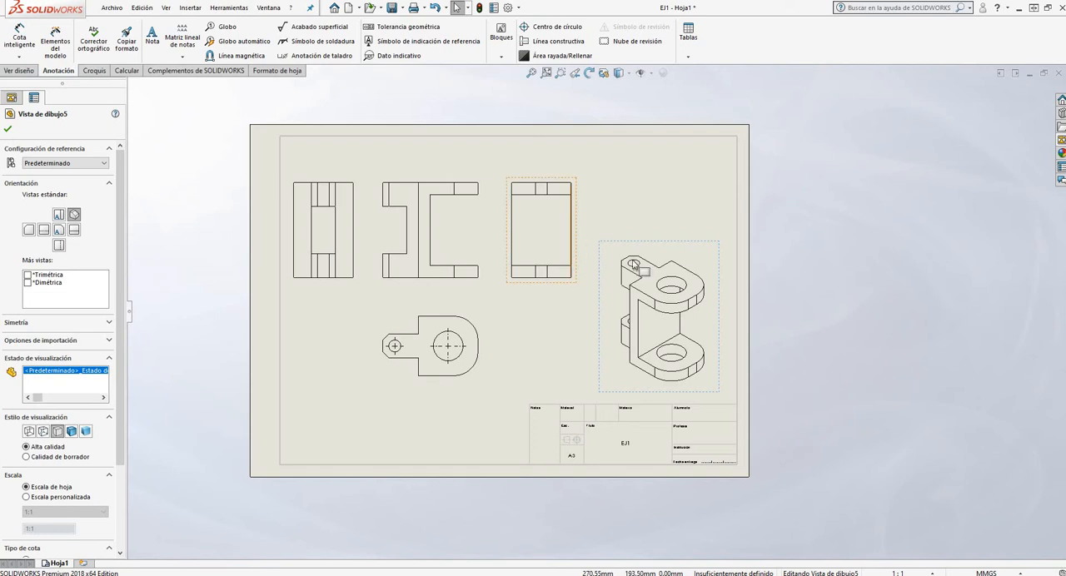
left_click_drag(684, 243, 683, 155)
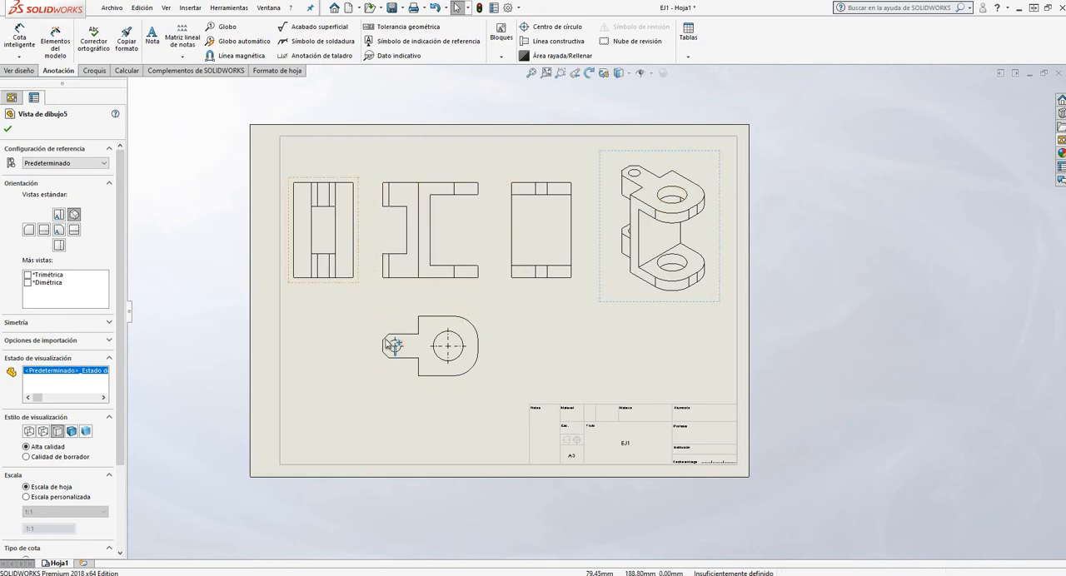
Set the front view's display style to hidden lines visible
left_click(441, 290)
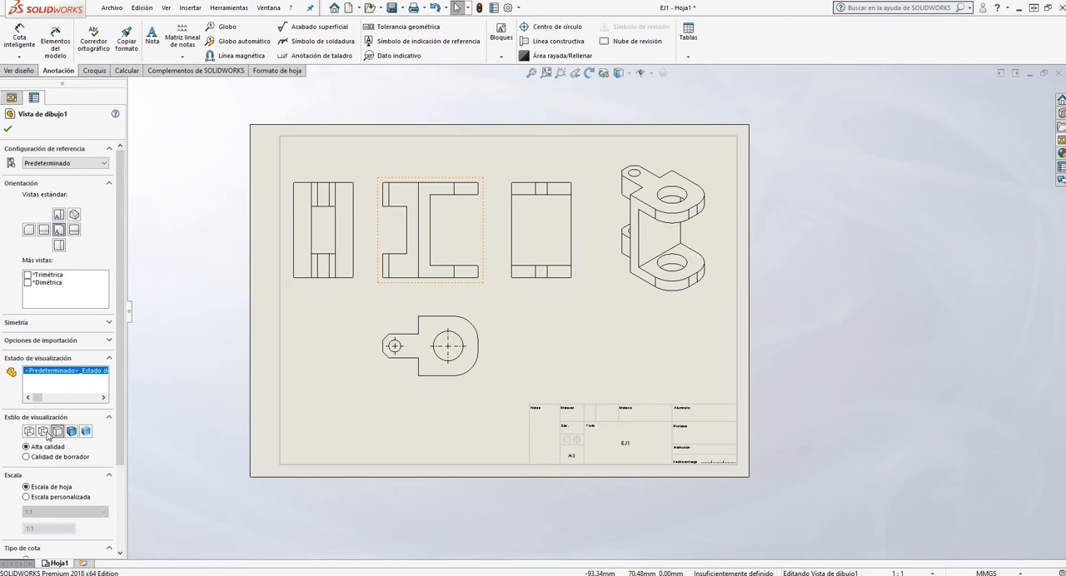
left_click(44, 431)
Examine the dashed hidden edges up close in the leftmost projected view and the front view
scroll(398, 204, "down", 4)
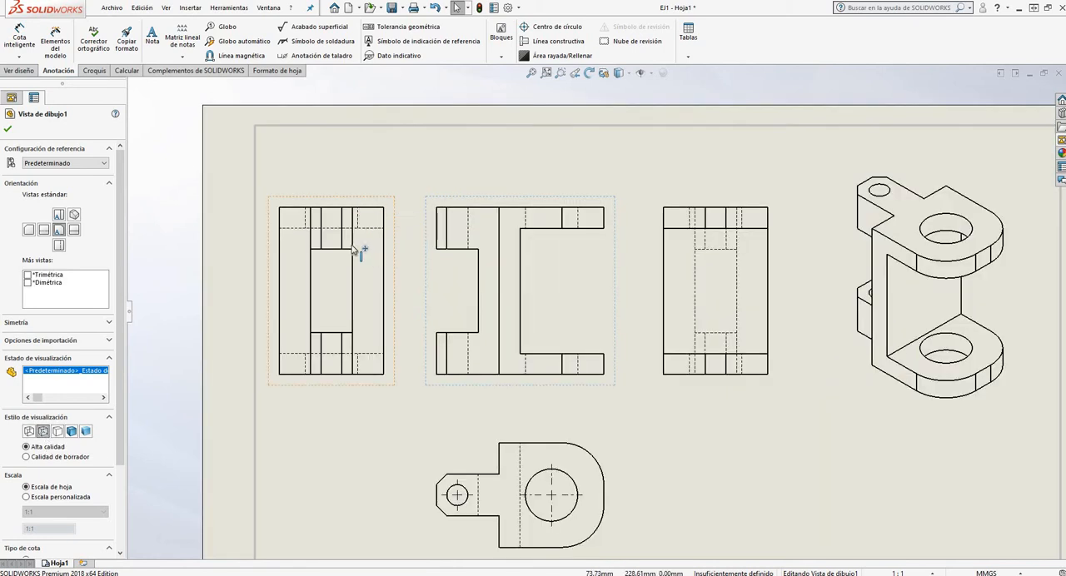
scroll(353, 247, "down", 5)
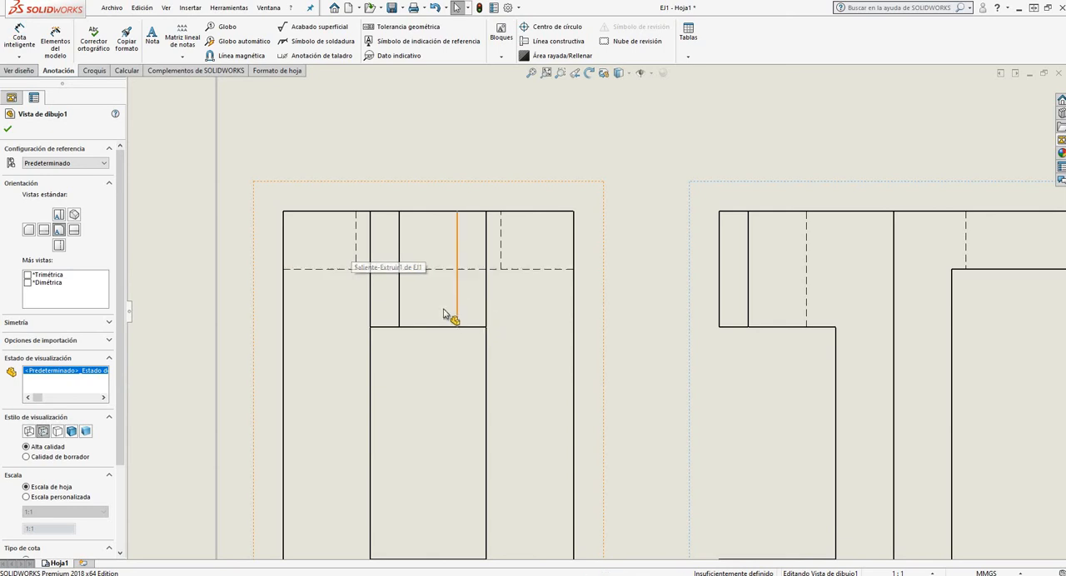
scroll(529, 292, "up", 3)
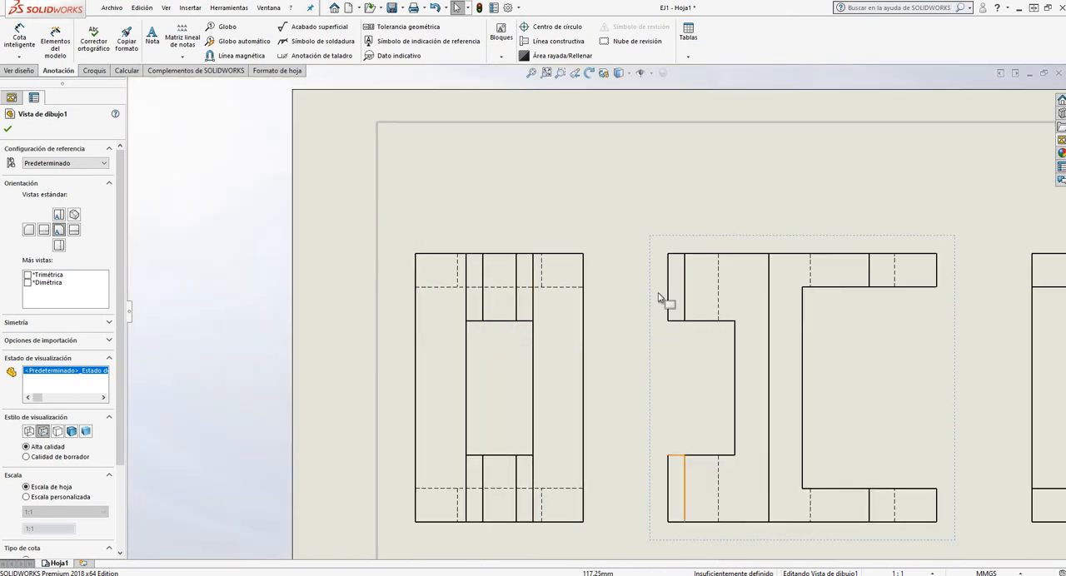
scroll(496, 308, "down", 2)
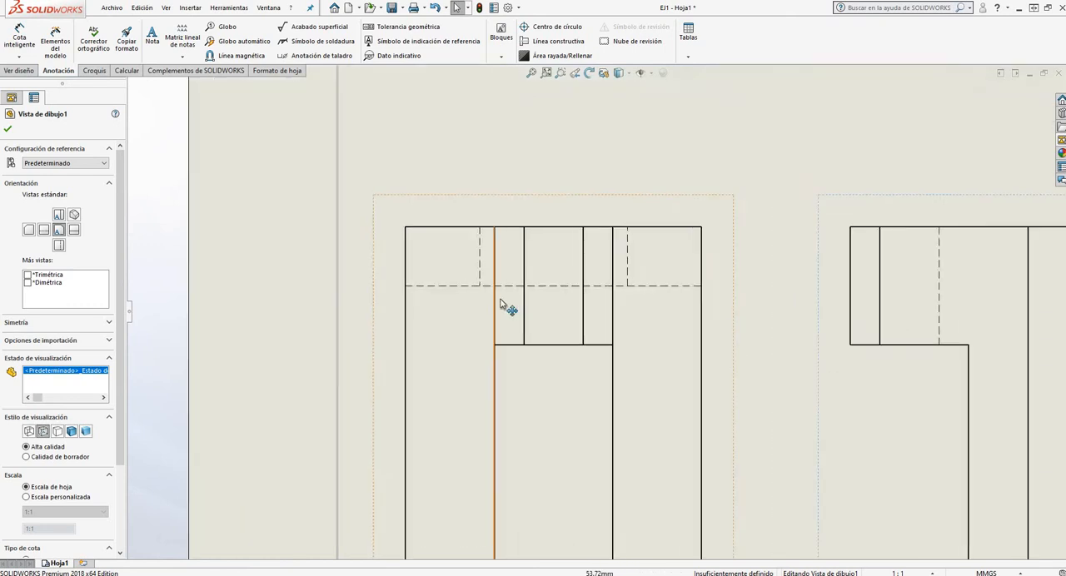
scroll(533, 301, "up", 4)
scroll(642, 305, "down", 3)
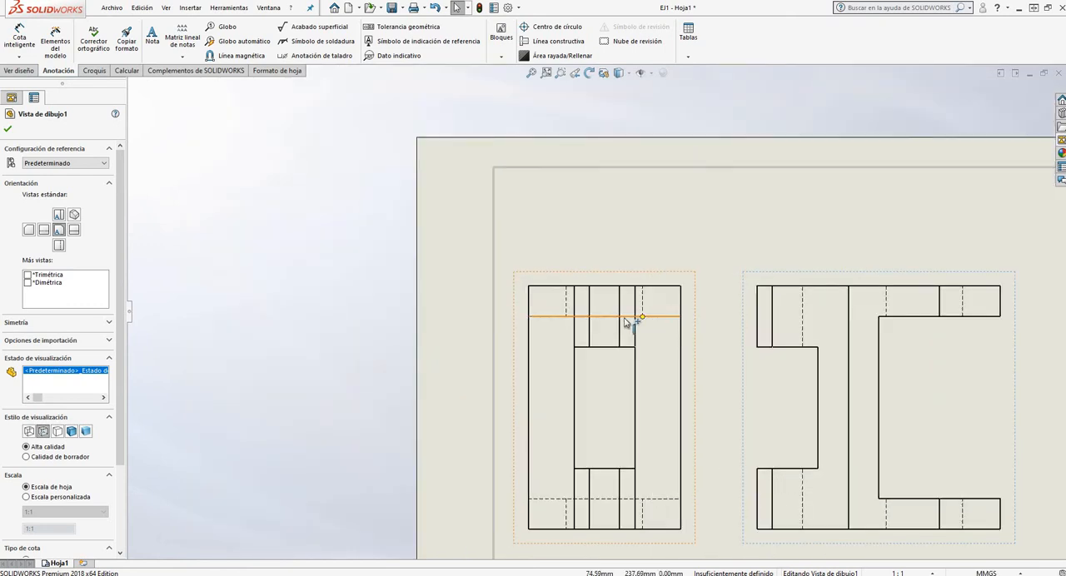
scroll(670, 310, "down", 2)
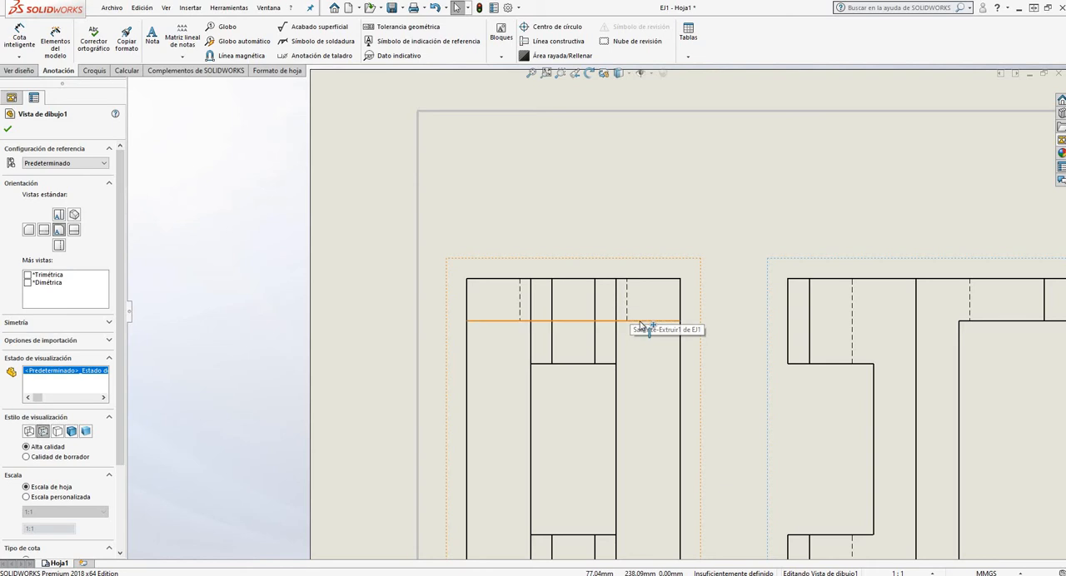
Examine the dashed hidden edges up close across the front view and the projected views on either side of it
scroll(632, 309, "up", 2)
scroll(594, 341, "down", 4)
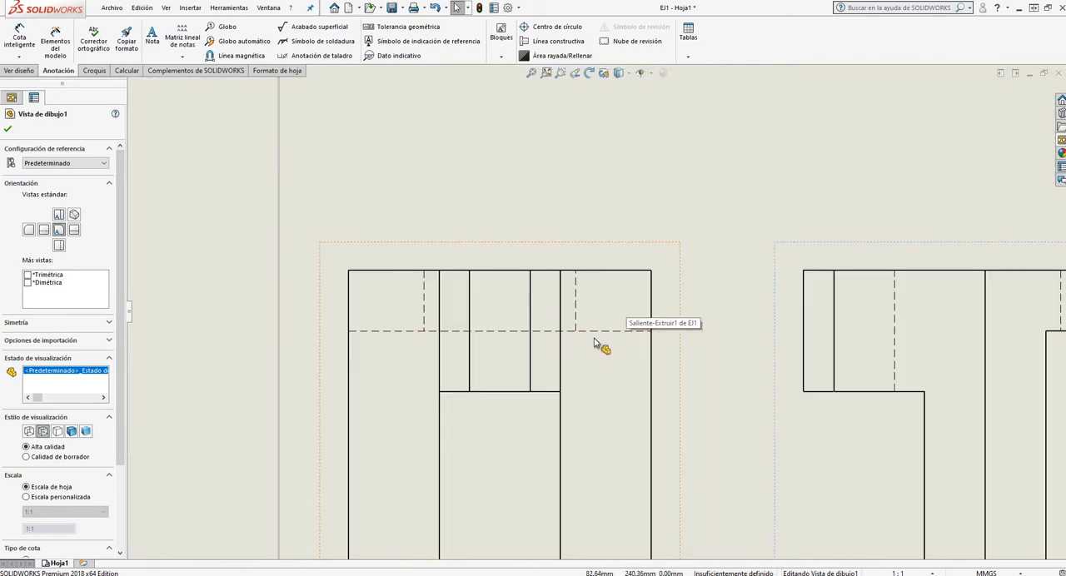
scroll(594, 342, "down", 2)
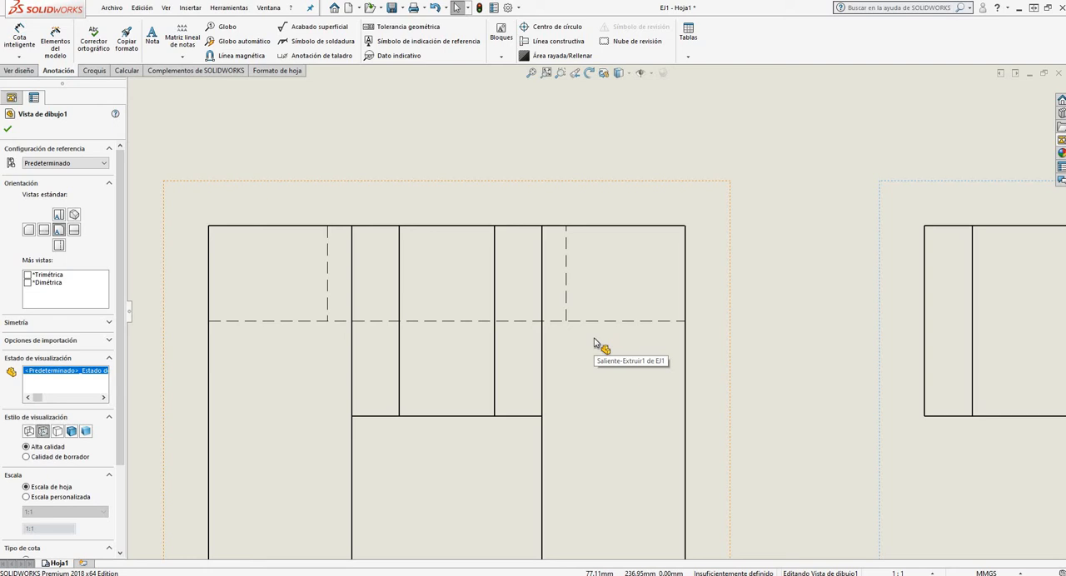
scroll(510, 261, "up", 4)
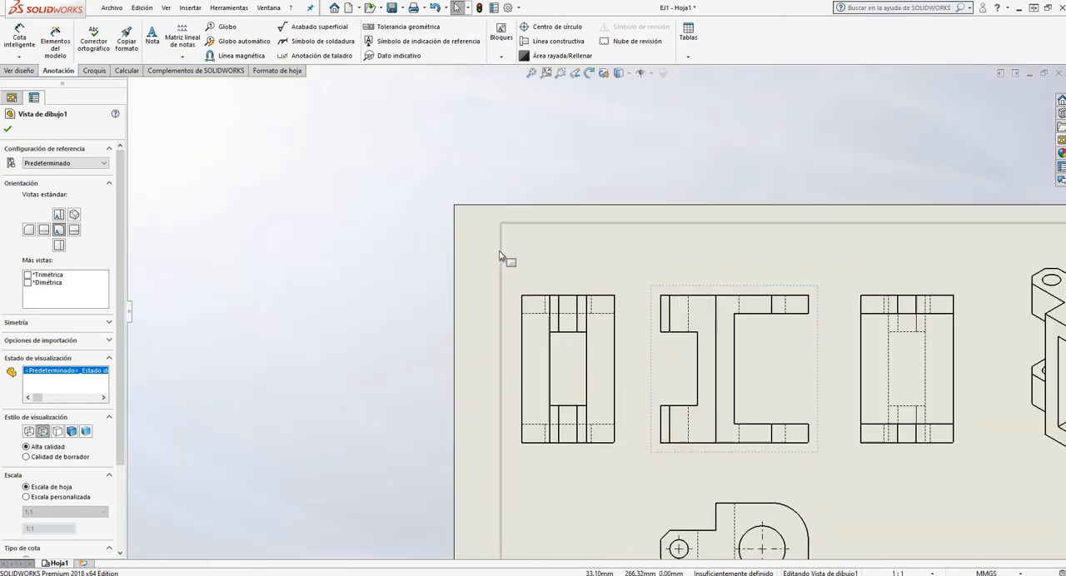
scroll(899, 359, "down", 2)
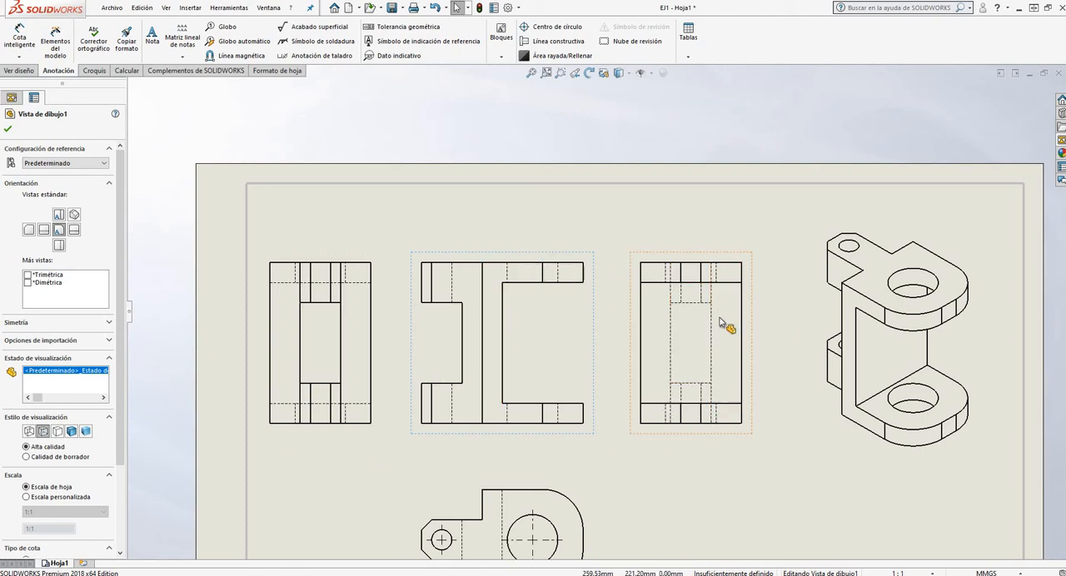
scroll(722, 323, "up", 5)
scroll(655, 245, "down", 3)
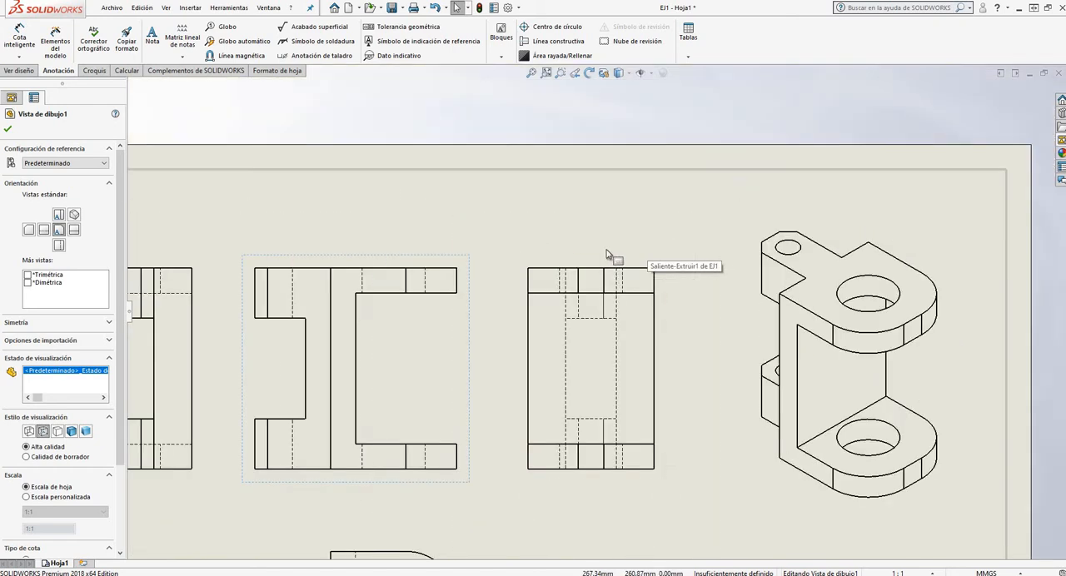
scroll(416, 290, "up", 2)
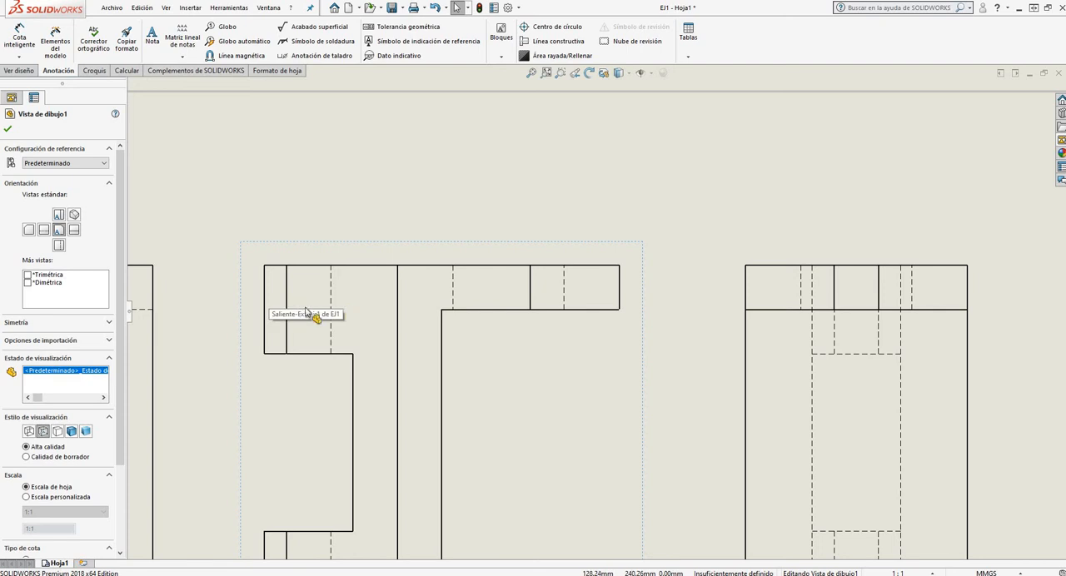
Examine the hidden edges and circle center marks in the projected view below the front view
scroll(491, 241, "down", 3)
scroll(491, 241, "down", 2)
scroll(578, 352, "up", 6)
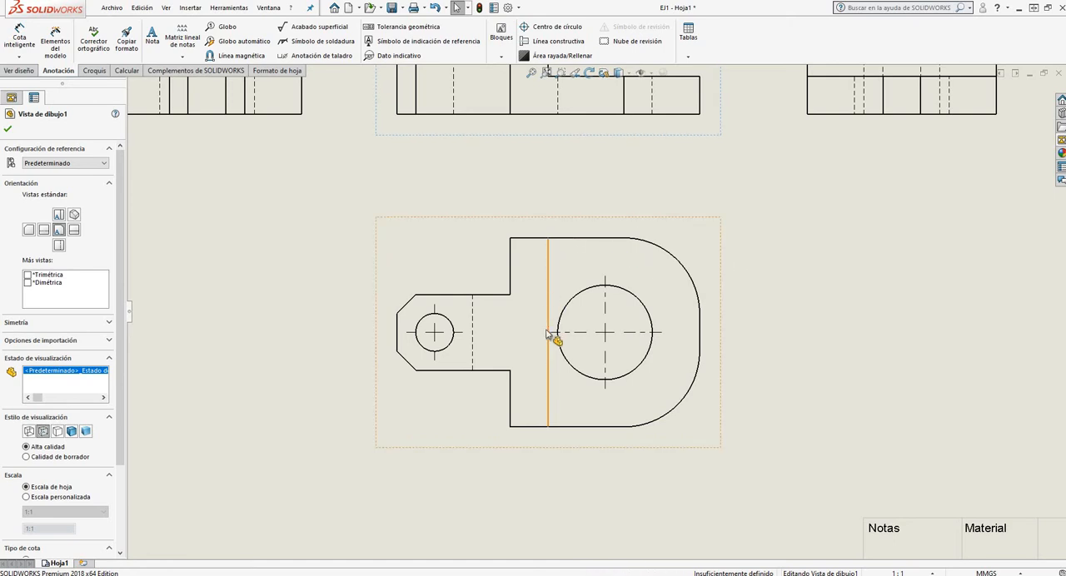
scroll(596, 310, "down", 4)
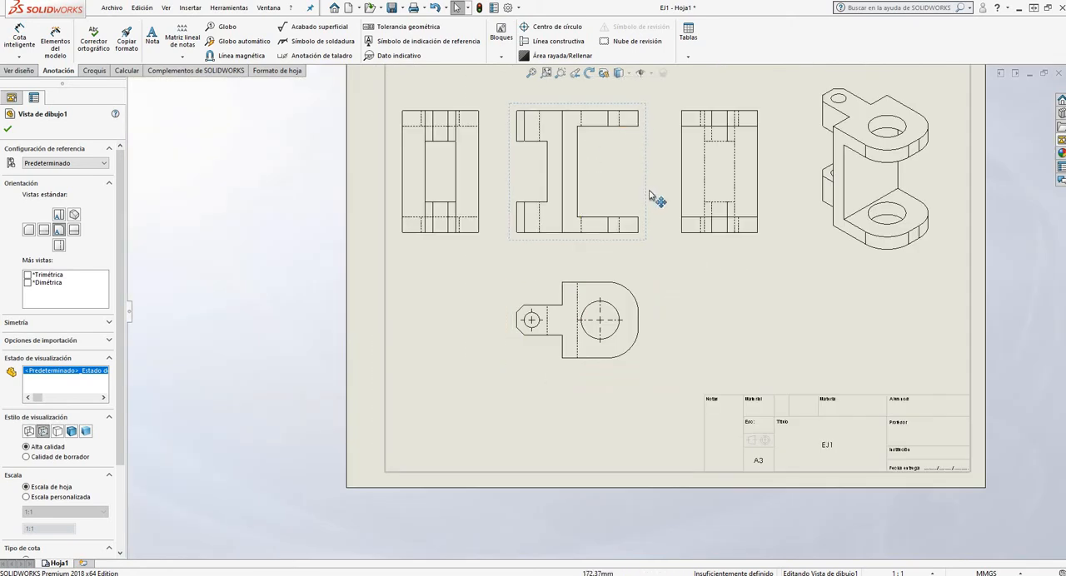
scroll(626, 323, "up", 4)
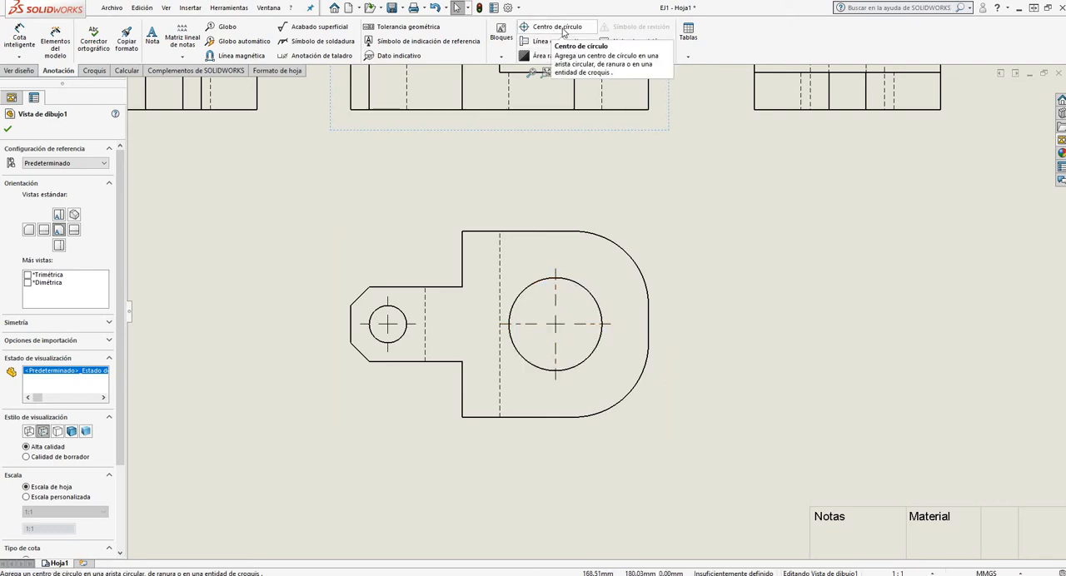
scroll(594, 205, "down", 3)
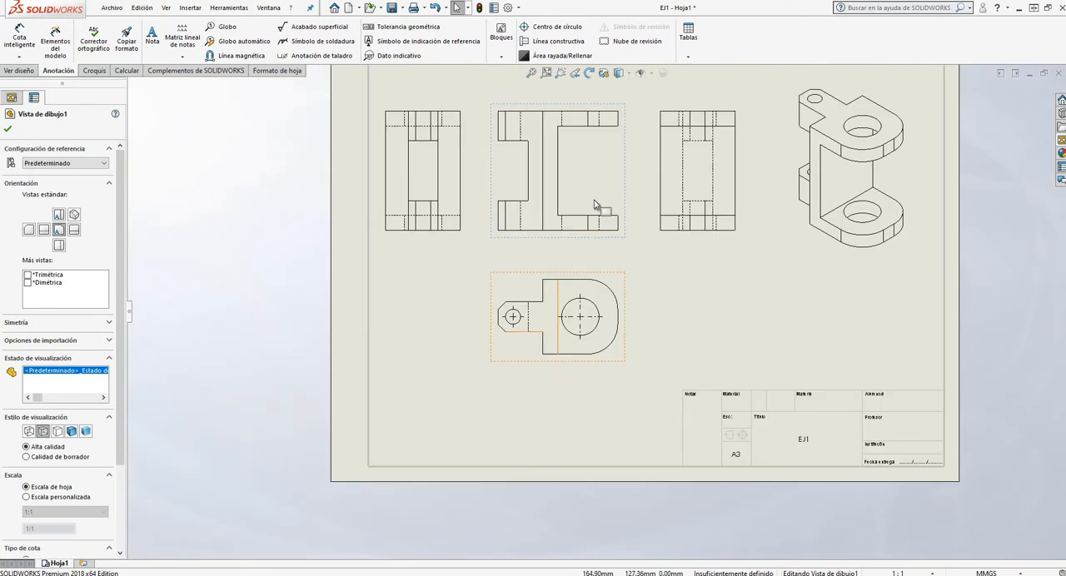
scroll(573, 248, "up", 1)
scroll(566, 285, "up", 2)
scroll(663, 212, "down", 1)
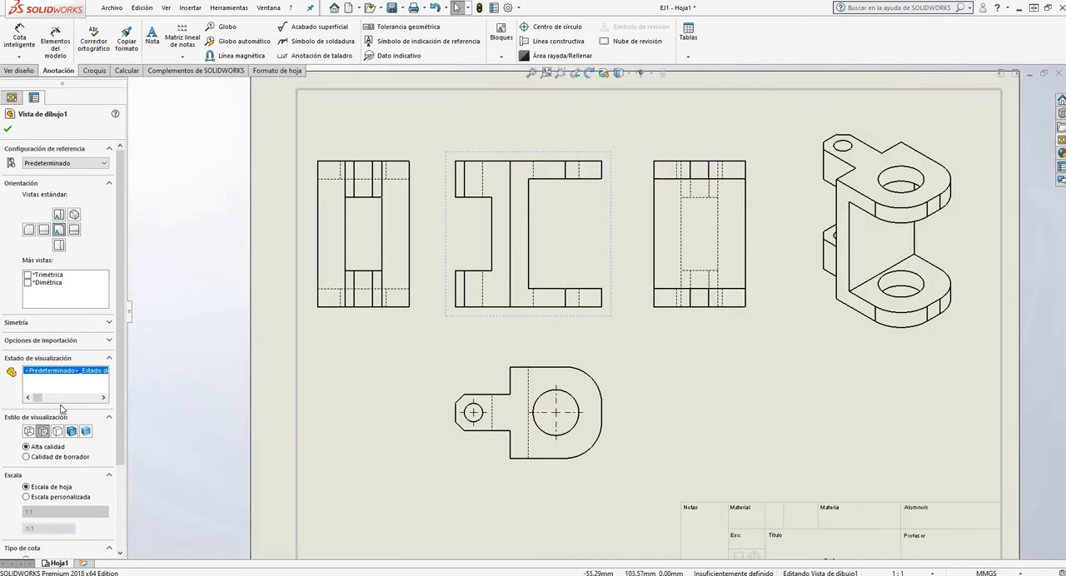
Try the hidden lines removed, shaded with edges and shaded display styles on the front view, returning it to hidden lines visible
left_click(60, 434)
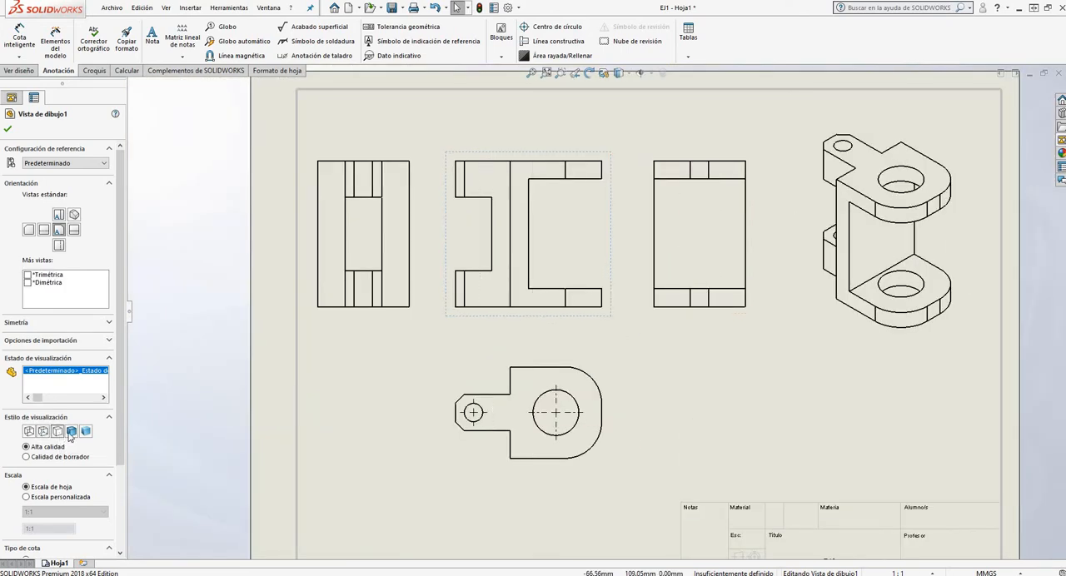
left_click(73, 432)
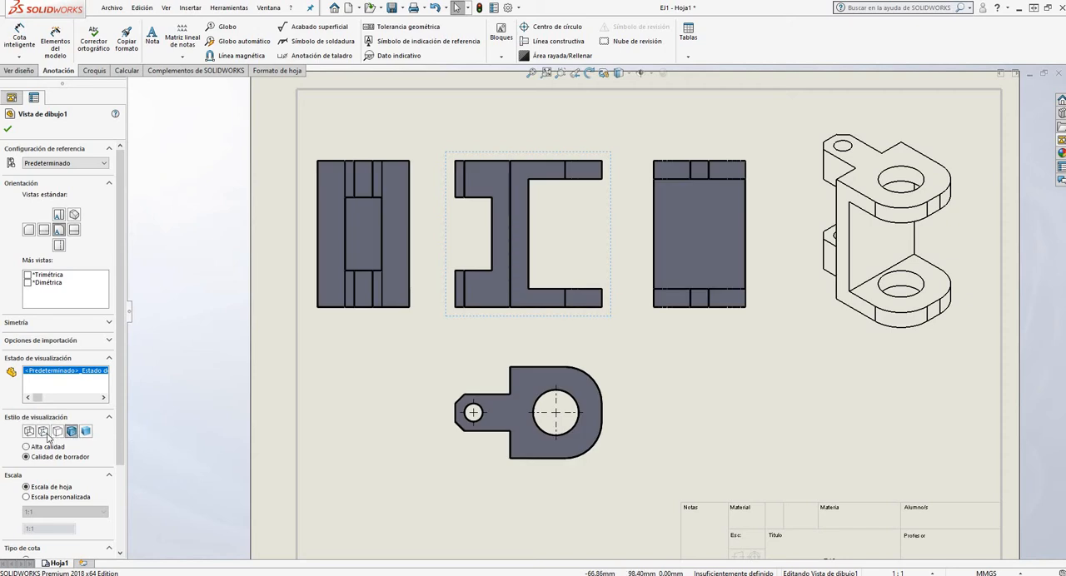
left_click(43, 432)
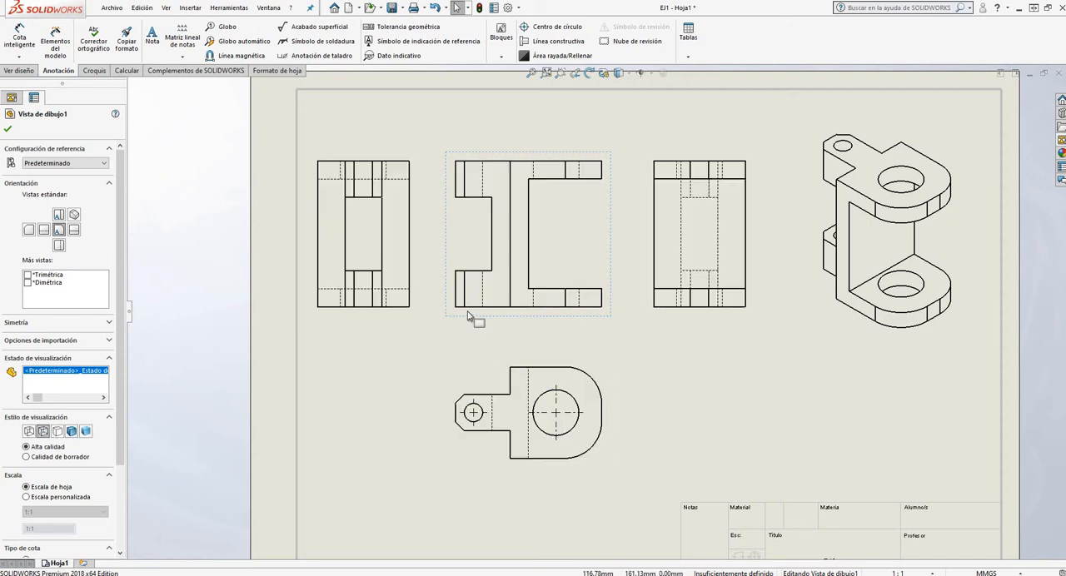
left_click(85, 431)
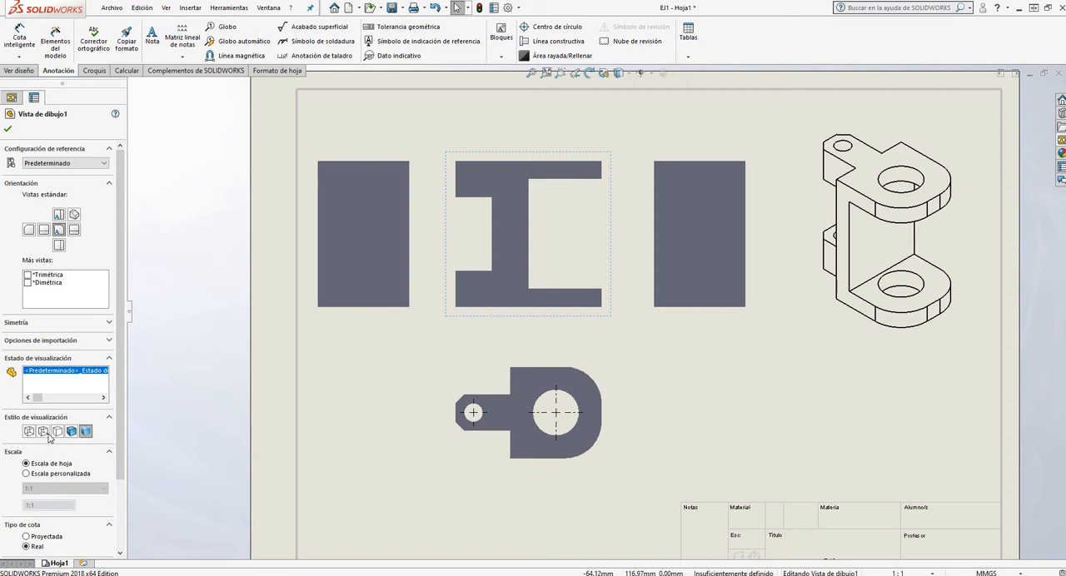
left_click(44, 432)
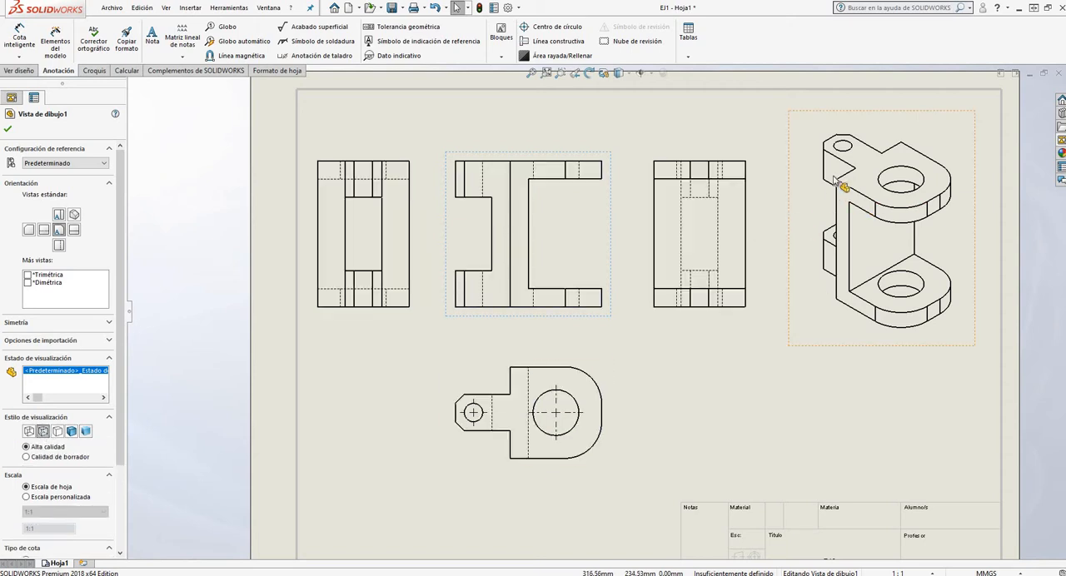
Try hidden lines visible on the isometric view and return it to hidden lines removed
left_click(882, 167)
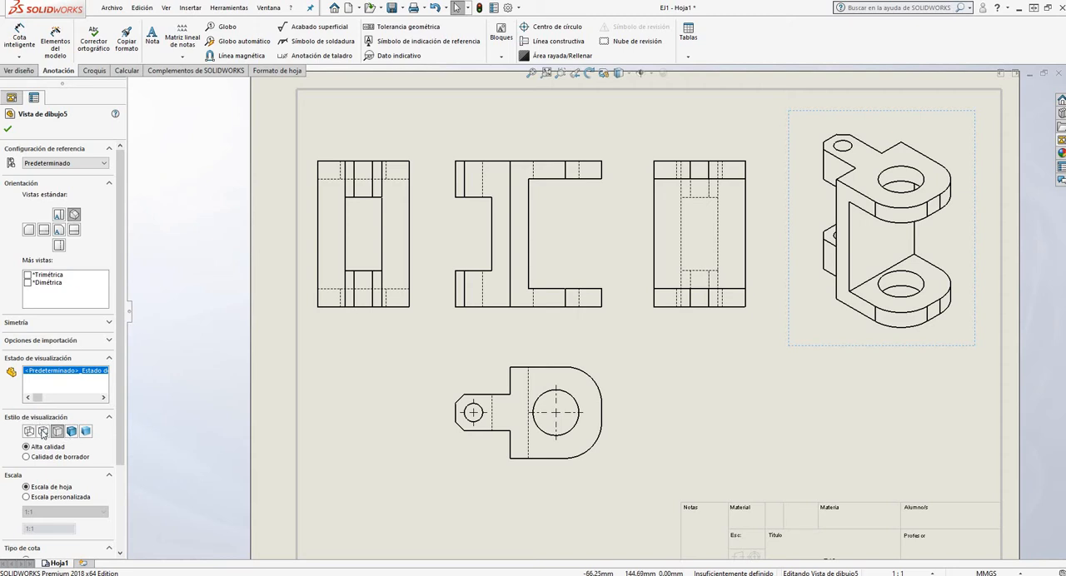
left_click(43, 431)
left_click(58, 431)
left_click(8, 130)
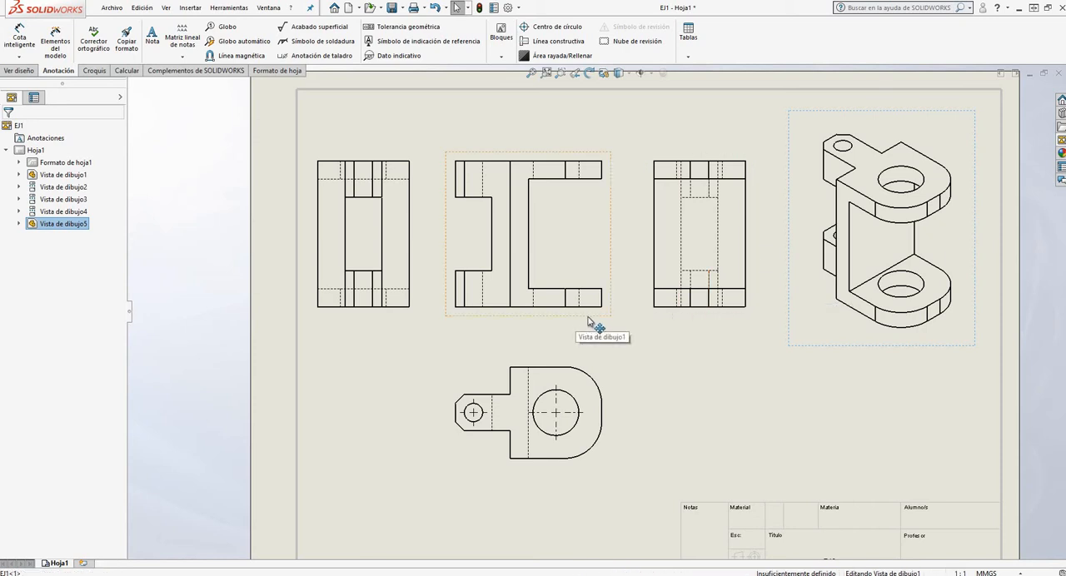
Move the front view slightly to the right to even out its spacing between the two side projections
left_click_drag(572, 323, 586, 324)
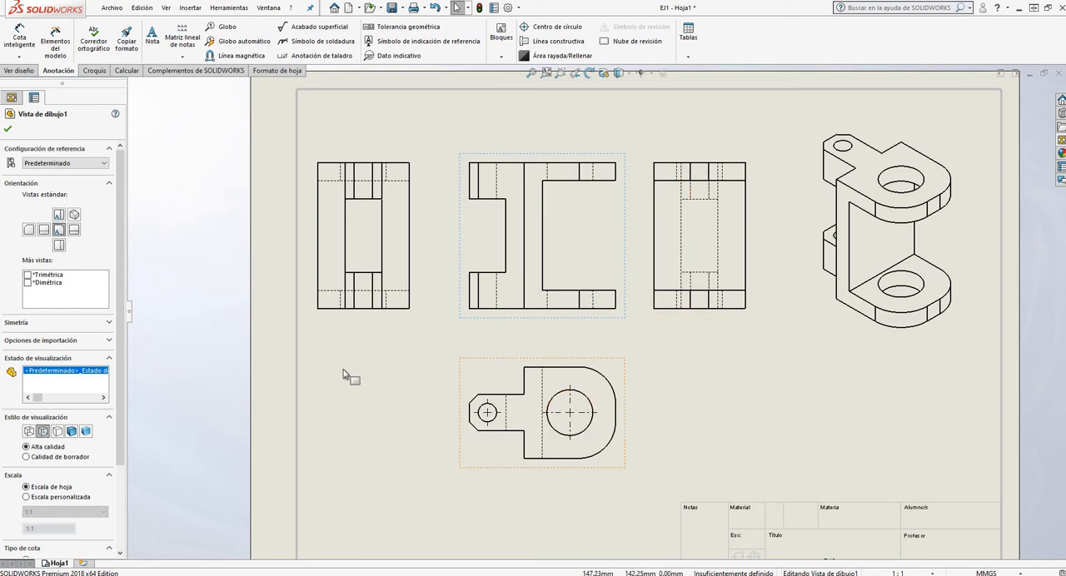
left_click(9, 130)
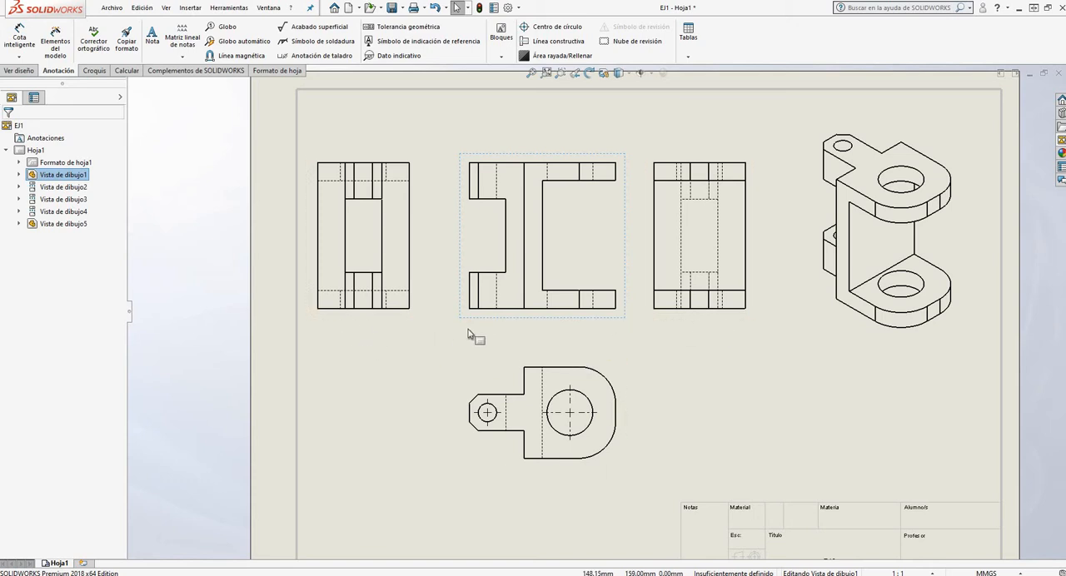
Examine the overall arrangement of the views on the sheet and the fields of the title block
scroll(603, 311, "up", 5)
scroll(603, 311, "down", 4)
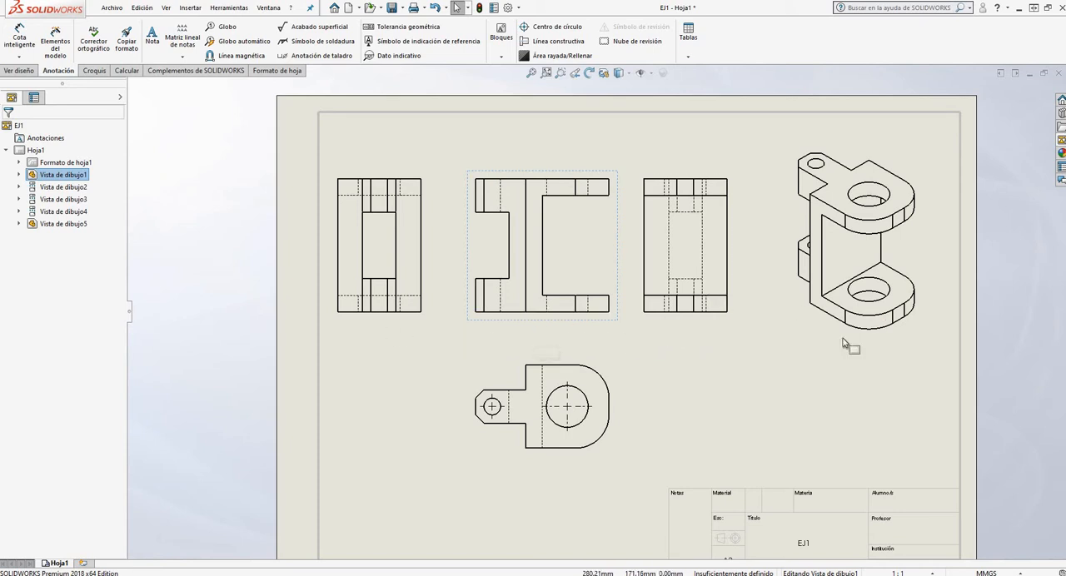
scroll(583, 250, "up", 3)
scroll(616, 269, "down", 2)
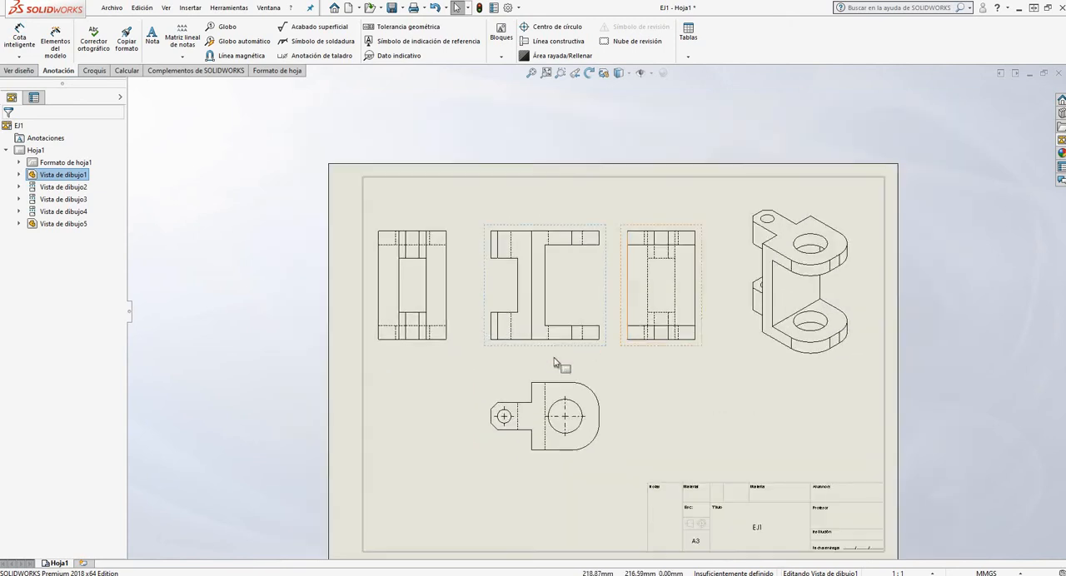
scroll(588, 254, "up", 2)
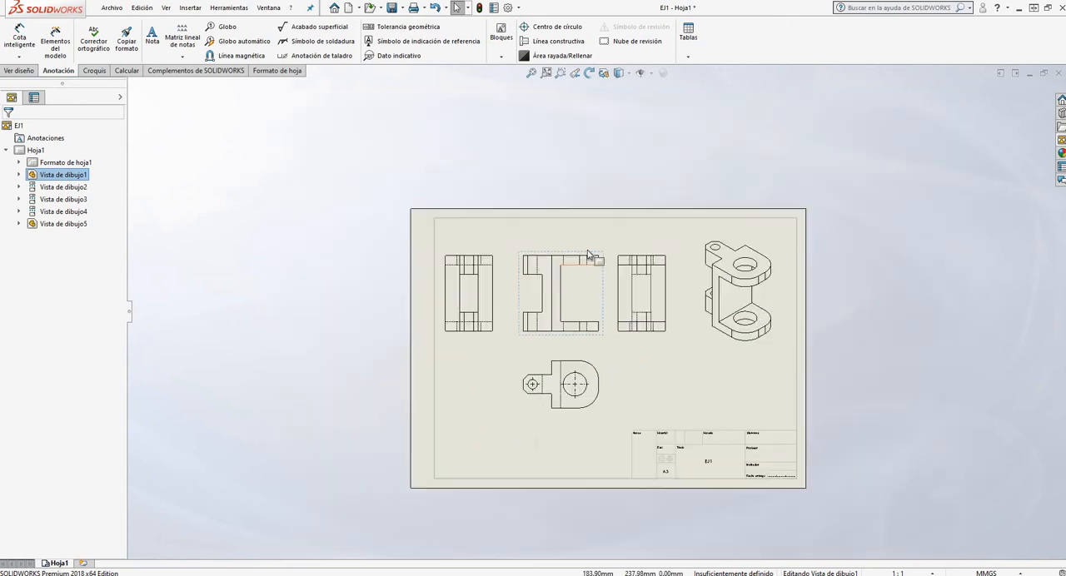
scroll(657, 392, "down", 5)
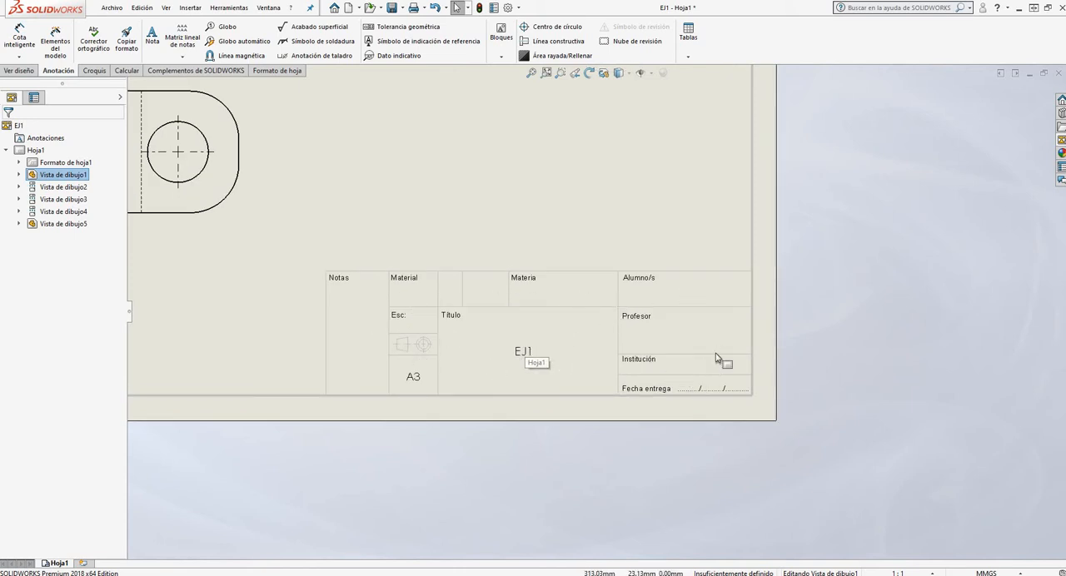
scroll(720, 360, "up", 3)
scroll(691, 348, "down", 2)
scroll(695, 342, "up", 3)
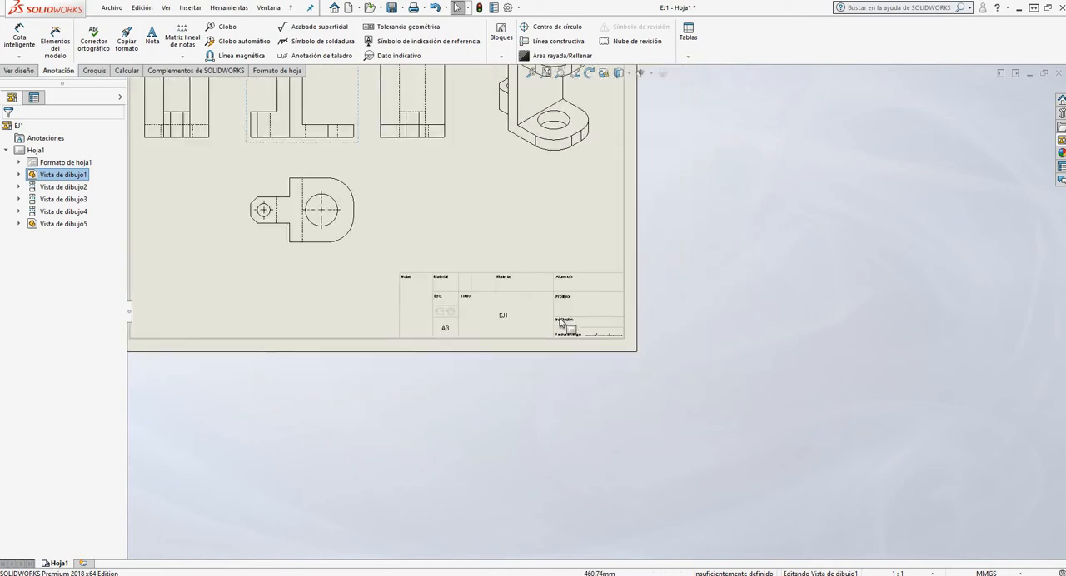
scroll(642, 365, "down", 4)
scroll(642, 364, "down", 2)
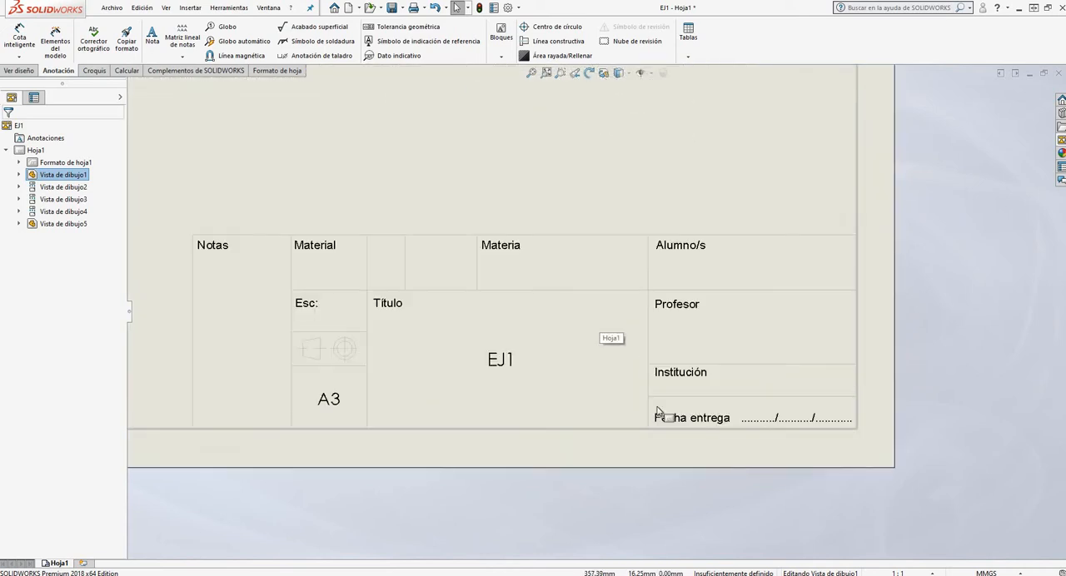
scroll(742, 409, "up", 5)
scroll(525, 244, "down", 4)
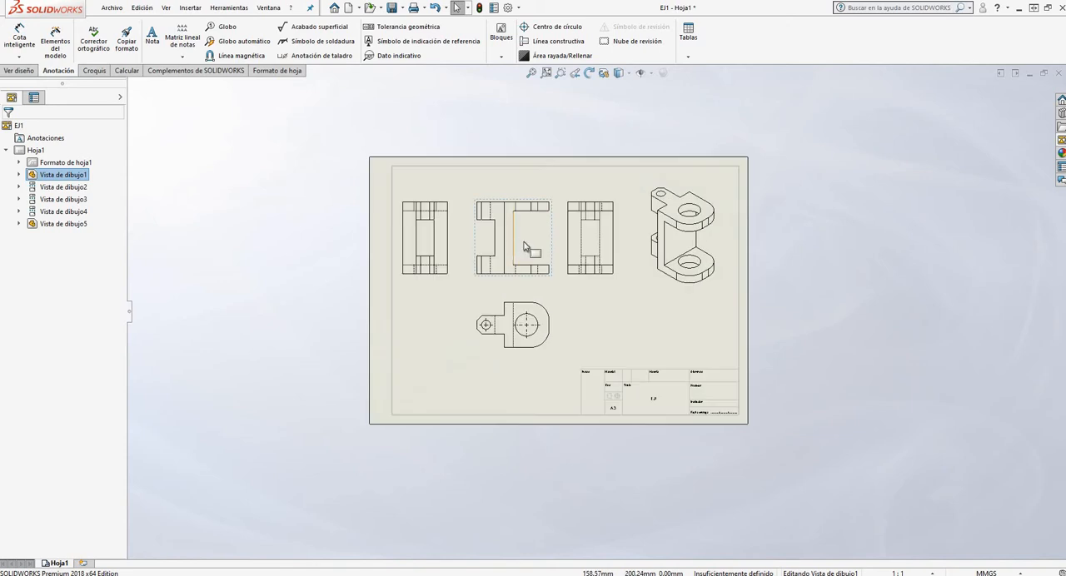
Save the drawing to the Escritorio folder as EJ1 v2, declining to replace the existing EJ1 file
left_click(111, 8)
left_click(148, 97)
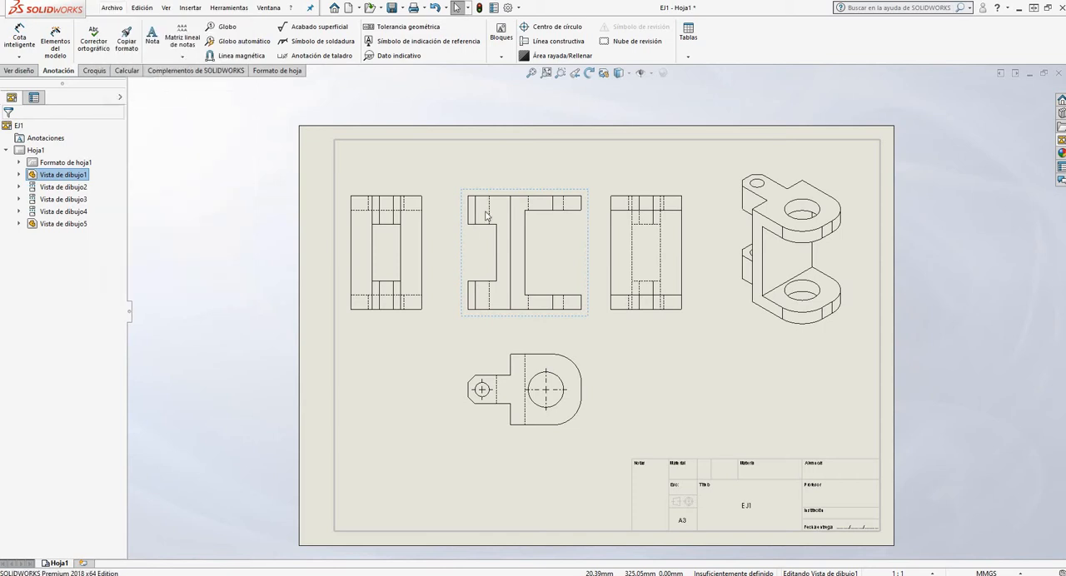
scroll(399, 167, "up", 3)
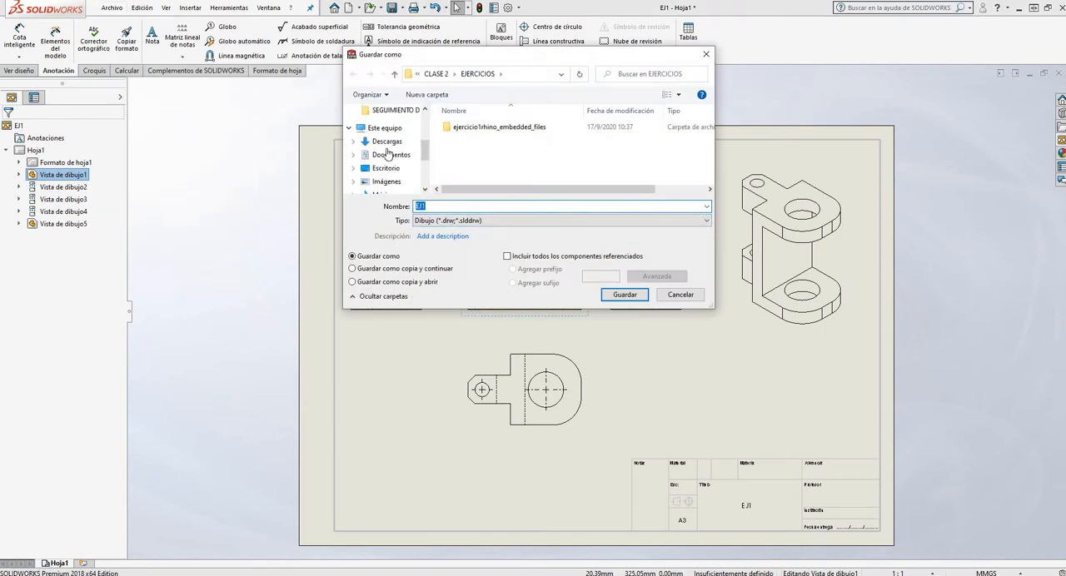
scroll(387, 169, "down", 1)
left_click(386, 155)
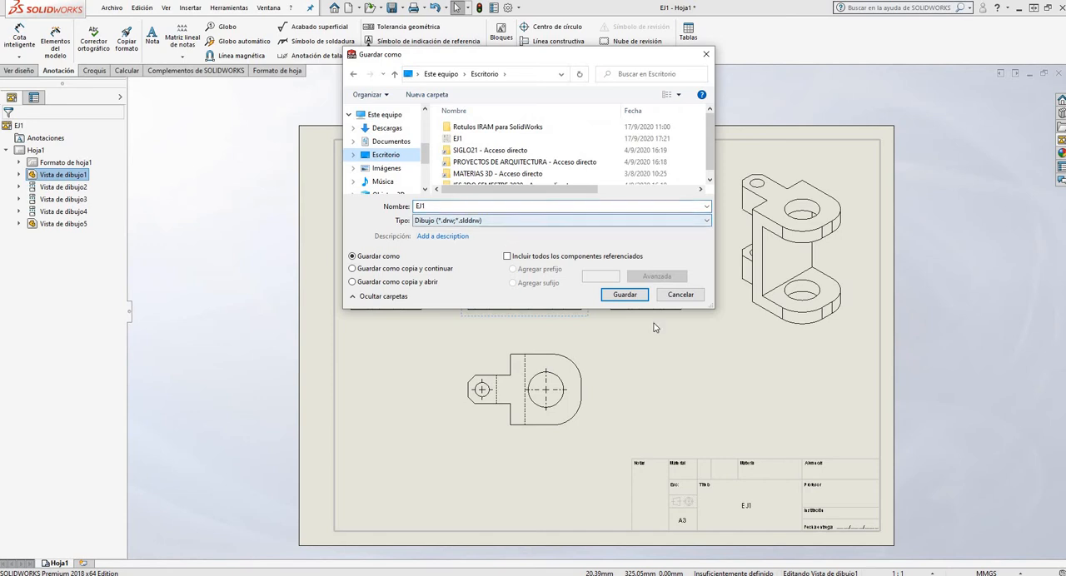
left_click(621, 296)
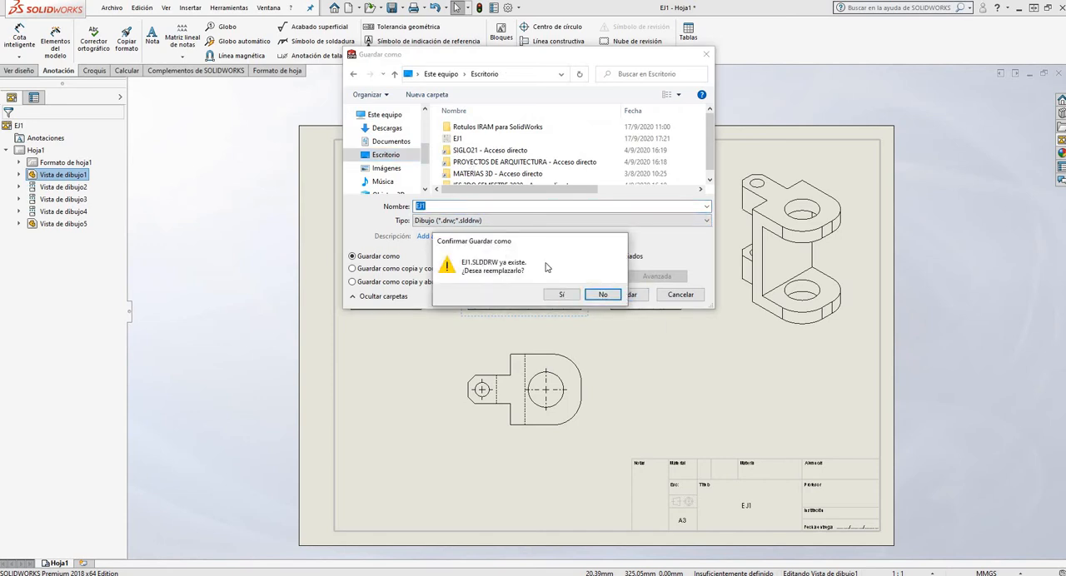
left_click(603, 294)
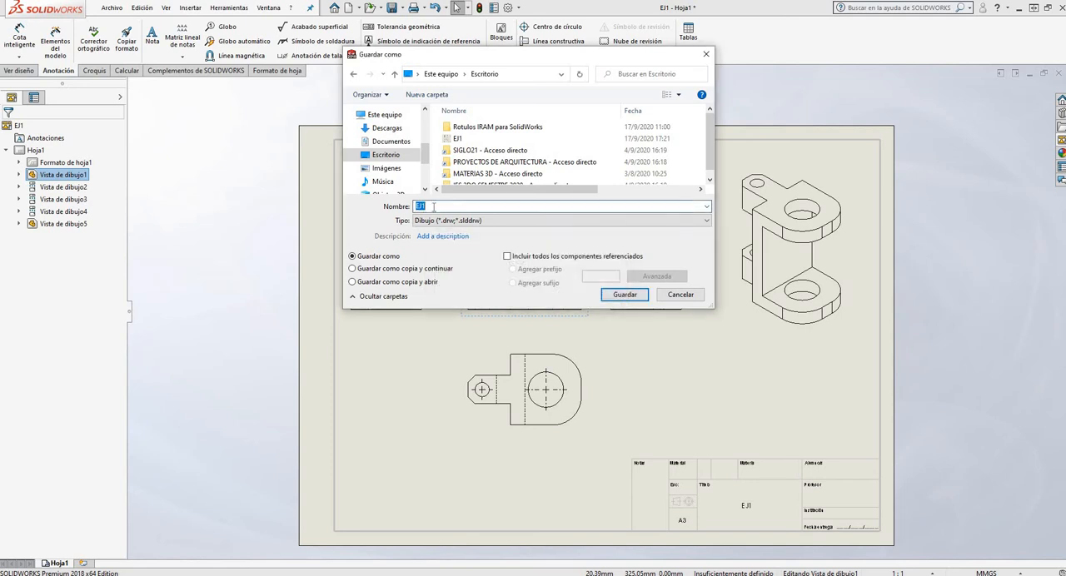
type("v2")
left_click(635, 295)
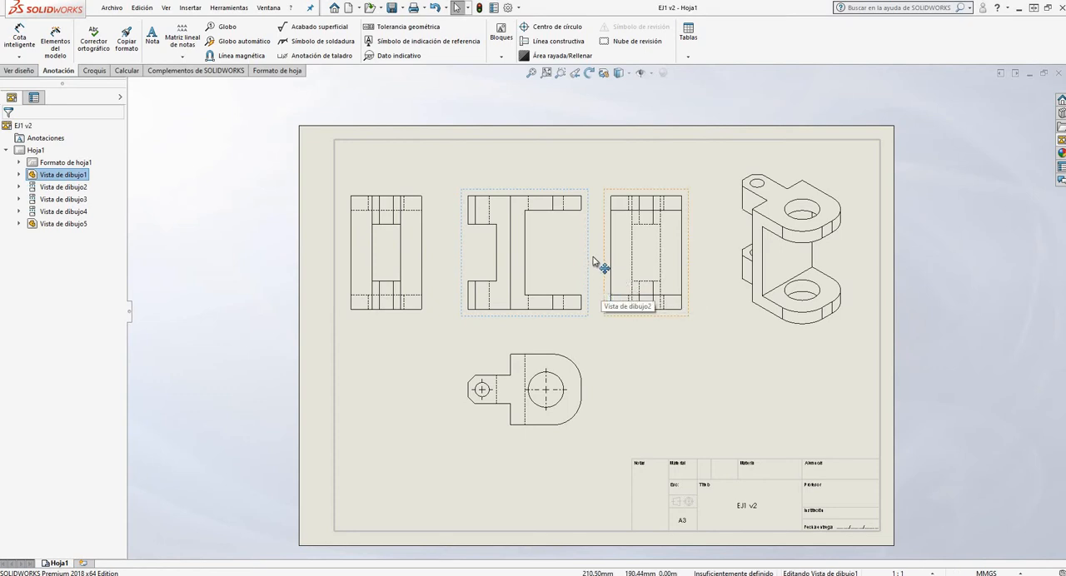
left_click(152, 35)
key("Escape")
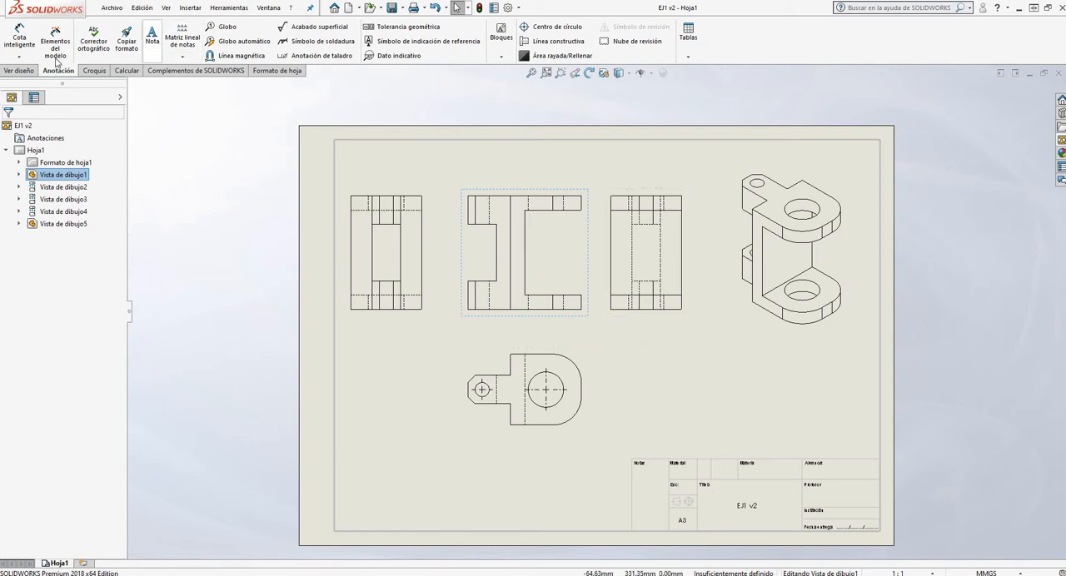
left_click(18, 71)
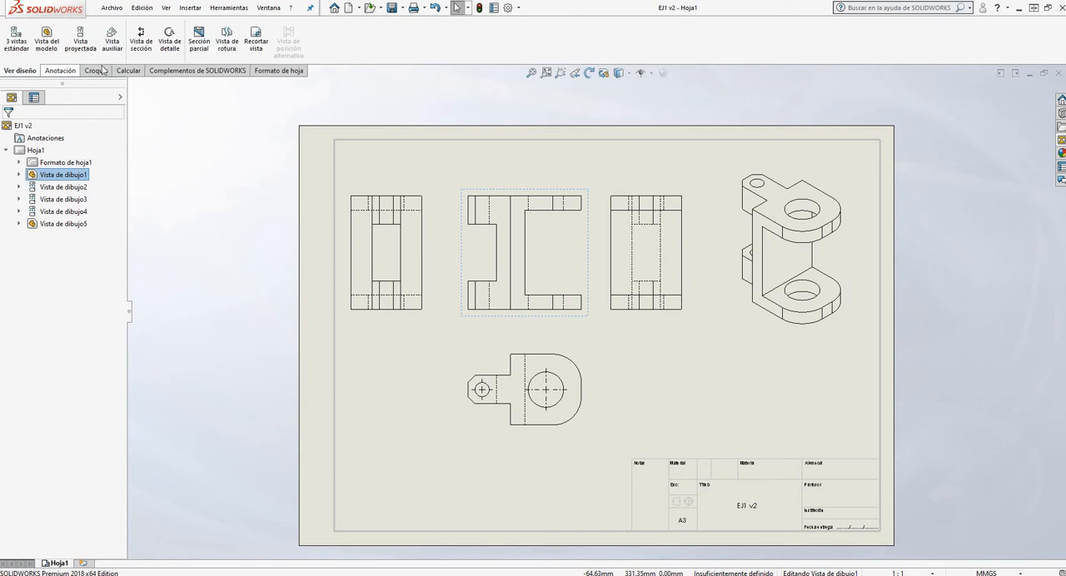
left_click(58, 71)
Place a new note without a leader just below the leftmost side view, keeping the text formatting window clear of it
left_click(154, 33)
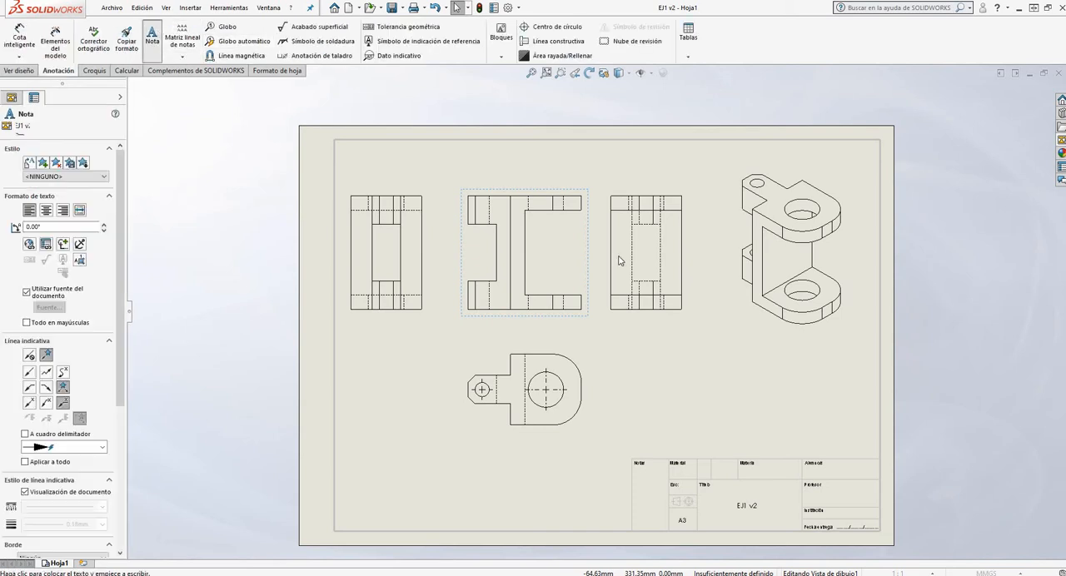
scroll(383, 335, "up", 2)
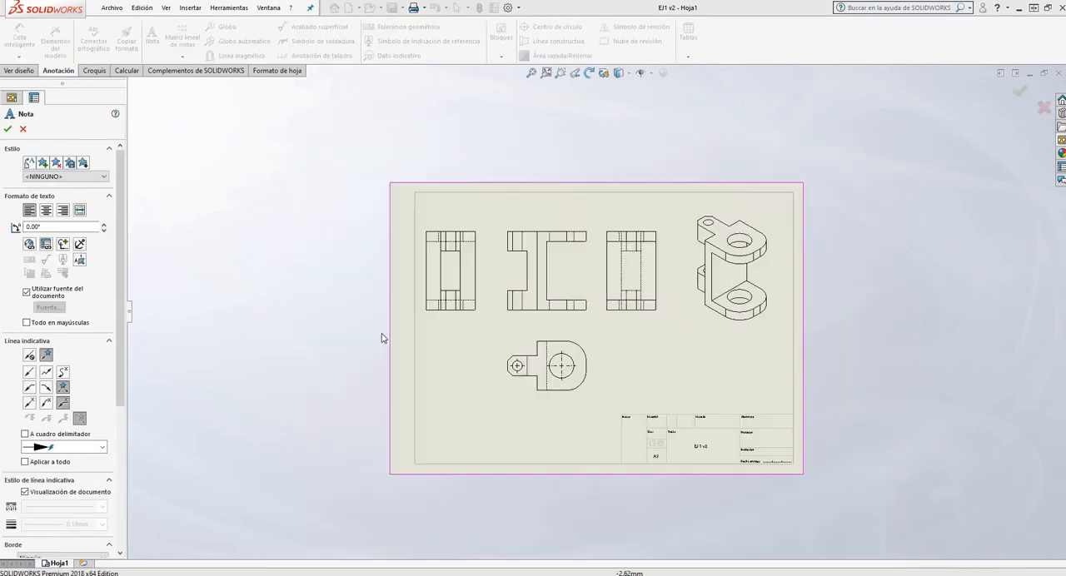
scroll(474, 332, "down", 3)
scroll(465, 326, "down", 1)
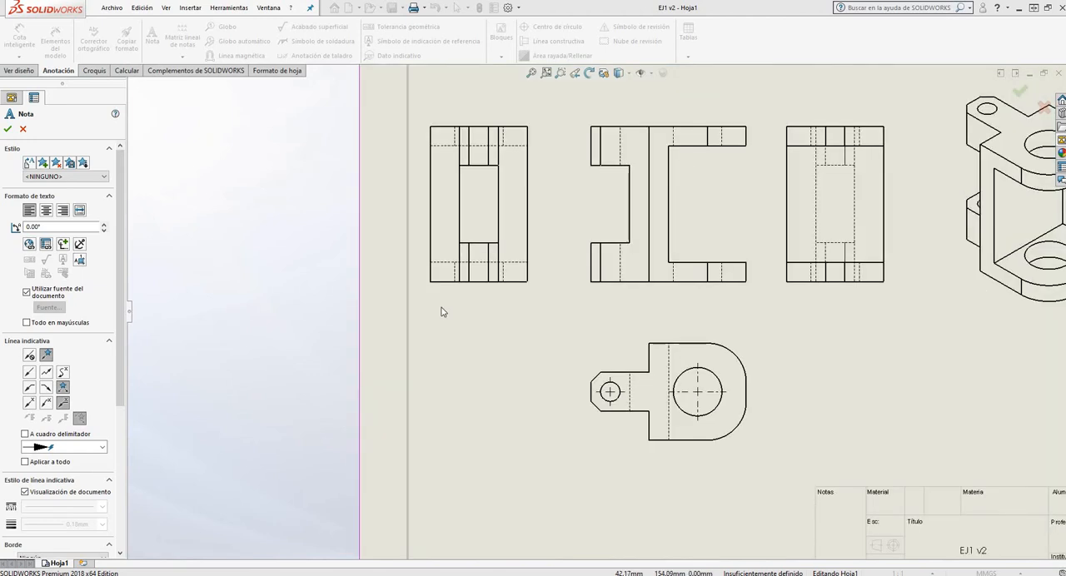
left_click(442, 309)
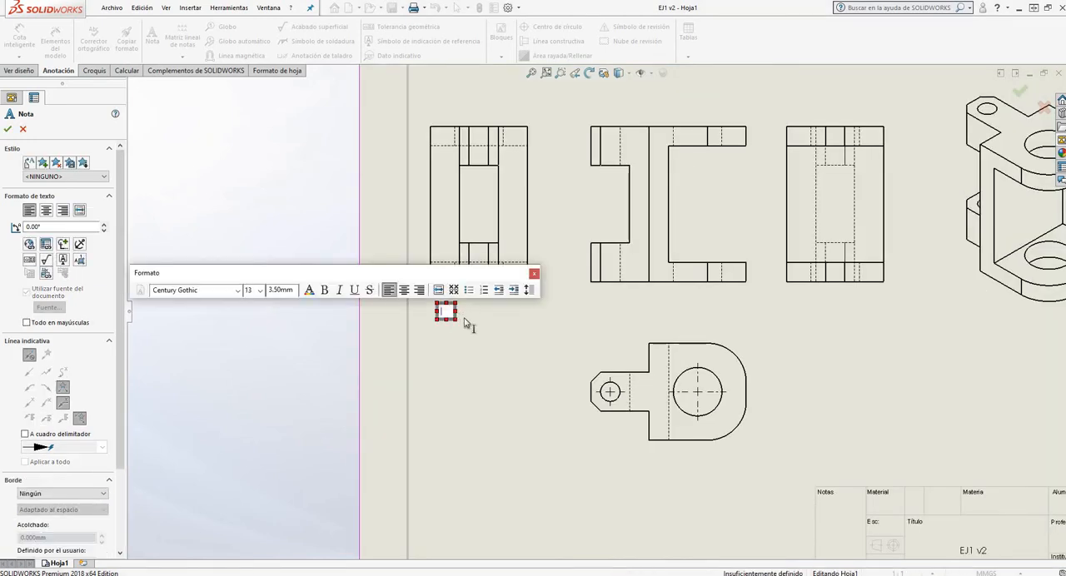
left_click_drag(266, 262, 279, 134)
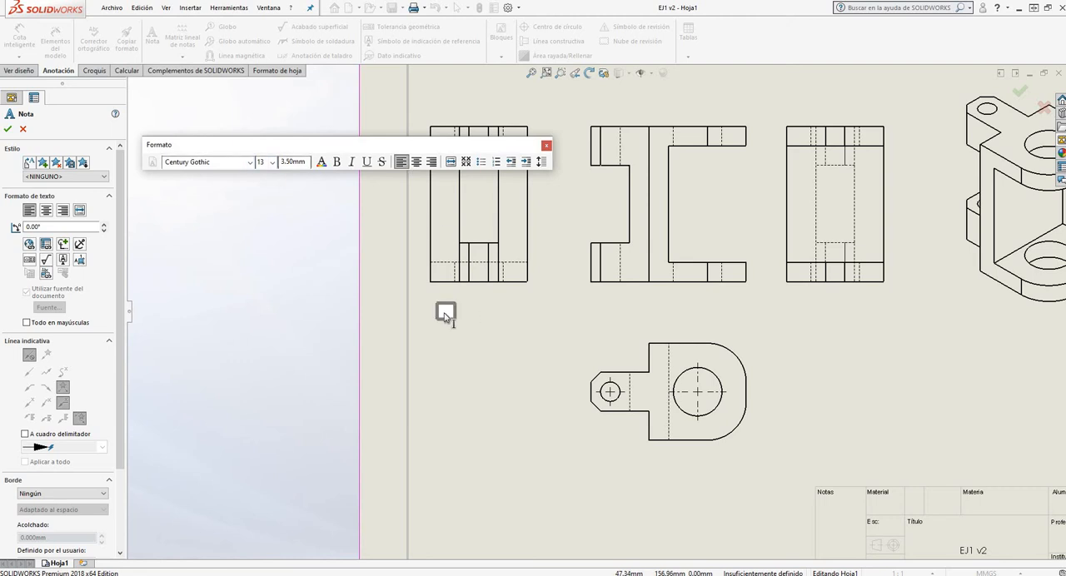
scroll(450, 262, "down", 1)
scroll(321, 340, "up", 2)
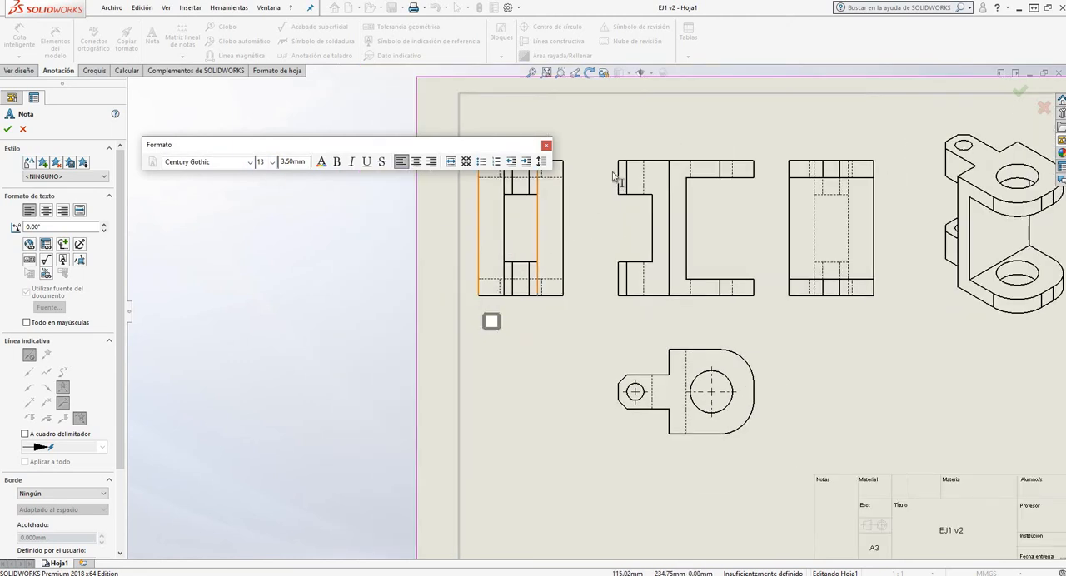
scroll(621, 117, "down", 1)
scroll(598, 208, "down", 1)
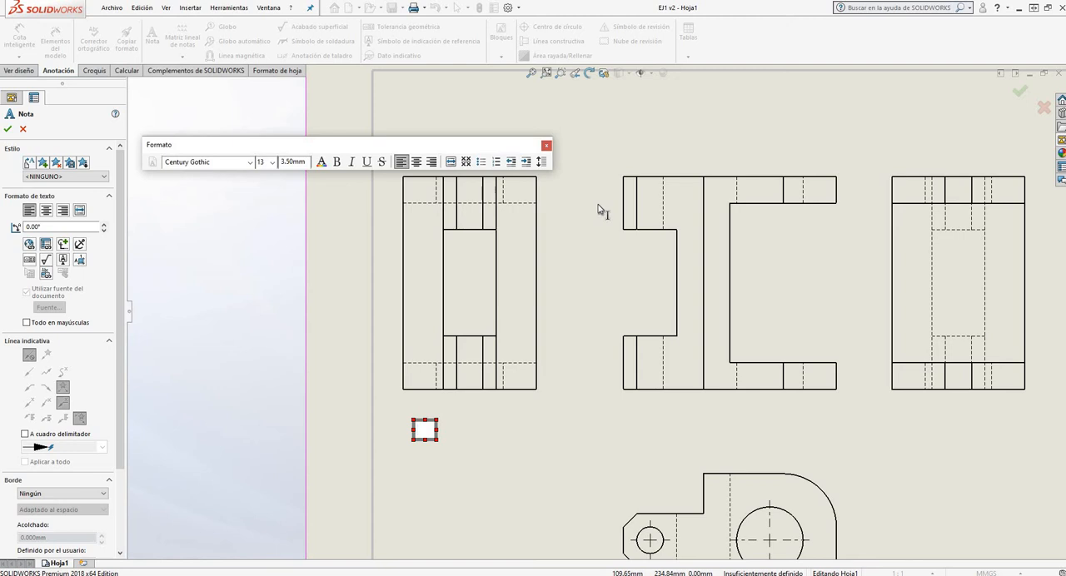
Enter "VISTA LATERAL IZQ. ESC. 1:1" as the note's text and accept the note
type("VIS")
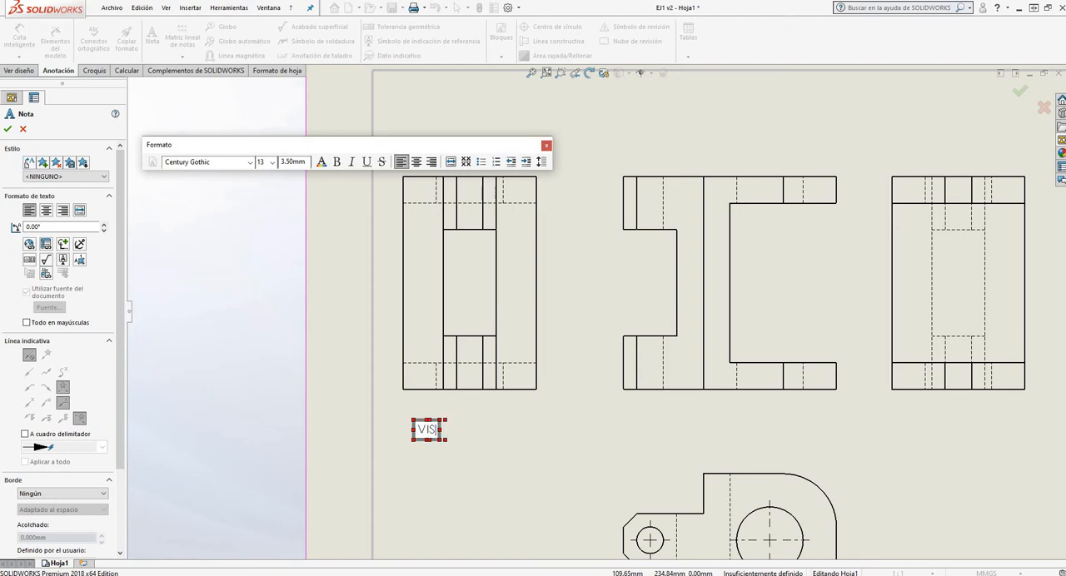
type("TA LATERAL")
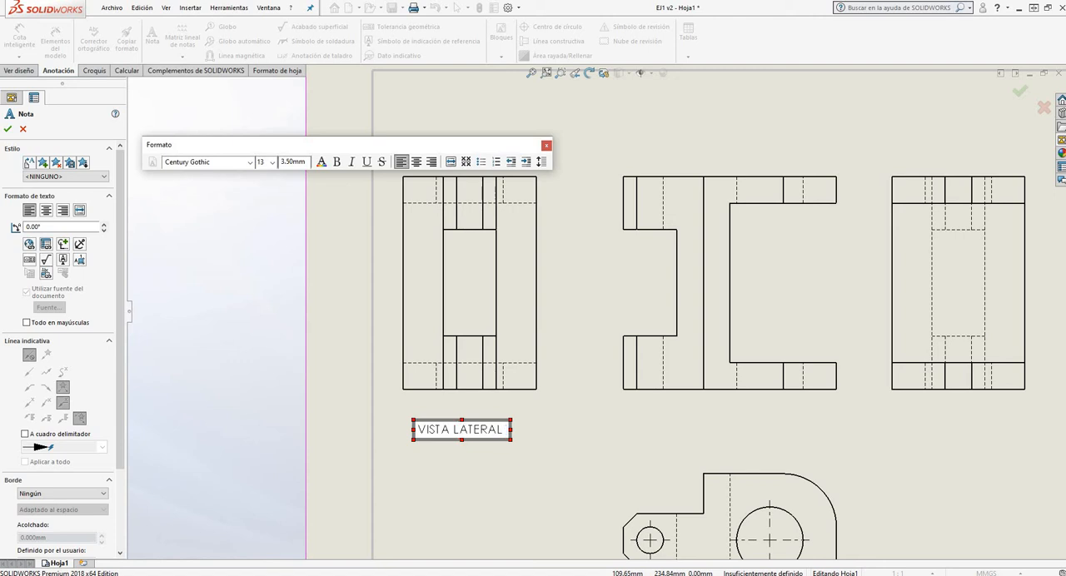
type("IZQ")
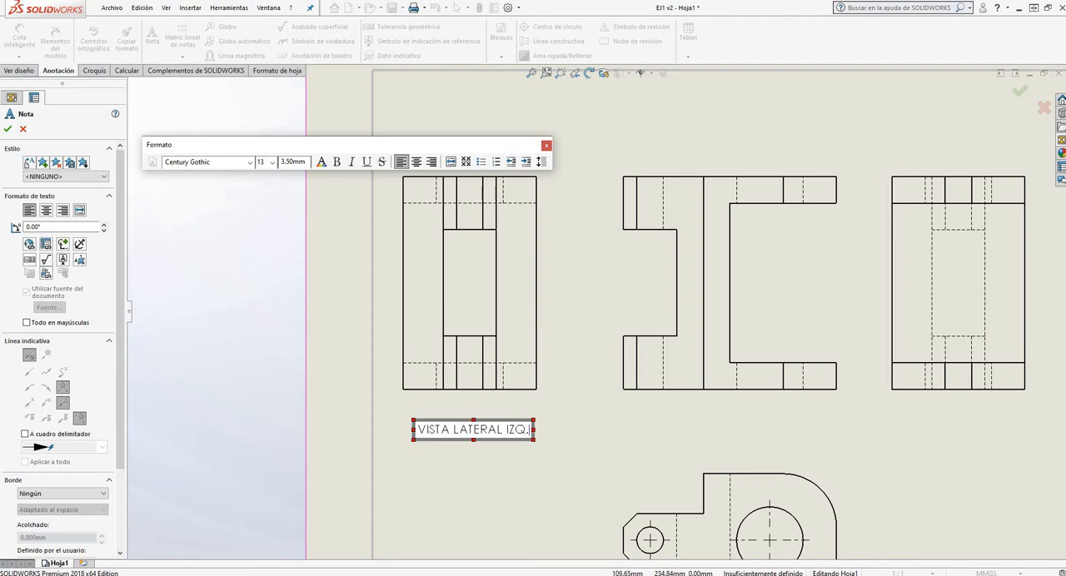
type(". ESC.")
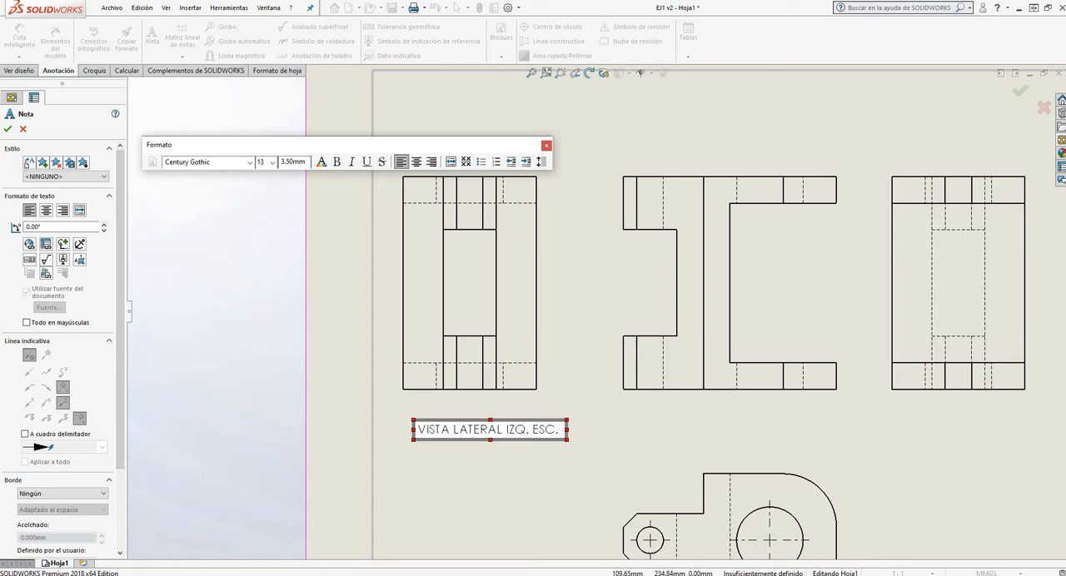
type(" 1:1")
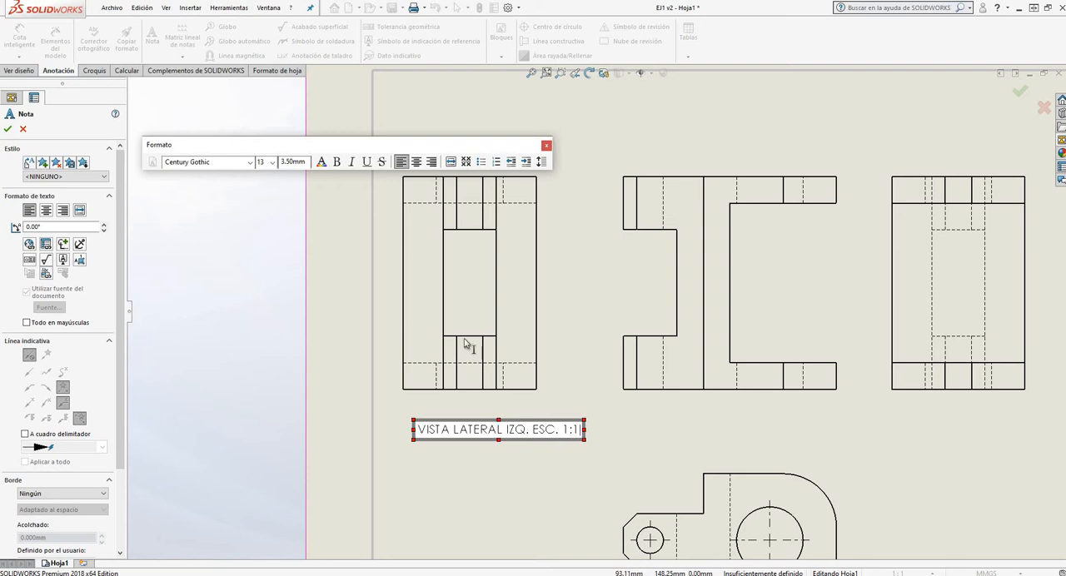
left_click(8, 130)
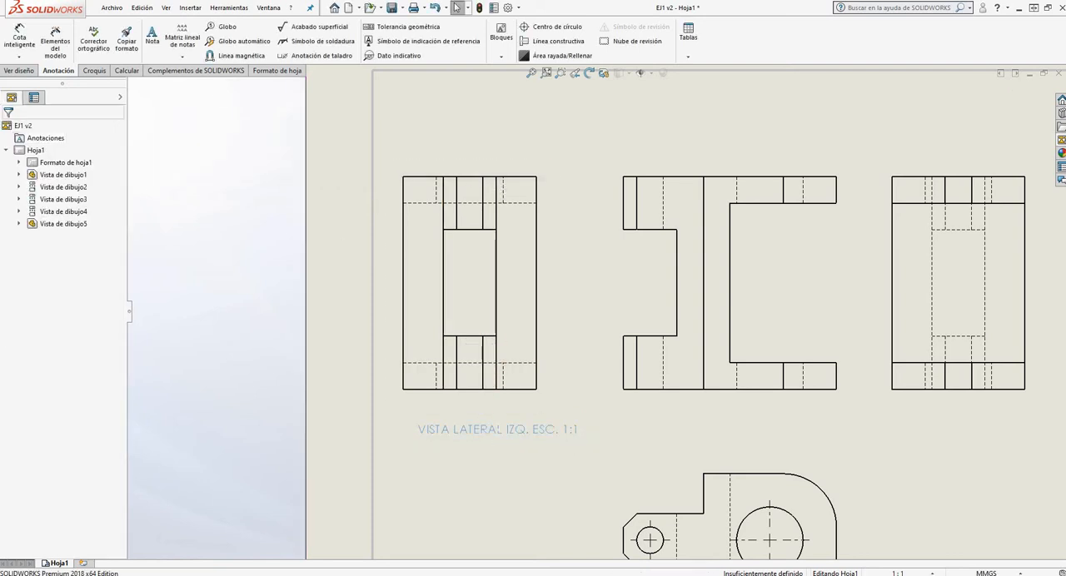
Centre the note under the leftmost side view and place a copy of it beneath the front view
left_click(492, 433)
mouse_move(492, 433)
left_mouse_down()
mouse_move(468, 416)
mouse_move(462, 435)
left_mouse_up()
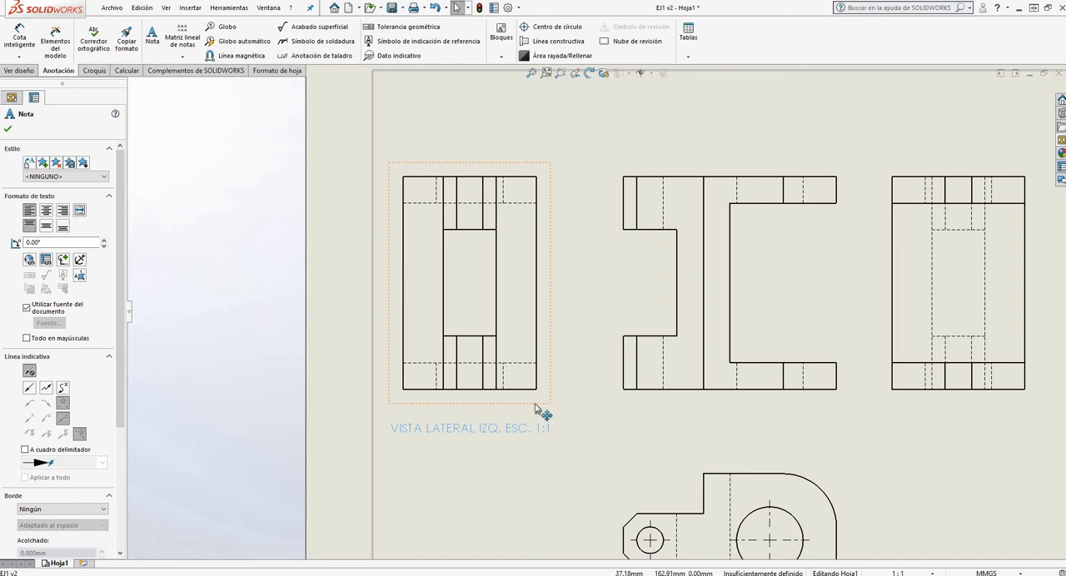
scroll(476, 269, "up", 5)
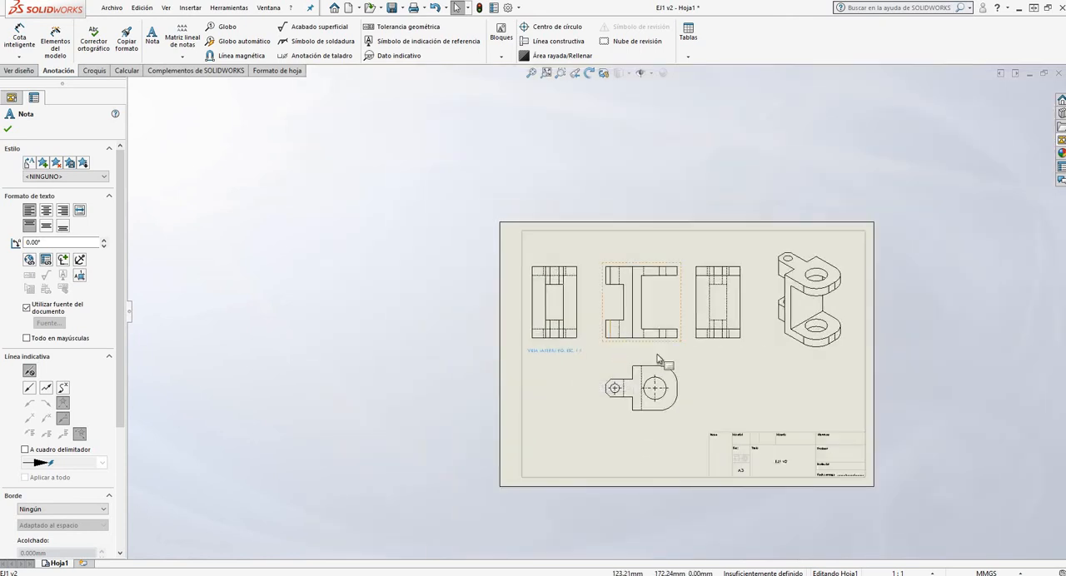
scroll(658, 358, "down", 4)
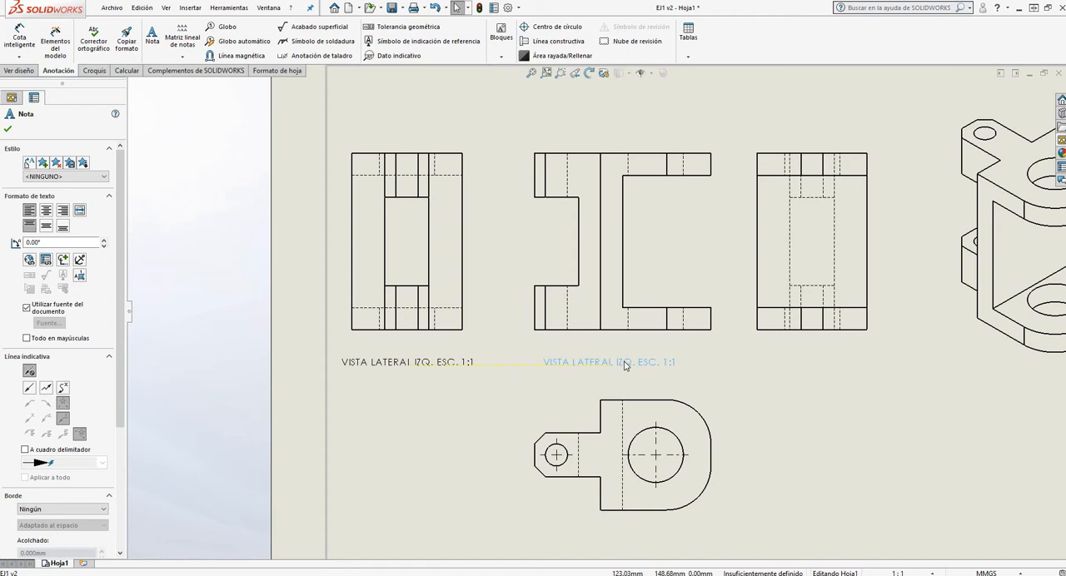
left_click(547, 324)
scroll(504, 279, "up", 3)
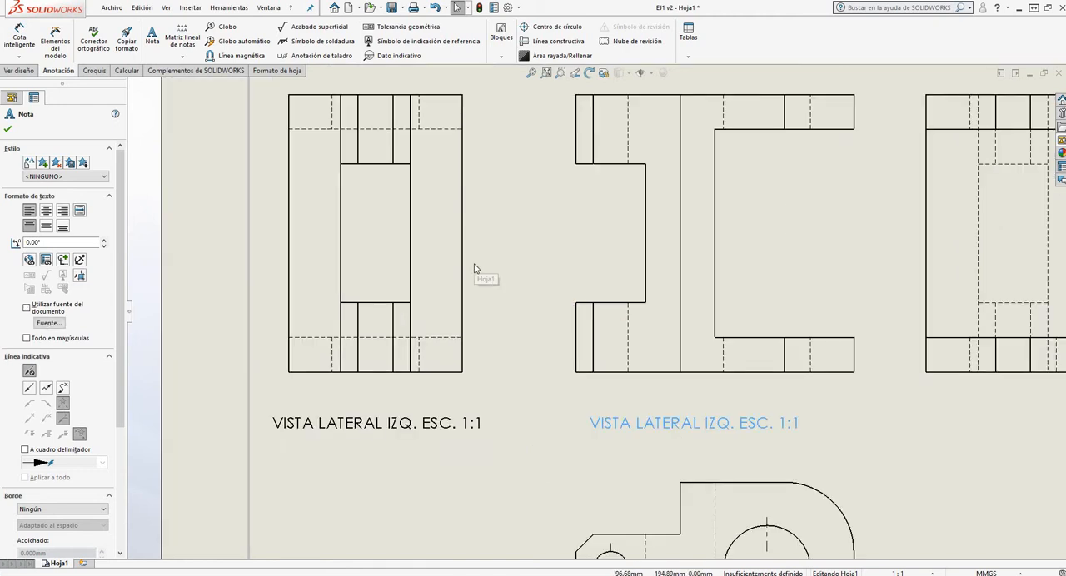
left_click(8, 131)
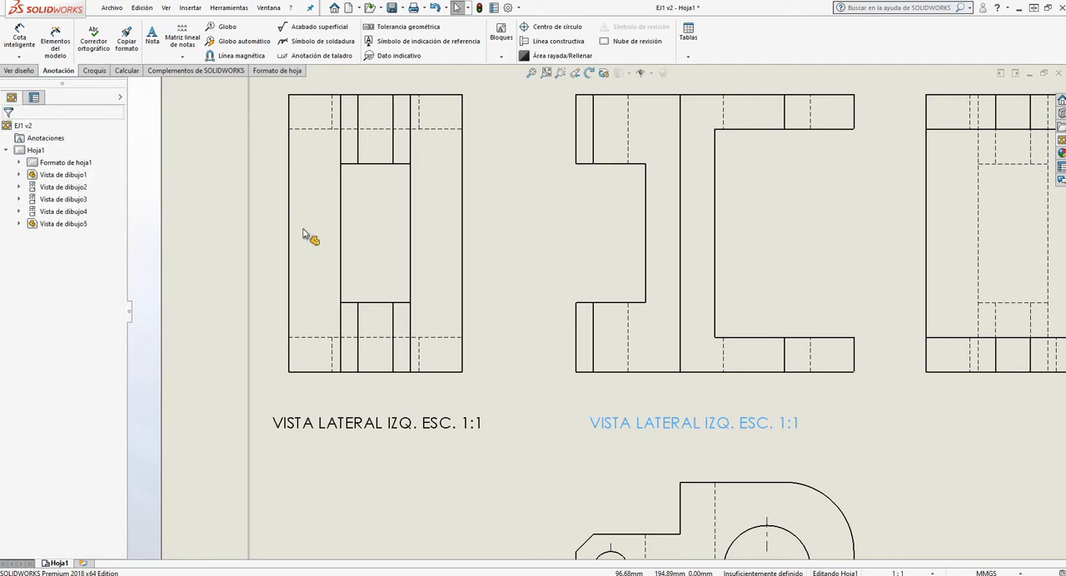
Copy the label under the front view to beneath the side view on its right
scroll(317, 250, "up", 8)
scroll(688, 337, "down", 5)
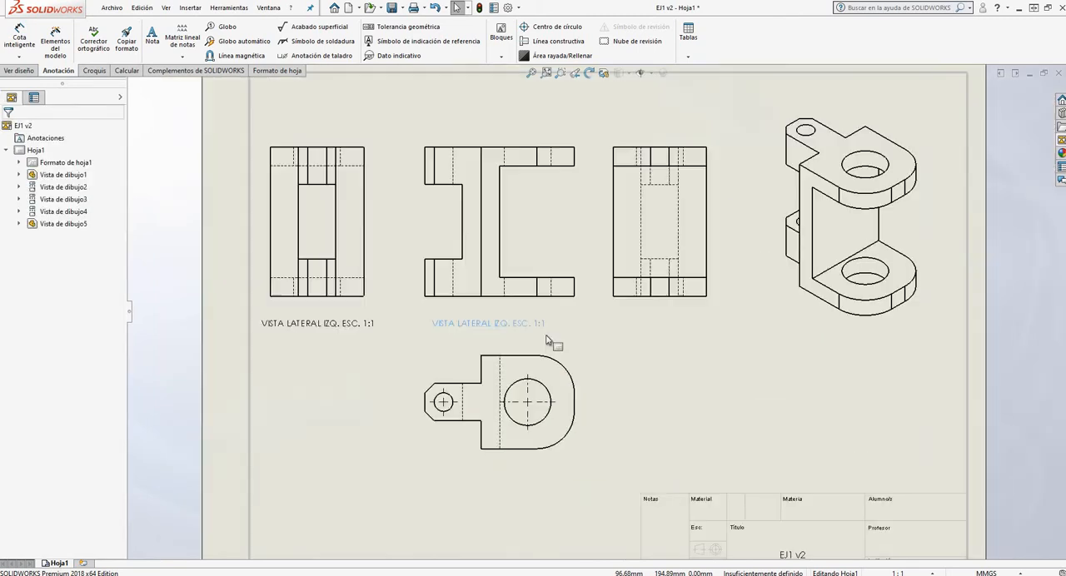
left_click(528, 326)
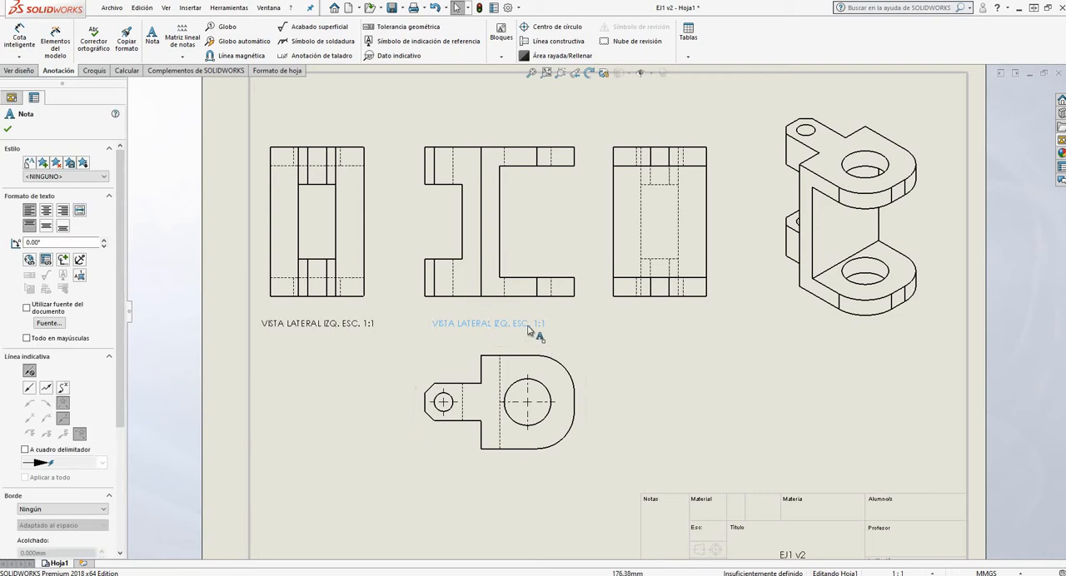
left_click_drag(544, 334, 667, 333, "ctrl")
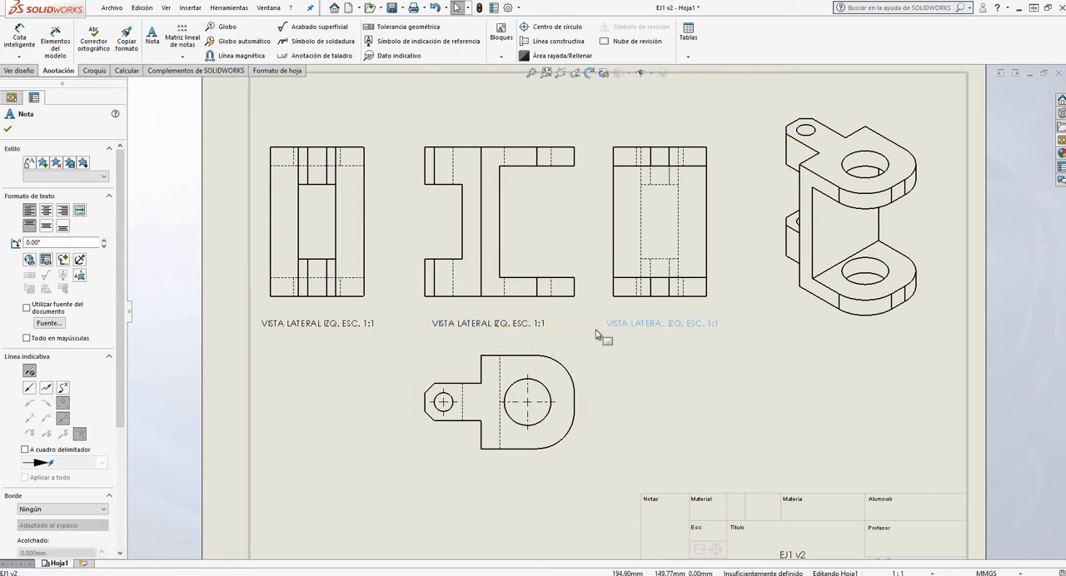
Change the label under the front view to "VISTA FRONTAL ESC. 1:1"
left_click(502, 324)
double_click(477, 325)
left_click(490, 324)
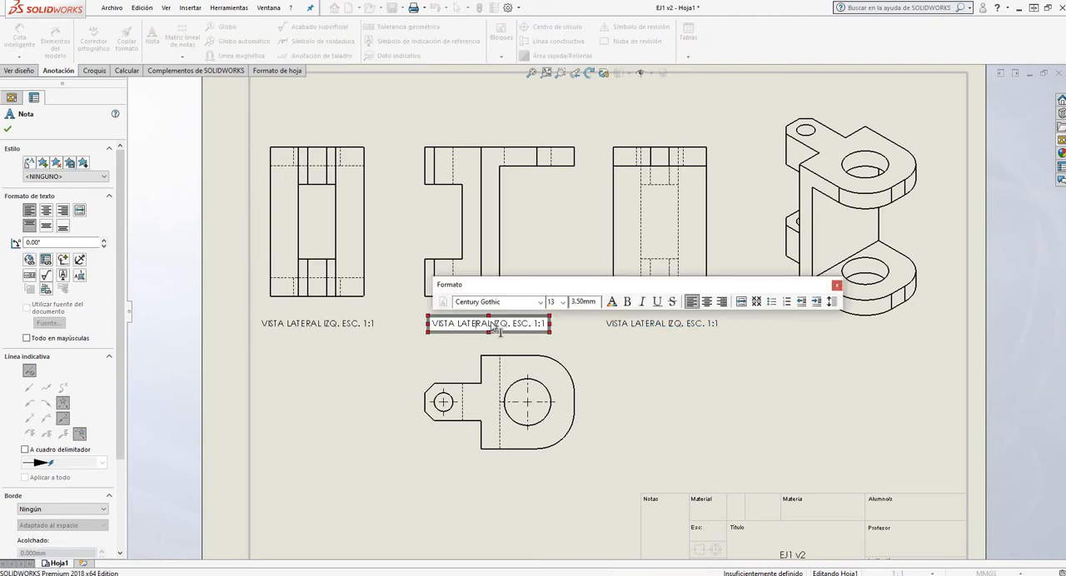
left_click_drag(490, 326, 461, 326)
type("FRONTAL")
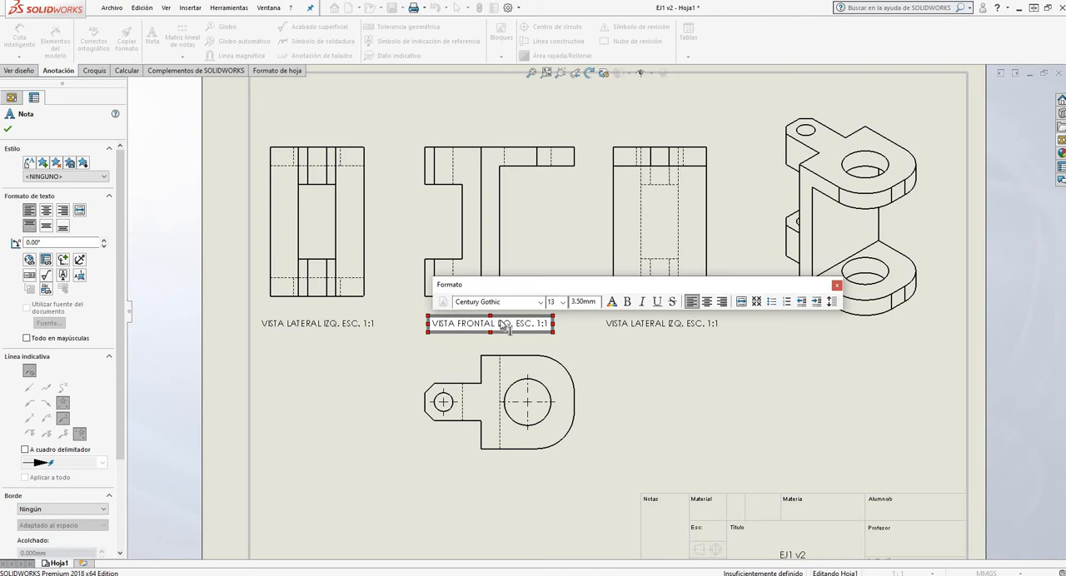
key("Delete")
key("Delete")
key("Delete")
key("Delete")
key("Delete")
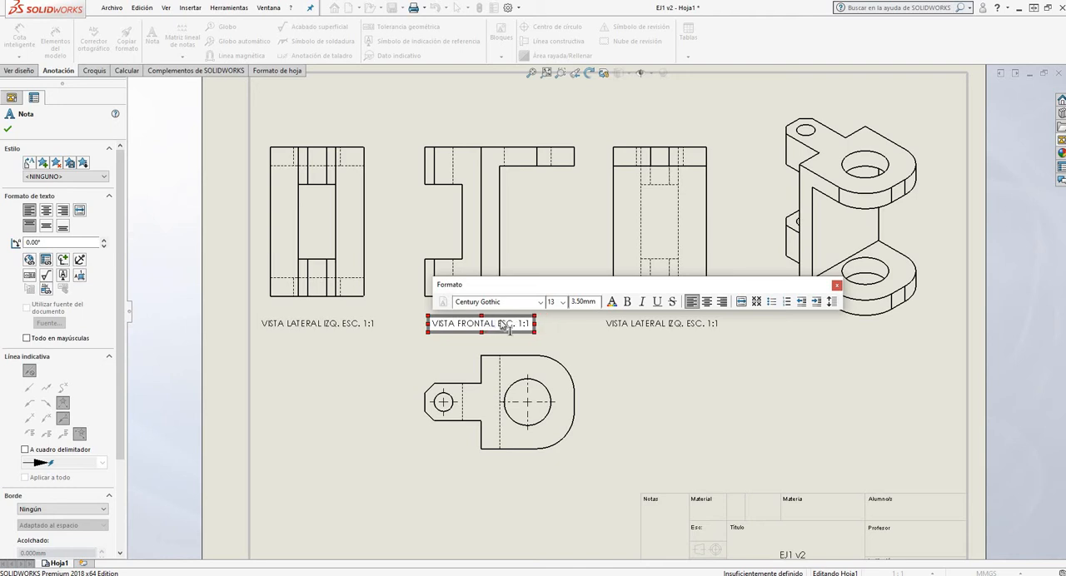
left_click(641, 329)
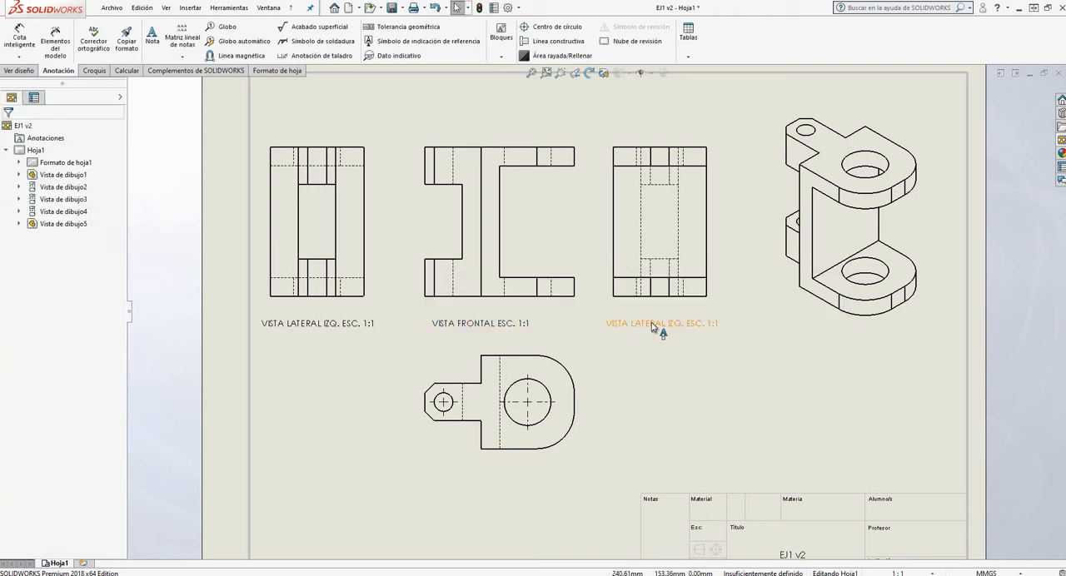
Change the label under the right-hand side view to "VISTA LATERAL DER. ESC. 1:1"
double_click(666, 325)
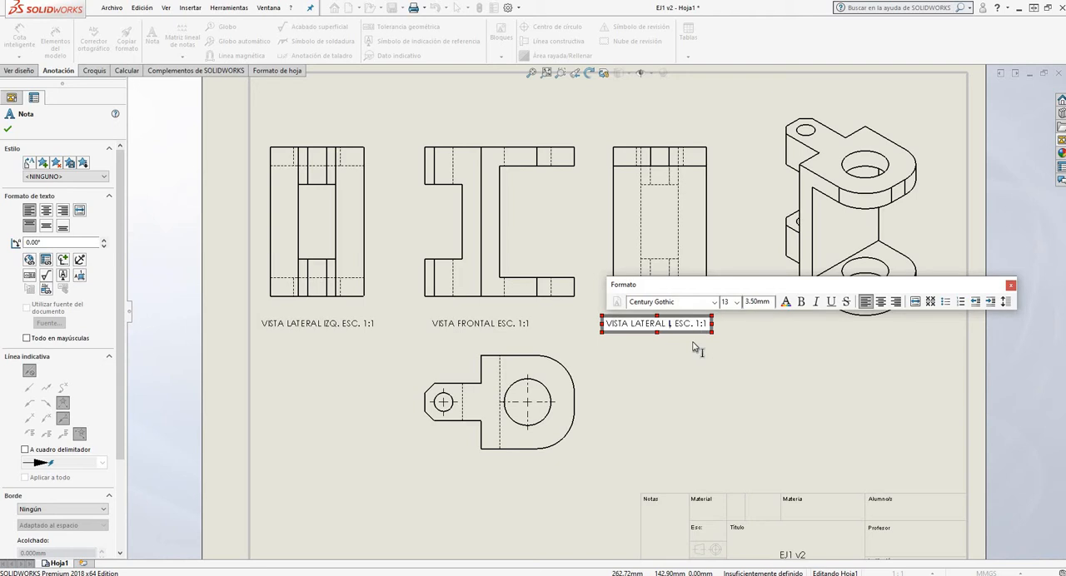
key("BackSpace")
key("BackSpace")
key("Delete")
type("DER.")
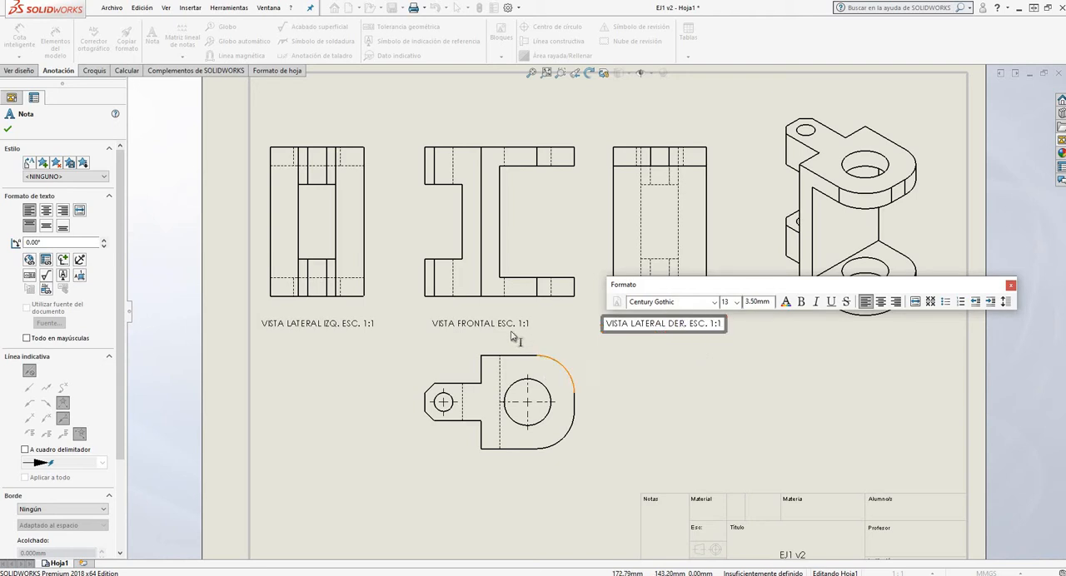
Copy the front view's label beneath the view below it and change the copy to "VISTA INFERIOR ESC. 1:1"
left_click(495, 326)
left_click_drag(496, 325, 494, 483)
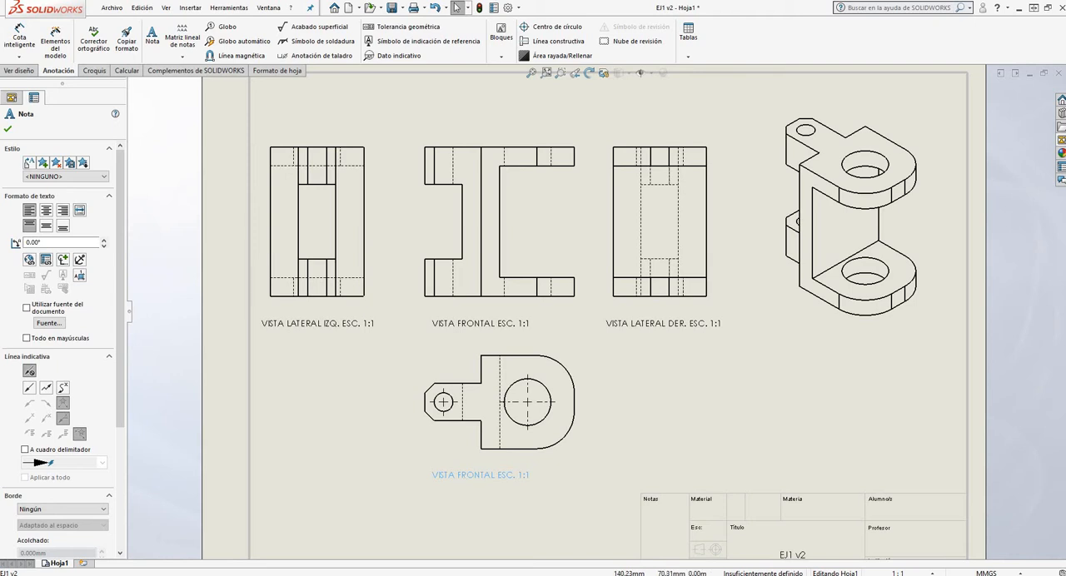
double_click(470, 476)
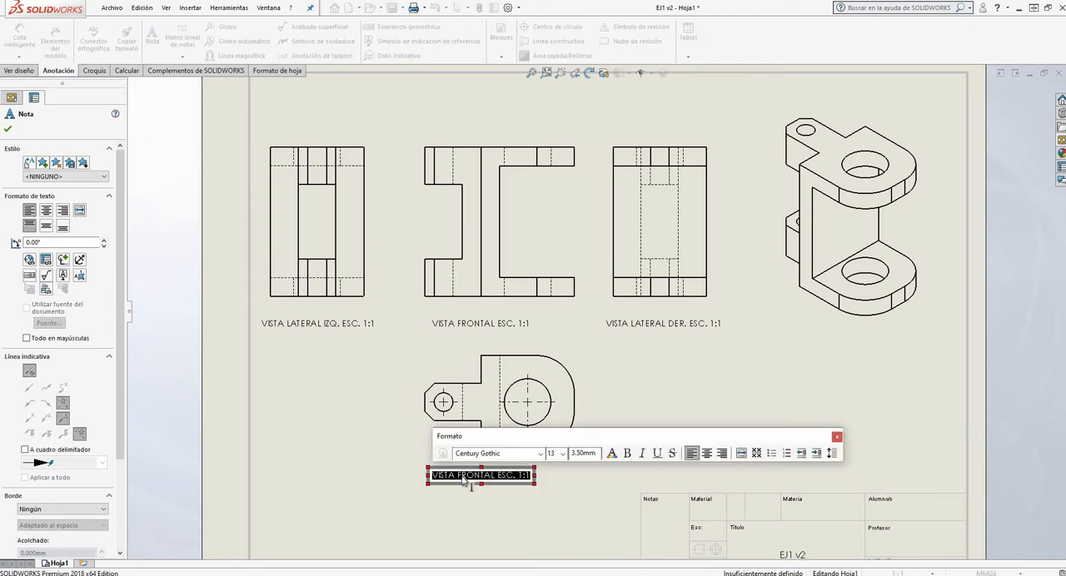
left_click_drag(457, 477, 500, 484)
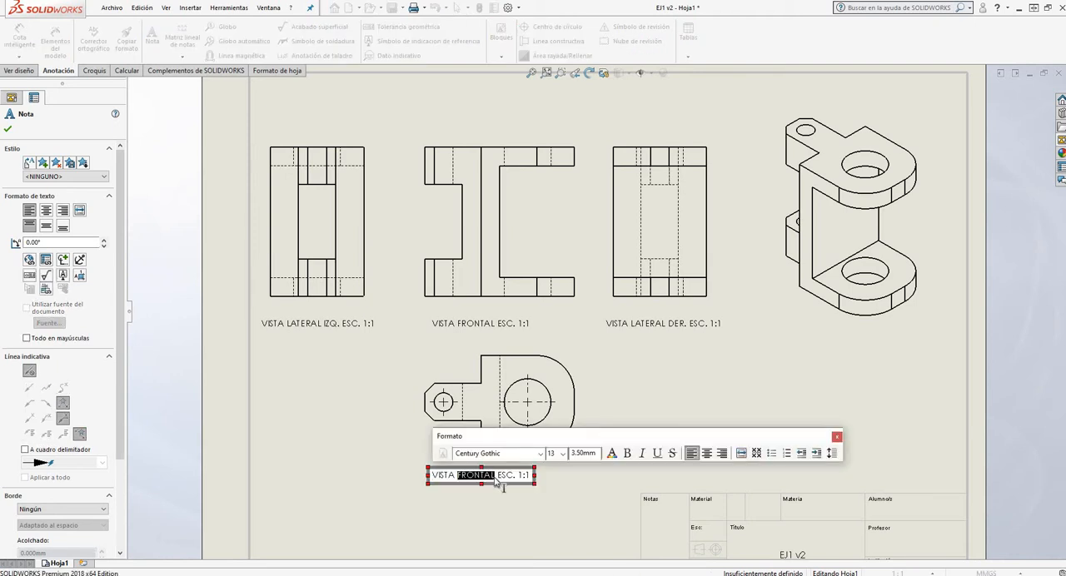
type("INFERIOR")
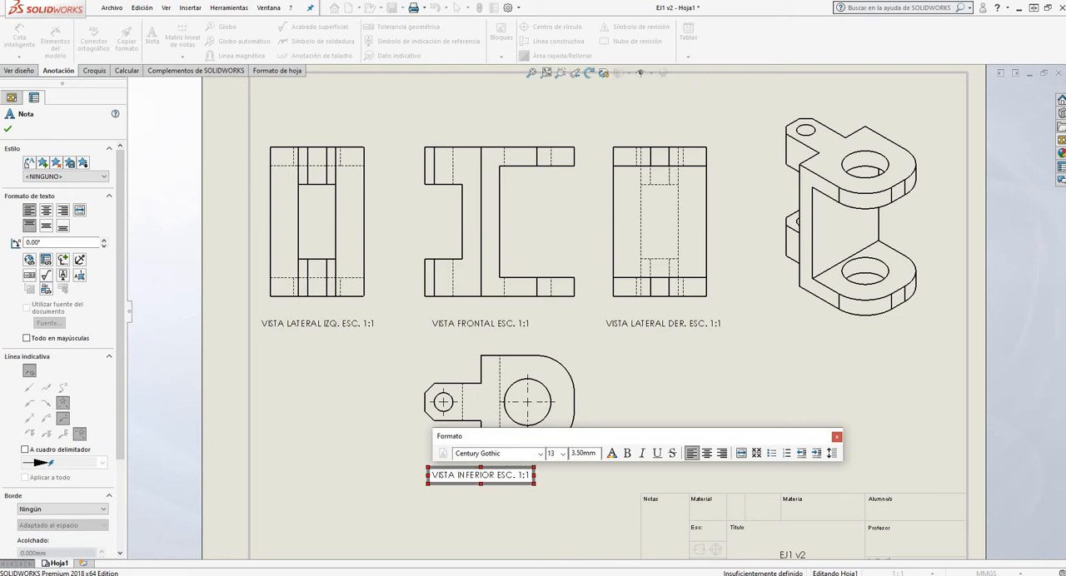
left_click(557, 487)
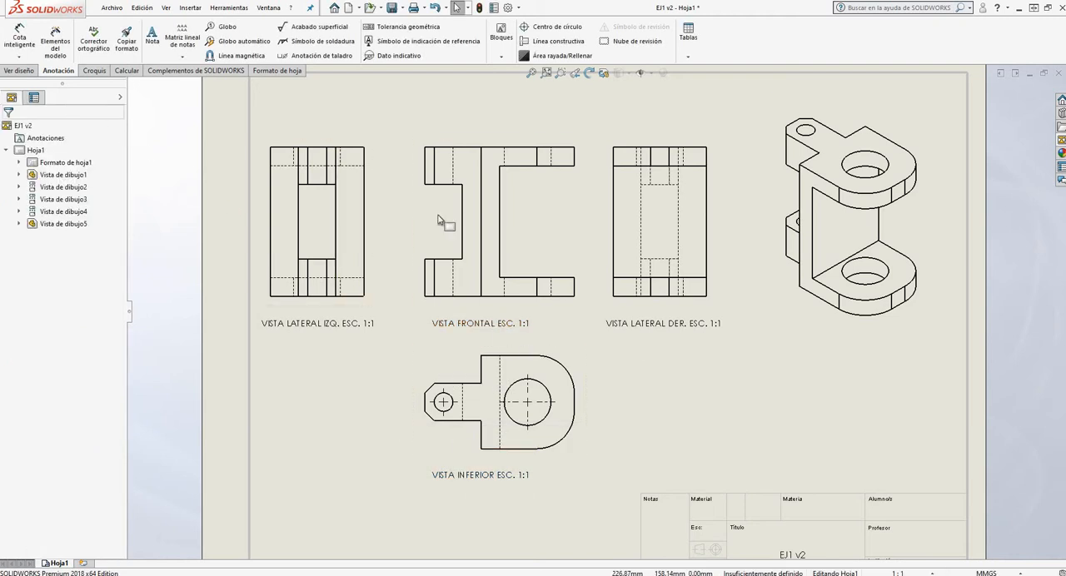
scroll(504, 234, "down", 2)
scroll(883, 252, "up", 7)
scroll(671, 288, "down", 6)
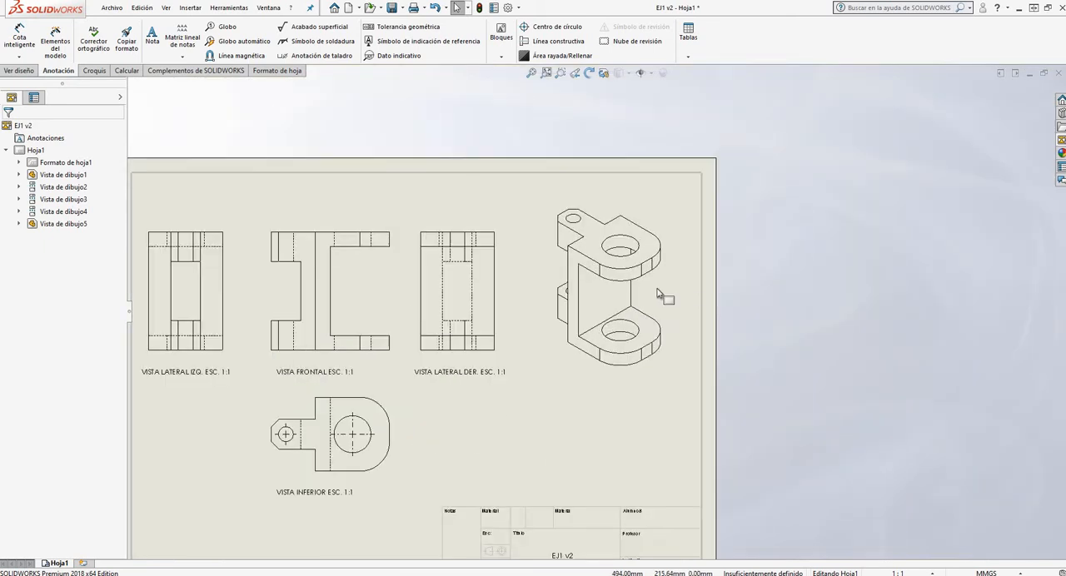
Copy the right-hand side view's label beneath the isometric view
left_click(387, 413)
key("ctrl+c")
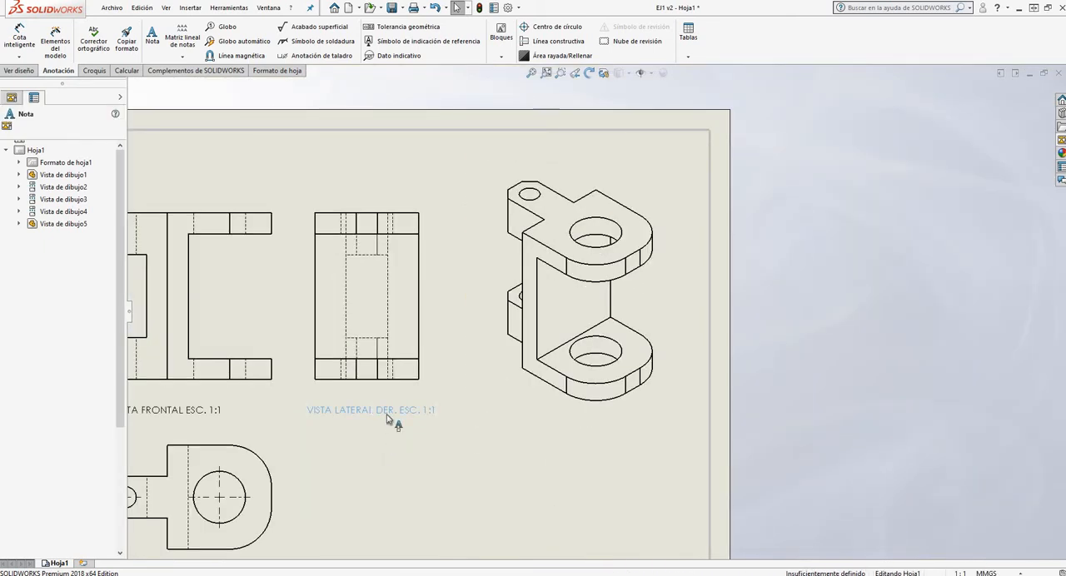
key("ctrl+v")
left_click(525, 431)
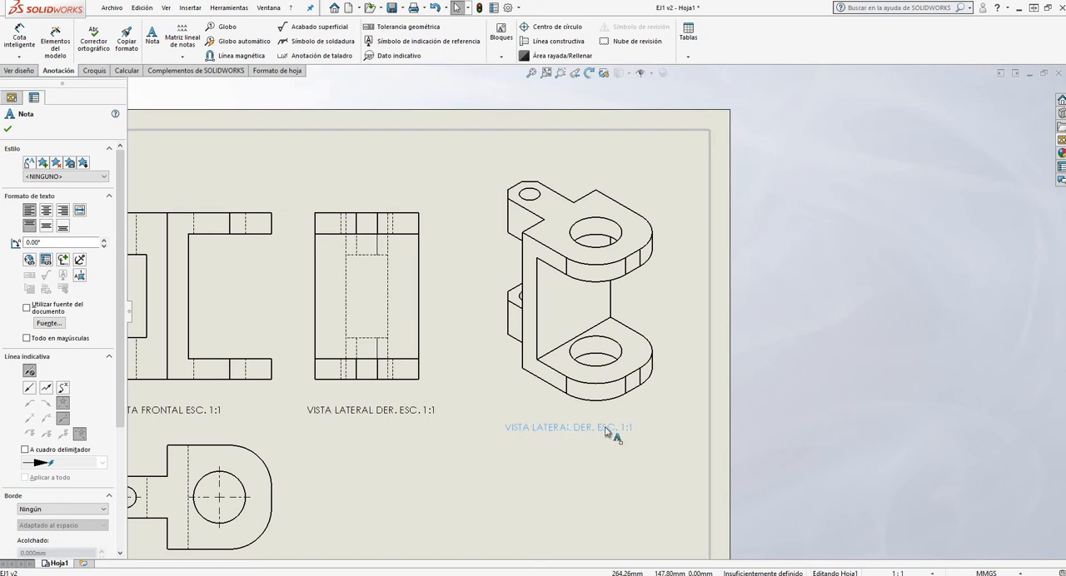
Change the label under the isometric view to "PERSPECTIVA ISOMÉTRICA"
double_click(586, 429)
left_click(586, 428)
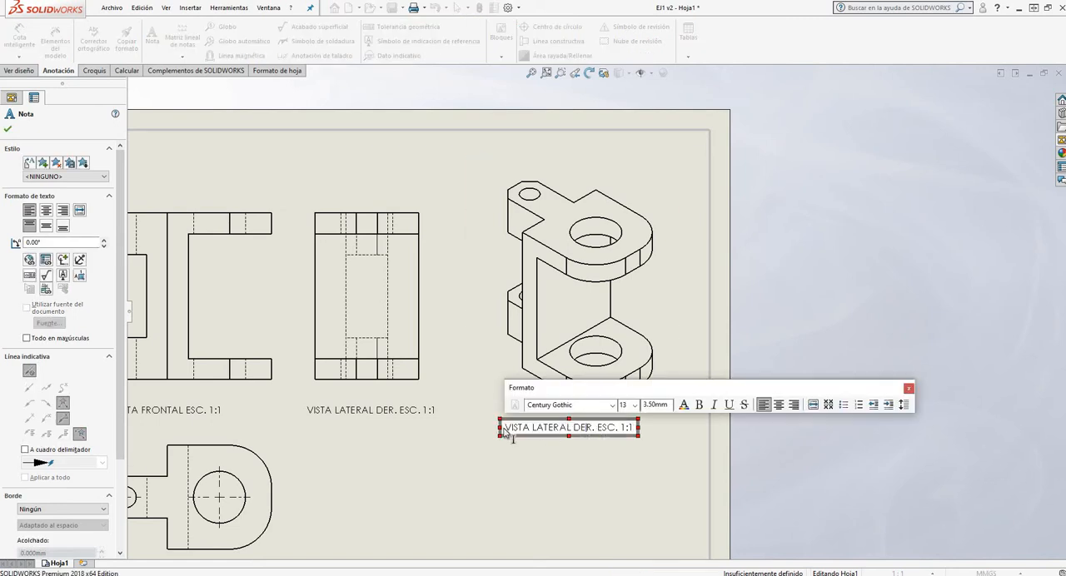
left_click_drag(507, 432, 659, 432)
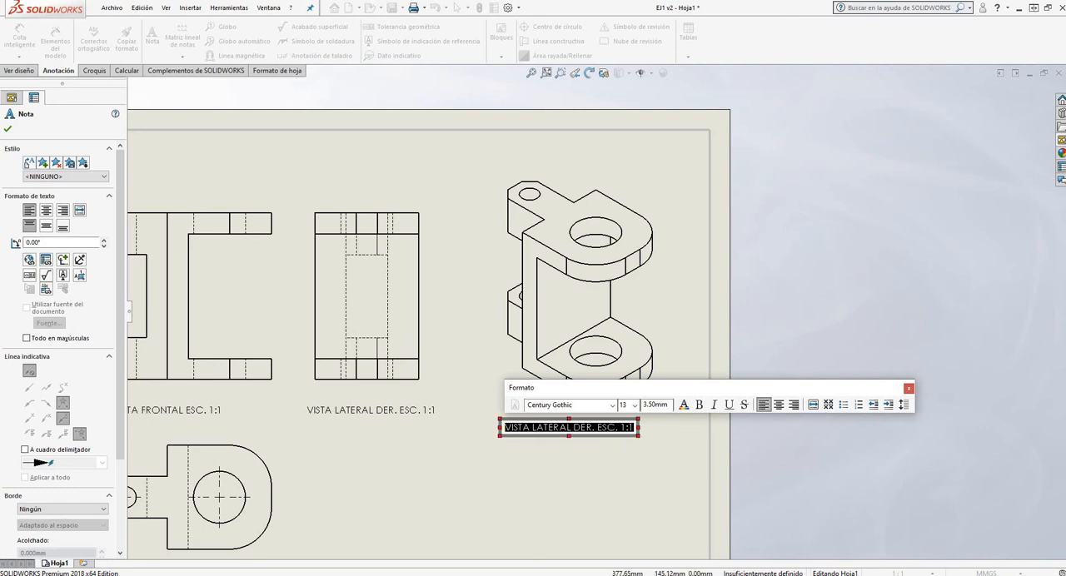
type("PERS")
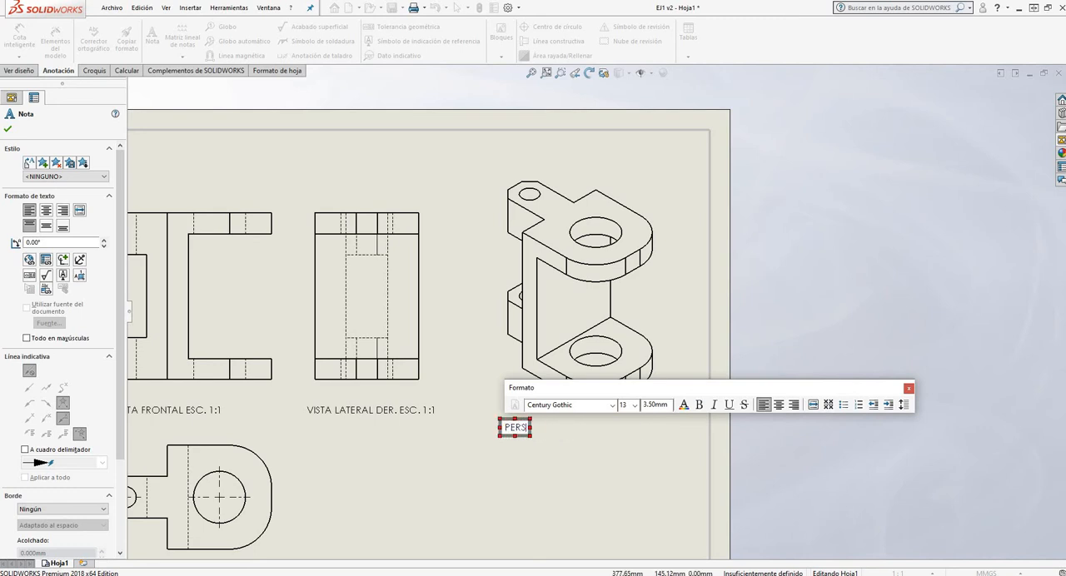
type("PECTIVA I")
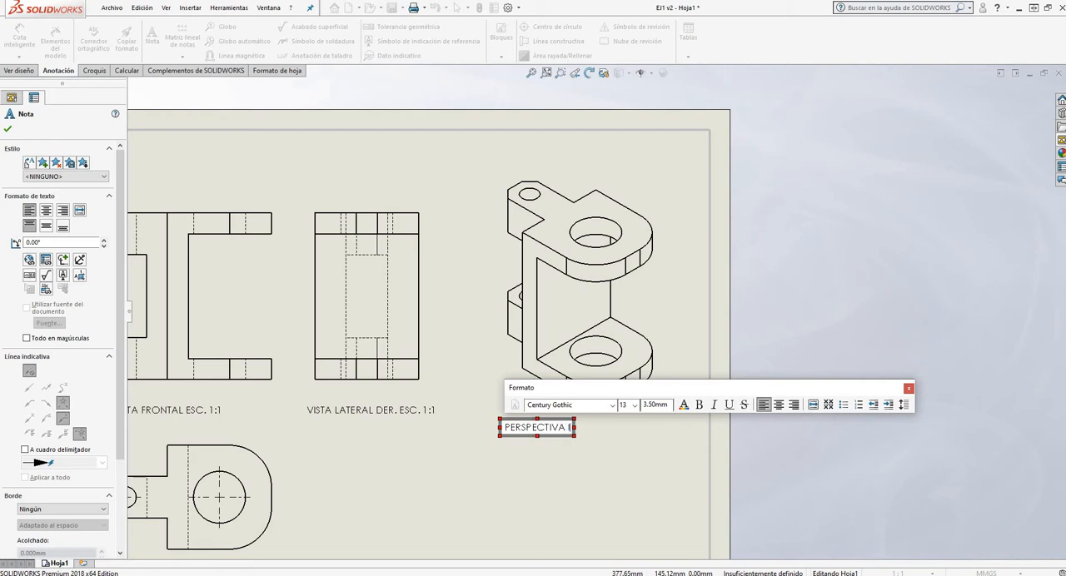
type("SOMÉTRICA")
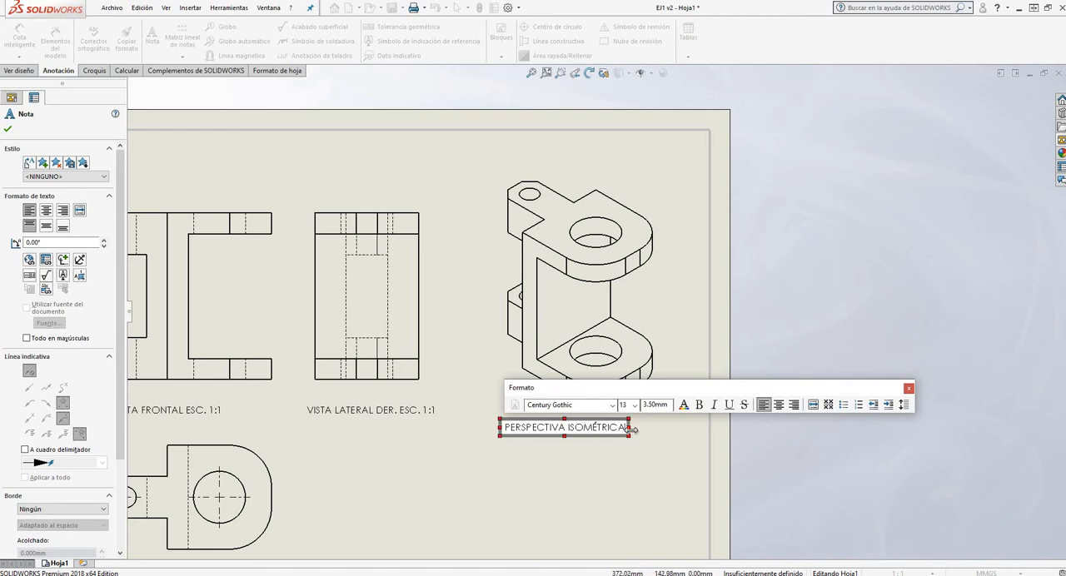
left_click(9, 130)
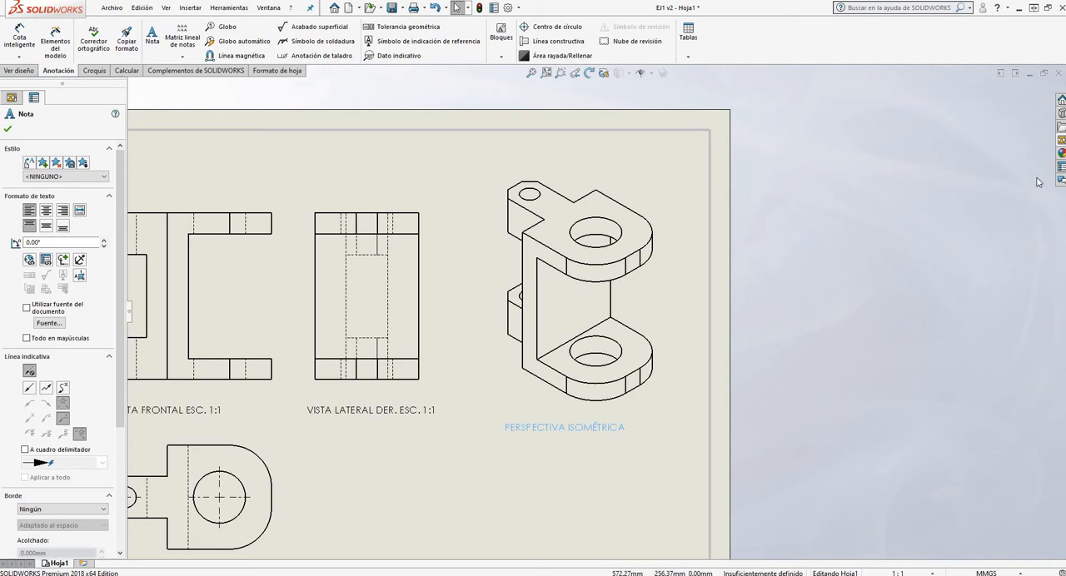
Finish the note and move the isometric view's label so it sits centred directly beneath that view
left_click(1060, 140)
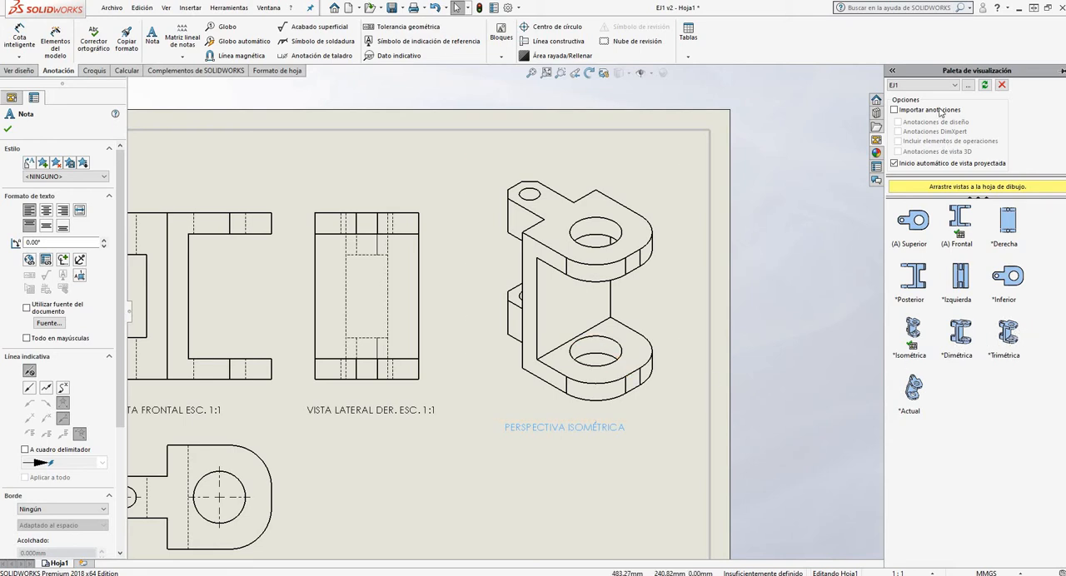
left_click(10, 130)
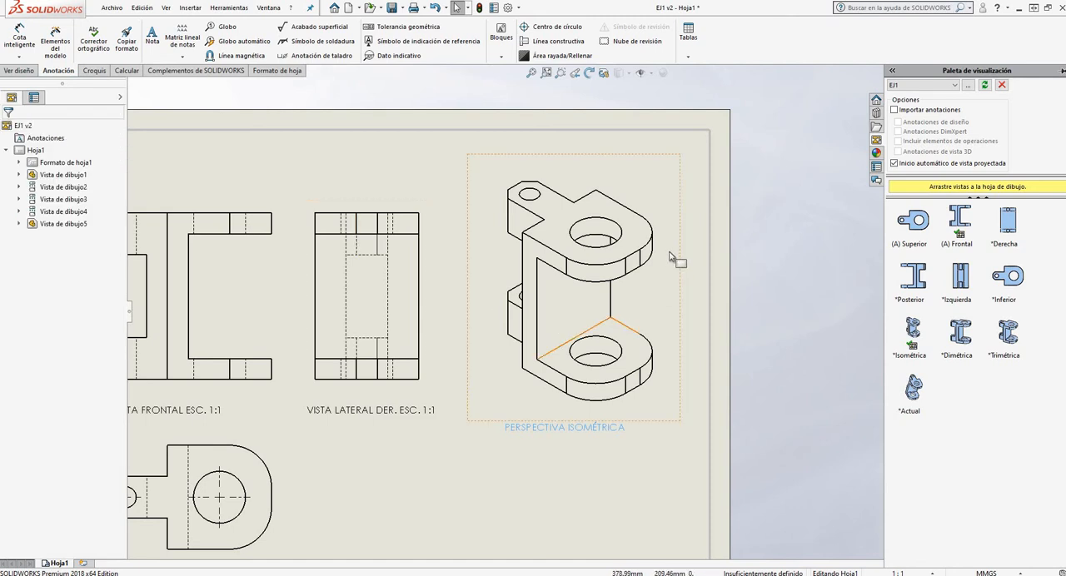
scroll(647, 266, "up", 3)
scroll(605, 387, "down", 4)
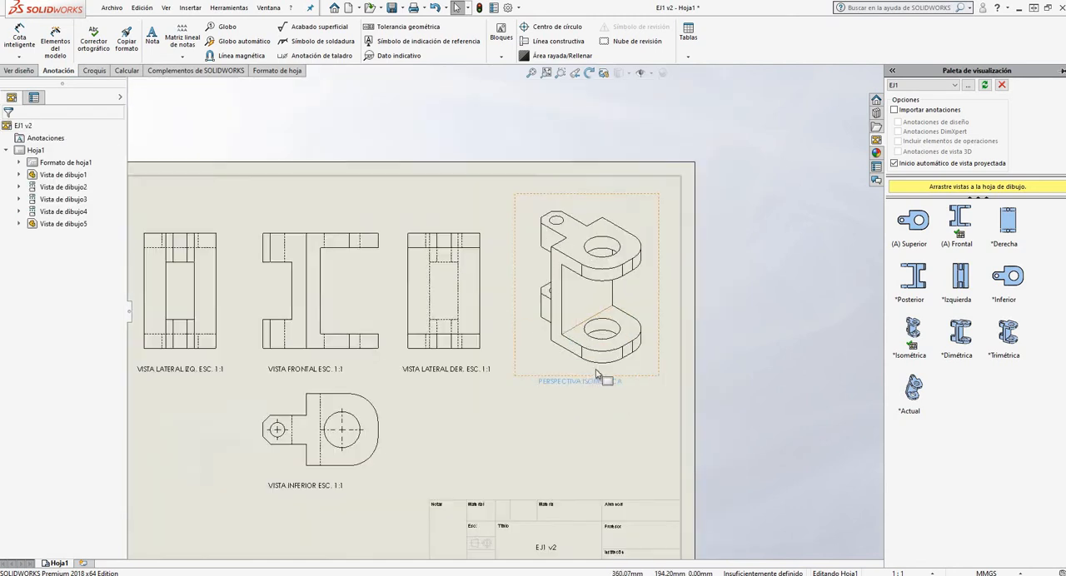
left_click_drag(604, 374, 598, 373)
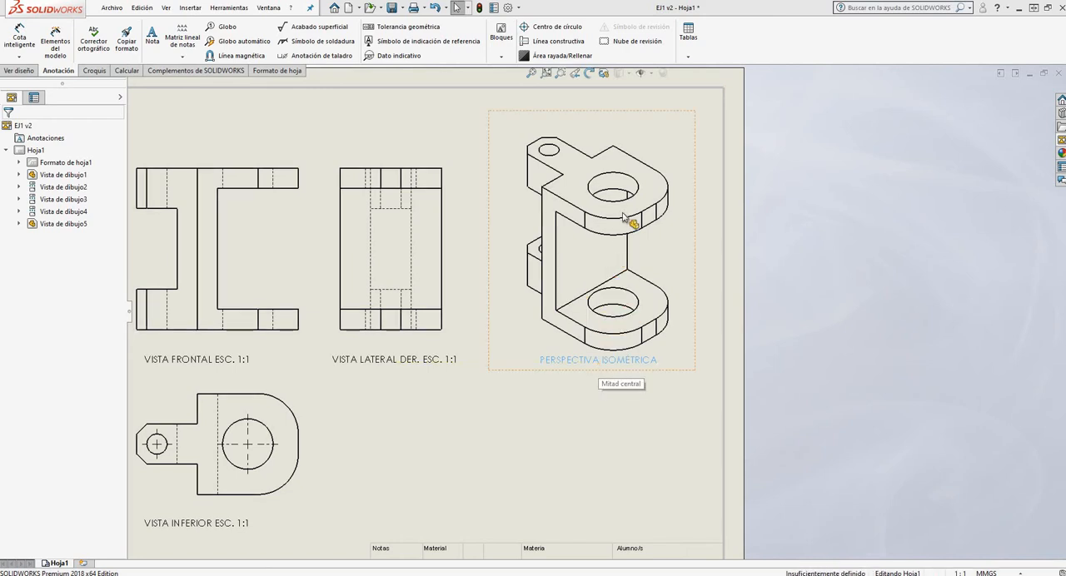
Move the isometric view slightly up and to the right, clear of its label
left_click(620, 215)
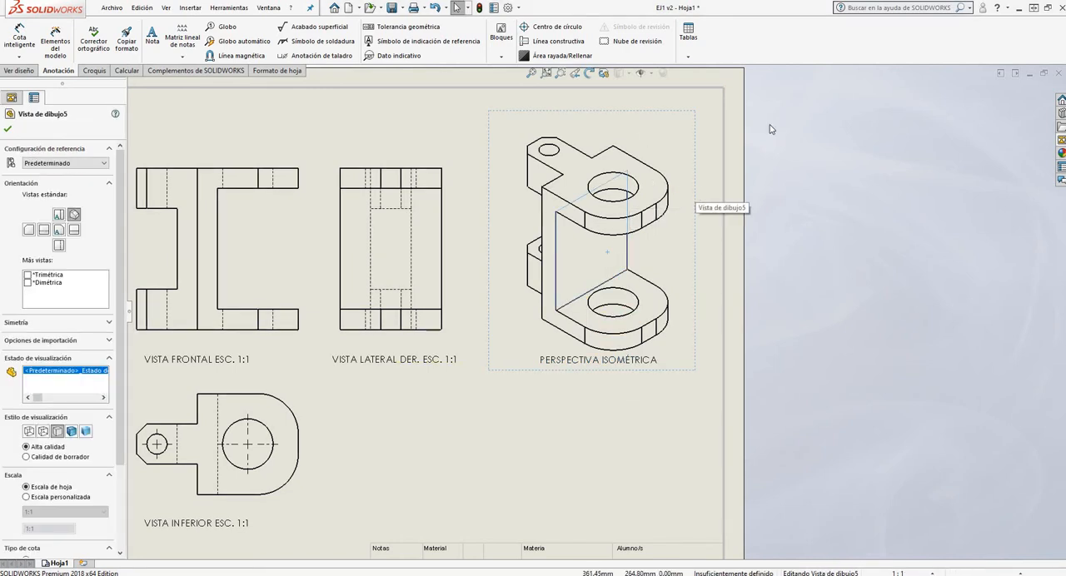
key("Escape")
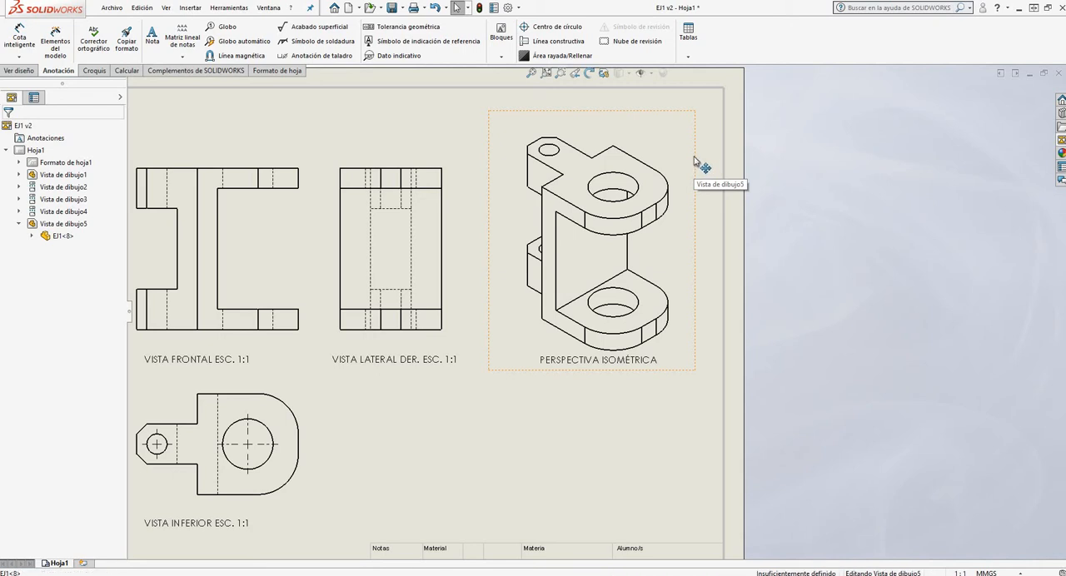
left_click_drag(702, 162, 706, 150)
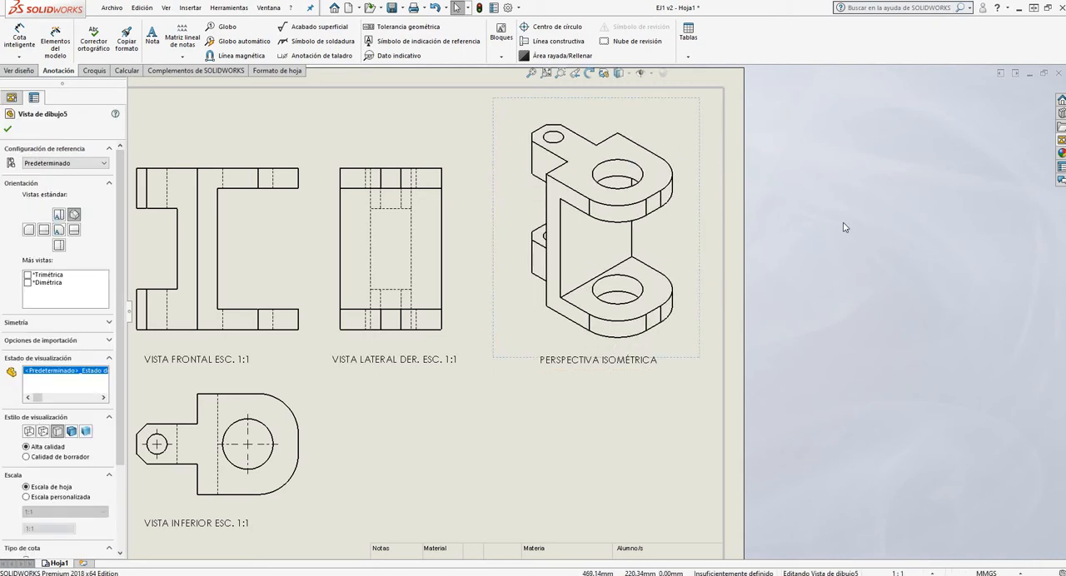
scroll(666, 288, "up", 5)
scroll(421, 313, "down", 2)
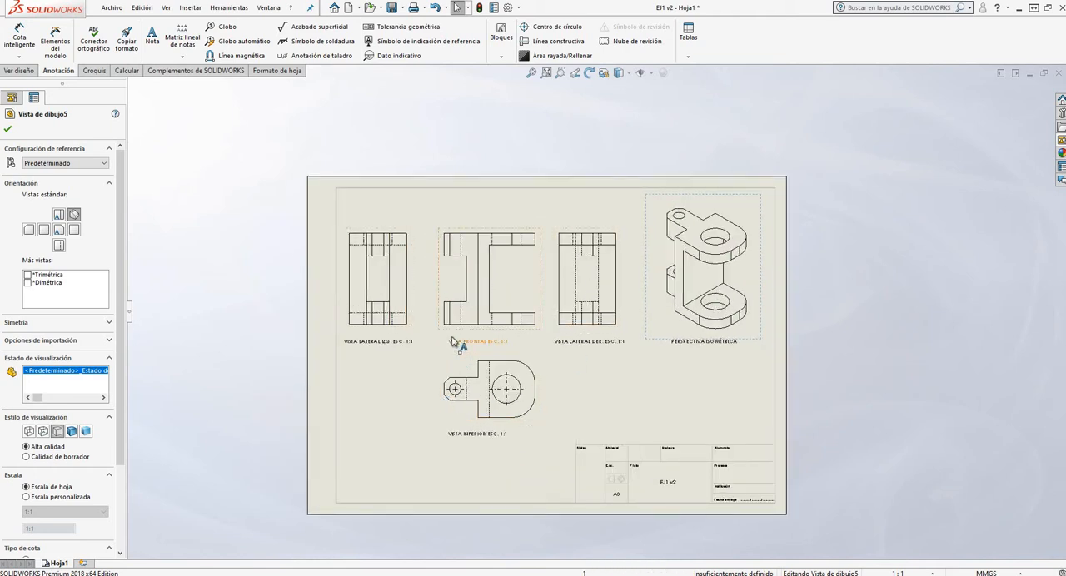
scroll(424, 398, "down", 1)
left_click(8, 130)
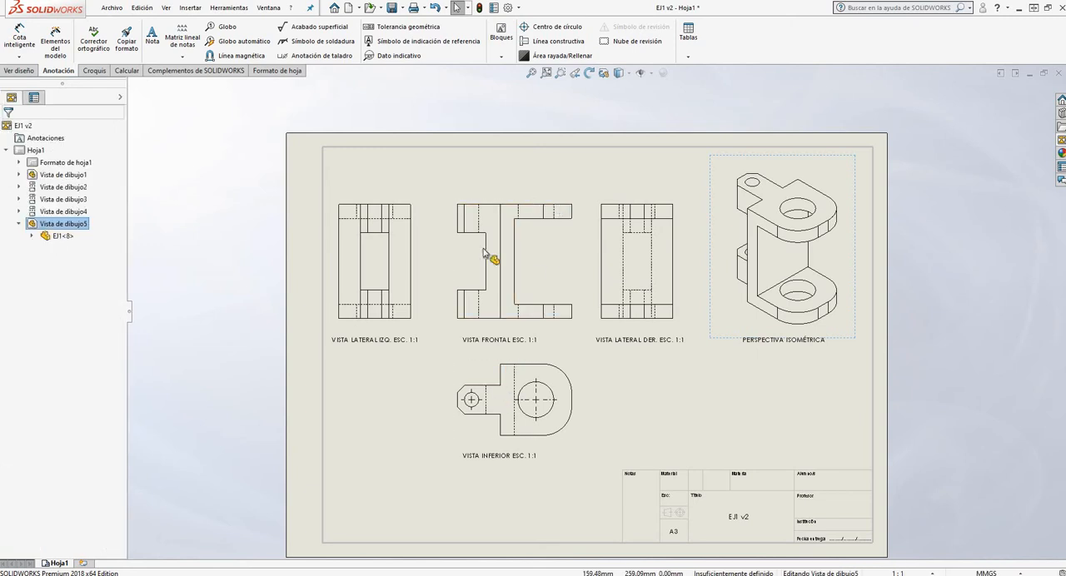
Dimension the front view's overall width with Smart Dimension, placing the dimension above the view
scroll(501, 235, "down", 1)
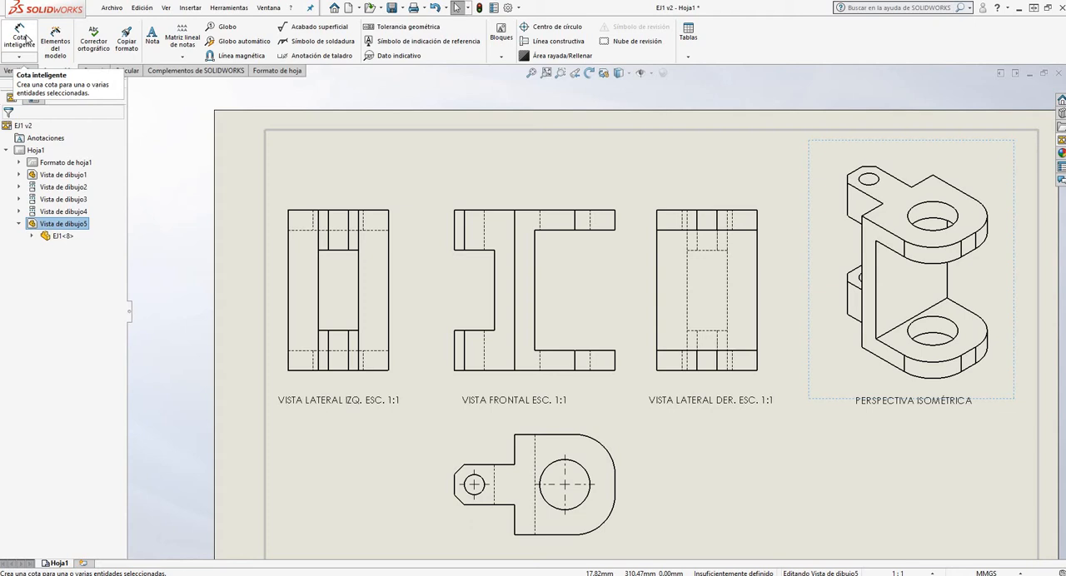
left_click(27, 38)
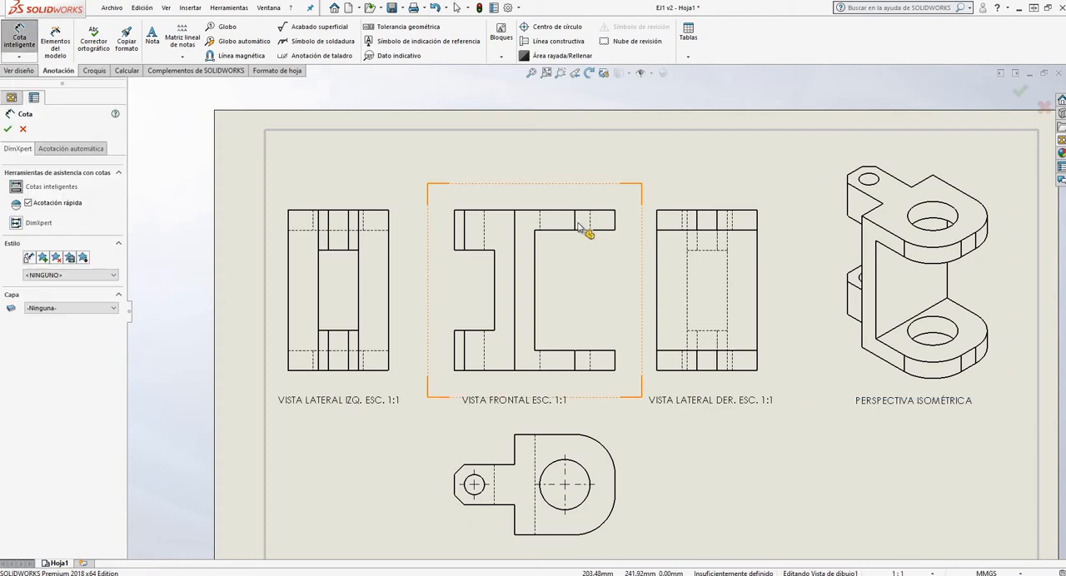
scroll(616, 229, "up", 2)
scroll(583, 266, "down", 1)
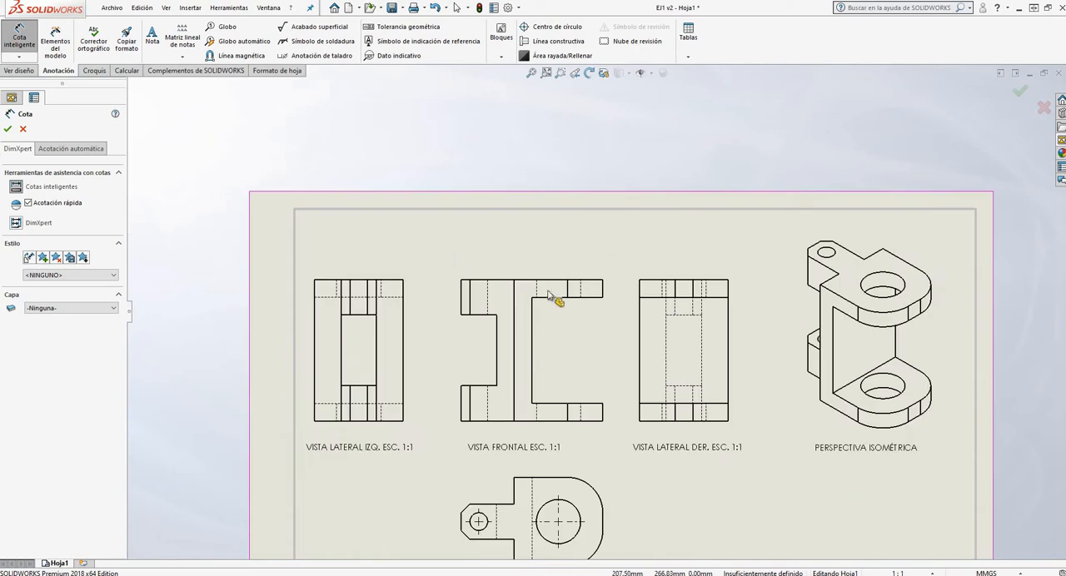
scroll(550, 297, "down", 2)
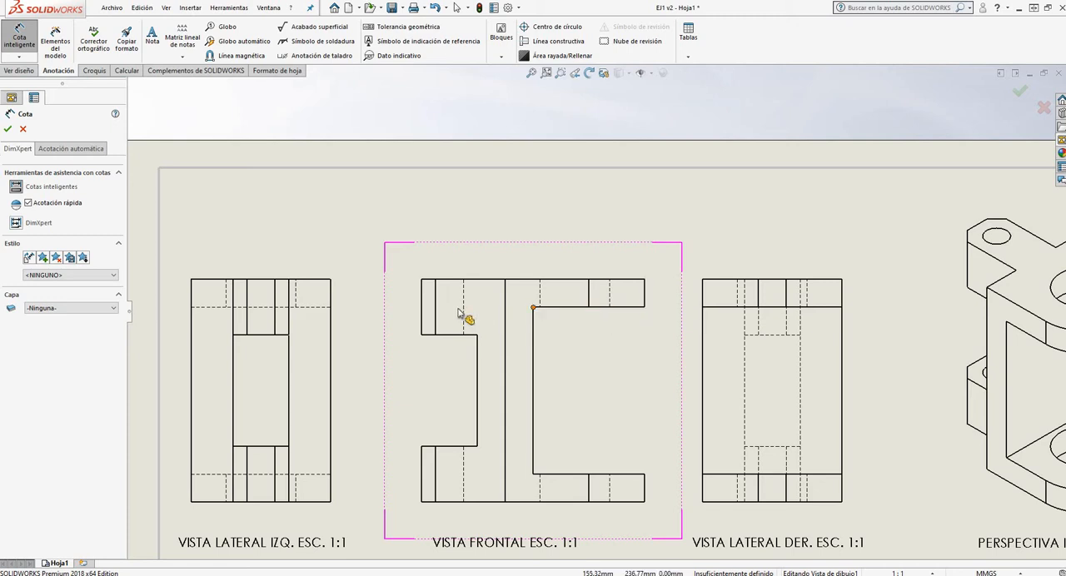
left_click(422, 280)
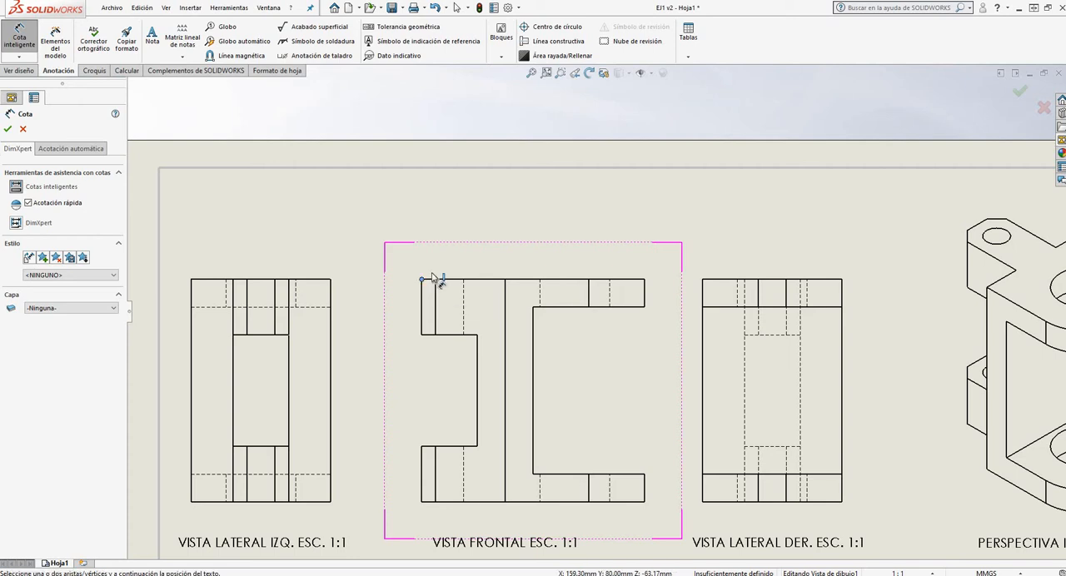
left_click(645, 280)
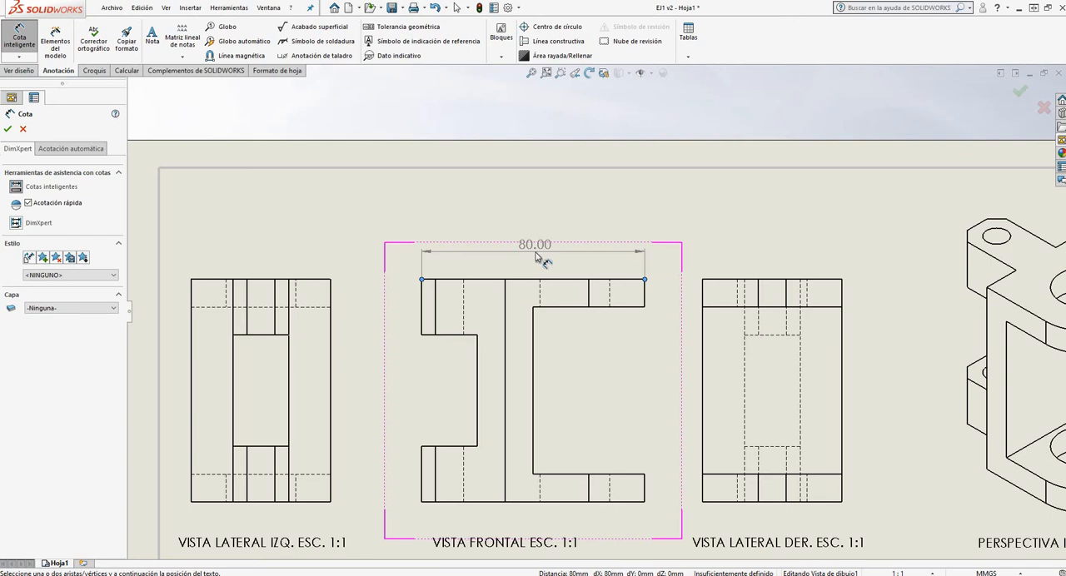
left_click(537, 257)
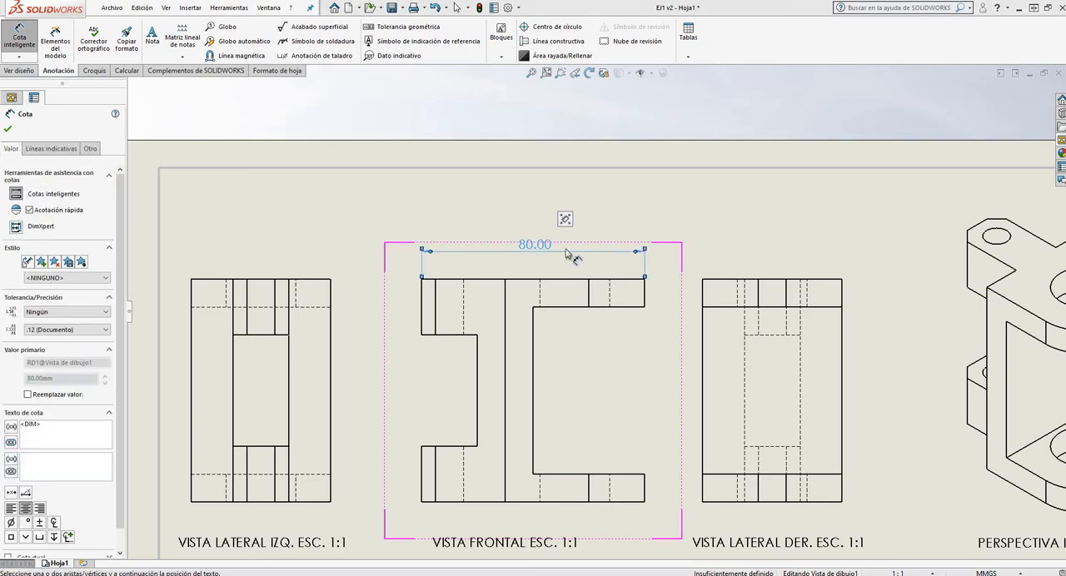
Dimension the front view's overall height between its left corners, placing the dimension to the left of the view
scroll(517, 218, "down", 2)
scroll(502, 196, "up", 5)
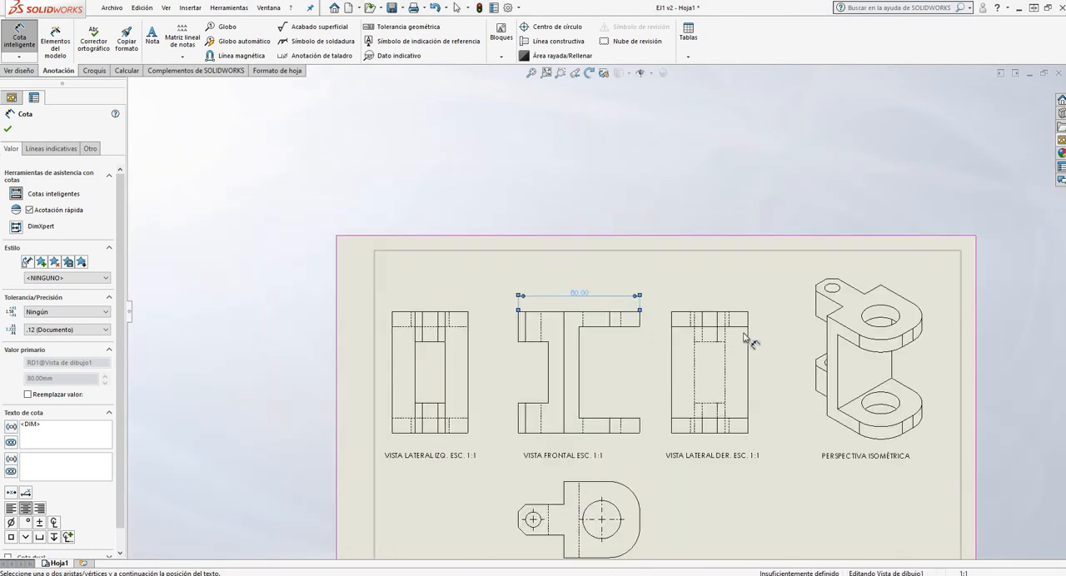
scroll(744, 336, "down", 2)
scroll(560, 383, "up", 3)
scroll(533, 379, "down", 2)
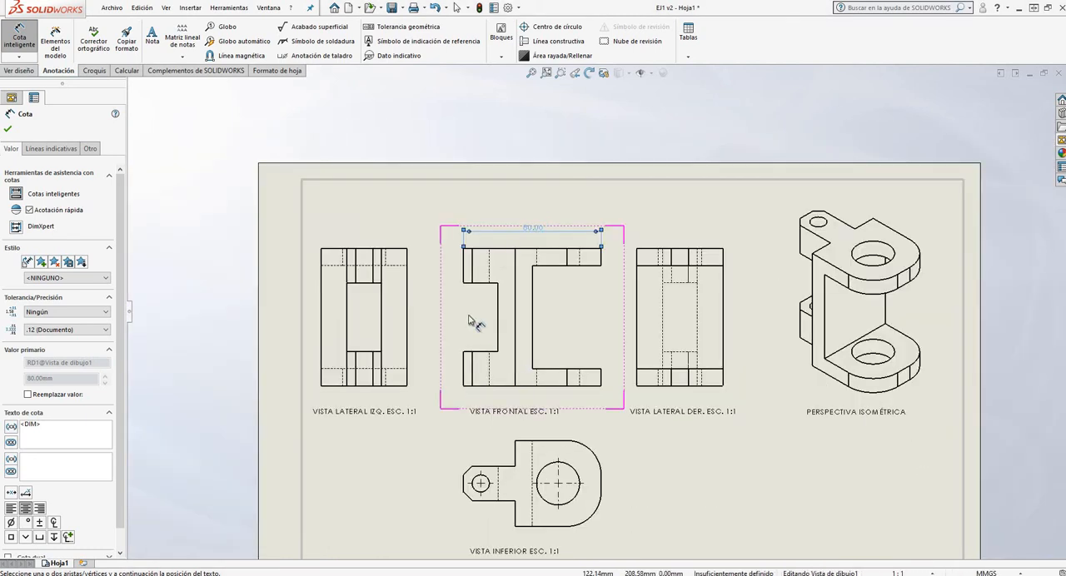
scroll(481, 274, "down", 2)
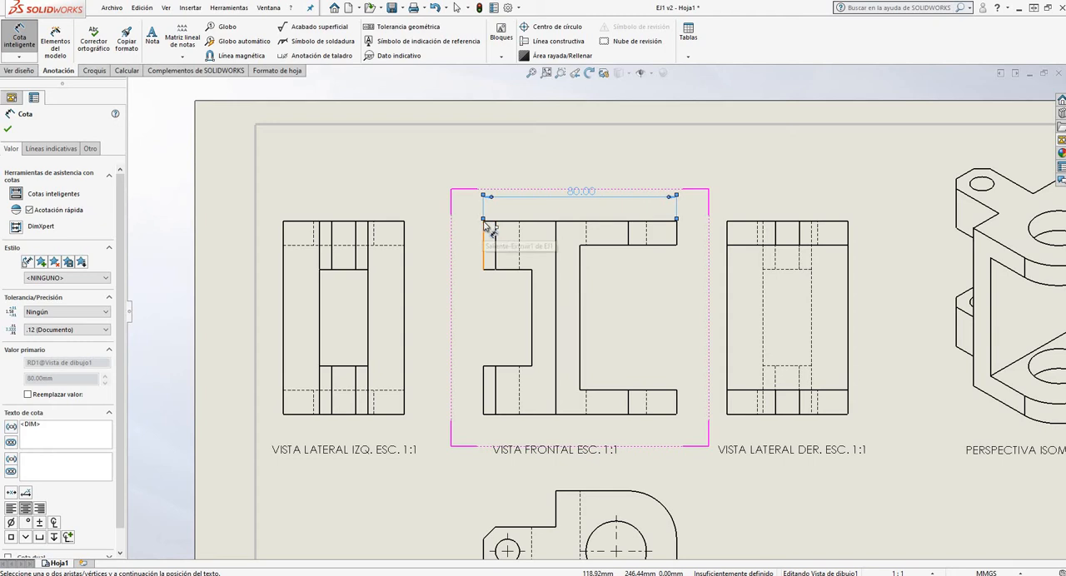
left_click(483, 222)
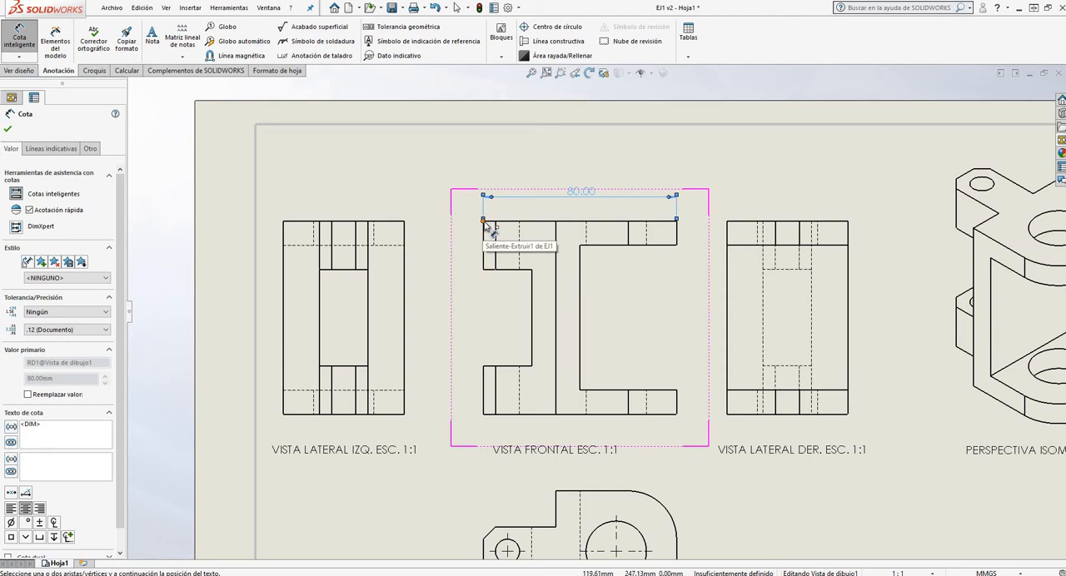
left_click(482, 414)
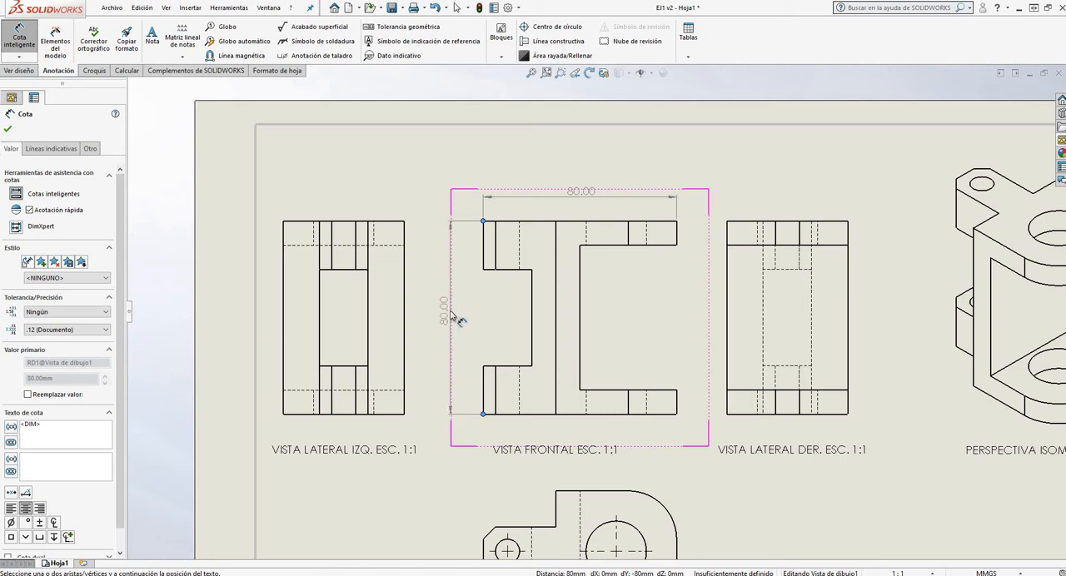
left_click(451, 312)
Dimension the height of the front view's upper left leg, placing the dimension between the view and the overall height dimension
scroll(598, 209, "down", 3)
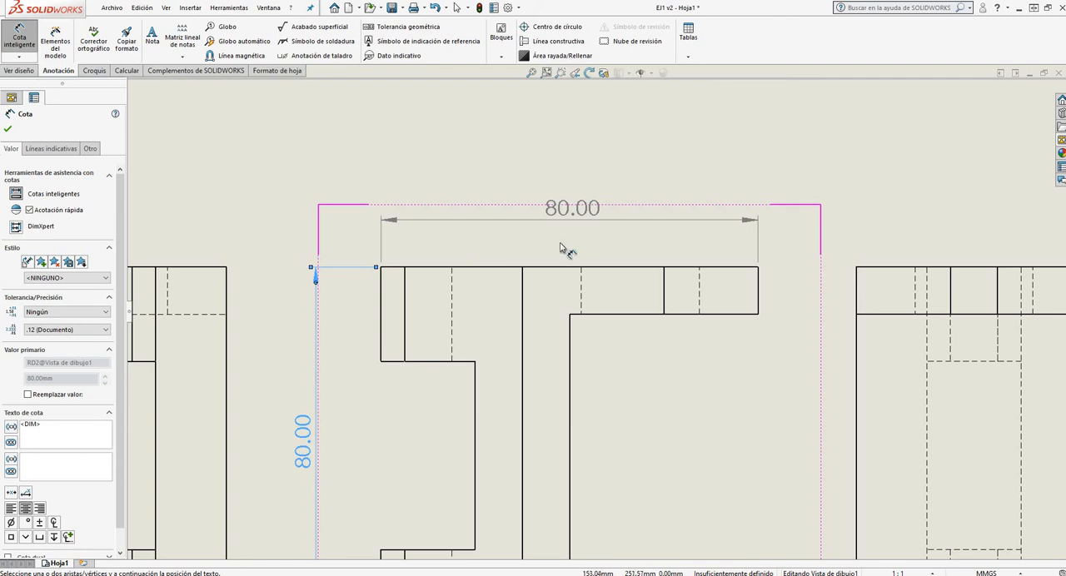
scroll(482, 203, "up", 5)
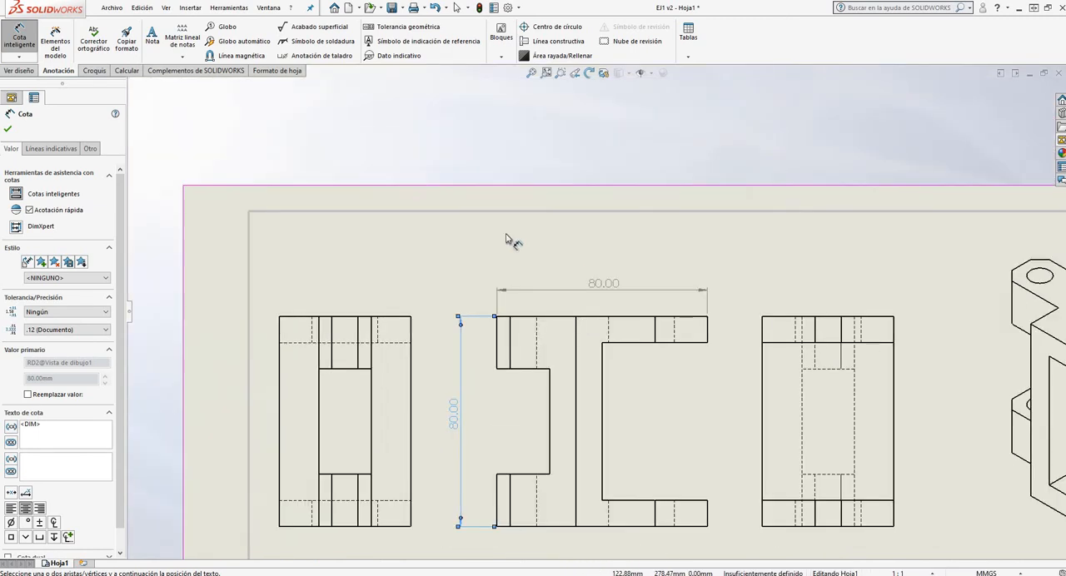
scroll(638, 436, "down", 3)
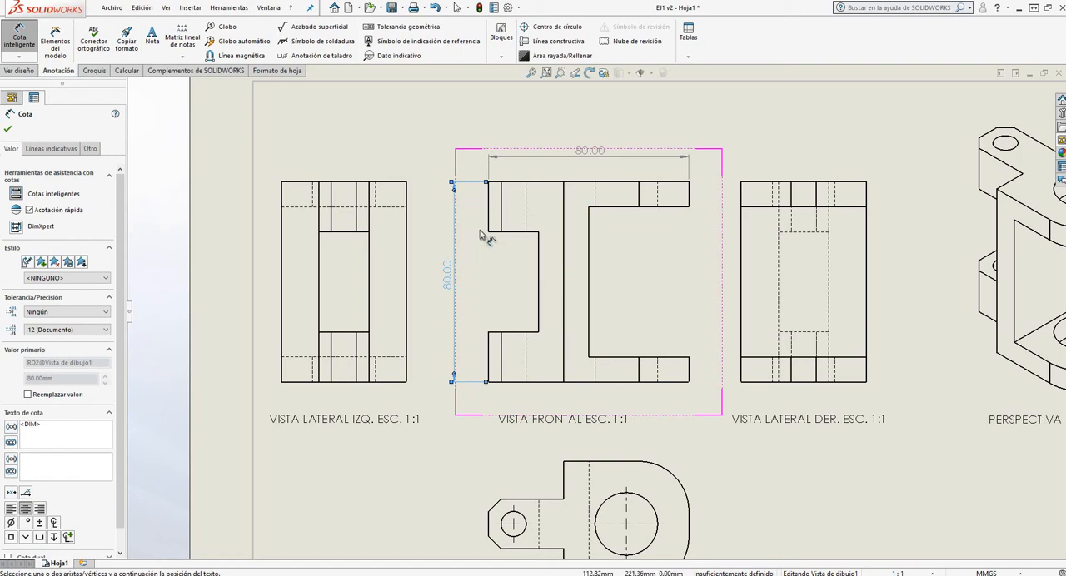
scroll(494, 187, "down", 2)
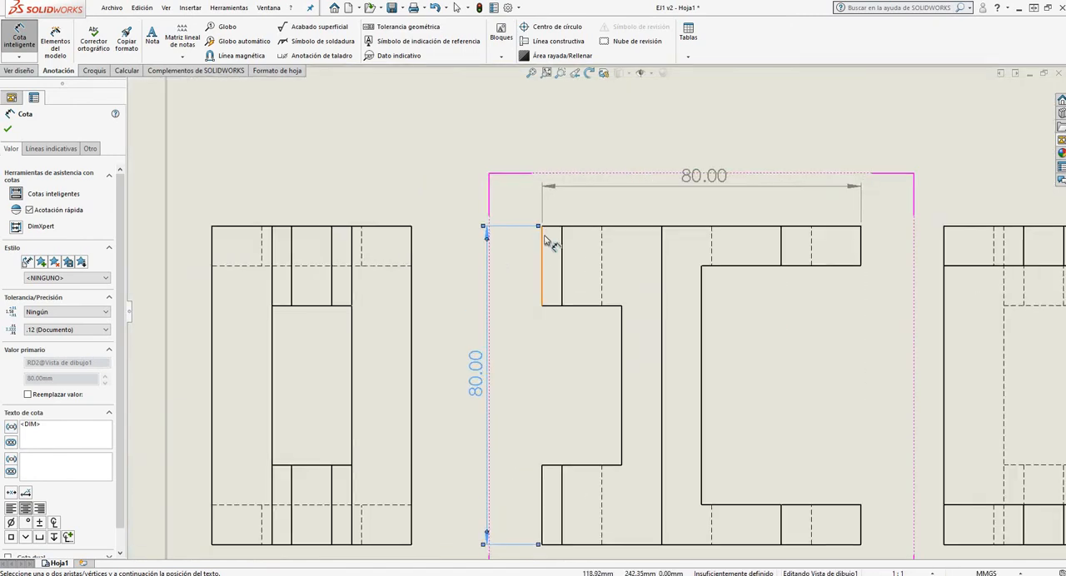
left_click(542, 306)
left_click(548, 307)
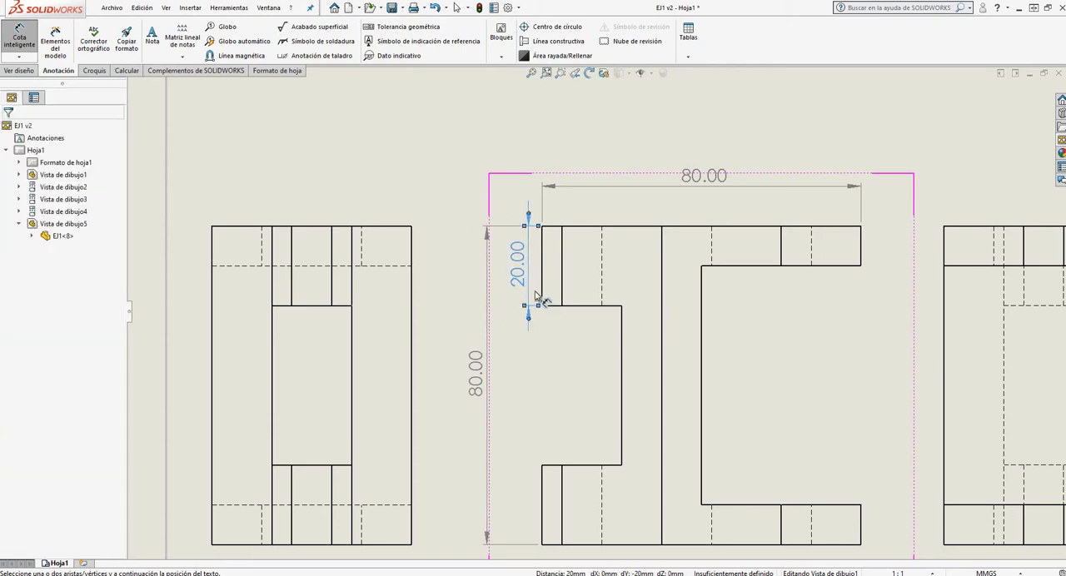
Dimension the left notch's opening height and the lower left leg's height in the front view, aligned with the upper leg's dimension
left_click(542, 306)
left_click(542, 464)
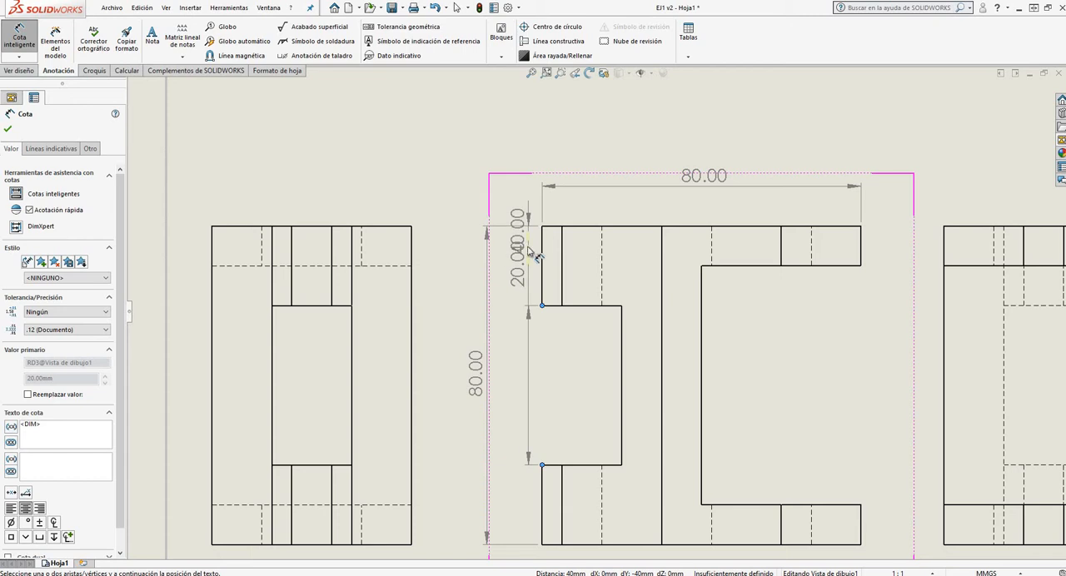
left_click(539, 375)
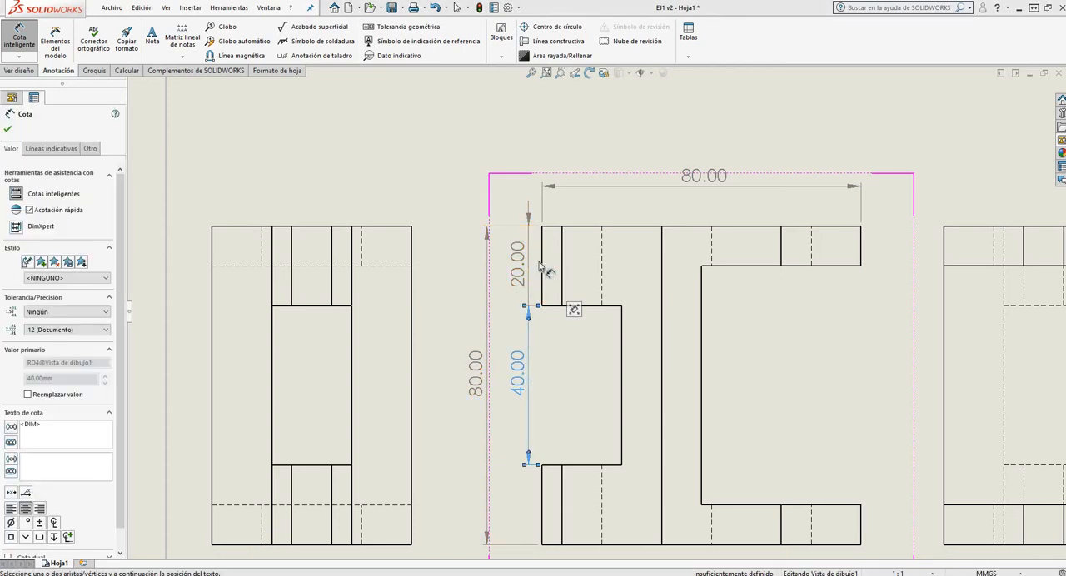
scroll(541, 268, "up", 4)
scroll(574, 366, "down", 3)
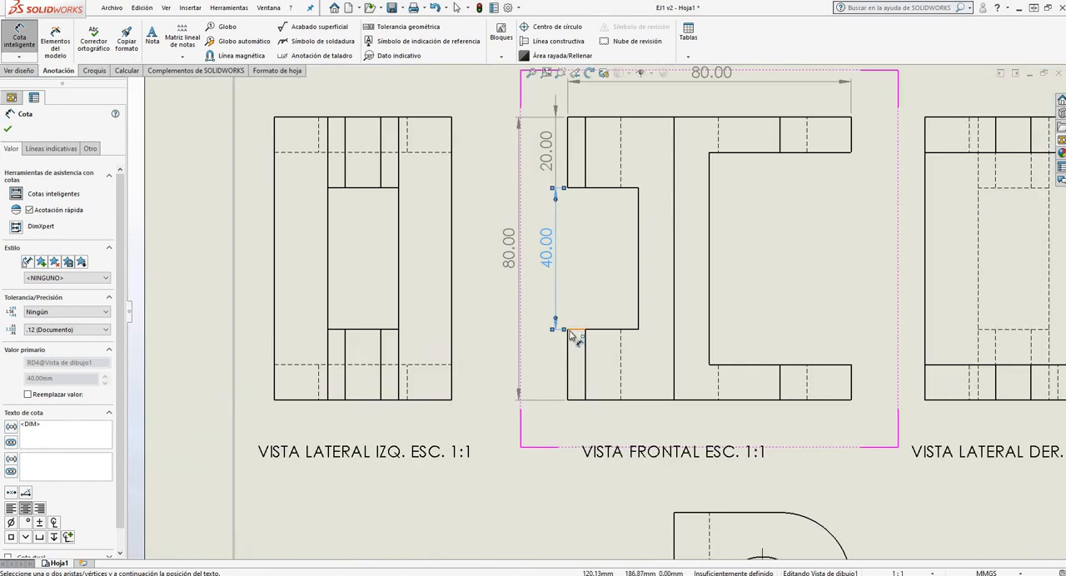
left_click(567, 331)
left_click(568, 401)
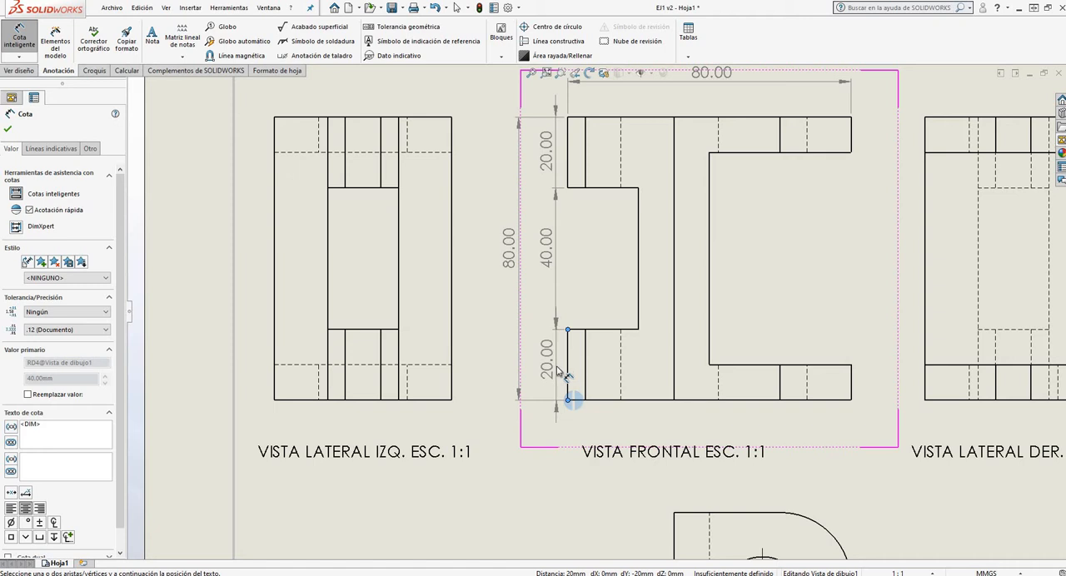
left_click(566, 377)
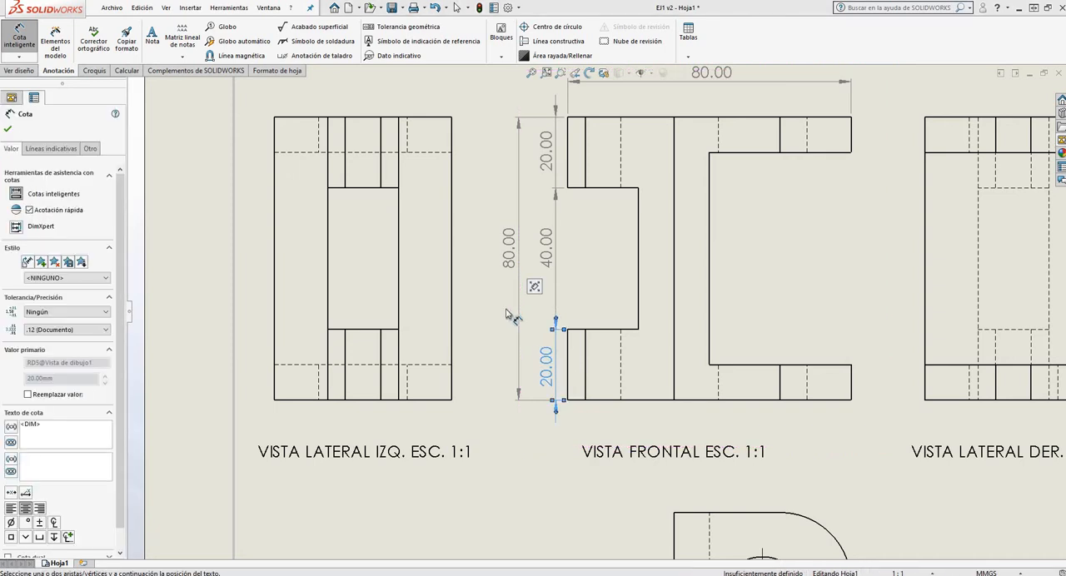
Dimension the thickness of the front view's upper right arm, placing the text outside the view, above the arm's top edge
scroll(585, 315, "up", 3)
scroll(678, 257, "down", 2)
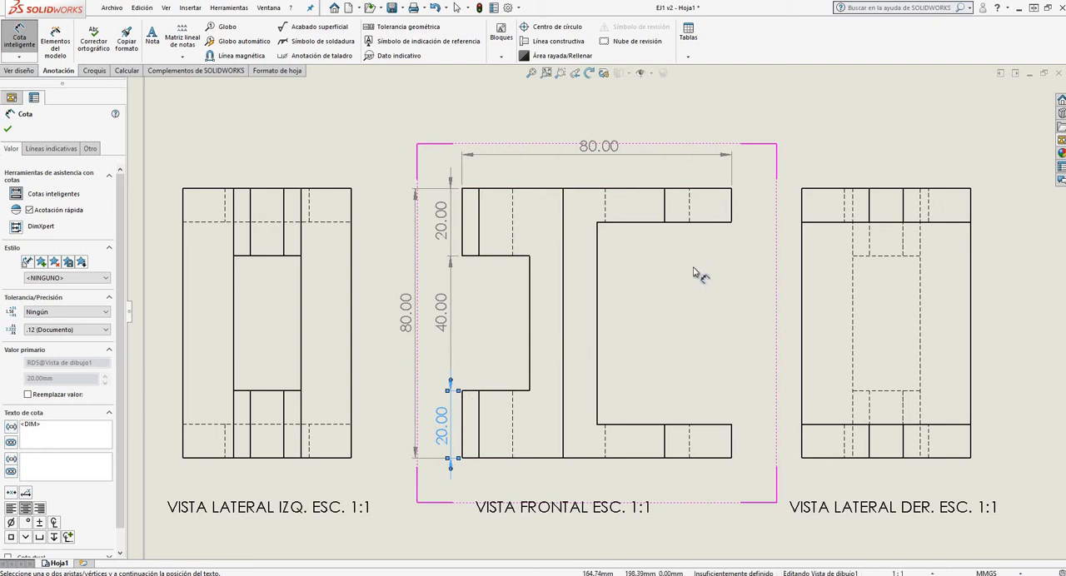
left_click(731, 188)
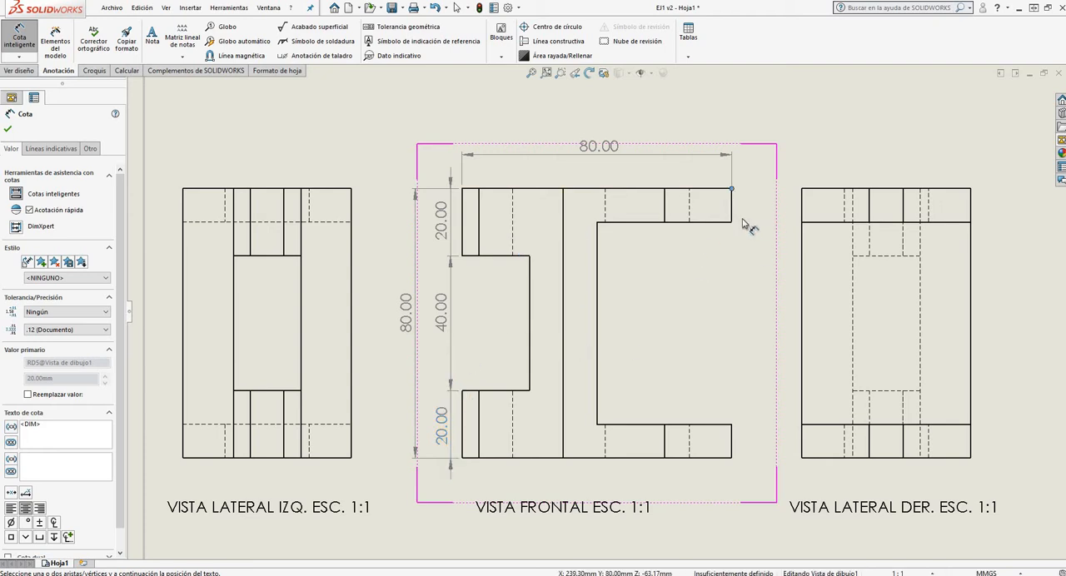
left_click(731, 221)
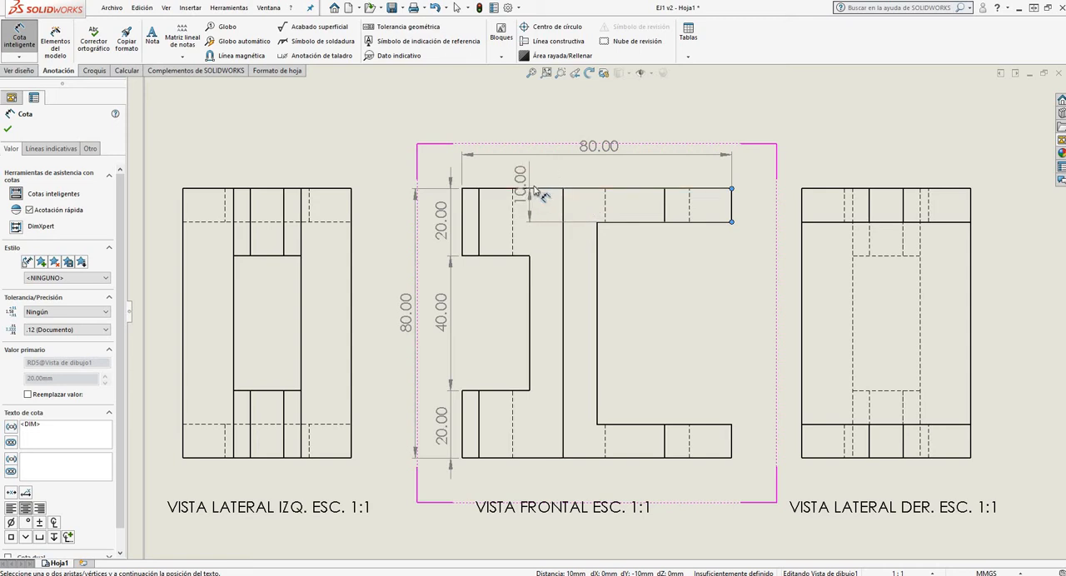
left_click(553, 266)
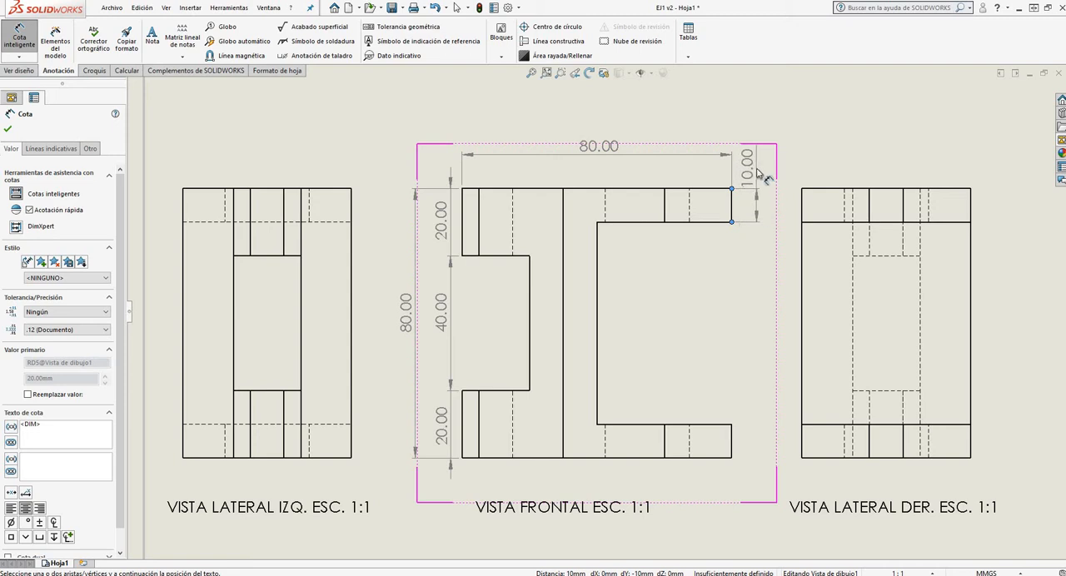
left_click(754, 171)
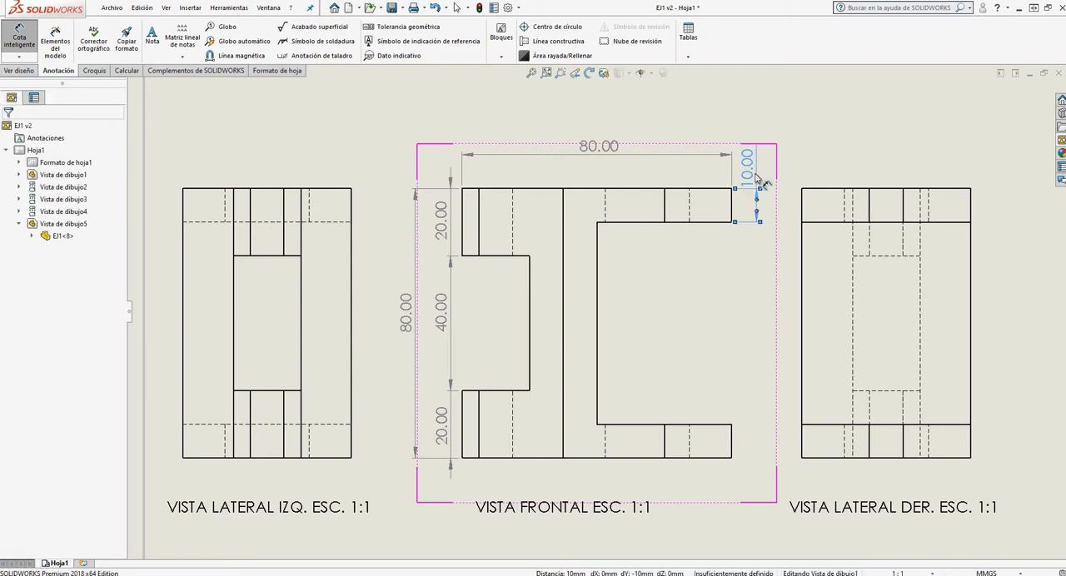
Dimension the front view's right opening height and the lower right arm's thickness, aligned with the upper arm's thickness dimension
left_click(732, 222)
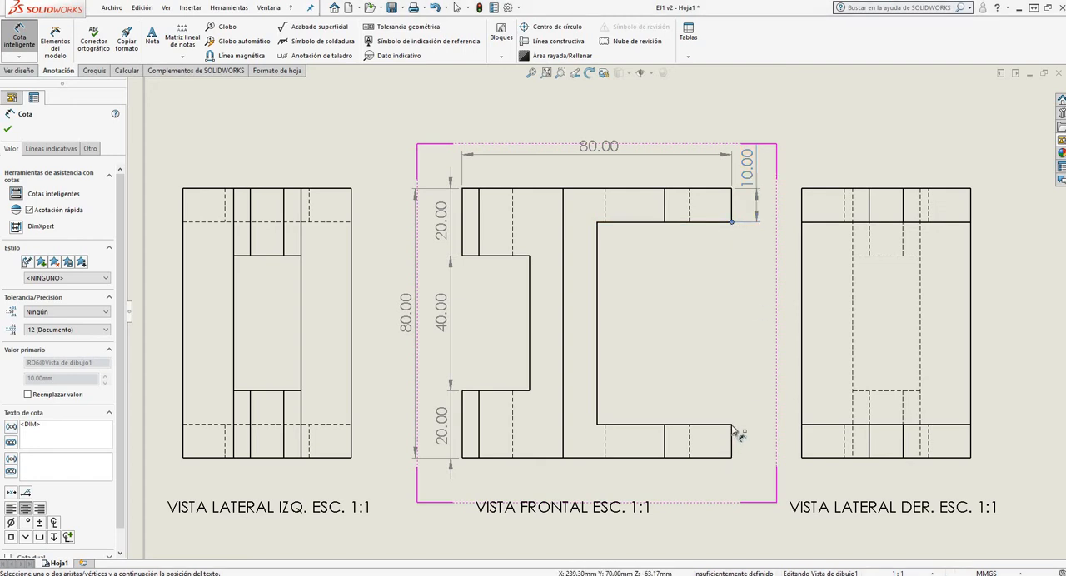
left_click(732, 426)
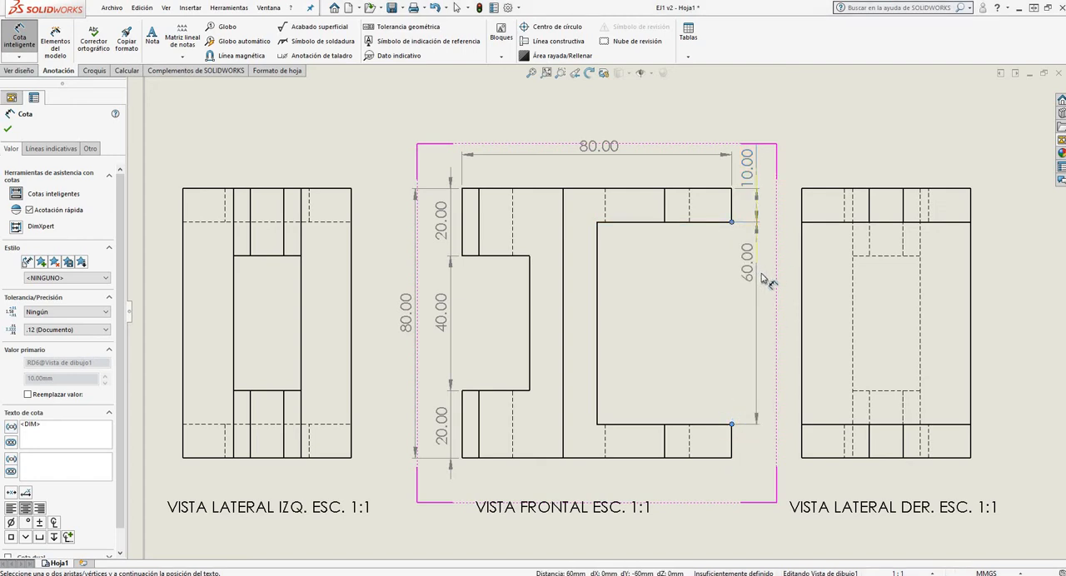
left_click(759, 329)
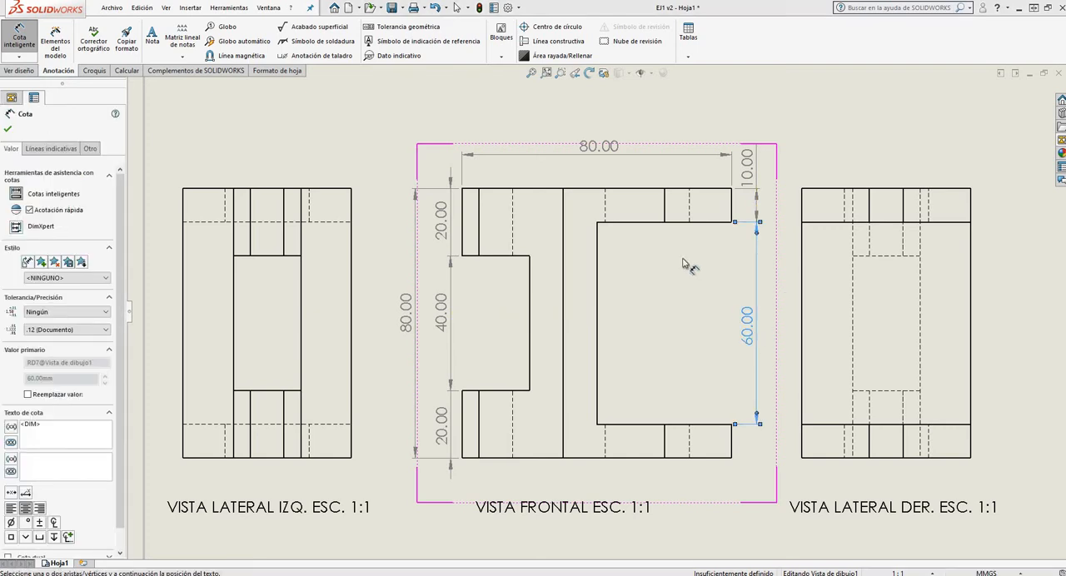
scroll(738, 379, "up", 3)
scroll(737, 379, "down", 2)
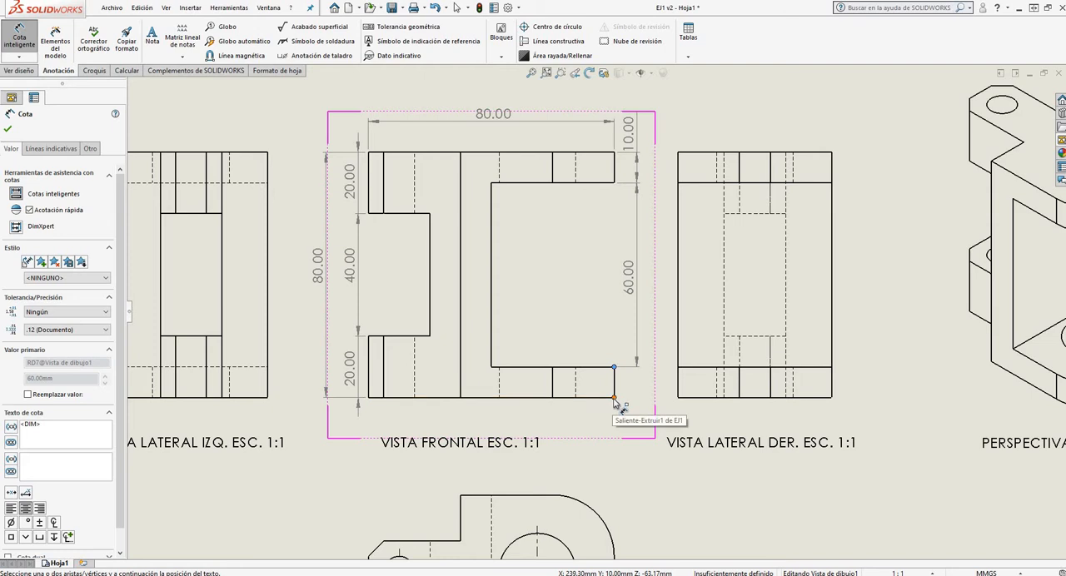
left_click(607, 398)
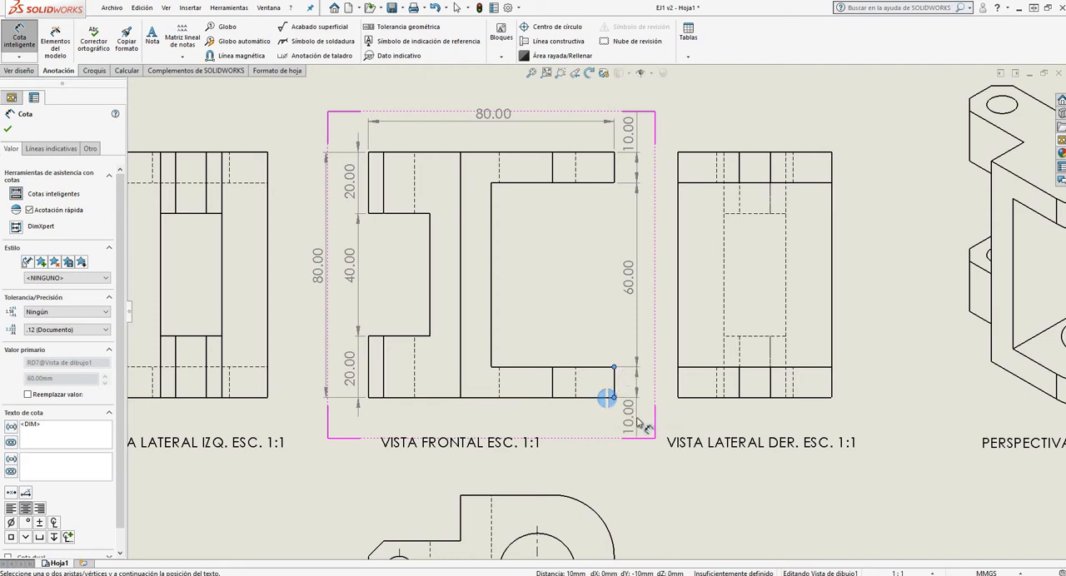
left_click(639, 426)
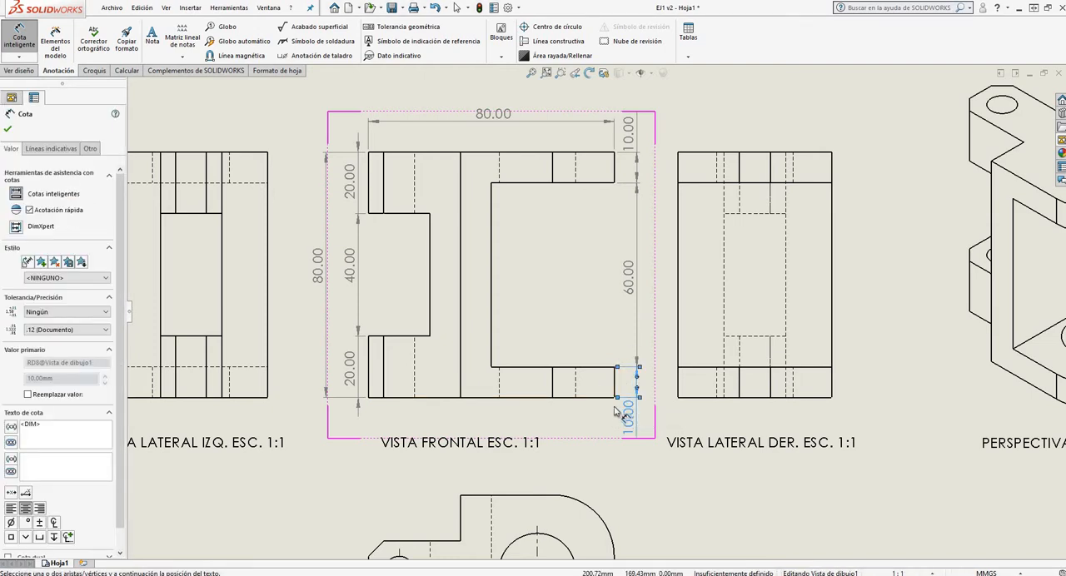
Dimension the upper right arm's length and the left notch's depth along its upper edge, placing both dimensions inside the openings
left_click(493, 185)
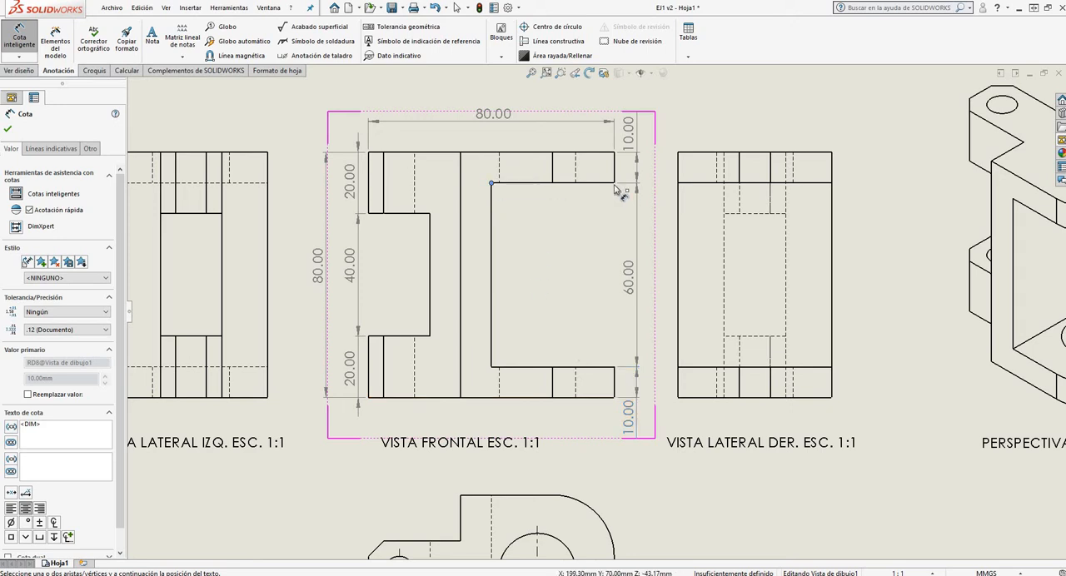
left_click(615, 184)
left_click(558, 221)
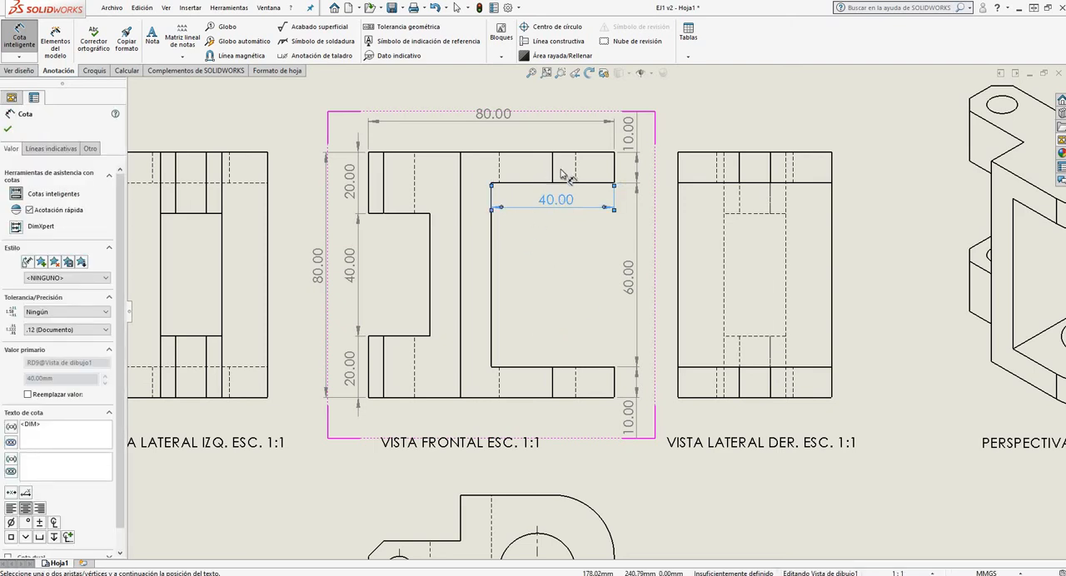
left_click(369, 215)
left_click(430, 215)
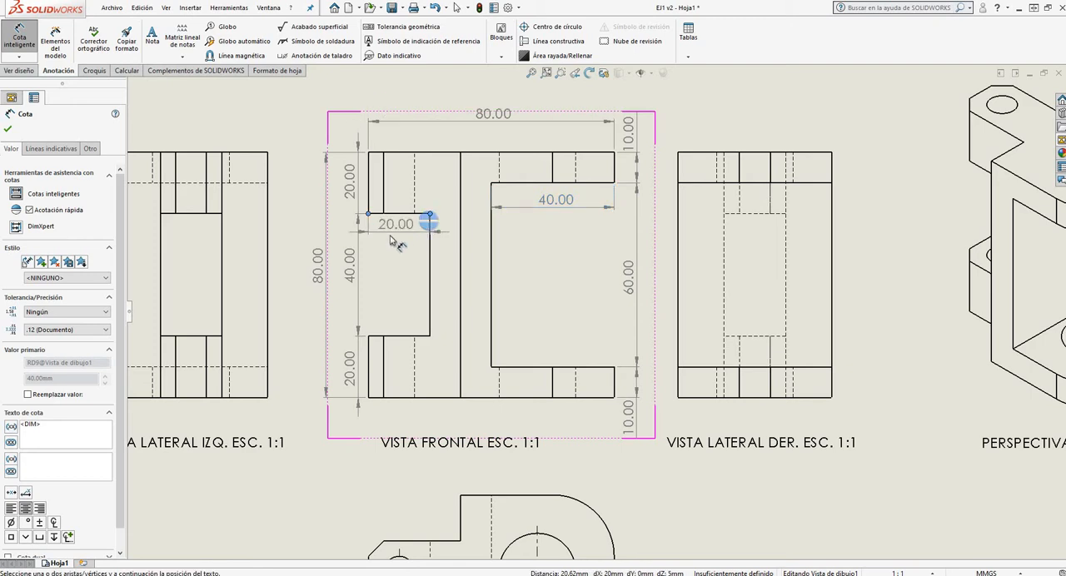
left_click(404, 240)
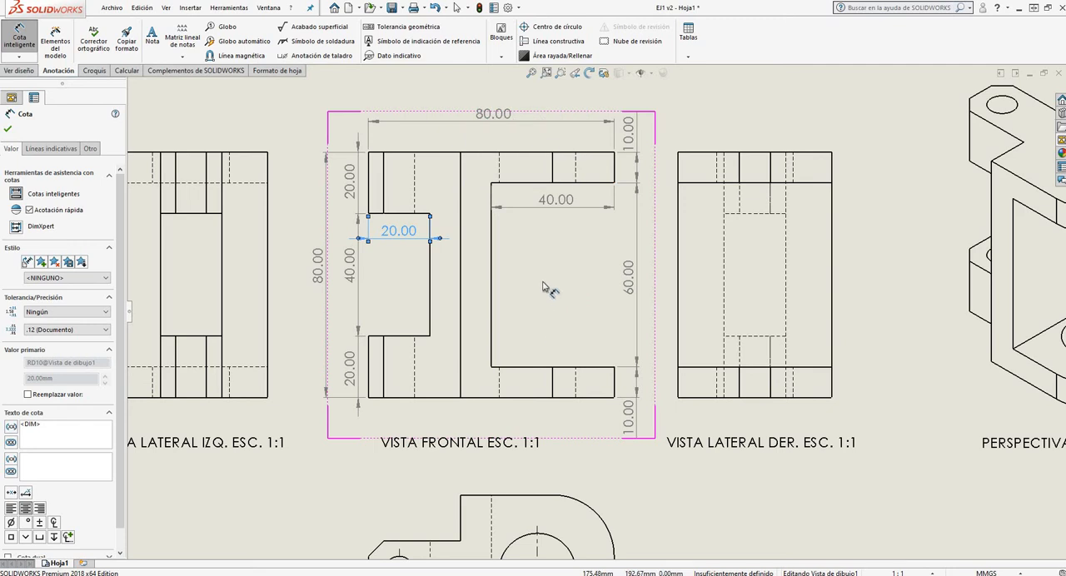
Dimension the lower right arm's length and the left notch's depth along its lower edge, inside the openings, and finish Smart Dimension
left_click(493, 368)
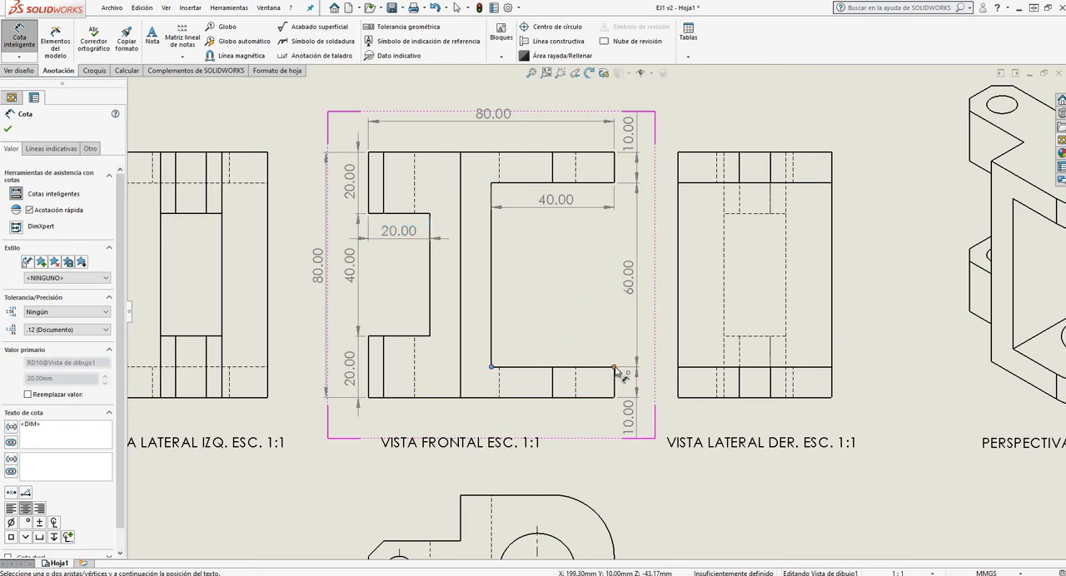
left_click(617, 370)
left_click(611, 361)
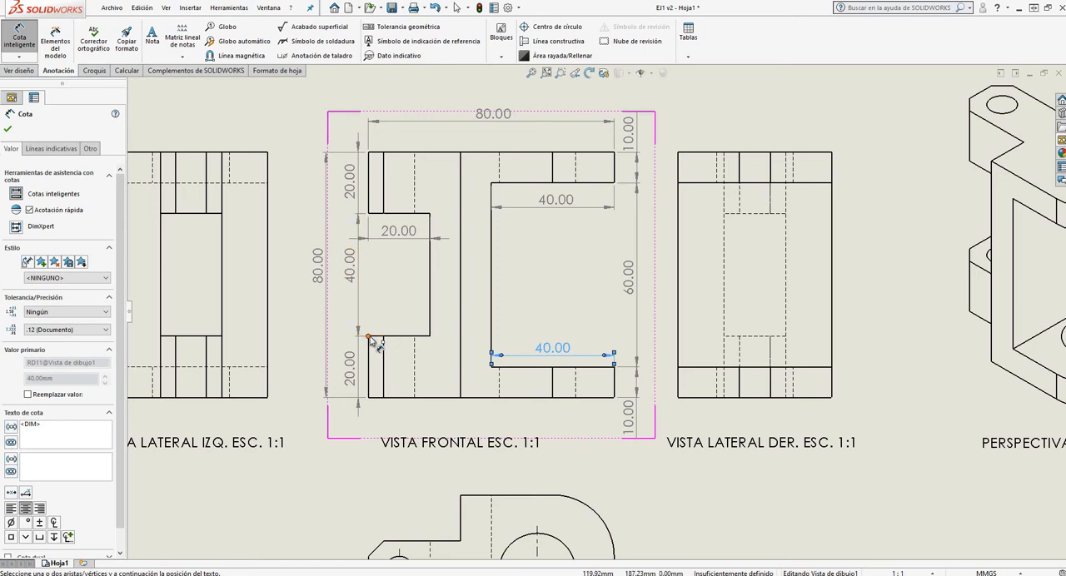
left_click(369, 338)
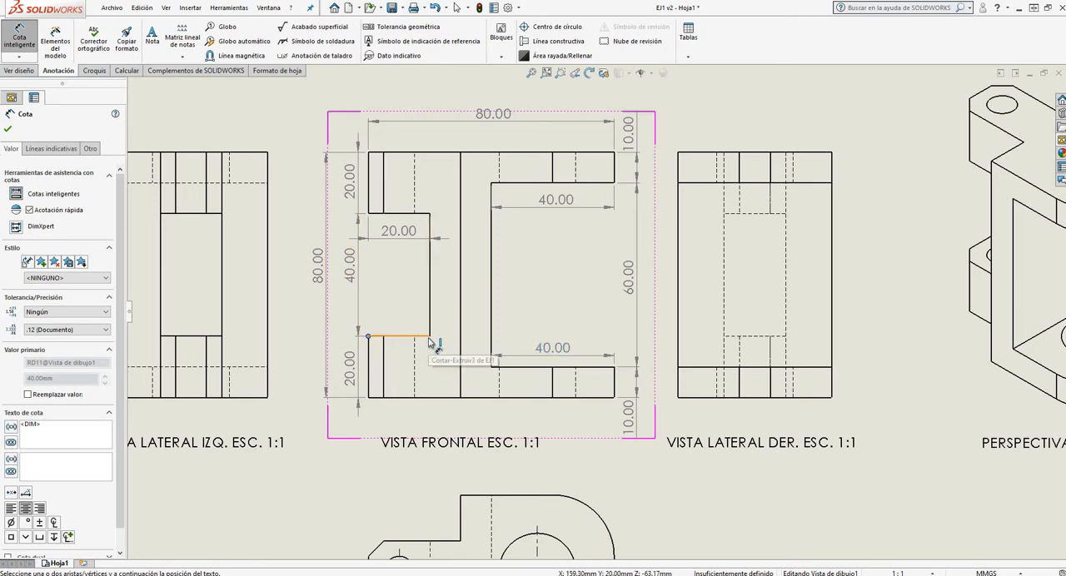
left_click(430, 337)
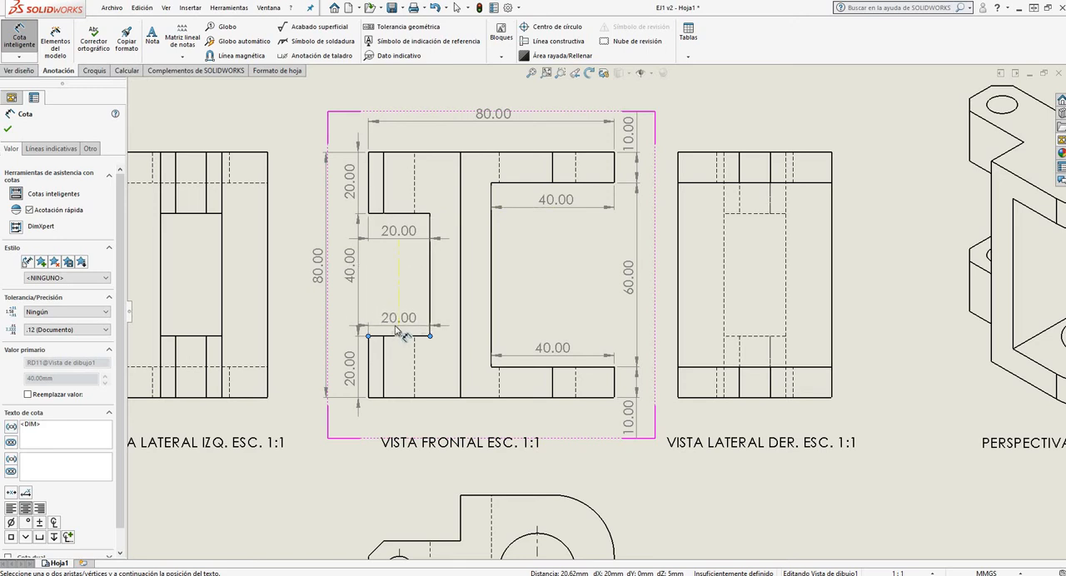
left_click(398, 331)
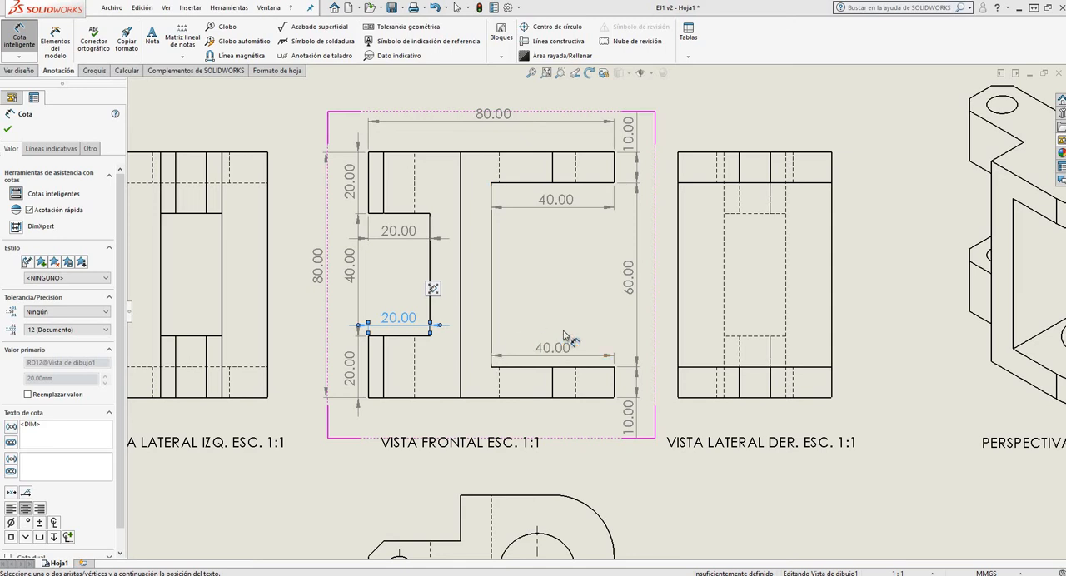
scroll(574, 335, "up", 3)
scroll(574, 335, "down", 2)
scroll(504, 315, "down", 2)
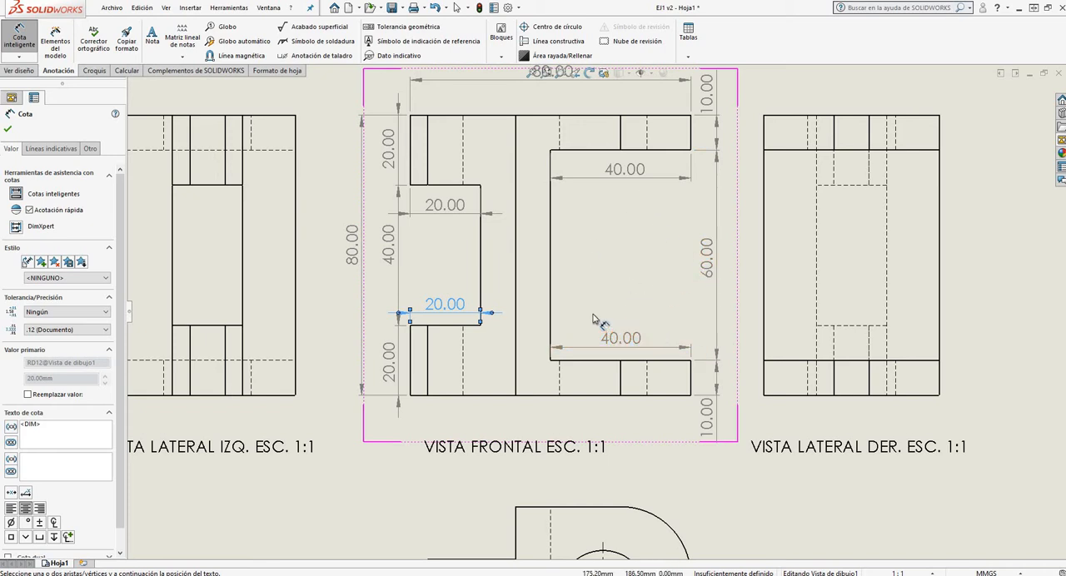
scroll(487, 306, "up", 3)
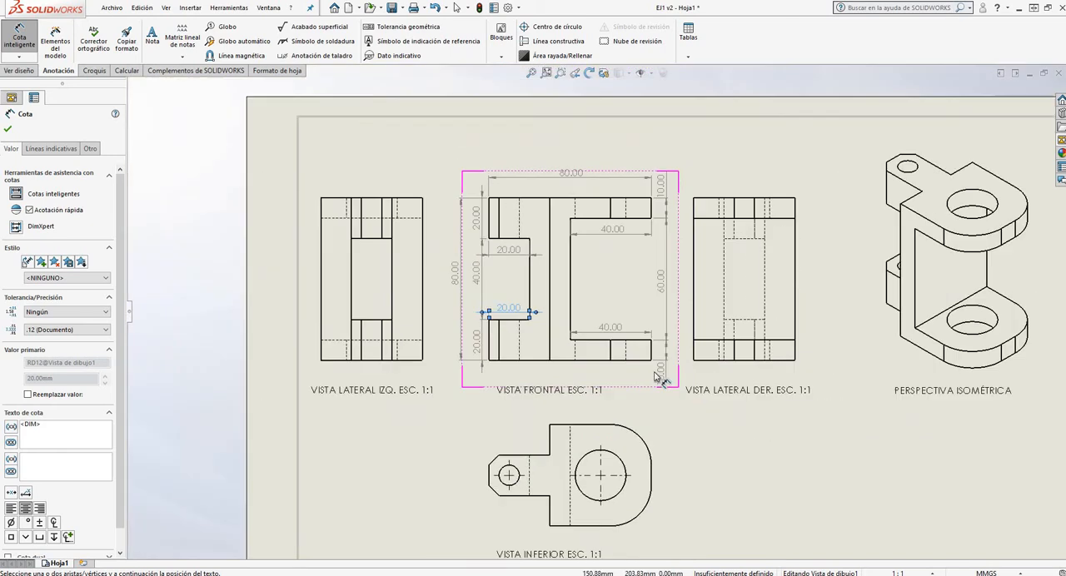
scroll(733, 317, "down", 2)
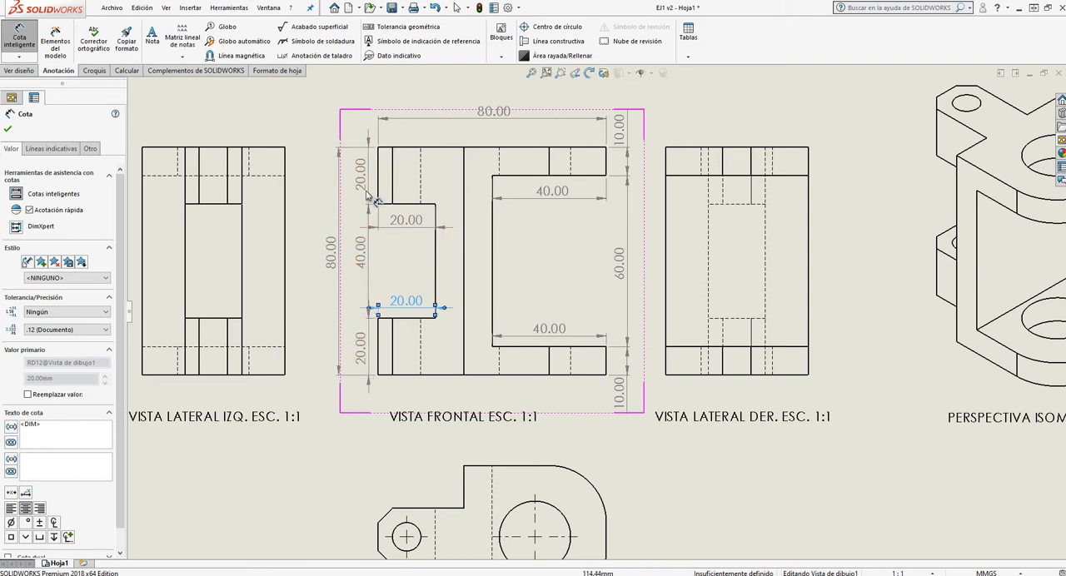
left_click(8, 130)
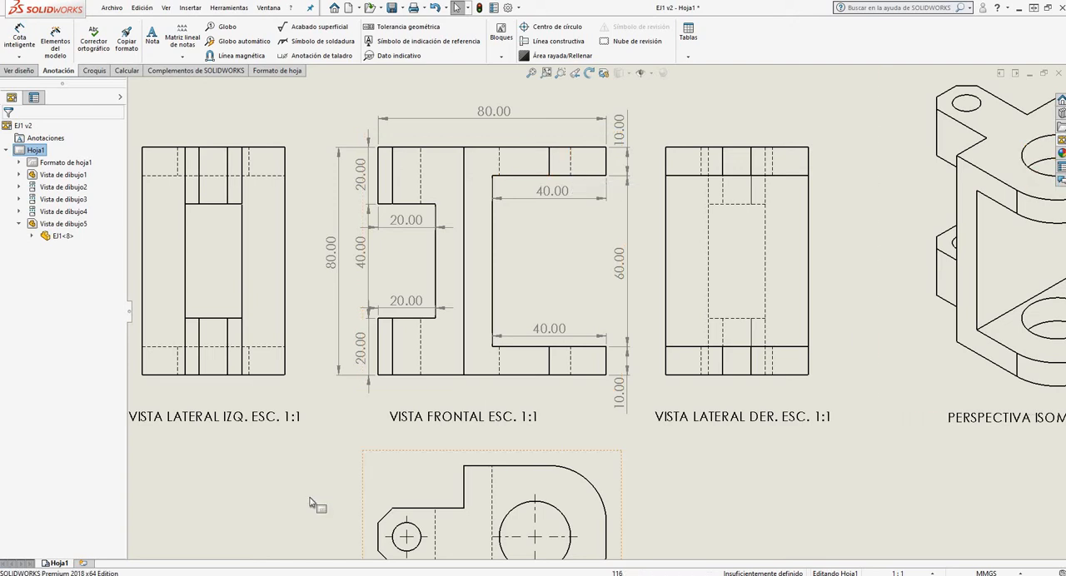
Switch to Google Drive in Chrome and open normas_iram_dibujo_tecnico.pdf from the BIBLIOGRAFÍA folder inside DIBUJO TECNICO
mouse_move(123, 573)
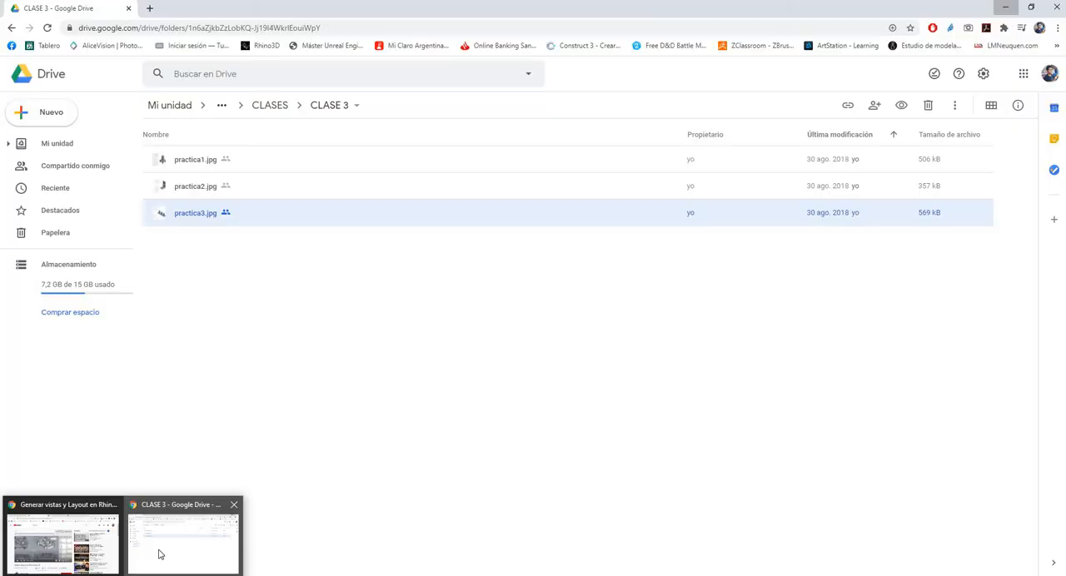
left_click(158, 546)
left_click(275, 105)
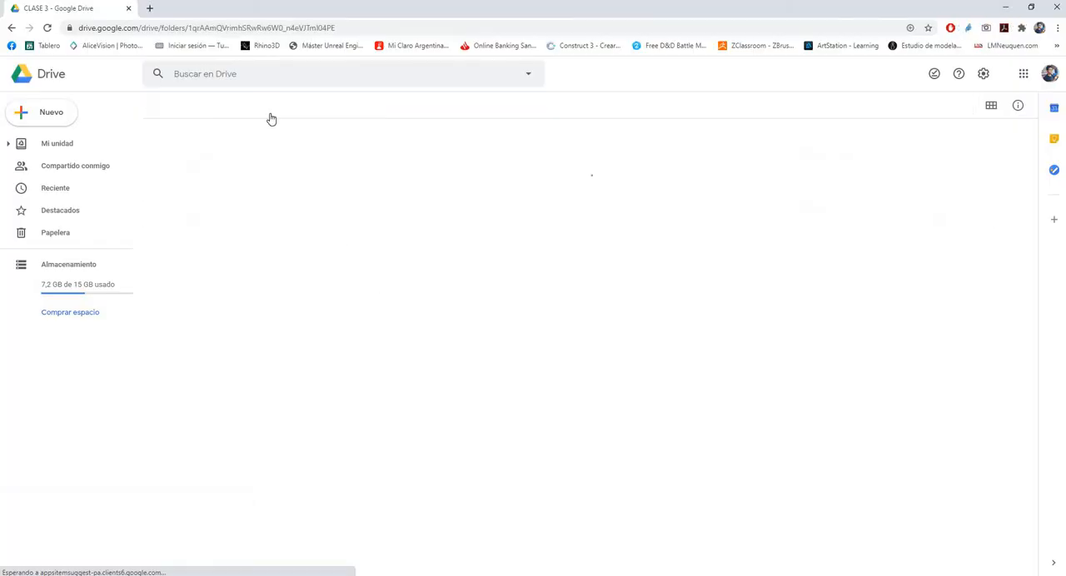
left_click(384, 111)
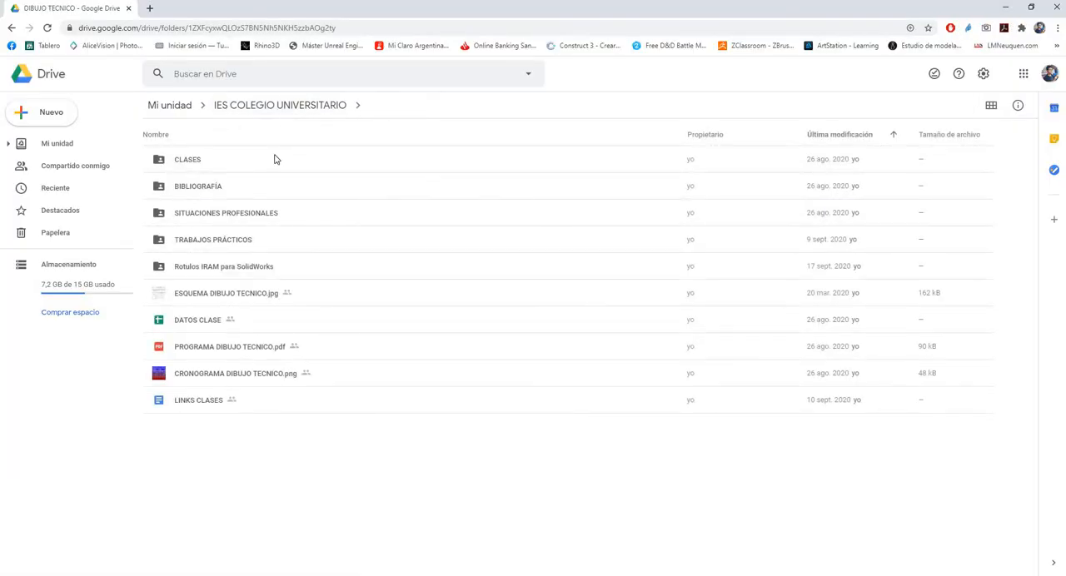
double_click(209, 188)
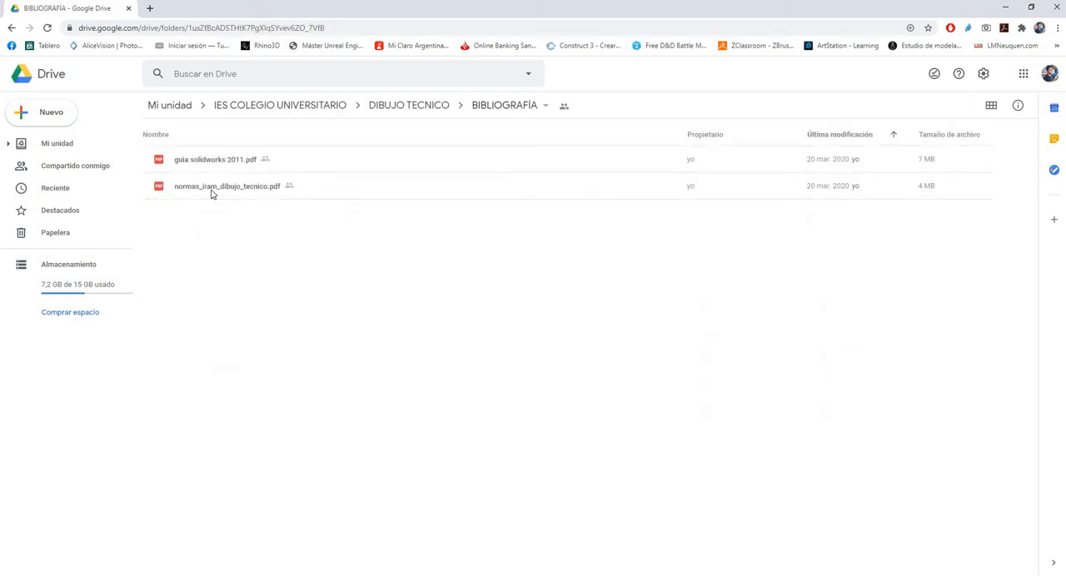
left_click(213, 162)
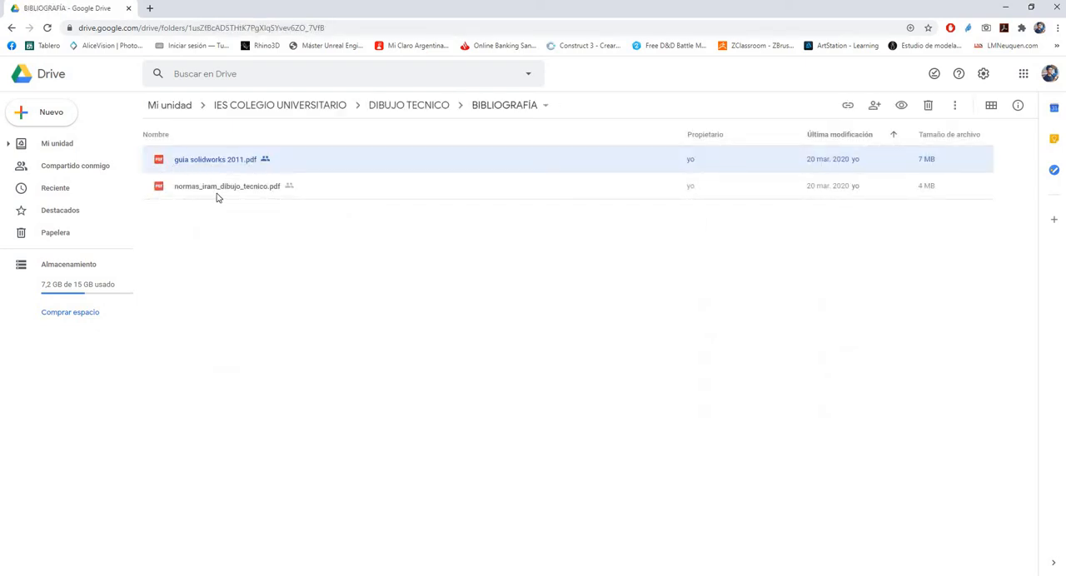
left_click(161, 191)
double_click(227, 197)
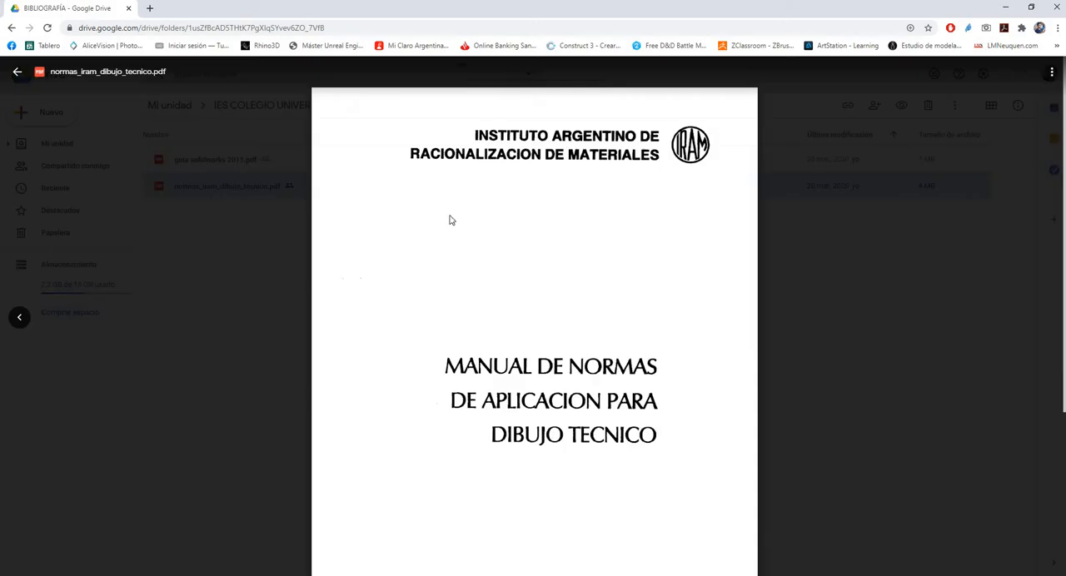
Go to page 7 of the IRAM standards manual and examine Tabla I on line types, thicknesses and applications
scroll(624, 225, "down", 5)
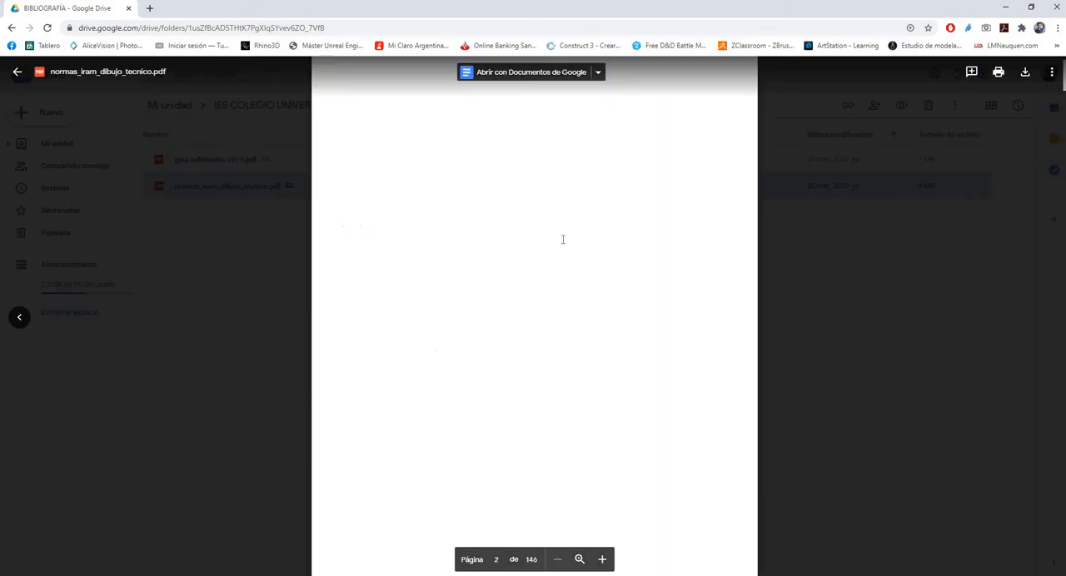
scroll(547, 238, "down", 20)
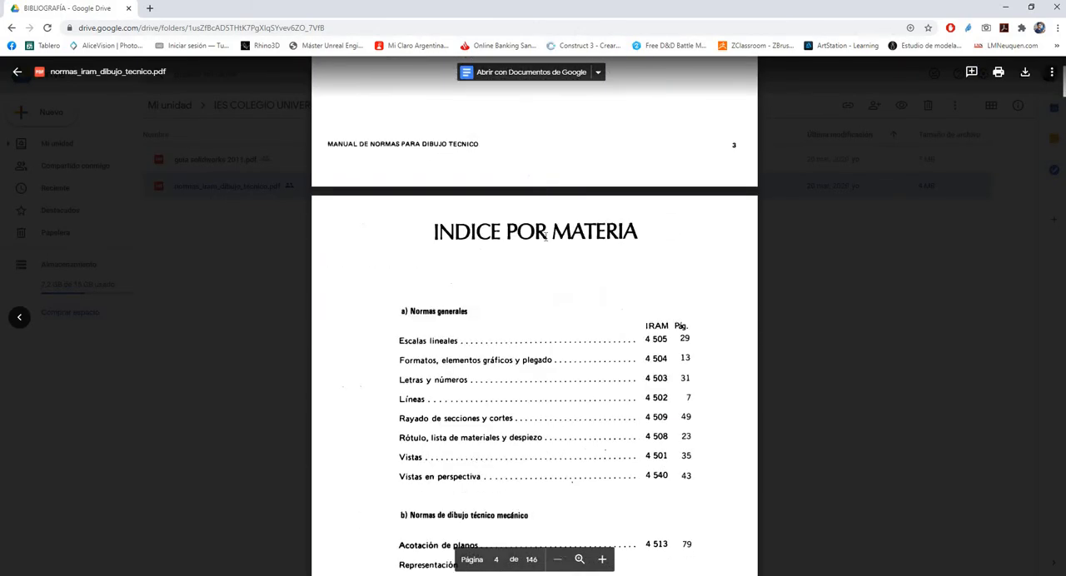
scroll(546, 241, "down", 12)
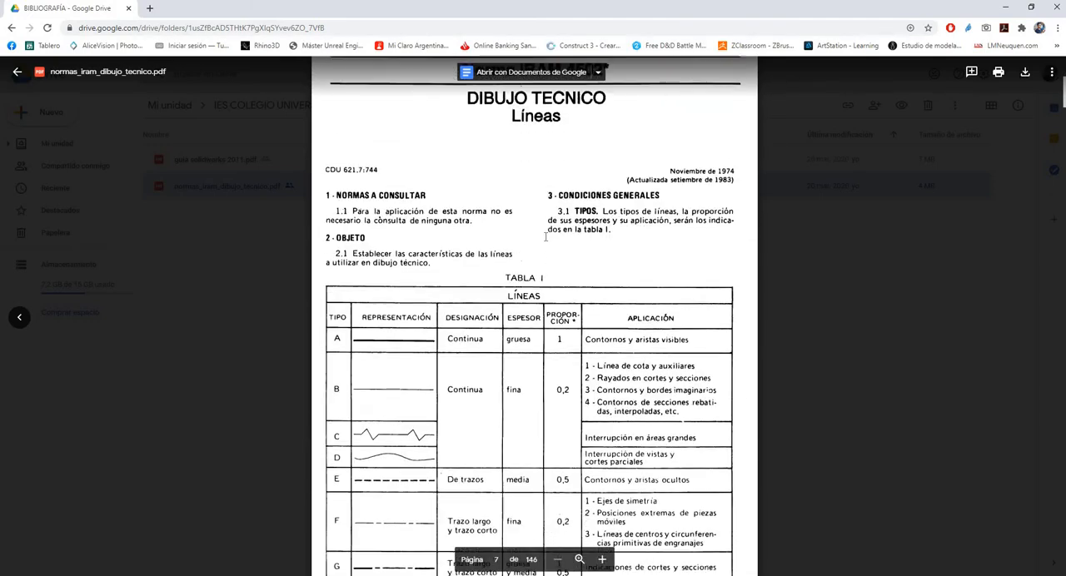
scroll(545, 238, "up", 1)
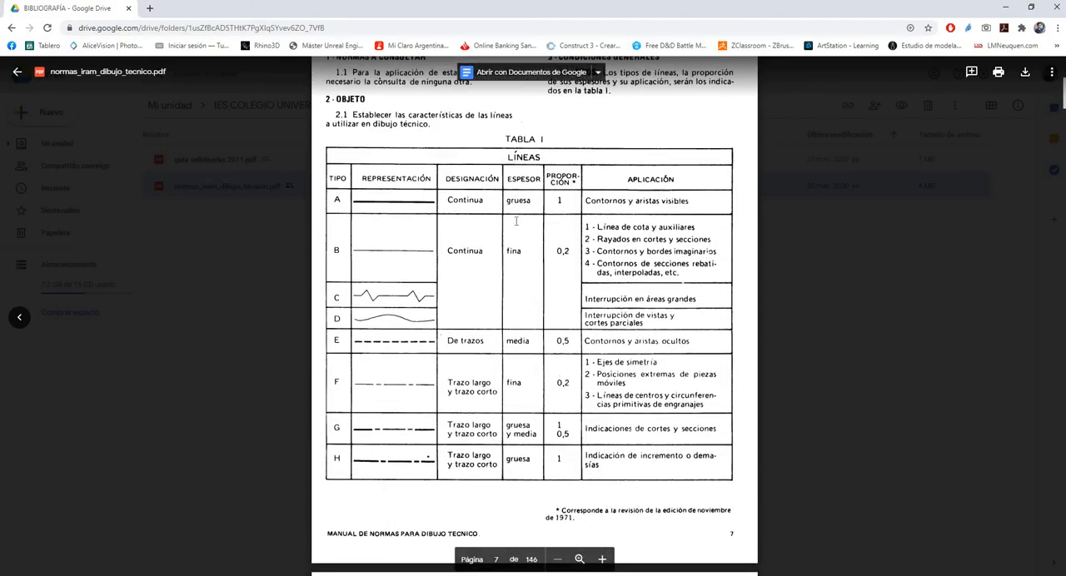
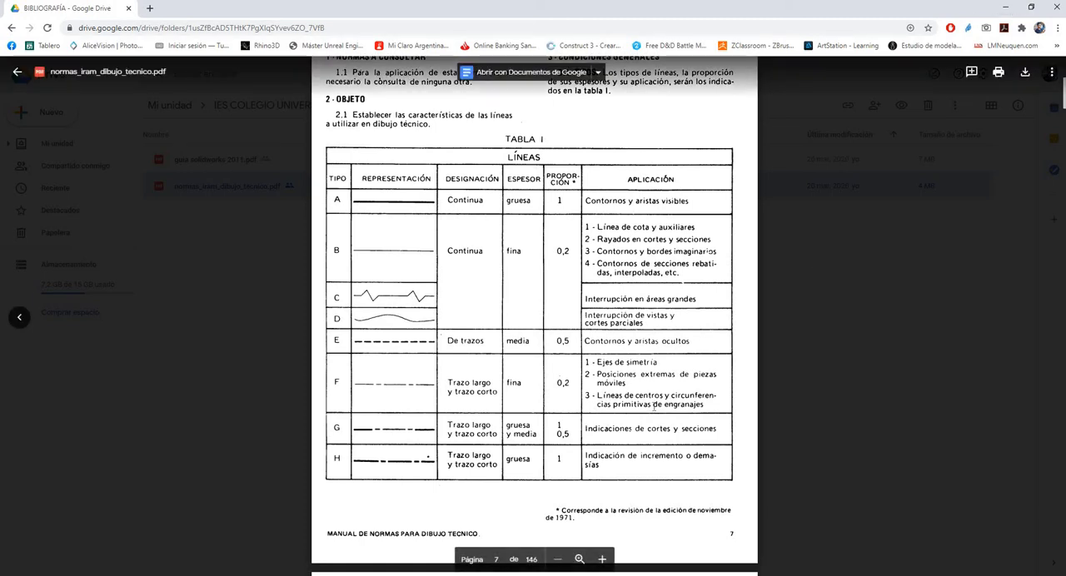
Switch back to the EJ1 v2 drawing in SolidWorks and examine the hole centre marks and the dimensioned front view
left_click(1006, 8)
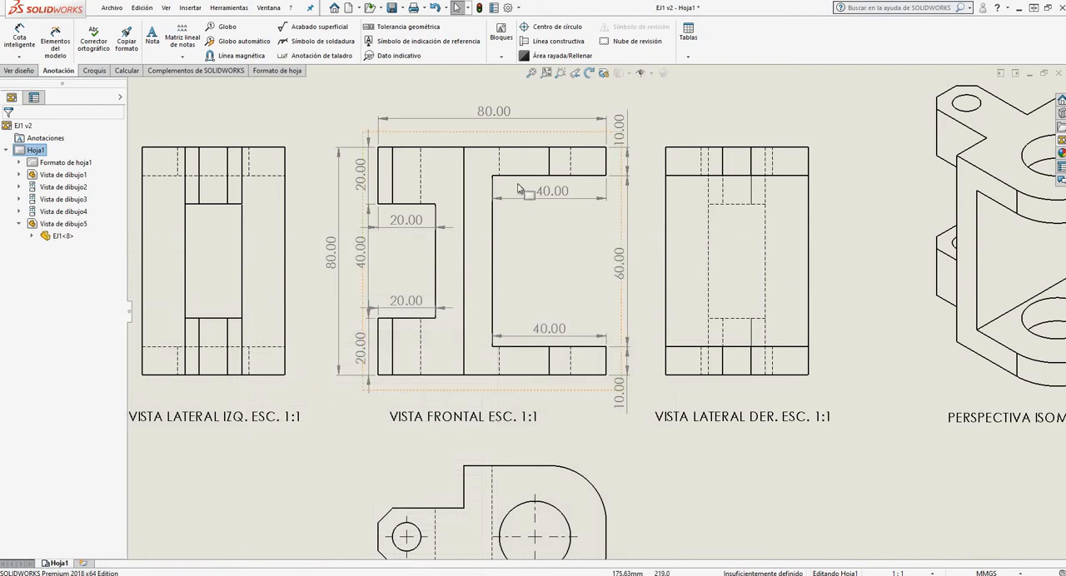
scroll(526, 206, "down", 2)
scroll(527, 208, "up", 6)
scroll(585, 451, "down", 1)
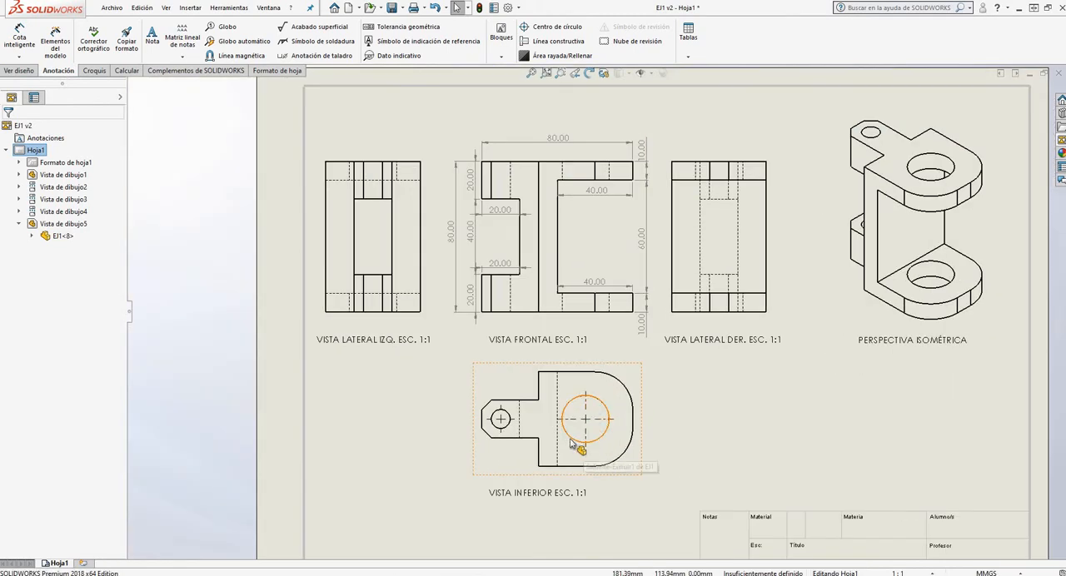
scroll(590, 404, "down", 3)
scroll(592, 398, "down", 2)
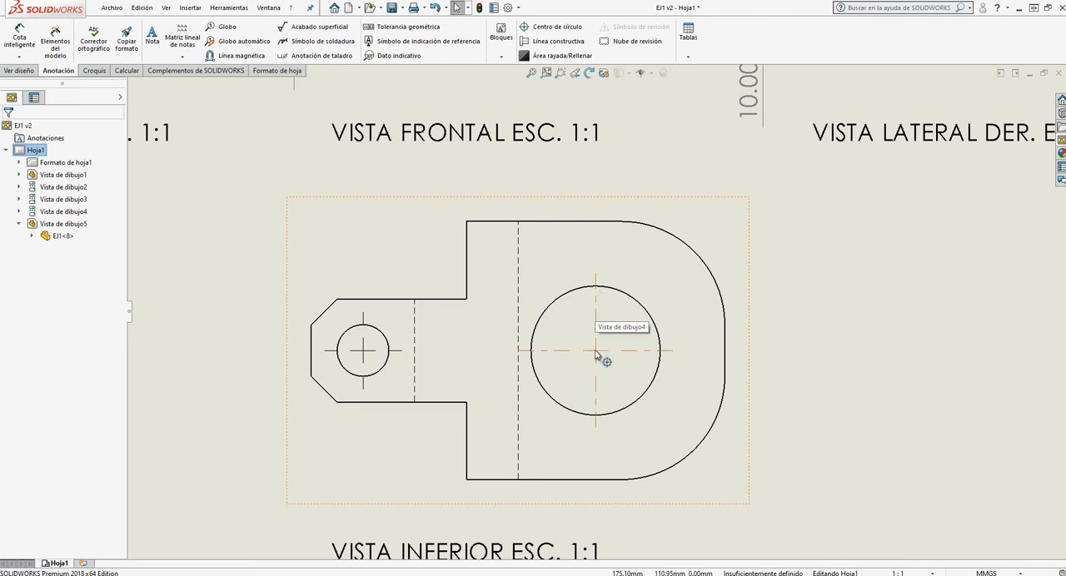
scroll(597, 355, "up", 3)
scroll(528, 435, "down", 1)
scroll(591, 409, "up", 4)
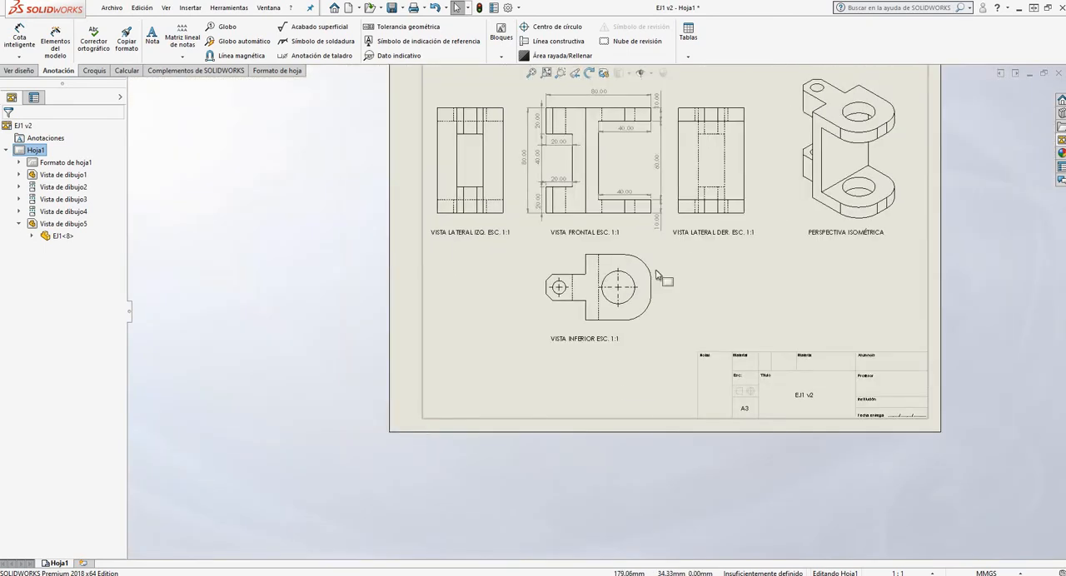
scroll(646, 270, "down", 2)
scroll(607, 279, "down", 2)
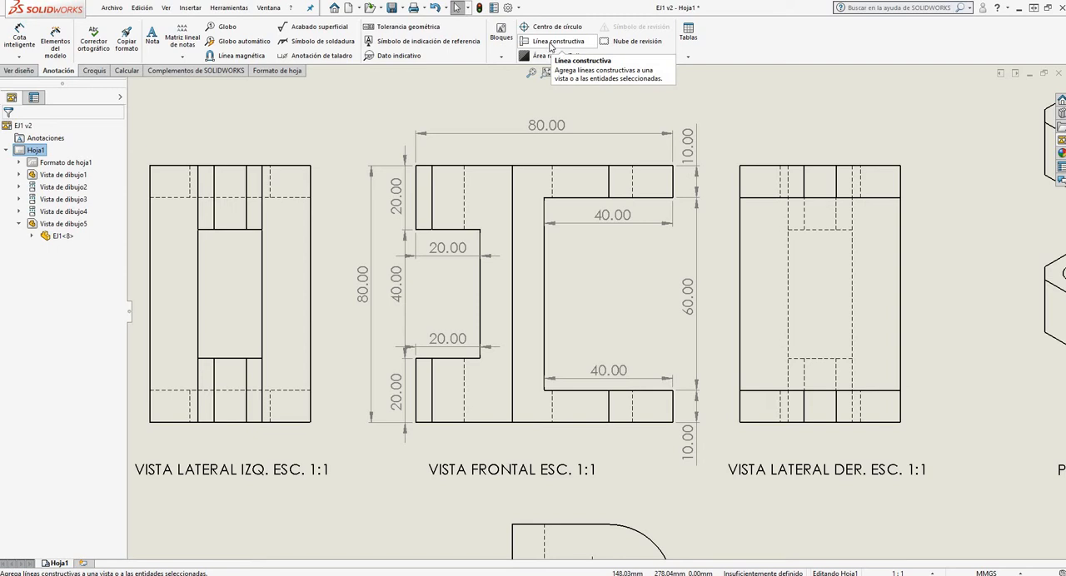
scroll(538, 44, "up", 1)
scroll(583, 267, "up", 4)
scroll(550, 233, "down", 2)
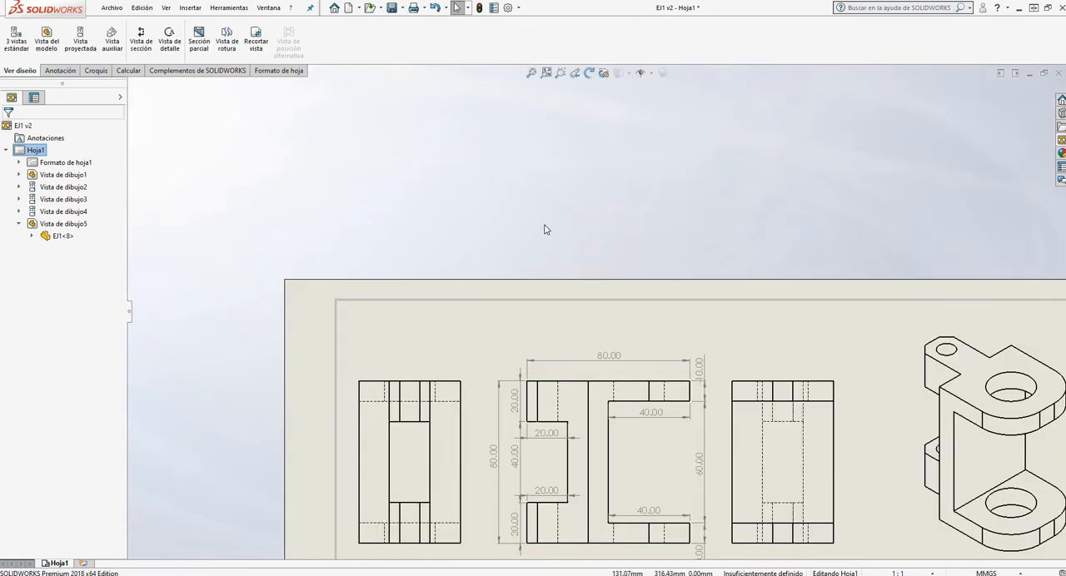
Delete the centre marks from the large and small holes in the bottom view (VISTA INFERIOR)
scroll(523, 204, "up", 5)
scroll(612, 374, "up", 3)
scroll(607, 364, "down", 8)
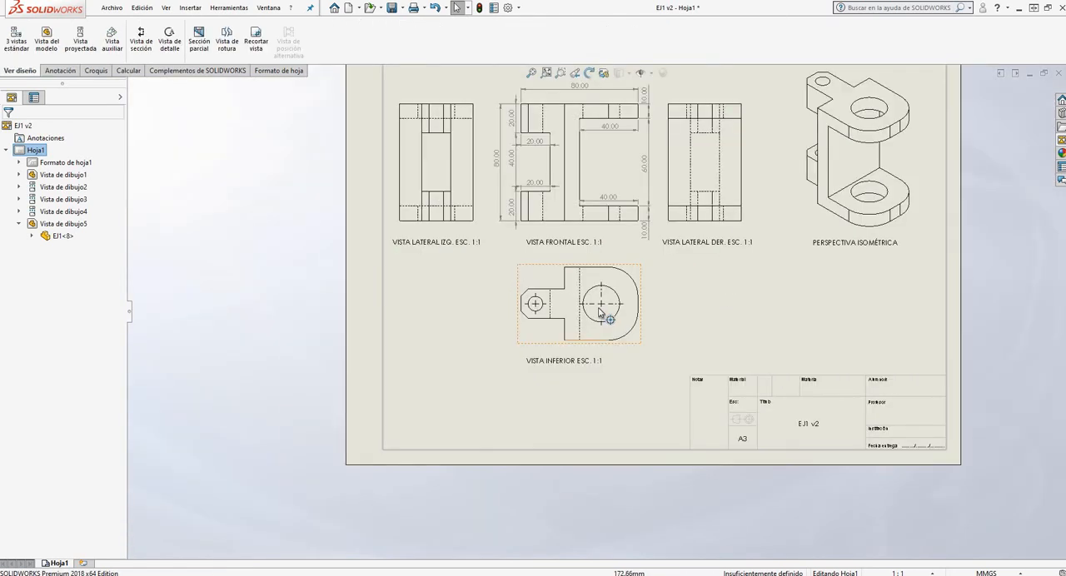
scroll(601, 312, "down", 3)
left_click(609, 311)
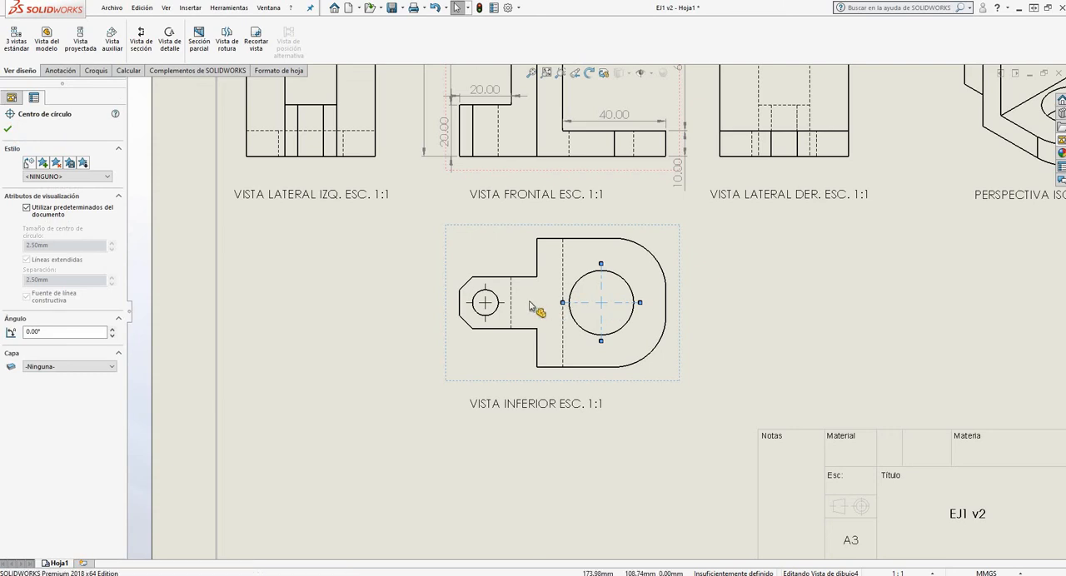
scroll(582, 313, "down", 2)
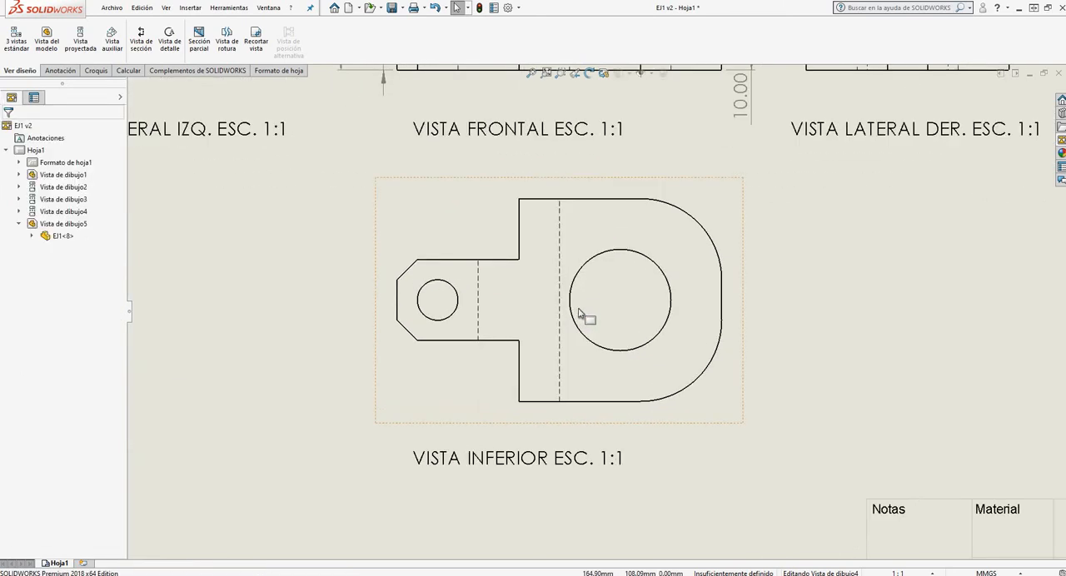
scroll(603, 300, "up", 6)
scroll(624, 248, "down", 3)
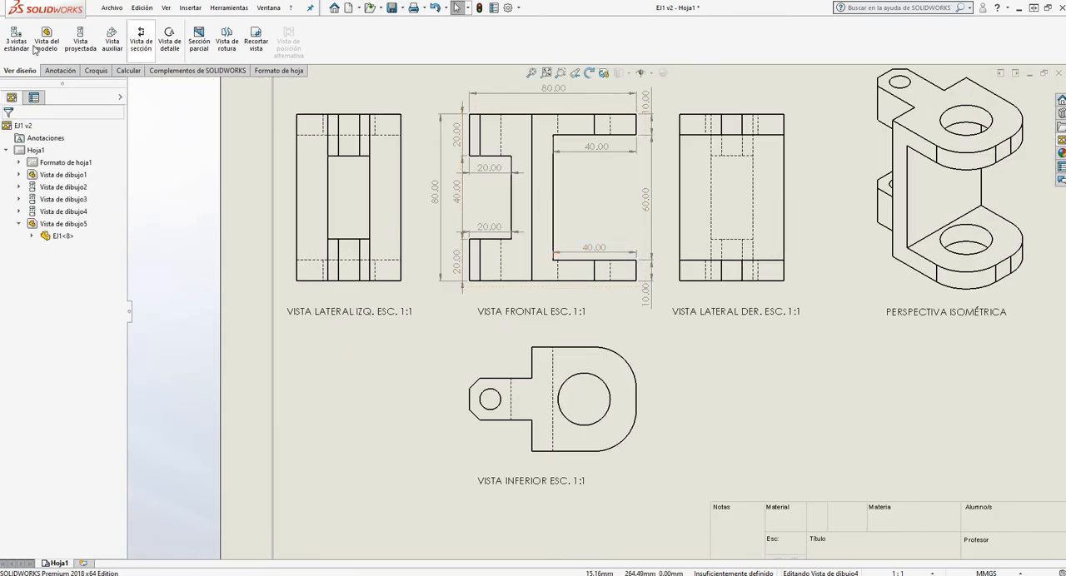
Insert centre marks on the large and small holes of the bottom view with the Centro de círculo command
left_click(59, 70)
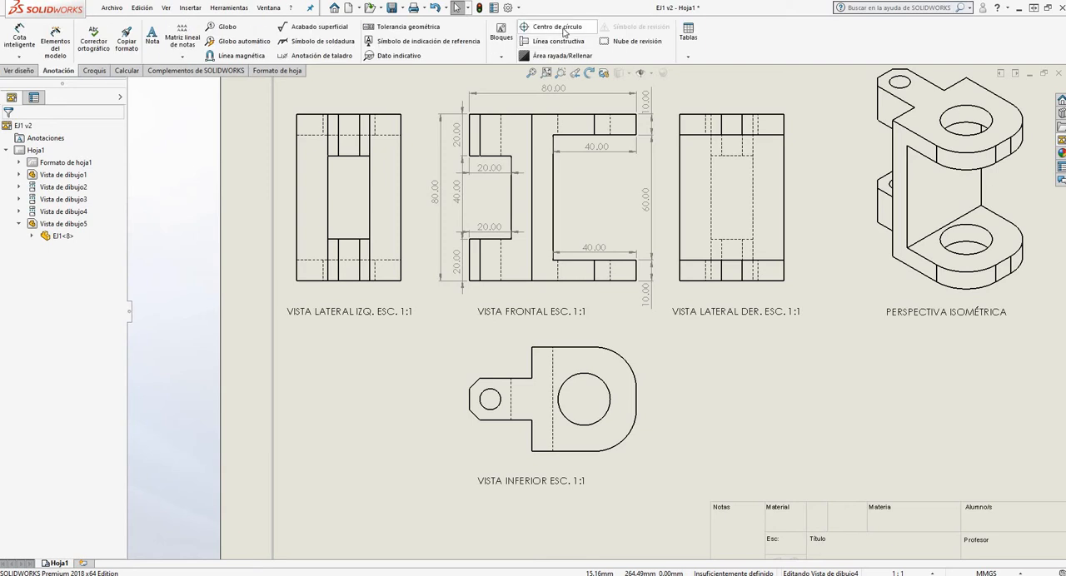
left_click(564, 32)
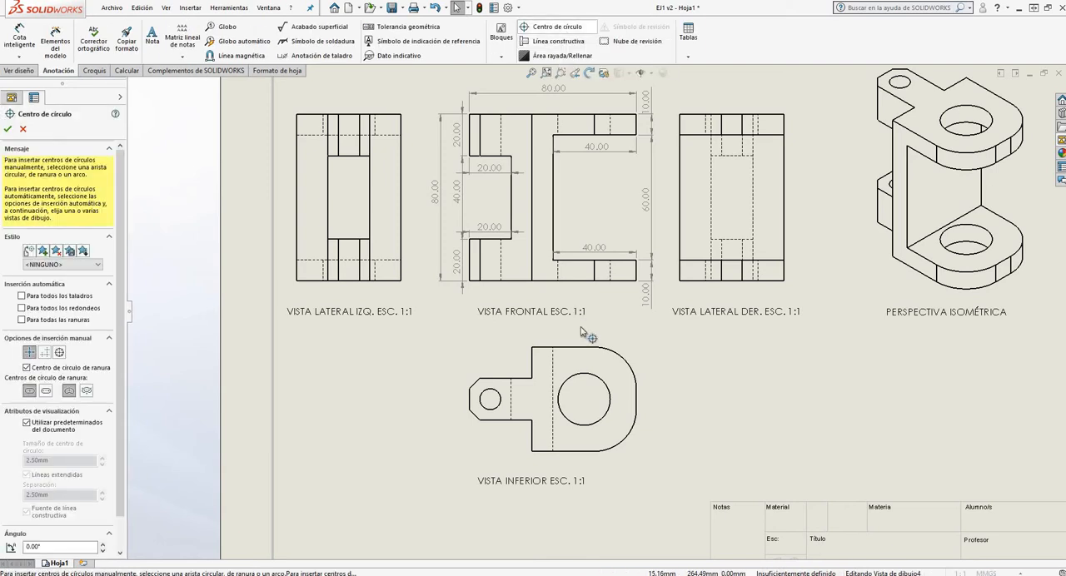
left_click(594, 382)
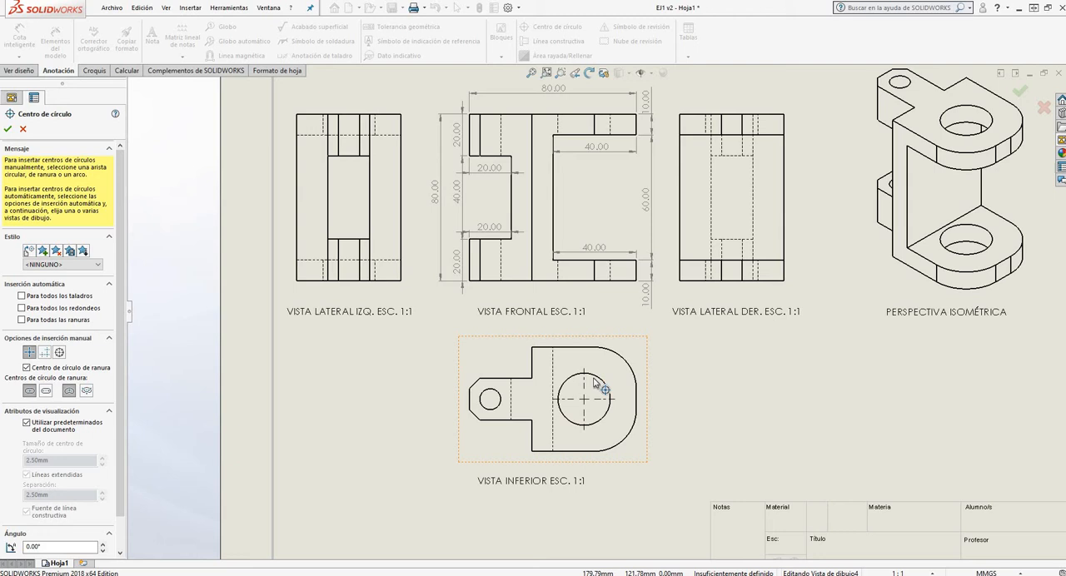
left_click(498, 398)
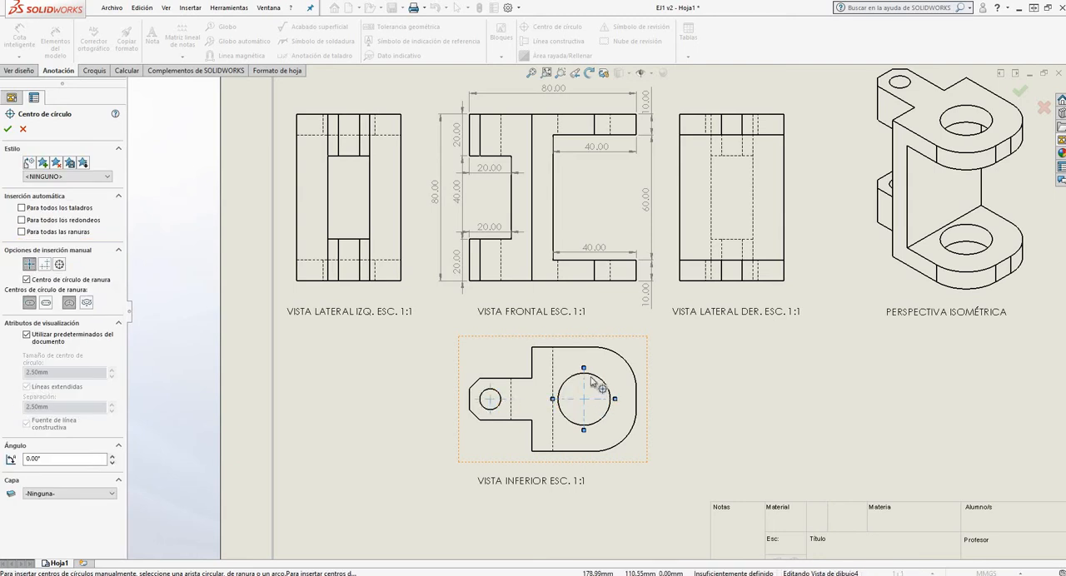
left_click(8, 130)
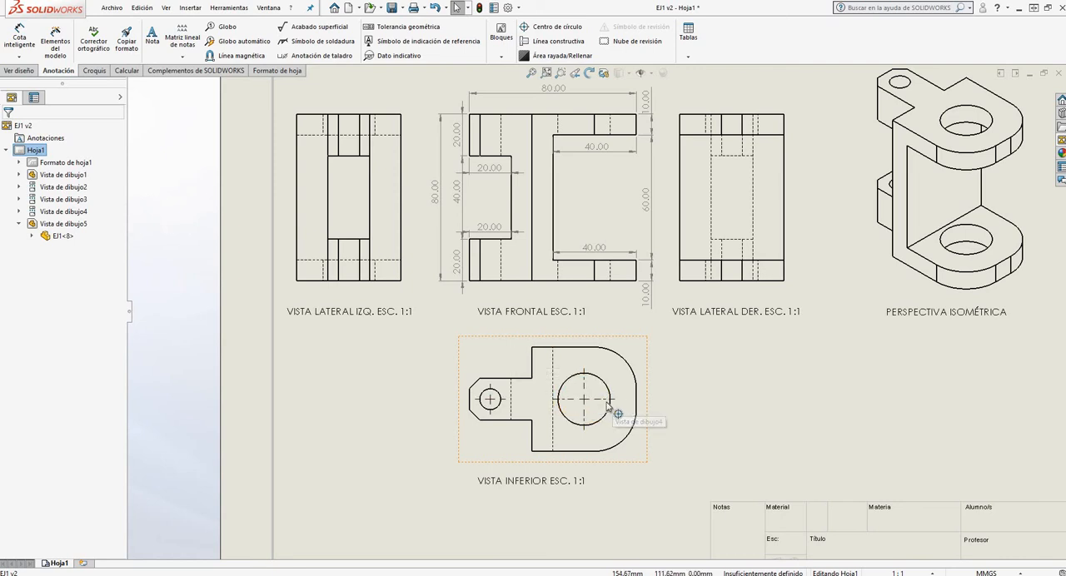
Add a centerline (Línea constructiva) between the large hole's two hidden edges in the front view's upper right arm
scroll(549, 283, "up", 2)
scroll(598, 220, "down", 2)
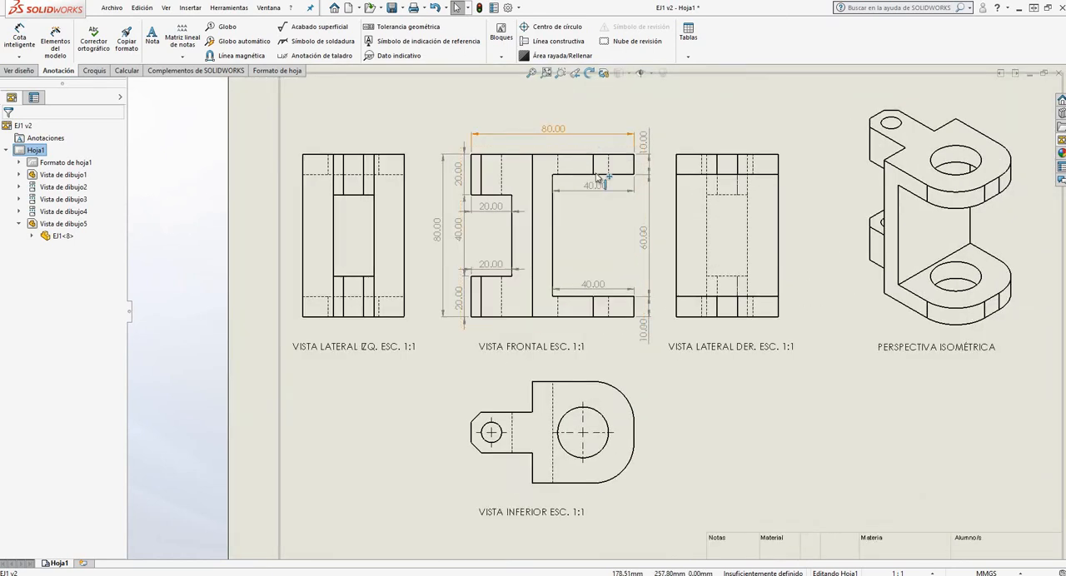
scroll(599, 154, "down", 2)
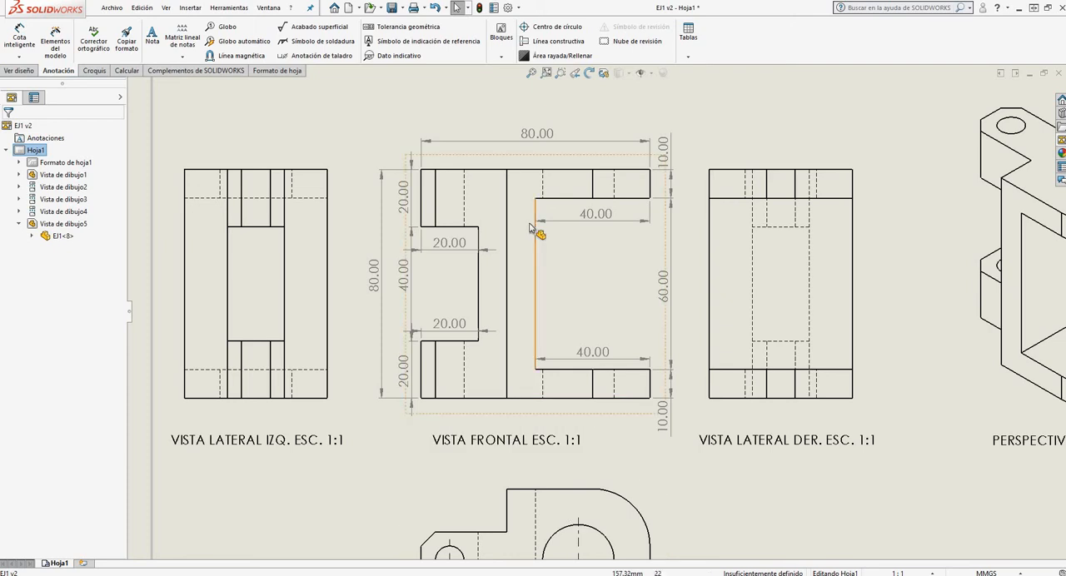
scroll(541, 238, "up", 4)
scroll(573, 272, "down", 2)
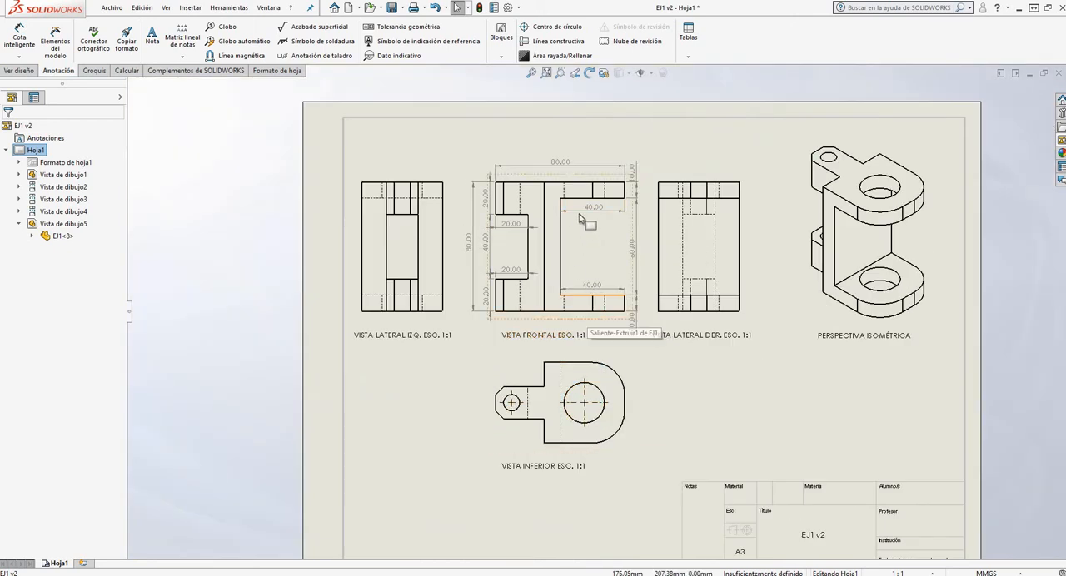
scroll(607, 216, "down", 3)
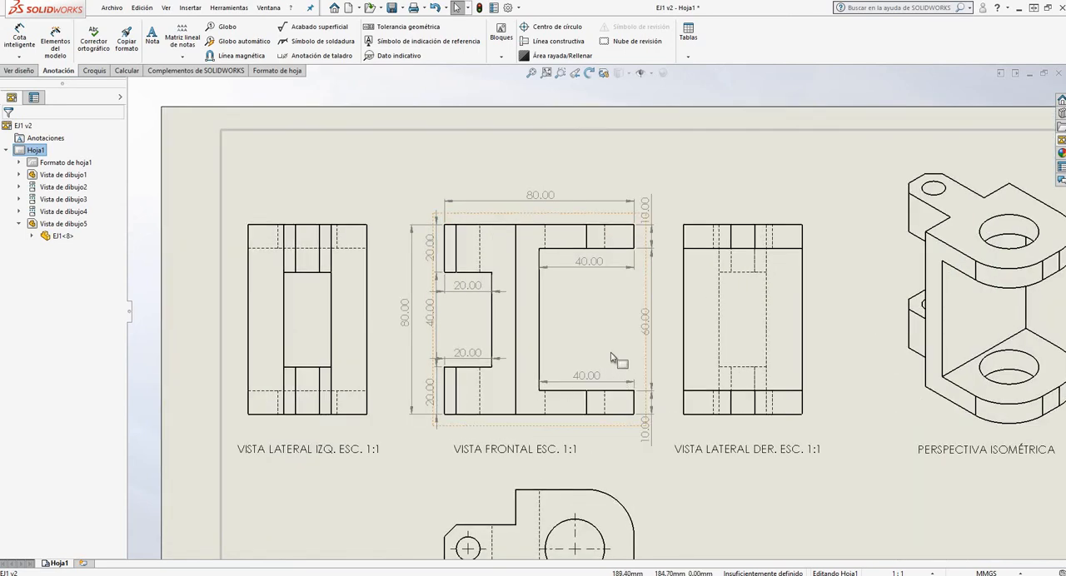
scroll(613, 356, "down", 3)
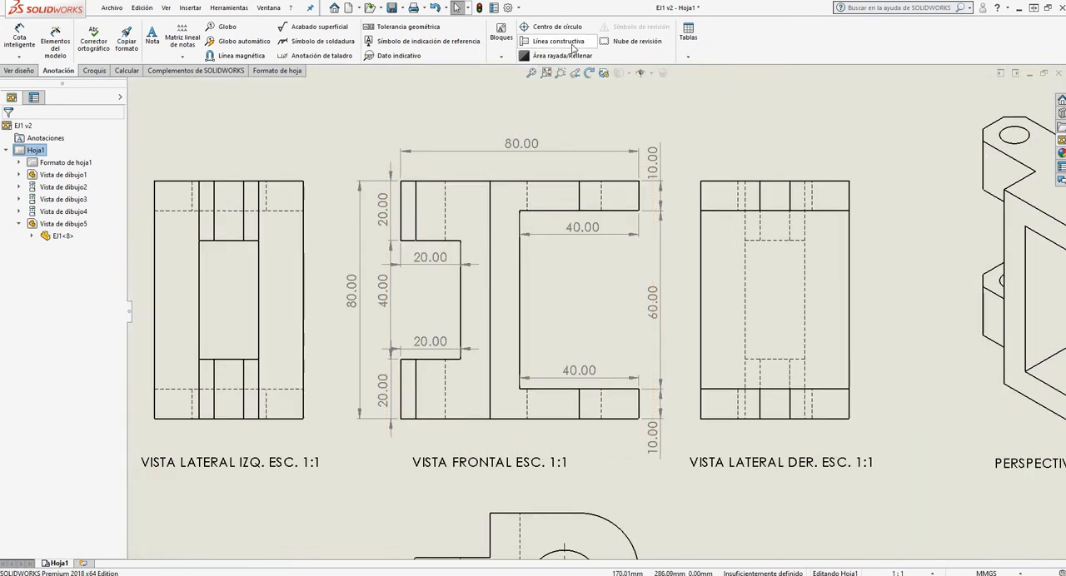
left_click(571, 44)
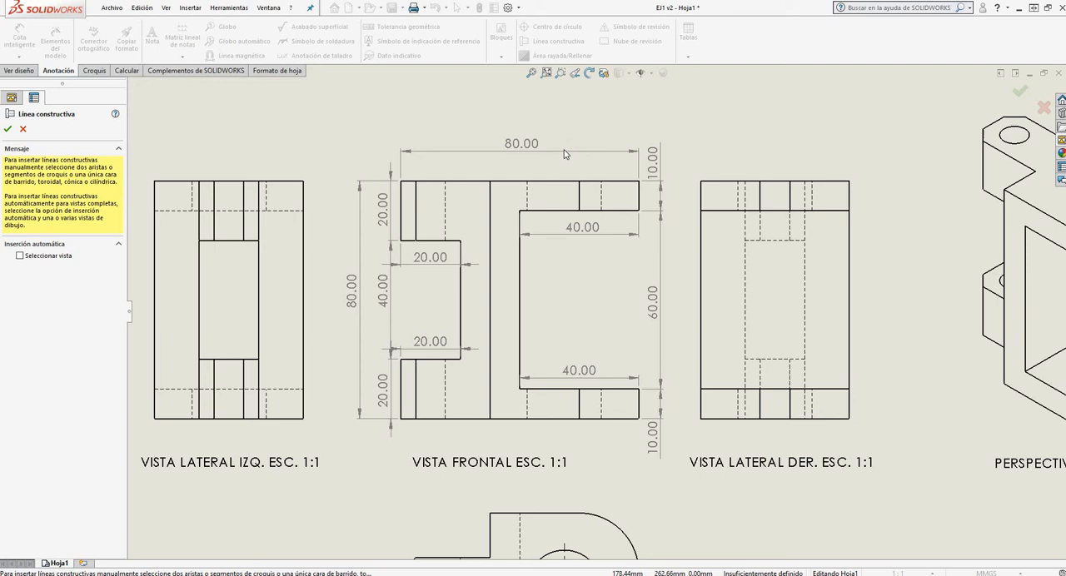
left_click(528, 198)
left_click(602, 200)
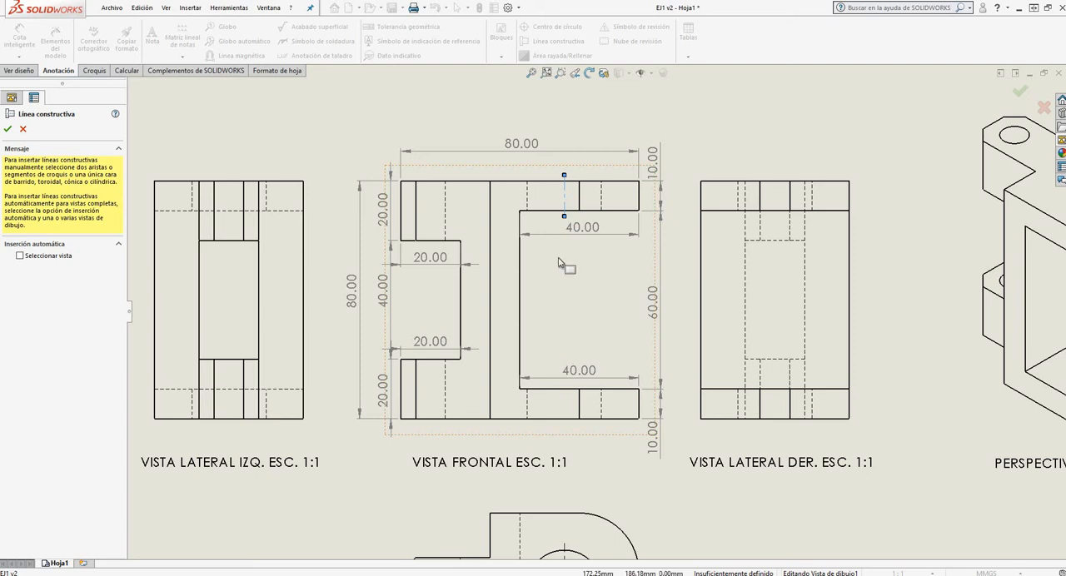
scroll(573, 200, "down", 6)
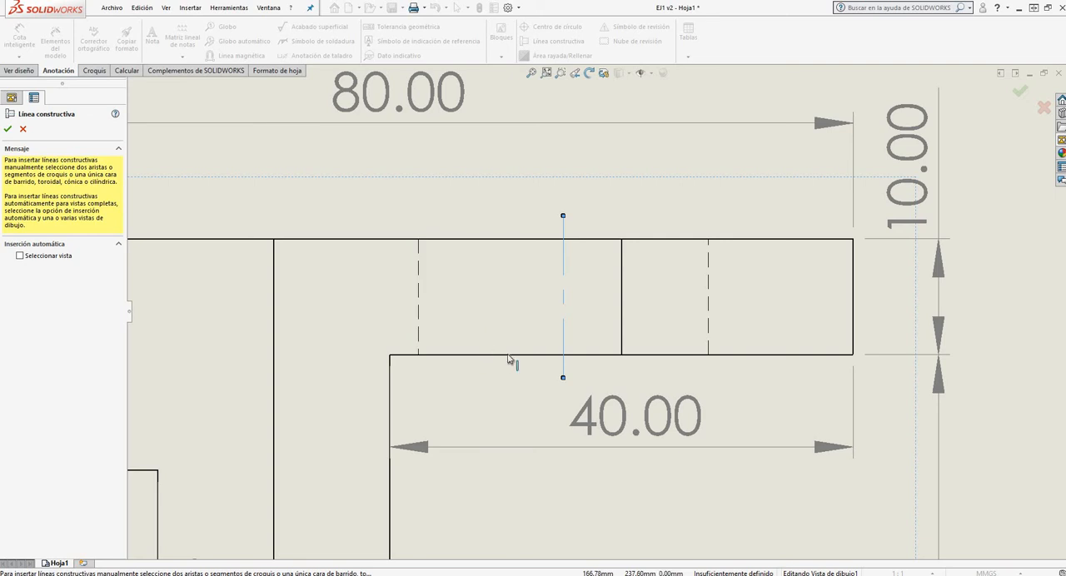
Add a centerline between the large hole's two hidden edges in the front view's lower right arm
scroll(587, 220, "up", 5)
scroll(583, 224, "down", 2)
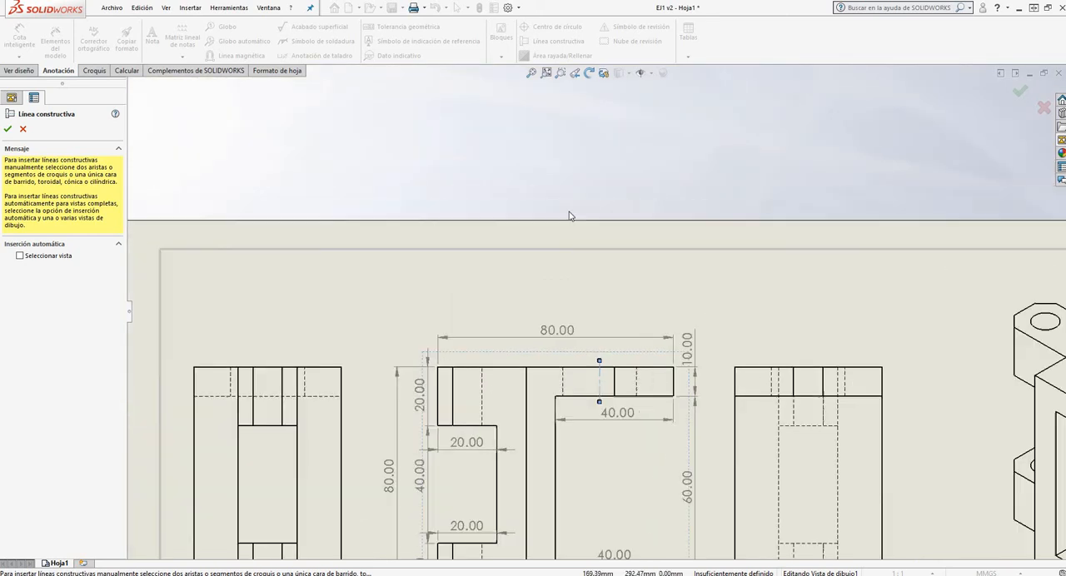
scroll(614, 433, "up", 4)
scroll(549, 316, "down", 6)
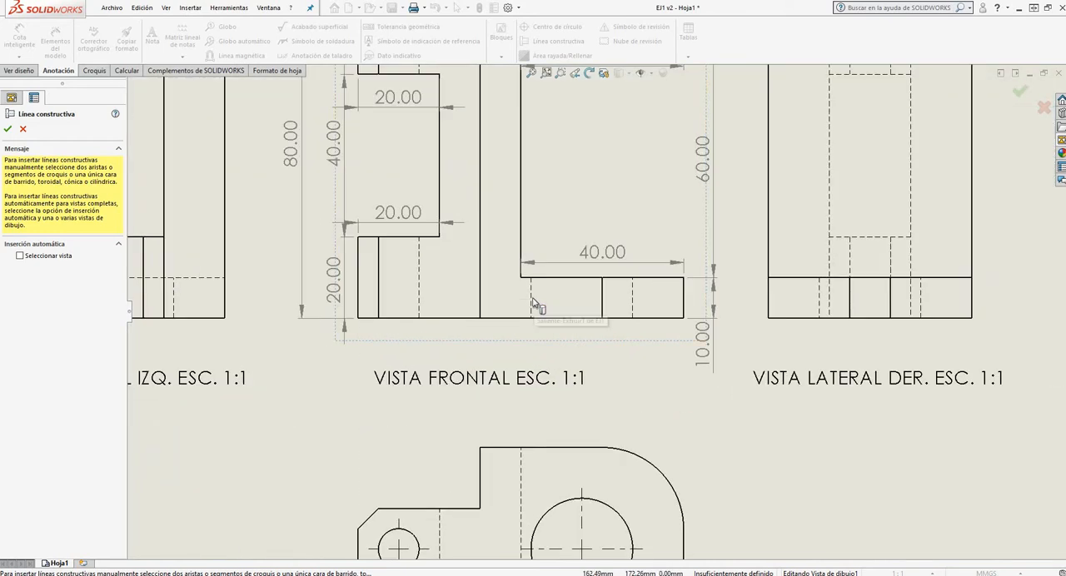
left_click(531, 303)
left_click(633, 293)
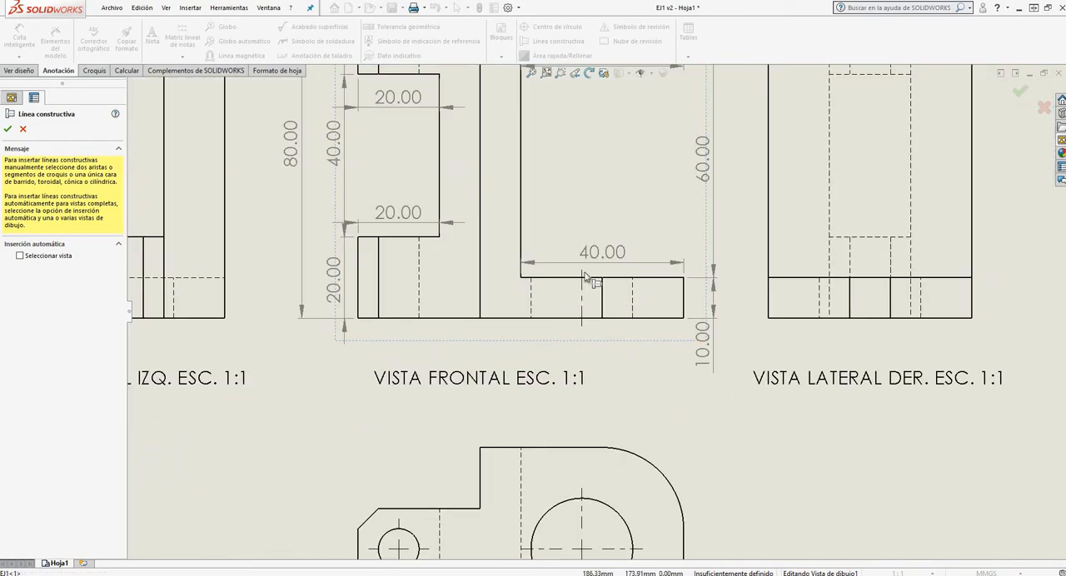
scroll(678, 331, "up", 5)
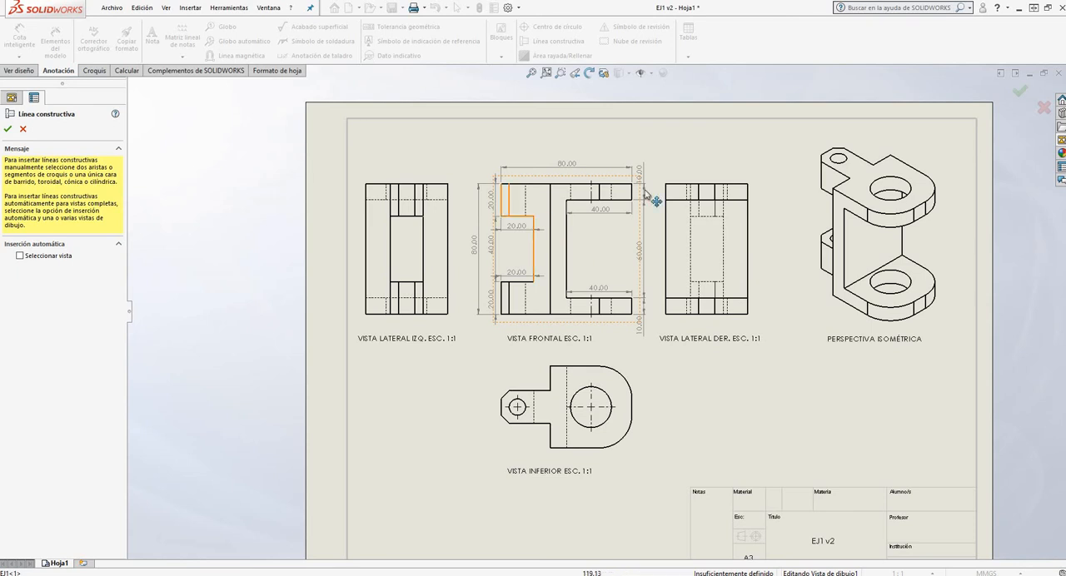
Add centerlines for the small holes in the front view's lower and upper left arms, between each arm's inner solid edge and hidden edge
scroll(597, 206, "up", 2)
scroll(602, 330, "down", 2)
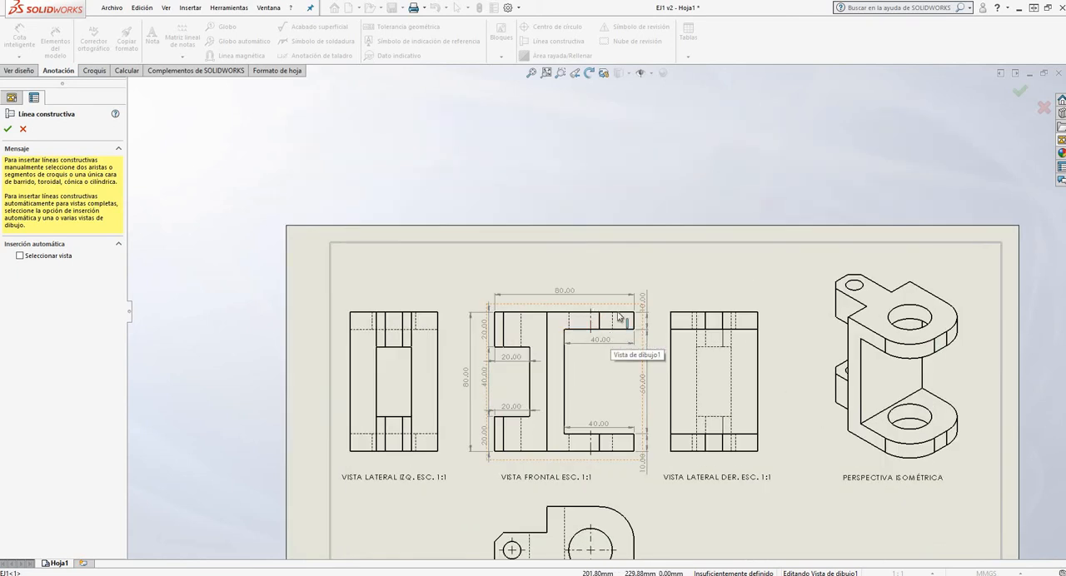
scroll(599, 312, "up", 2)
scroll(453, 340, "down", 2)
scroll(510, 333, "down", 2)
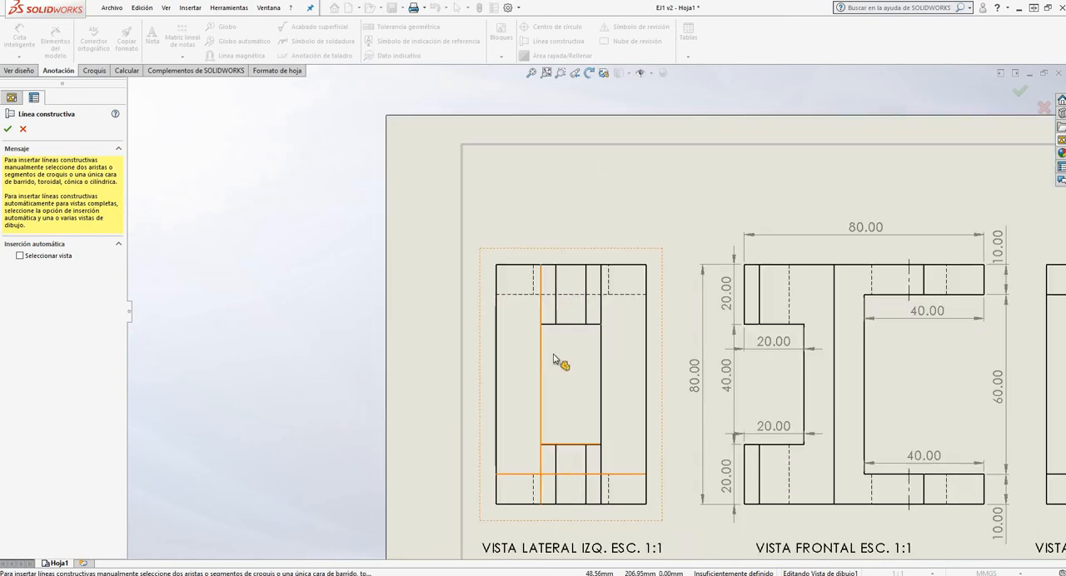
scroll(616, 392, "up", 3)
scroll(685, 372, "down", 1)
scroll(682, 369, "down", 3)
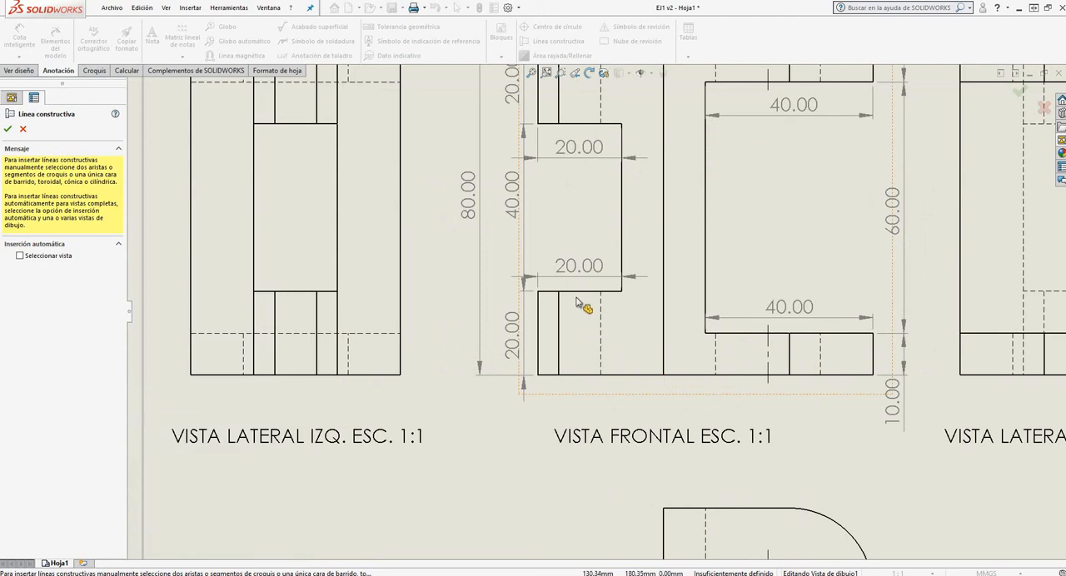
left_click(561, 323)
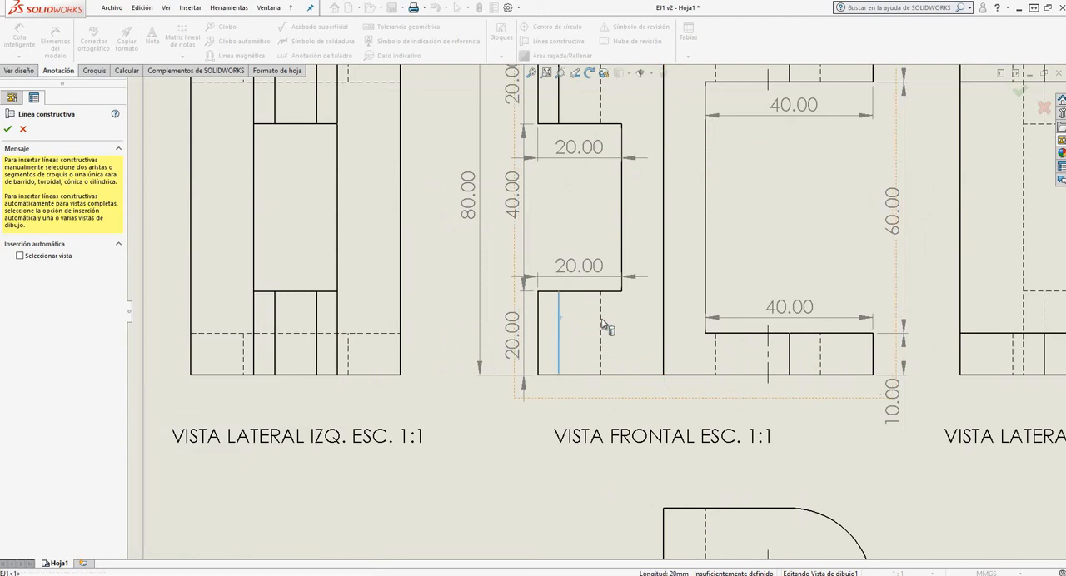
scroll(585, 358, "up", 2)
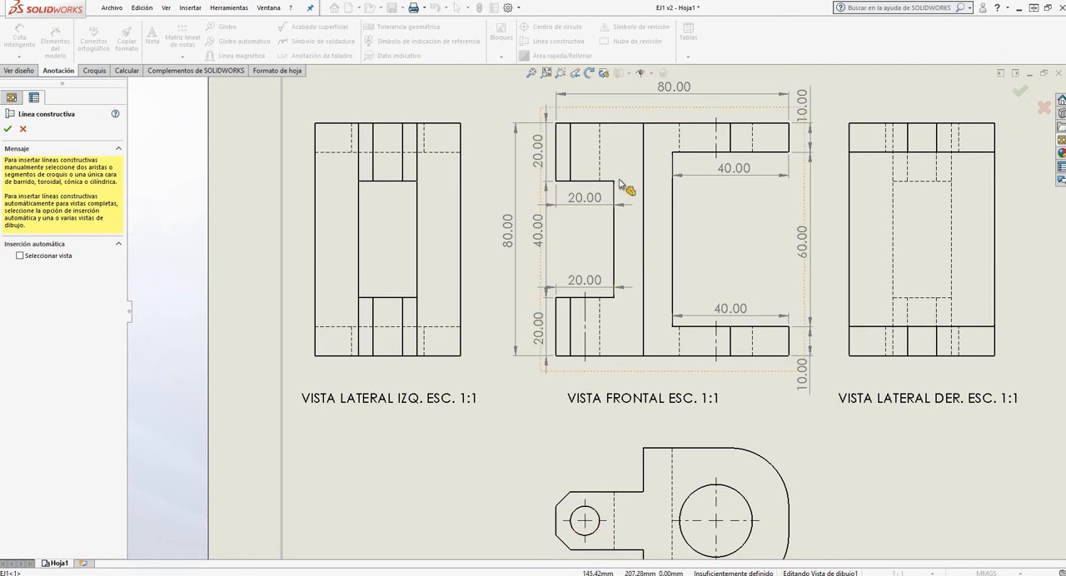
left_click(572, 152)
left_click(599, 154)
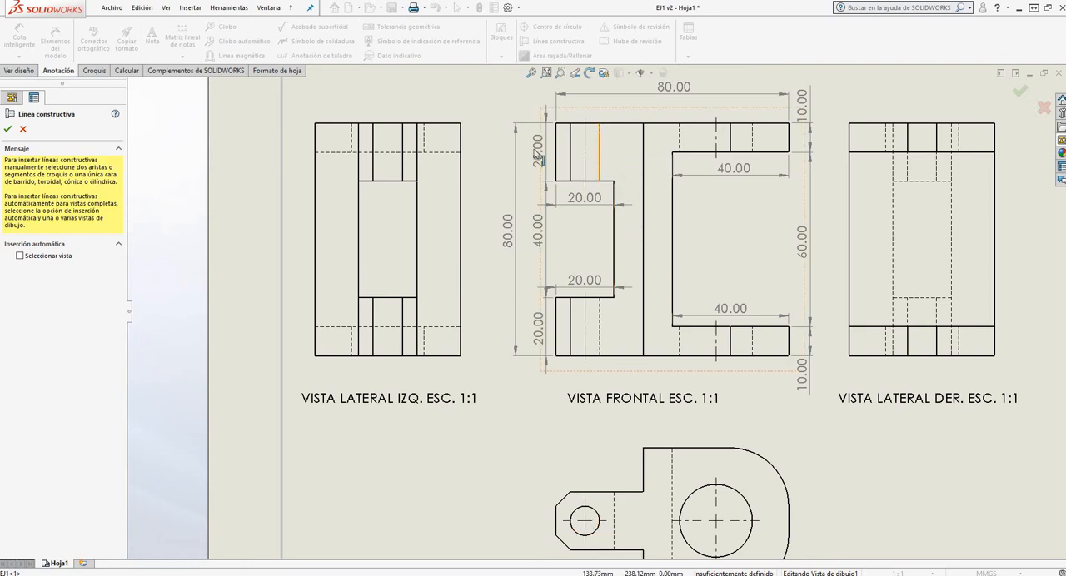
Add centerlines between the inner vertical edges of the upper and lower lugs in the left side view (VISTA LATERAL IZQ.)
left_click(404, 170)
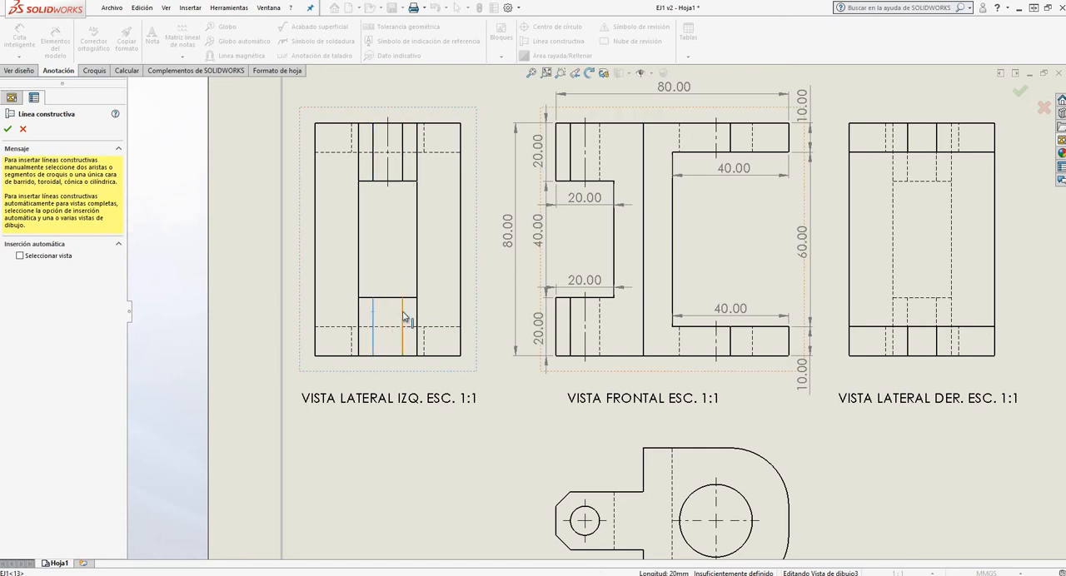
left_click(404, 317)
Add centerlines between the small holes' inner vertical edges at the upper and lower ends of the right side view (VISTA LATERAL DER.)
scroll(419, 232, "up", 3)
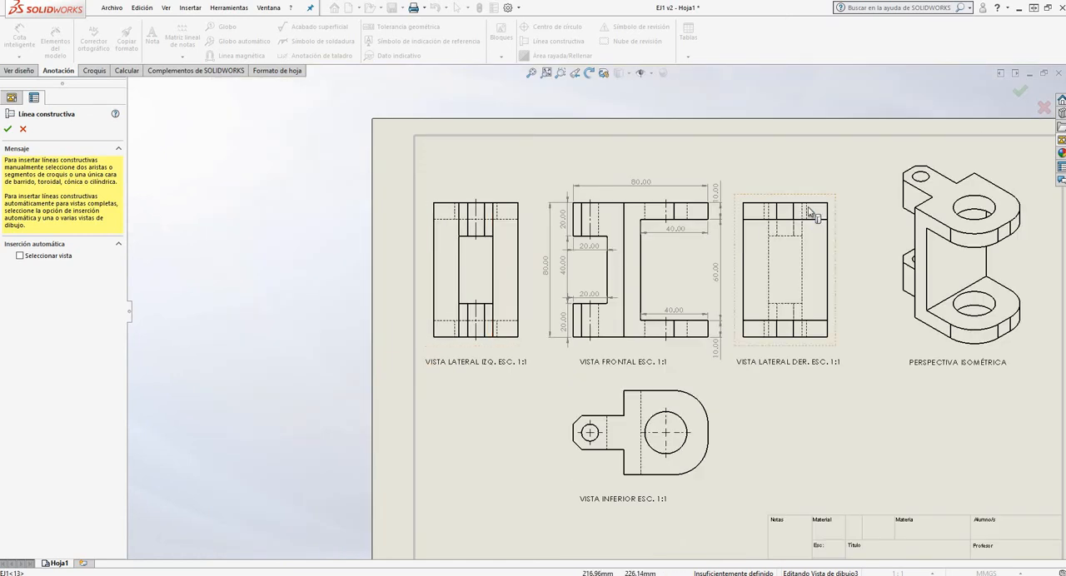
scroll(811, 214, "down", 4)
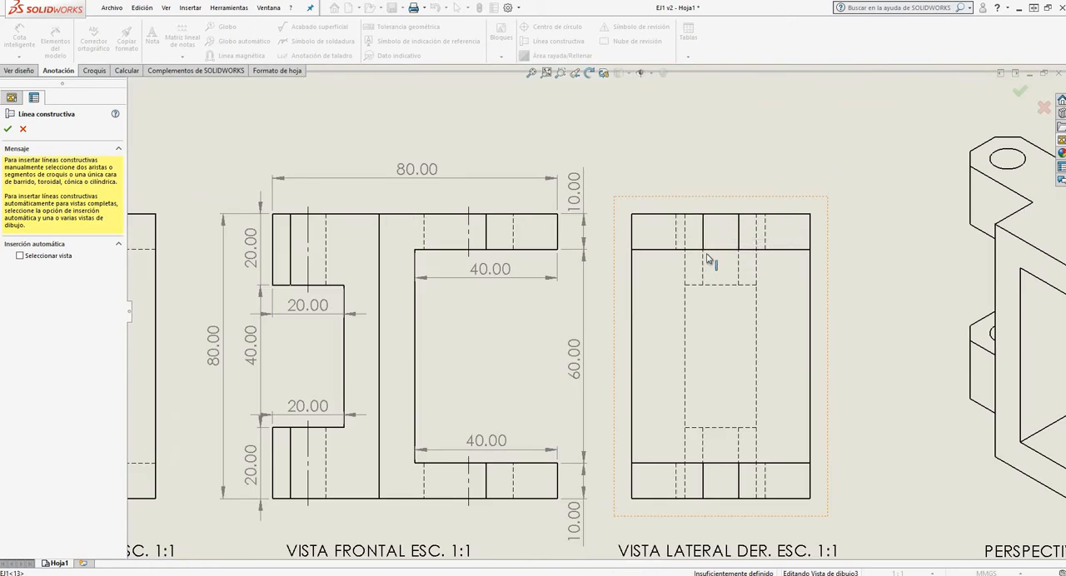
left_click(704, 265)
left_click(735, 314)
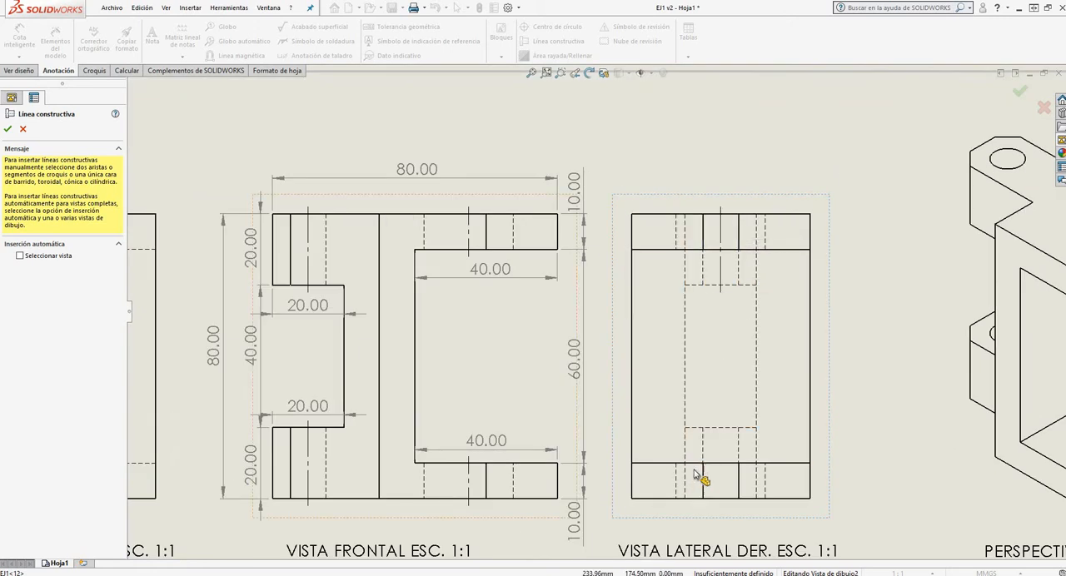
left_click(705, 454)
left_click(739, 452)
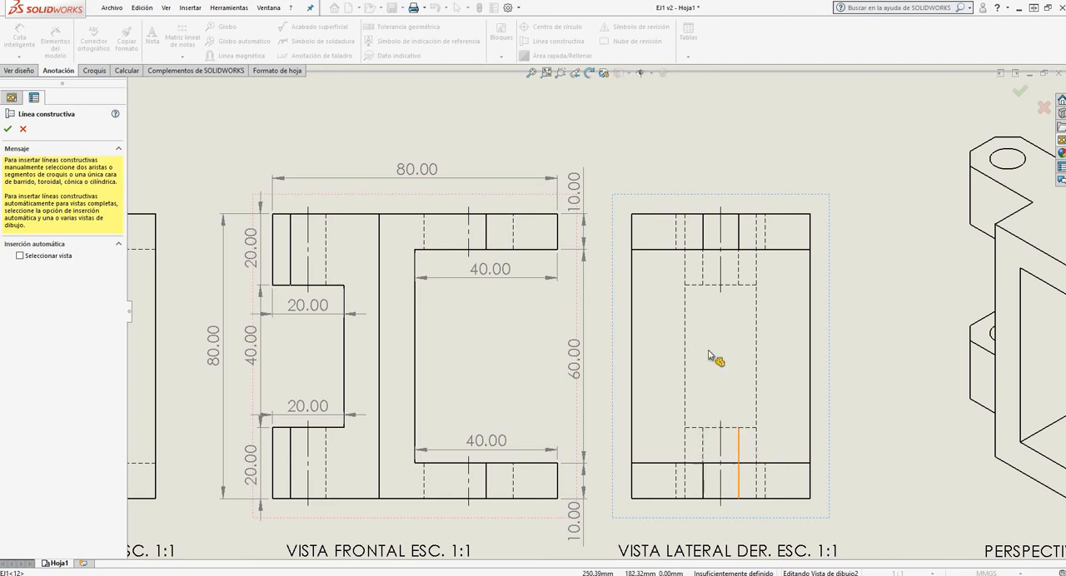
scroll(666, 279, "up", 4)
scroll(618, 266, "down", 3)
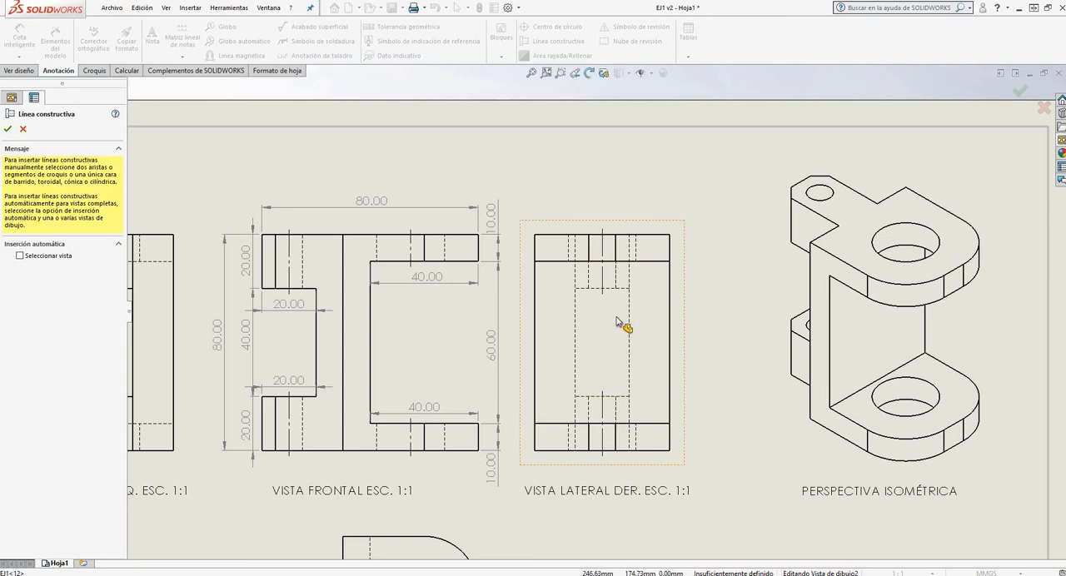
key("f")
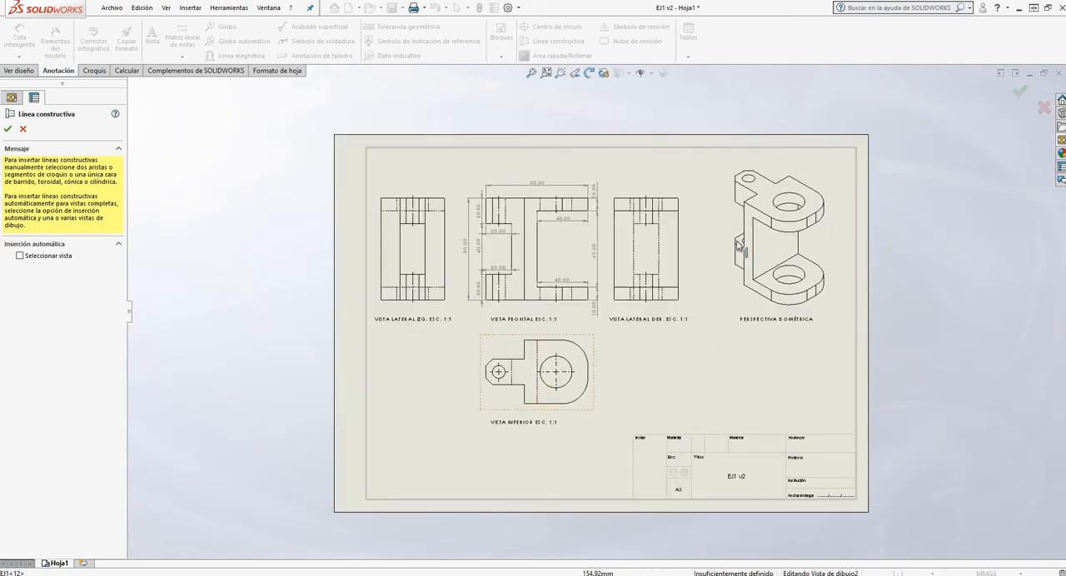
scroll(828, 204, "down", 3)
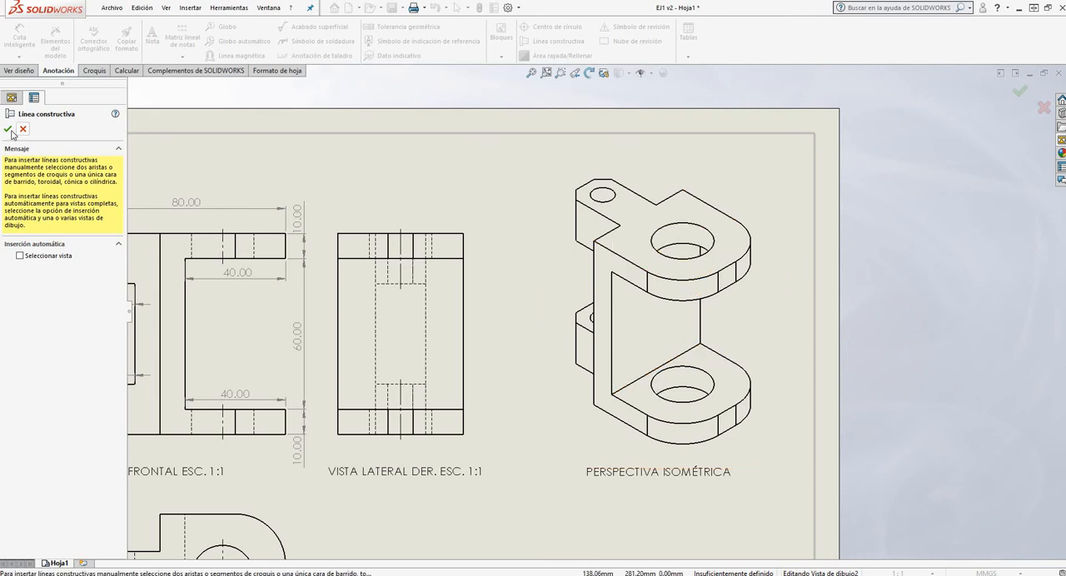
left_click(491, 185)
scroll(730, 175, "up", 3)
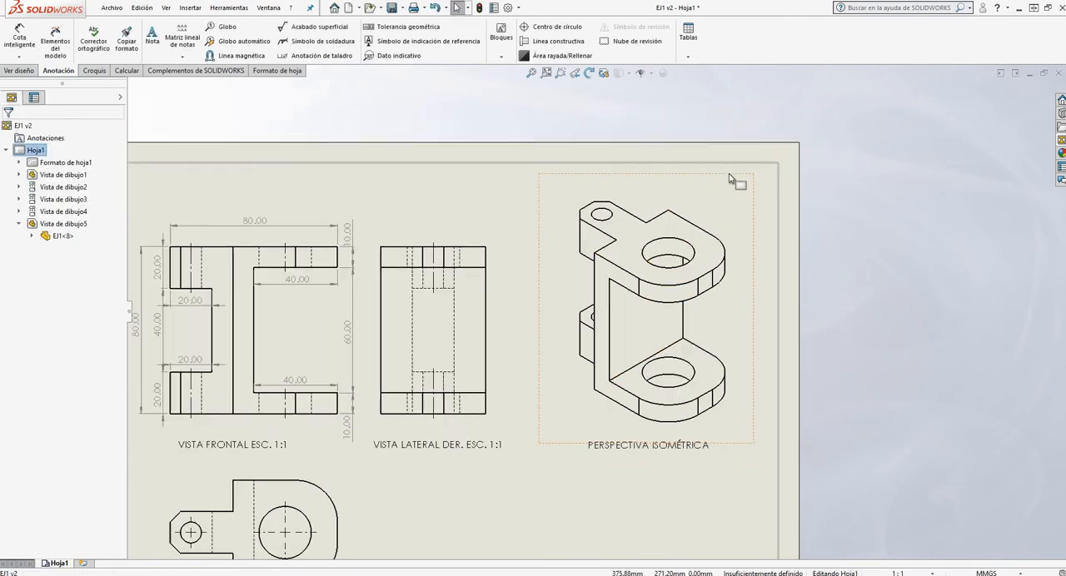
Dimension the horizontal distance from the front view's upper right corner to the large hole's centerline, placing it between the outline and the overall width dimension
scroll(304, 337, "down", 4)
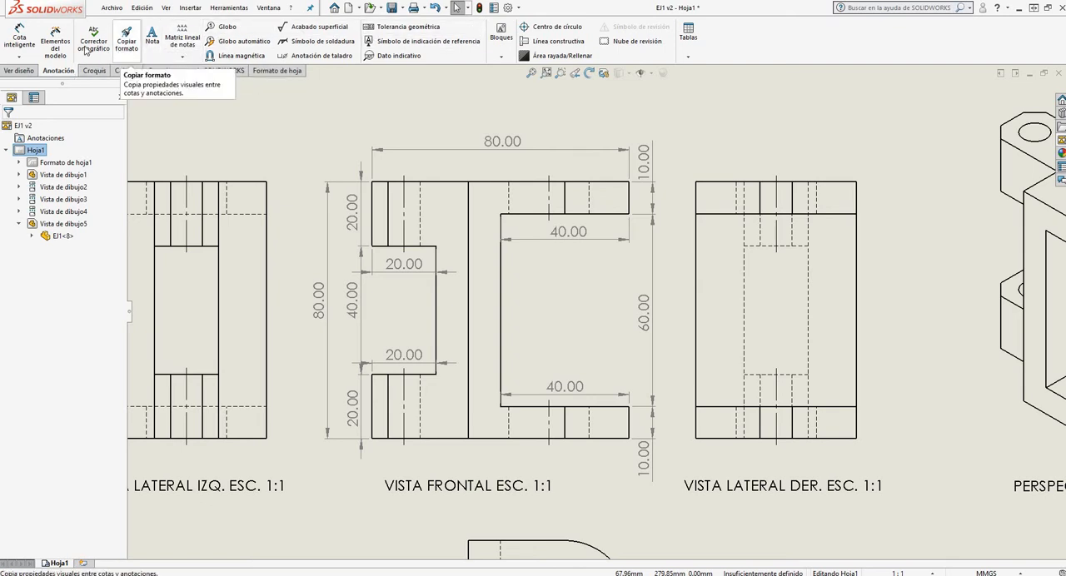
left_click(31, 71)
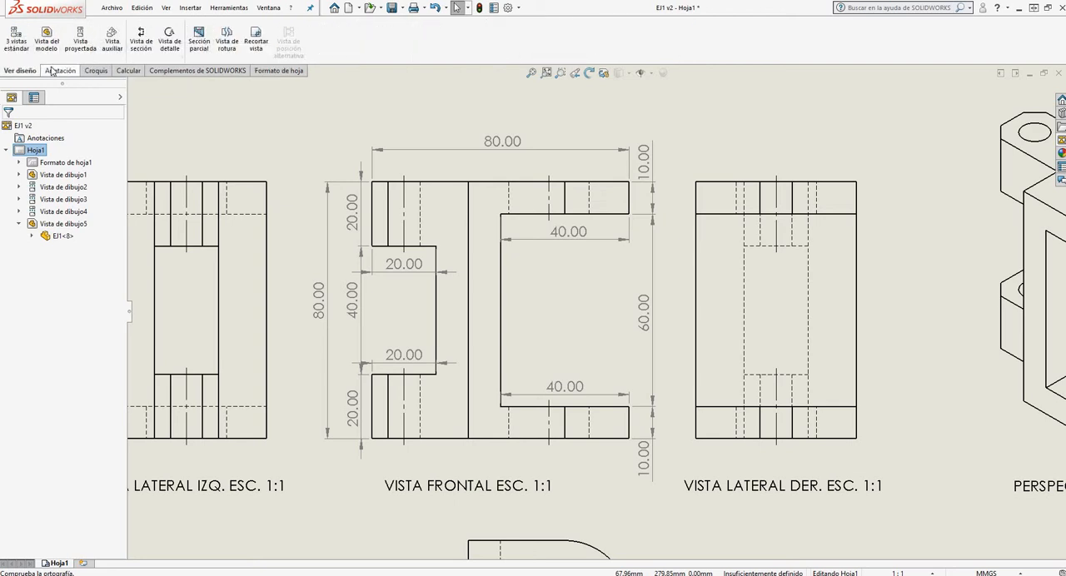
left_click(52, 70)
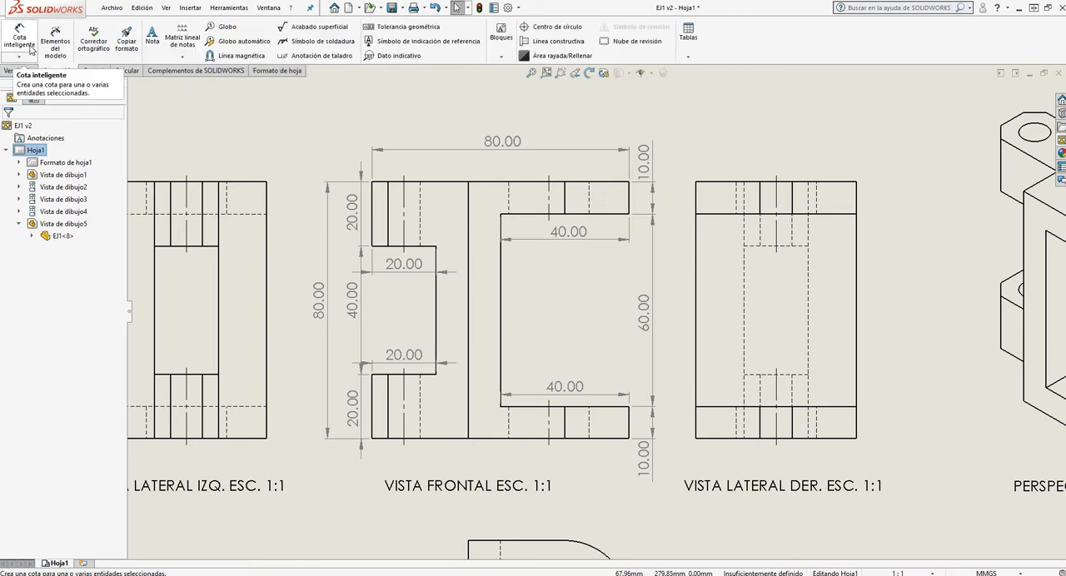
left_click(29, 47)
scroll(591, 299, "up", 3)
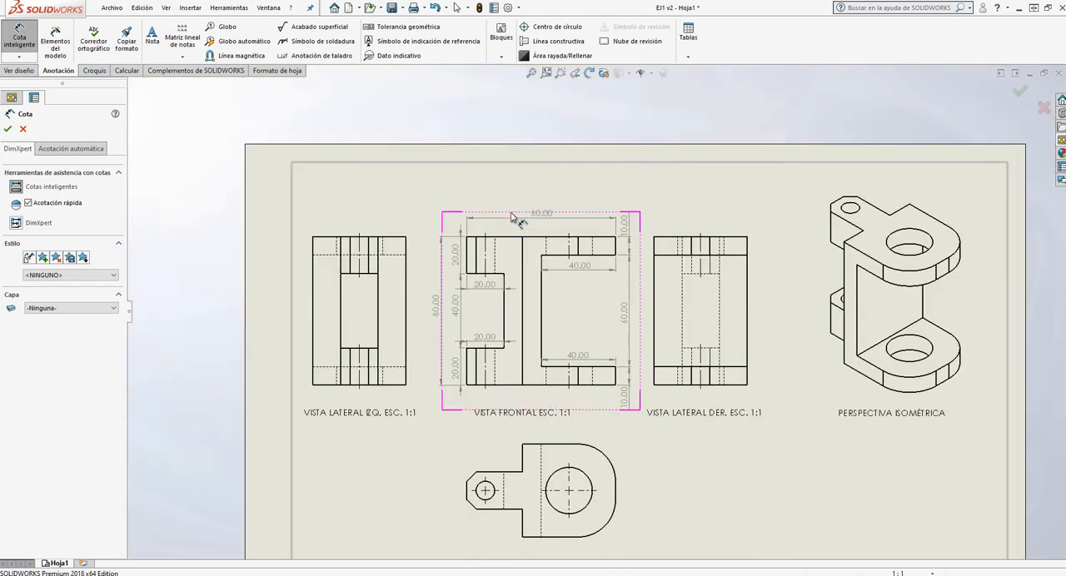
scroll(579, 266, "down", 3)
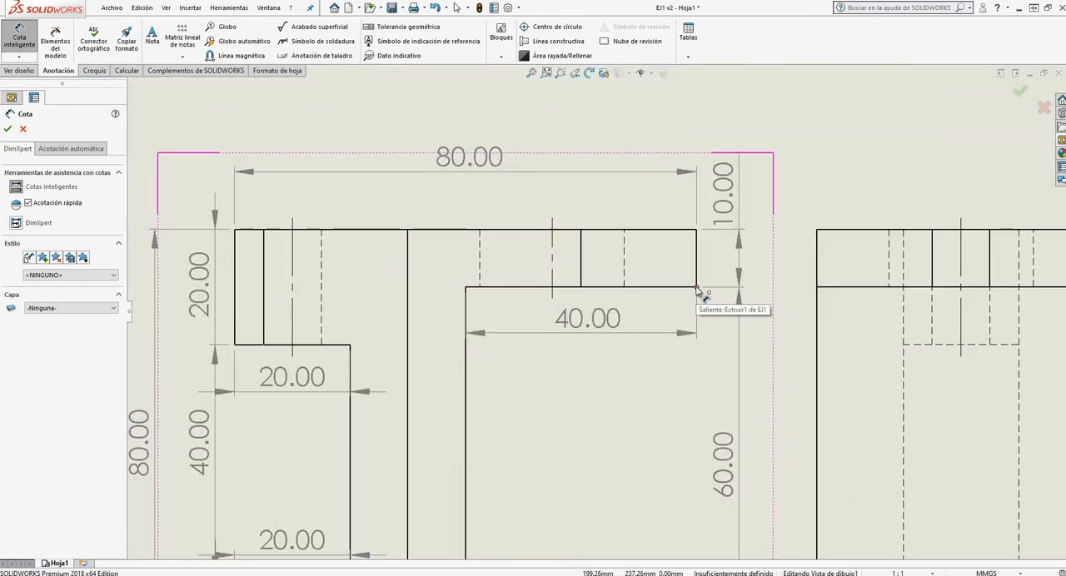
left_click(697, 230)
left_click(553, 239)
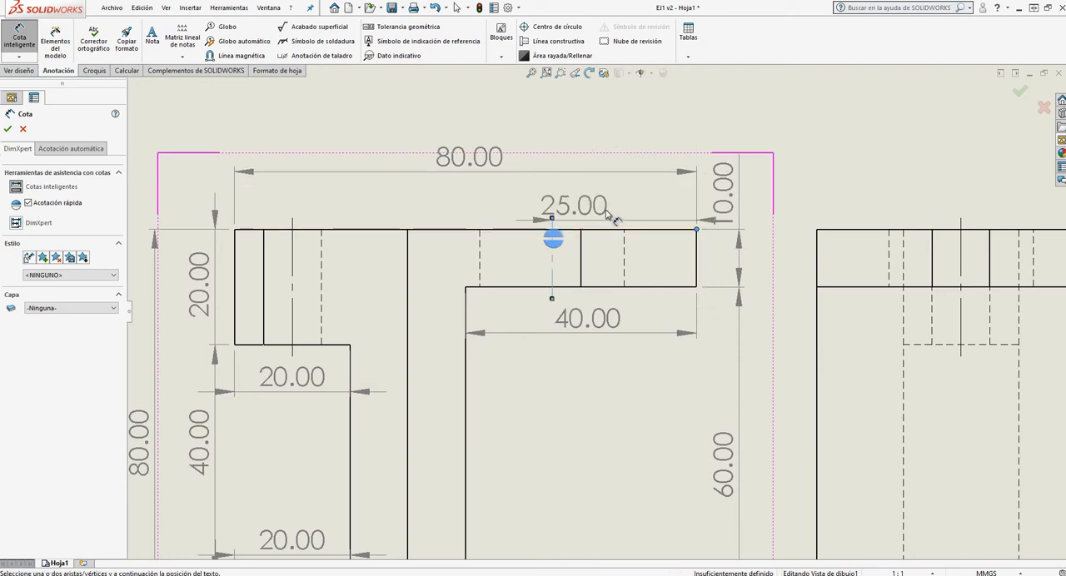
left_click(621, 218)
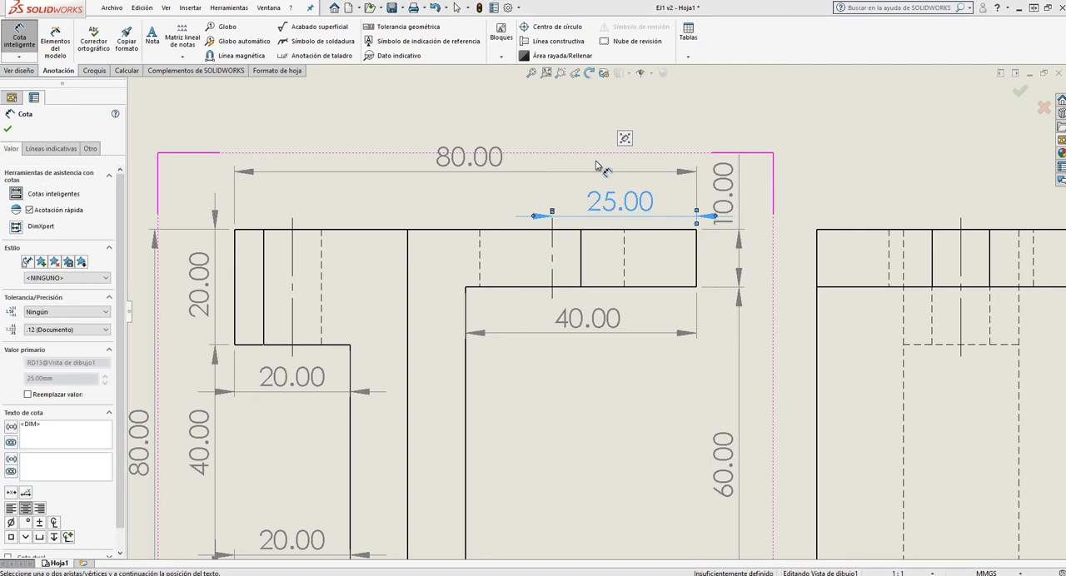
Dimension the horizontal distance from the front view's lower right corner to the large hole's centerline, placing it below the outline
scroll(599, 209, "down", 4)
scroll(607, 428, "down", 2)
scroll(607, 422, "up", 6)
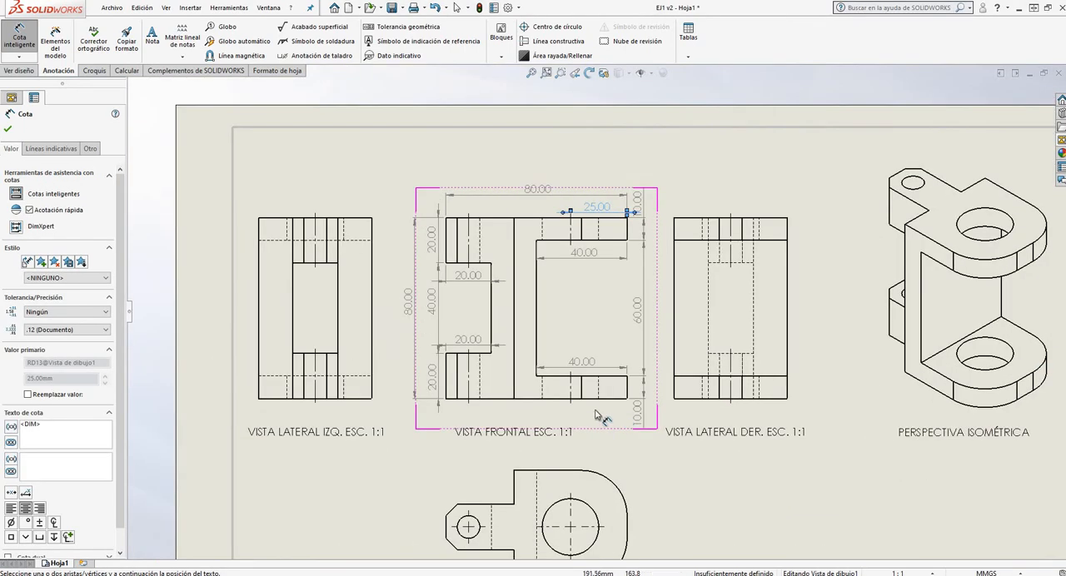
left_click(680, 325)
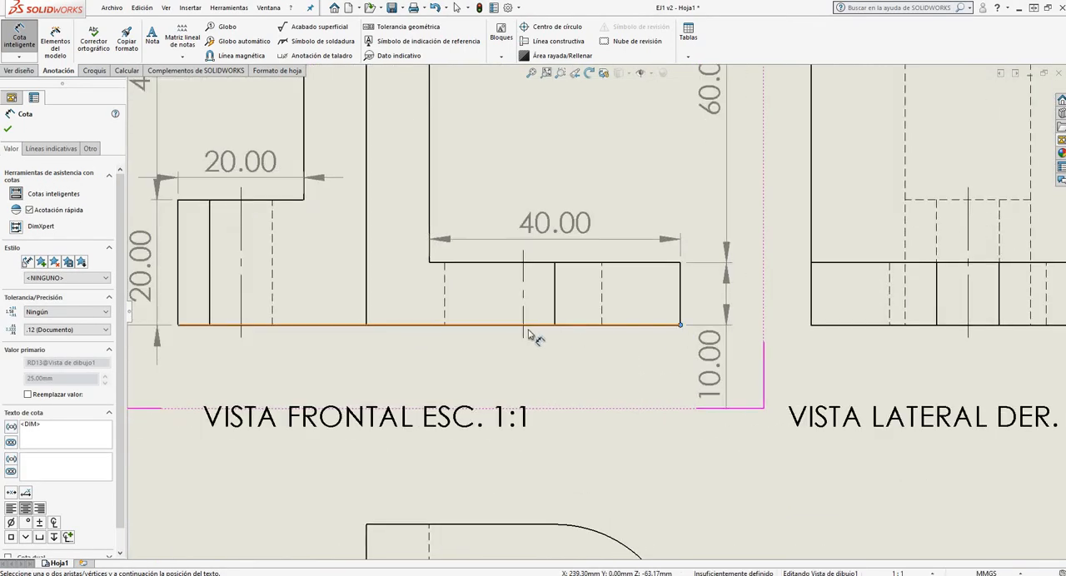
left_click(524, 326)
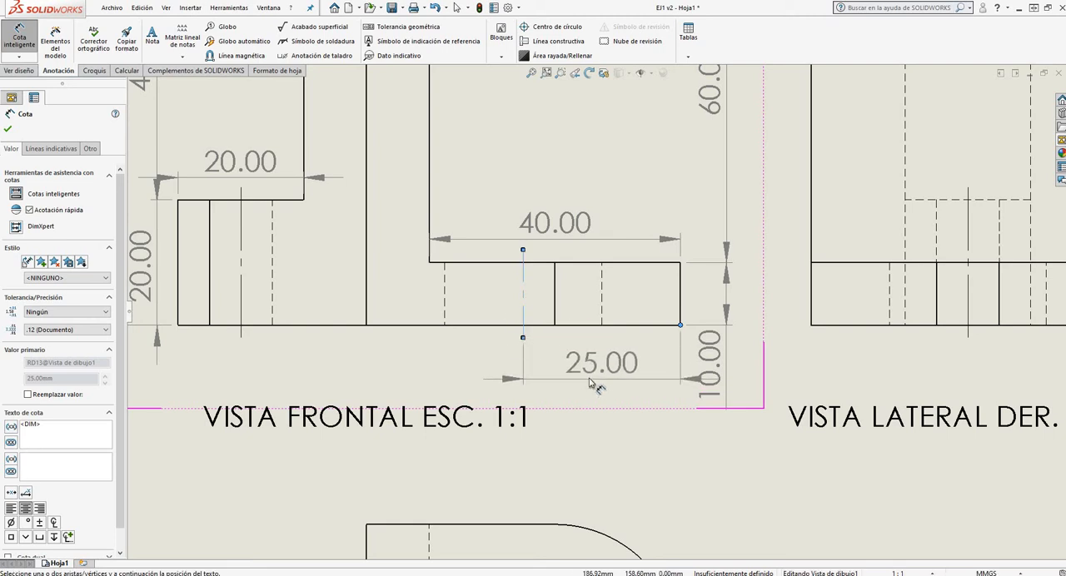
left_click(598, 375)
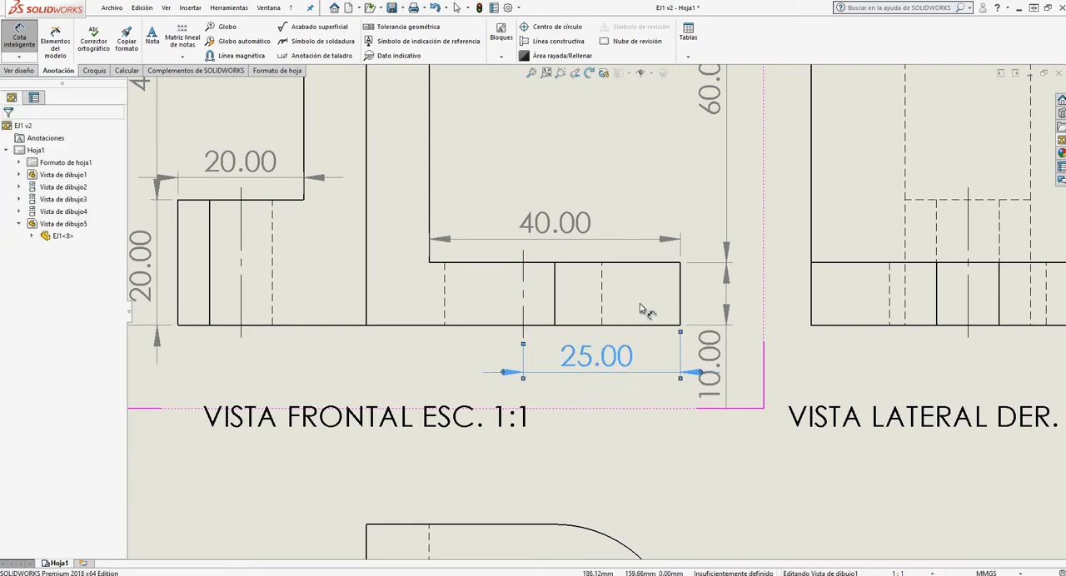
Dimension the horizontal distance from the front view's upper left corner to the small hole's centerline, placing it just above the outline
scroll(551, 279, "down", 3)
scroll(550, 279, "down", 5)
scroll(599, 258, "up", 4)
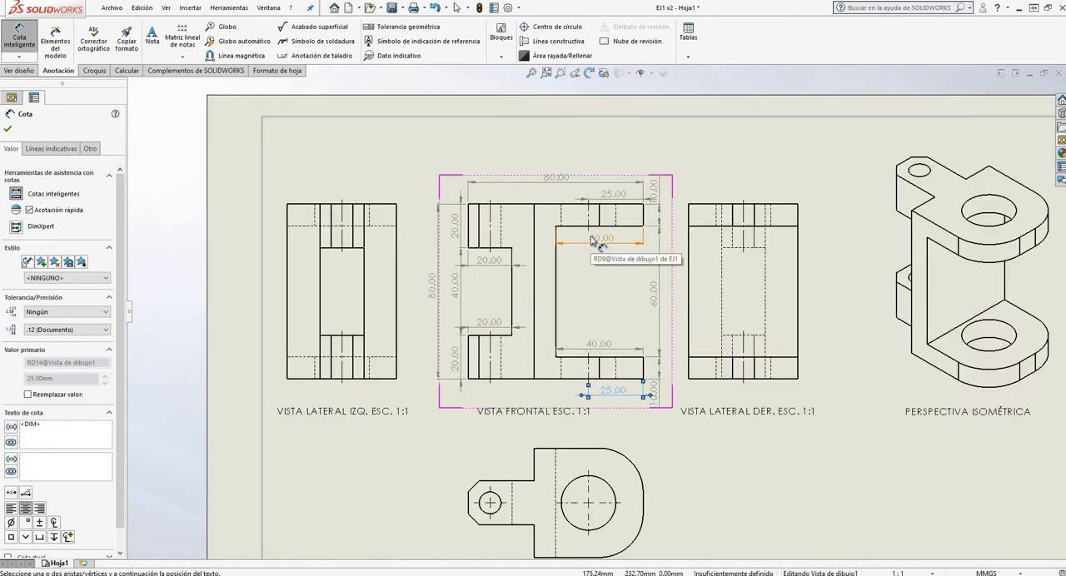
scroll(506, 233, "down", 2)
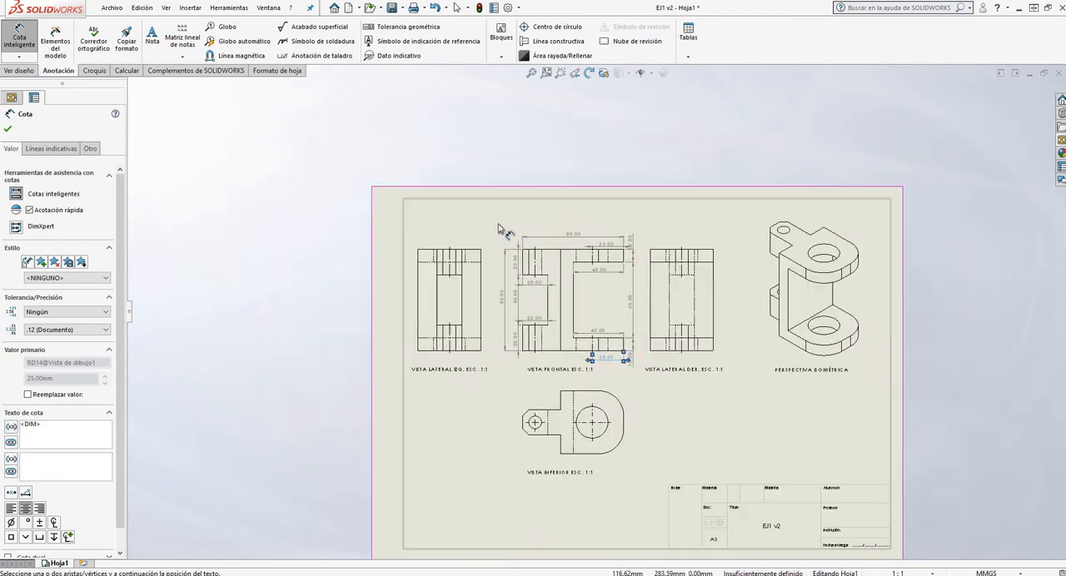
scroll(526, 271, "up", 1)
scroll(527, 271, "up", 3)
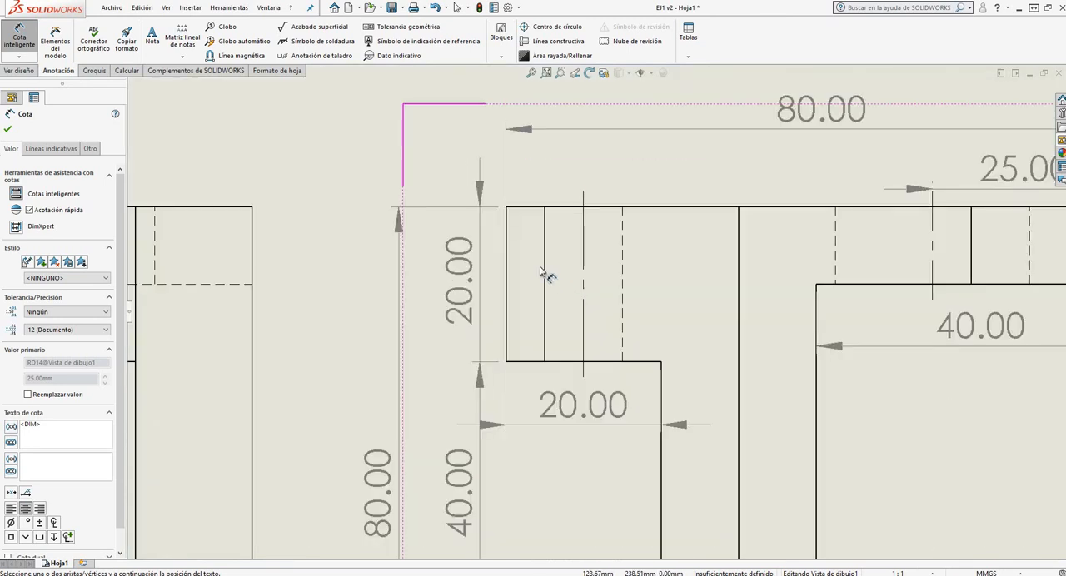
left_click(505, 207)
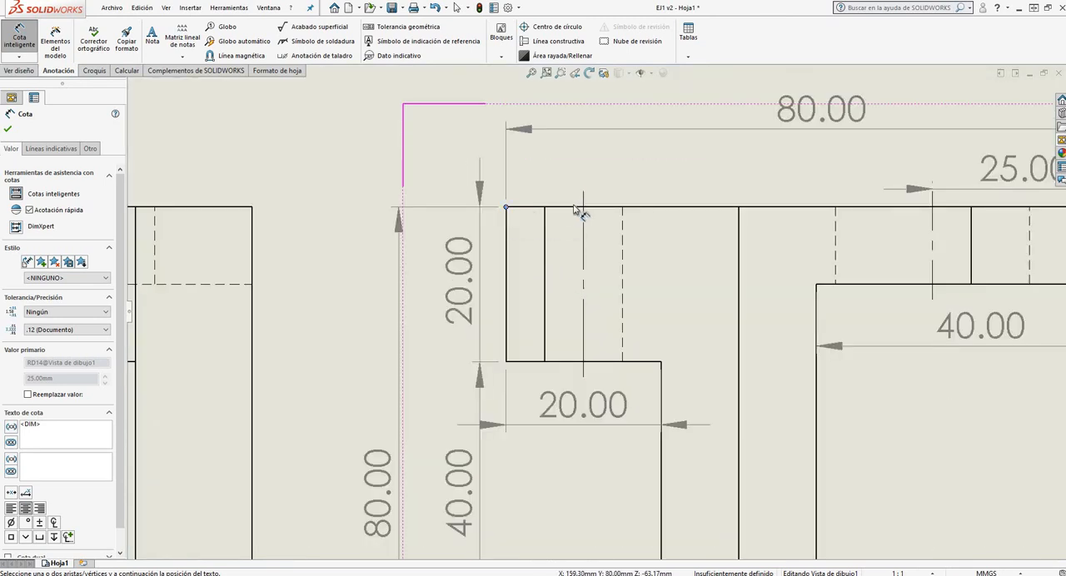
left_click(583, 214)
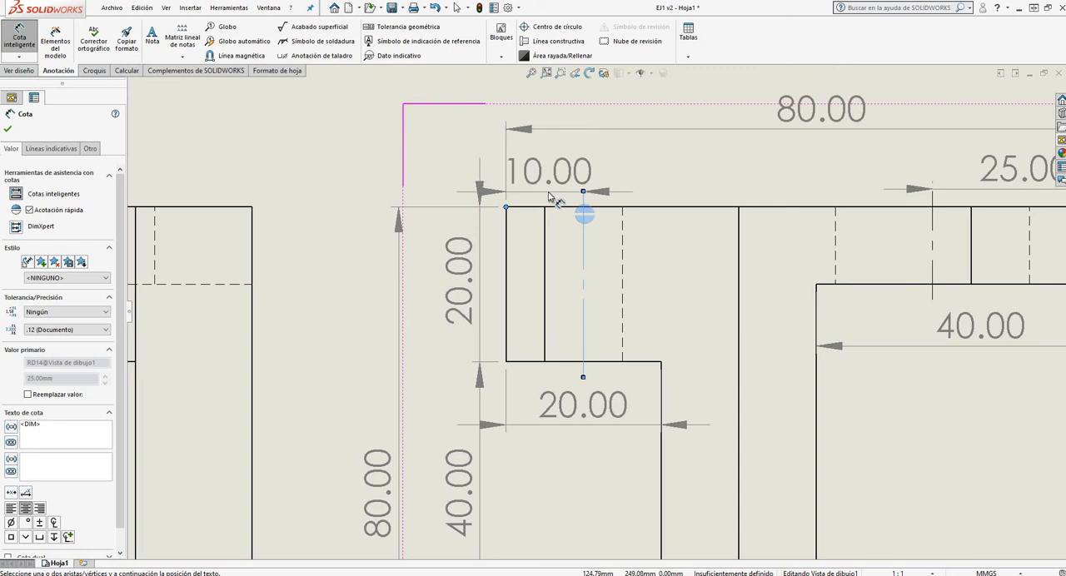
left_click(549, 196)
Dimension the horizontal distance from the front view's lower left corner to the small hole's centerline, aligned with the large hole's dimension below the outline
scroll(561, 333, "down", 5)
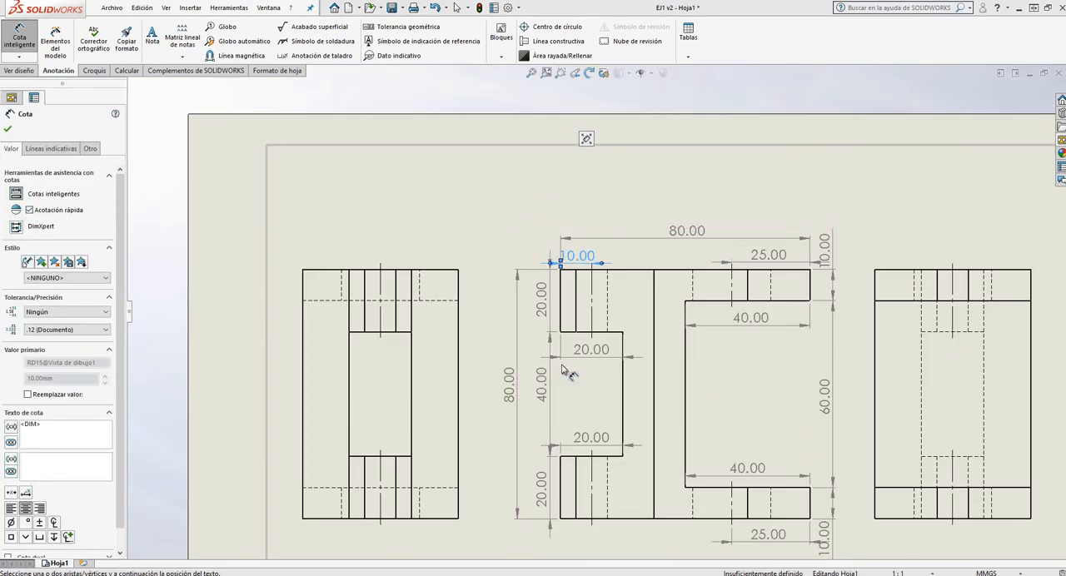
scroll(586, 510, "up", 2)
scroll(586, 517, "up", 1)
scroll(544, 198, "down", 4)
scroll(640, 355, "up", 5)
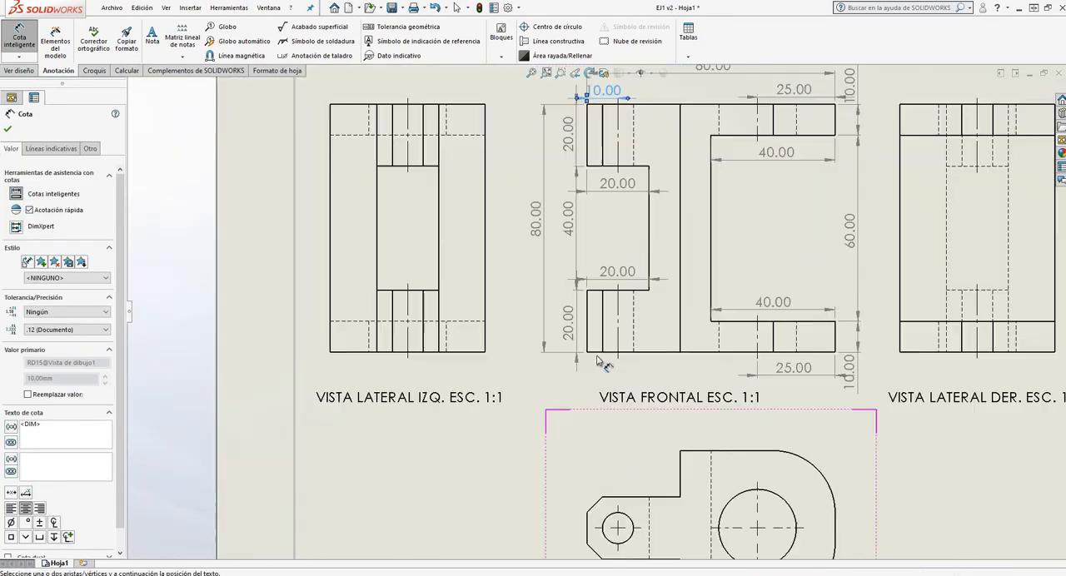
scroll(640, 356, "up", 2)
left_click(539, 352)
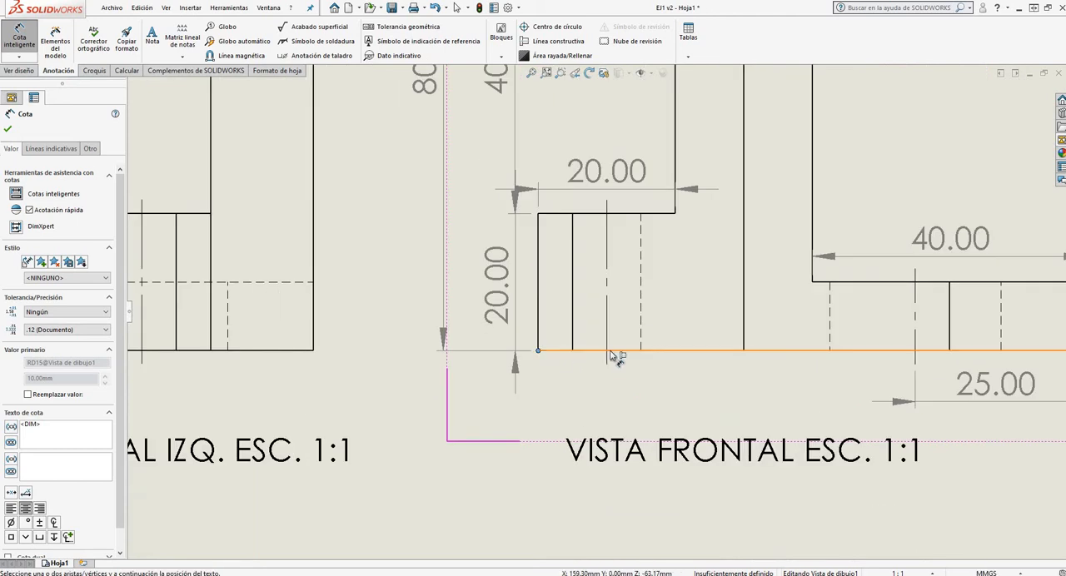
left_click(607, 344)
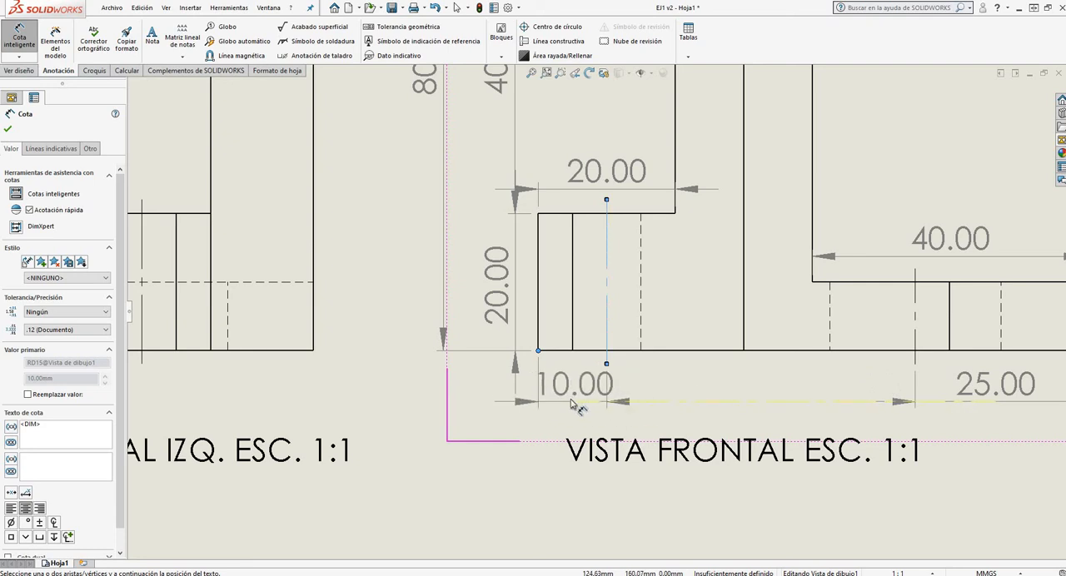
left_click(571, 404)
Dimension the front view's central wall thickness from the right recess's lower inner corner, aligned with the hole dimensions below the outline
scroll(539, 353, "up", 5)
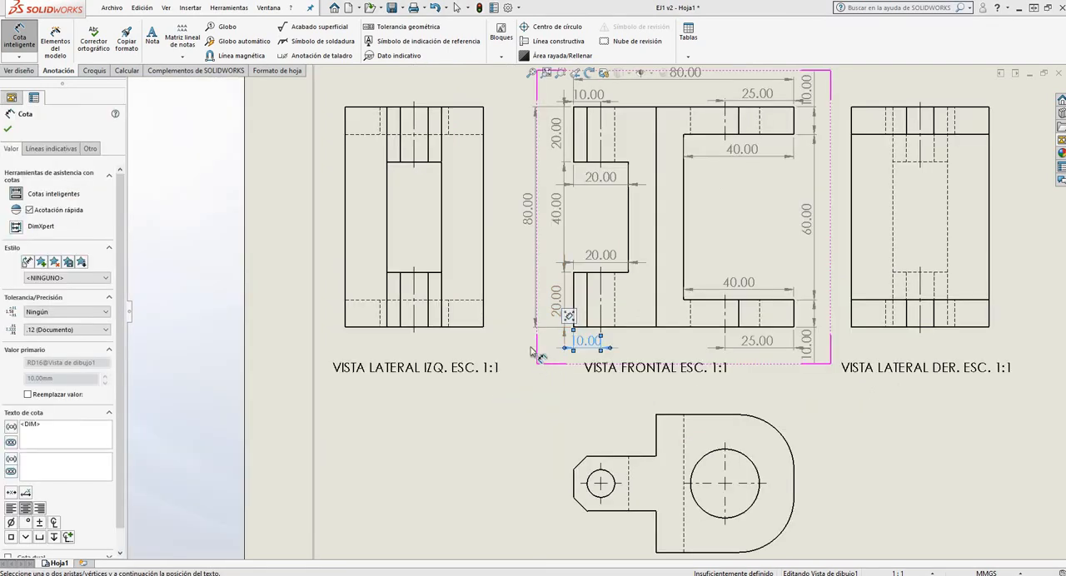
scroll(538, 353, "up", 2)
scroll(722, 249, "down", 1)
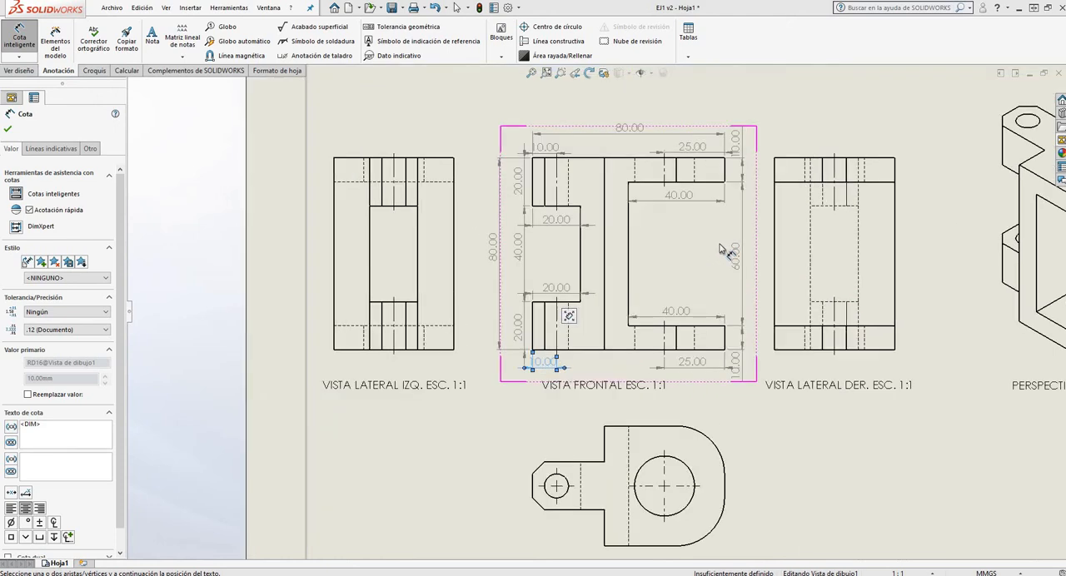
scroll(622, 171, "down", 2)
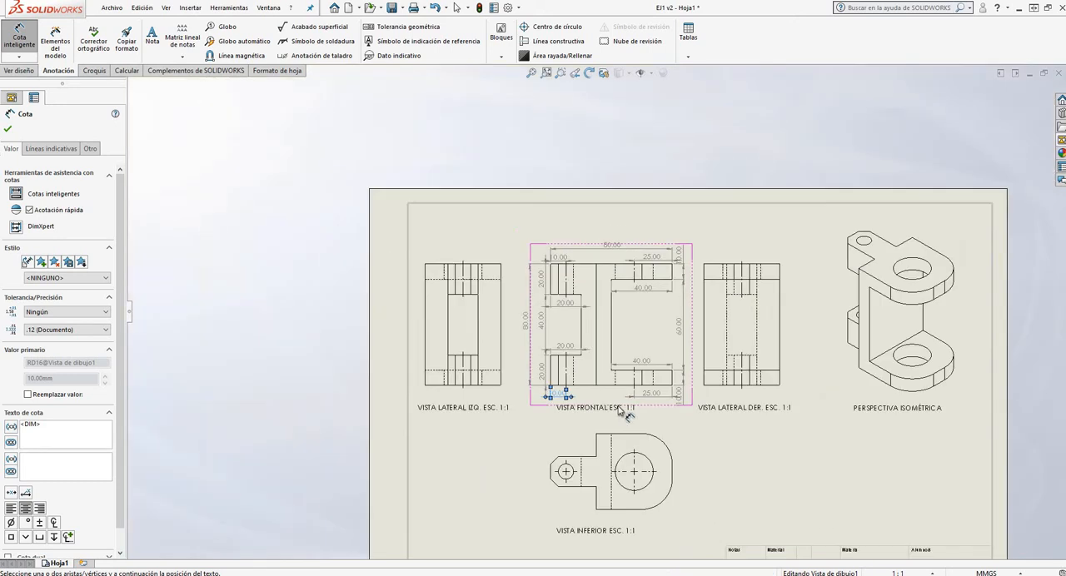
scroll(597, 311, "up", 3)
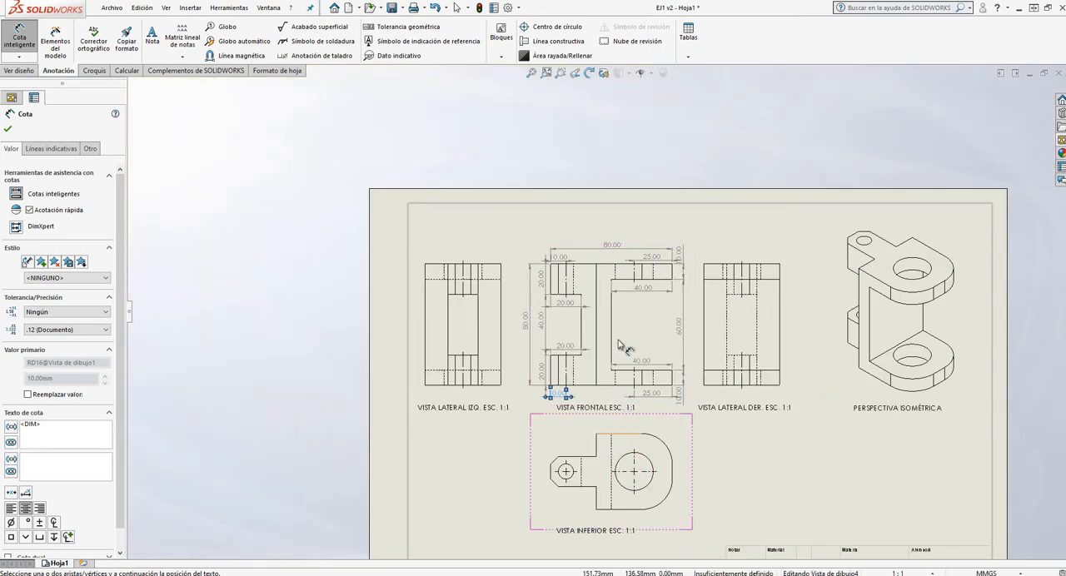
scroll(608, 440, "down", 2)
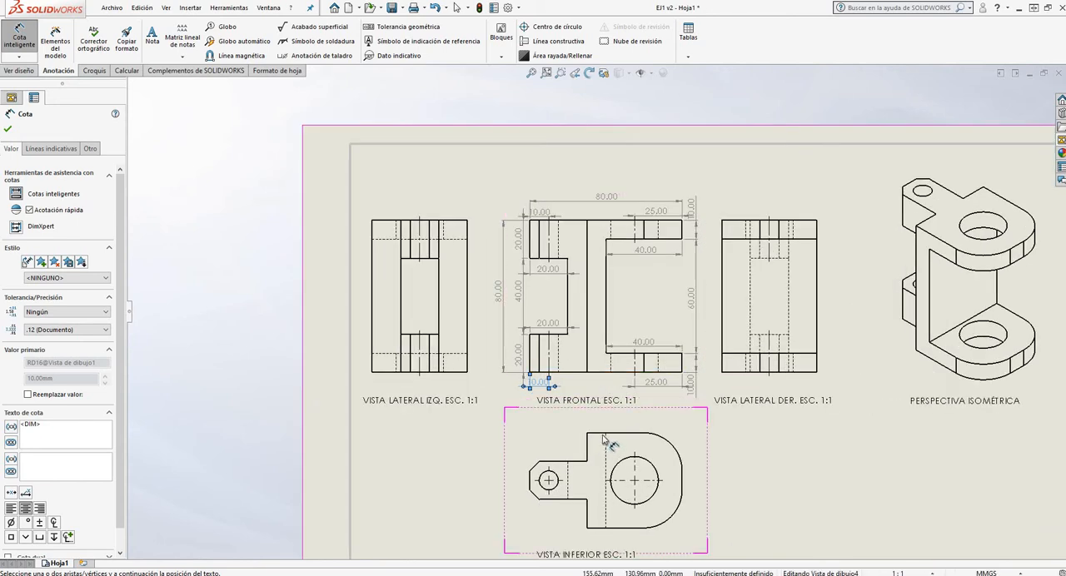
scroll(605, 440, "up", 1)
scroll(583, 421, "down", 4)
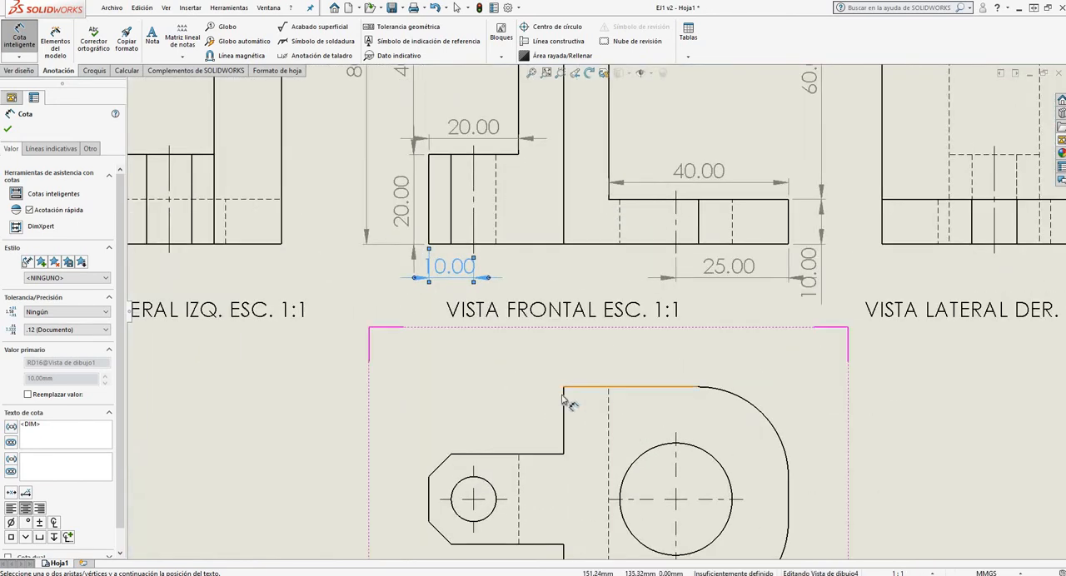
left_click(609, 200)
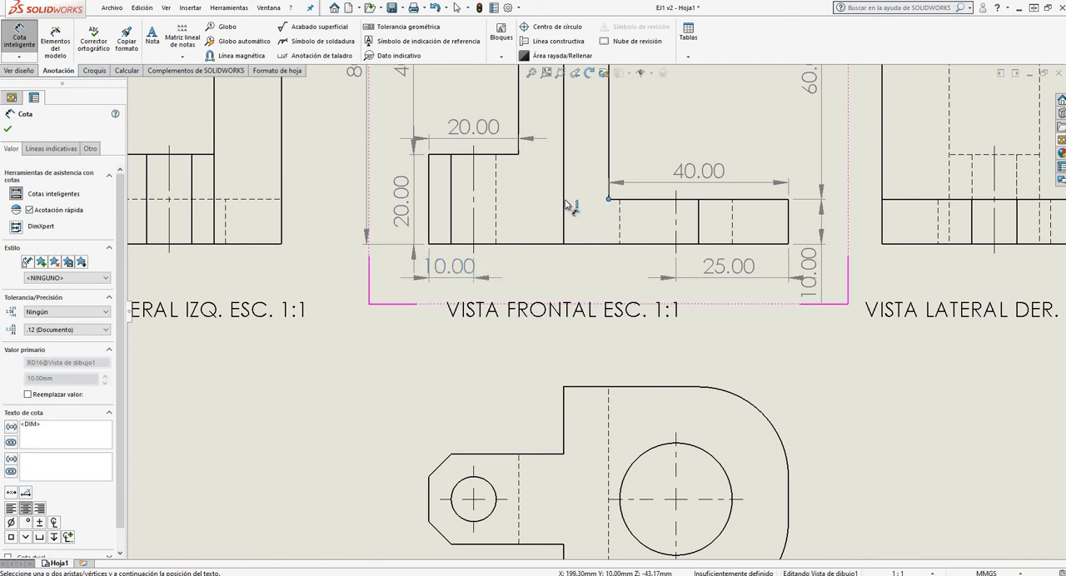
left_click(563, 198)
left_click(587, 271)
key("Escape")
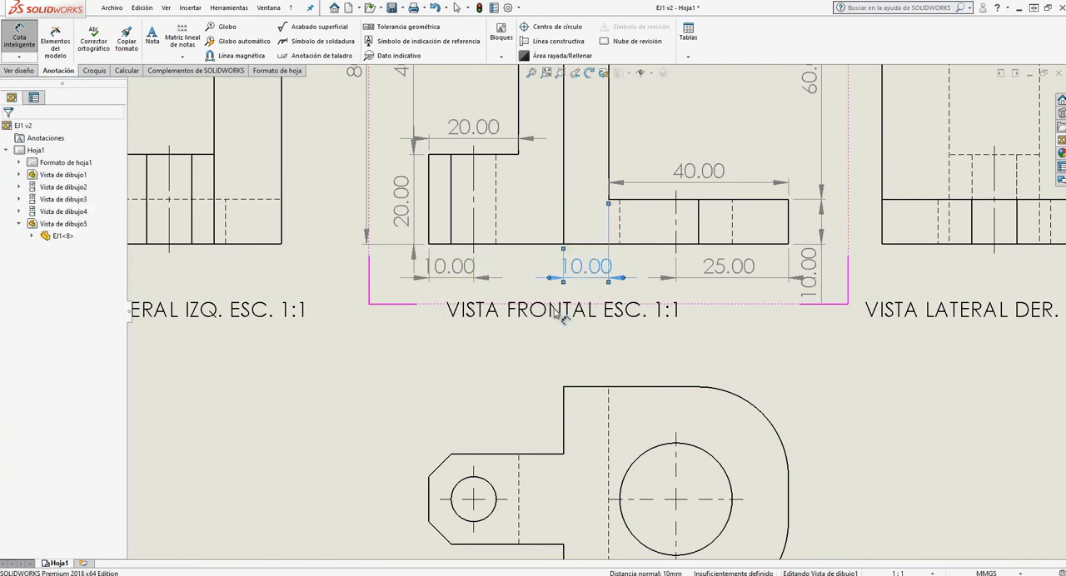
Dimension the horizontal distance from the left recess's lower inner corner to the central wall's left line, placing it above the front view's outline
scroll(512, 315, "down", 2)
scroll(594, 311, "up", 8)
scroll(783, 304, "down", 3)
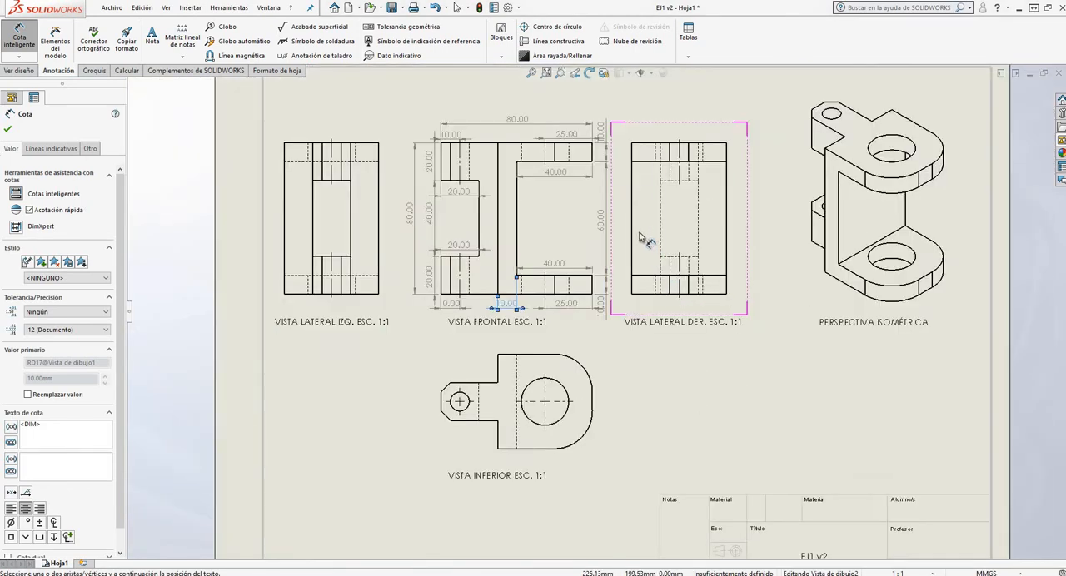
scroll(499, 292, "up", 3)
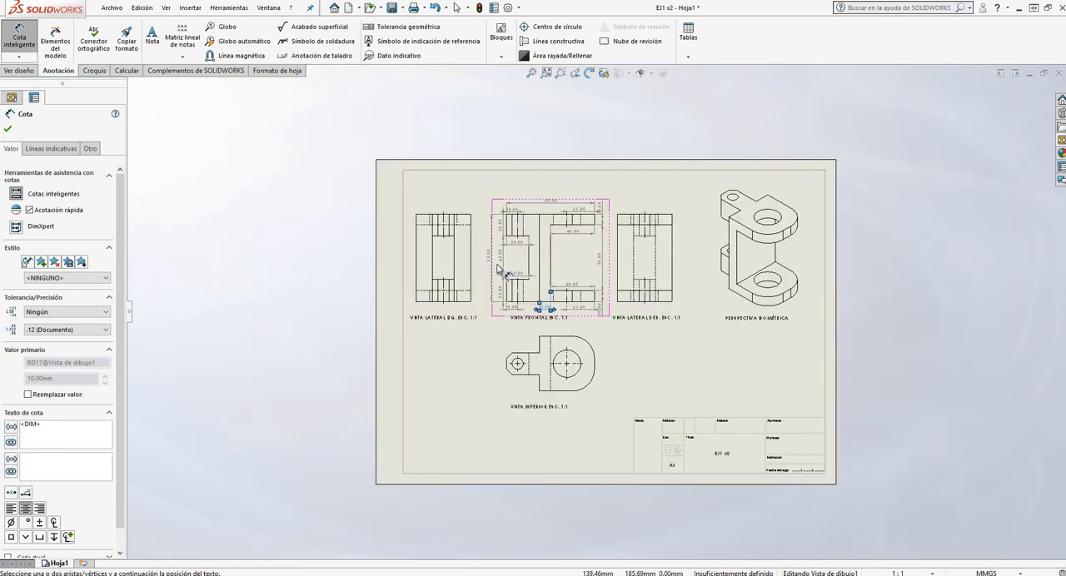
scroll(528, 293, "up", 5)
scroll(532, 296, "down", 12)
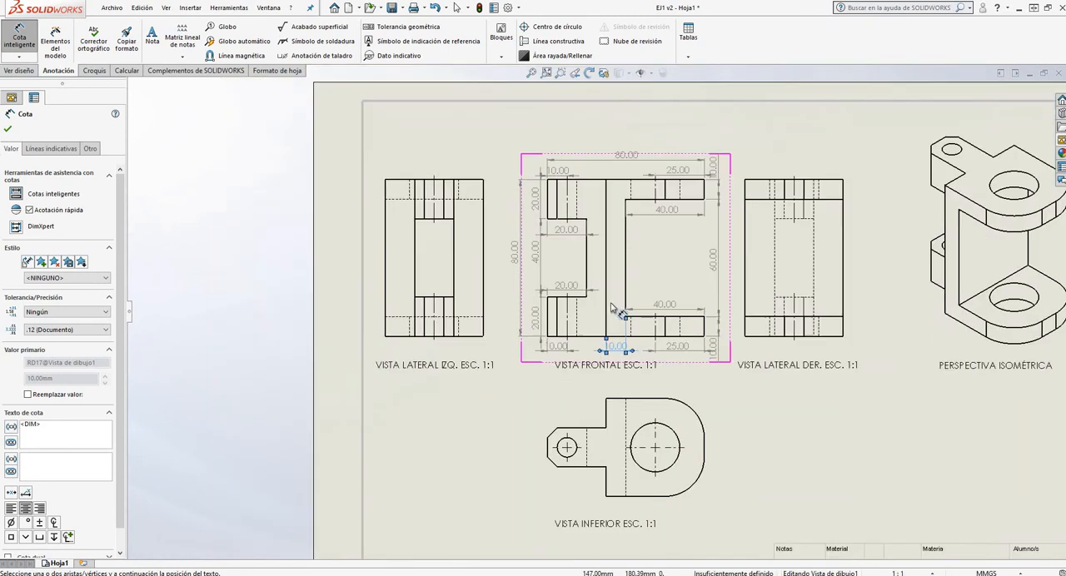
left_click(551, 296)
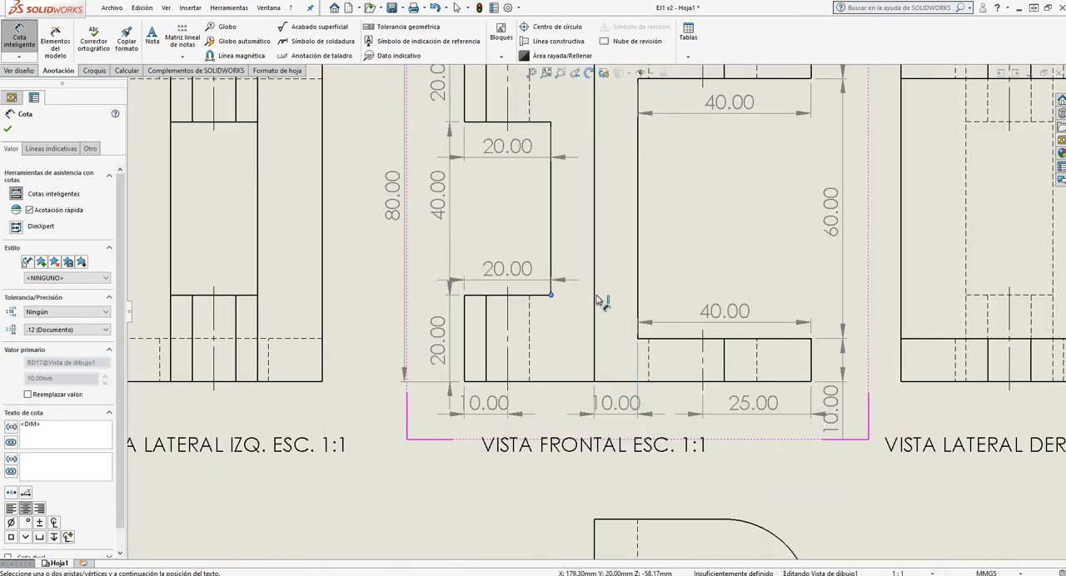
left_click(595, 303)
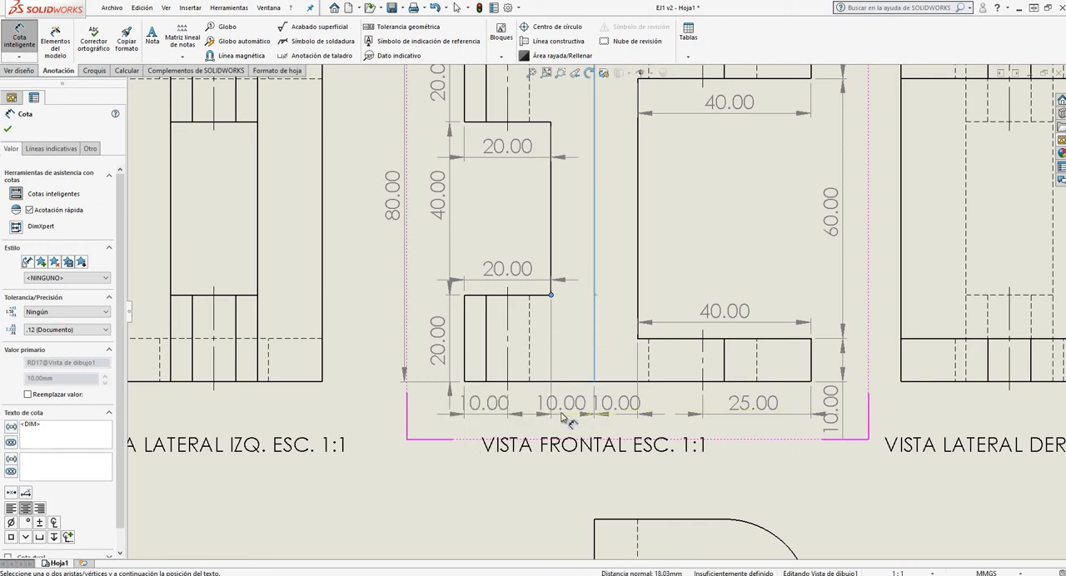
scroll(574, 392, "up", 6)
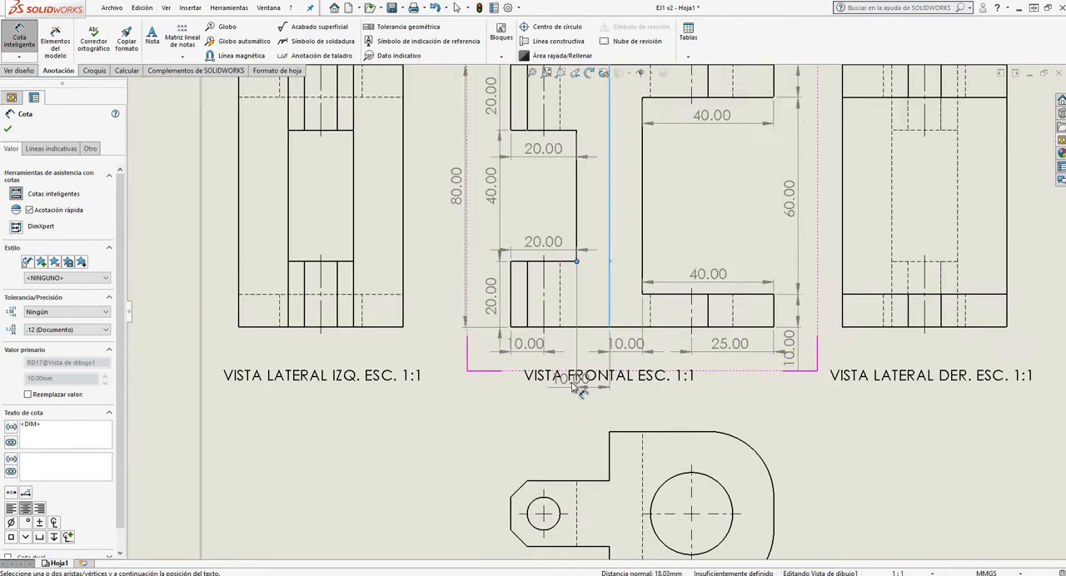
scroll(600, 198, "down", 6)
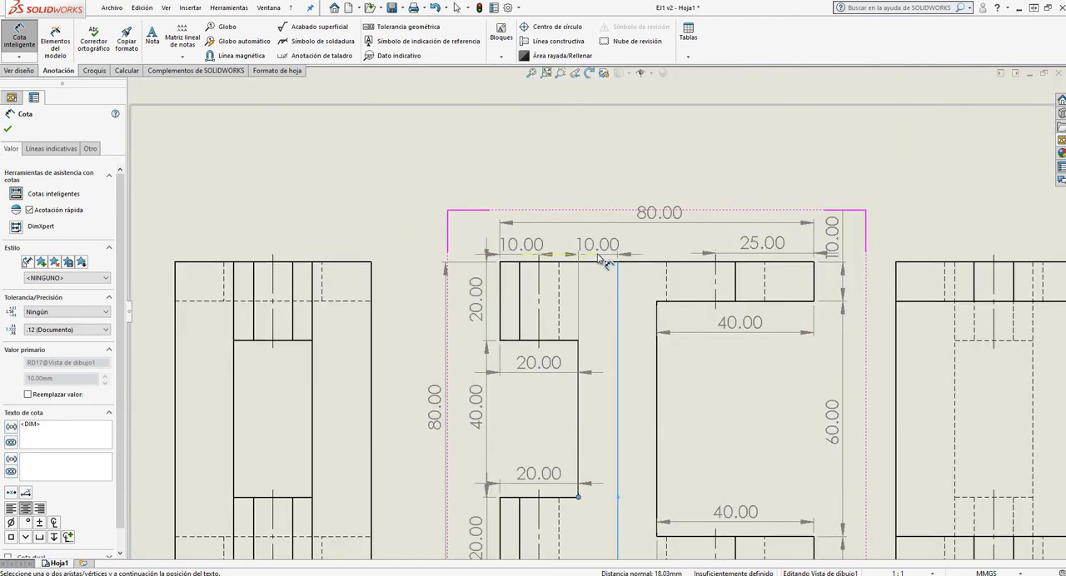
left_click(607, 263)
key("Escape")
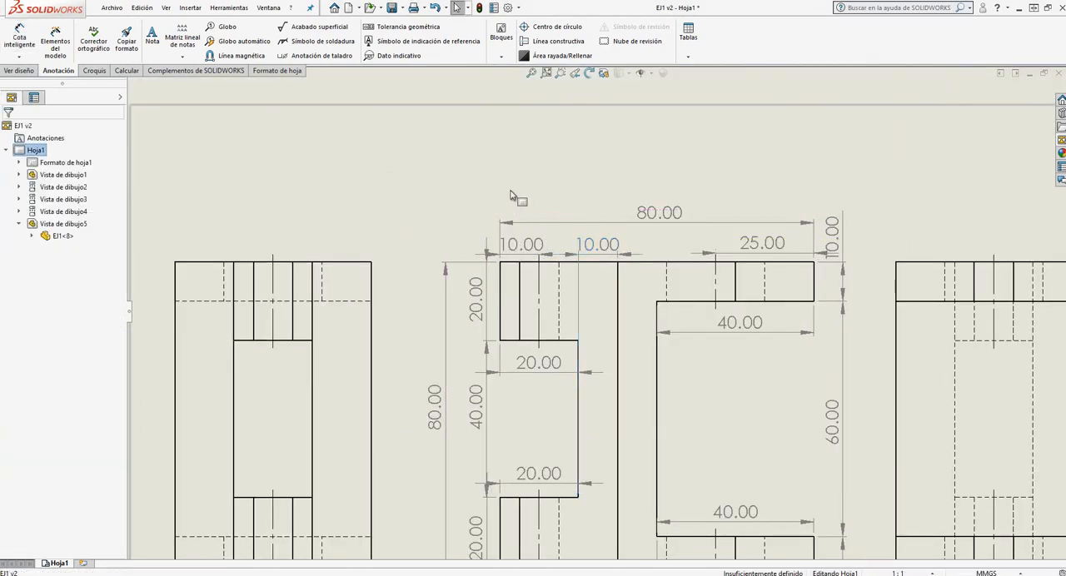
Dimension the VISTA LATERAL DER. view's overall width above its outline and its overall height to the right of the outline
scroll(491, 190, "up", 3)
scroll(537, 392, "up", 2)
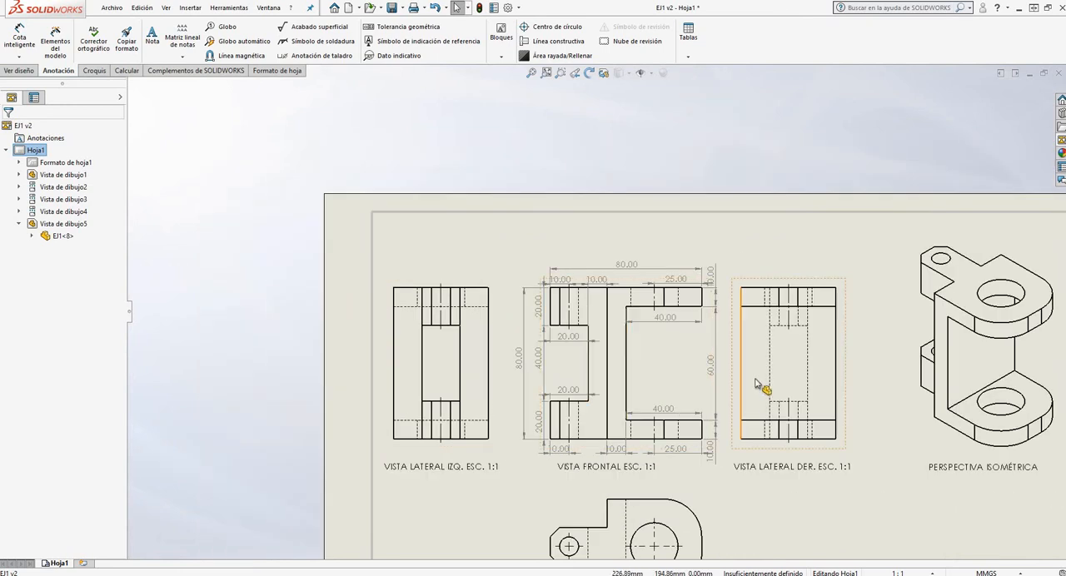
scroll(757, 385, "down", 4)
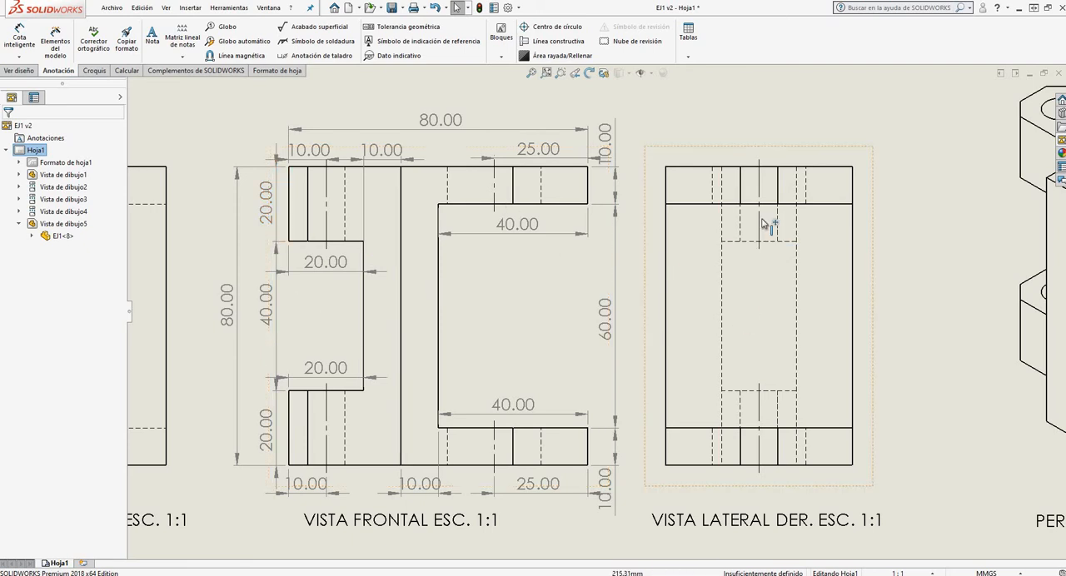
scroll(367, 298, "up", 5)
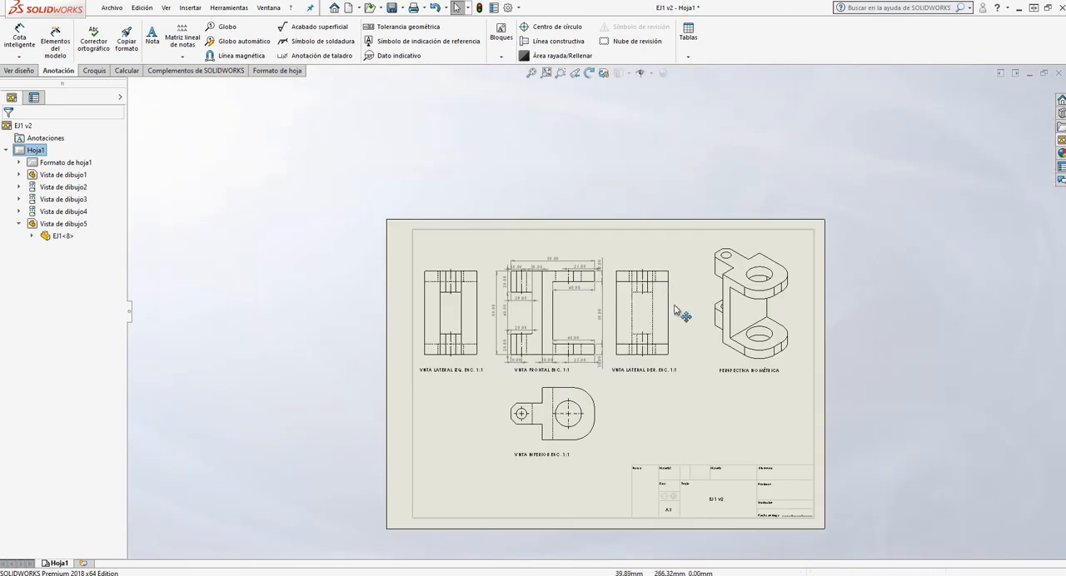
scroll(678, 305, "down", 4)
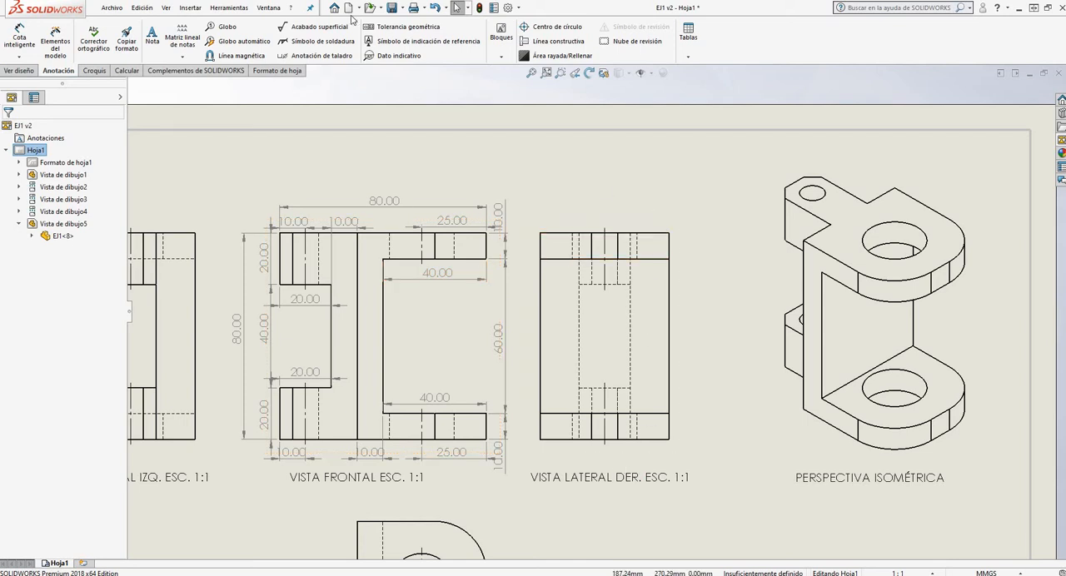
left_click(20, 37)
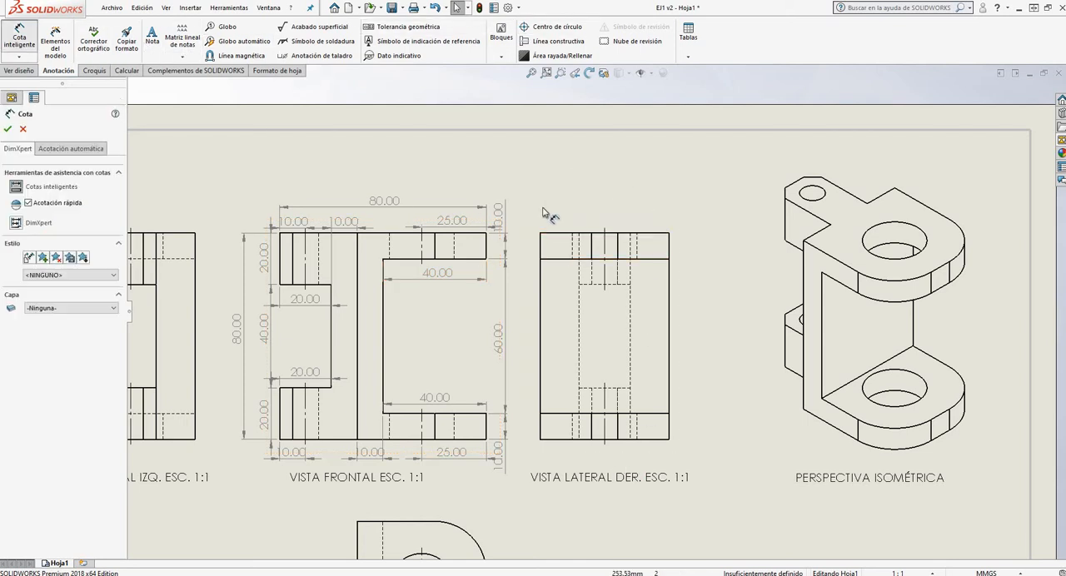
left_click(669, 235)
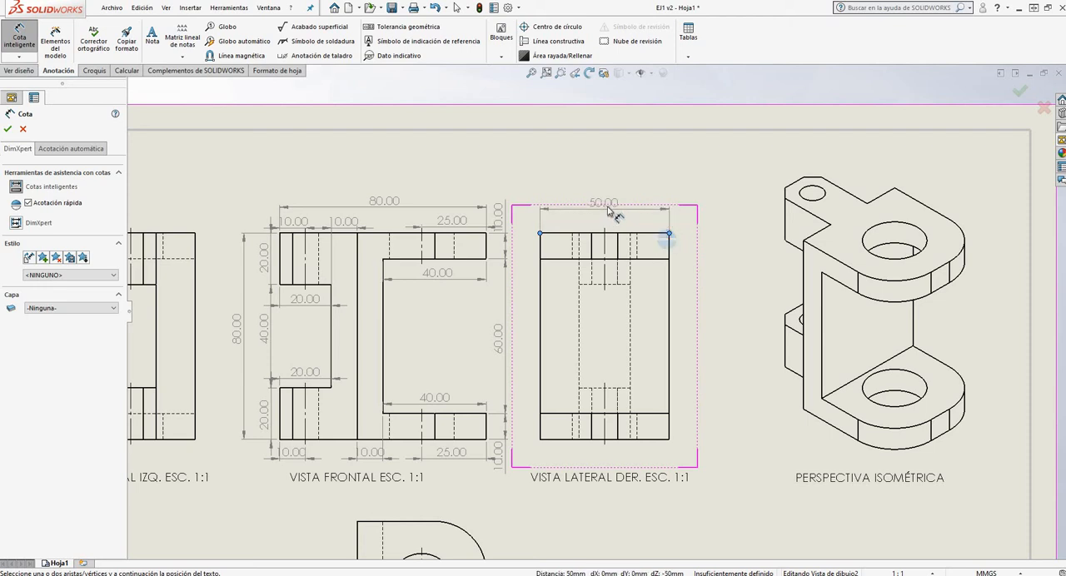
left_click(686, 213)
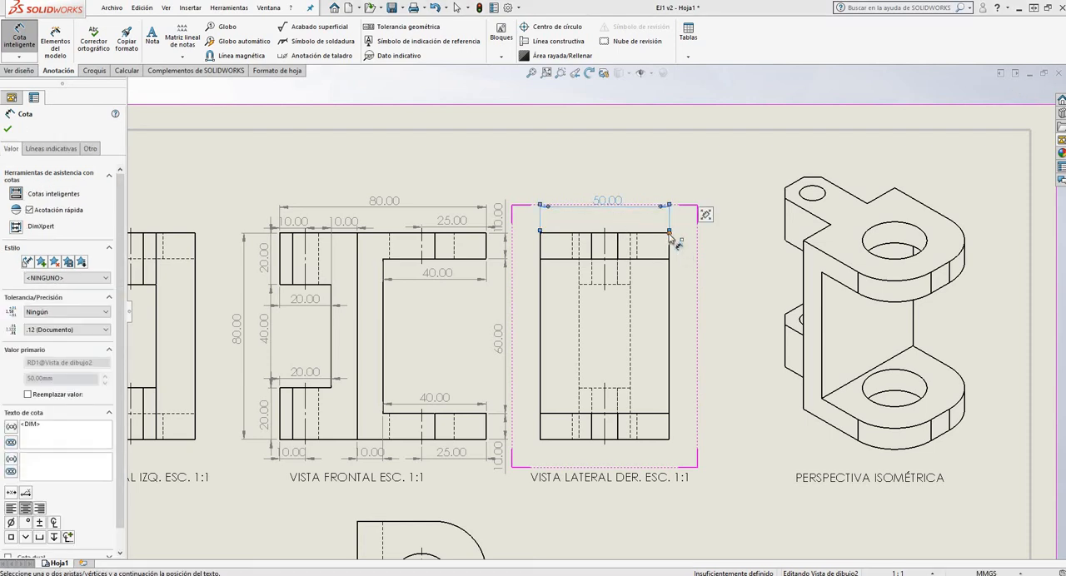
left_click(669, 439)
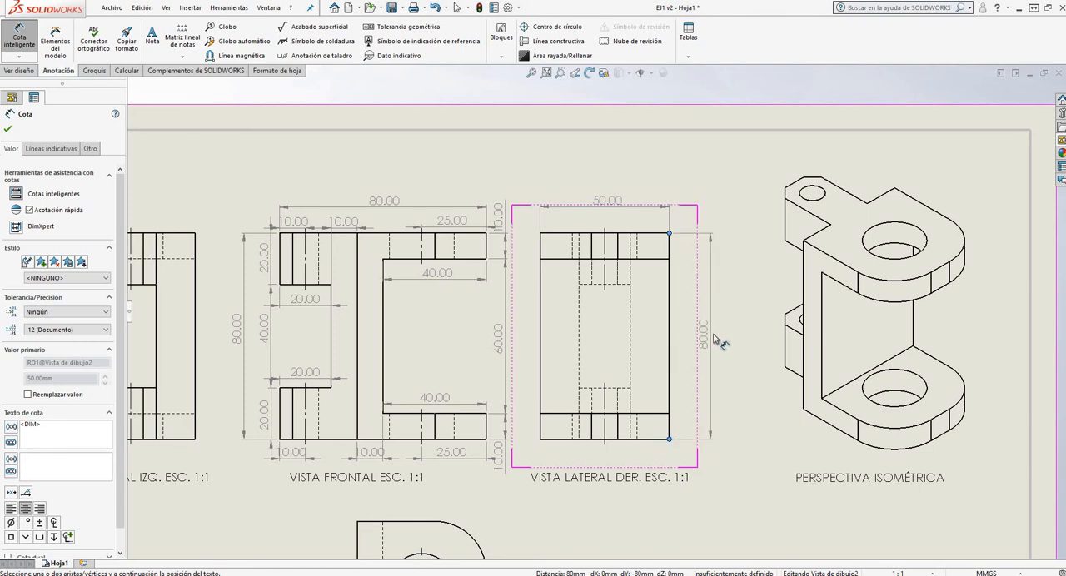
left_click(715, 340)
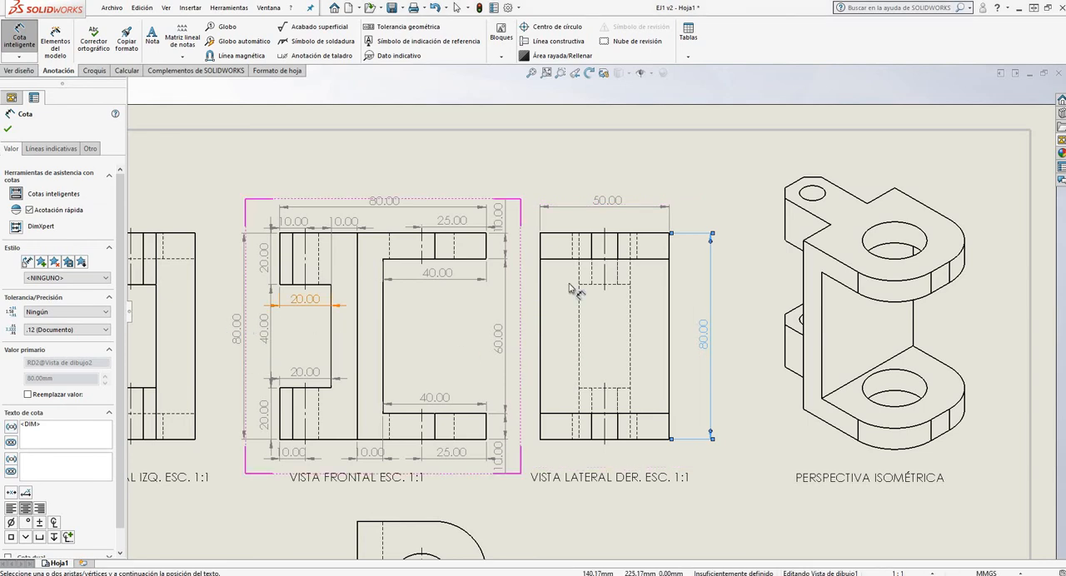
Examine the right side, front and left side views for features that still need dimensions
scroll(704, 346, "down", 5)
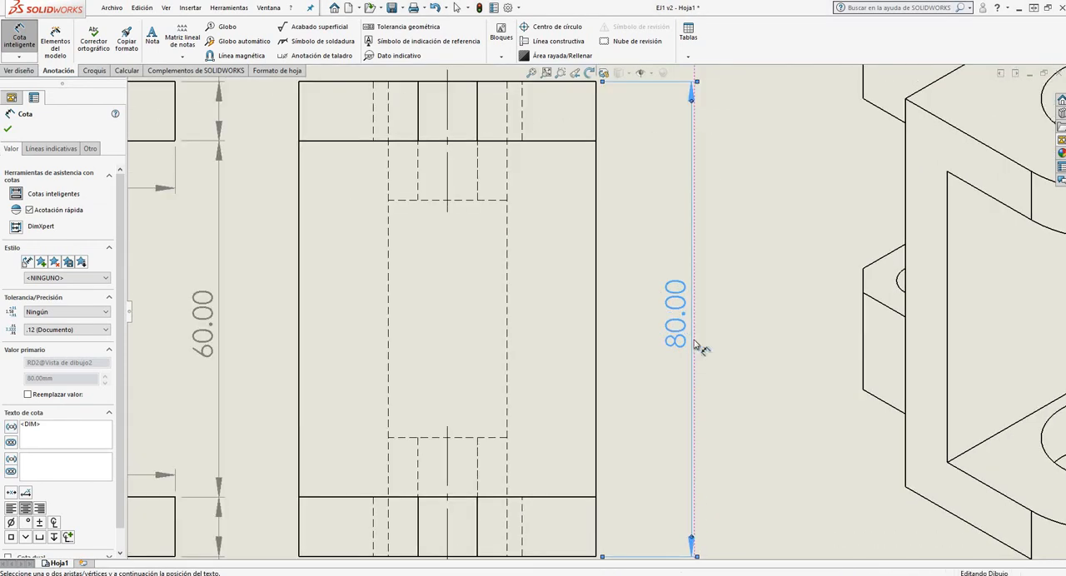
scroll(630, 333, "up", 3)
scroll(642, 353, "down", 3)
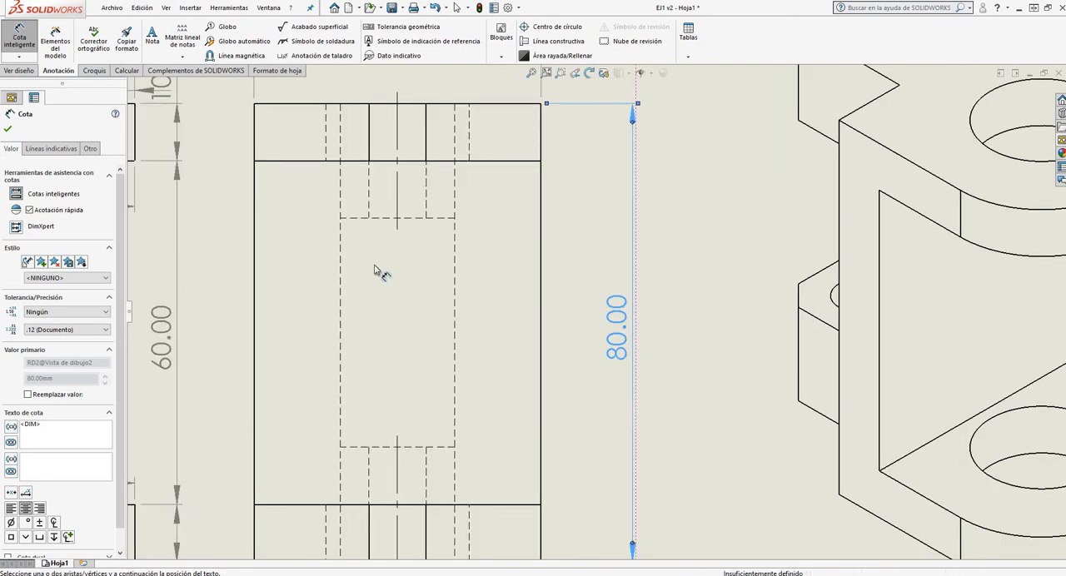
scroll(375, 270, "up", 3)
scroll(573, 312, "down", 3)
scroll(578, 363, "up", 3)
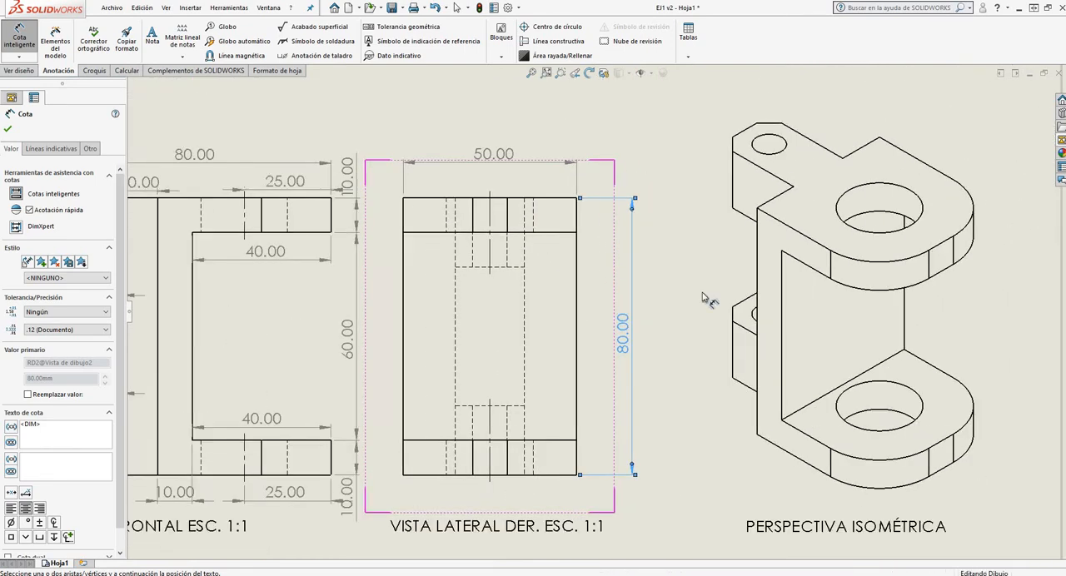
scroll(682, 295, "down", 3)
scroll(406, 460, "up", 1)
scroll(449, 408, "down", 1)
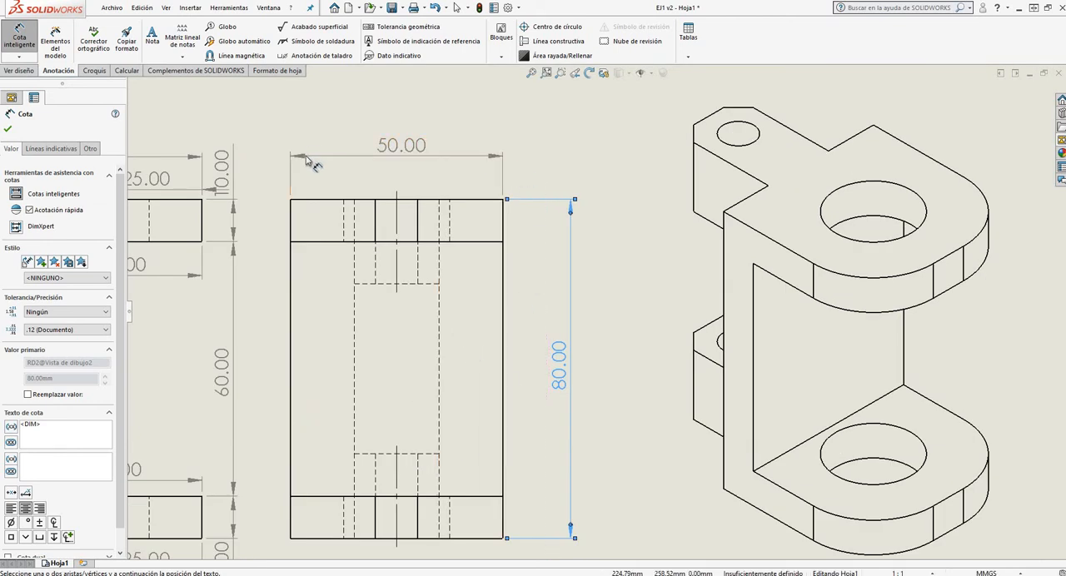
scroll(598, 315, "up", 1)
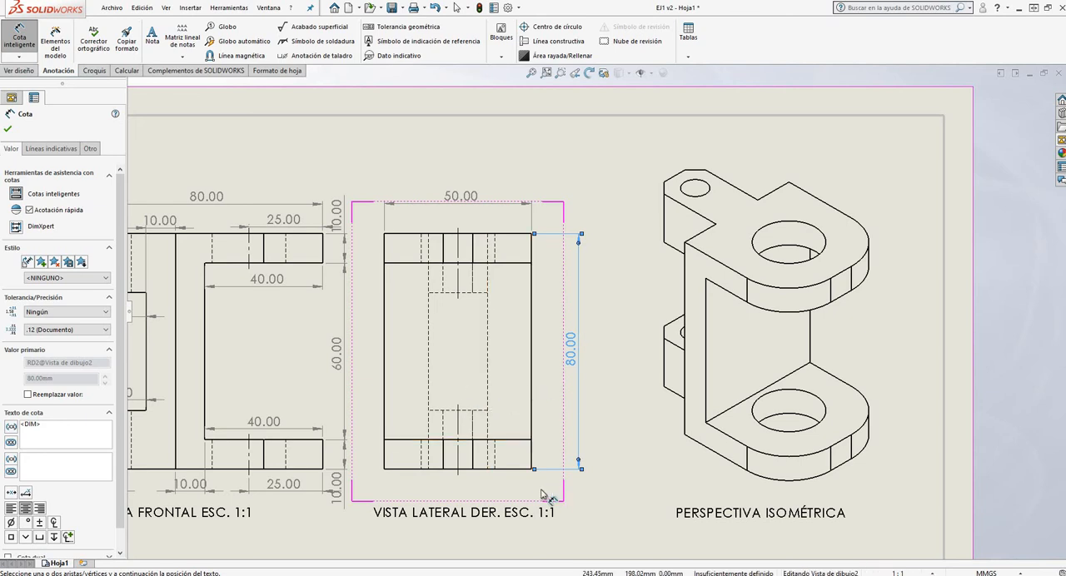
scroll(524, 466, "down", 1)
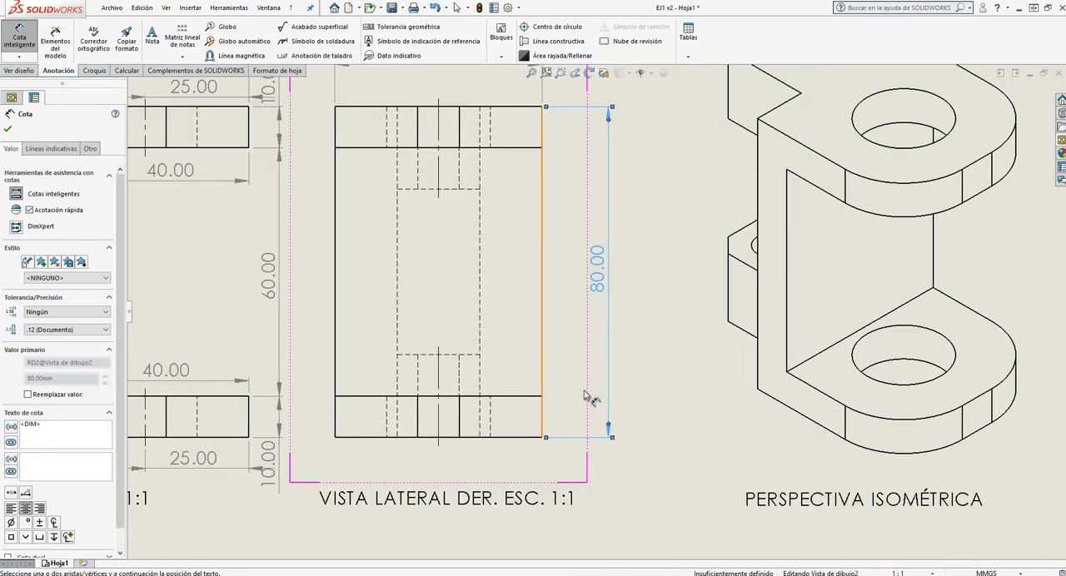
scroll(566, 292, "up", 2)
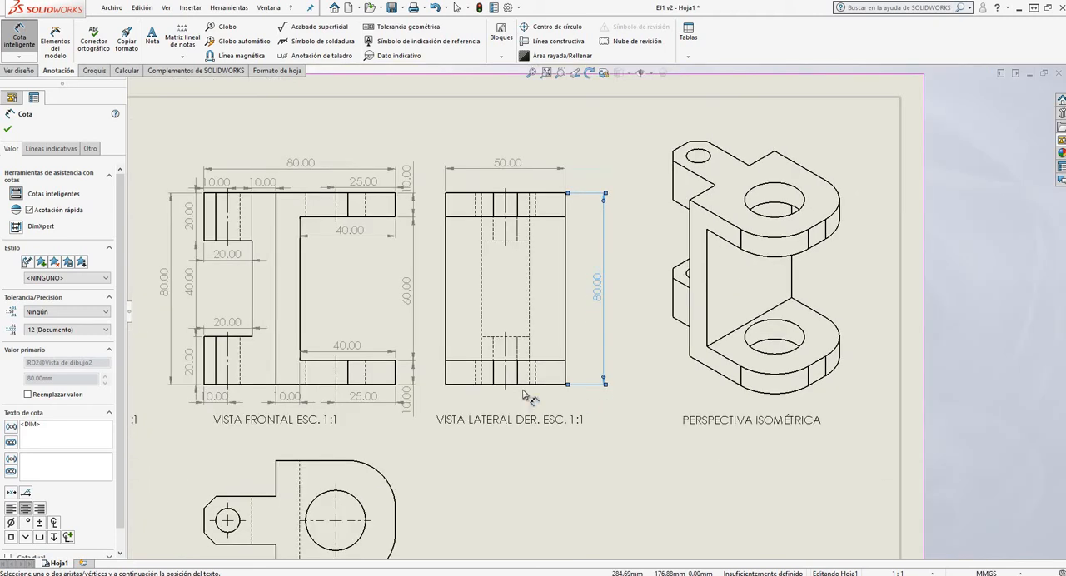
scroll(210, 343, "down", 2)
scroll(210, 343, "down", 1)
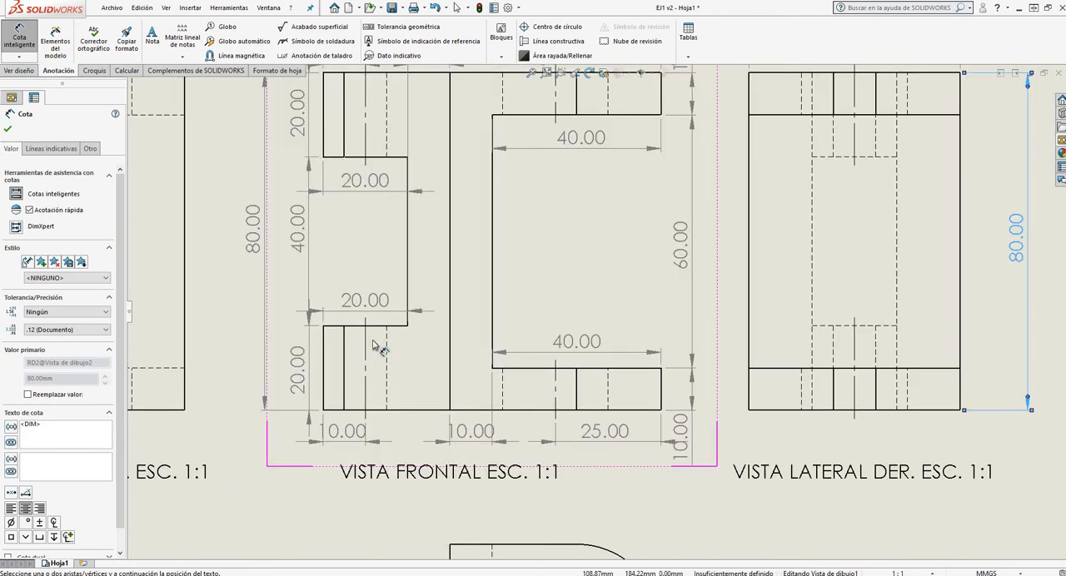
scroll(374, 346, "down", 1)
scroll(450, 356, "up", 3)
scroll(382, 315, "down", 3)
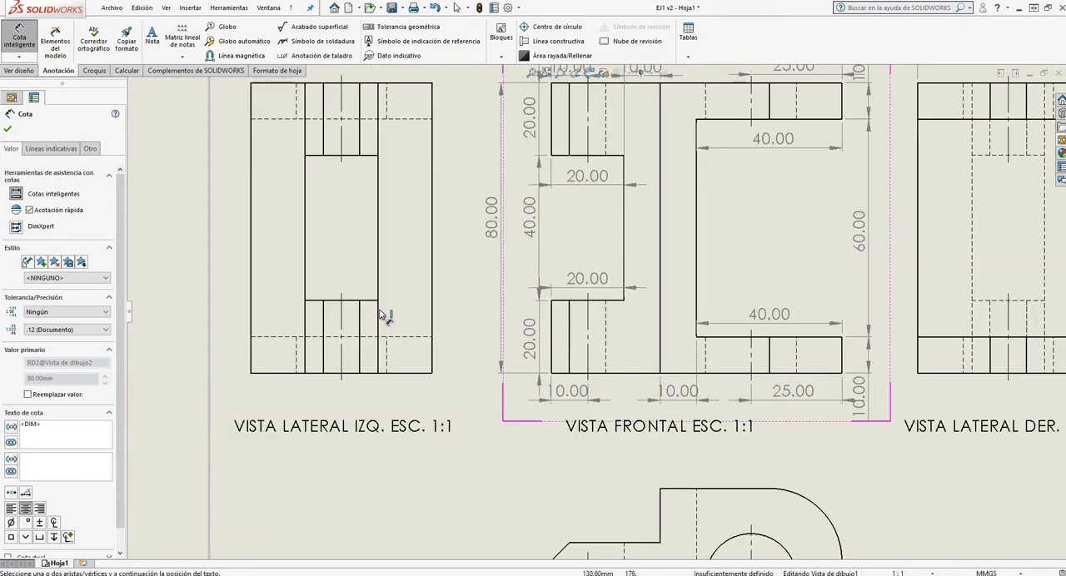
scroll(542, 335, "up", 4)
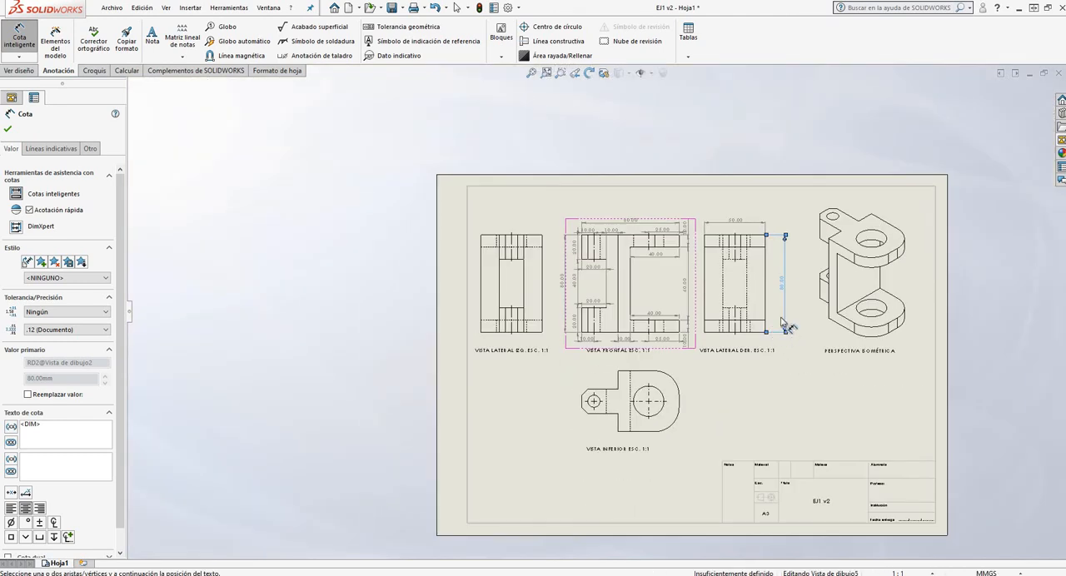
Dimension the lower flange's thickness at the right edge of the VISTA LATERAL DER. view, placing it between the outline and the overall height
scroll(766, 325, "down", 3)
left_click(688, 315)
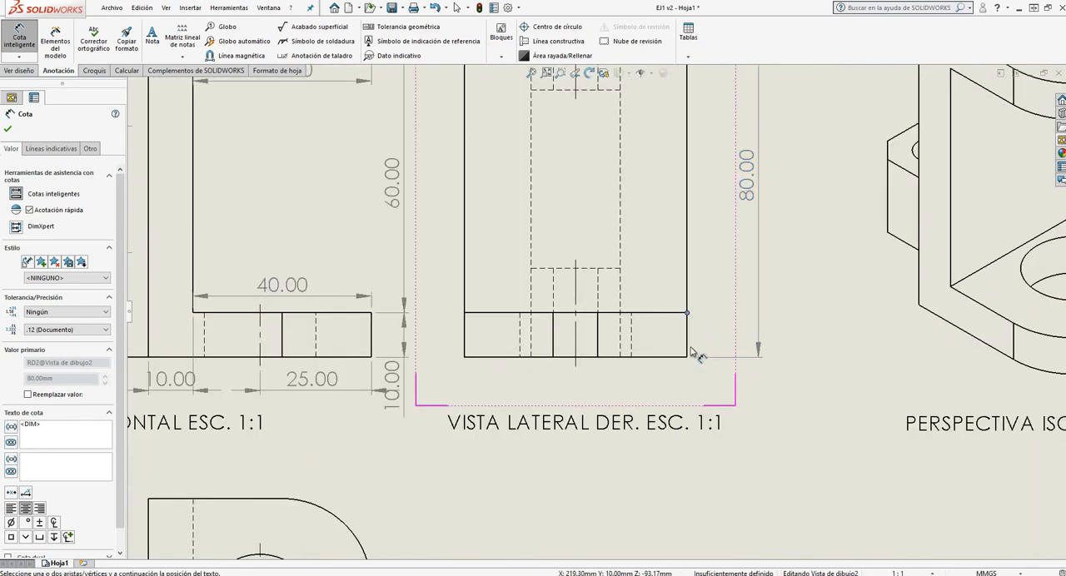
left_click(687, 358)
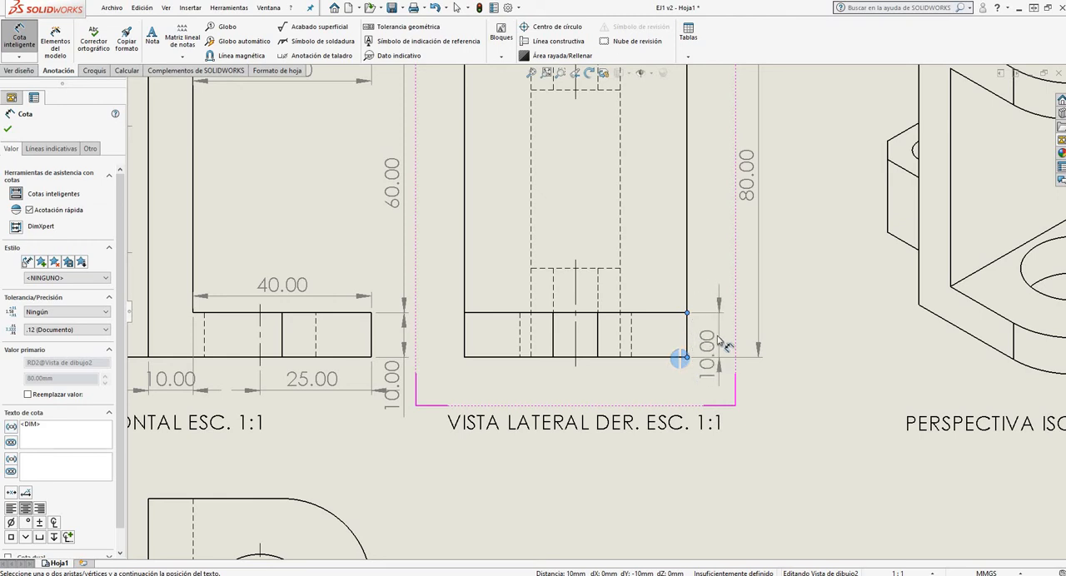
left_click(721, 387)
Dimension the vertical gap between the two flanges in the VISTA LATERAL DER. view, aligned with the lower flange's thickness dimension
scroll(667, 400, "up", 4)
scroll(648, 197, "down", 4)
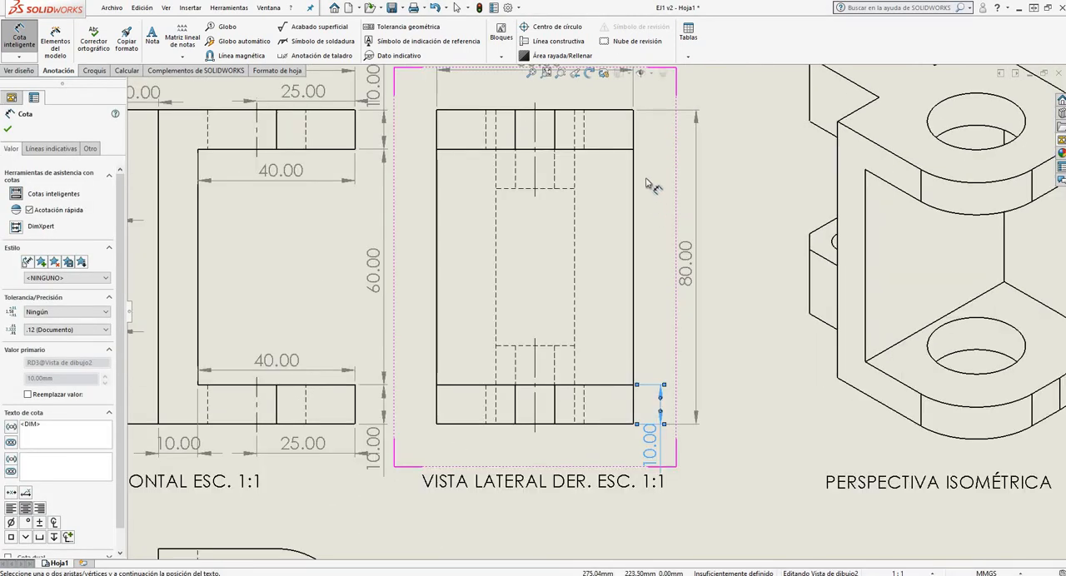
left_click(633, 150)
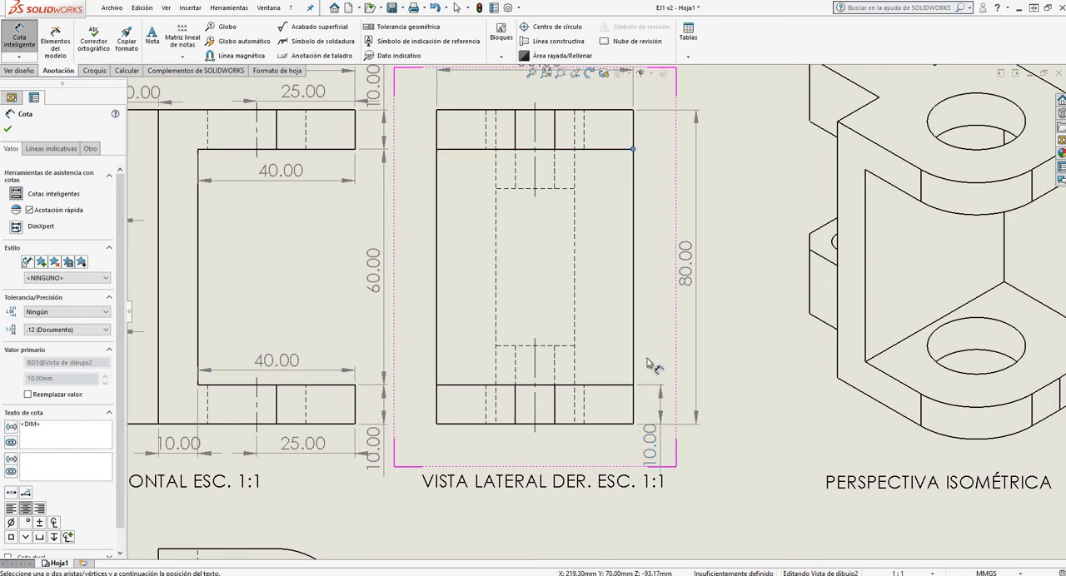
left_click(634, 385)
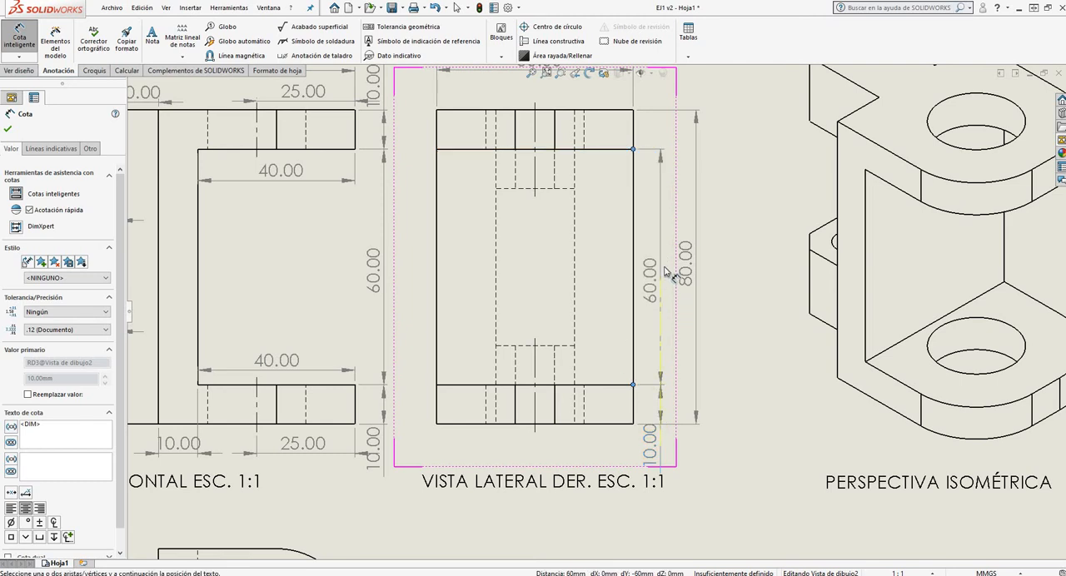
left_click(666, 273)
Dimension the upper flange's thickness at the right edge of the VISTA LATERAL DER. view, aligned with the flange gap dimension
scroll(661, 219, "up", 4)
scroll(647, 205, "down", 5)
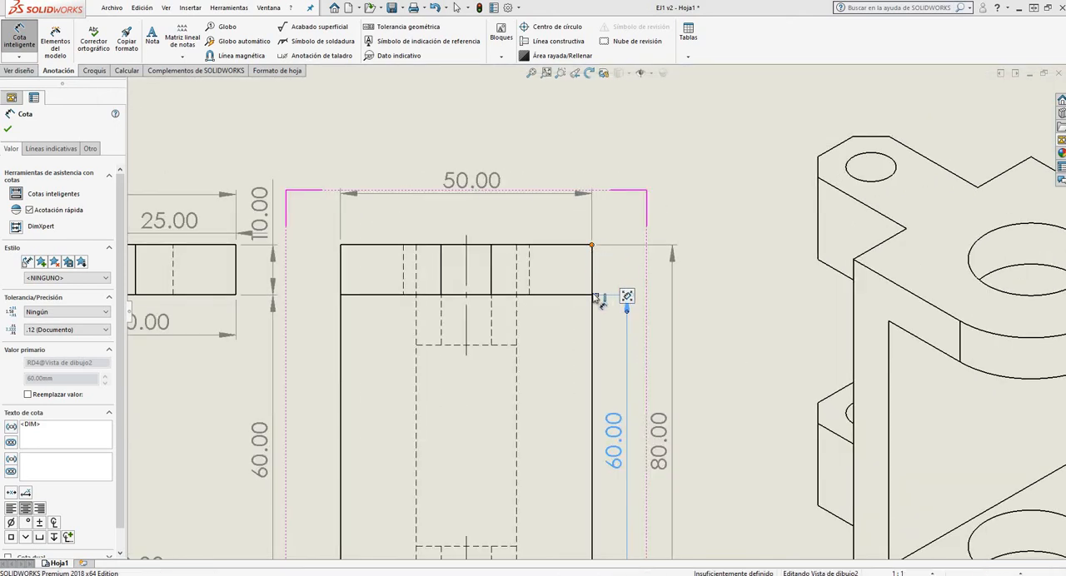
left_click(592, 247)
left_click(593, 294)
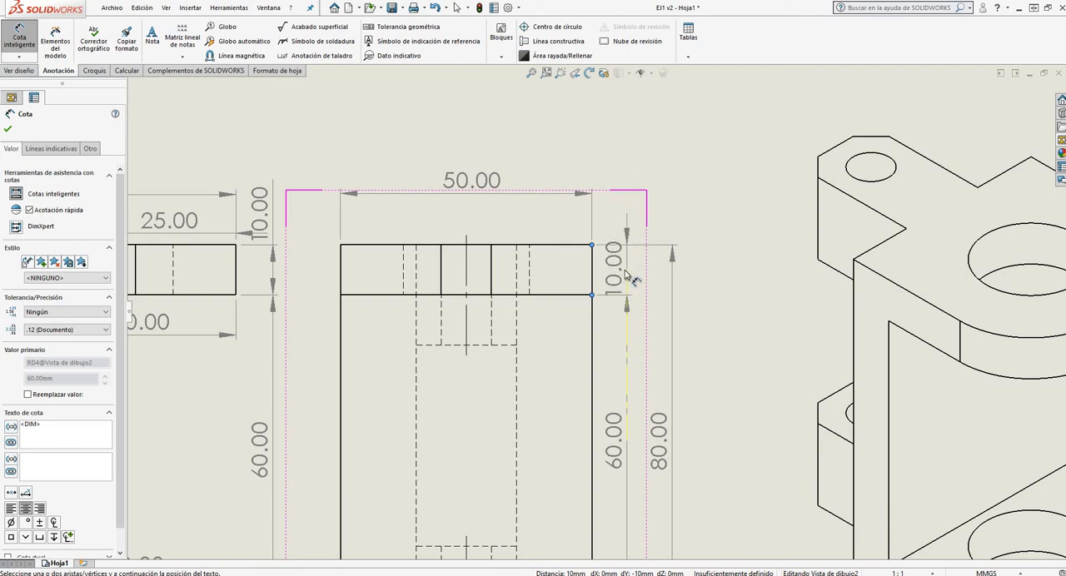
scroll(612, 233, "down", 5)
scroll(613, 240, "up", 4)
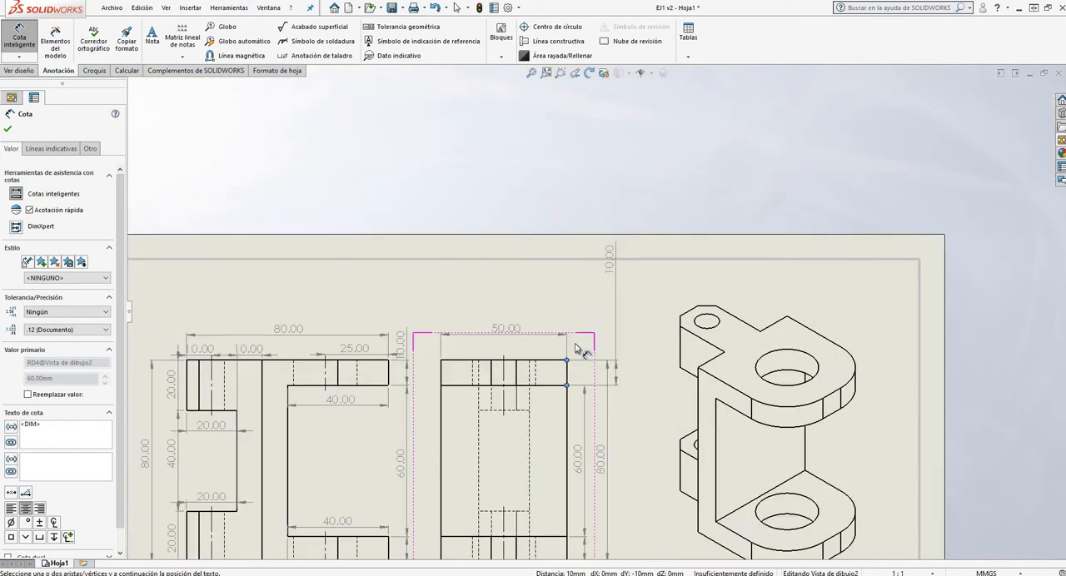
scroll(591, 363, "up", 2)
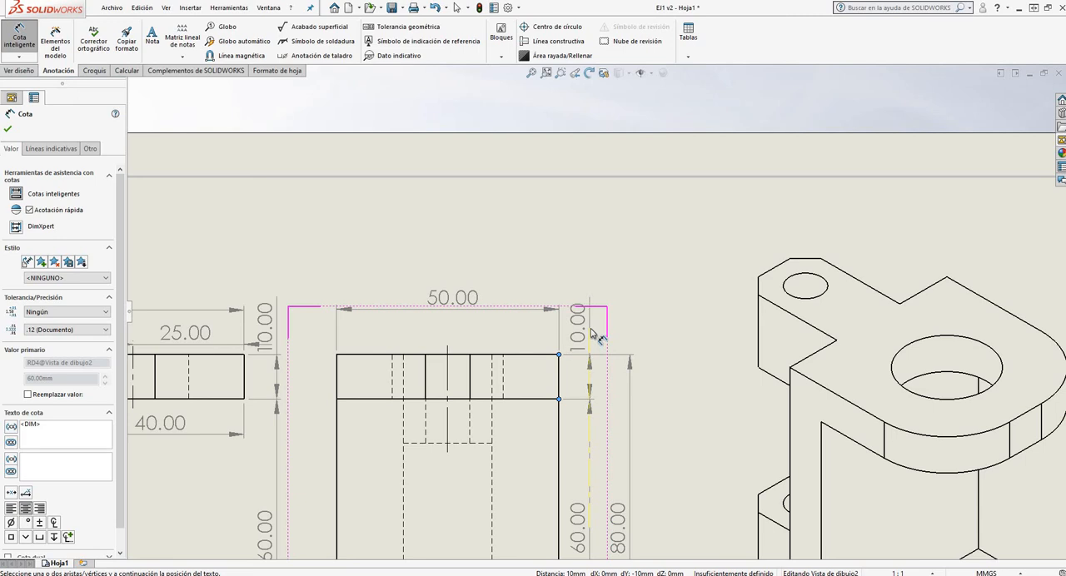
left_click(593, 333)
Dimension the upper holes' centerline from the VISTA LATERAL DER. view's upper left corner, placing it between the outline and the overall width
scroll(472, 362, "up", 2)
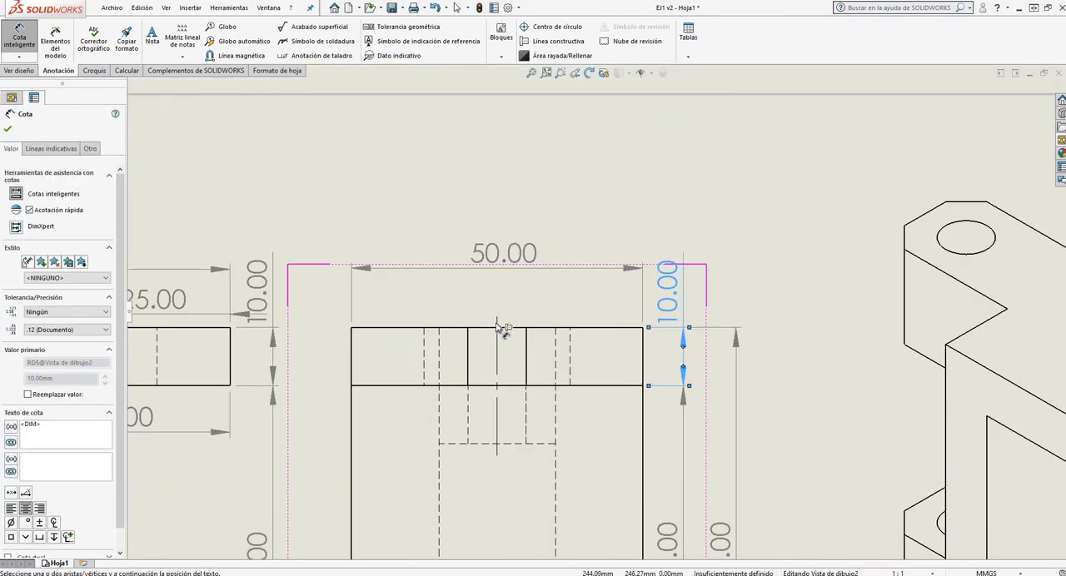
left_click(496, 325)
left_click(352, 329)
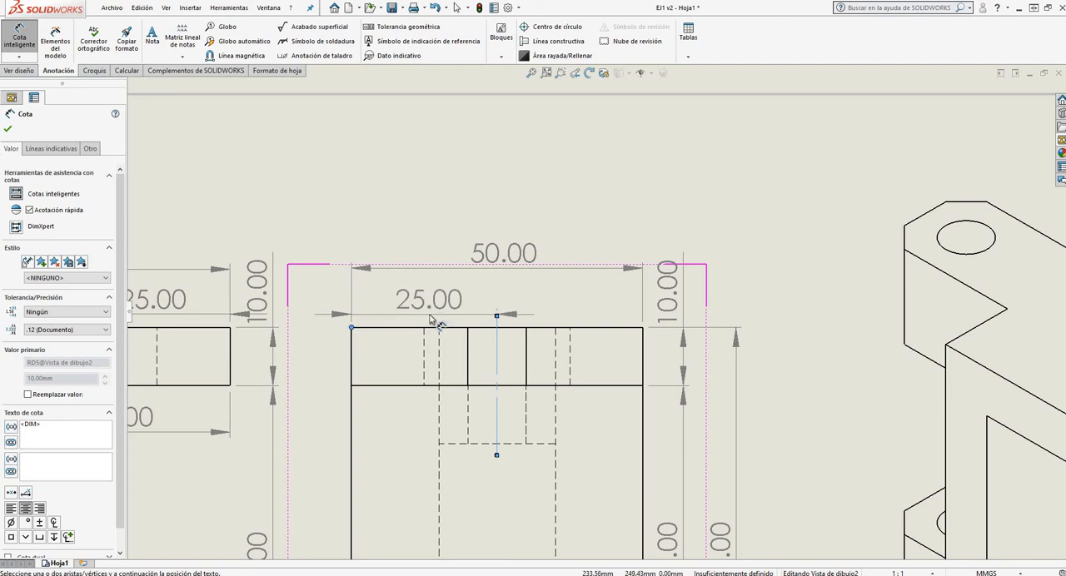
left_click(430, 319)
Dimension the lower holes' centerline from the VISTA LATERAL DER. view's lower left corner, placing it just below the outline
scroll(538, 214, "up", 6)
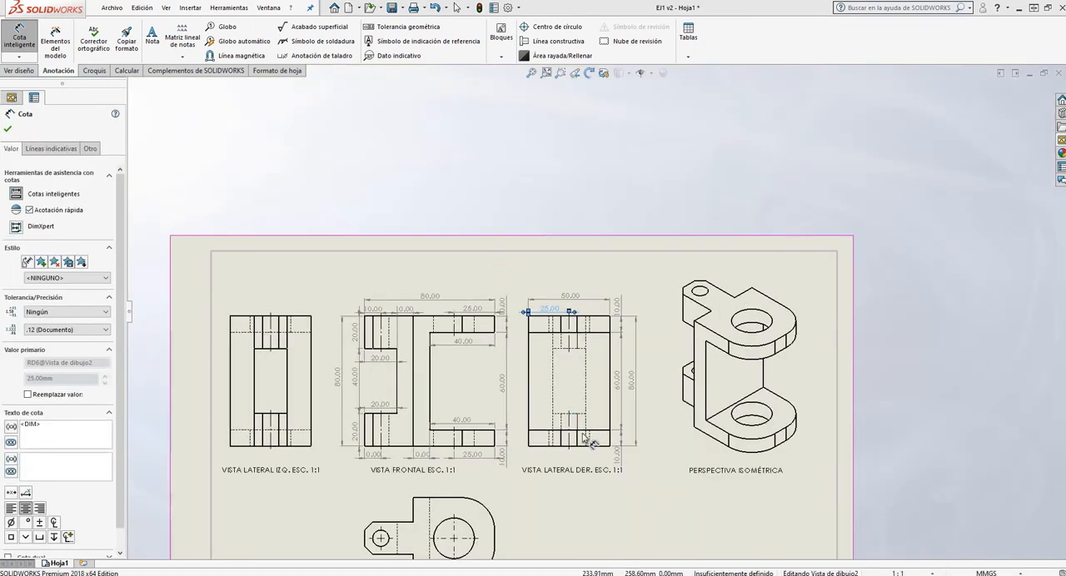
scroll(587, 440, "down", 6)
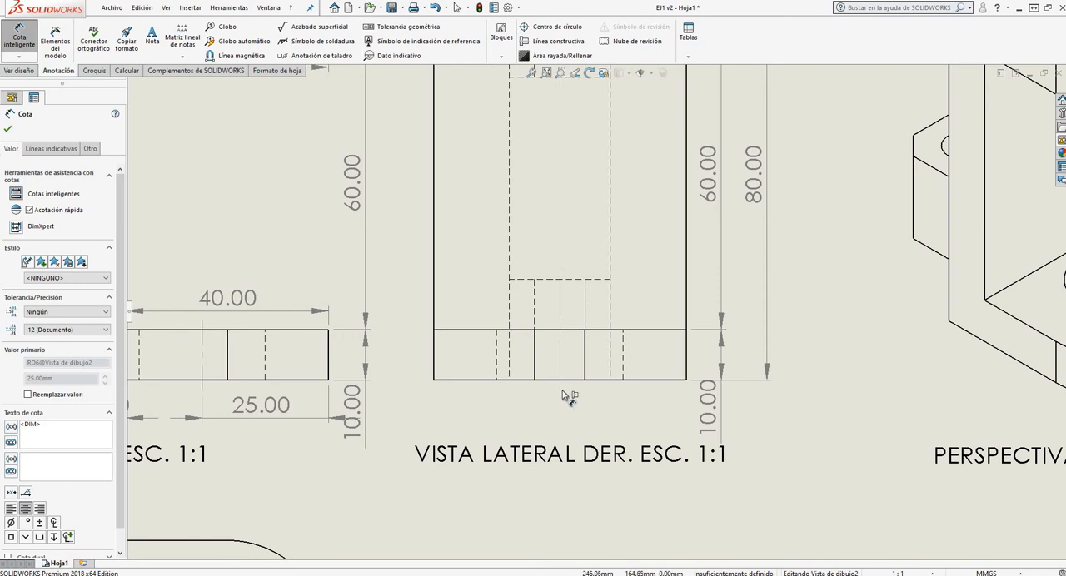
left_click(562, 393)
left_click(434, 383)
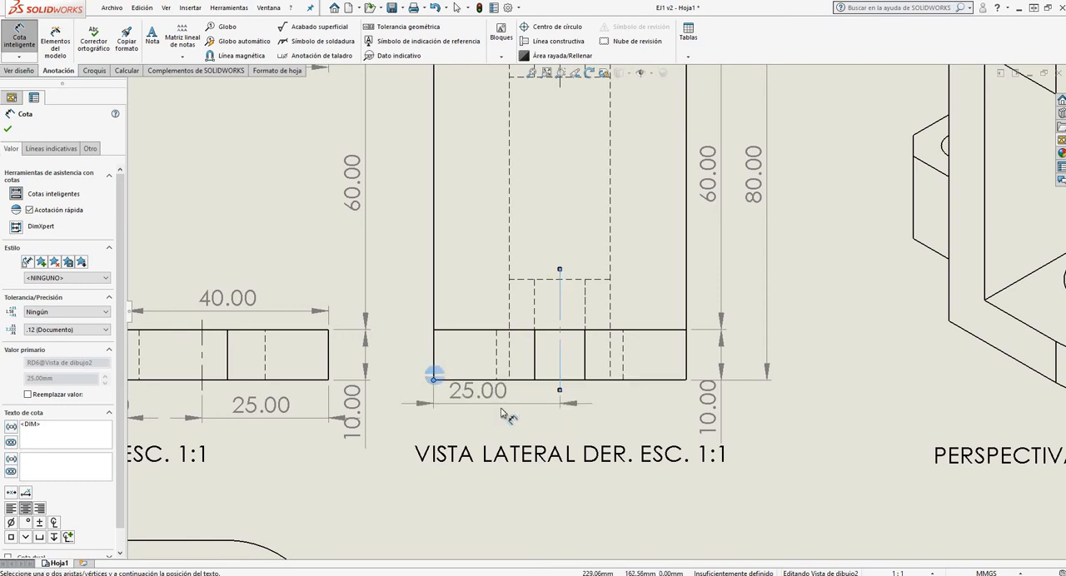
left_click(542, 400)
Dimension the VISTA LATERAL IZQ. view's overall width between its upper corners, placing it above the outline
key("f")
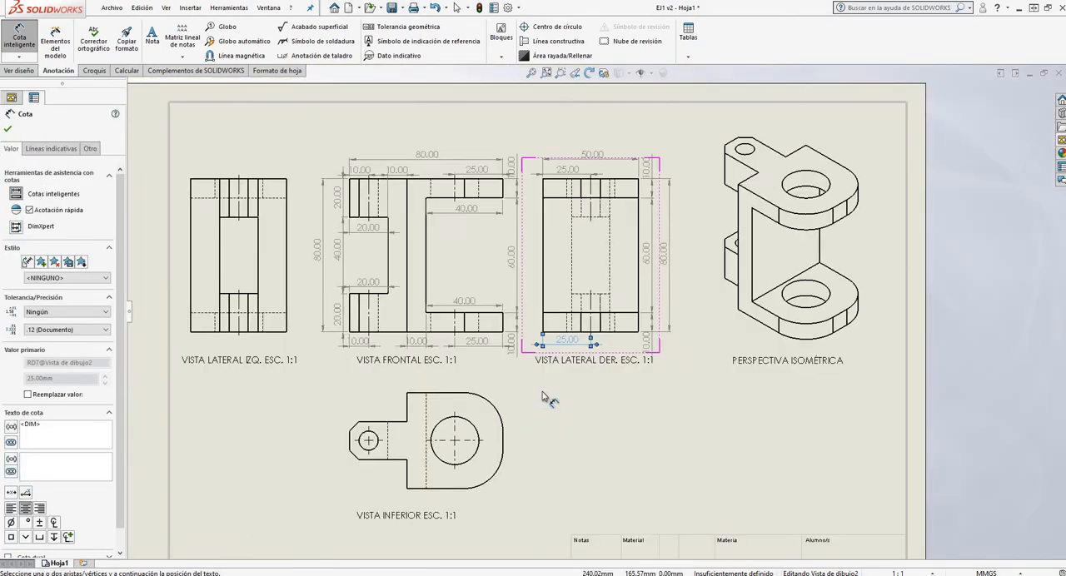
scroll(623, 308, "down", 5)
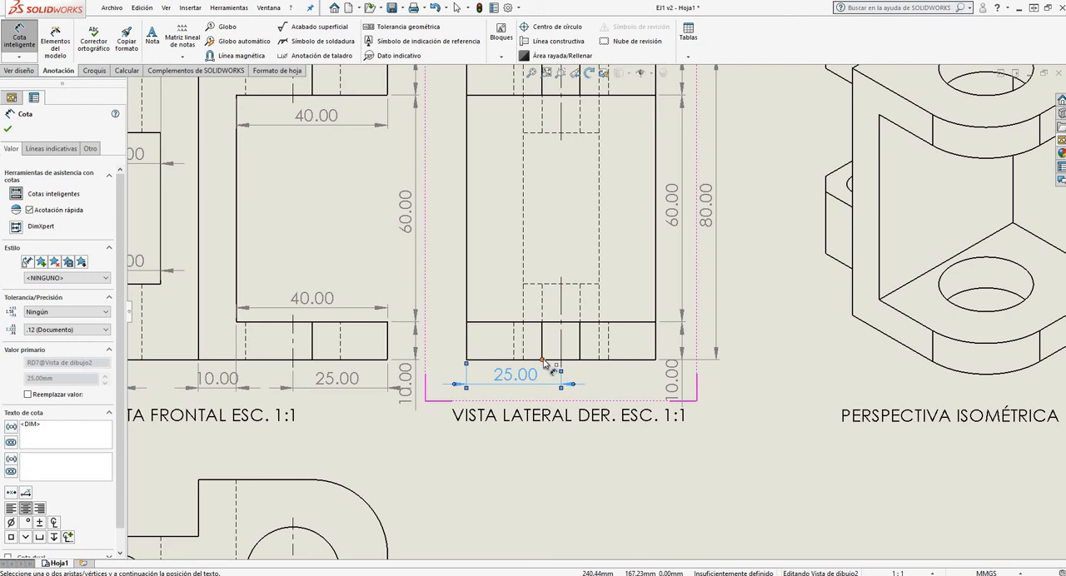
key("f")
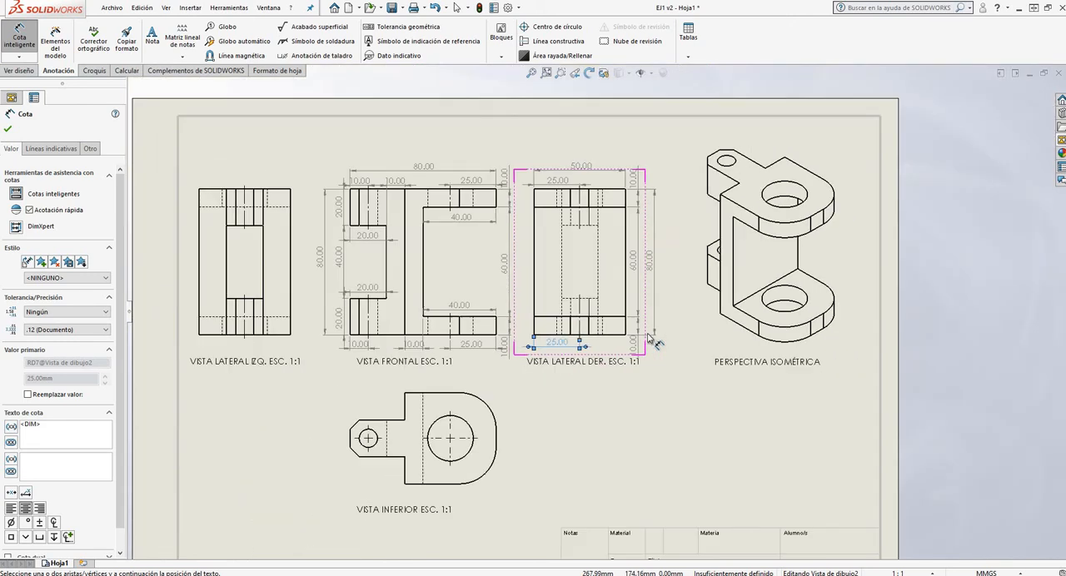
scroll(614, 208, "down", 3)
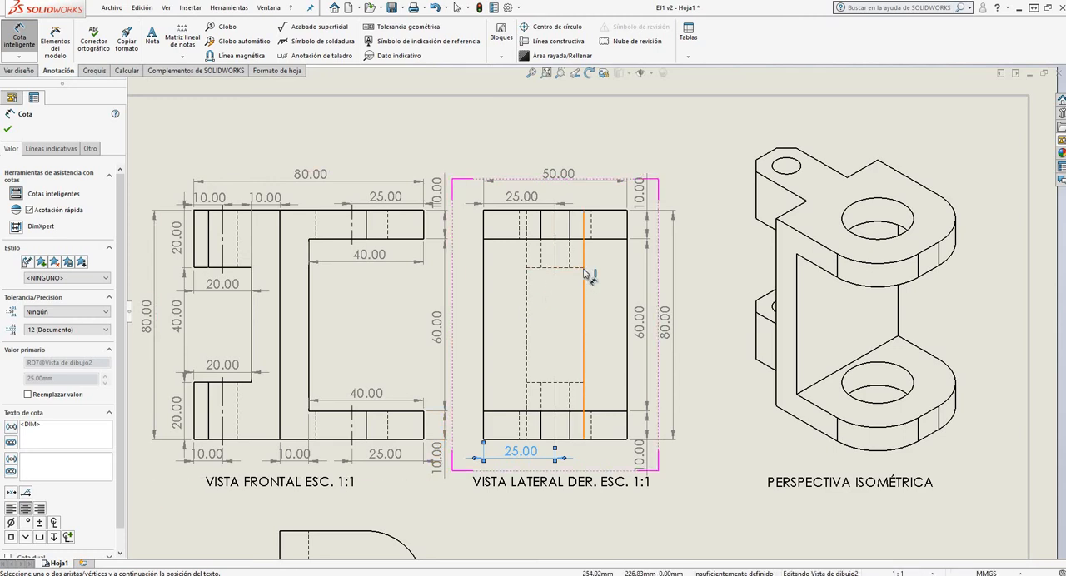
scroll(626, 286, "up", 2)
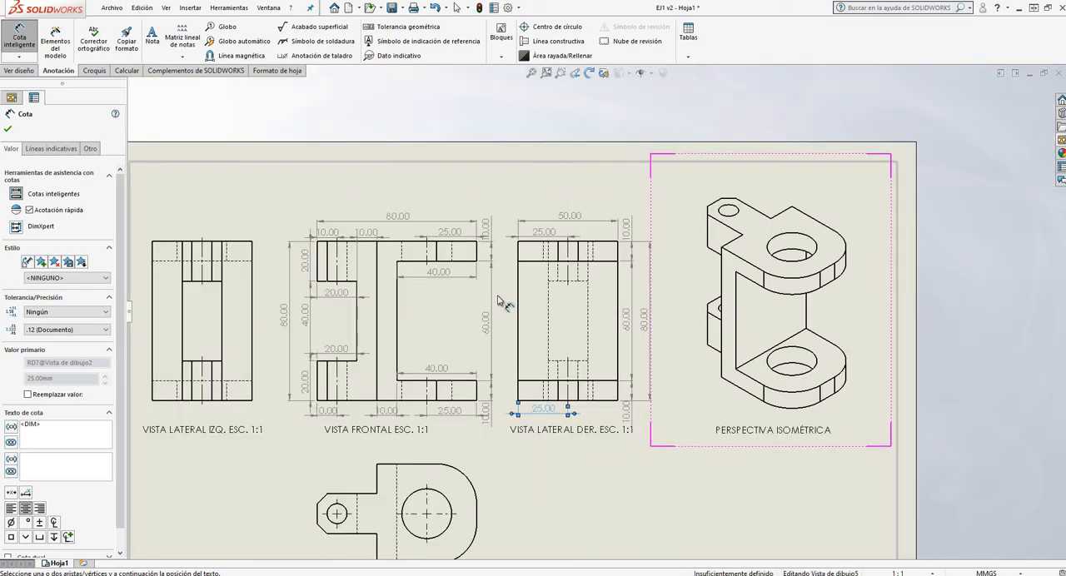
scroll(583, 324, "up", 3)
scroll(506, 308, "down", 5)
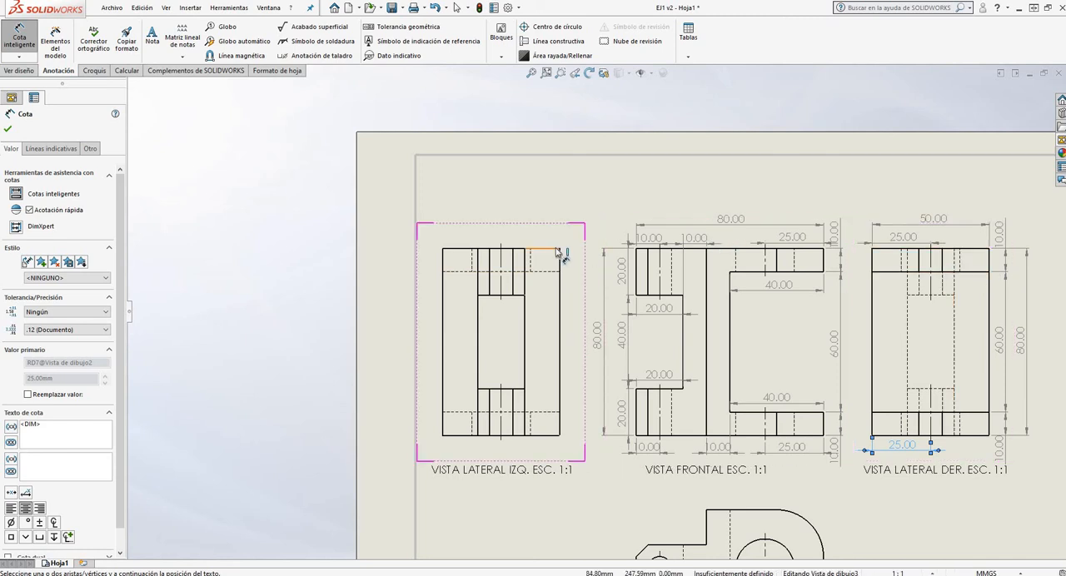
scroll(557, 252, "down", 2)
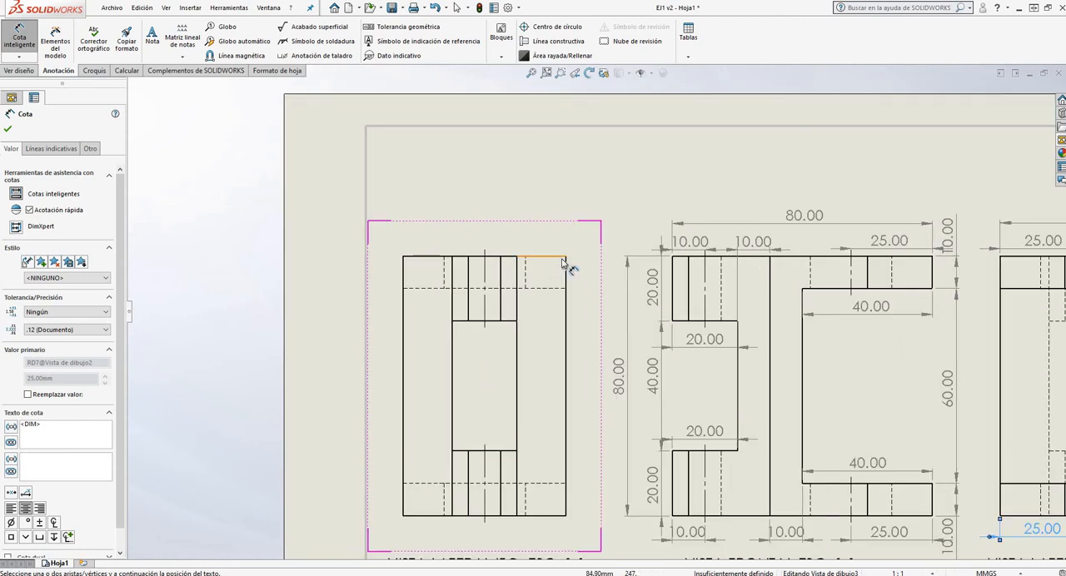
left_click(405, 260)
left_click(490, 230)
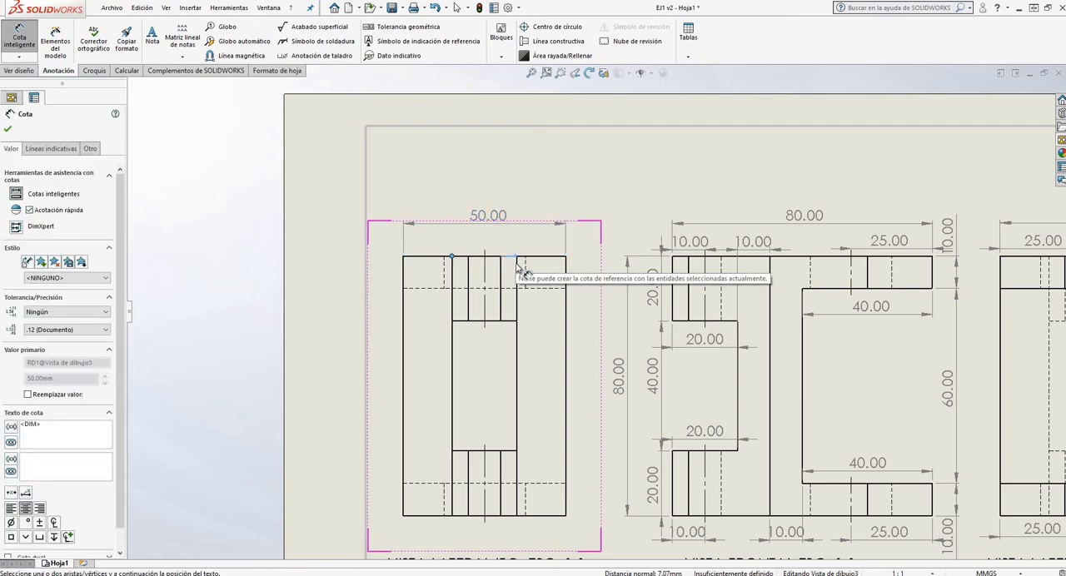
key("Escape")
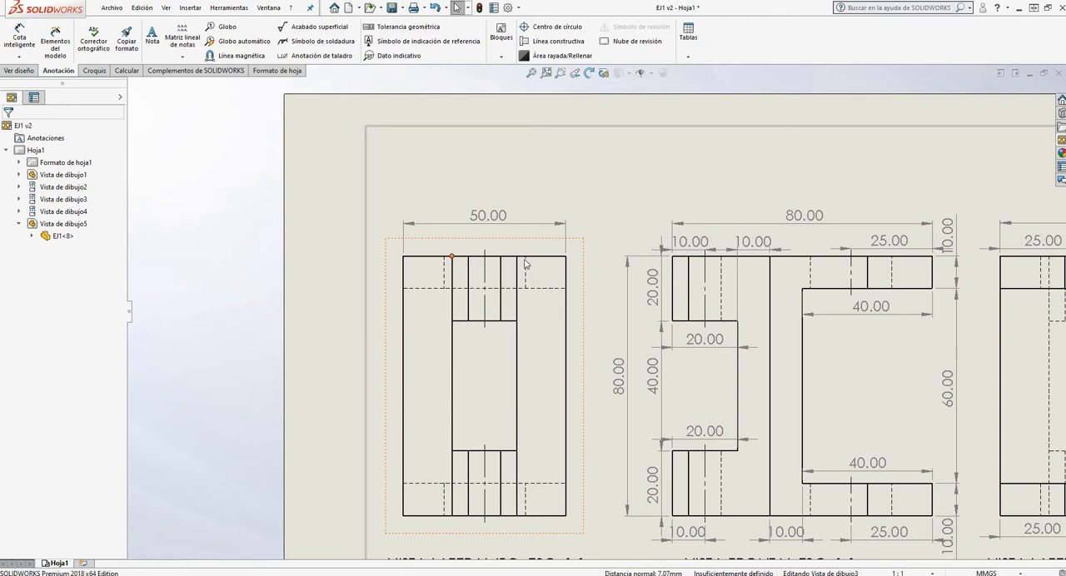
left_click(524, 264)
key("Escape")
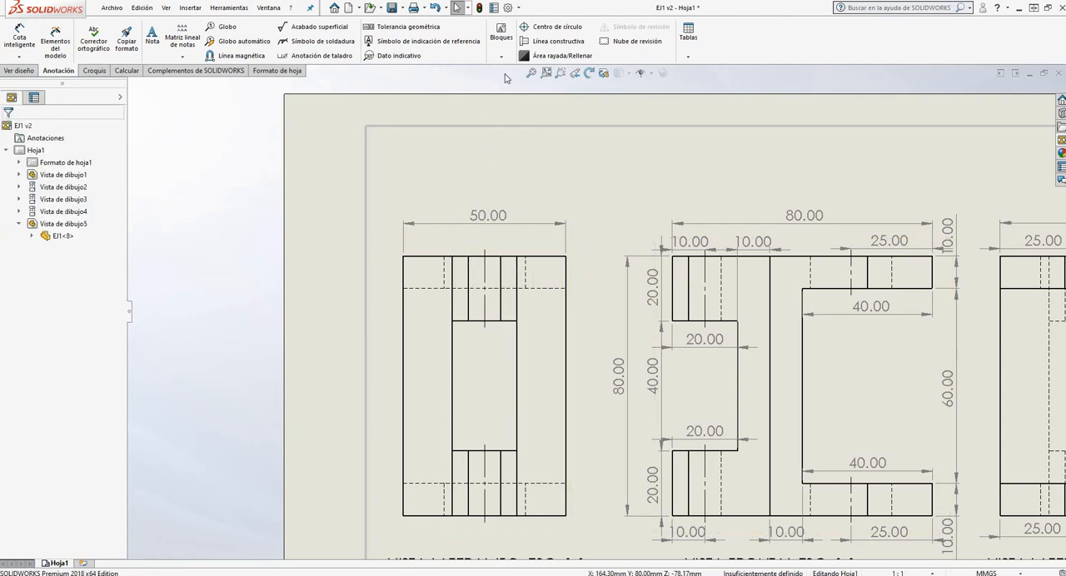
Dimension the upper central lug's width in the VISTA LATERAL IZQ. view, placing it between the outline and the overall width
left_click(19, 37)
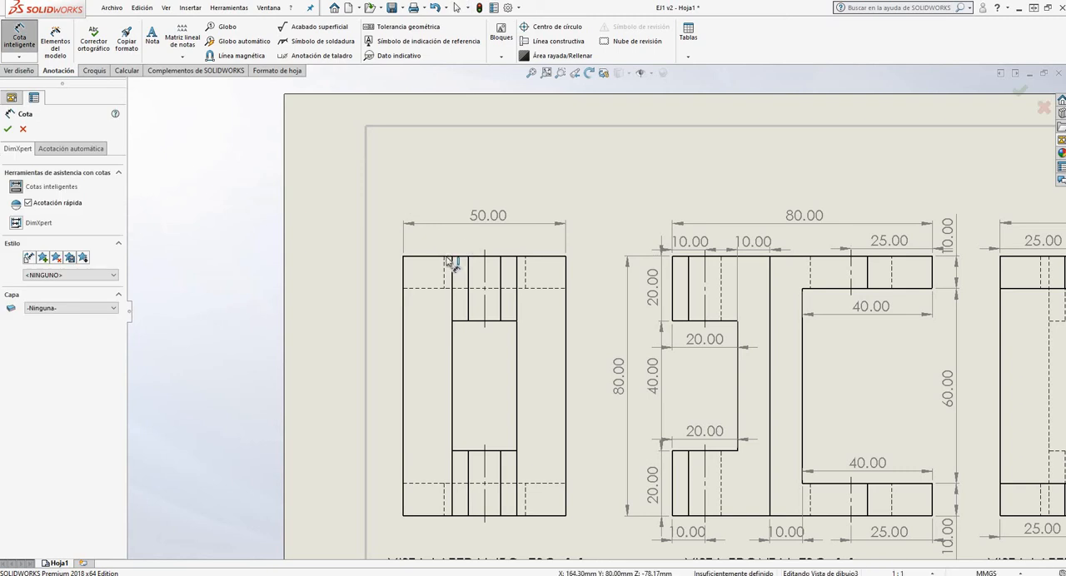
left_click(453, 256)
left_click(517, 256)
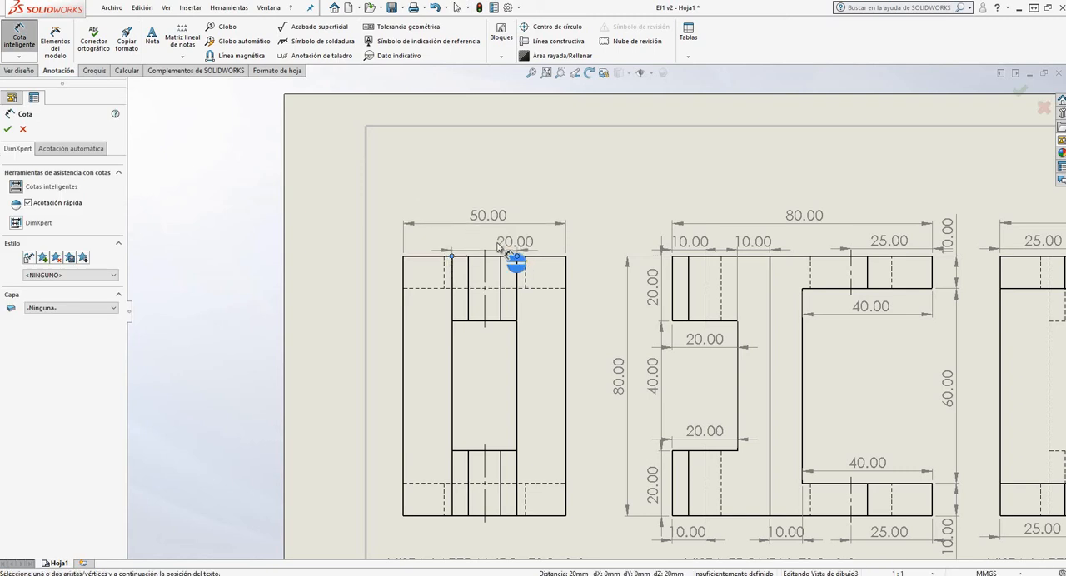
left_click(488, 251)
Dimension the lower holes' centerline from the VISTA LATERAL IZQ. view's lower right corner, placing it just below the outline
scroll(473, 208, "up", 2)
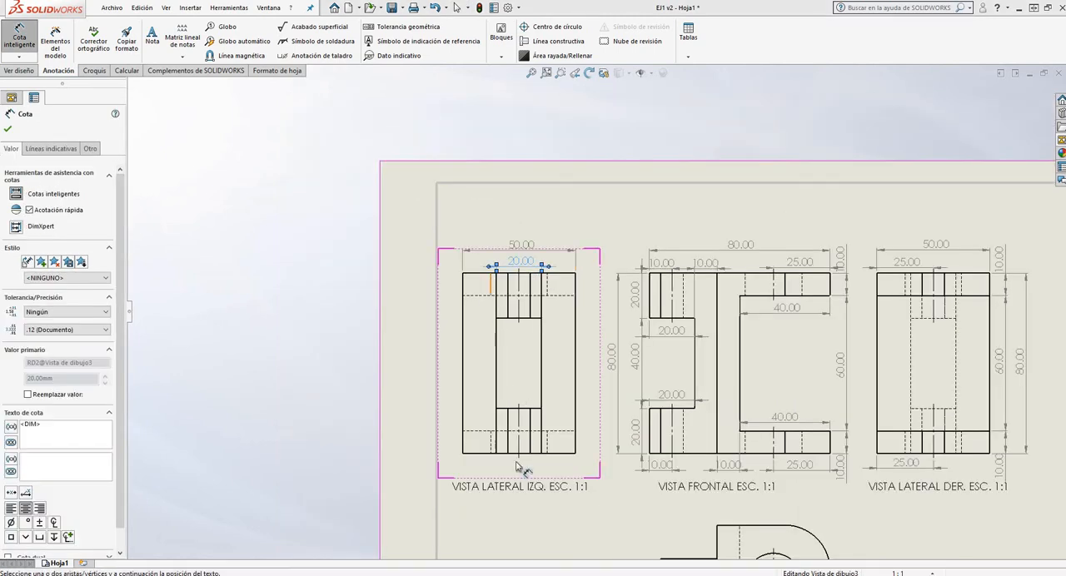
scroll(522, 454, "down", 2)
scroll(527, 445, "down", 1)
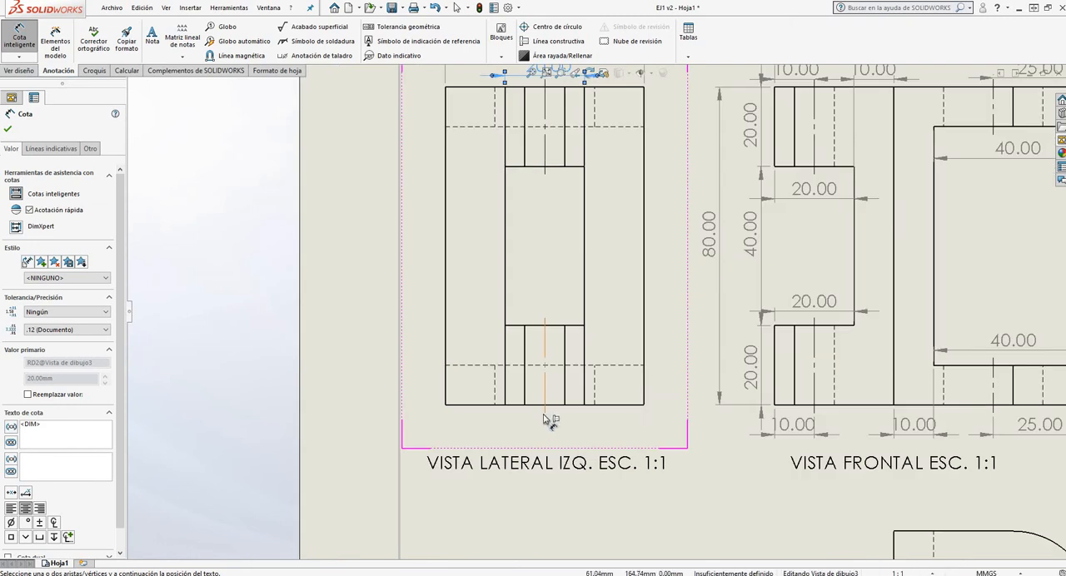
left_click(643, 405)
left_click(642, 416)
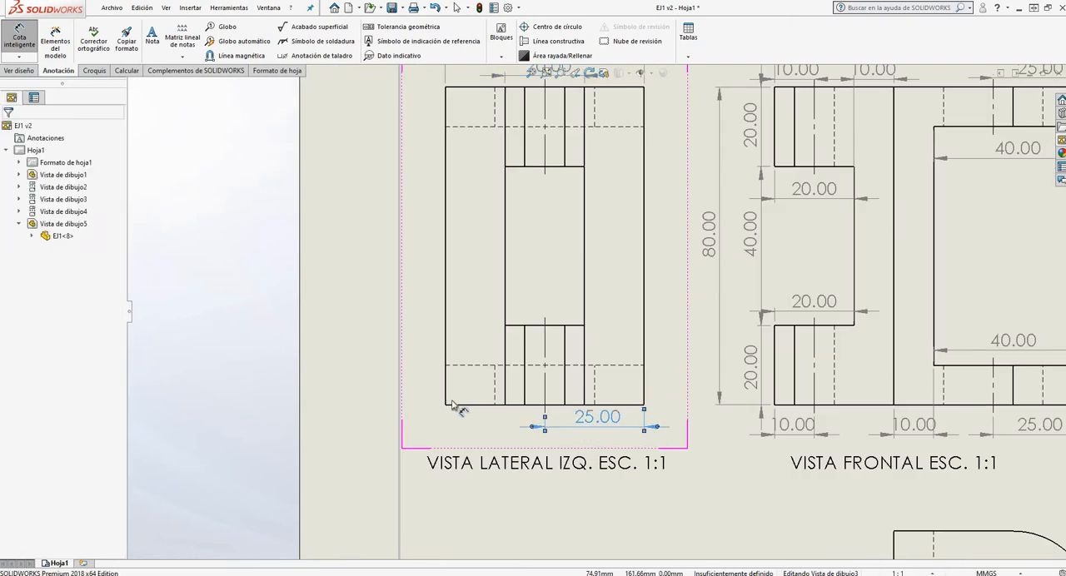
Dimension the width between the upper lug's two inner vertical edges in the VISTA LATERAL IZQ. view, placing it just below the lug
scroll(500, 408, "up", 1)
scroll(559, 208, "down", 1)
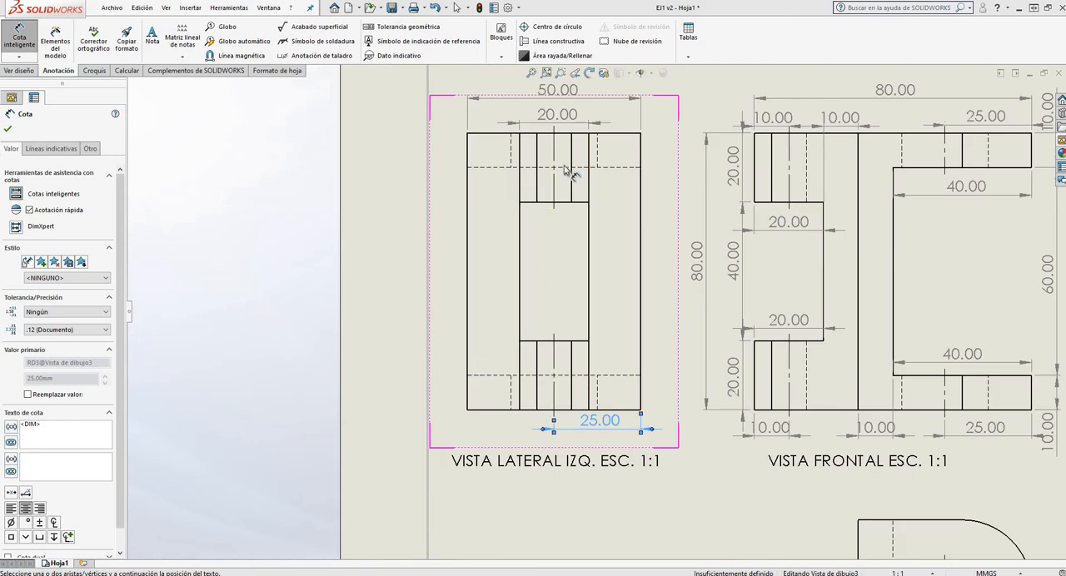
scroll(548, 212, "down", 2)
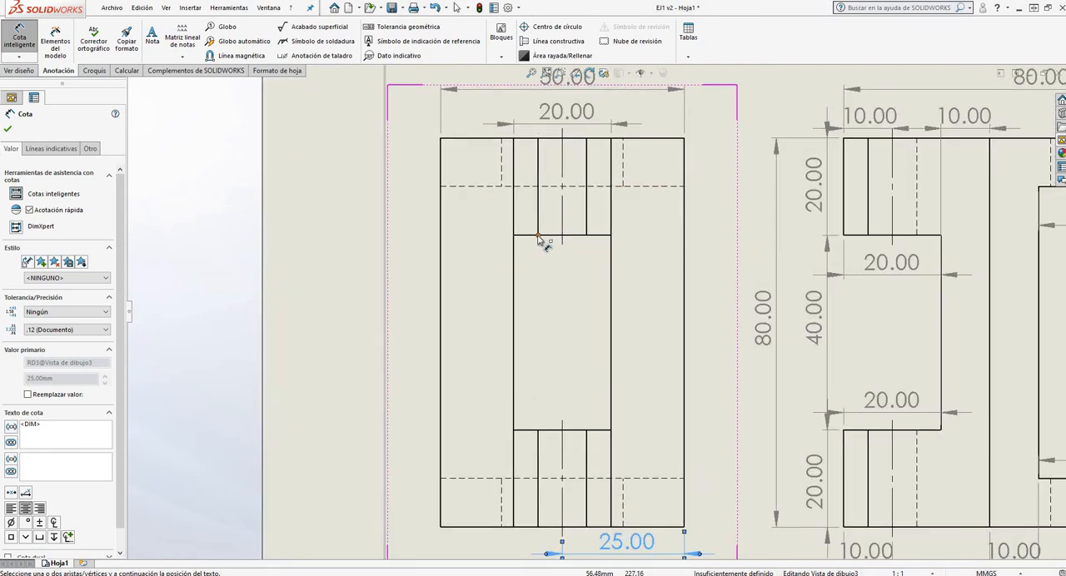
left_click(588, 238)
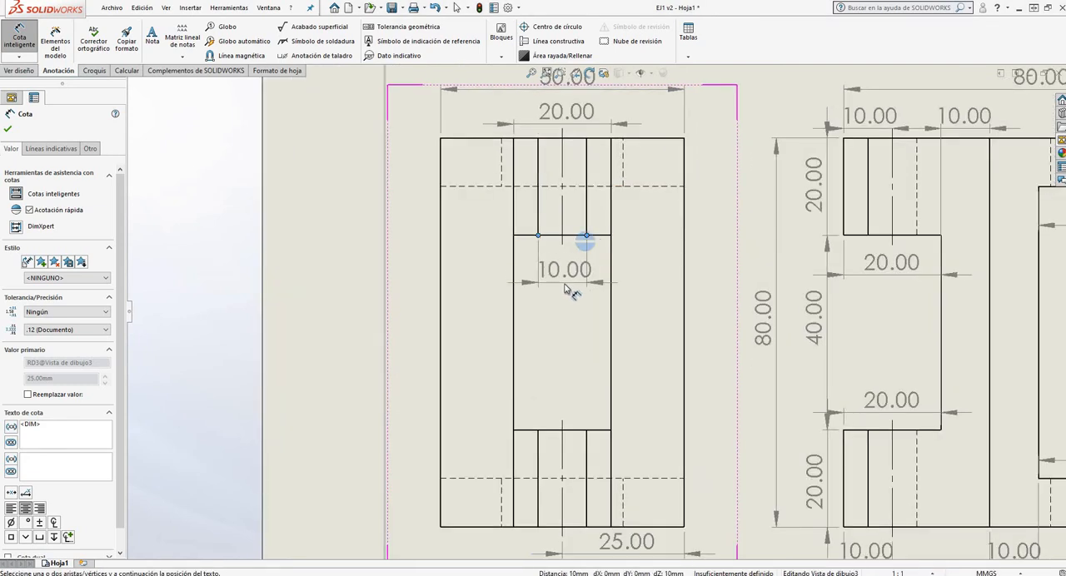
left_click(565, 293)
Dimension the upper flange's thickness in the VISTA LATERAL IZQ. view, from the upper right corner to the hidden line, with the text above the flange
scroll(550, 239, "up", 3)
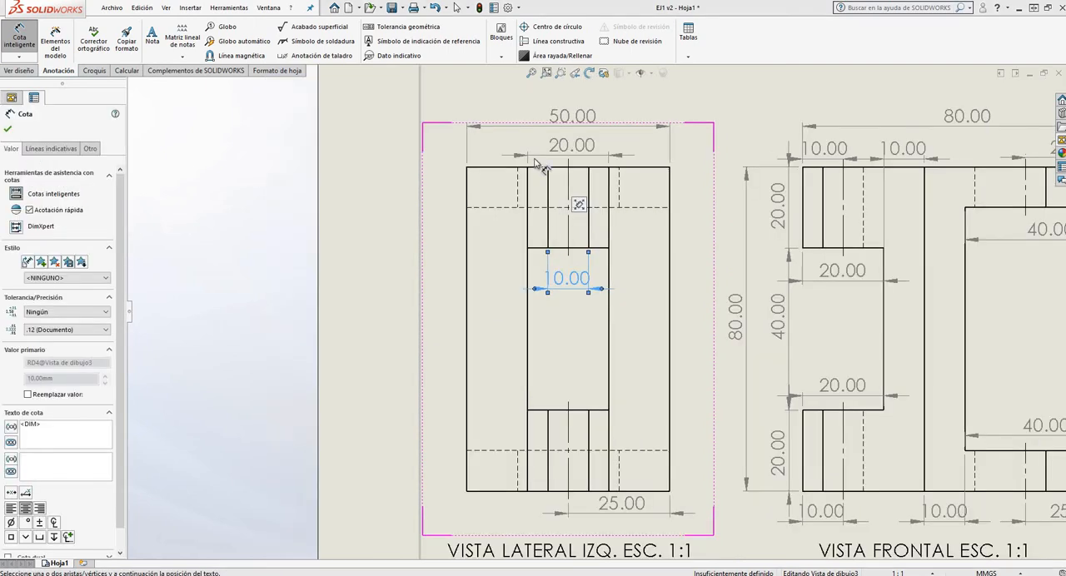
scroll(616, 241, "up", 2)
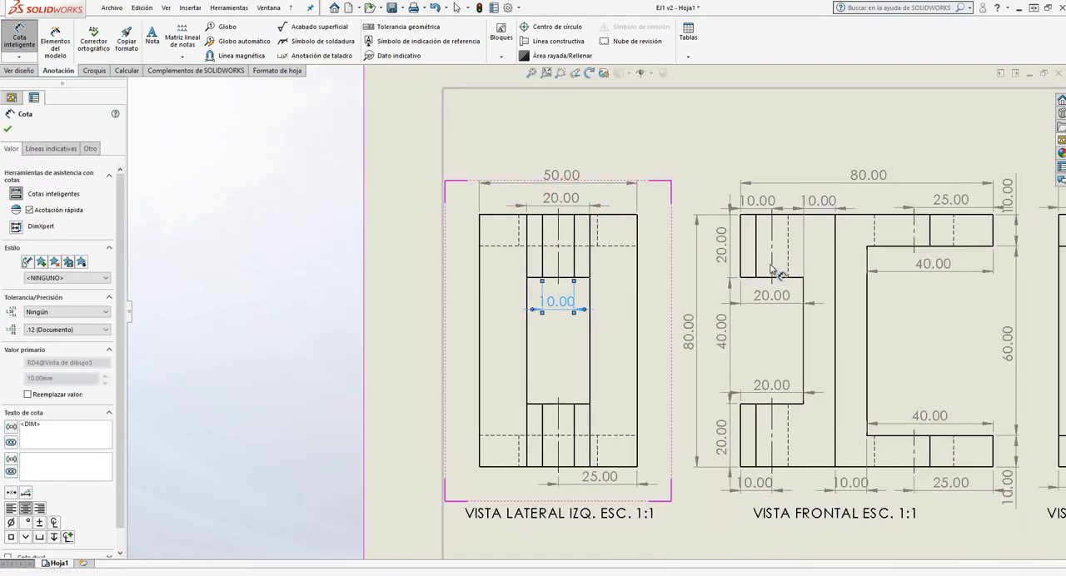
scroll(799, 250, "down", 4)
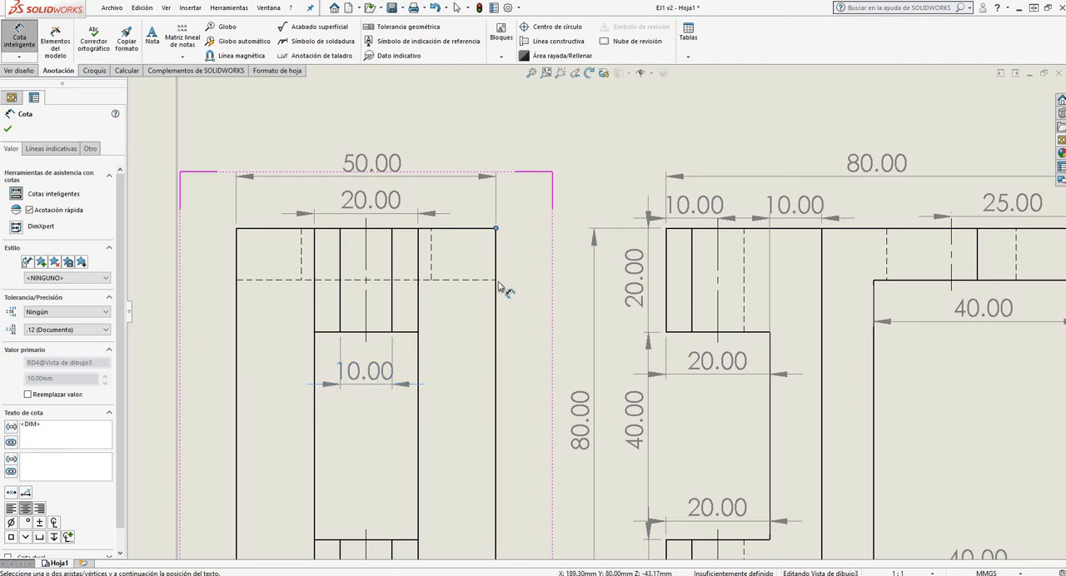
left_click(485, 280)
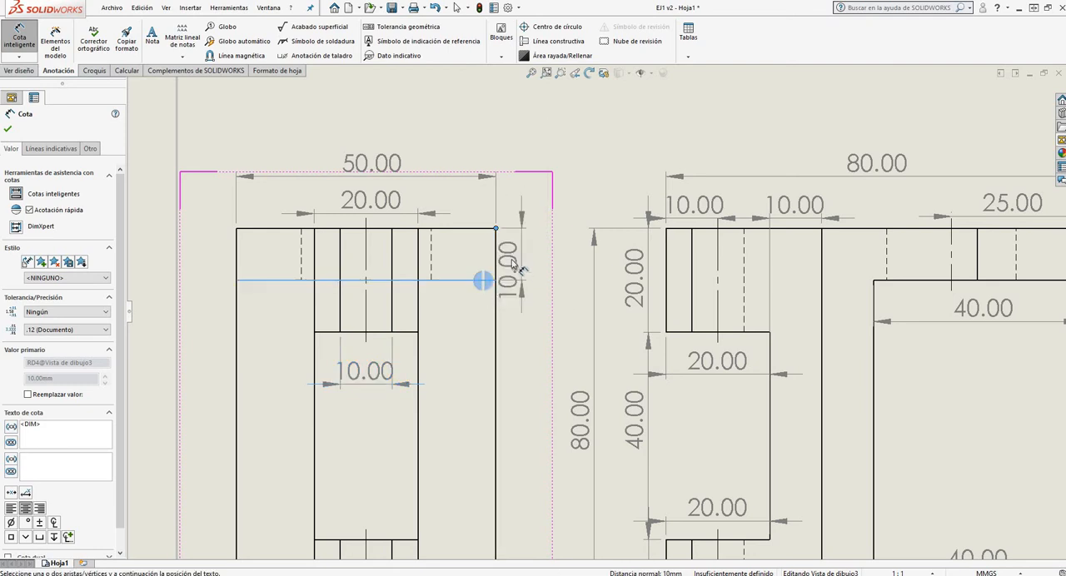
left_click(536, 204)
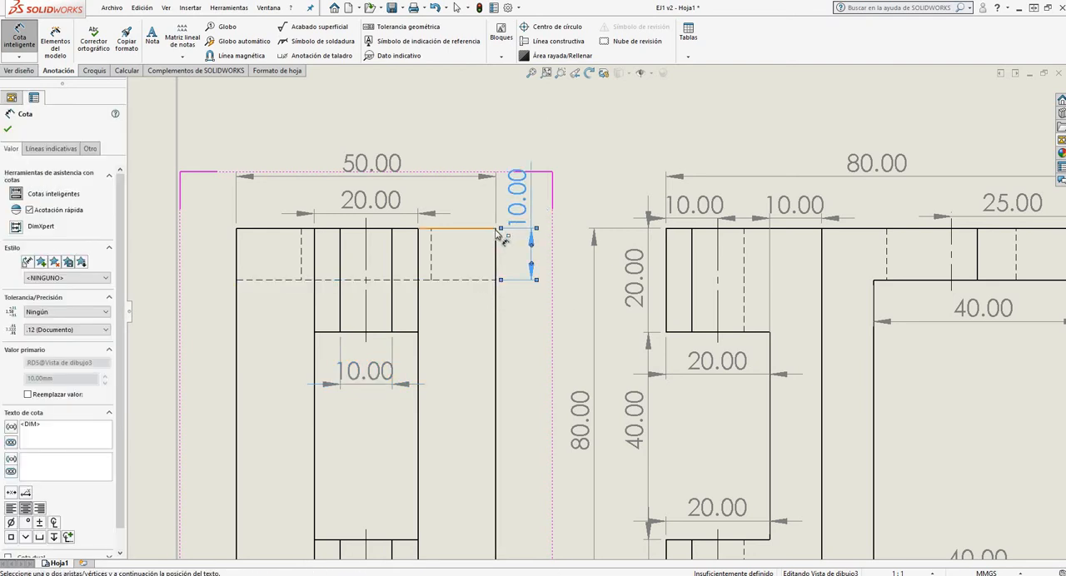
Dimension the VISTA LATERAL IZQ. view's overall height between its right corners, placing it outside the outline
scroll(501, 164, "up", 2)
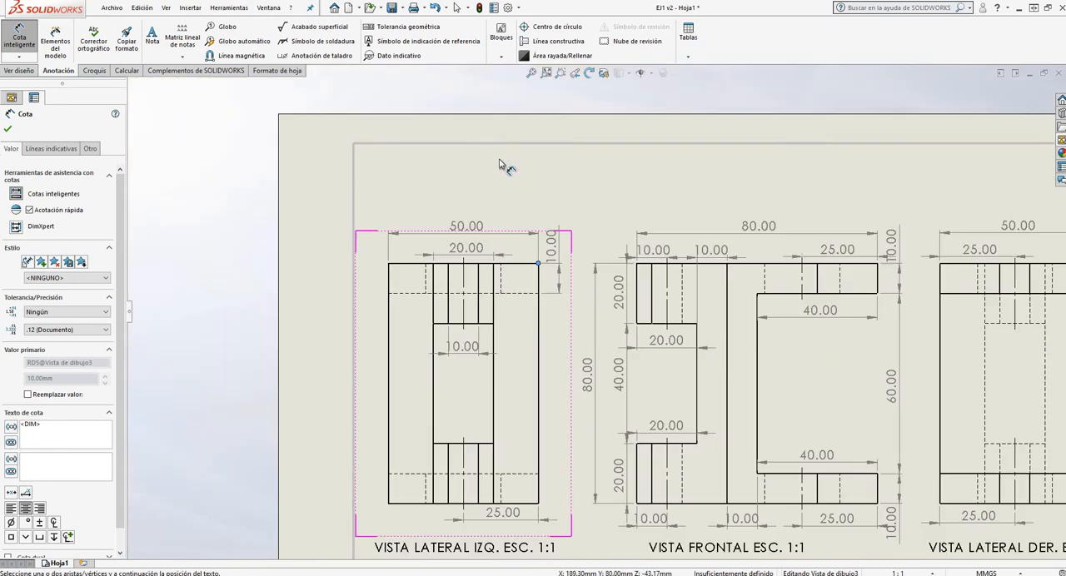
left_click(539, 503)
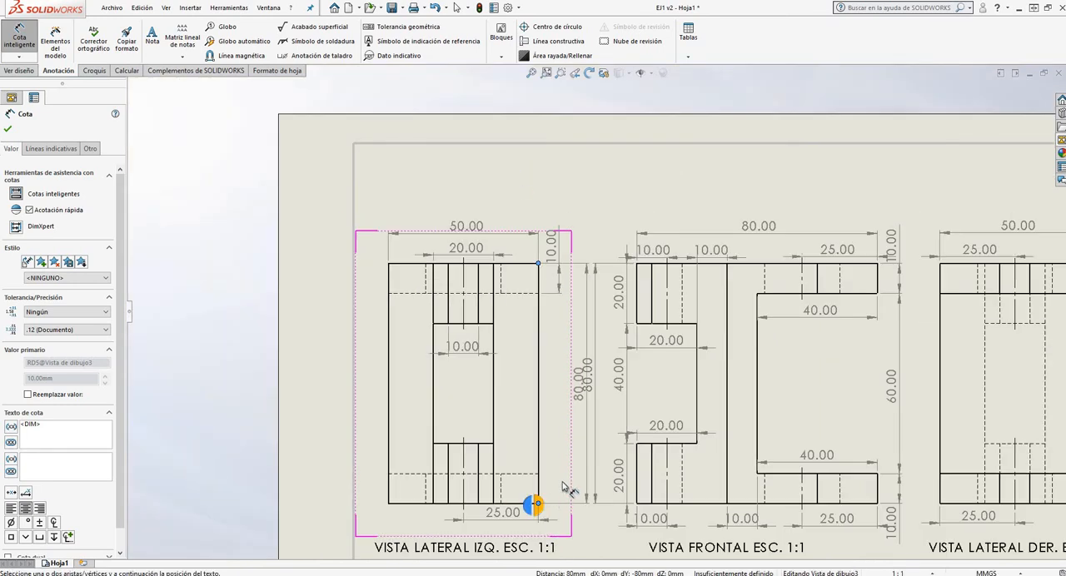
left_click(580, 379)
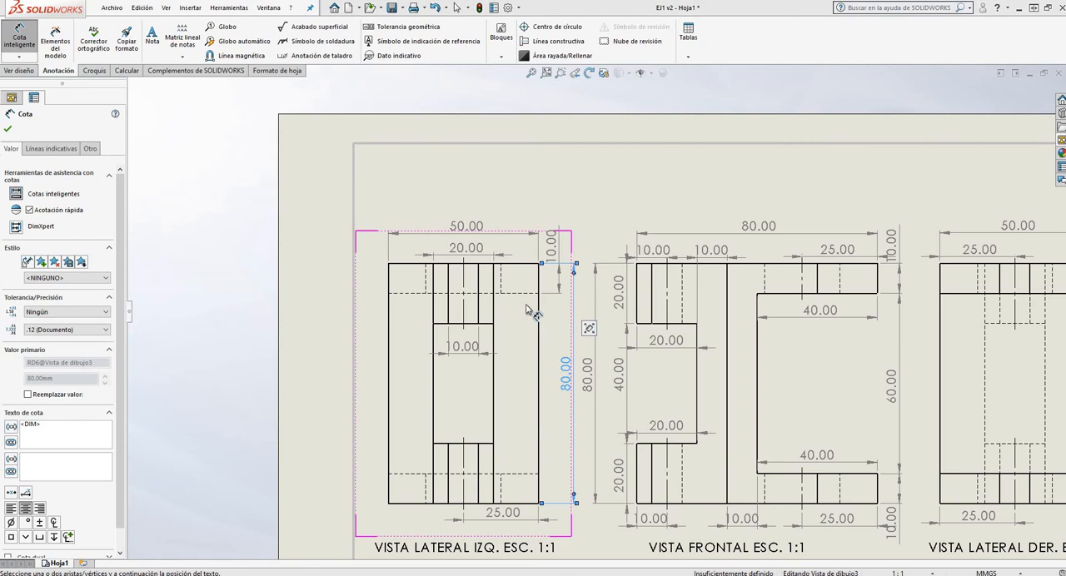
Dimension the distance between the two horizontal flange lines in the VISTA LATERAL IZQ. view, placing it between the outline and the overall height
scroll(552, 365, "up", 3)
scroll(570, 337, "down", 5)
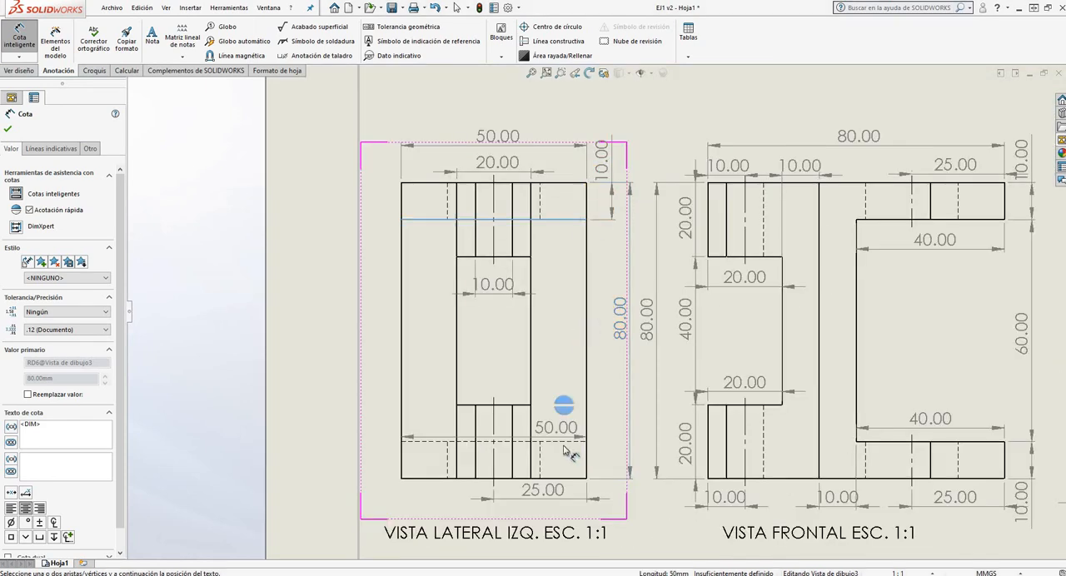
key("Escape")
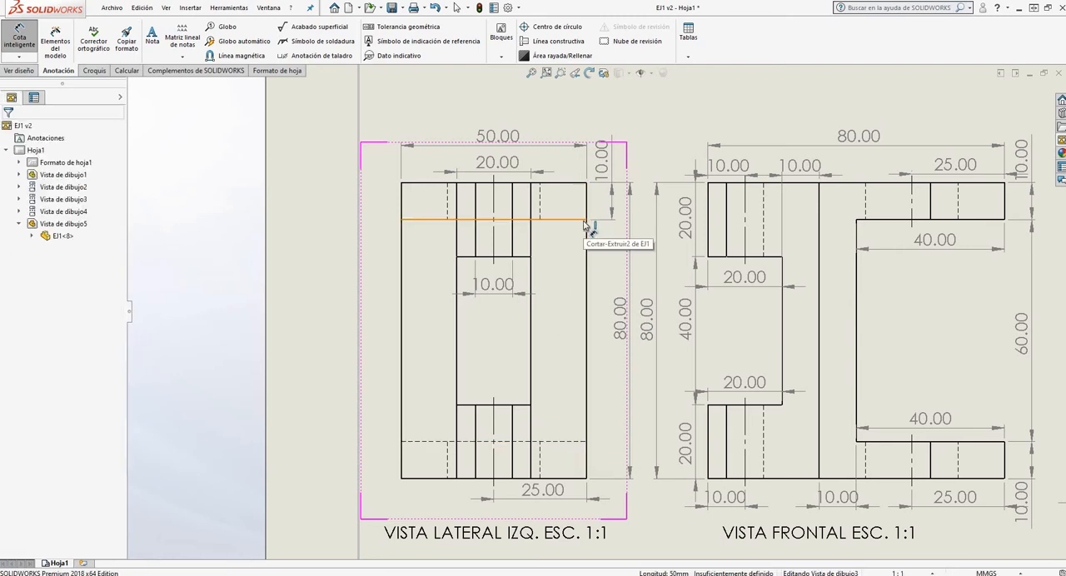
left_click(585, 221)
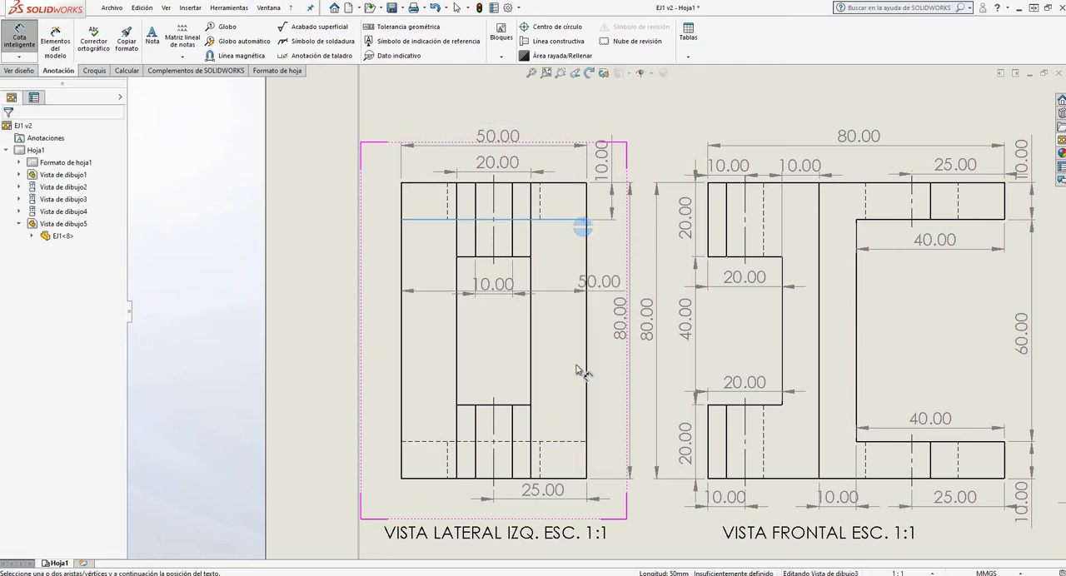
left_click(573, 444)
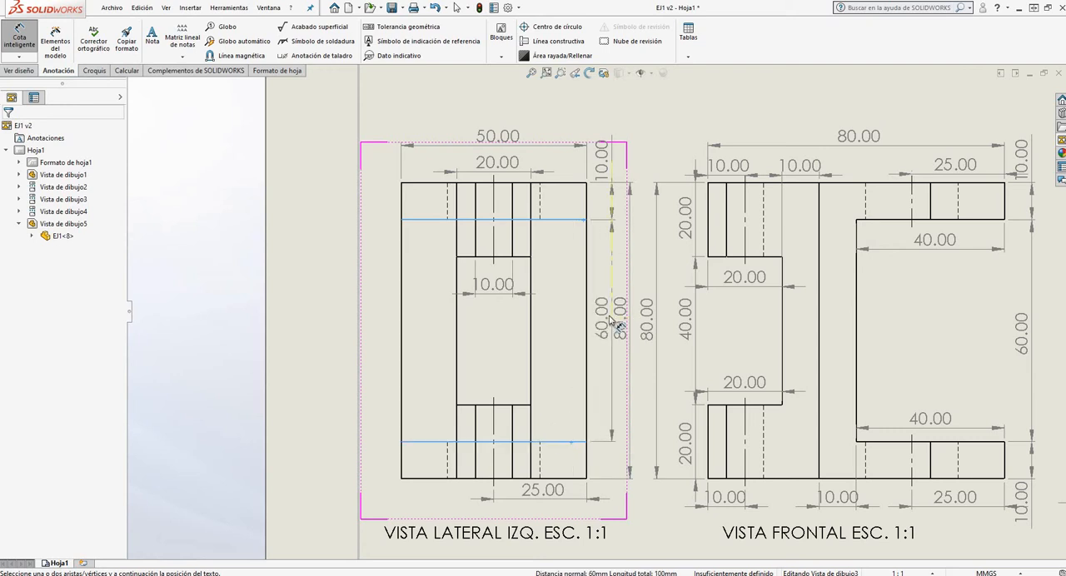
left_click(616, 323)
Dimension the large hole's diameter in the VISTA INFERIOR view, placing it diagonally outside the outline at the upper right
scroll(783, 392, "up", 5)
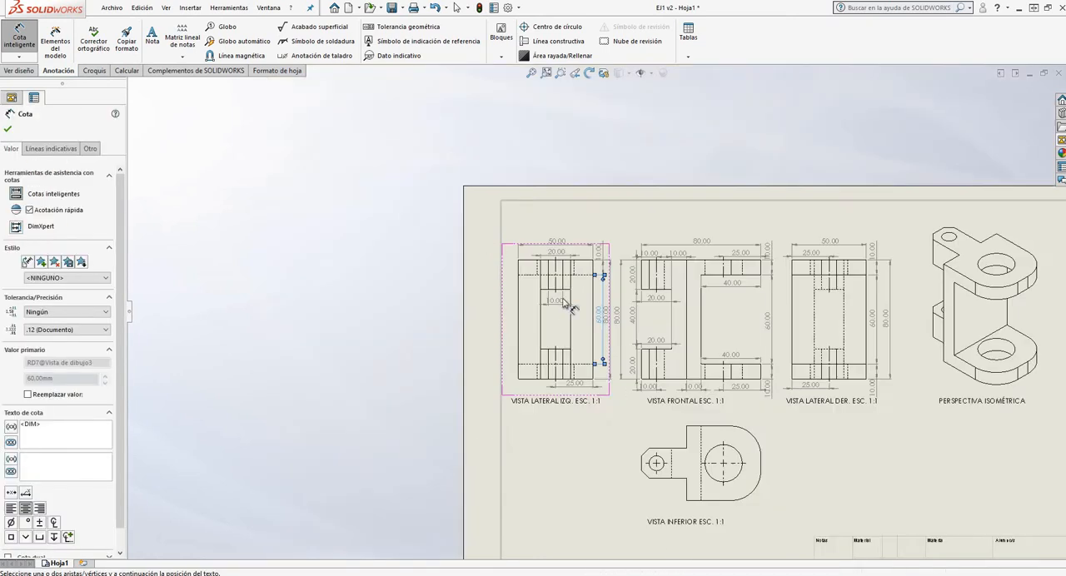
scroll(782, 391, "down", 2)
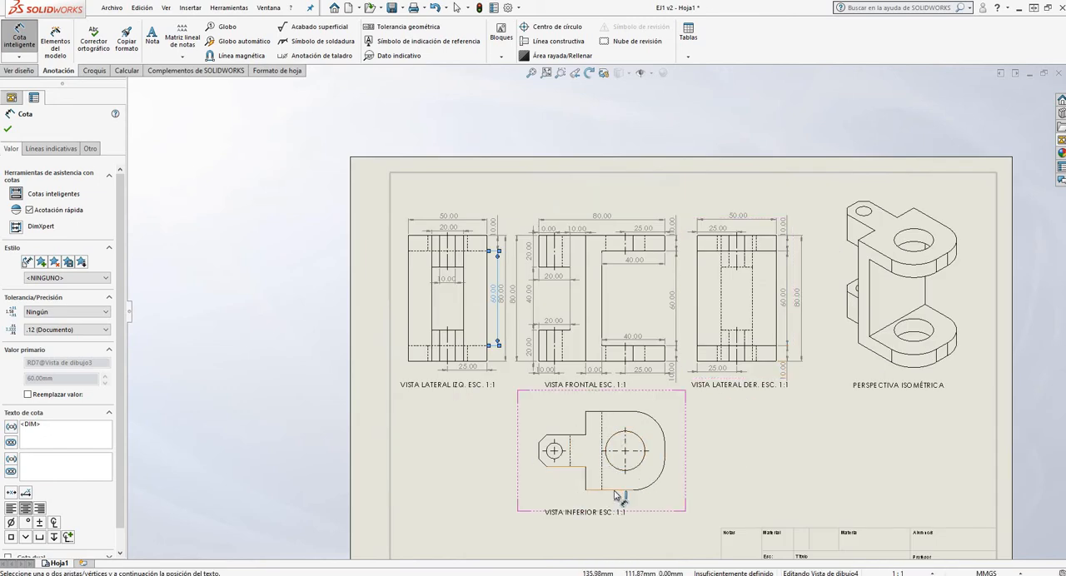
scroll(644, 502, "down", 4)
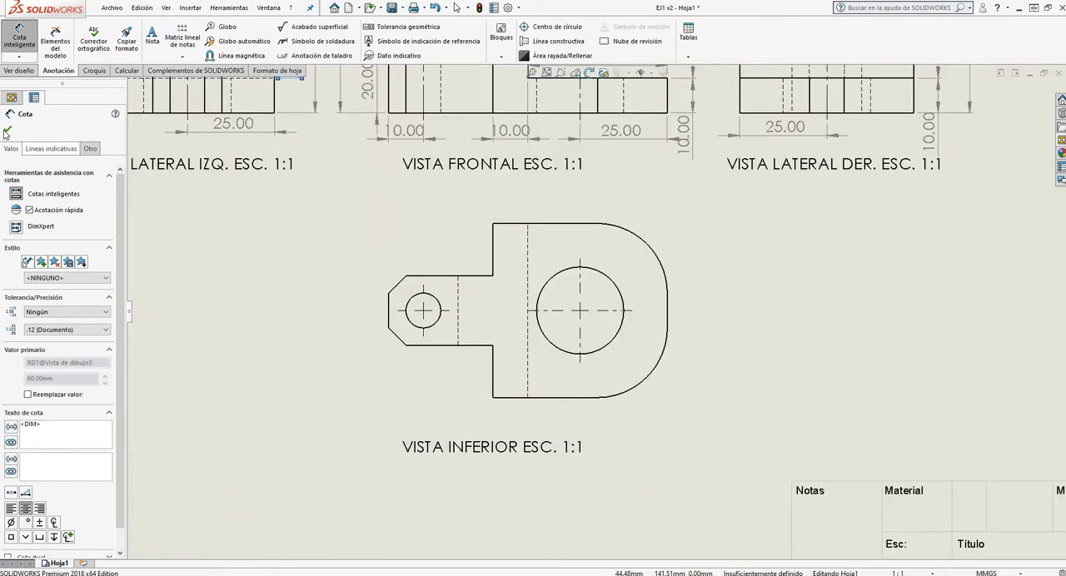
key("Escape")
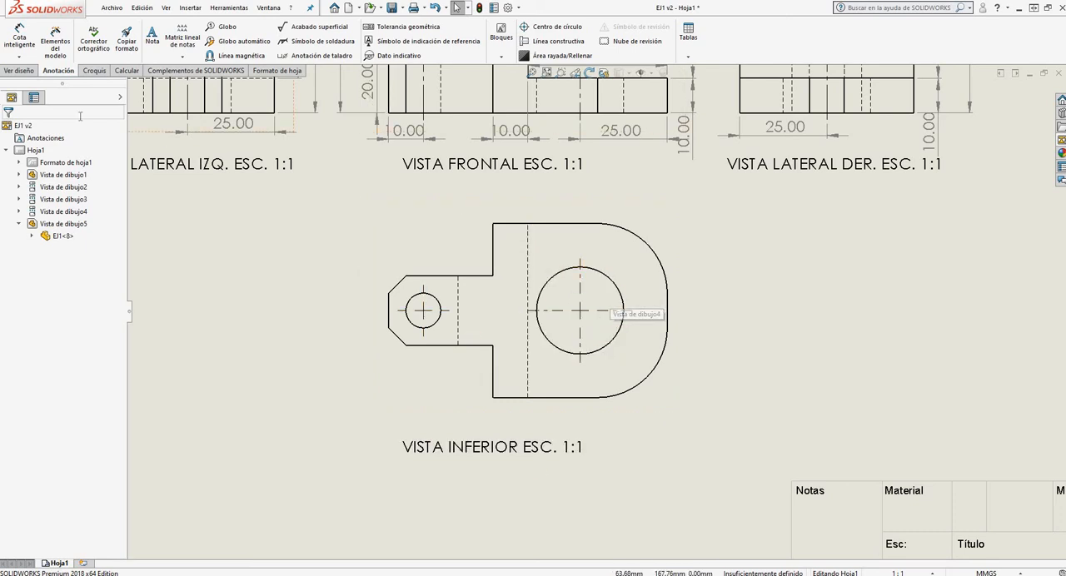
left_click(19, 38)
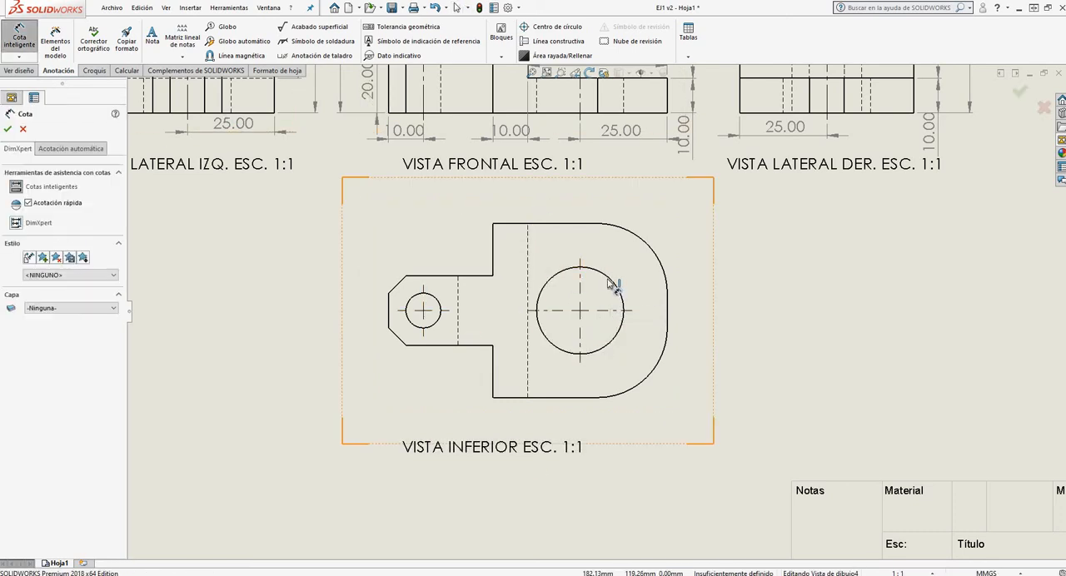
left_click(612, 281)
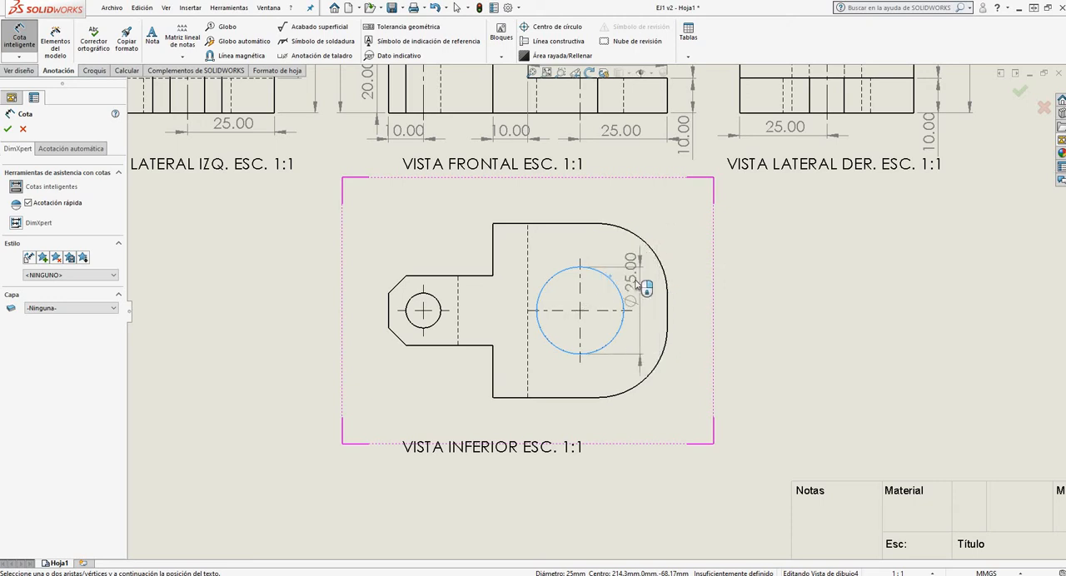
scroll(638, 285, "up", 3)
scroll(620, 292, "down", 6)
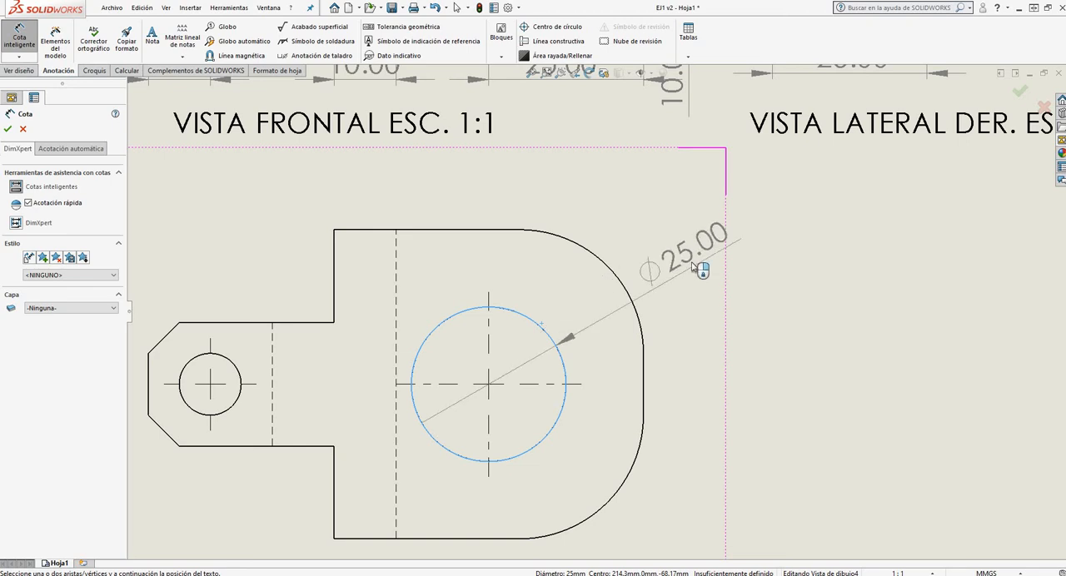
left_click(689, 271)
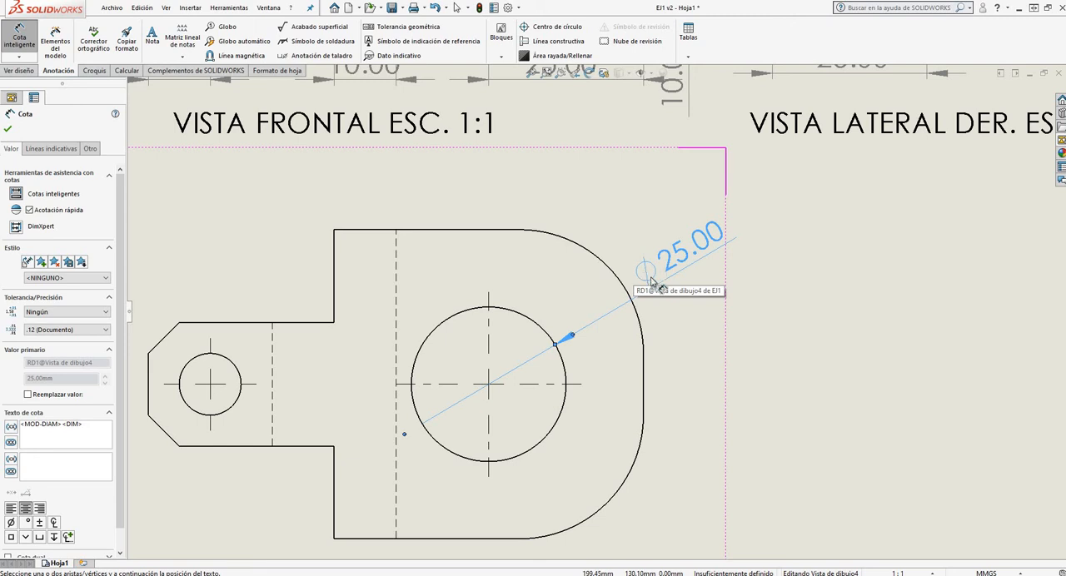
Dimension the radii of the upper and lower rounded corners in the VISTA INFERIOR view, placing both diagonally outside the outline
left_click(597, 262)
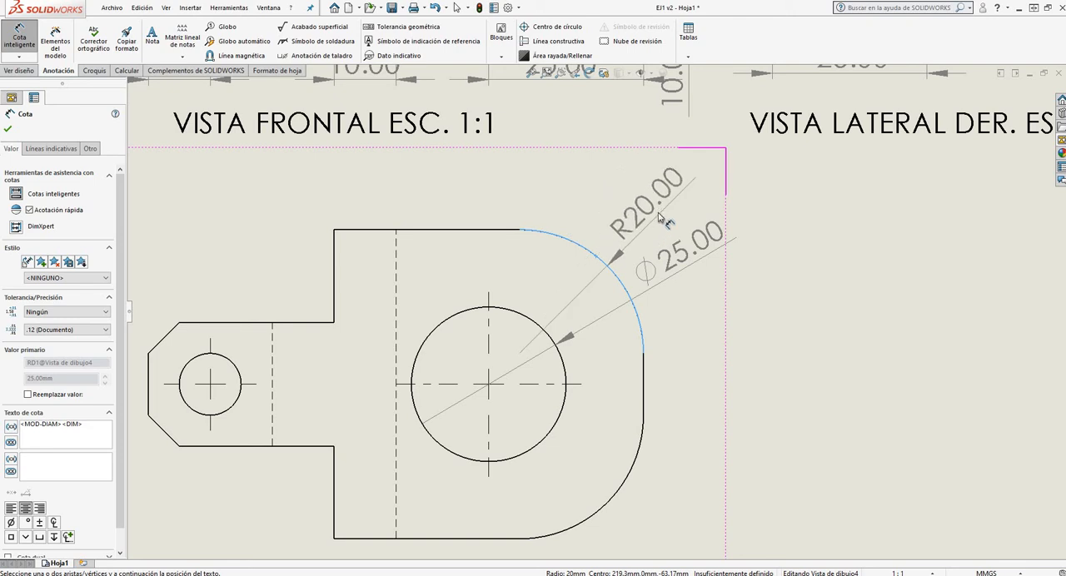
left_click(659, 218)
scroll(492, 333, "up", 5)
scroll(598, 376, "down", 5)
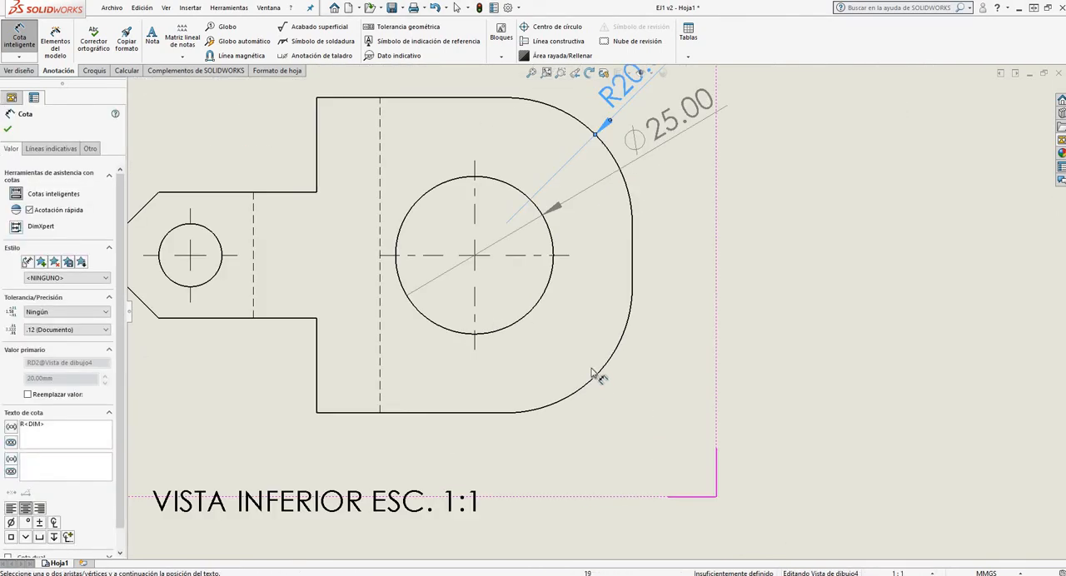
left_click(599, 372)
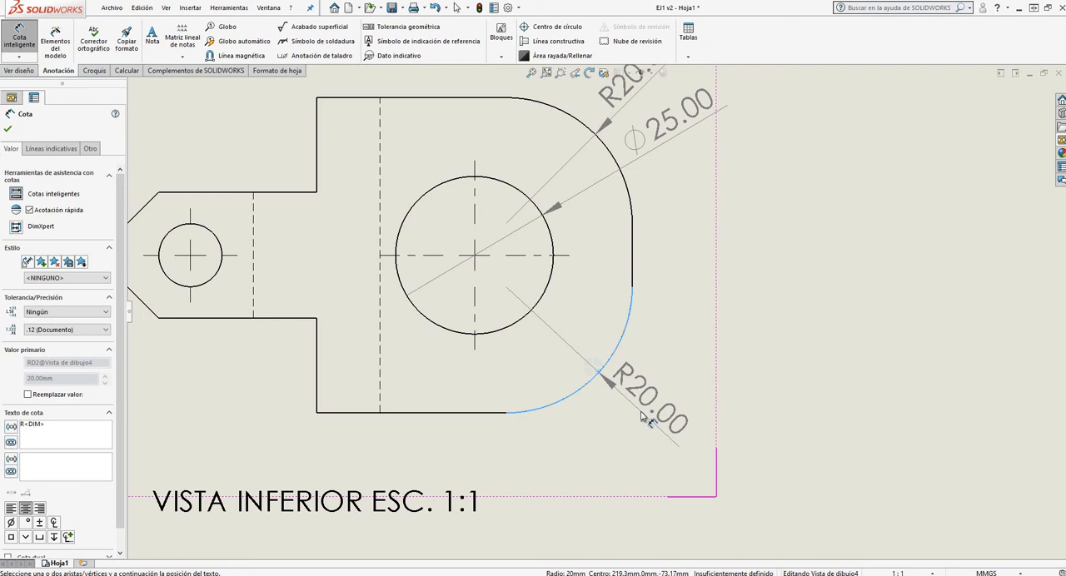
left_click(642, 416)
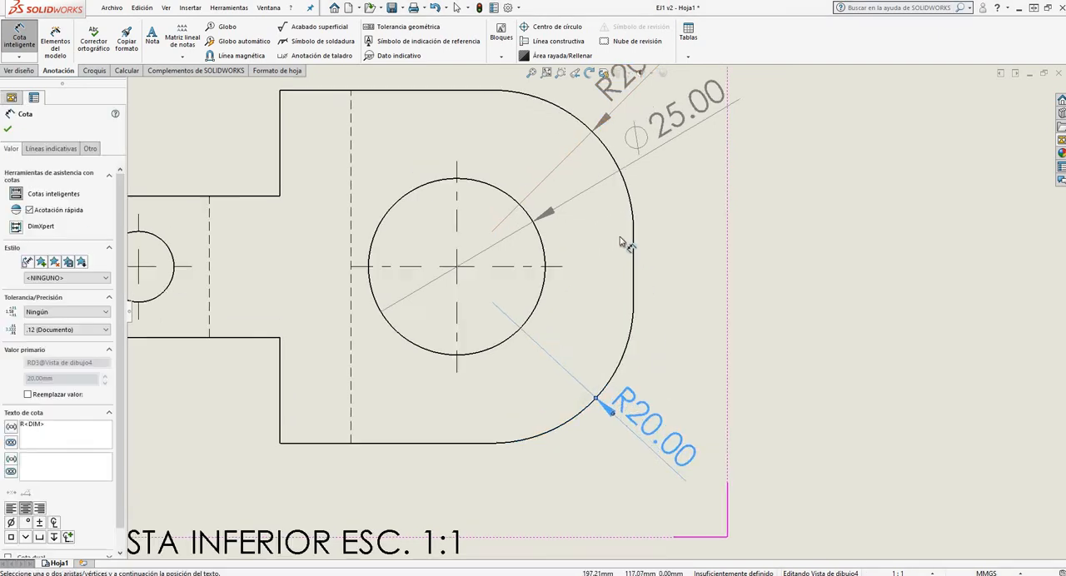
Dimension the small hole's diameter in the VISTA INFERIOR view, placing it vertically just left of the lug
scroll(616, 250, "up", 5)
scroll(397, 301, "down", 5)
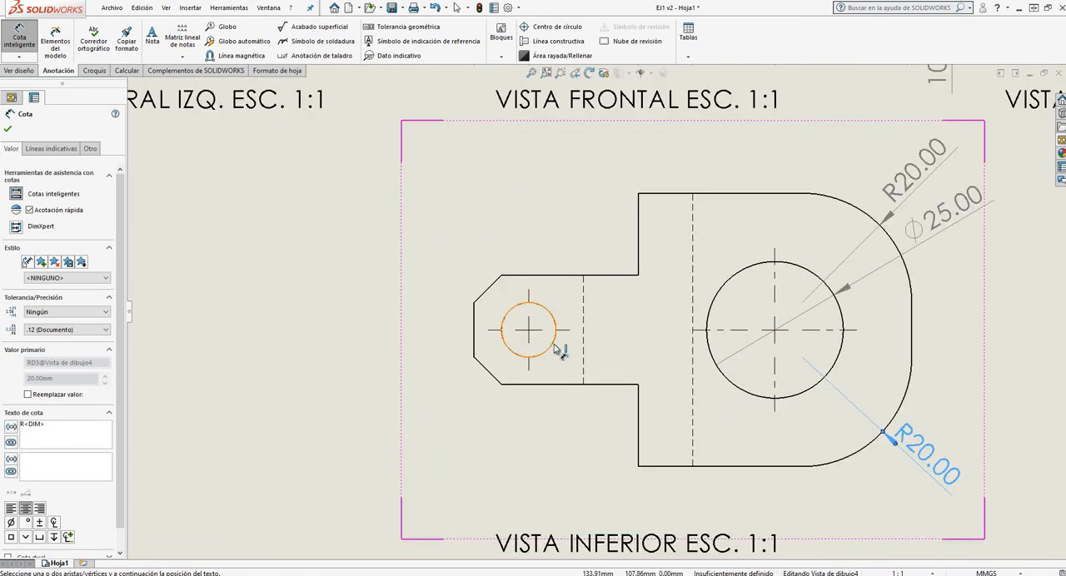
left_click(557, 346)
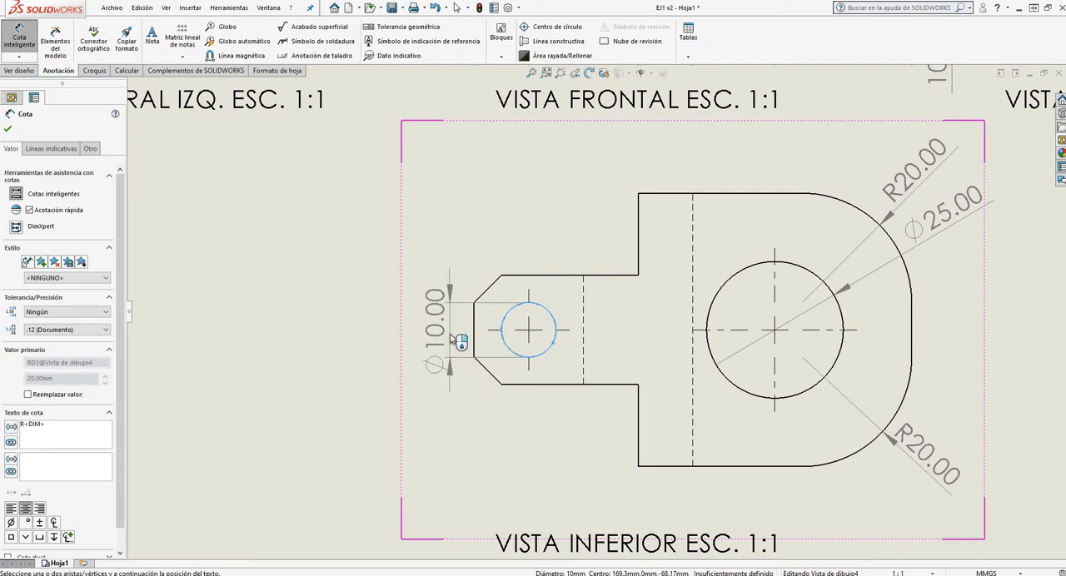
left_click(457, 339)
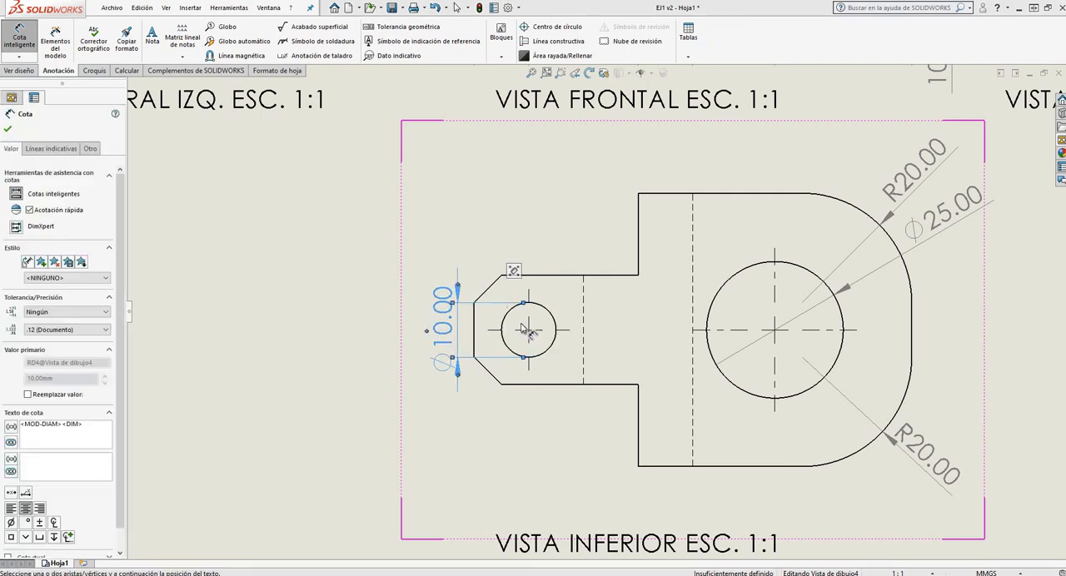
Examine the dimensions around the VISTA INFERIOR view and compare them with those in the views above
scroll(487, 301, "up", 4)
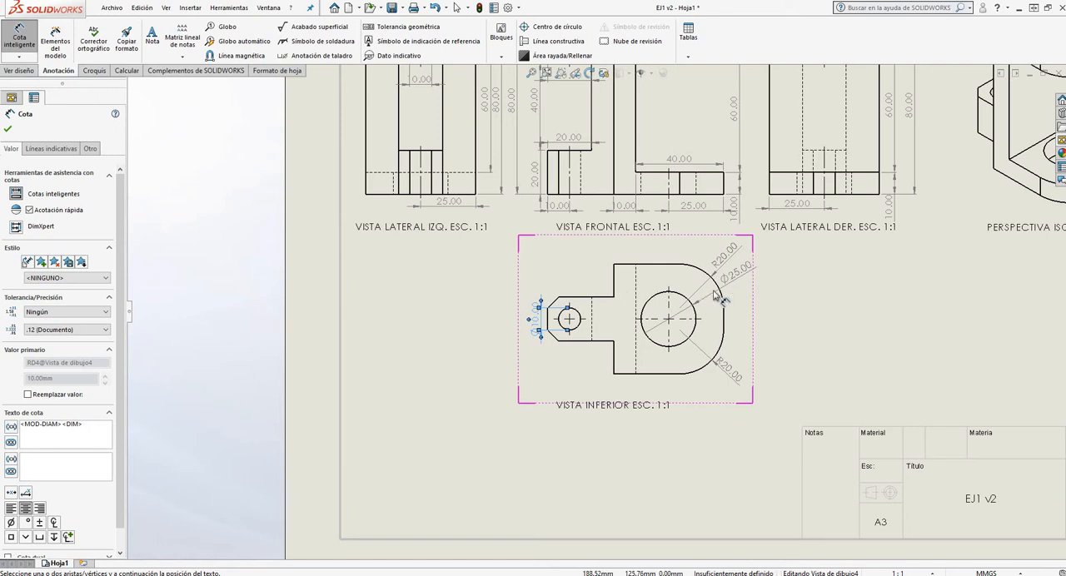
scroll(736, 287, "down", 2)
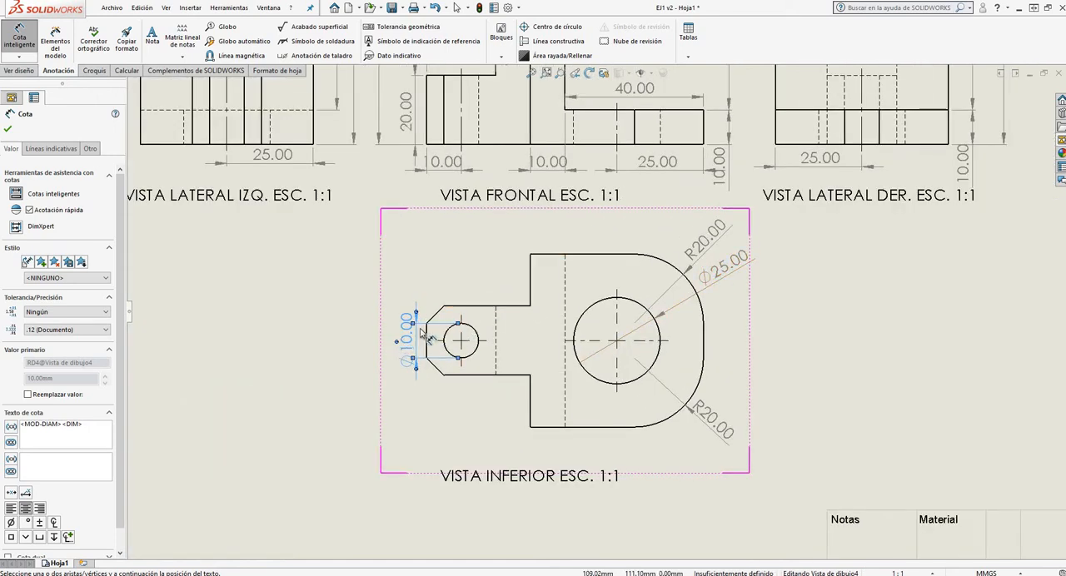
scroll(441, 348, "down", 3)
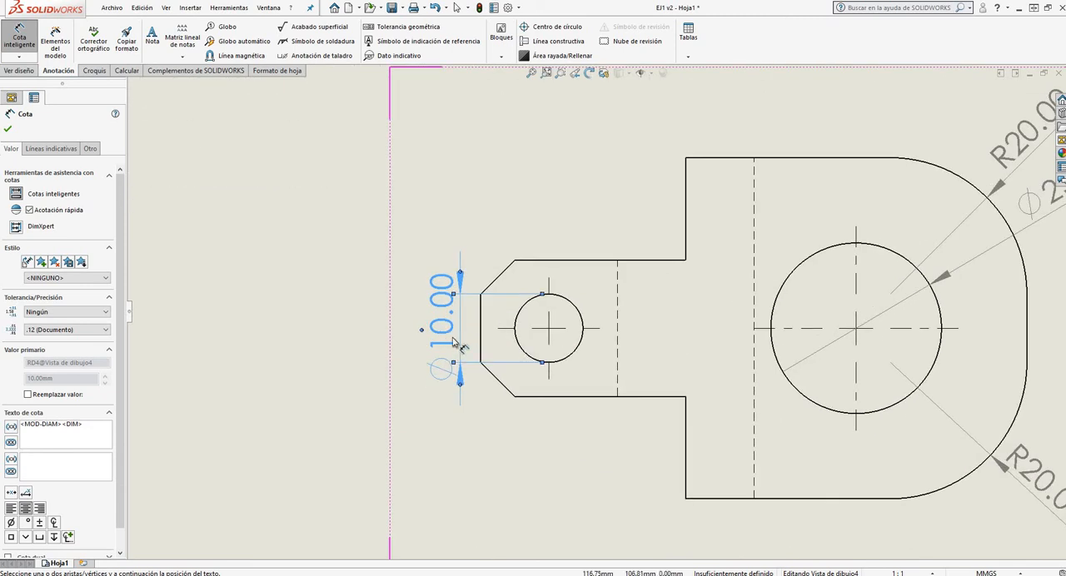
scroll(545, 337, "up", 4)
scroll(547, 337, "up", 2)
scroll(736, 254, "down", 4)
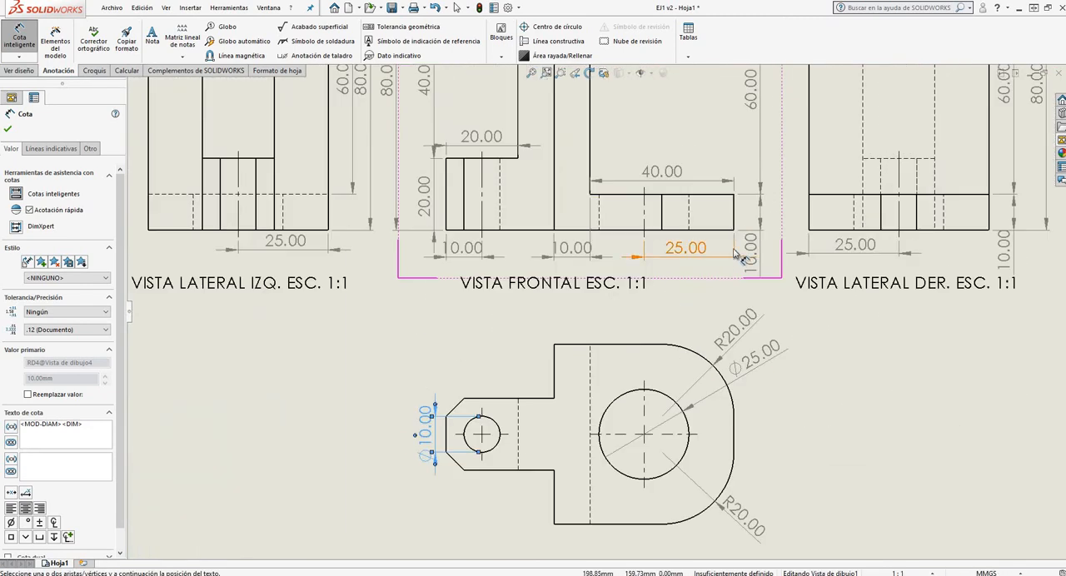
scroll(597, 275, "up", 3)
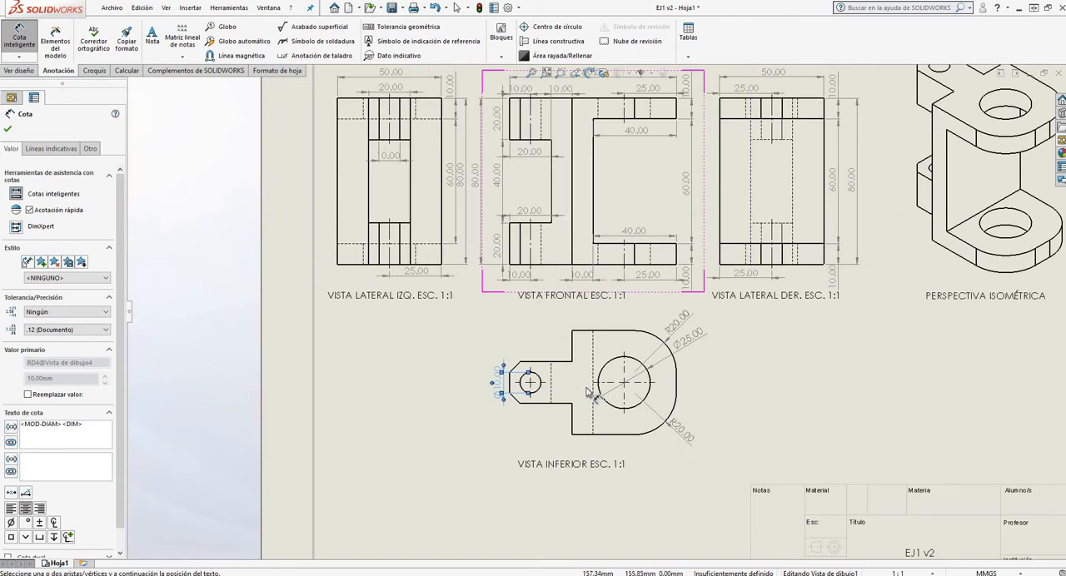
scroll(556, 357, "up", 3)
scroll(577, 354, "down", 5)
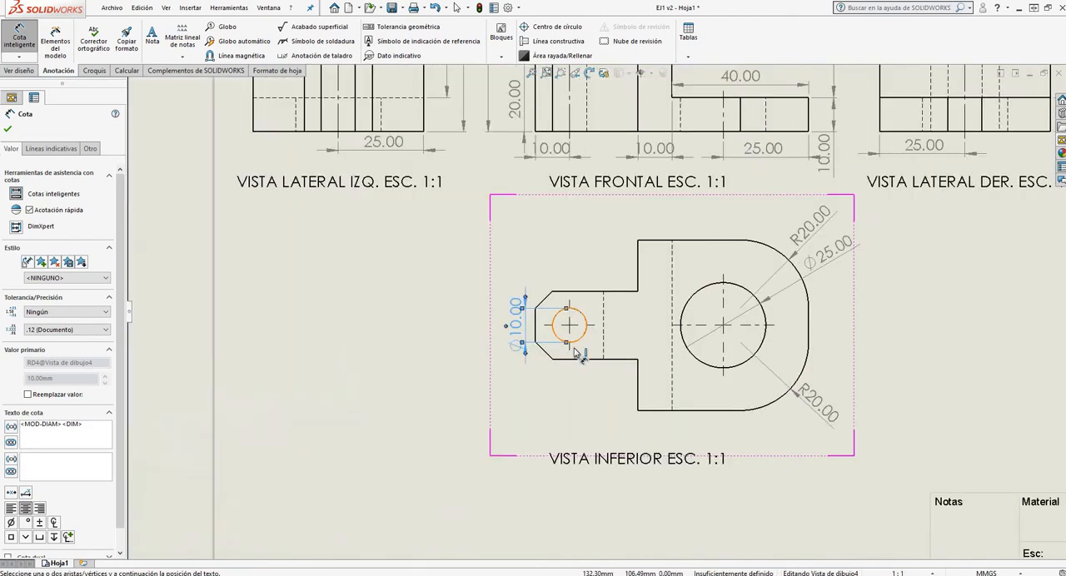
Dimension the length of the lug's upper horizontal edge in the VISTA INFERIOR view, placing it just above the edge
scroll(579, 354, "down", 3)
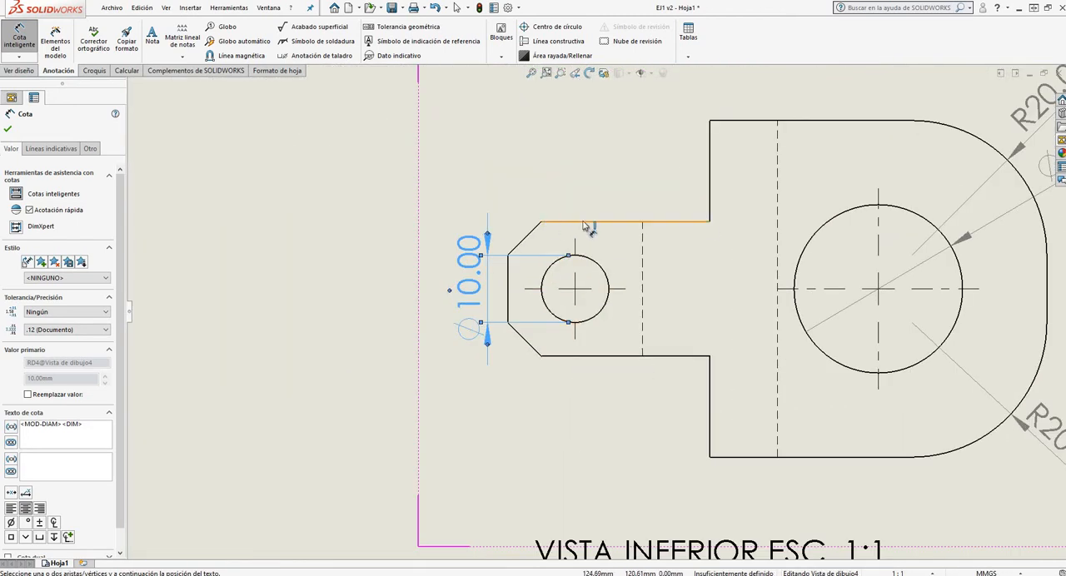
left_click(687, 225)
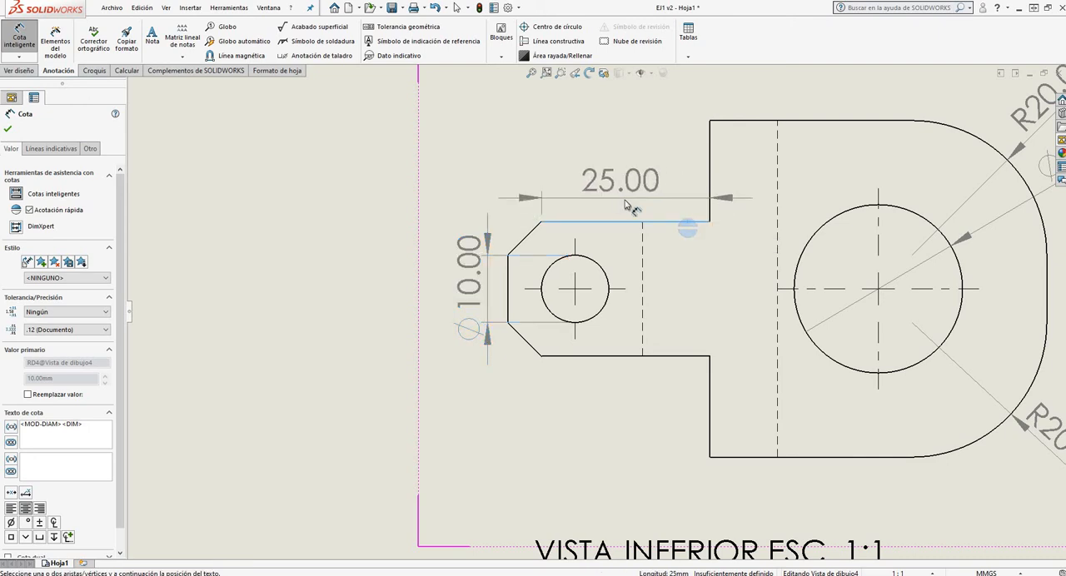
left_click(626, 206)
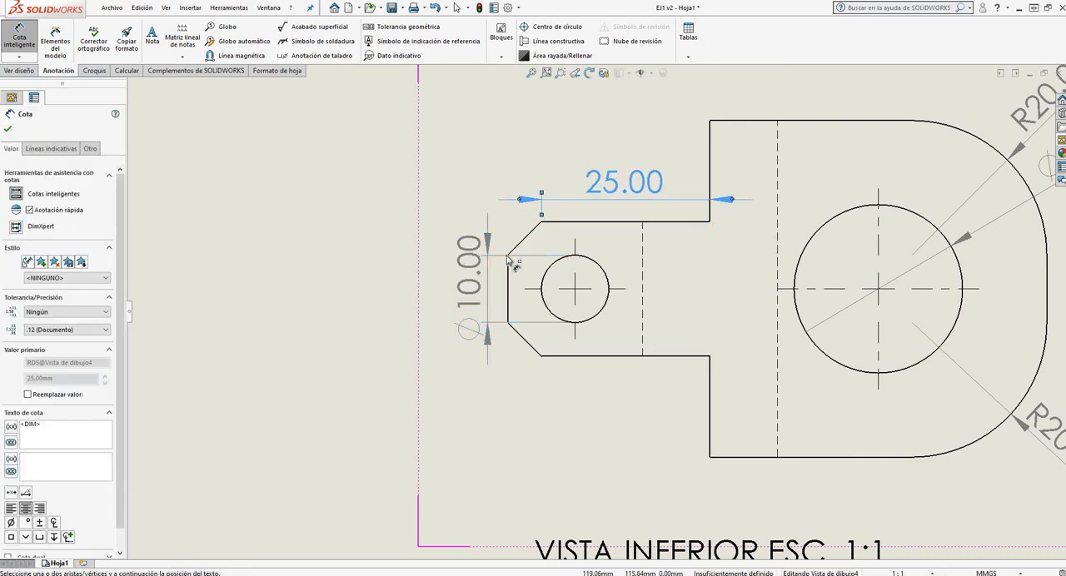
Try to dimension the lug's upper chamfer between its two endpoints in the VISTA INFERIOR view, and delete that dimension
left_click(508, 254)
left_click(541, 224)
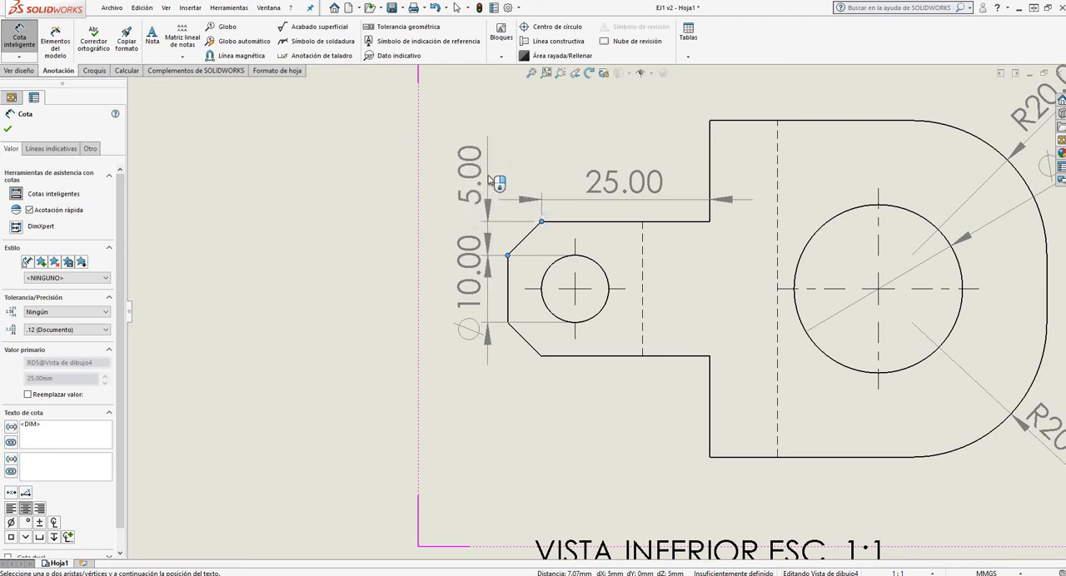
left_click(471, 165)
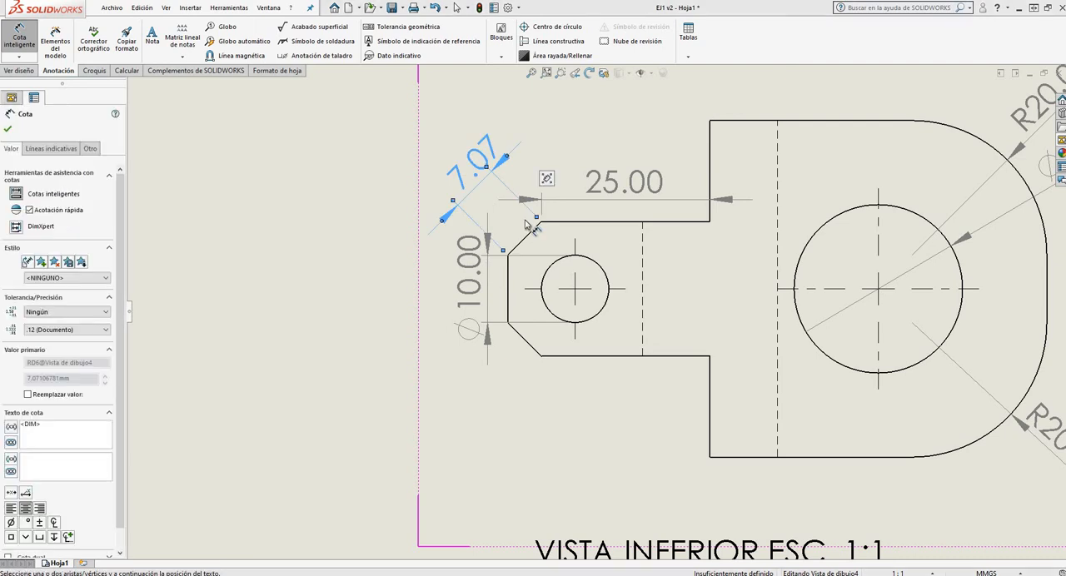
key("Delete")
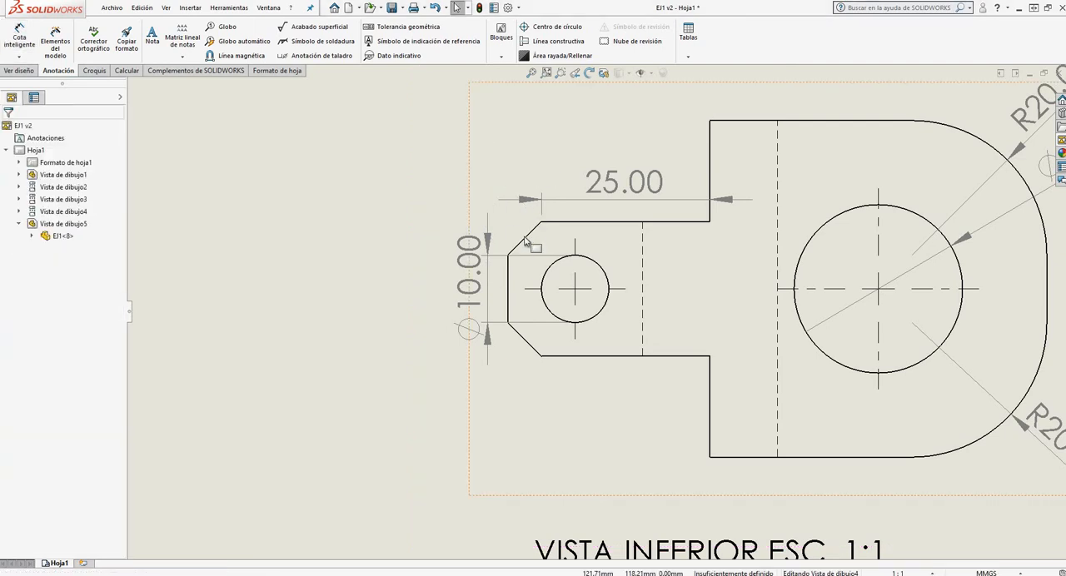
Dimension the upper chamfer's horizontal distance in the VISTA INFERIOR view, placing it in line with the lug's edge length dimension
left_click(19, 37)
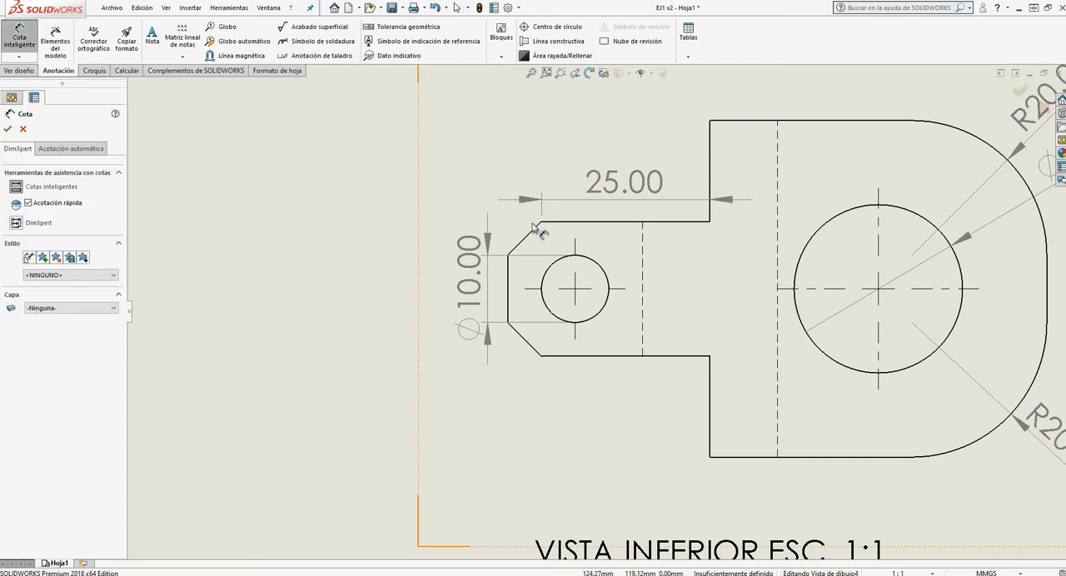
left_click(541, 223)
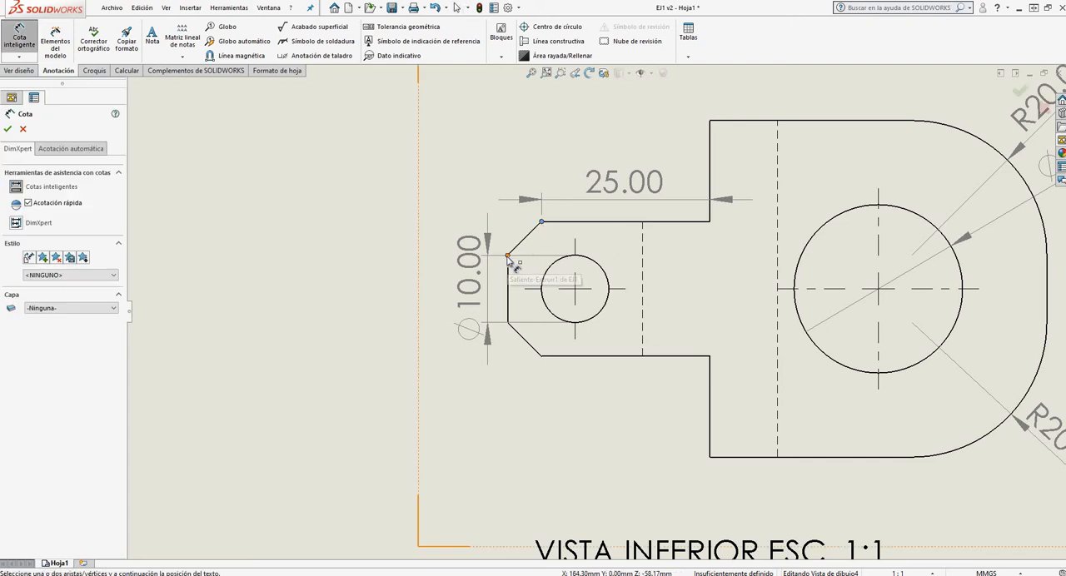
left_click(510, 272)
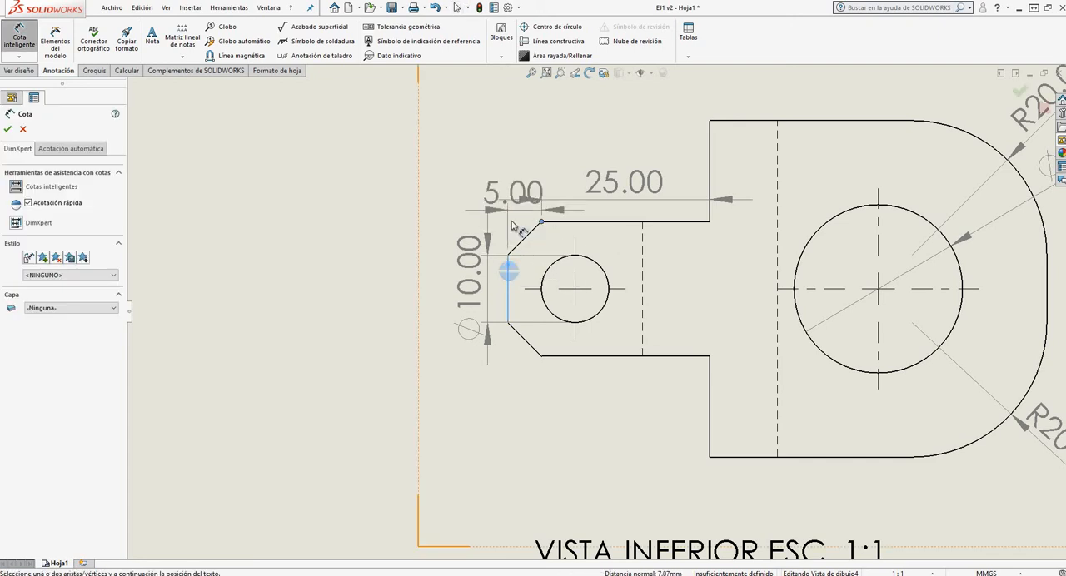
left_click(471, 204)
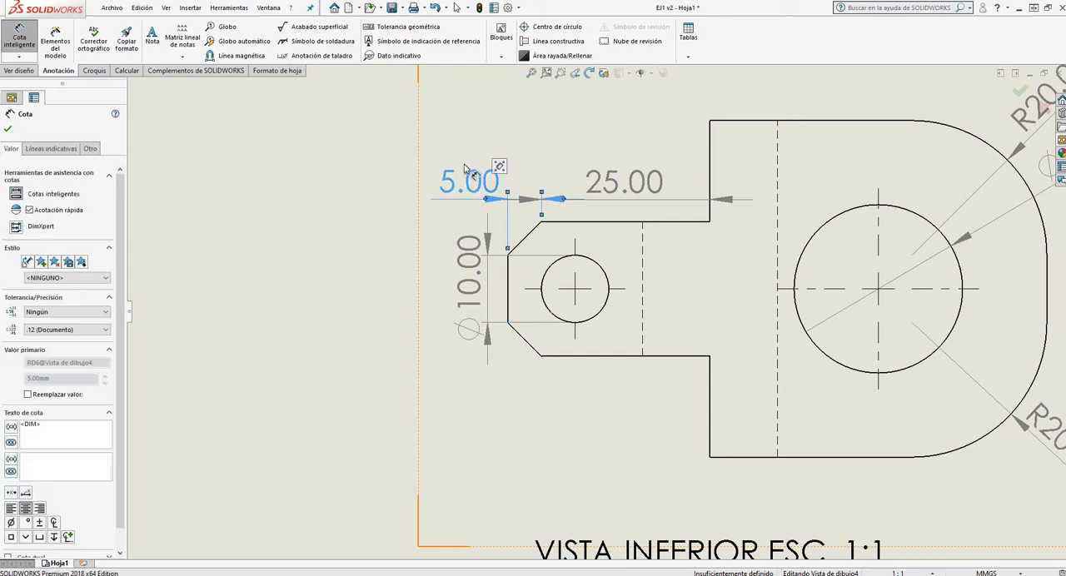
key("Escape")
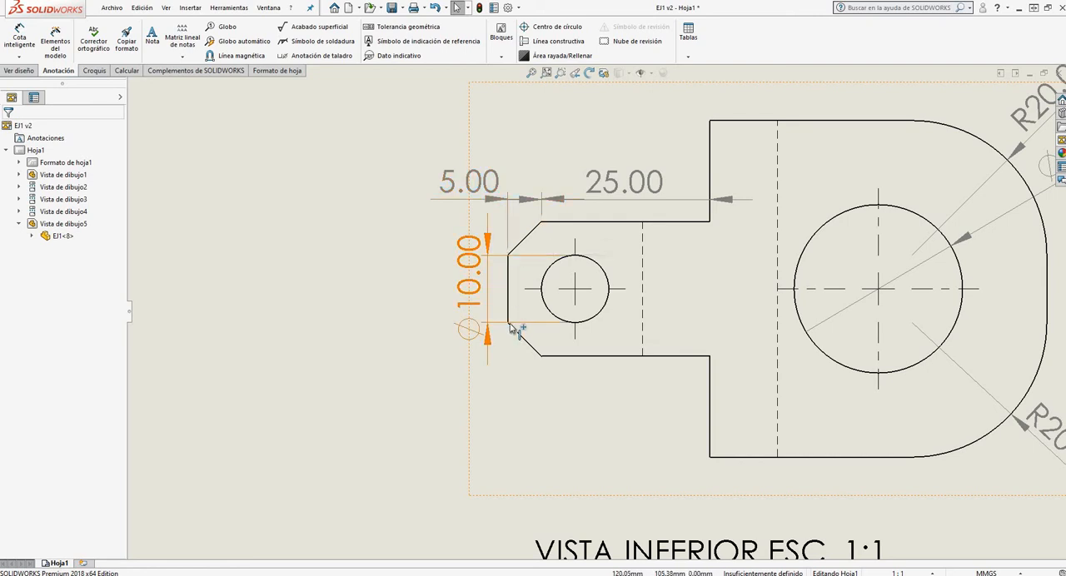
Dimension the lower chamfer's vertical distance in the VISTA INFERIOR view, placing the text below and left of the lug
left_click(508, 324)
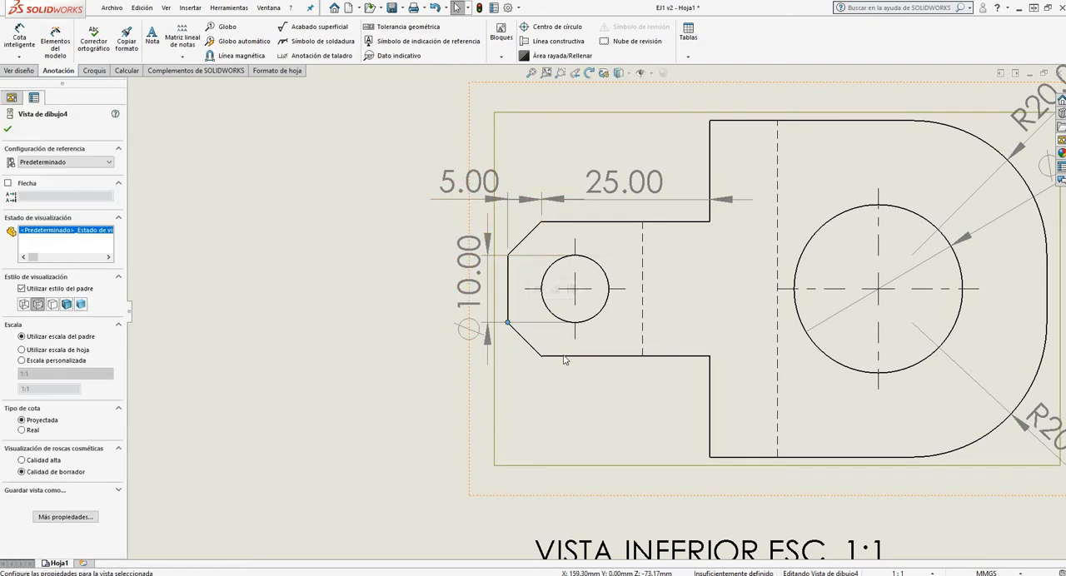
left_click(19, 35)
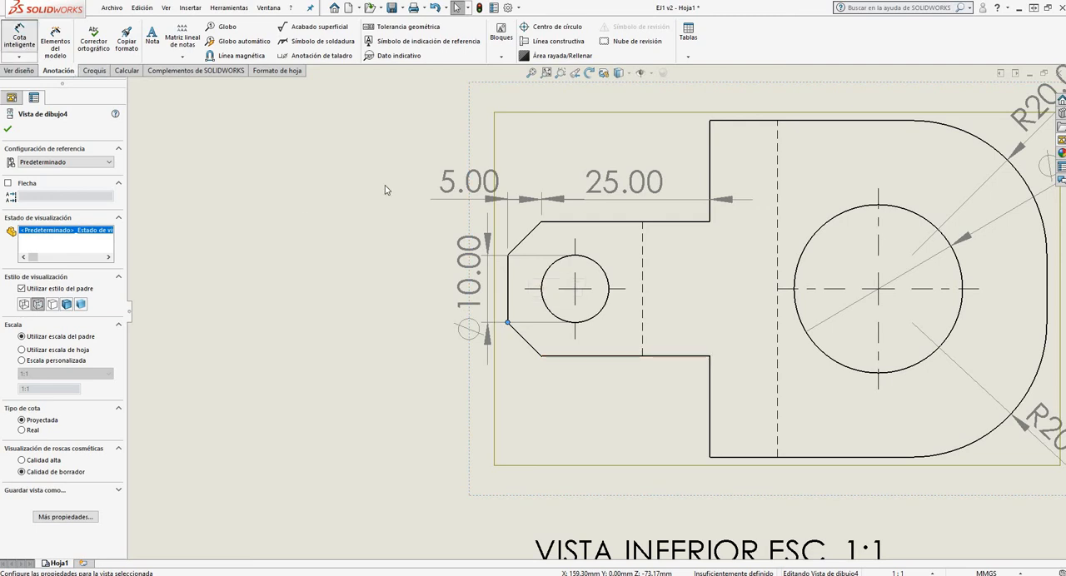
left_click(509, 324)
left_click(564, 358)
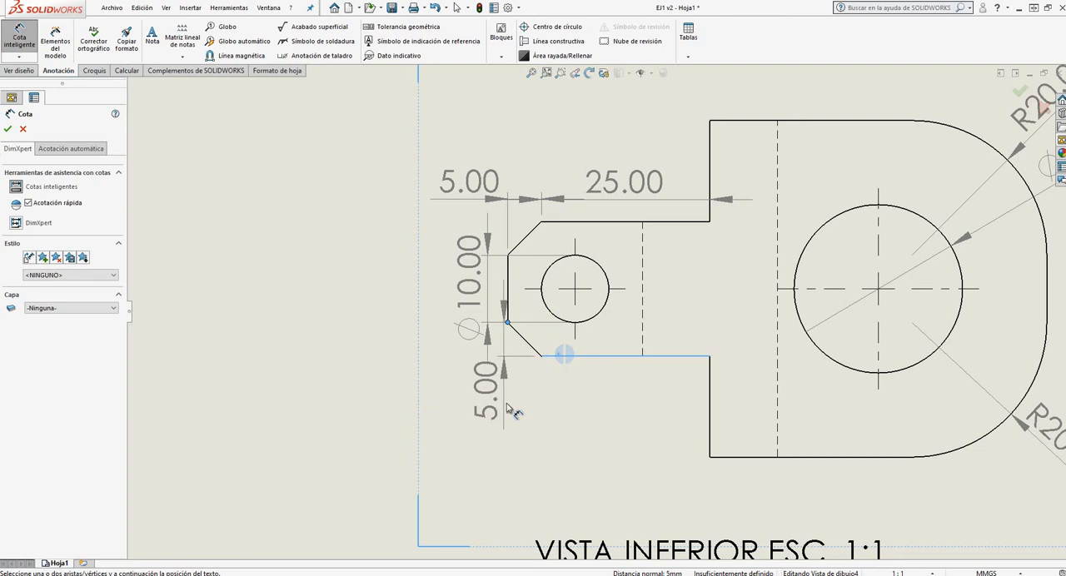
left_click(513, 413)
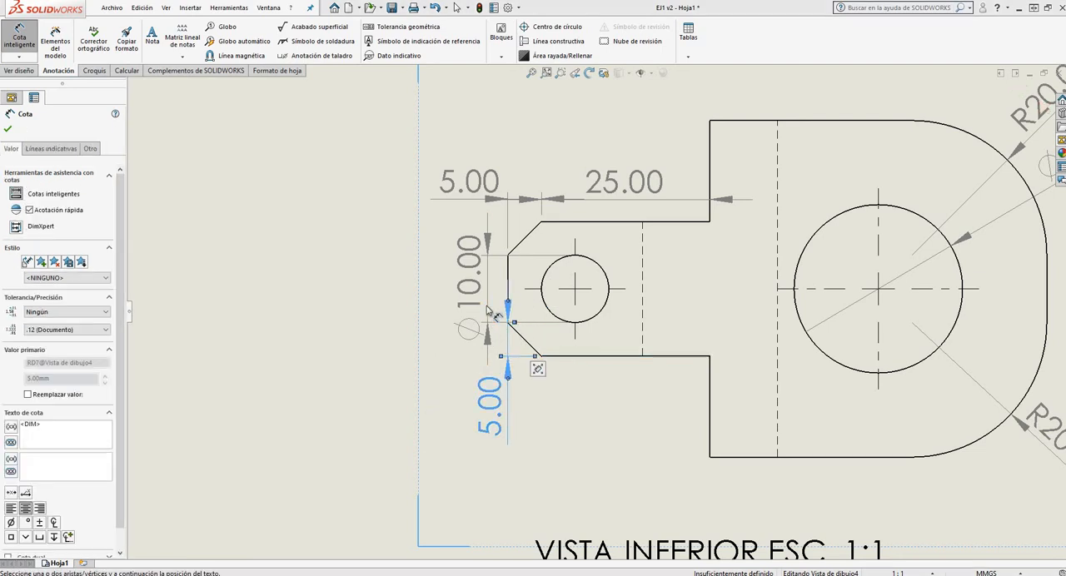
key("Escape")
Dimension the overall height between the wide section's left corners in the VISTA INFERIOR view, placing it left of the lug's dimensions
scroll(324, 154, "down", 2)
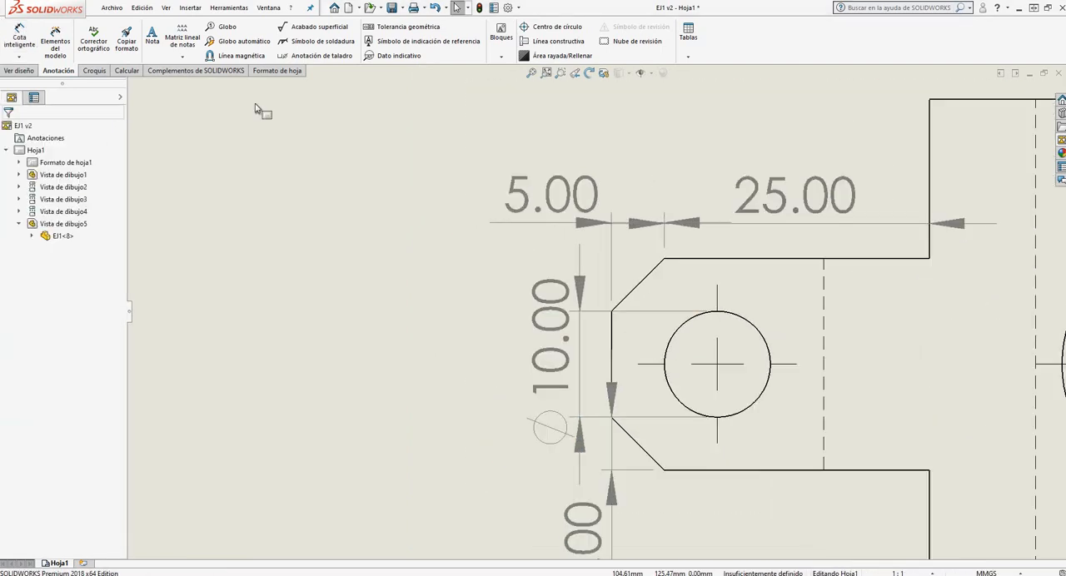
left_click(28, 42)
scroll(552, 222, "up", 5)
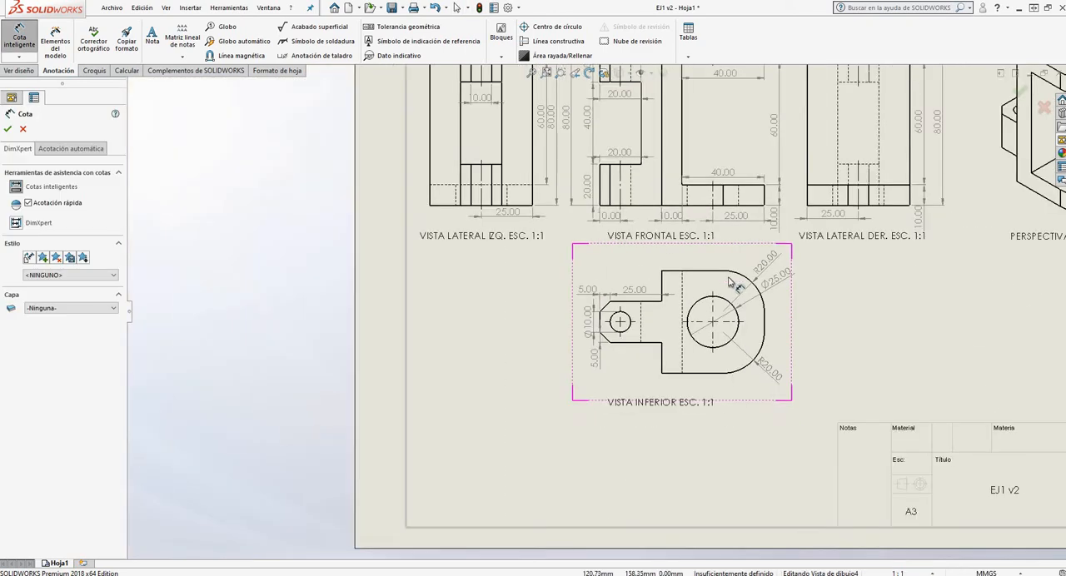
scroll(666, 288, "down", 2)
left_click(616, 274)
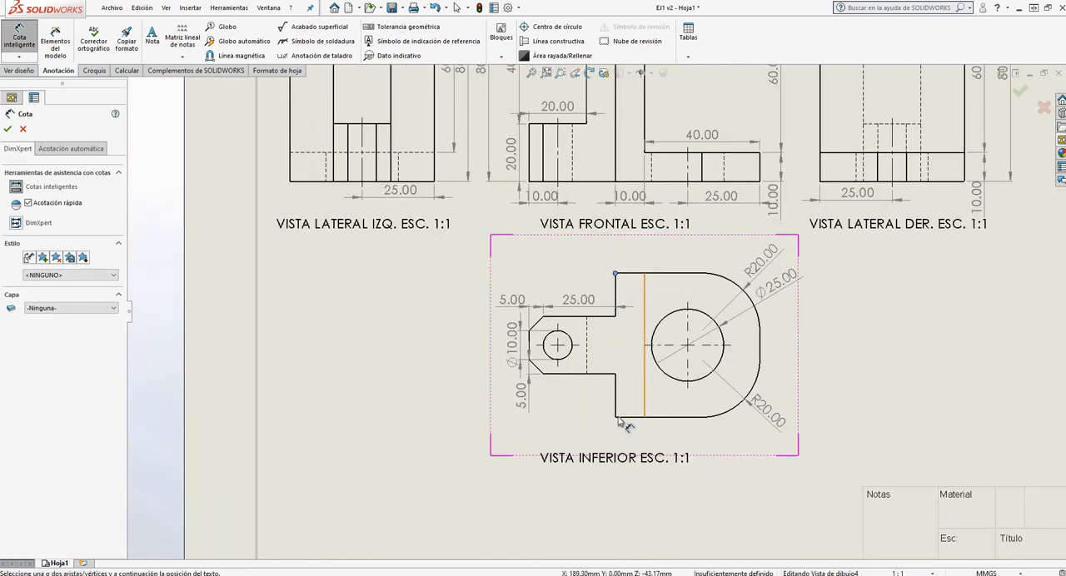
left_click(615, 418)
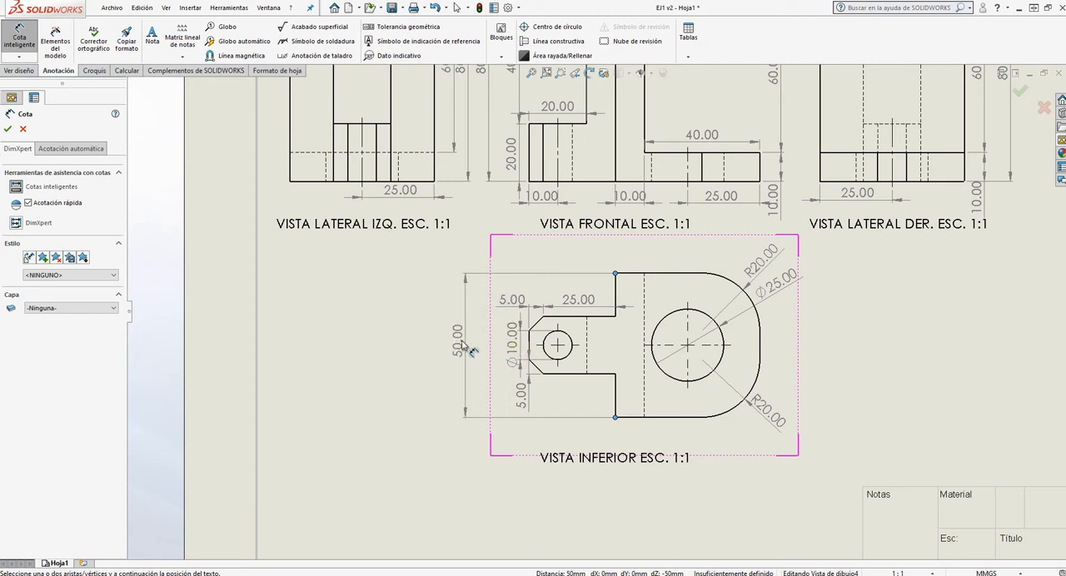
left_click(467, 349)
Dimension the overall width from the lug's left end to the right edge in the VISTA INFERIOR view, placing it below the outline
scroll(567, 300, "down", 3)
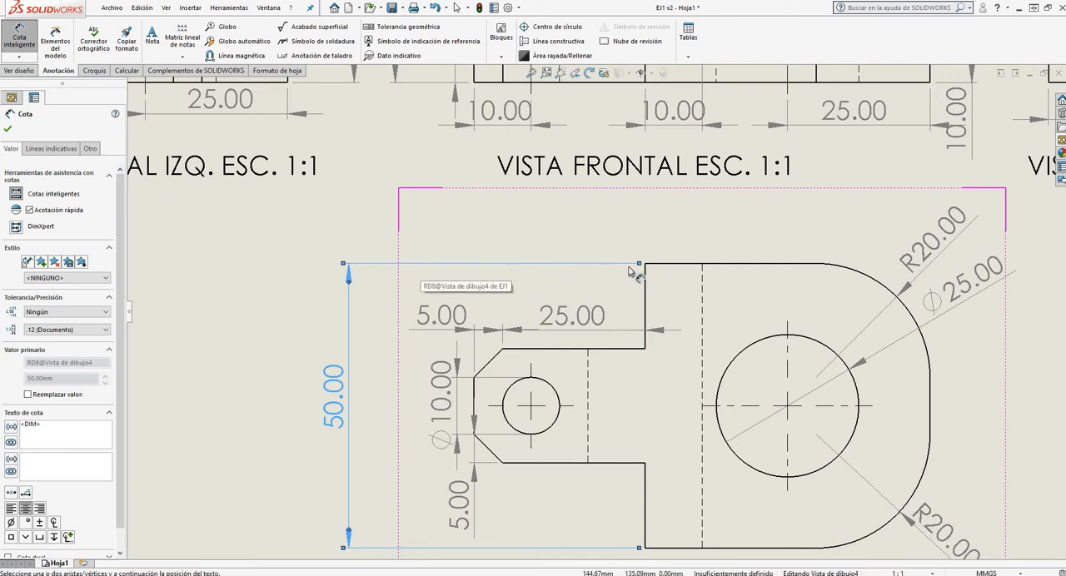
scroll(583, 226, "up", 5)
scroll(555, 422, "down", 3)
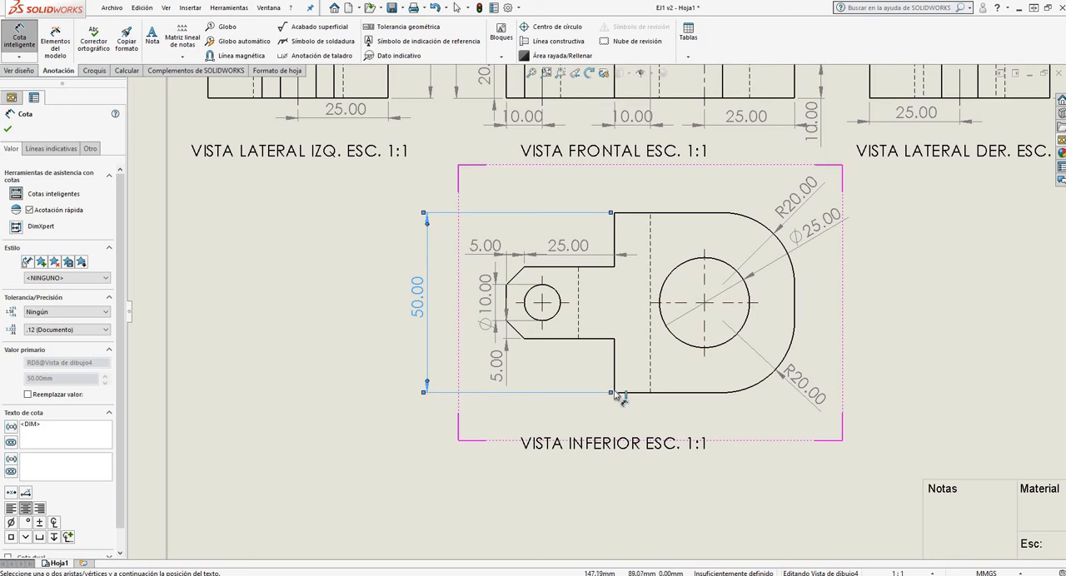
left_click(507, 325)
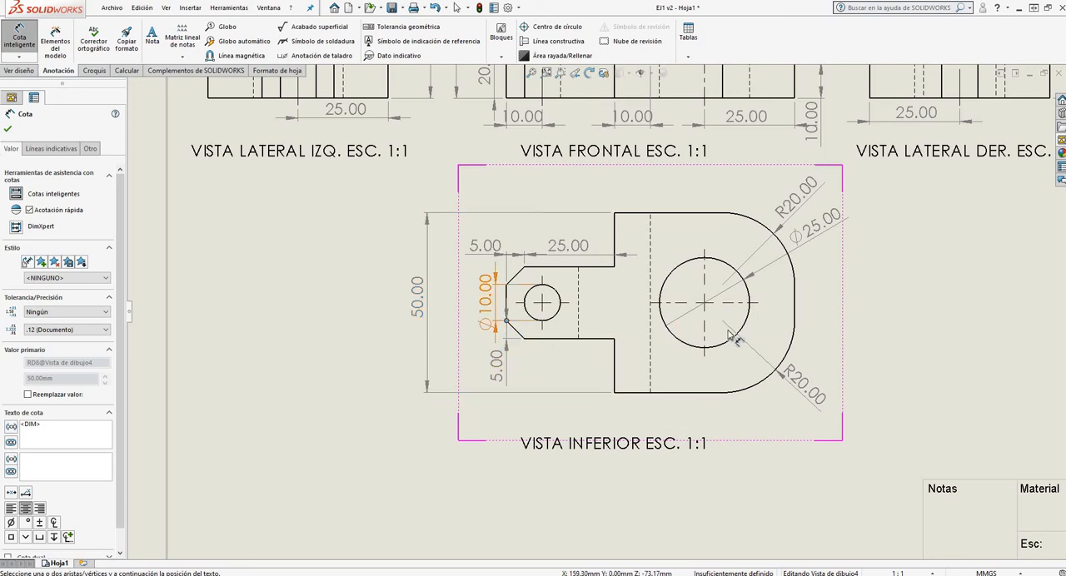
left_click(795, 322)
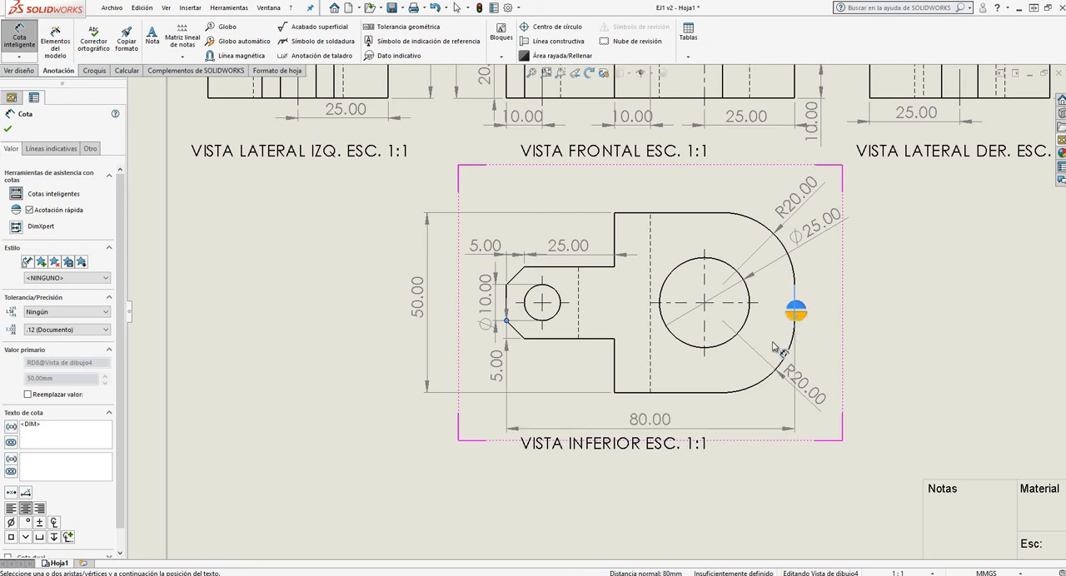
left_click(658, 432)
scroll(671, 420, "down", 3)
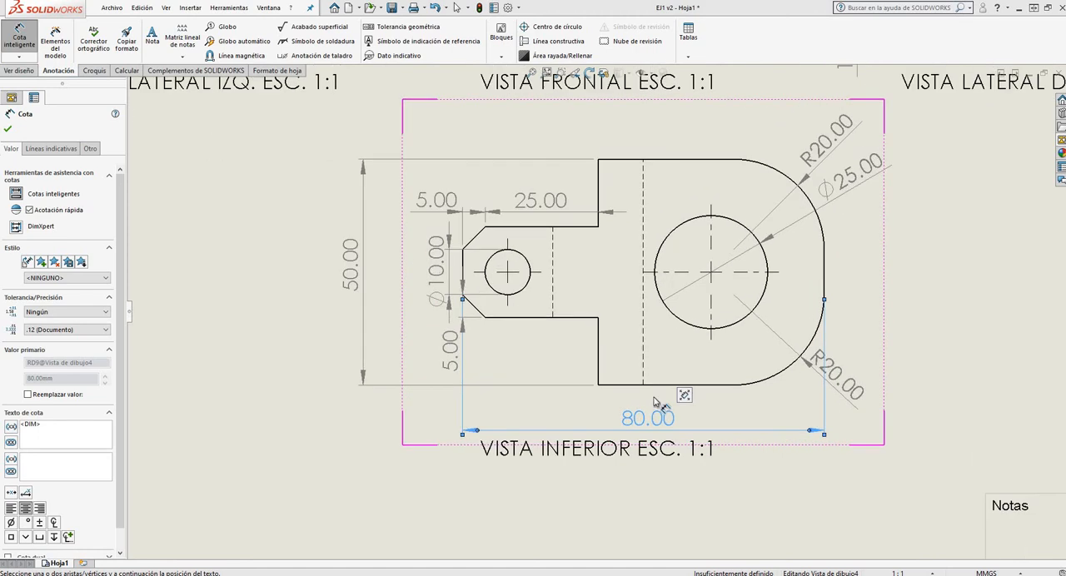
key("Escape")
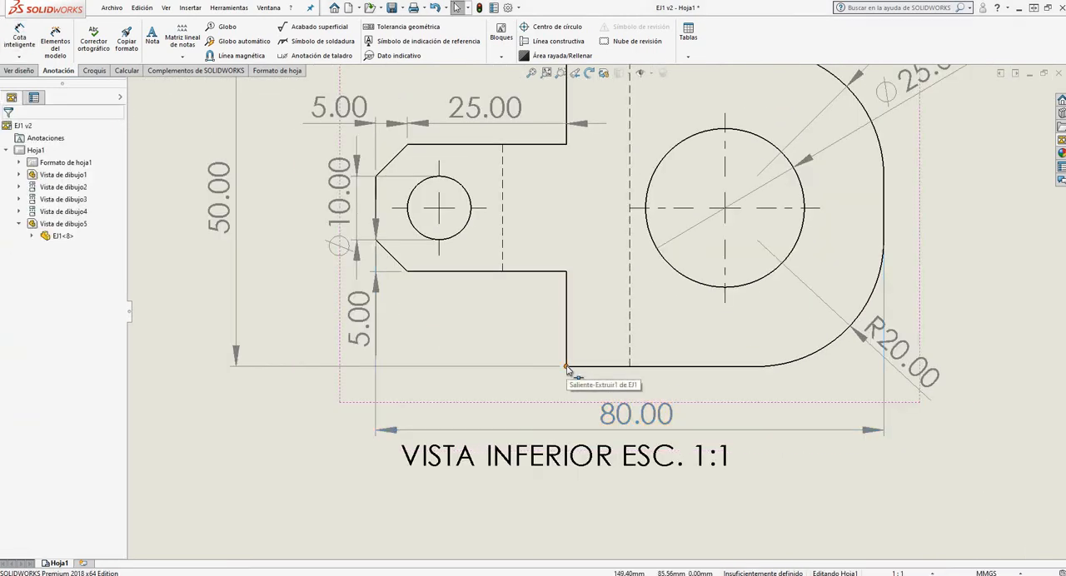
Dimension the wide section from its lower-left corner to the right edge in the VISTA INFERIOR view, placing it above the overall width
key("Return")
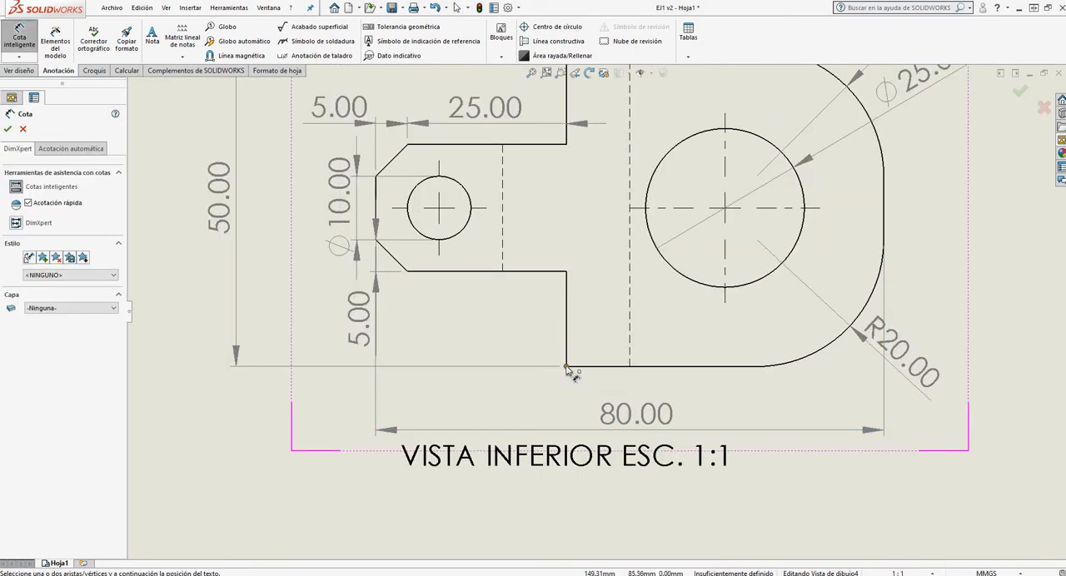
left_click(567, 367)
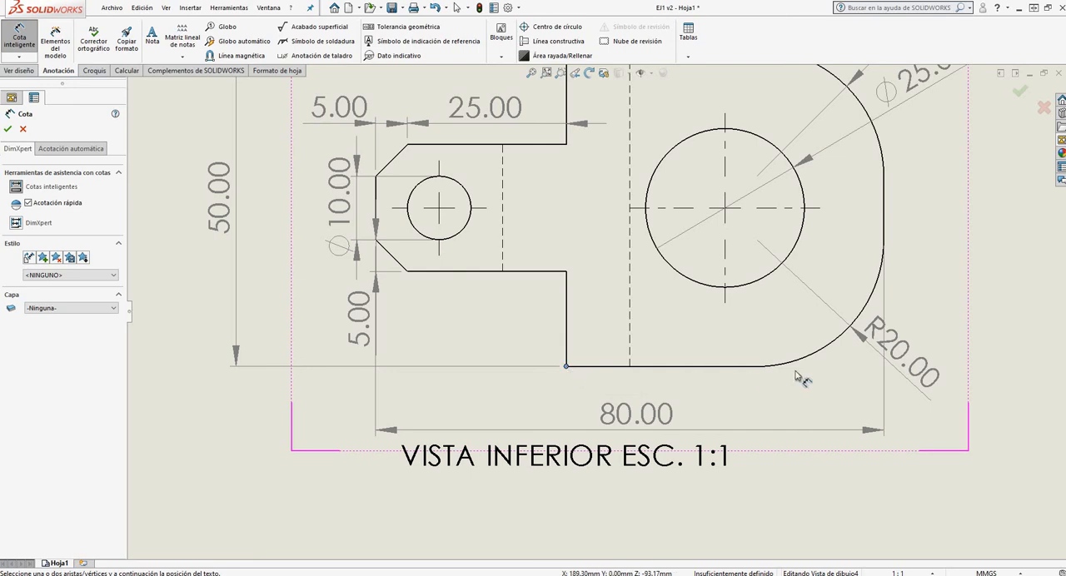
left_click(886, 240)
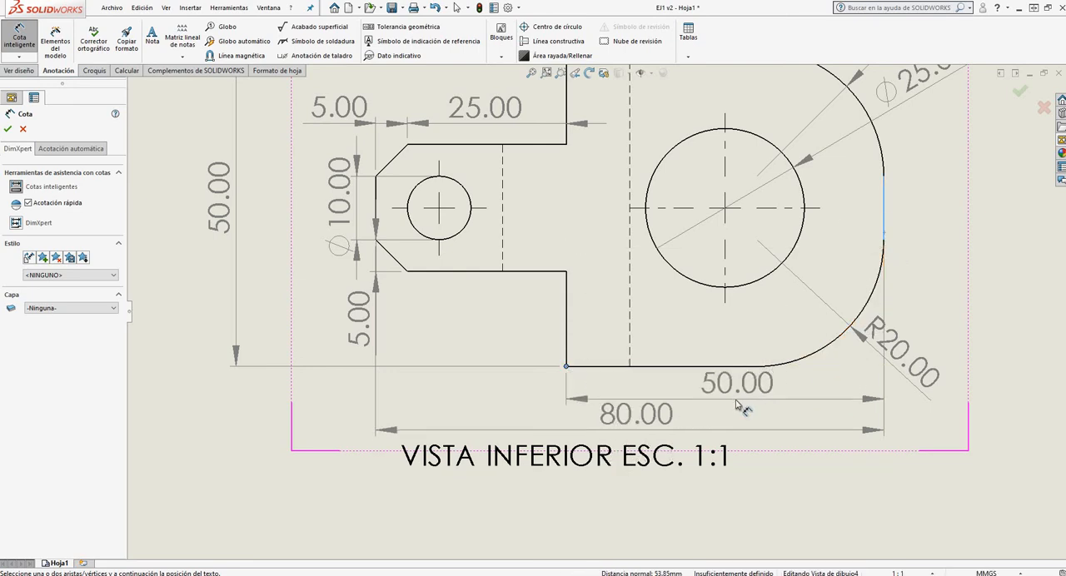
left_click(736, 402)
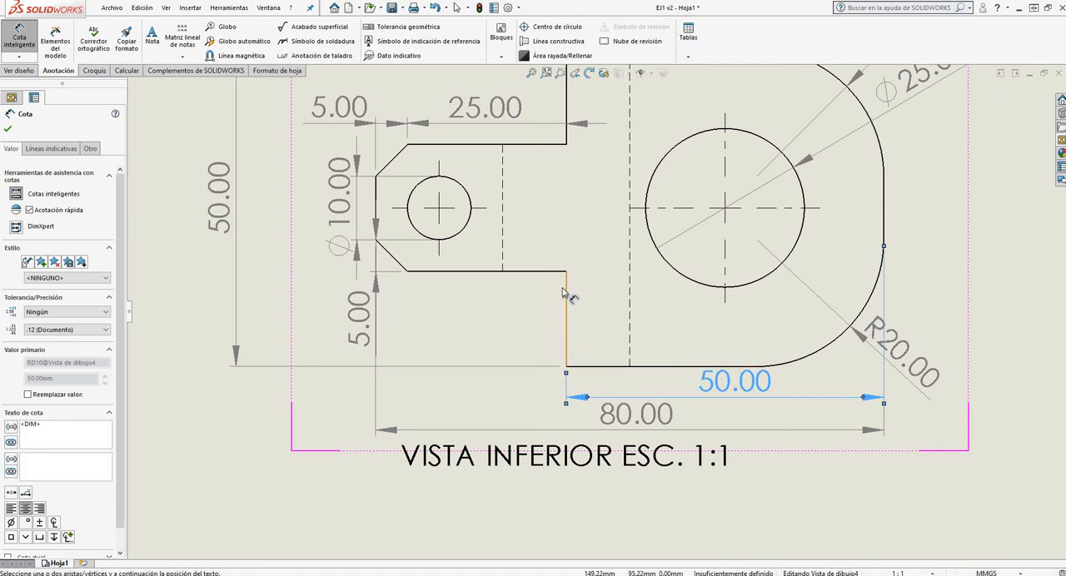
Dimension the lug's lower edge and the lower chamfer's horizontal distance in the VISTA INFERIOR view, aligning both with the wide section's bottom dimension
left_click(407, 273)
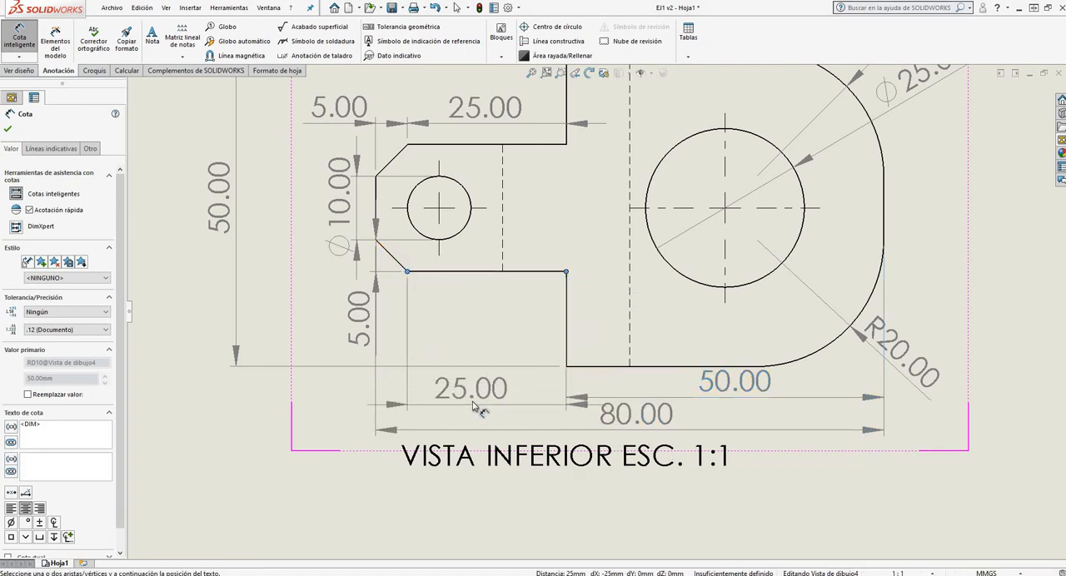
left_click(475, 388)
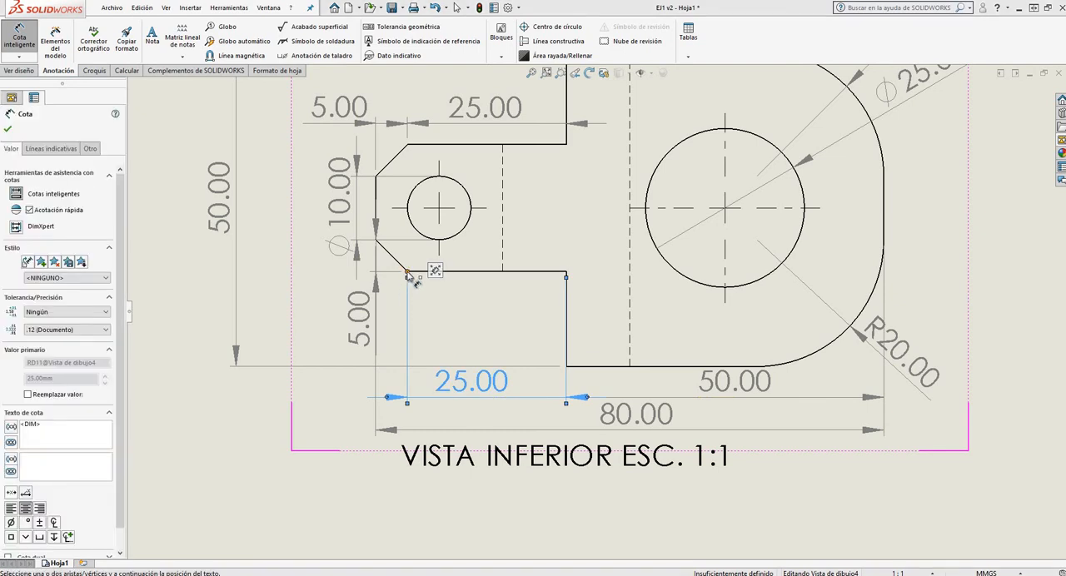
left_click(407, 273)
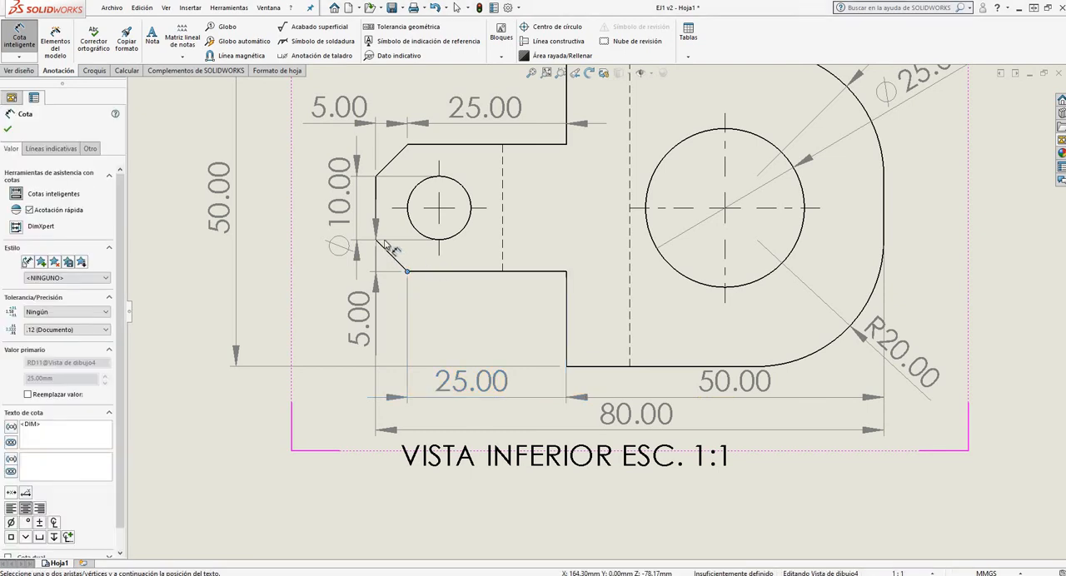
left_click(376, 197)
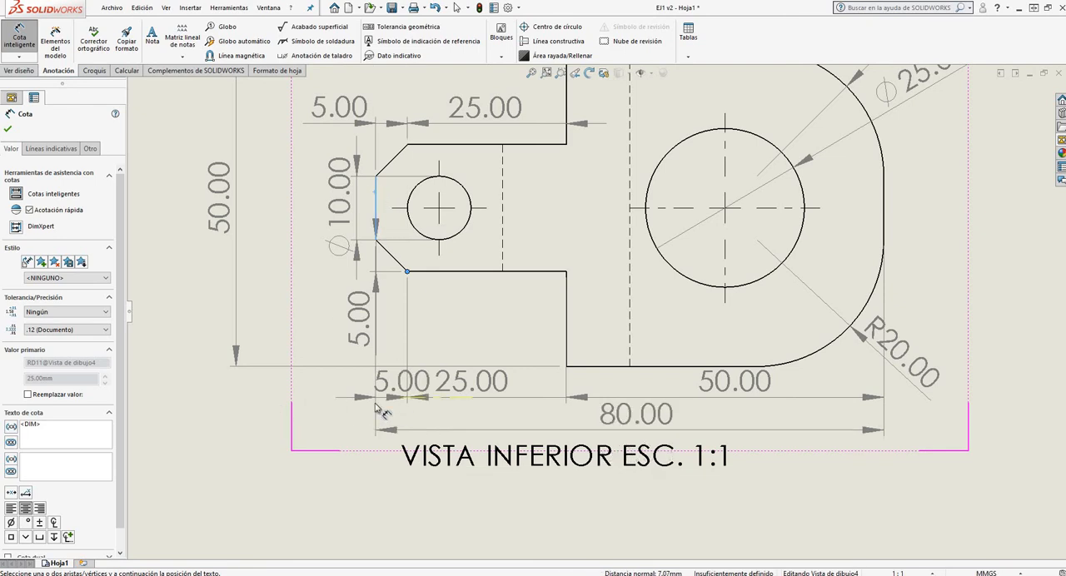
left_click(343, 400)
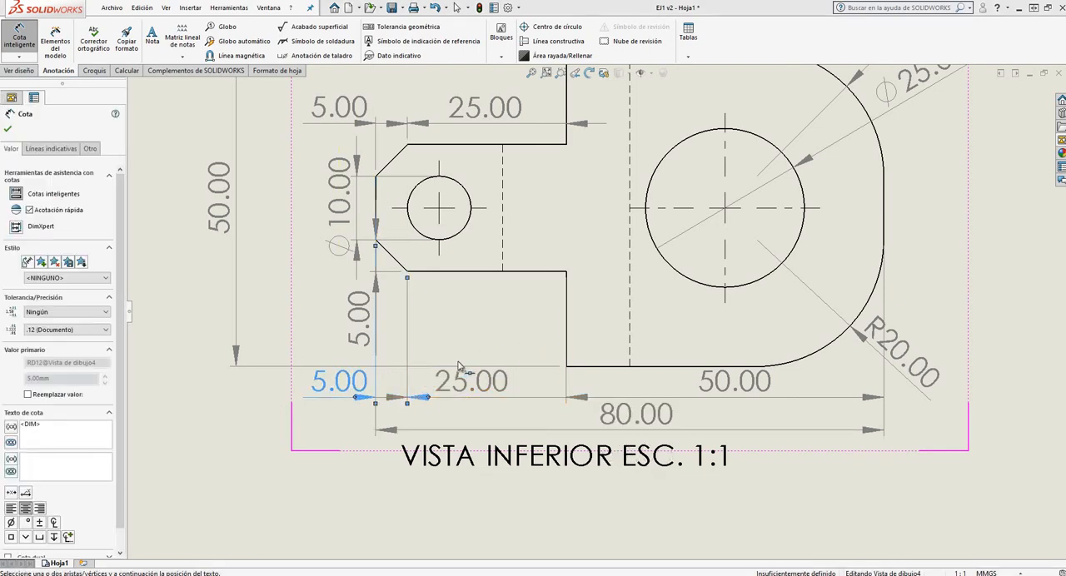
key("Escape")
Review the dimensions, centre marks and centerlines of the VISTA INFERIOR view and compare them with the other views on the sheet
scroll(562, 400, "up", 3)
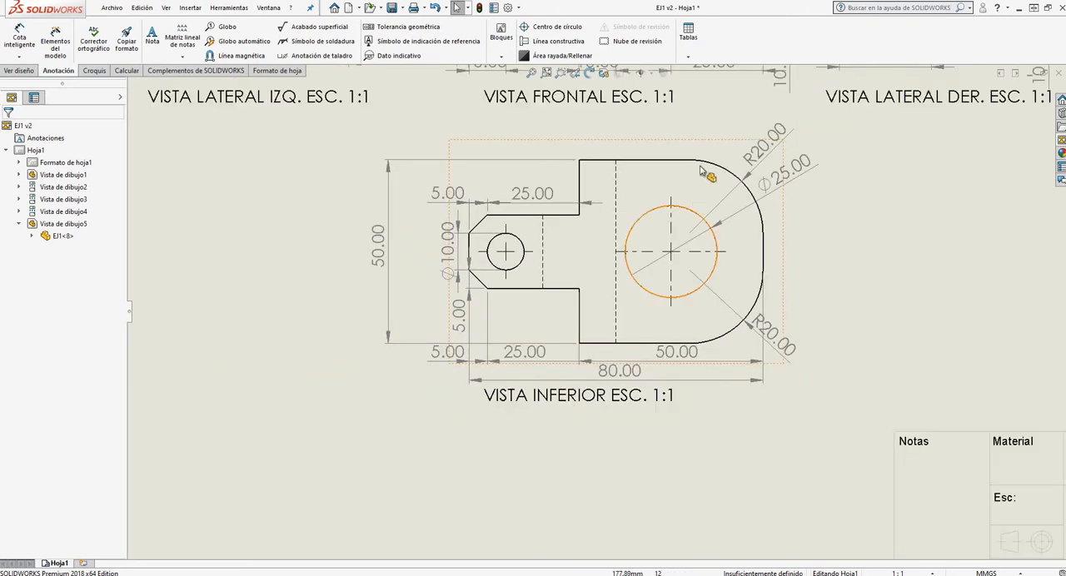
scroll(498, 374, "down", 2)
scroll(498, 375, "up", 2)
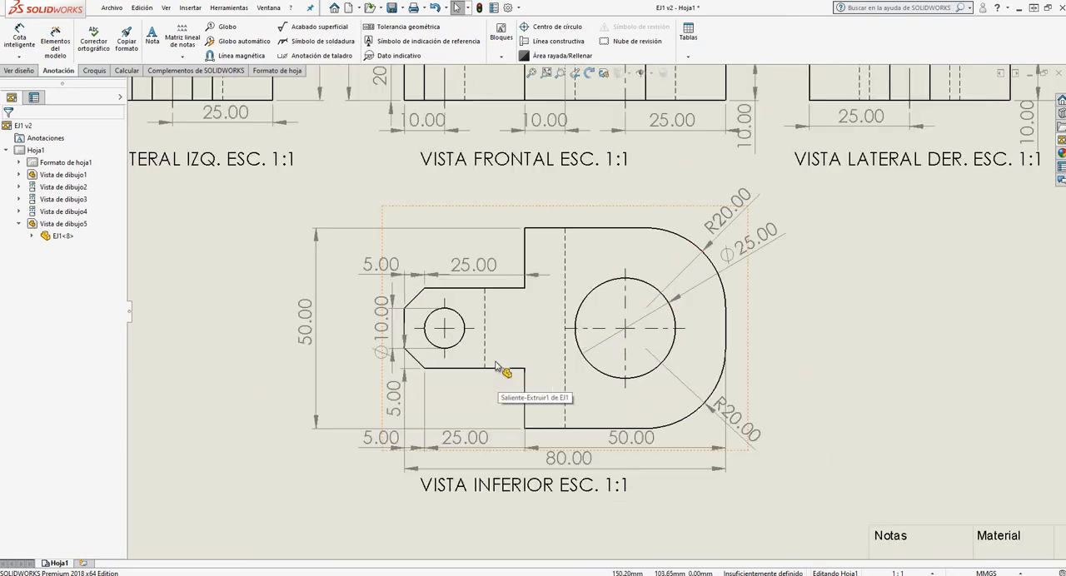
scroll(514, 379, "up", 3)
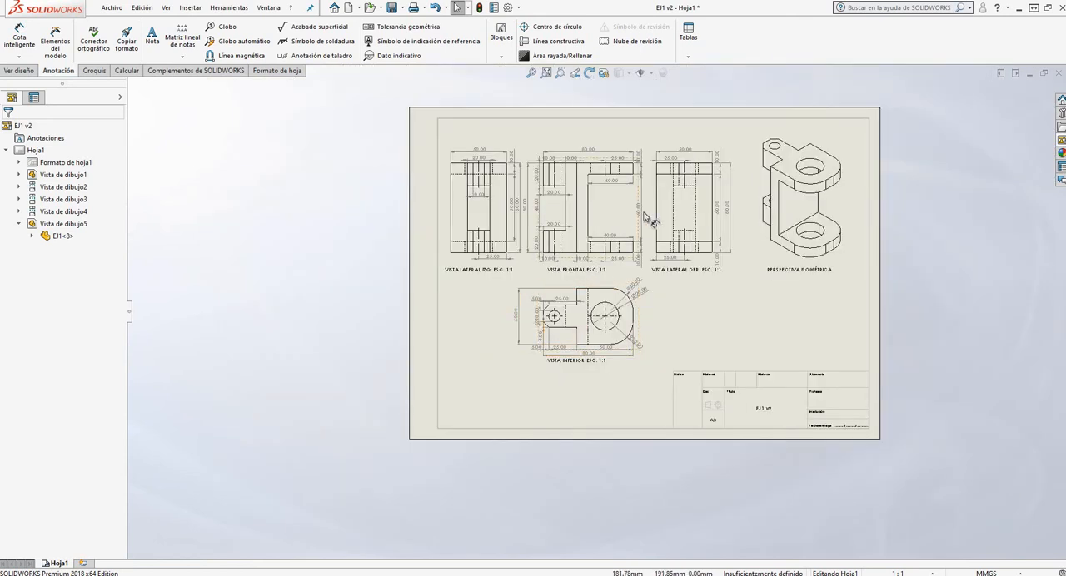
scroll(642, 218, "down", 1)
scroll(634, 399, "down", 1)
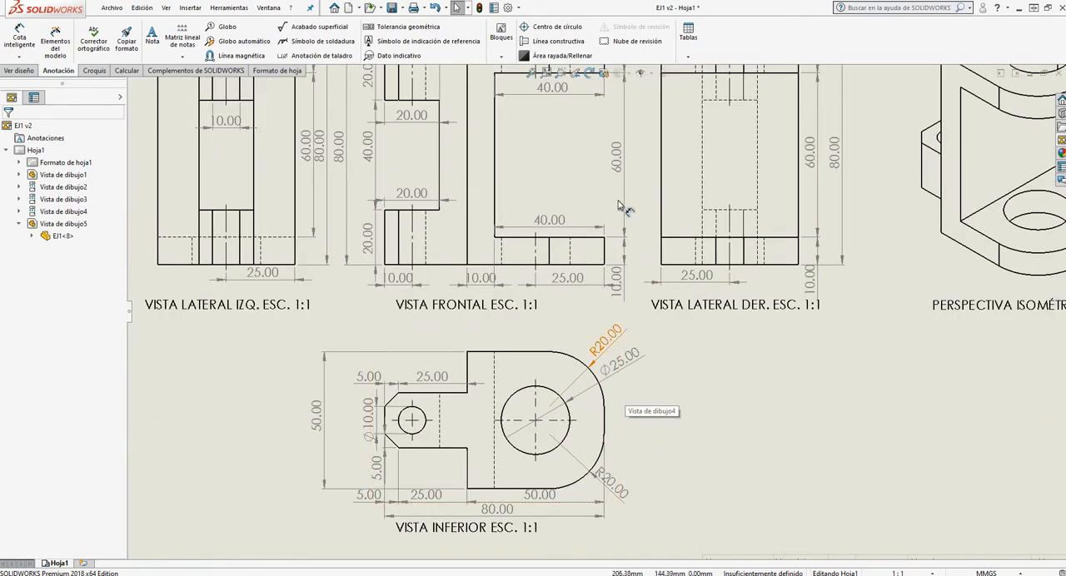
scroll(591, 414, "up", 2)
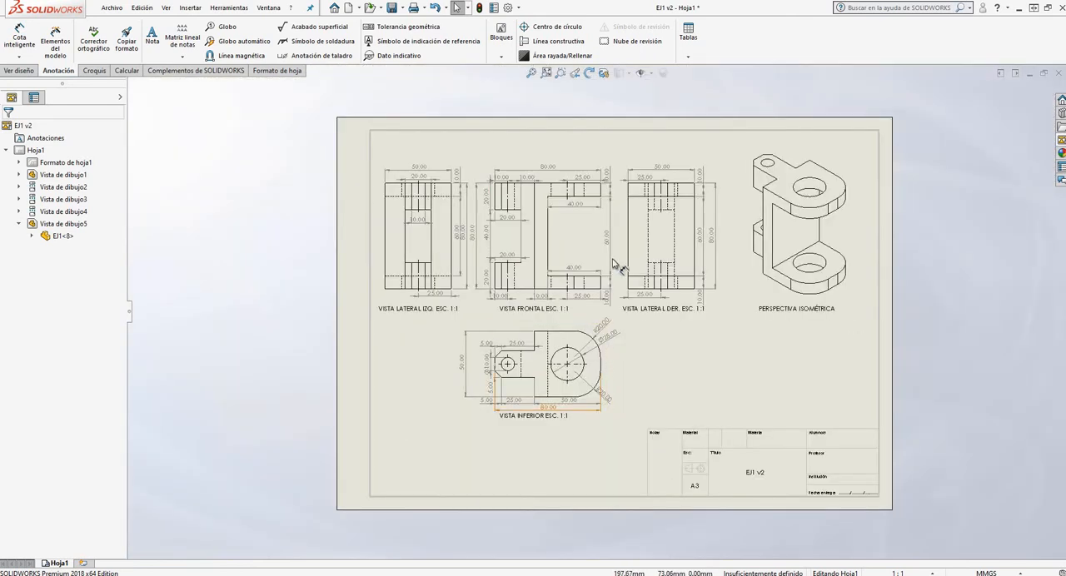
scroll(556, 183, "down", 1)
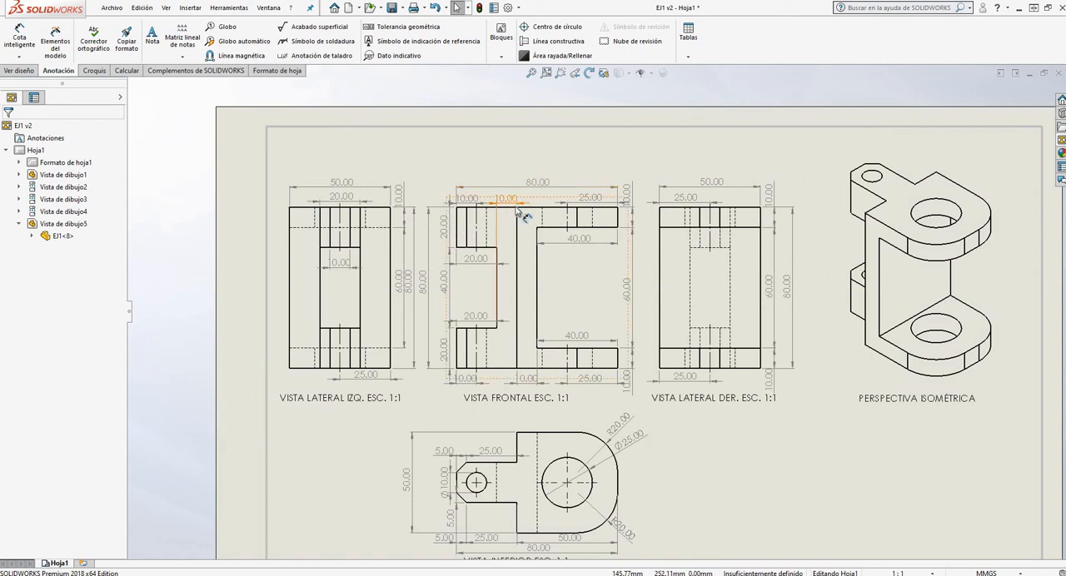
scroll(643, 341, "up", 2)
scroll(594, 368, "down", 1)
scroll(635, 295, "down", 3)
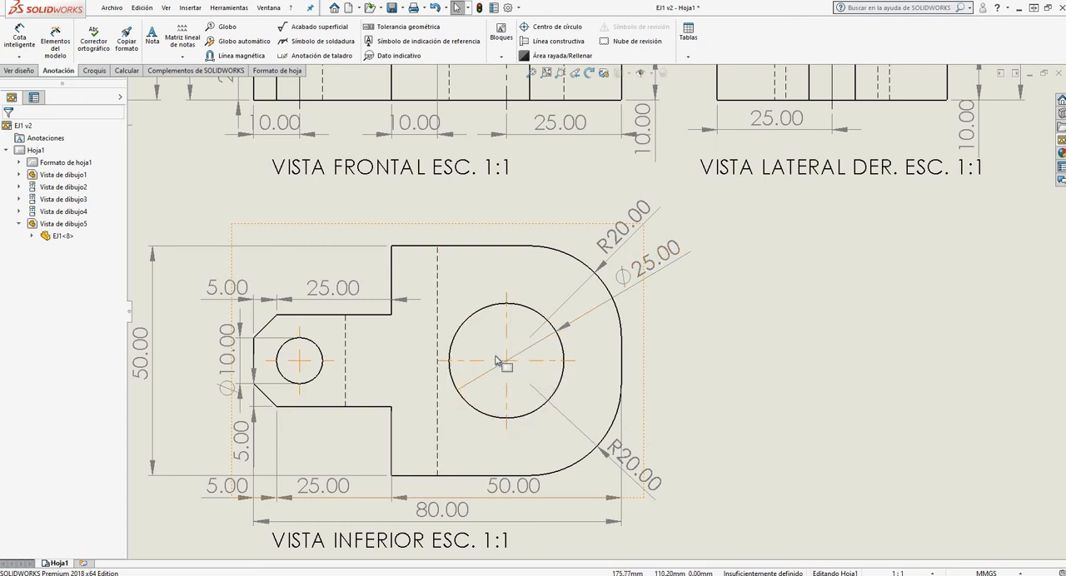
scroll(517, 364, "up", 5)
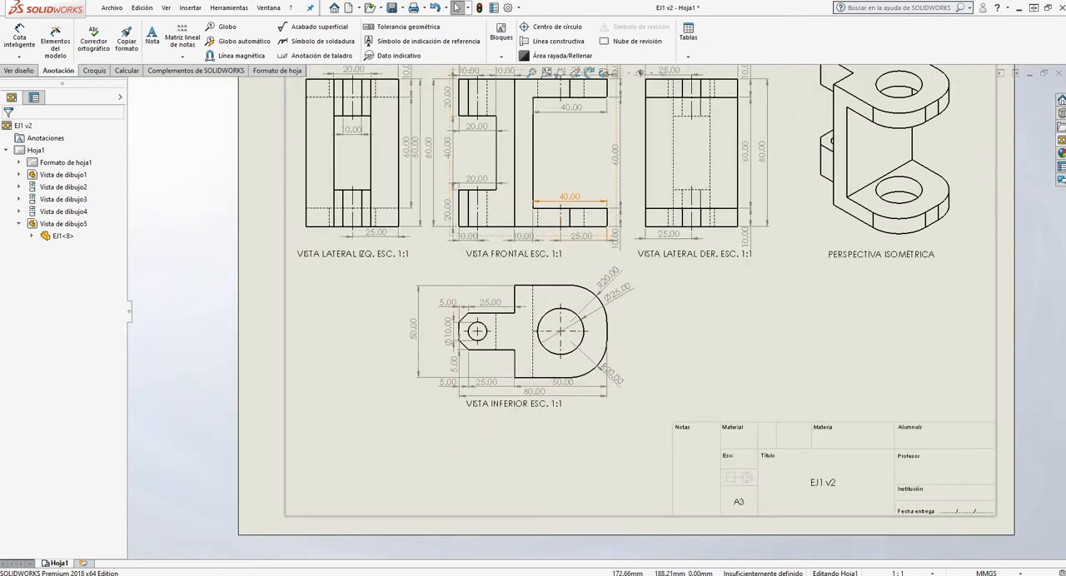
scroll(570, 211, "down", 5)
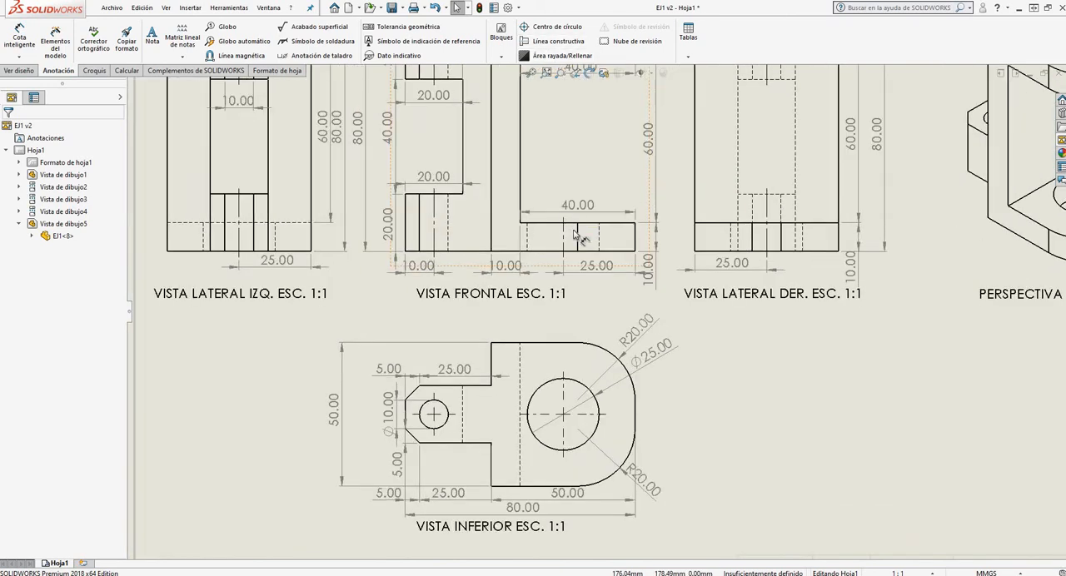
scroll(629, 315, "up", 3)
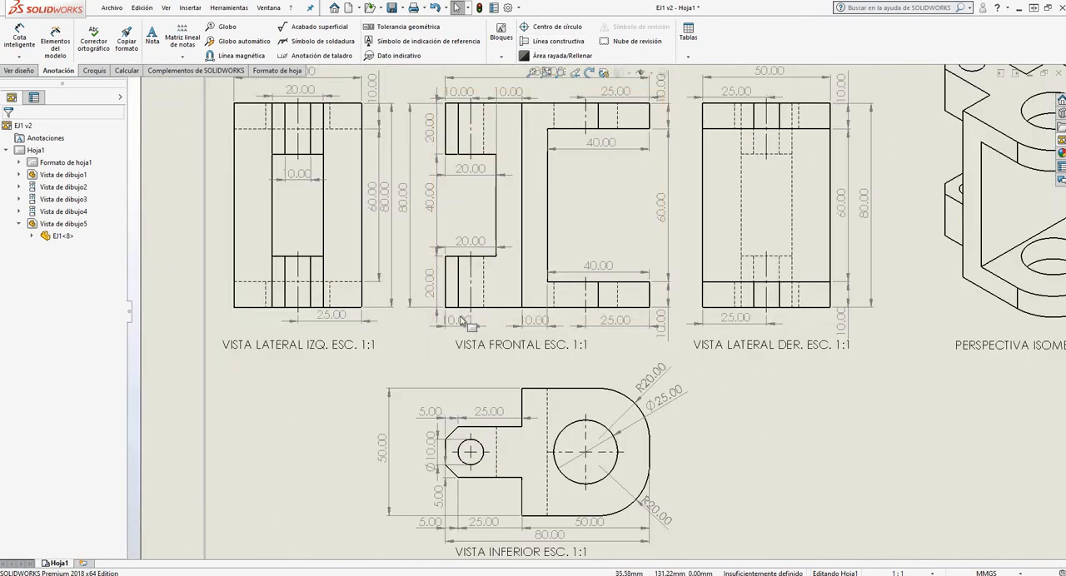
scroll(462, 320, "up", 5)
scroll(612, 367, "down", 2)
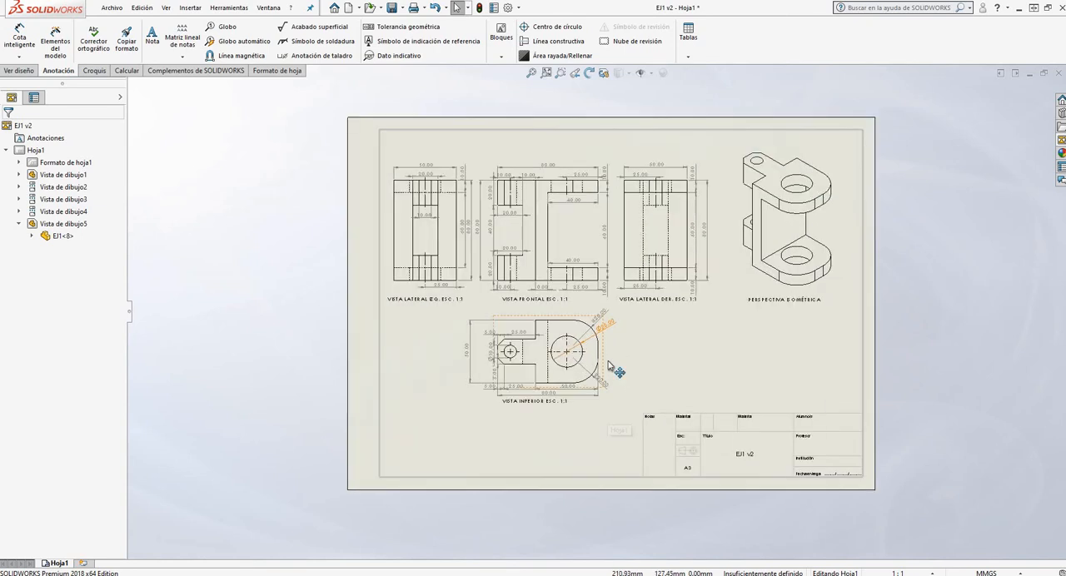
scroll(611, 366, "down", 3)
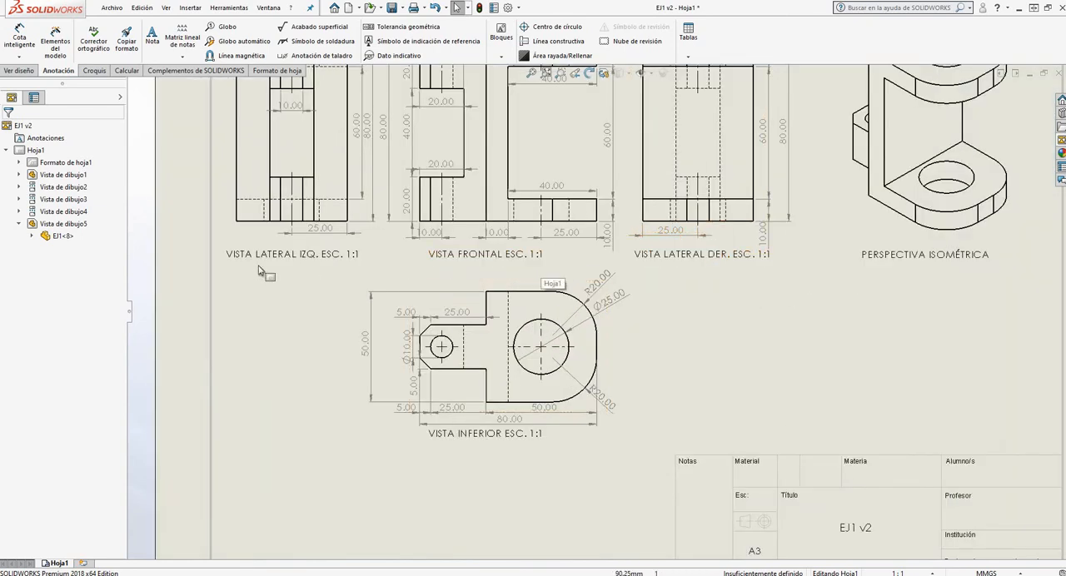
key("f")
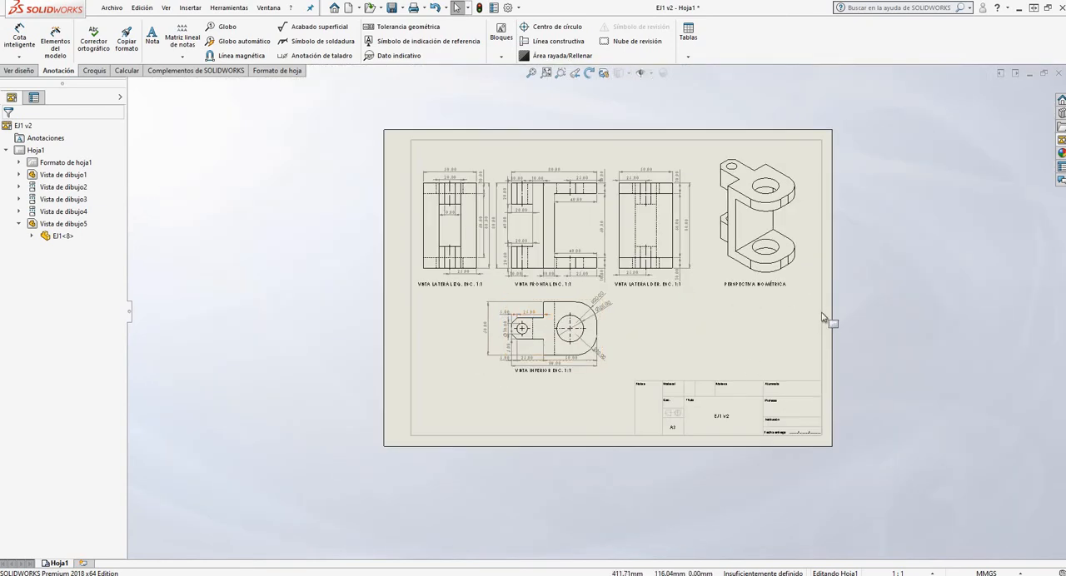
scroll(781, 323, "down", 3)
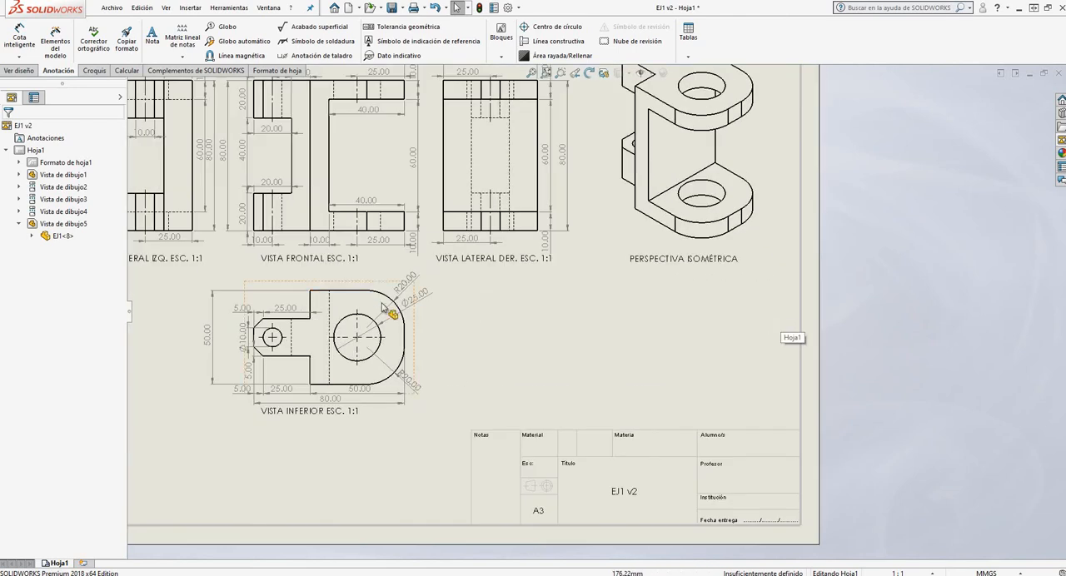
key("f")
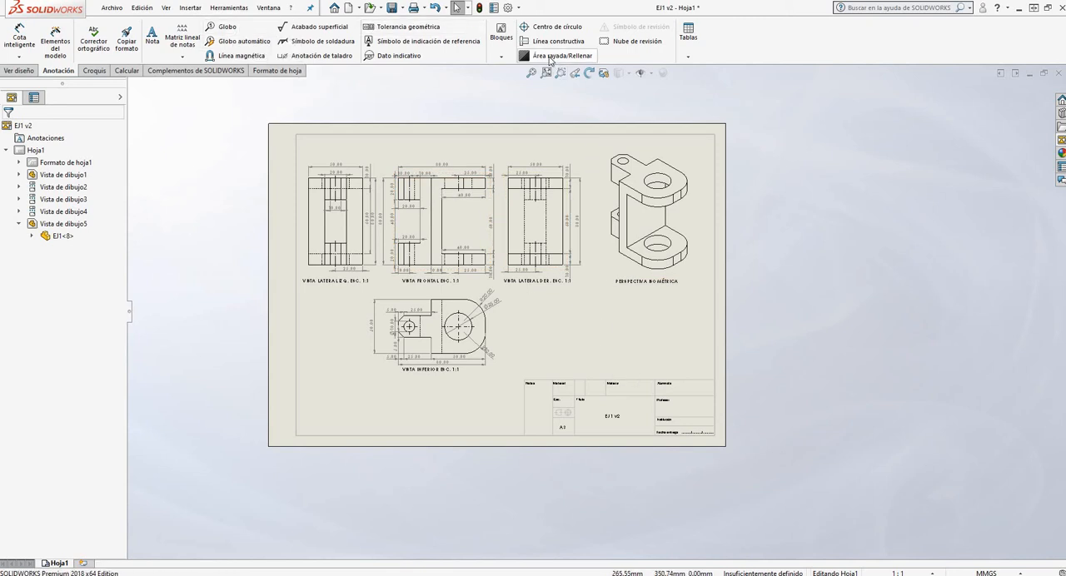
Examine the upper arm with the large hole in the VISTA FRONTAL view, including its hidden lines and dimensions
left_click(18, 70)
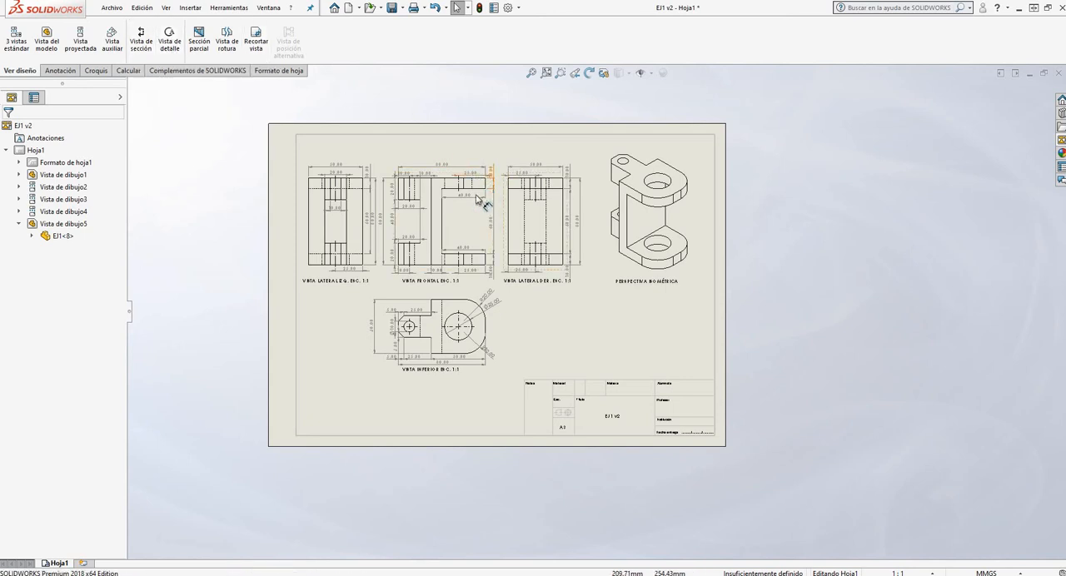
scroll(483, 188, "down", 5)
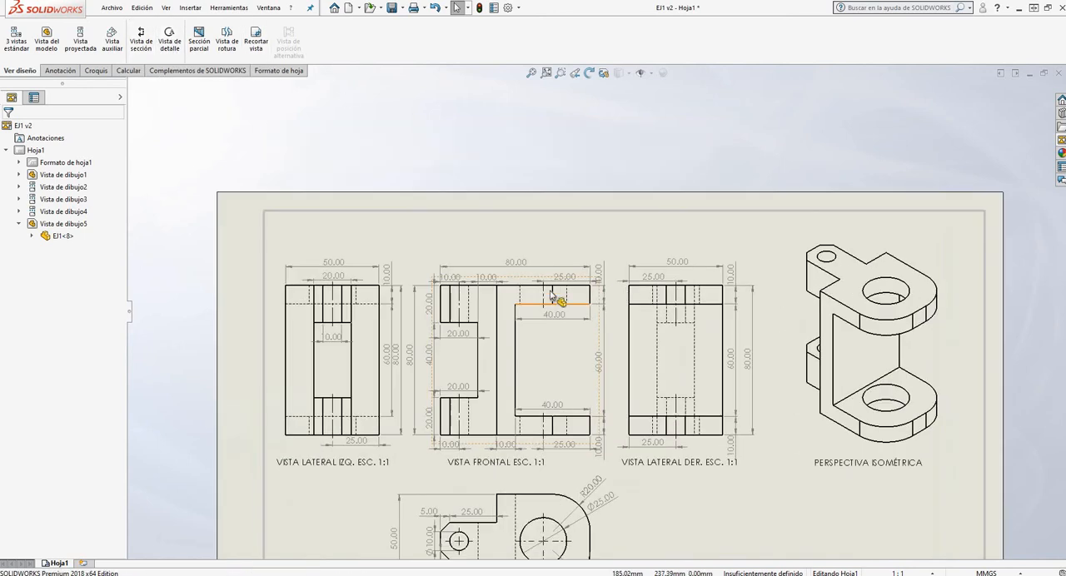
scroll(587, 303, "down", 6)
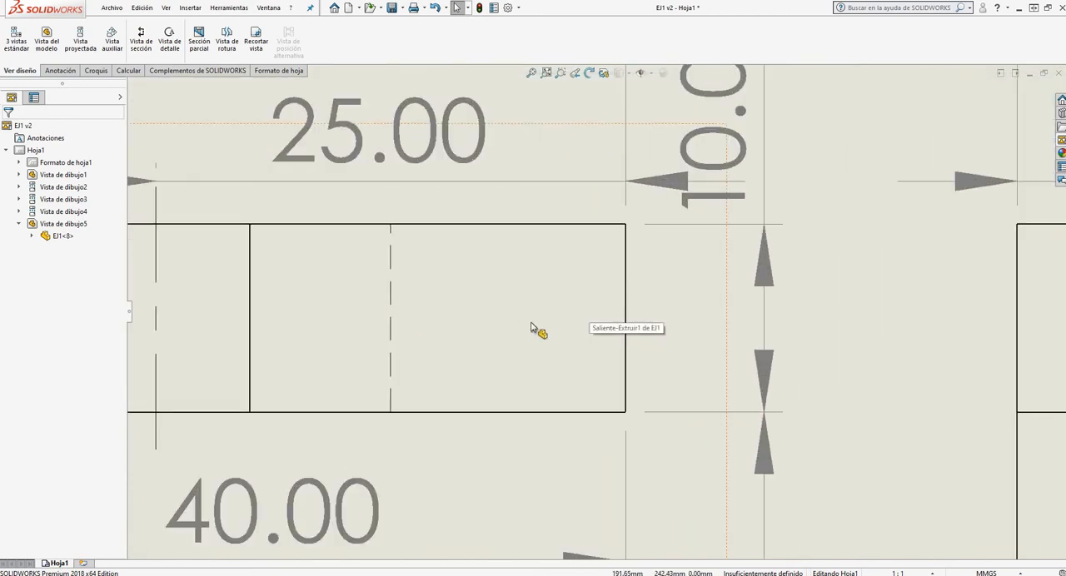
scroll(483, 260, "up", 10)
scroll(608, 447, "down", 2)
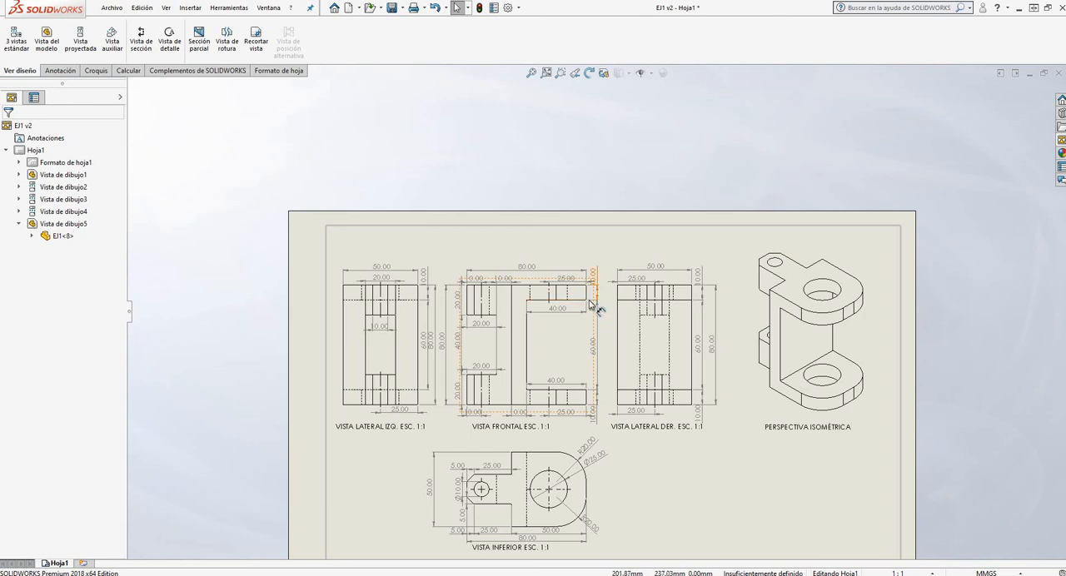
scroll(596, 299, "down", 7)
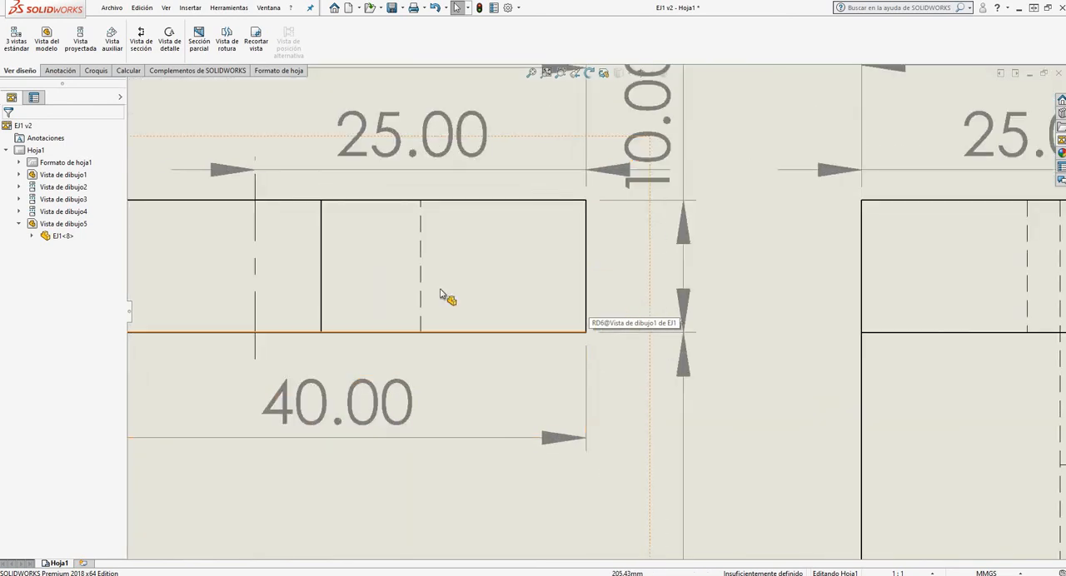
scroll(548, 262, "up", 4)
scroll(550, 242, "up", 6)
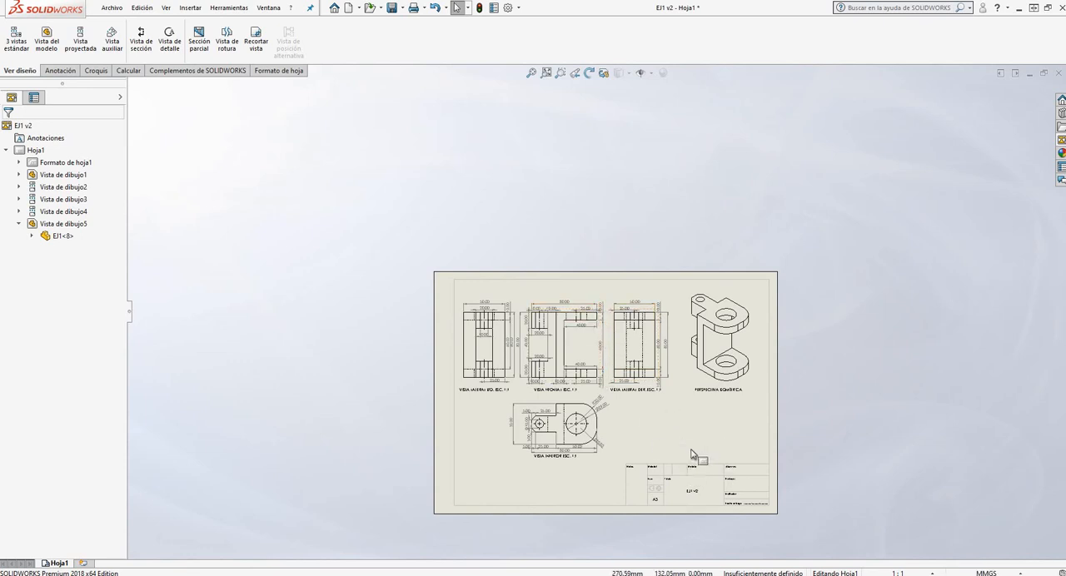
scroll(677, 450, "down", 4)
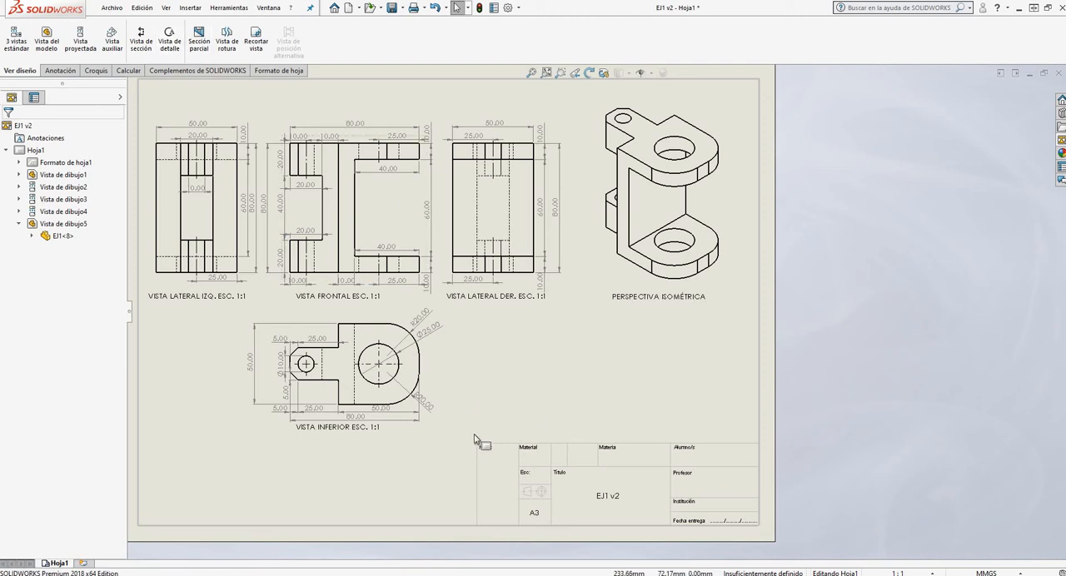
Save the EJ1 v2 drawing
left_click(60, 71)
left_click(112, 7)
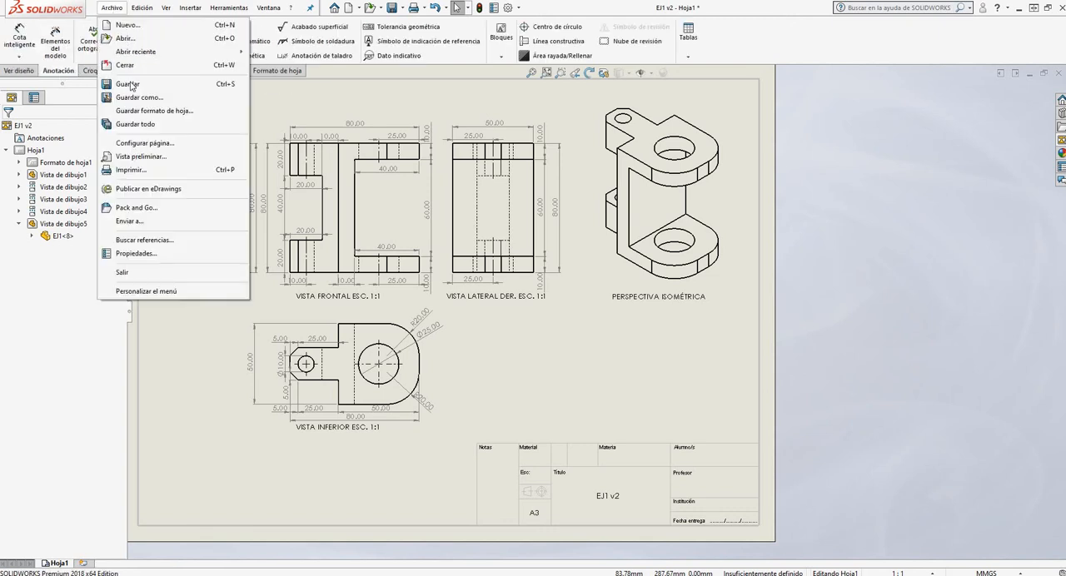
left_click(131, 84)
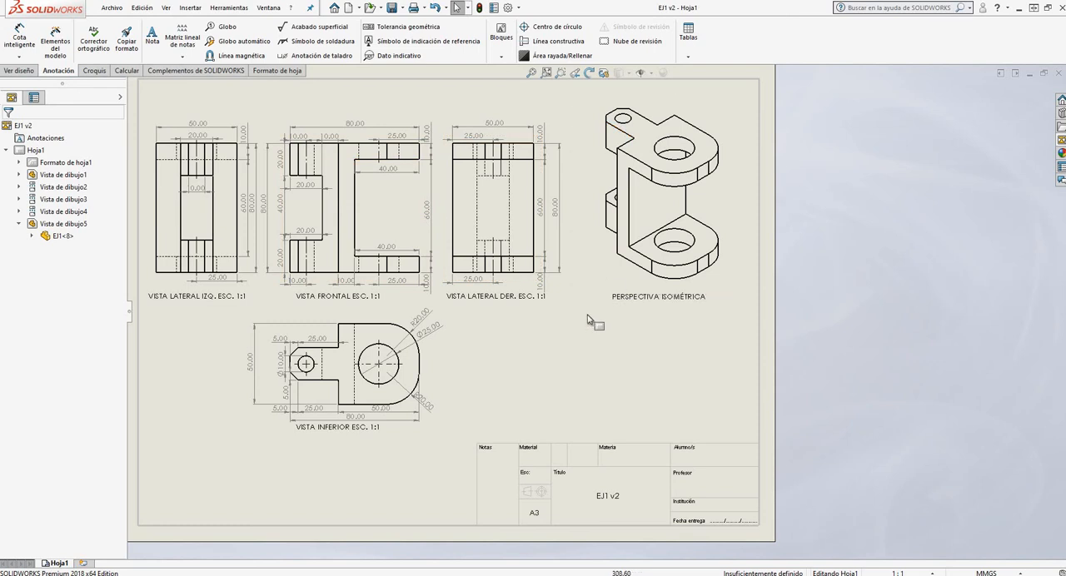
Examine the title block's fields, including Material, Título, Materia, Alumno/s, Profesor, Institución and Fecha entrega
scroll(661, 407, "up", 4)
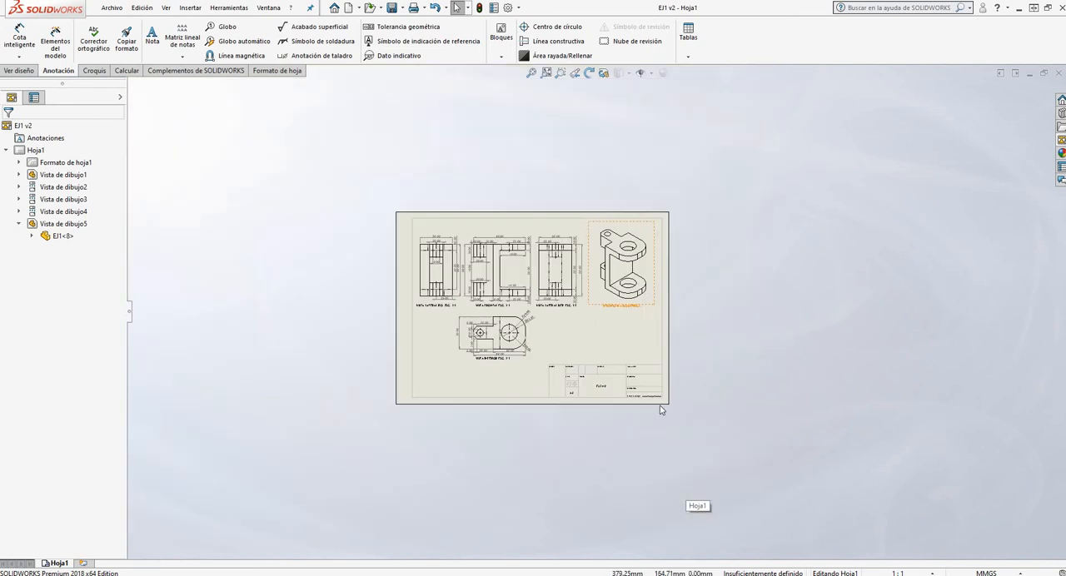
scroll(633, 385, "down", 4)
scroll(520, 299, "down", 2)
scroll(685, 408, "down", 2)
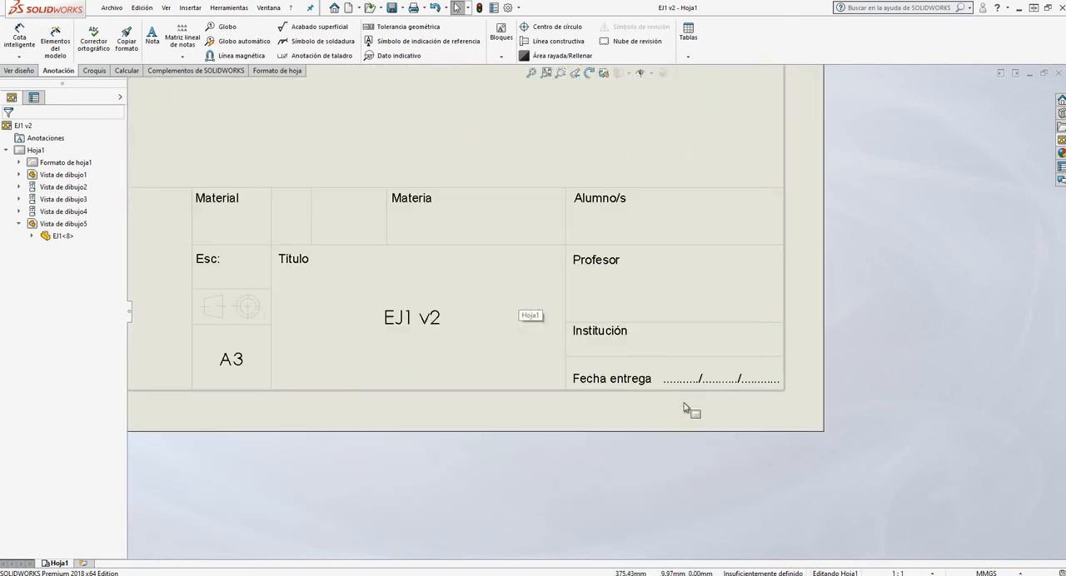
scroll(710, 351, "up", 3)
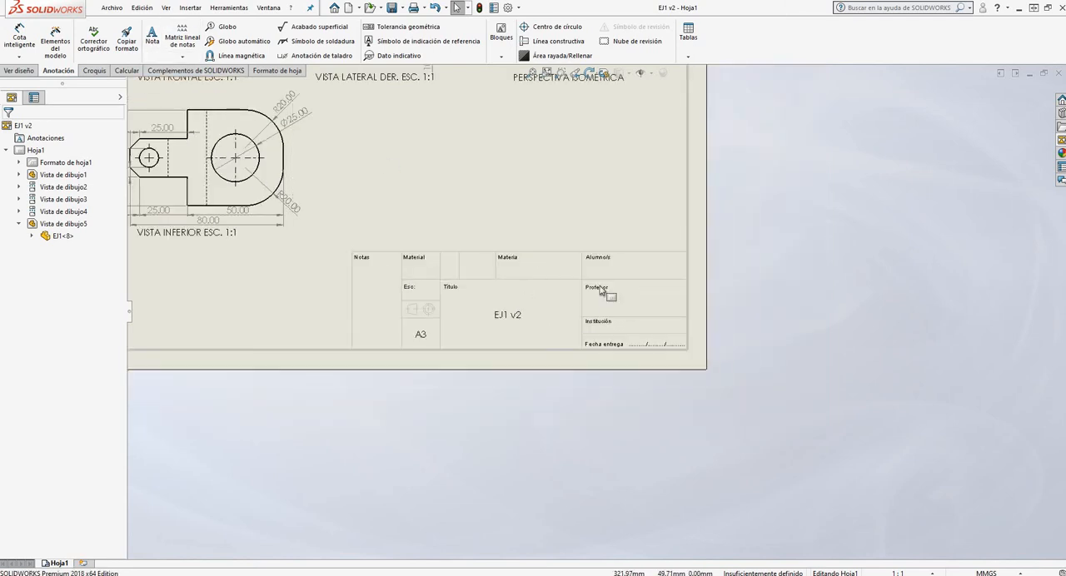
scroll(599, 298, "up", 2)
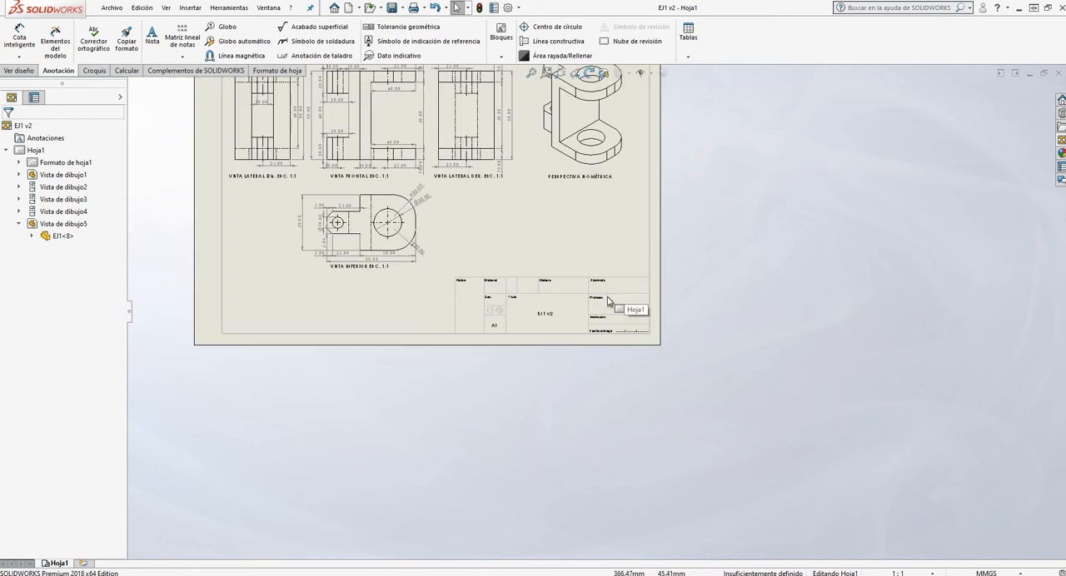
scroll(599, 298, "down", 2)
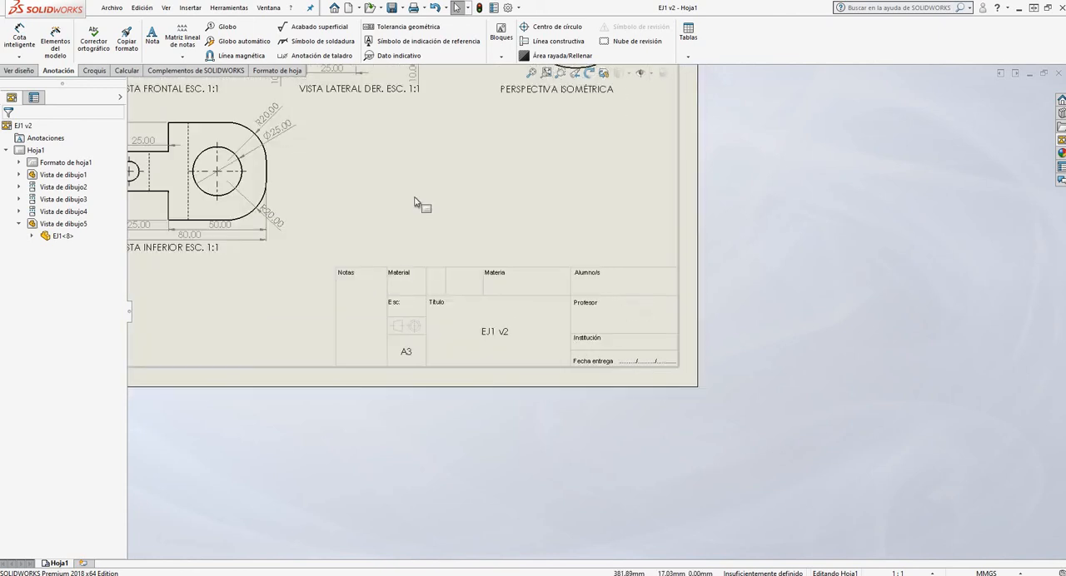
scroll(608, 315, "up", 3)
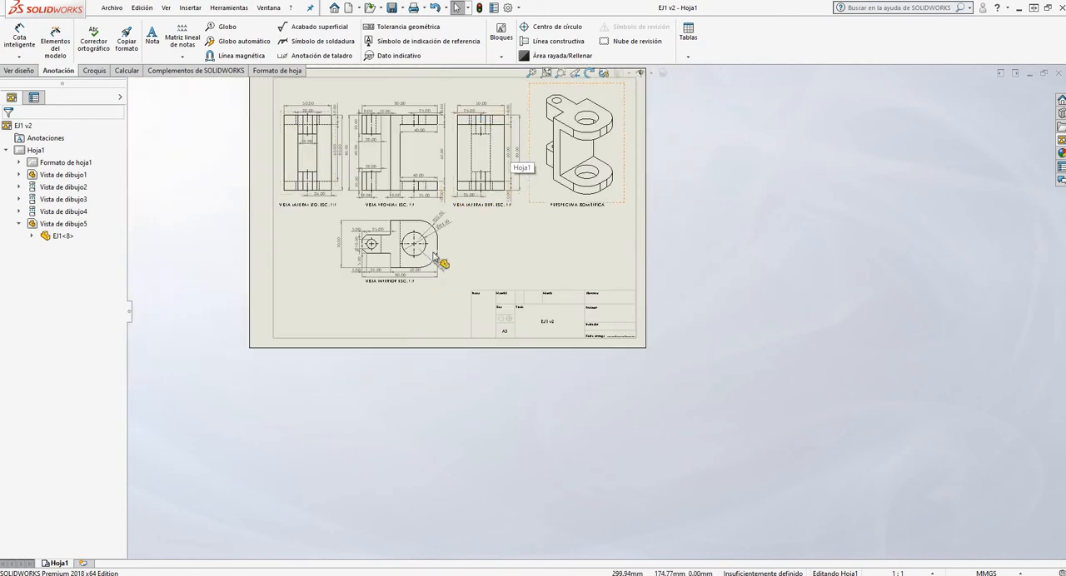
left_click(65, 567)
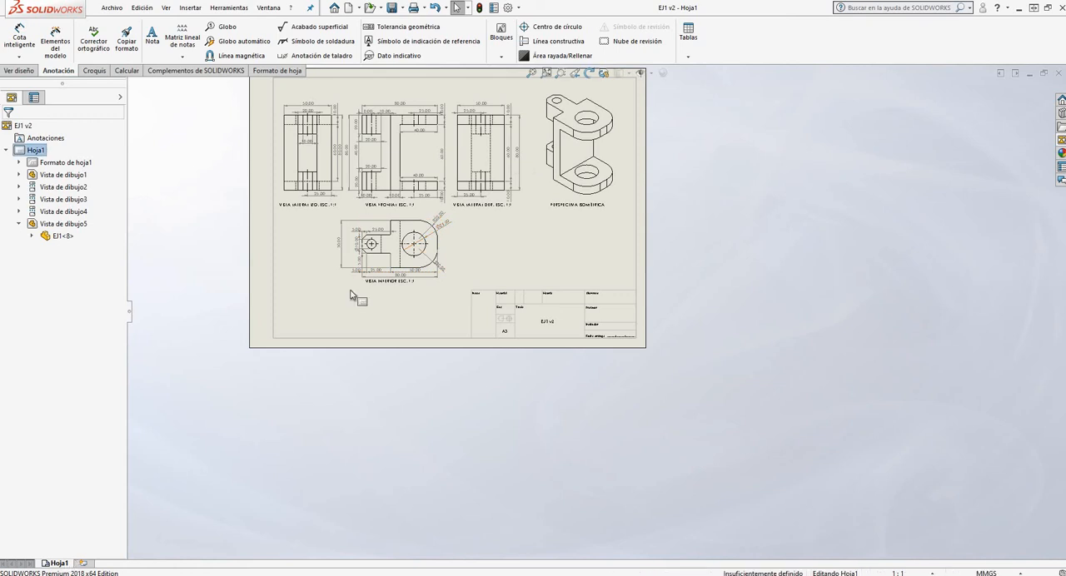
right_click(64, 567)
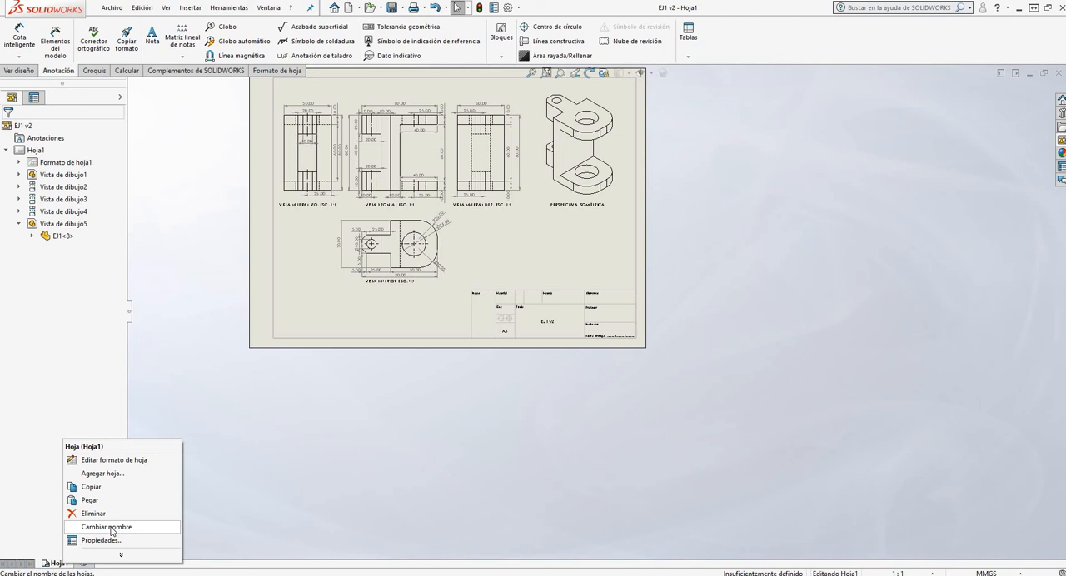
left_click(109, 461)
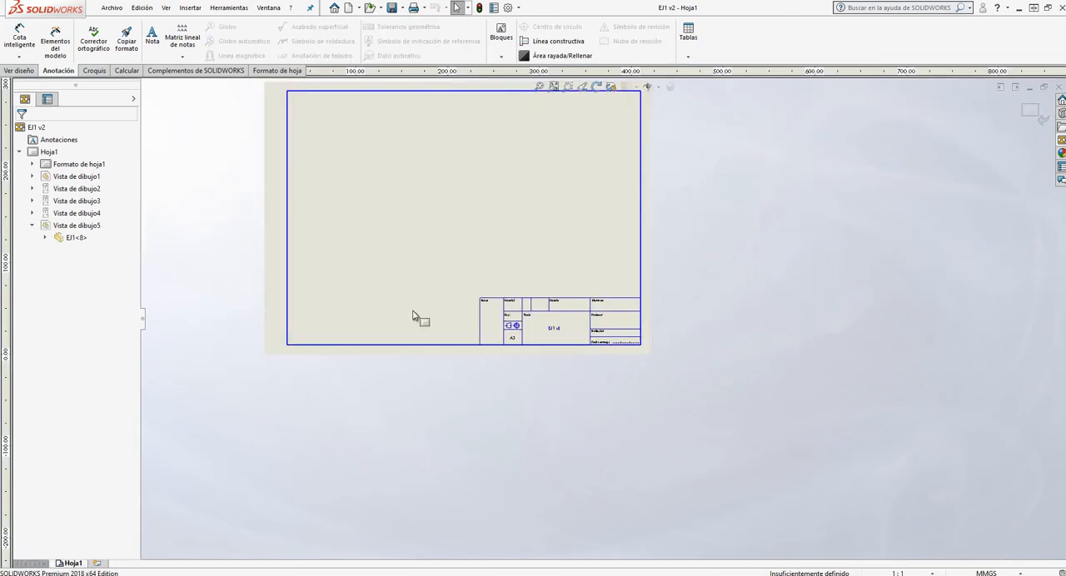
scroll(468, 161, "down", 3)
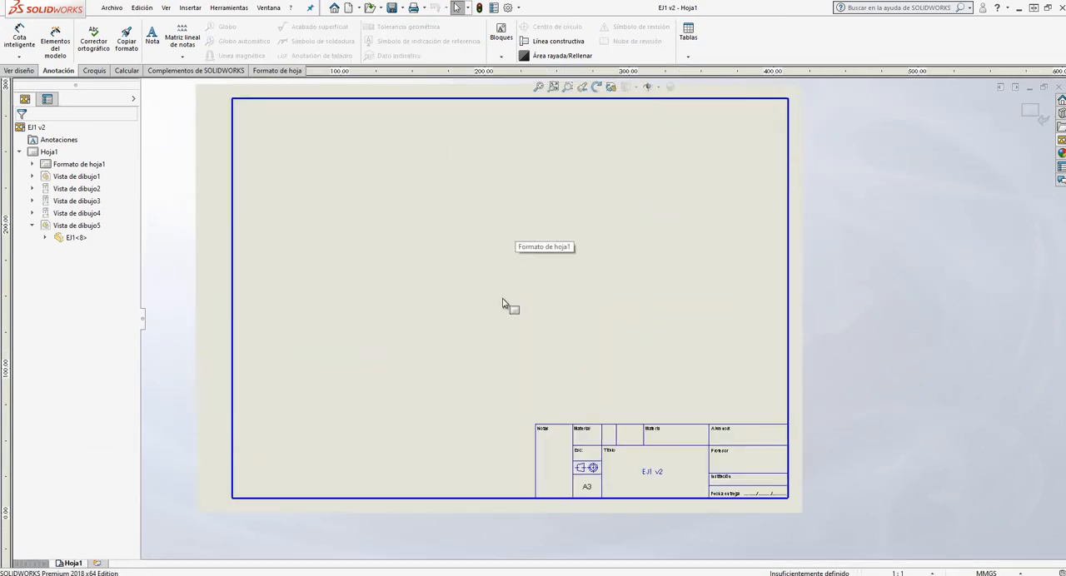
left_click(1035, 122)
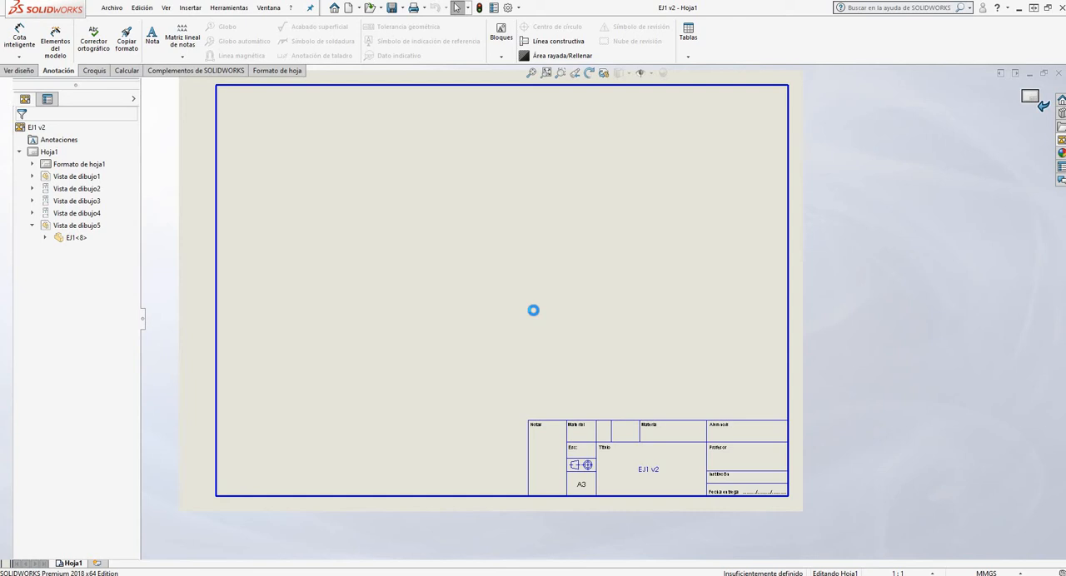
Open the sheet format of Hoja1 for editing to fill in its title block
right_click(58, 562)
left_click(124, 461)
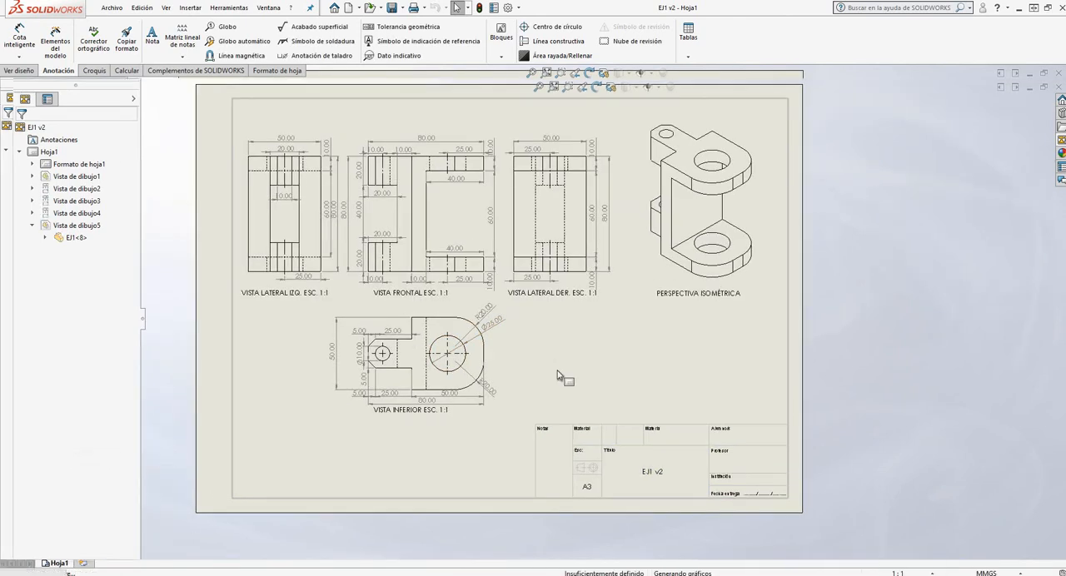
scroll(583, 309, "up", 3)
scroll(659, 421, "down", 2)
scroll(625, 345, "down", 2)
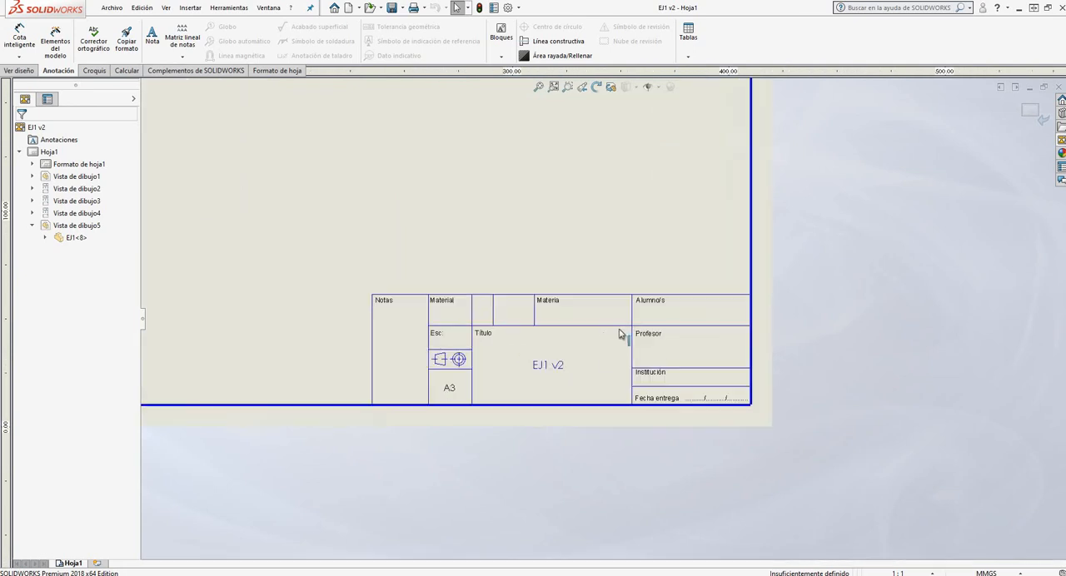
scroll(448, 312, "down", 2)
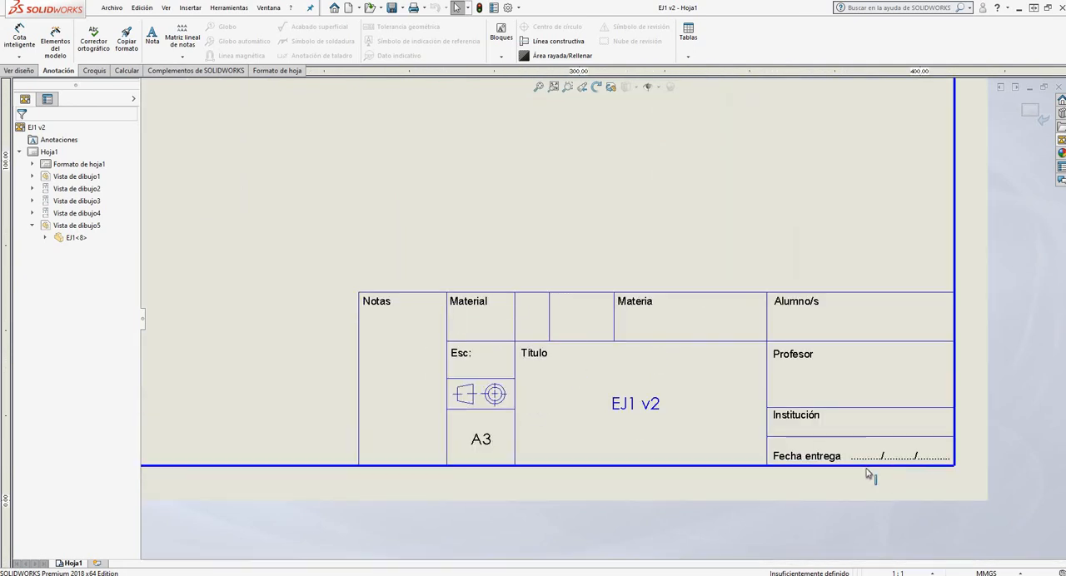
left_click(487, 446)
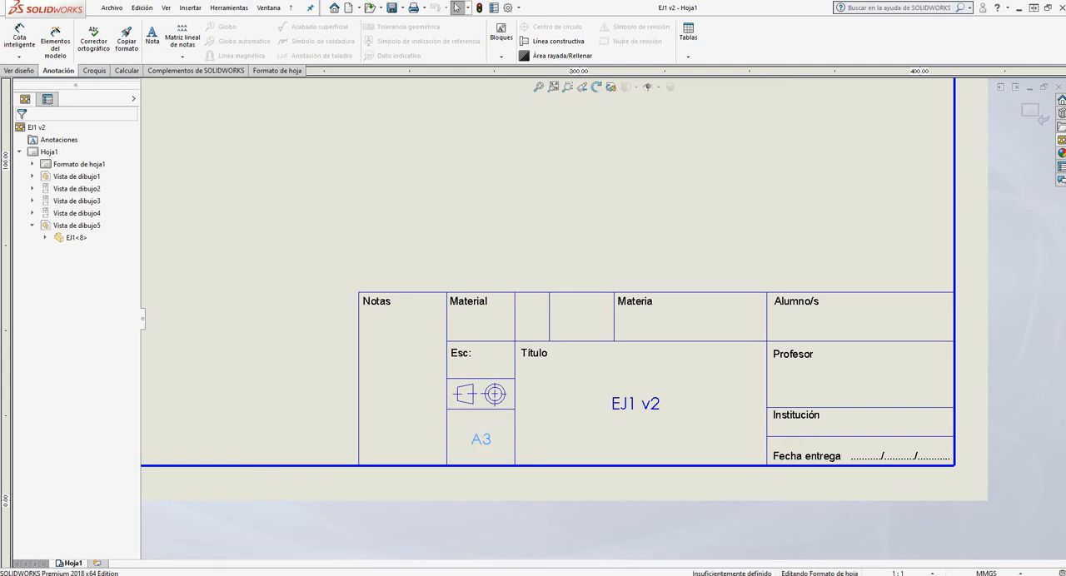
left_click(294, 287)
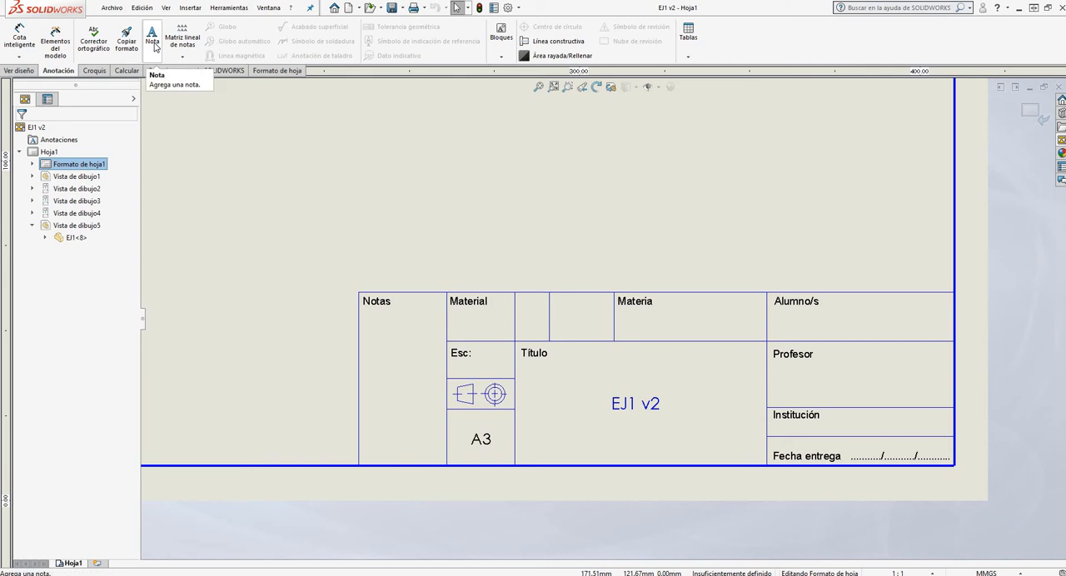
Add a note reading DIBUJO TÉCNICO in the title block's Materia cell
left_click(153, 42)
scroll(757, 317, "down", 3)
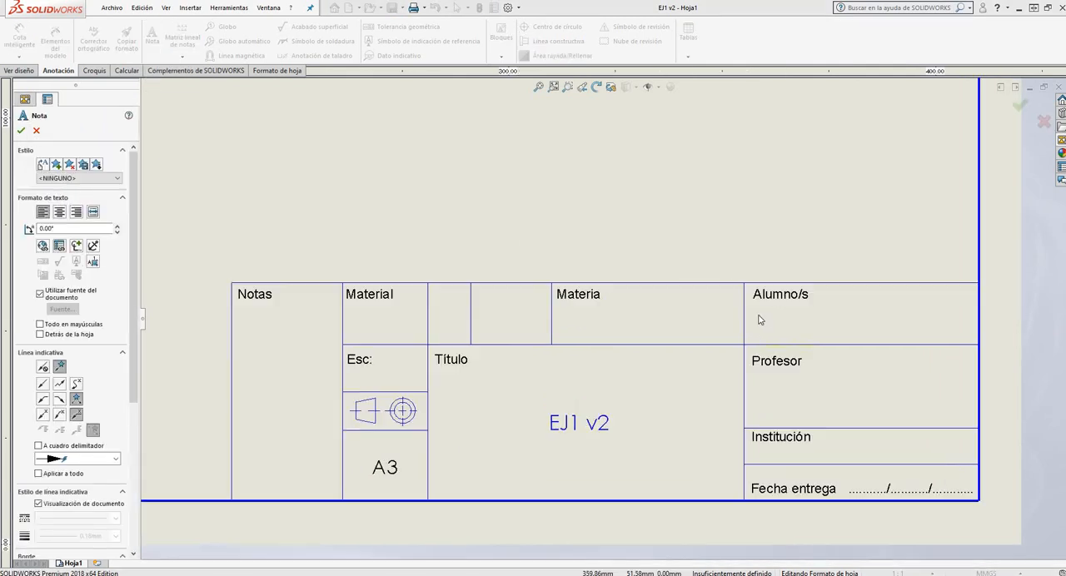
scroll(481, 255, "up", 4)
scroll(571, 406, "down", 2)
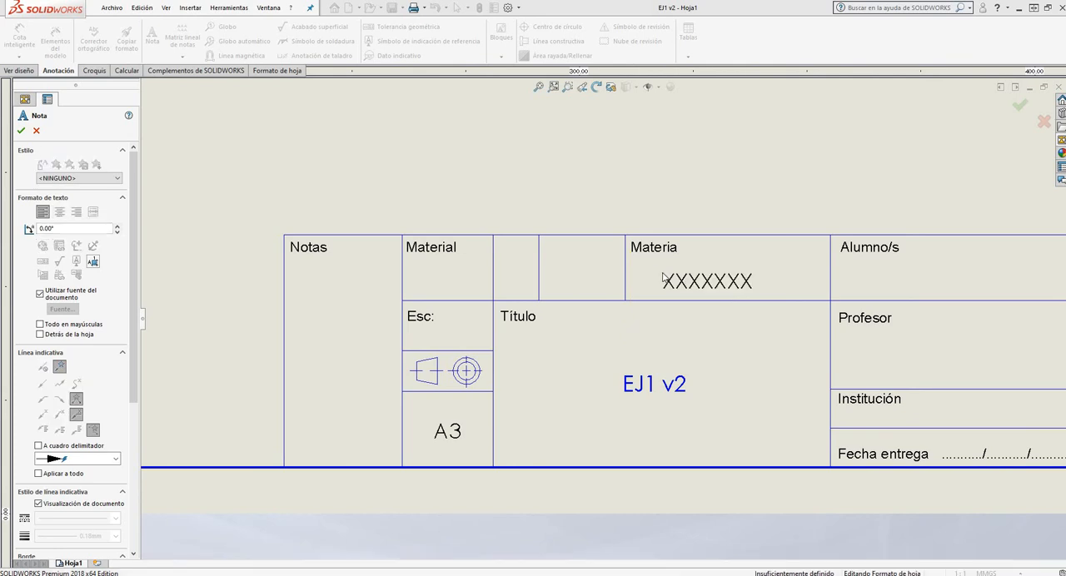
left_click(664, 277)
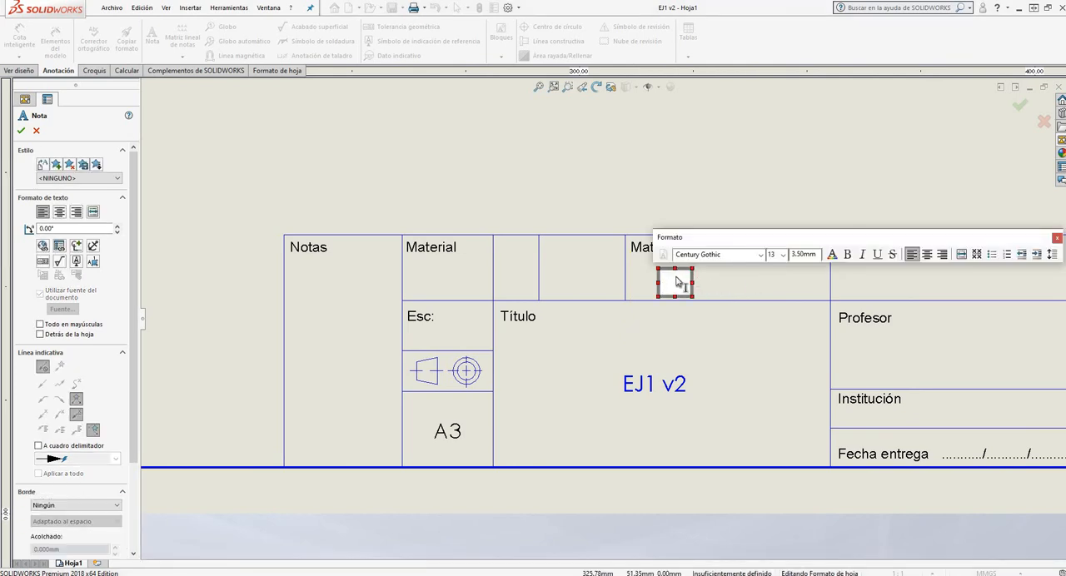
type("DIS")
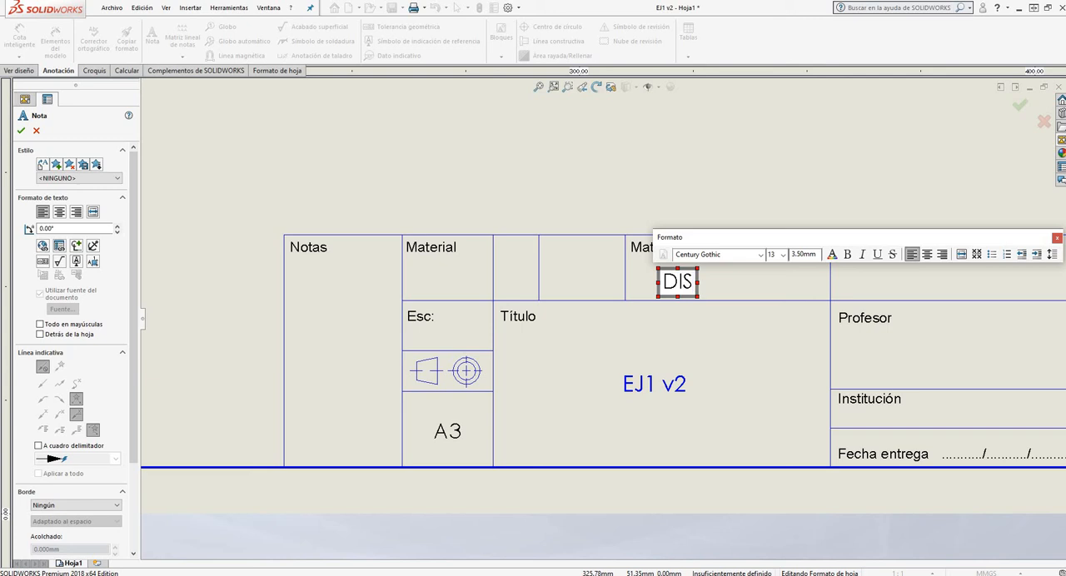
key("BackSpace")
type("BUJO TÉ")
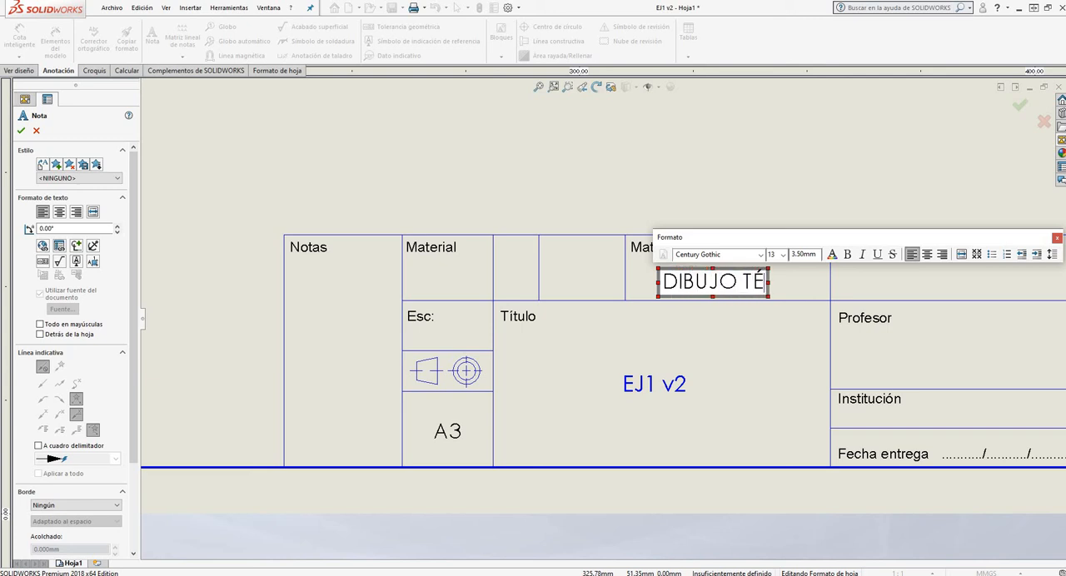
type("CNICO")
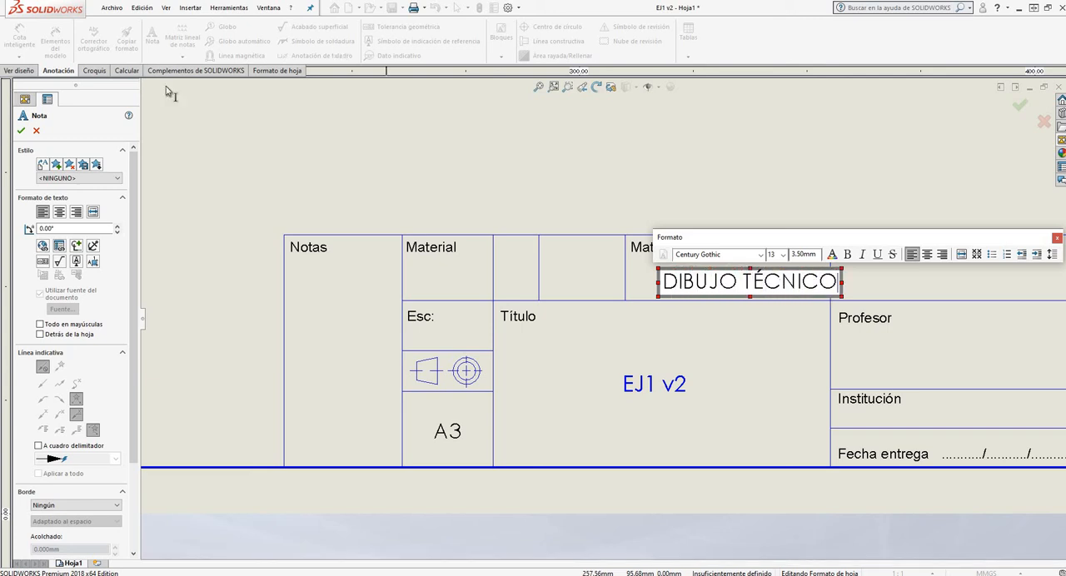
Try to set the DIBUJO TÉCNICO note's font size to 12 and move the note fully inside the Materia cell
left_click(783, 255)
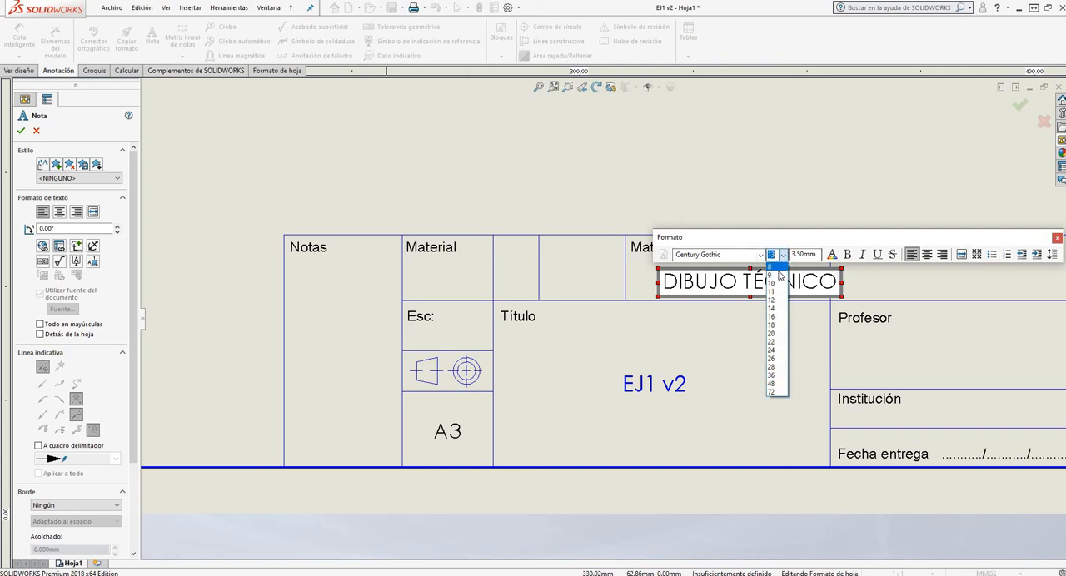
left_click(777, 302)
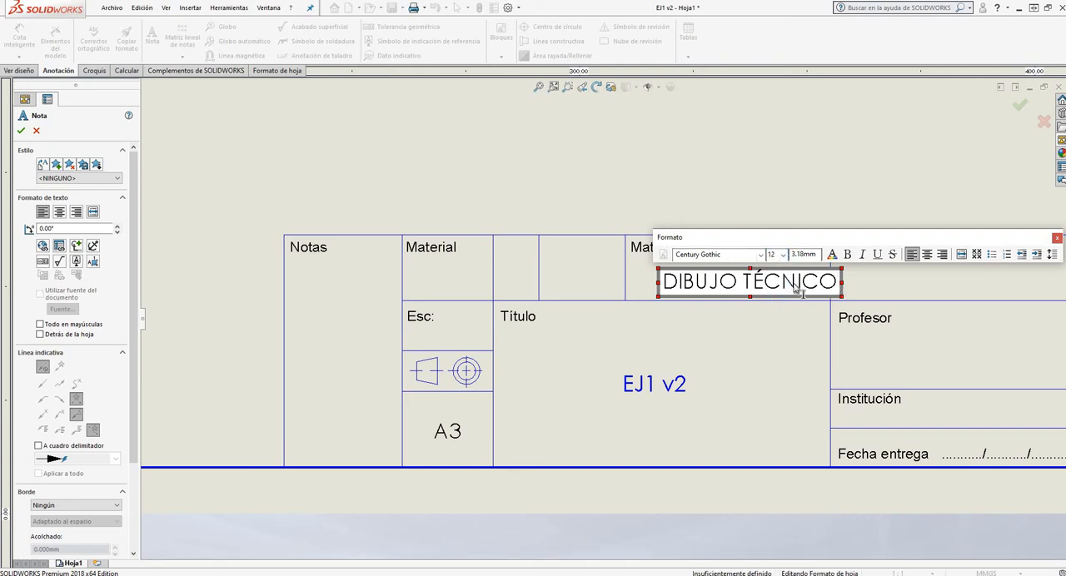
left_click_drag(836, 285, 657, 275)
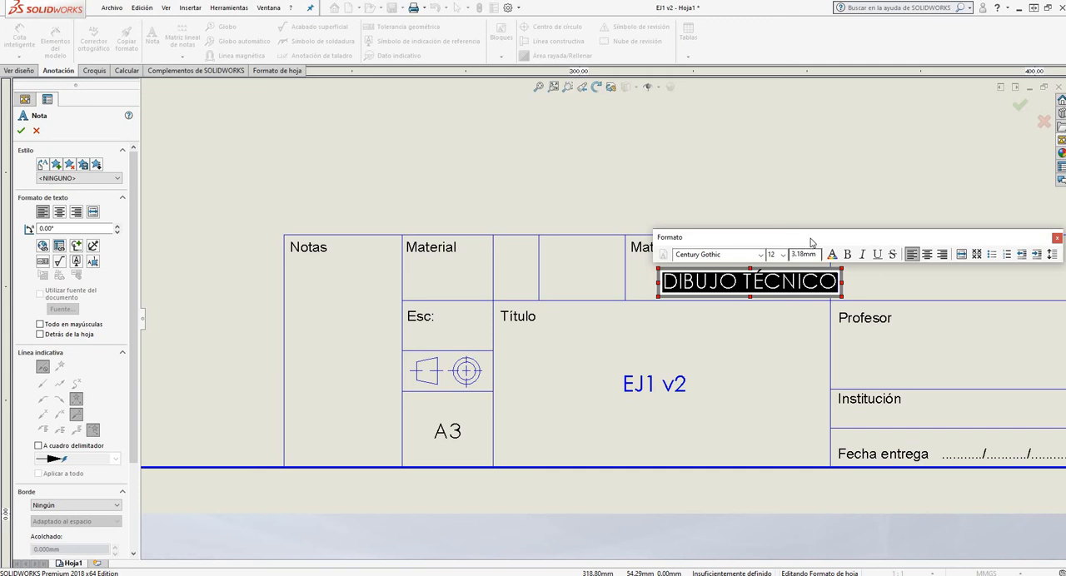
left_click_drag(812, 242, 366, 122)
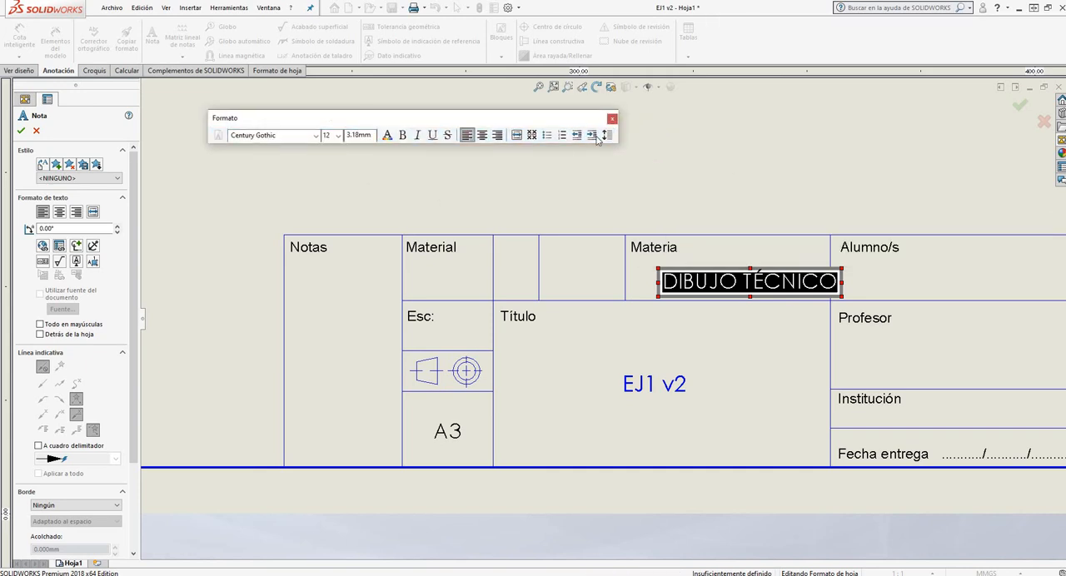
left_click(21, 133)
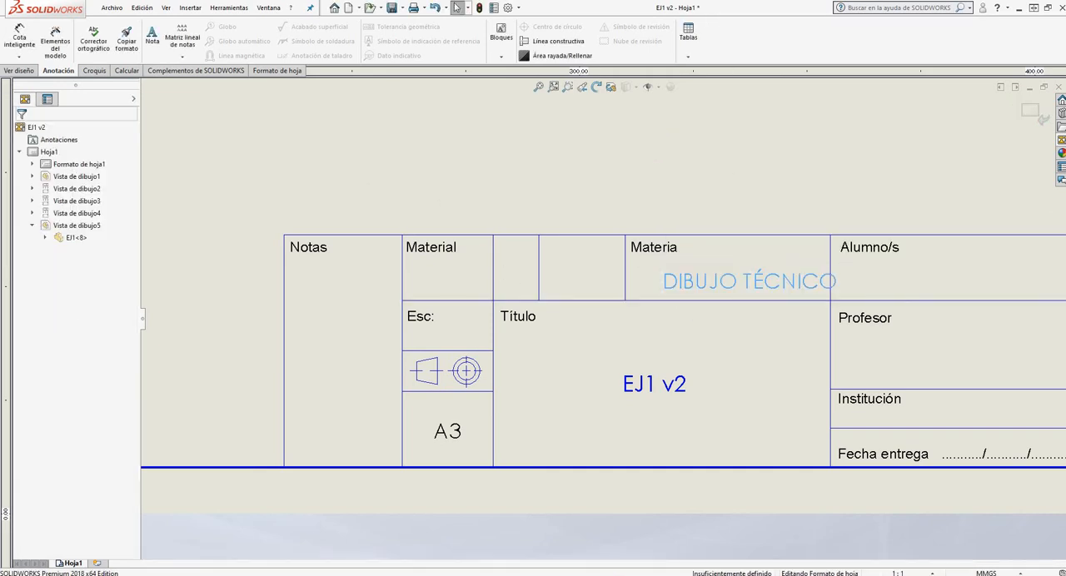
left_click(740, 286)
left_click_drag(740, 286, 717, 277)
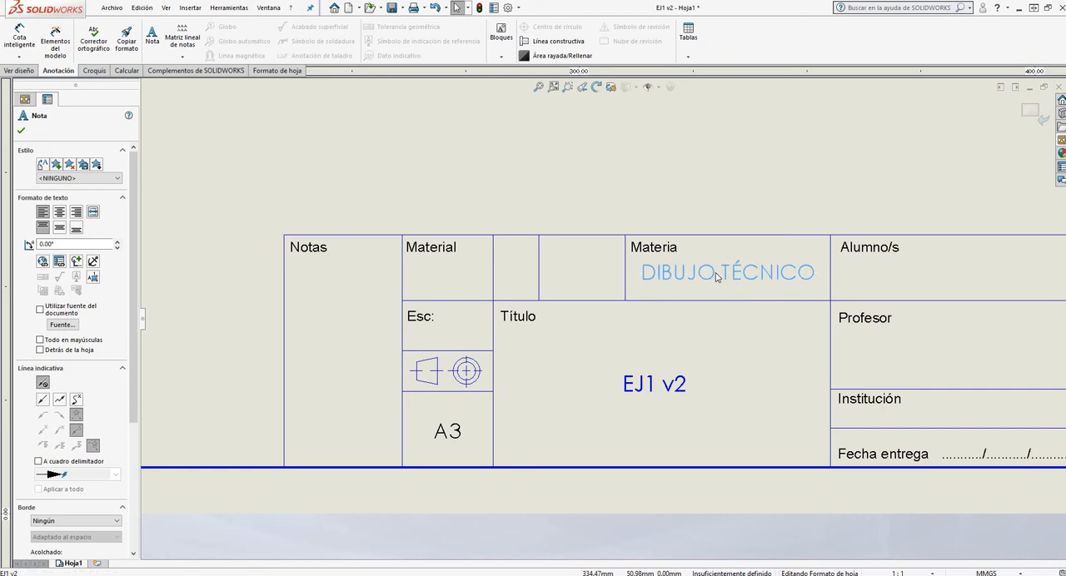
Copy the DIBUJO TÉCNICO note into the Alumno/s cell and change the copy's text to ALUMNO
scroll(556, 258, "up", 4)
scroll(761, 311, "down", 3)
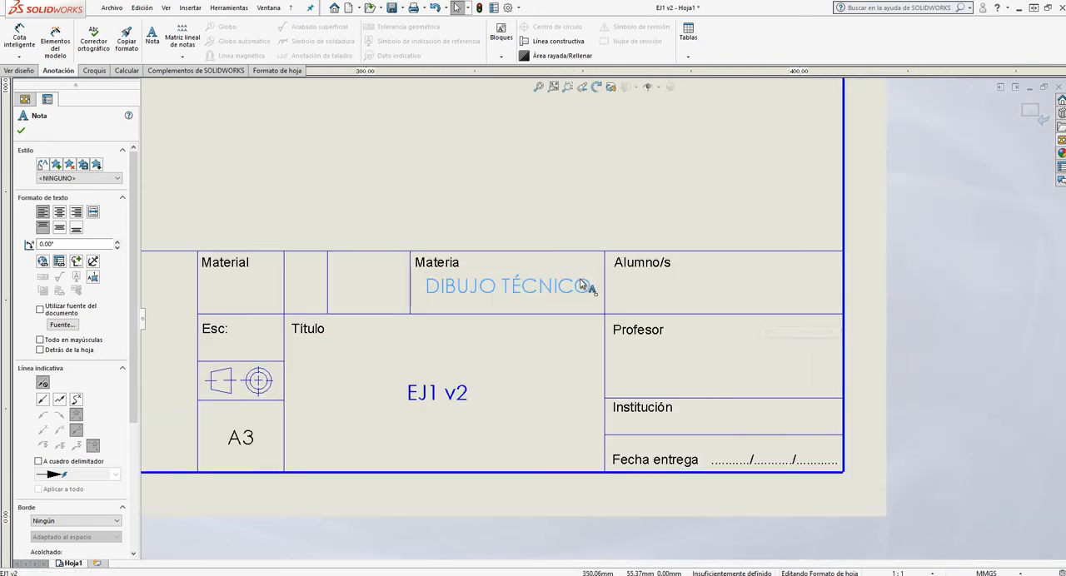
left_click_drag(614, 305, 715, 284, "ctrl")
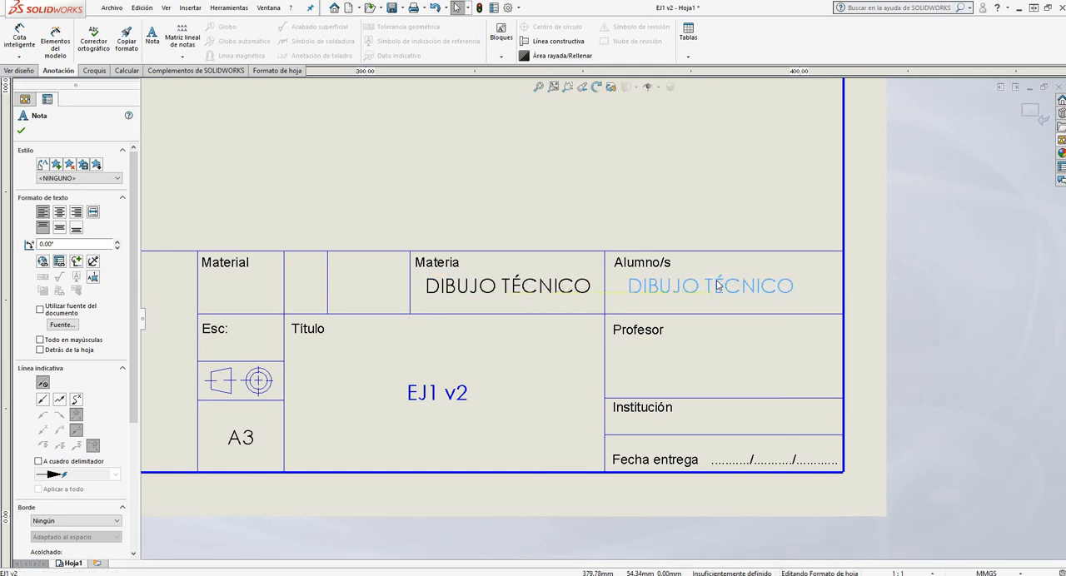
double_click(715, 286)
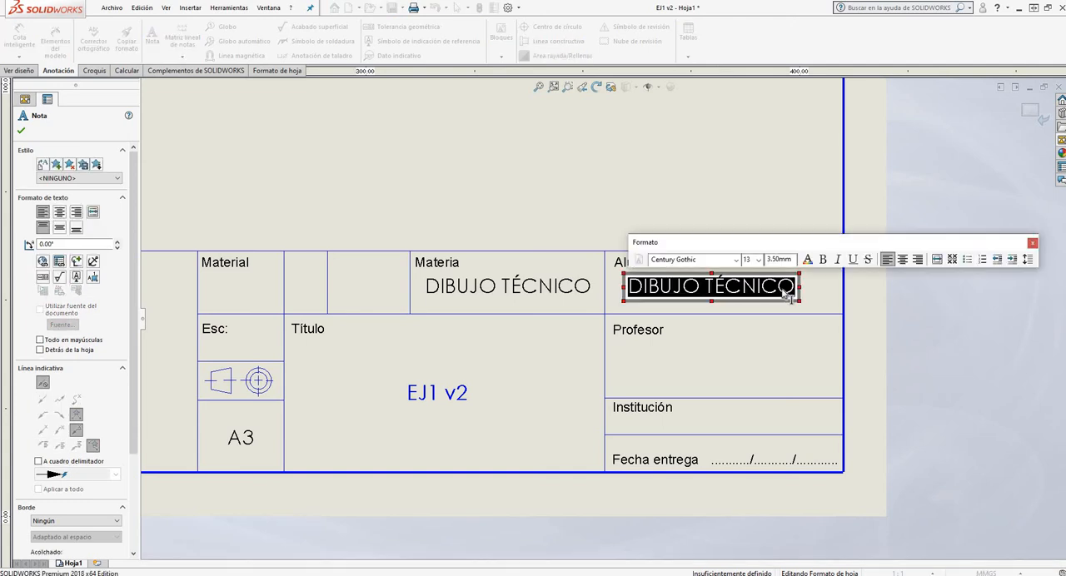
type("ALUMNO")
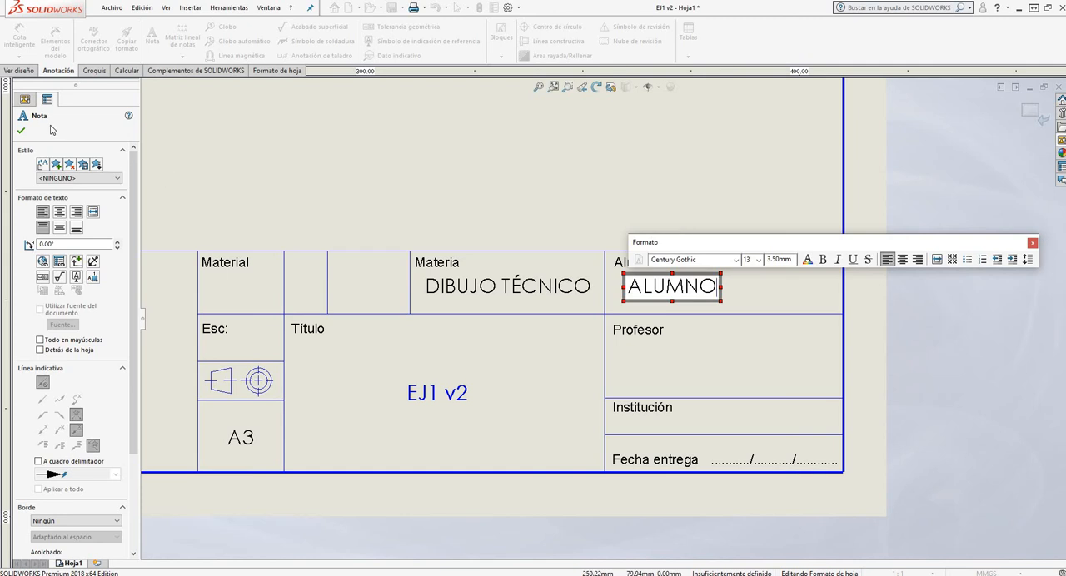
left_click(724, 338)
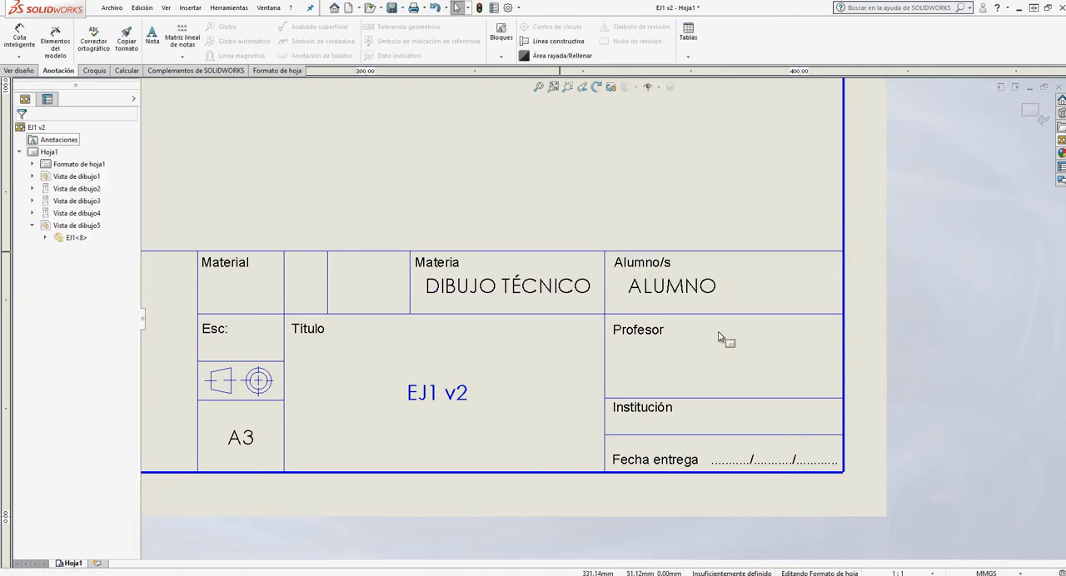
Duplicate the ALUMNO note and place the copy in the Profesor cell, aligned below the original
left_click(673, 285)
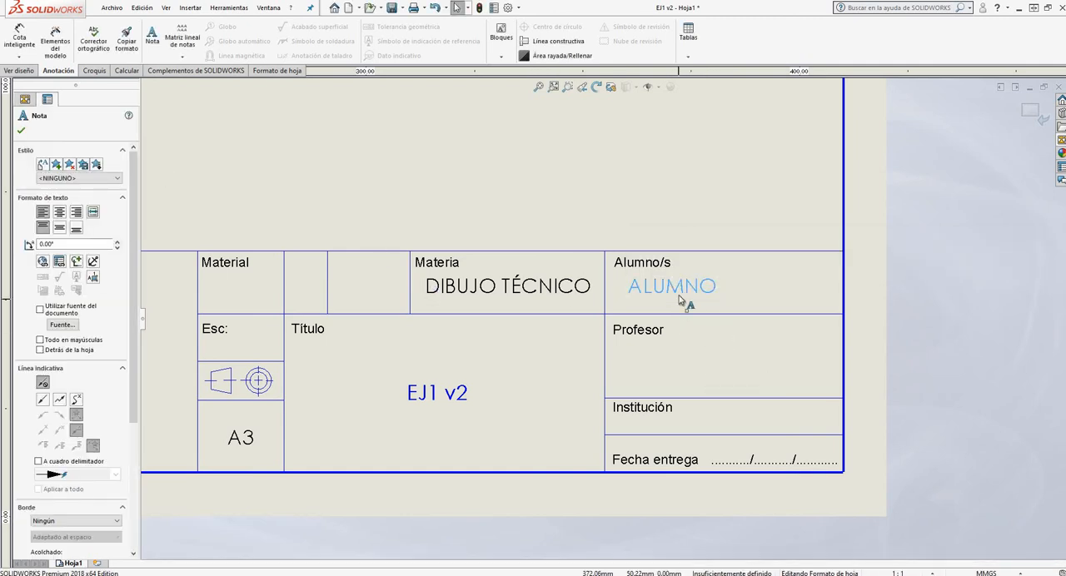
key("ctrl+c")
key("ctrl+v")
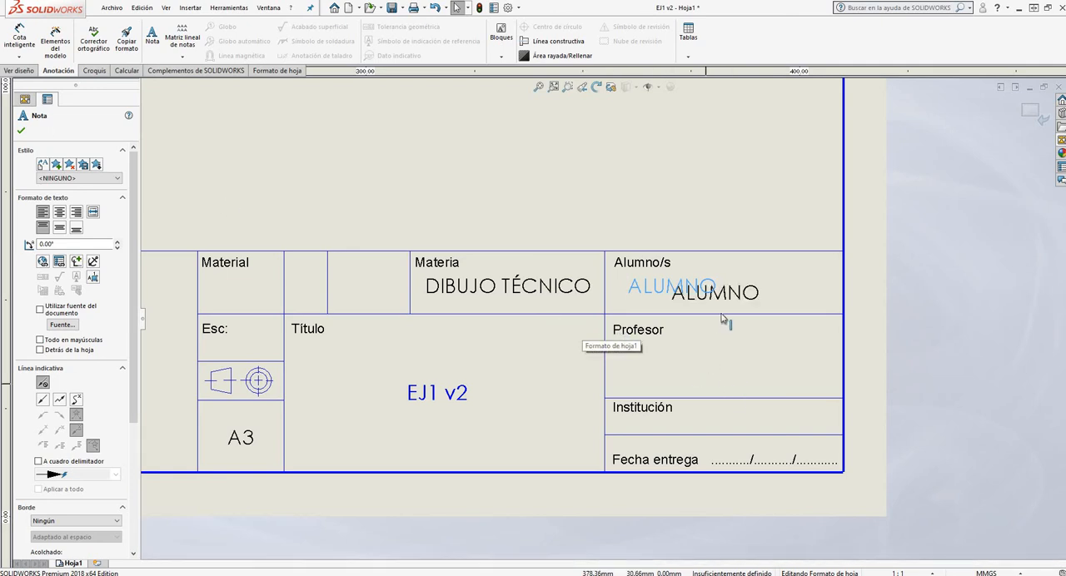
left_click(735, 299)
left_click_drag(735, 294, 697, 363)
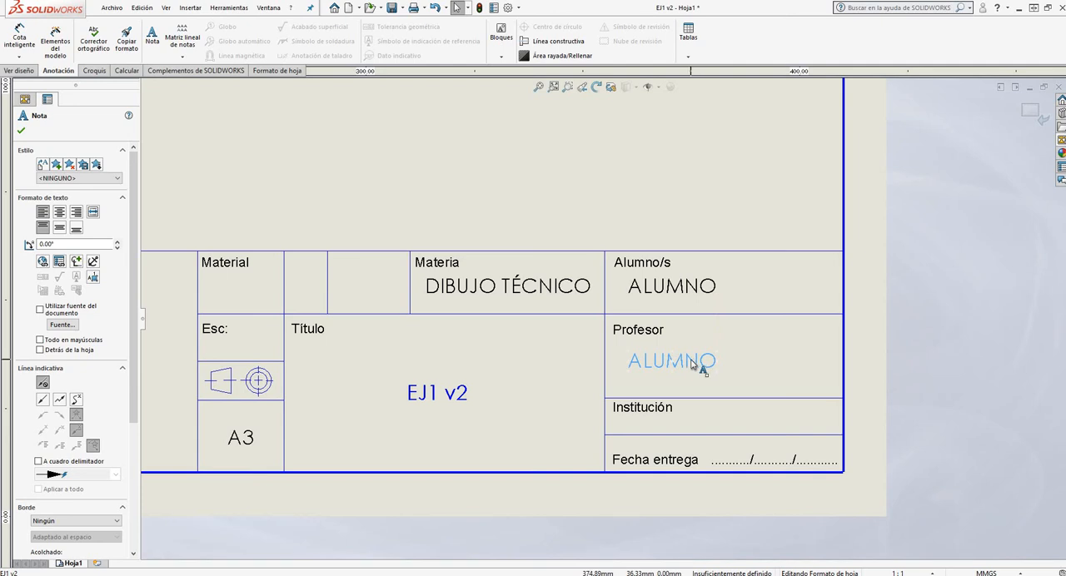
Replace the text of the note in the Profesor cell with the professor's full name
double_click(707, 363)
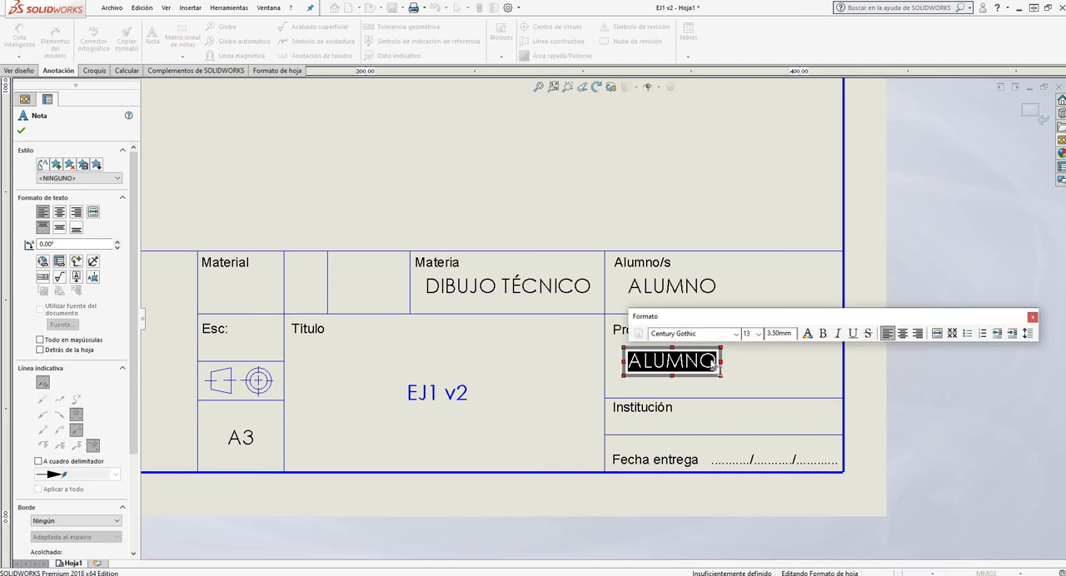
type("C")
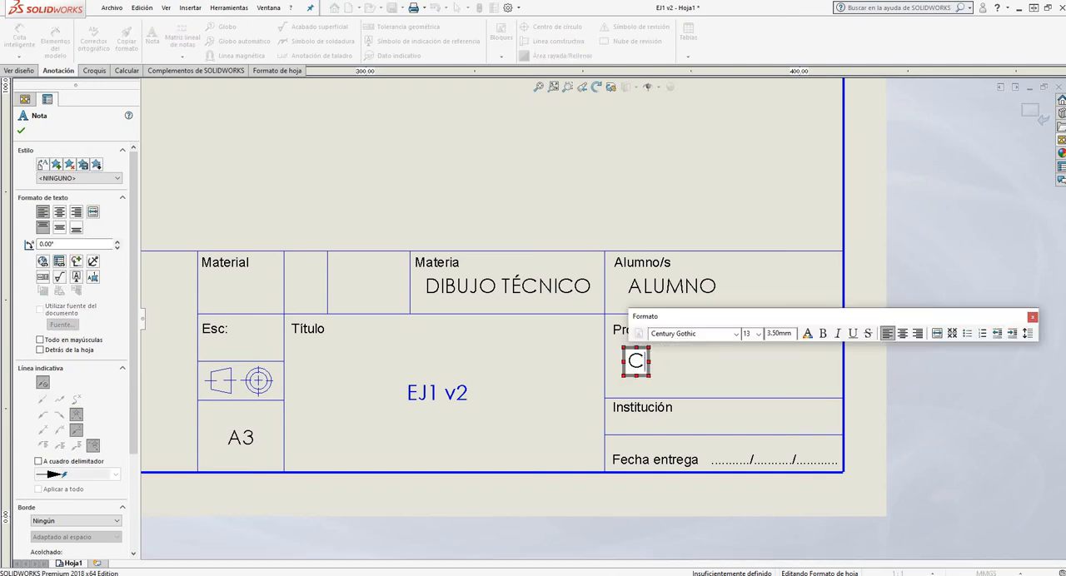
key("BackSpace")
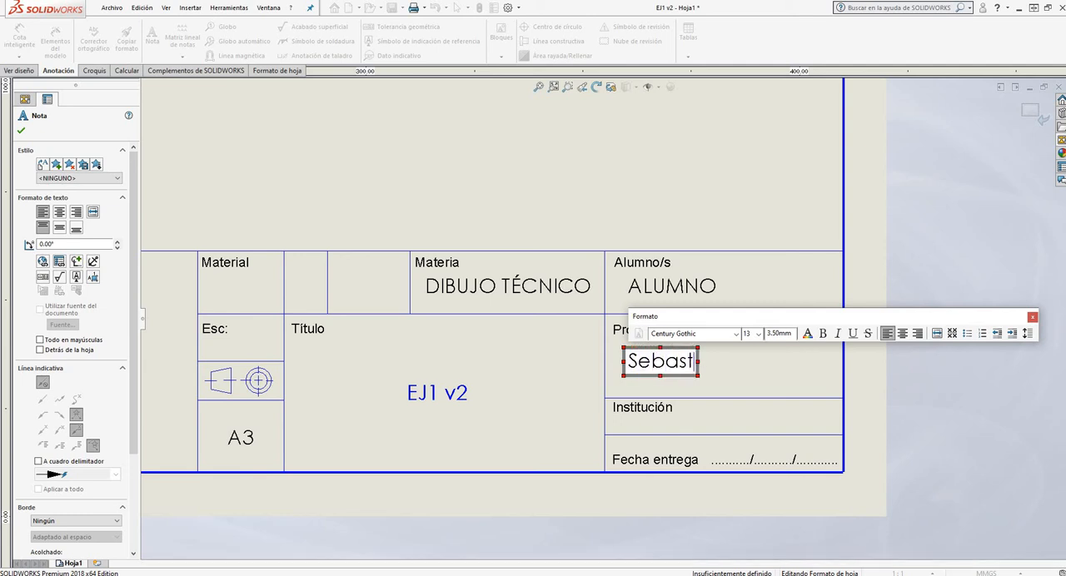
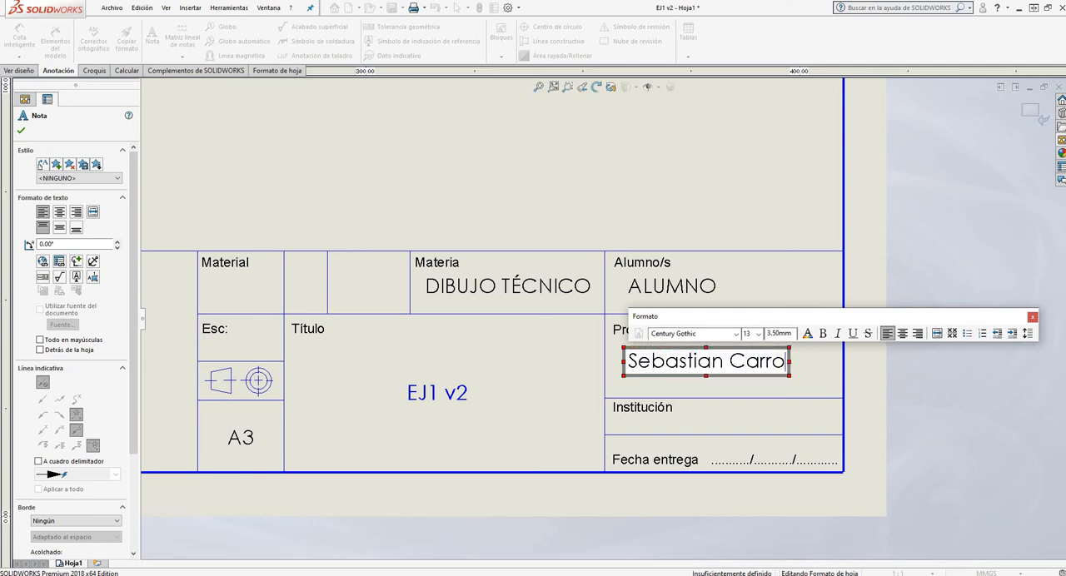
left_click(690, 413)
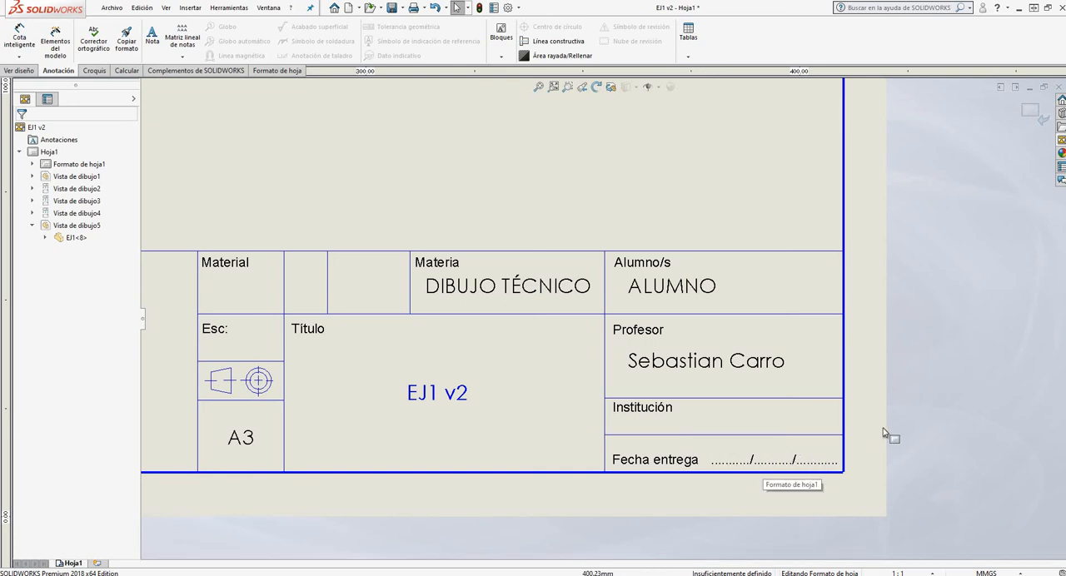
Check the filled-in title block cells, and finish editing the sheet format to return to the drawing sheet
scroll(583, 383, "up", 2)
scroll(358, 337, "down", 3)
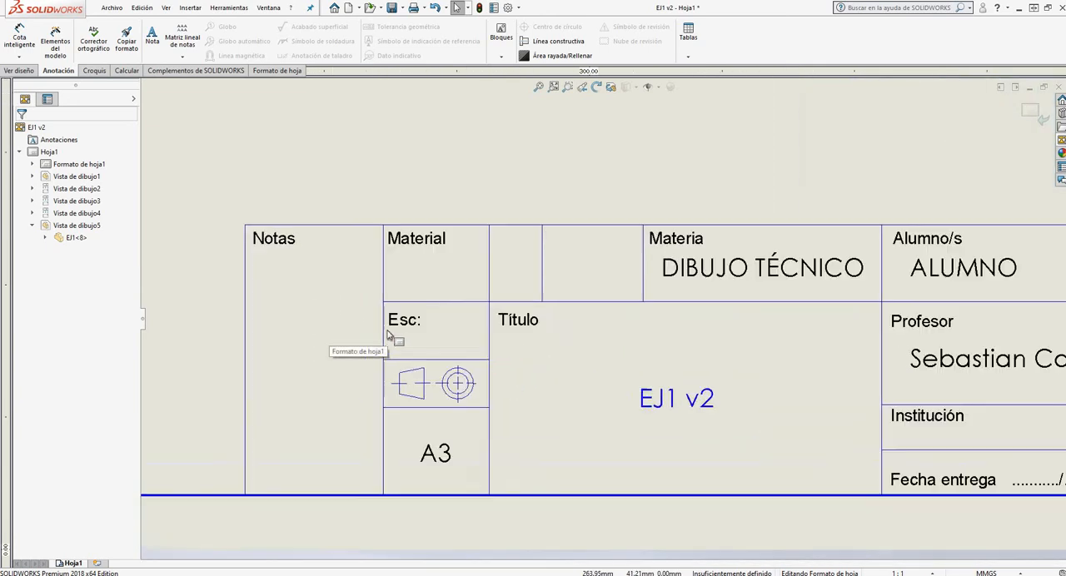
scroll(646, 379, "up", 5)
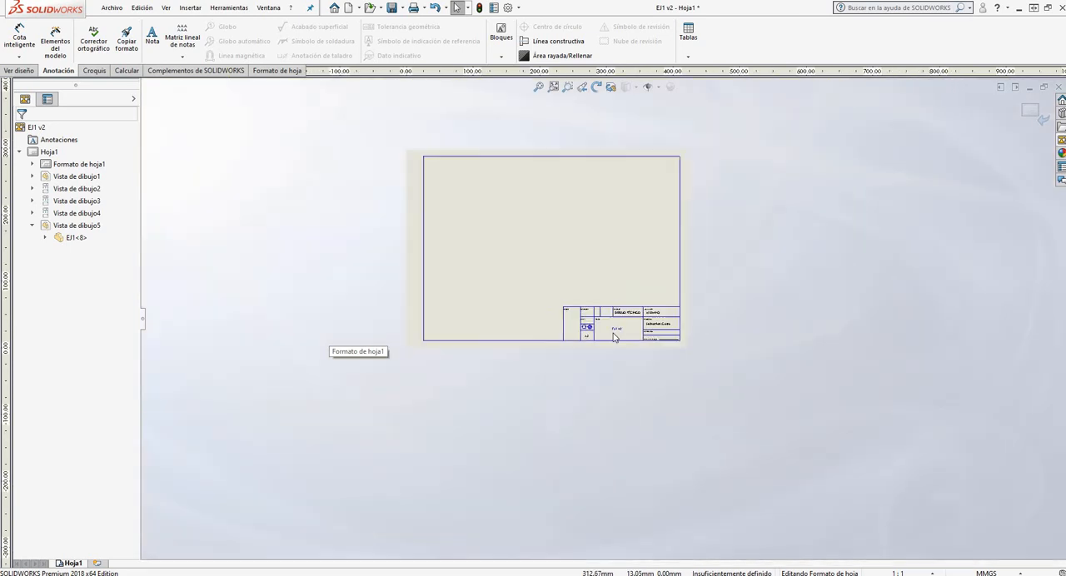
scroll(600, 280, "down", 2)
left_click(1032, 115)
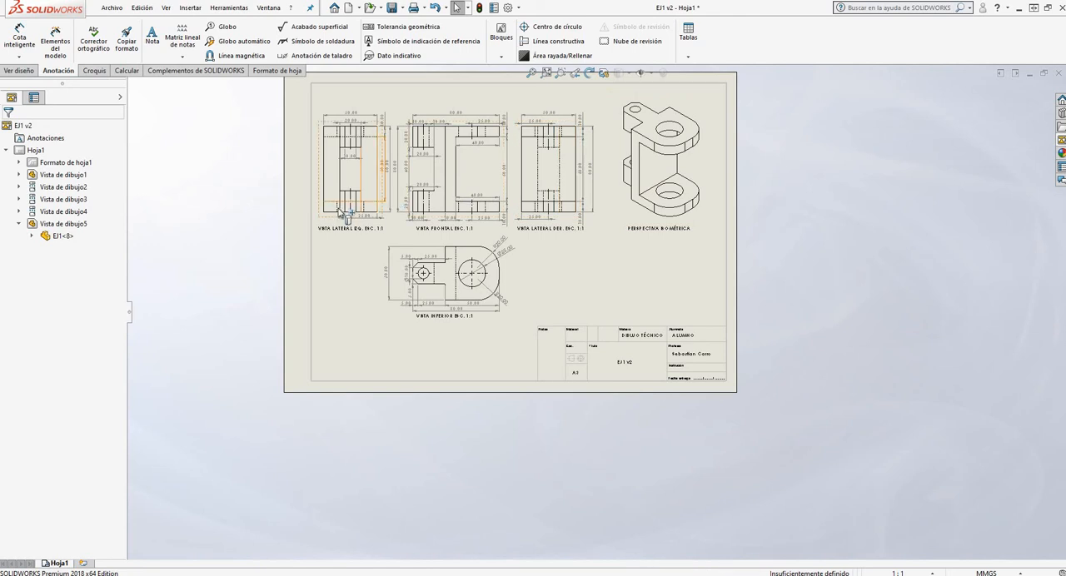
Examine the labels and scale text beneath the side, front, bottom and isometric views
scroll(510, 160, "down", 3)
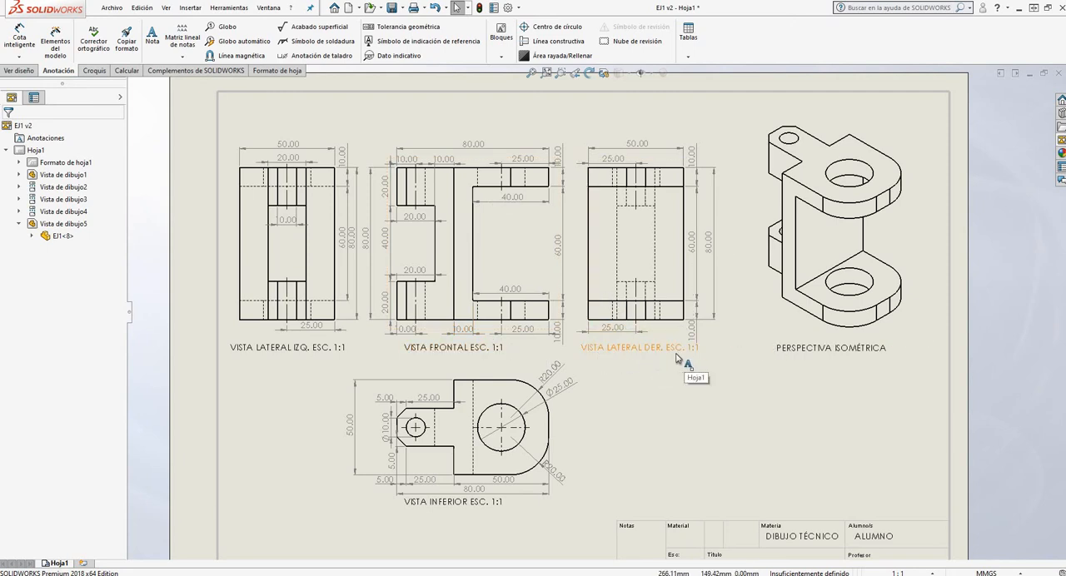
scroll(677, 356, "down", 4)
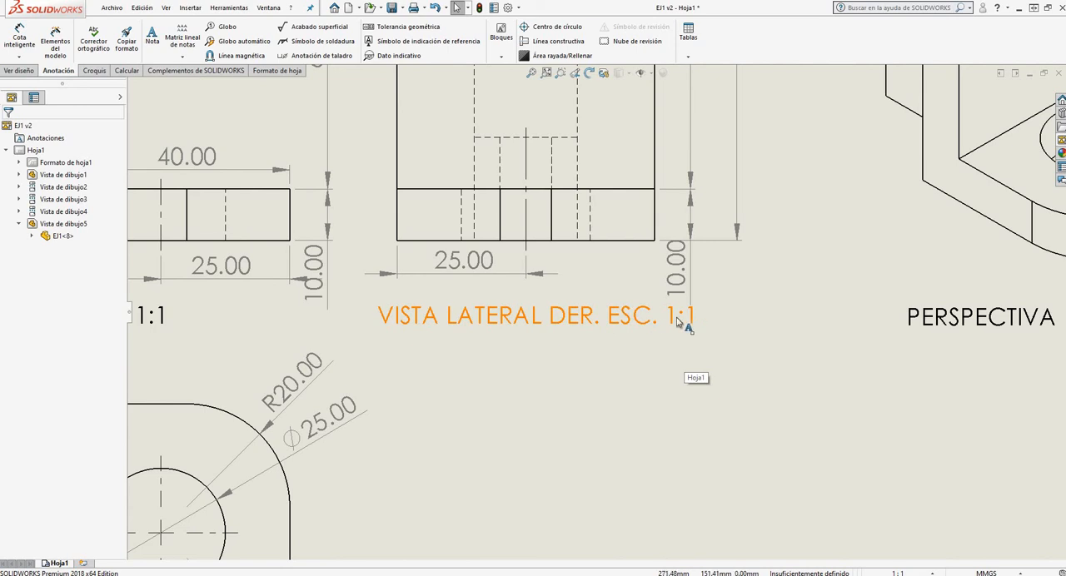
scroll(650, 319, "up", 1)
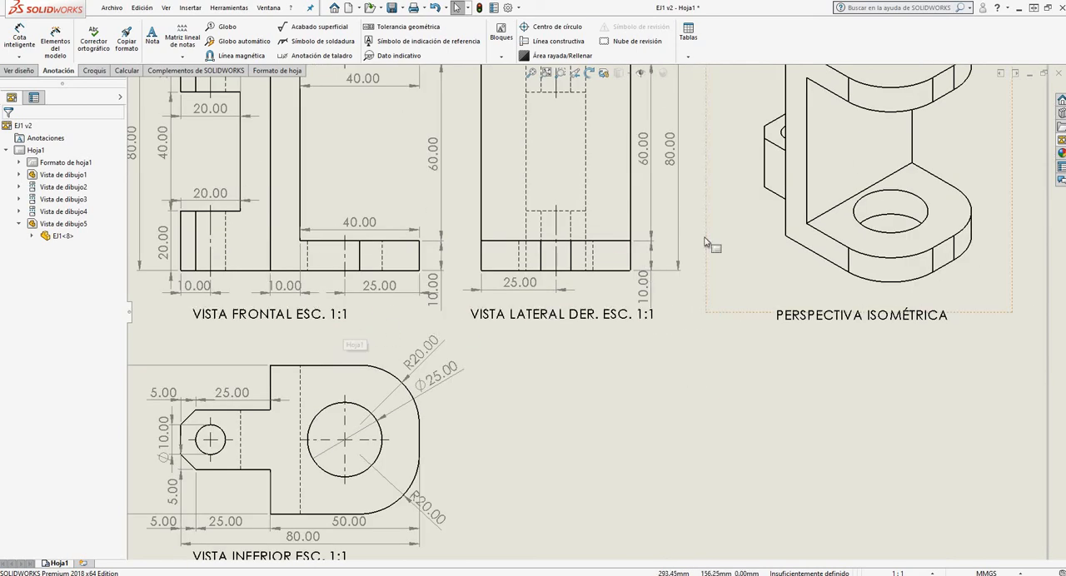
scroll(733, 242, "down", 2)
key("f")
scroll(274, 354, "down", 2)
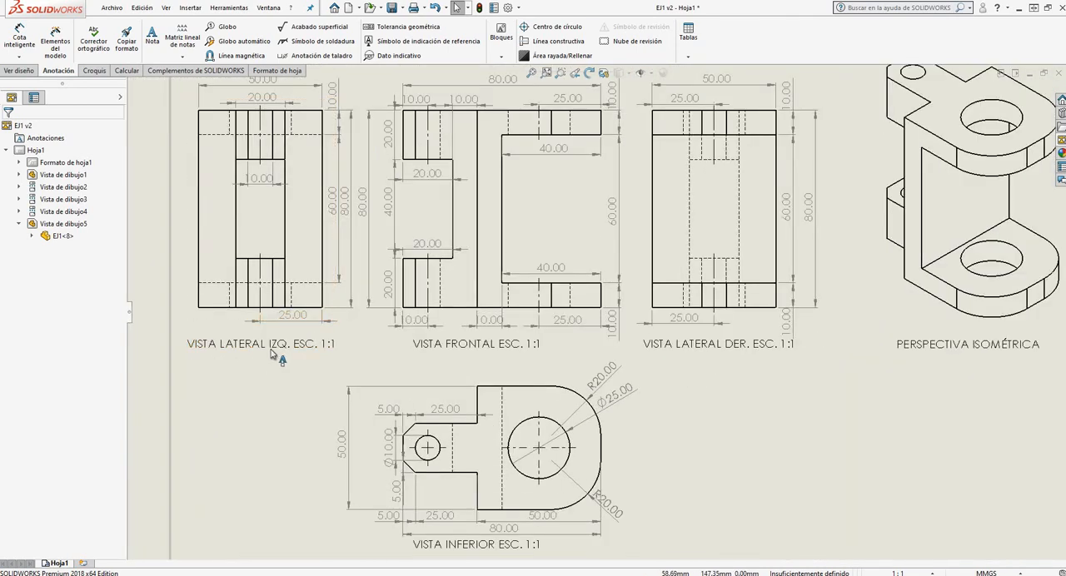
key("f")
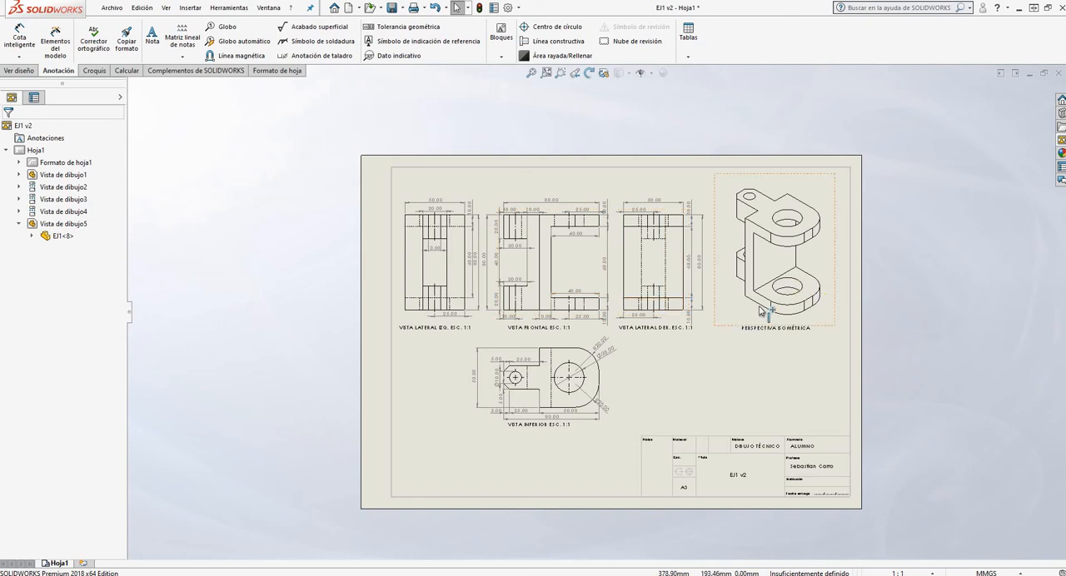
Switch the isometric view's scale to Escala personalizada and open its list of scale ratios
left_click(738, 331)
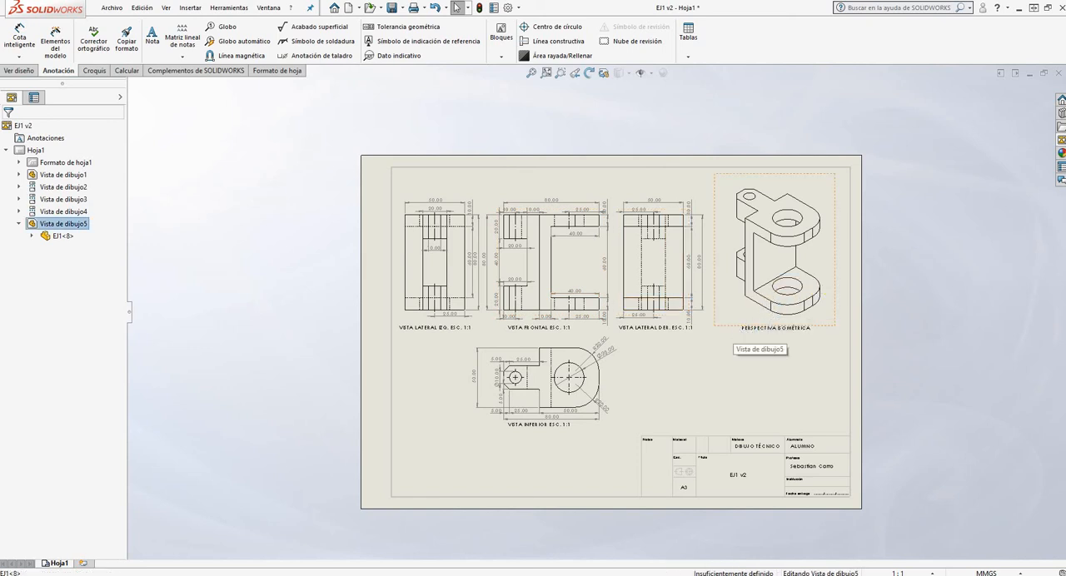
scroll(675, 428, "down", 5)
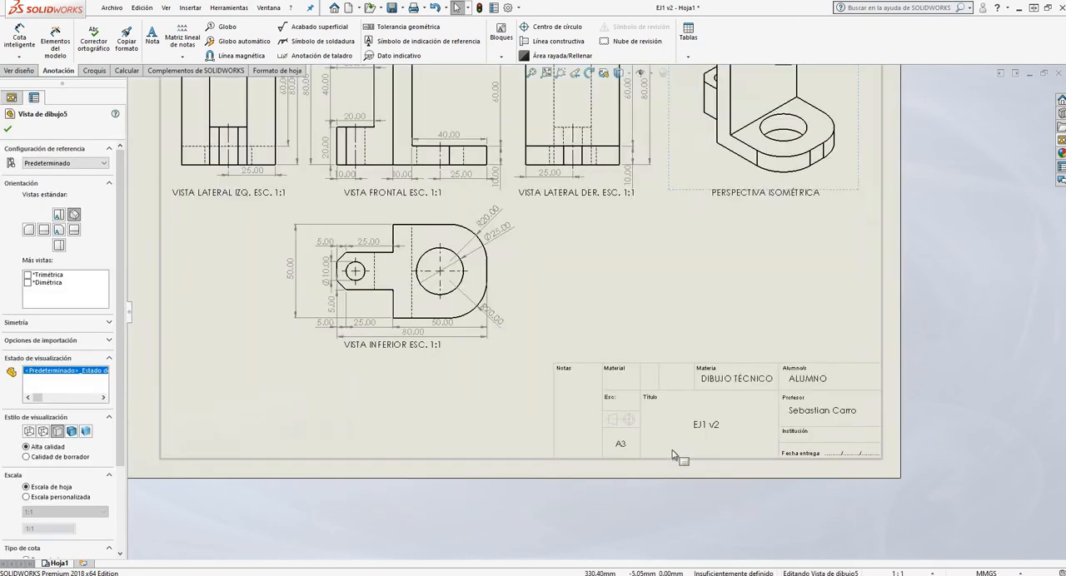
scroll(625, 339, "up", 5)
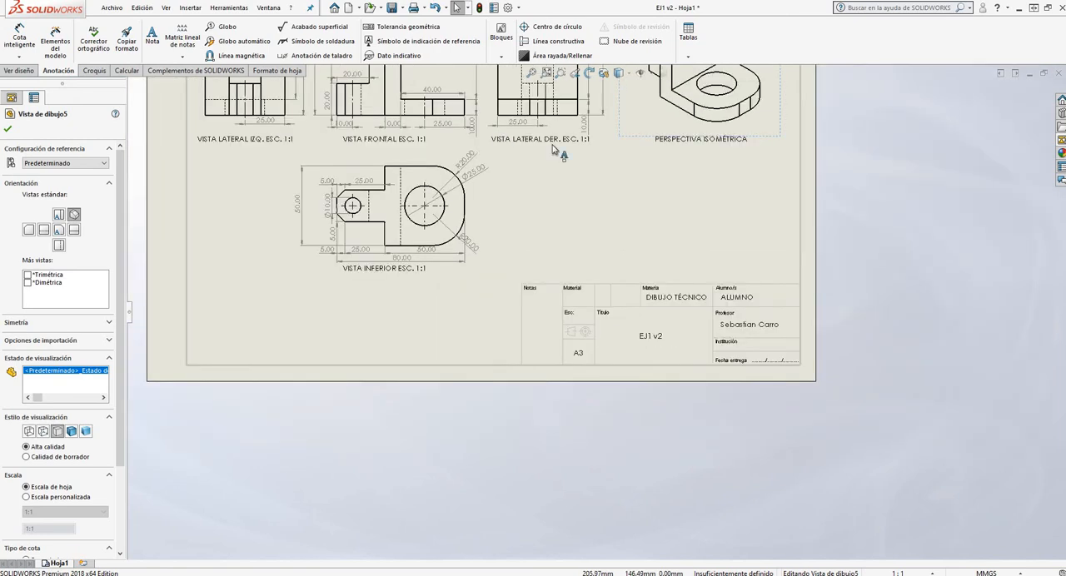
scroll(508, 269, "up", 2)
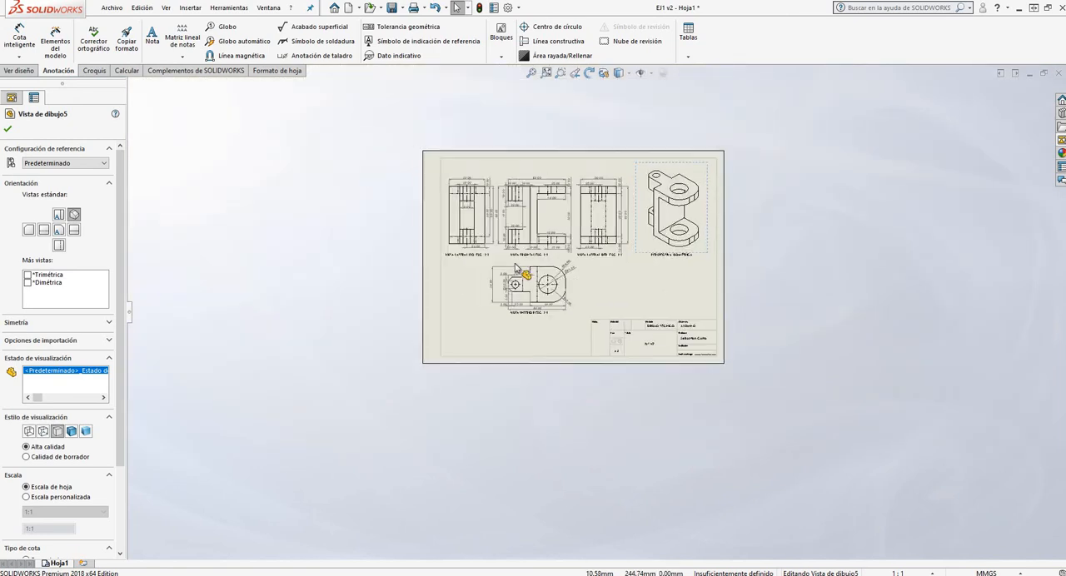
scroll(535, 303, "down", 6)
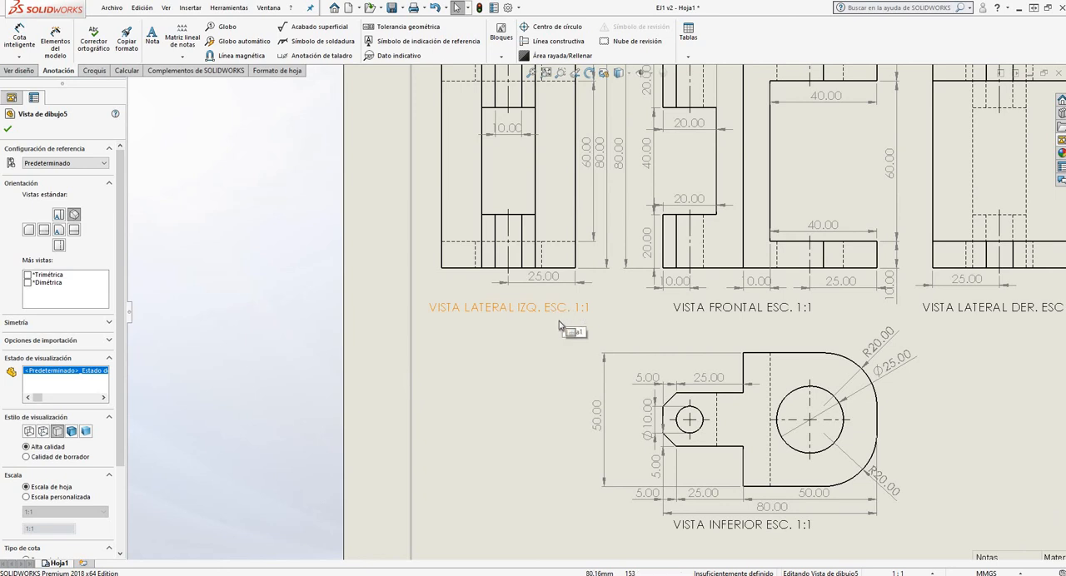
key("f")
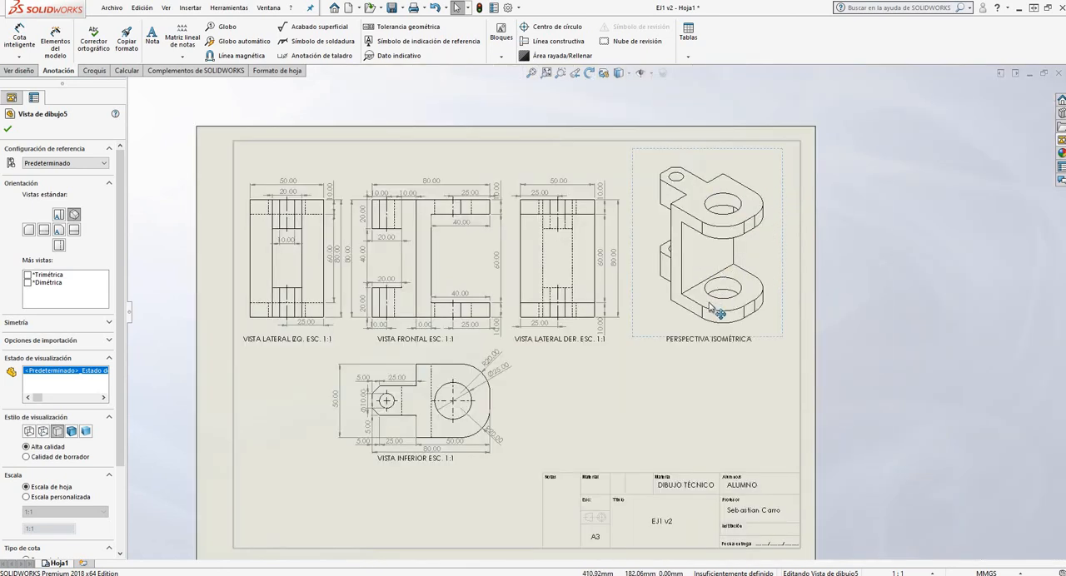
scroll(716, 308, "down", 3)
left_click(695, 361)
left_click(651, 347)
scroll(93, 421, "down", 3)
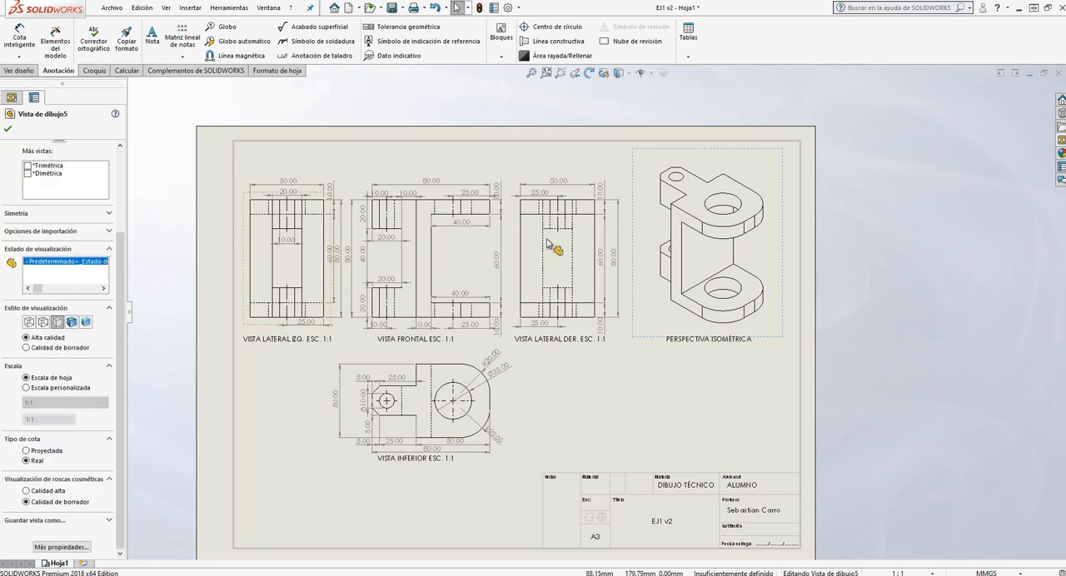
left_click(26, 389)
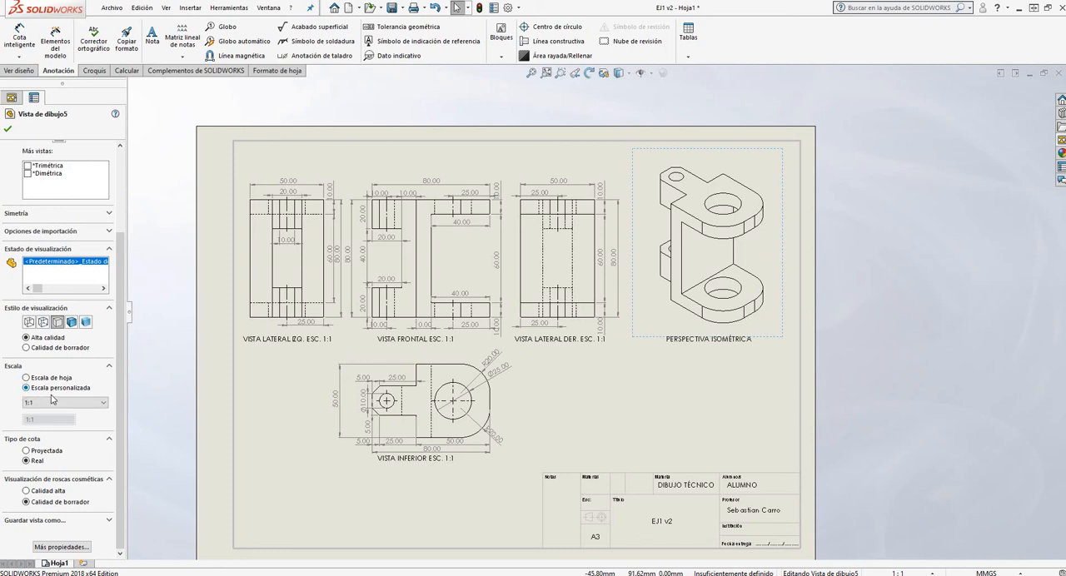
left_click(58, 403)
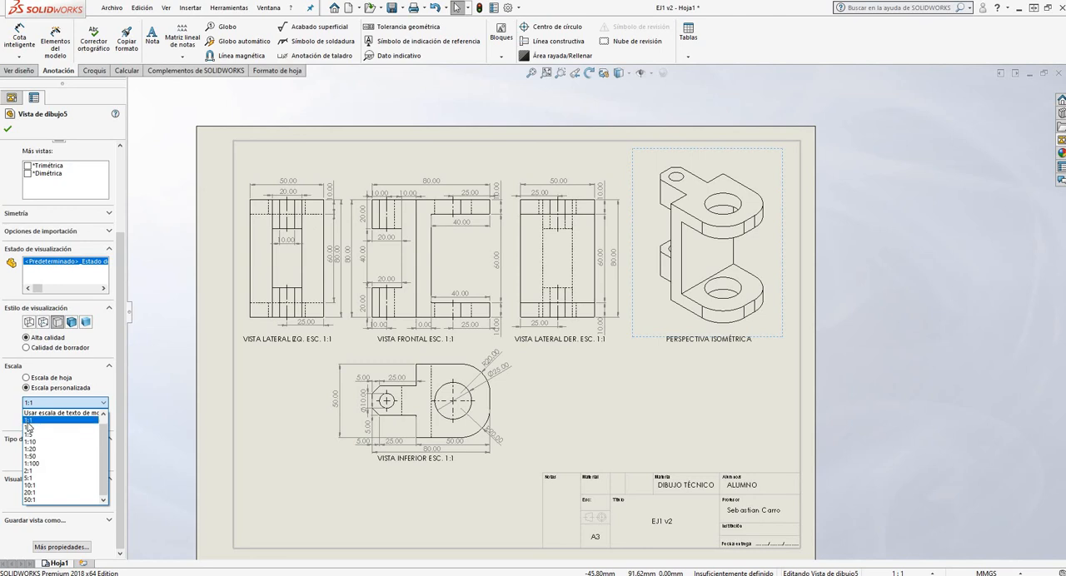
key("Up")
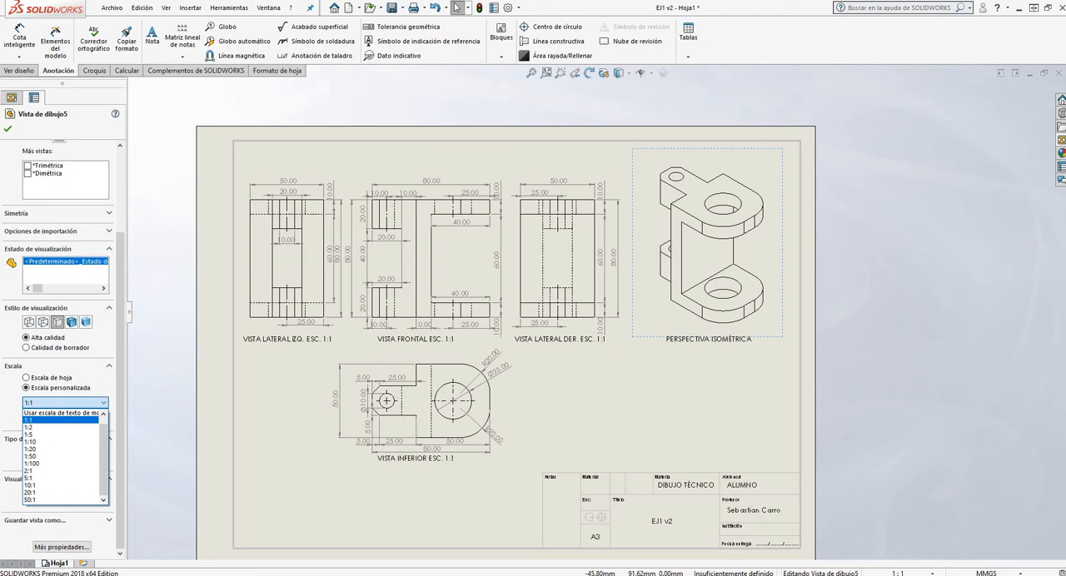
Set the isometric view's custom scale to 1:1 and compare its size with the dimensioned views
left_click(50, 421)
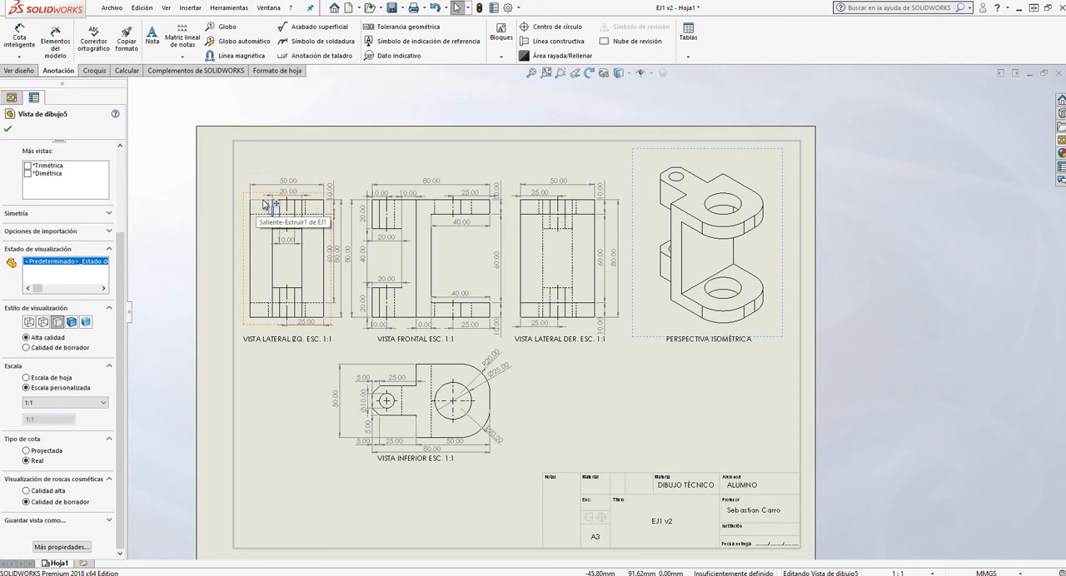
scroll(414, 286, "down", 5)
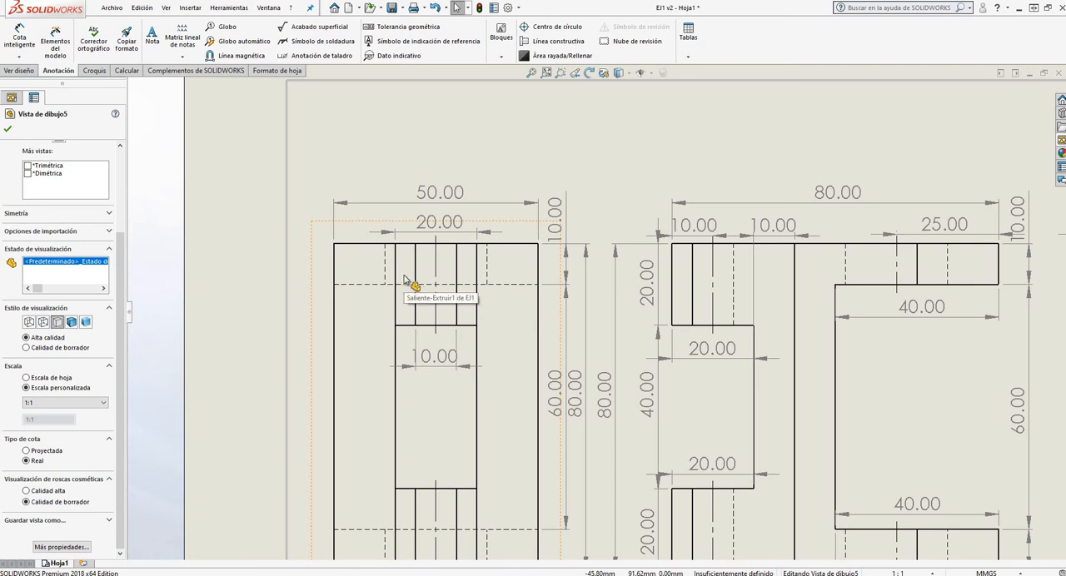
scroll(375, 256, "up", 7)
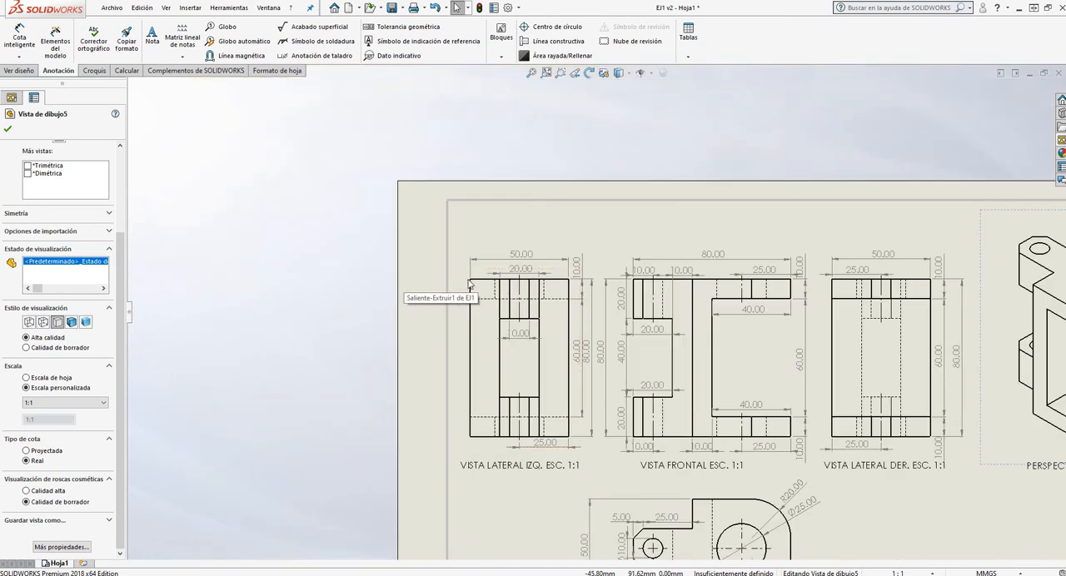
scroll(782, 331, "down", 2)
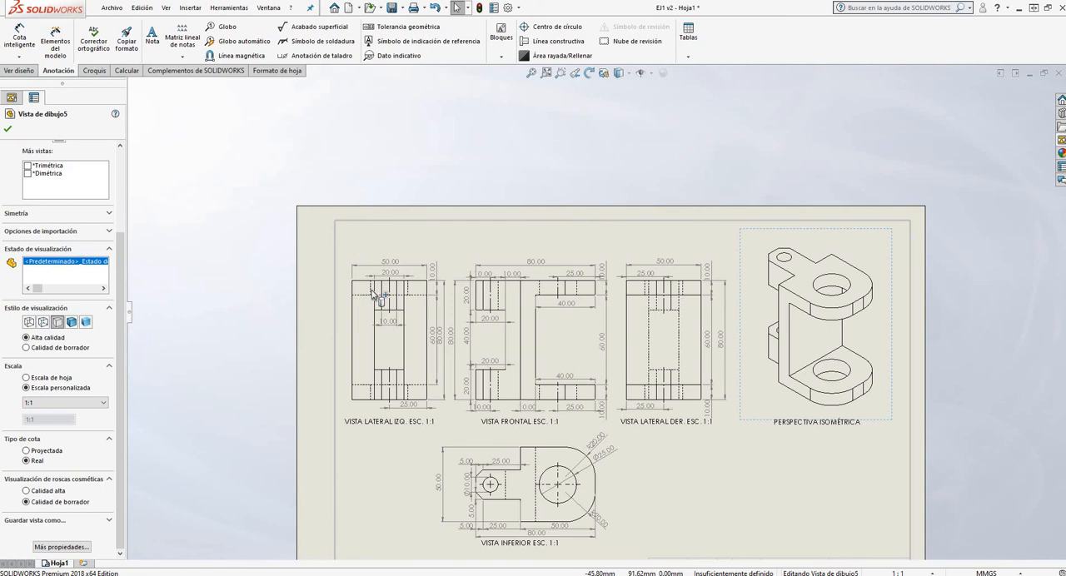
scroll(375, 290, "down", 3)
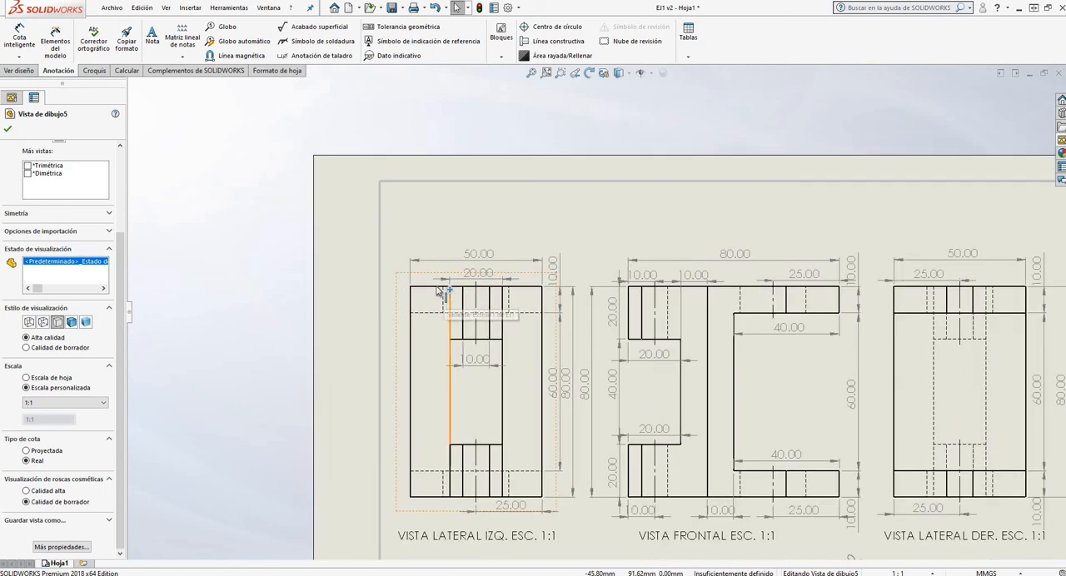
left_click(103, 403)
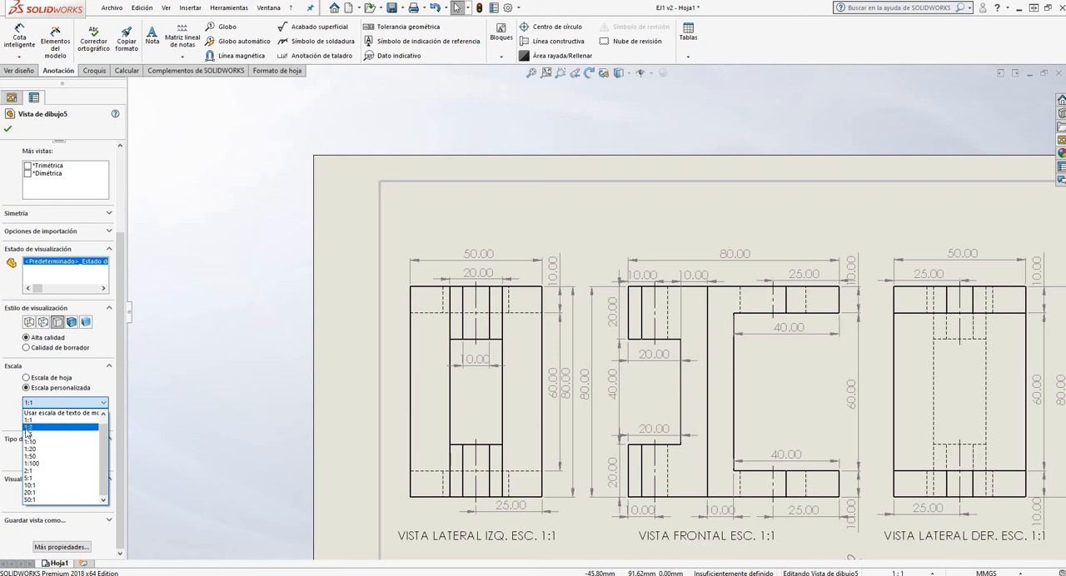
left_click(288, 250)
scroll(496, 270, "up", 3)
scroll(780, 314, "down", 3)
scroll(895, 254, "up", 4)
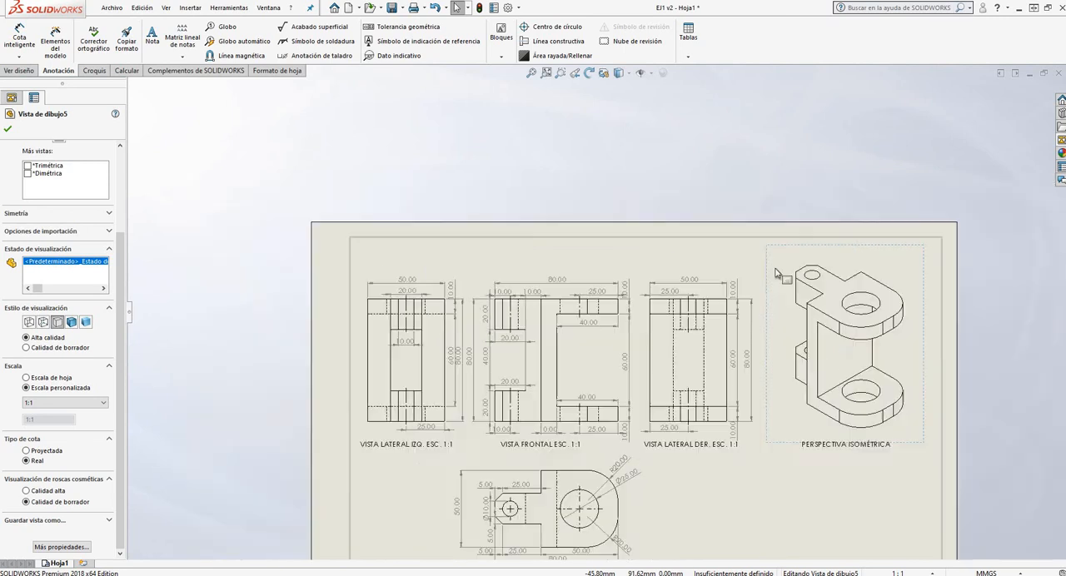
scroll(772, 313, "down", 4)
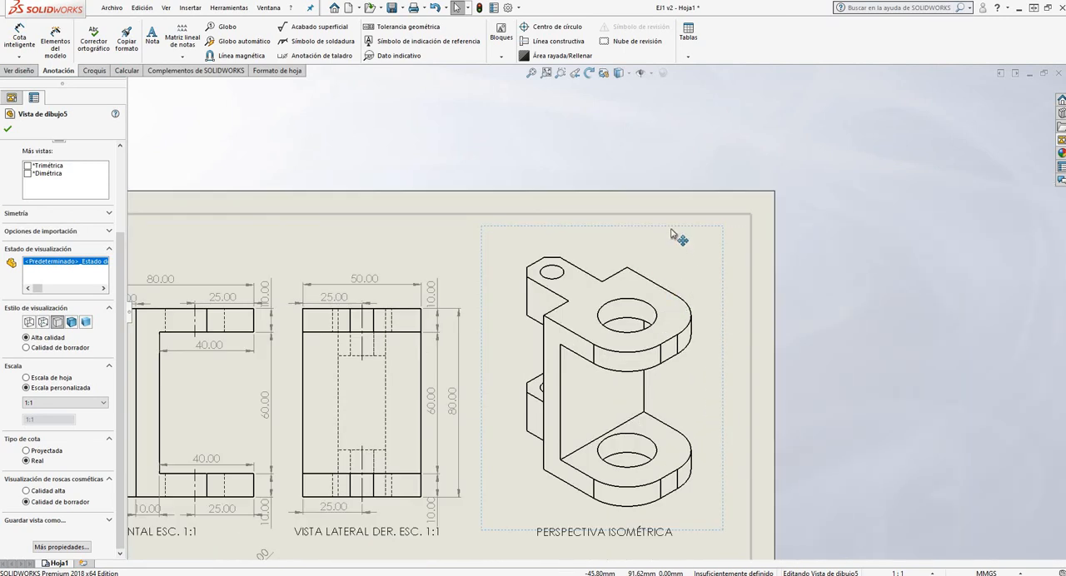
Try a 1:2 custom scale on the isometric view and inspect its size on the sheet
left_click(84, 403)
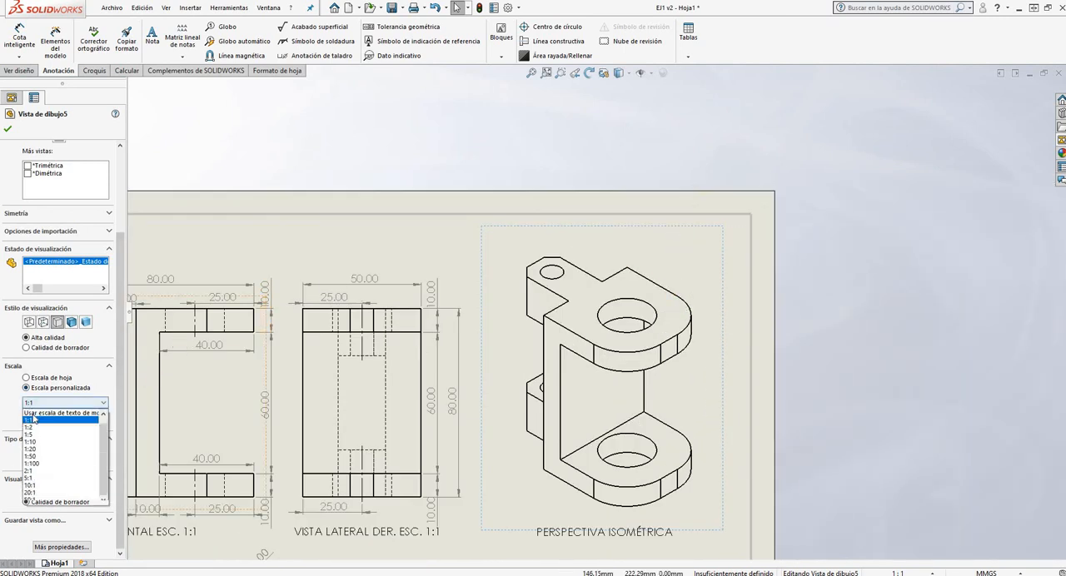
left_click(39, 429)
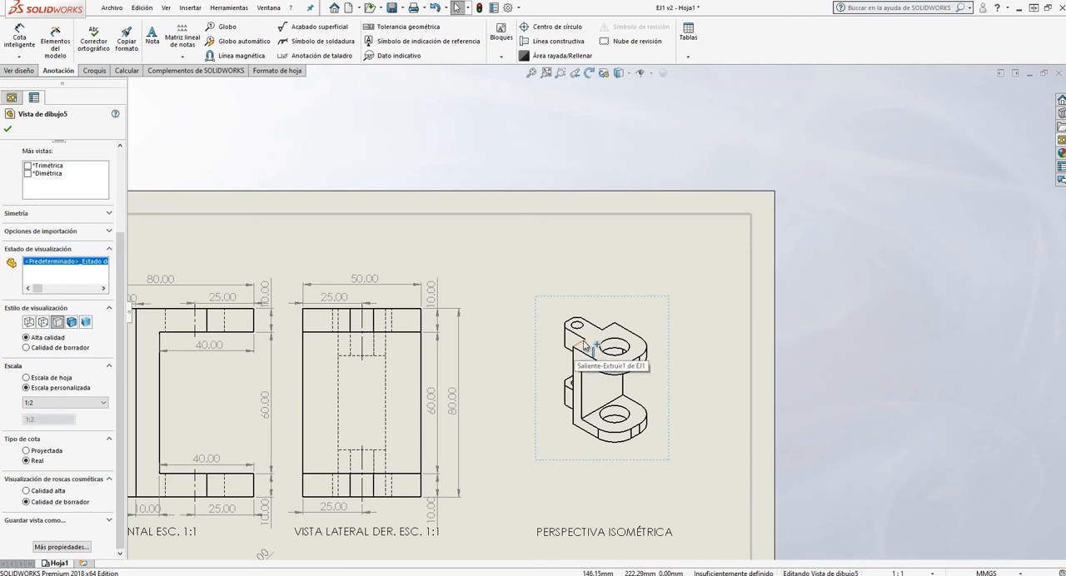
scroll(584, 337, "up", 2)
scroll(585, 316, "down", 4)
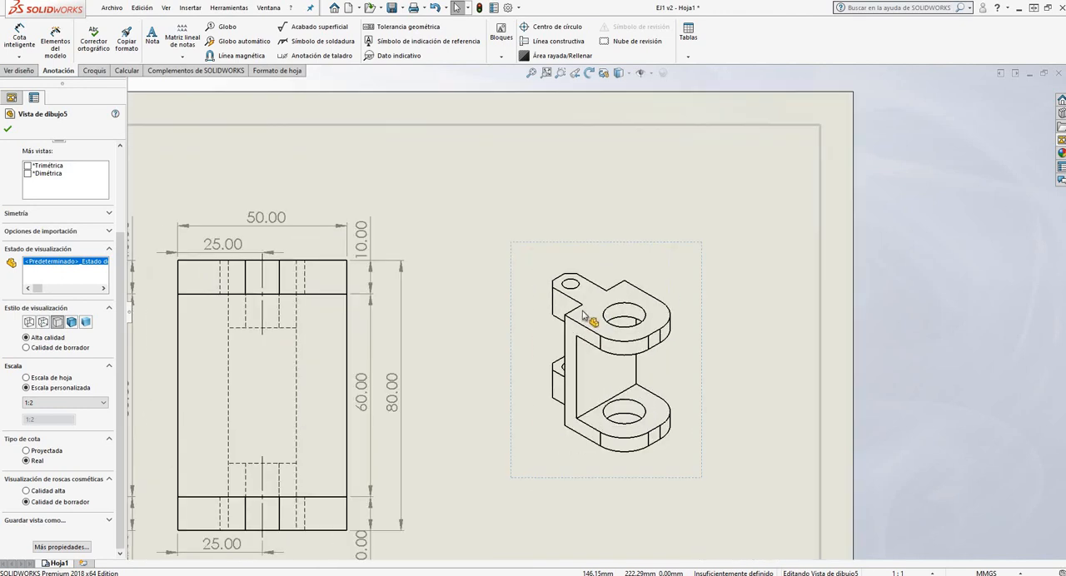
scroll(584, 316, "down", 3)
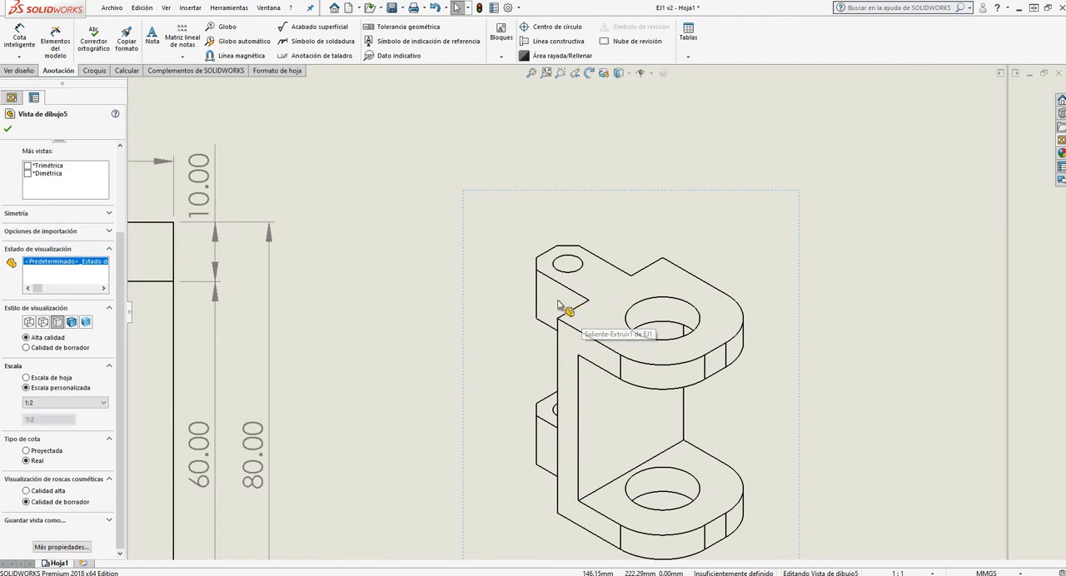
Return the isometric view to 1:1, and try enlarging it to a 2:1 custom scale
left_click(102, 403)
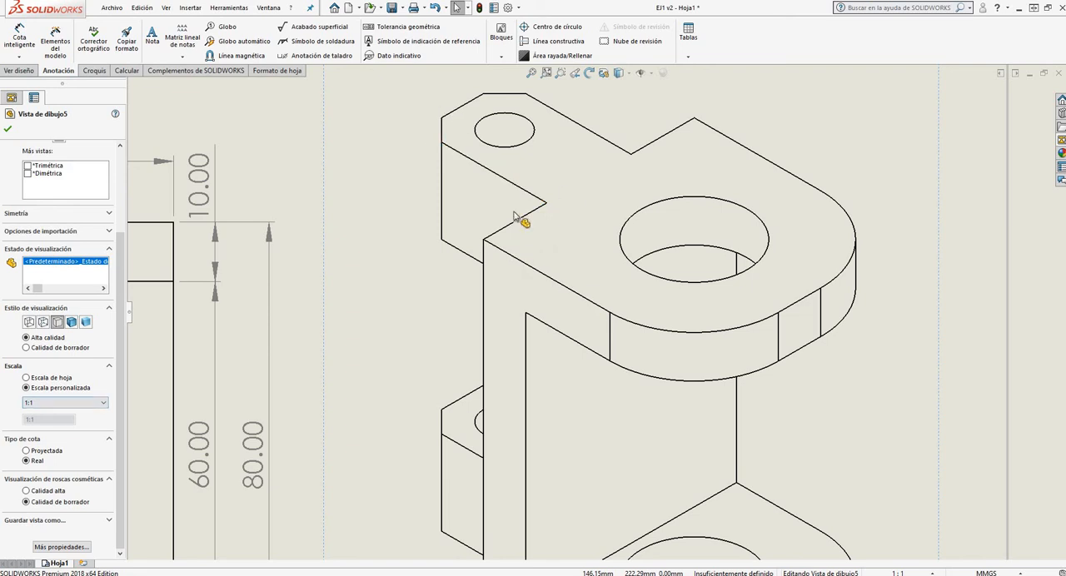
left_click(50, 405)
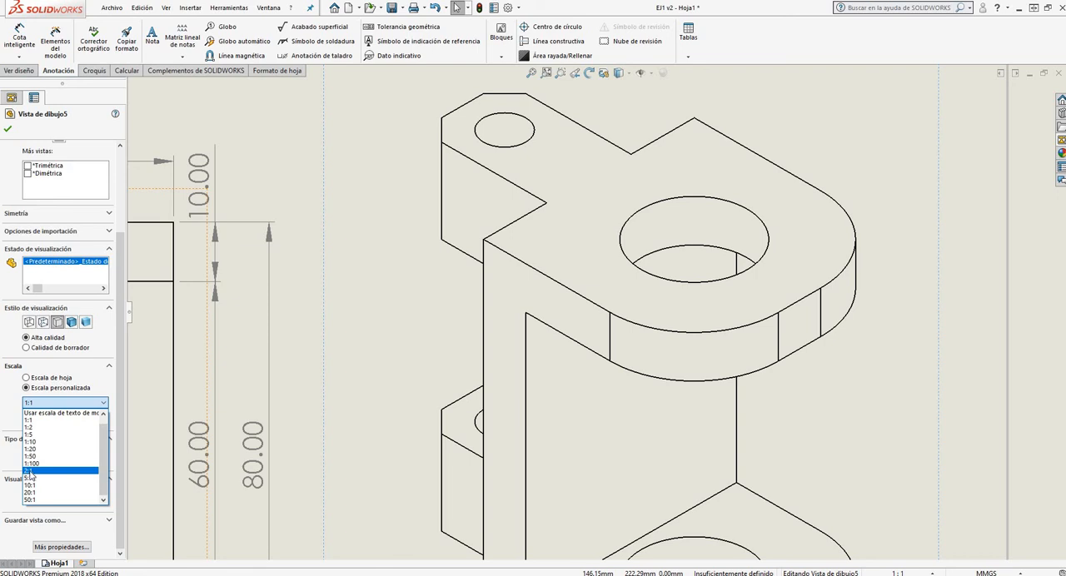
key("Up")
key("Up")
key("Up")
left_click(50, 471)
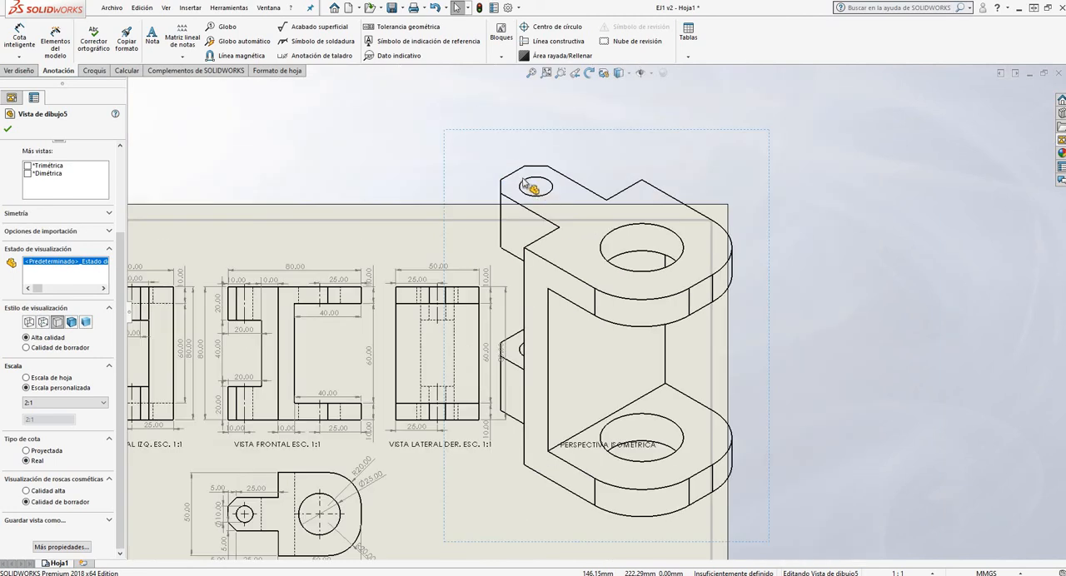
scroll(567, 258, "down", 2)
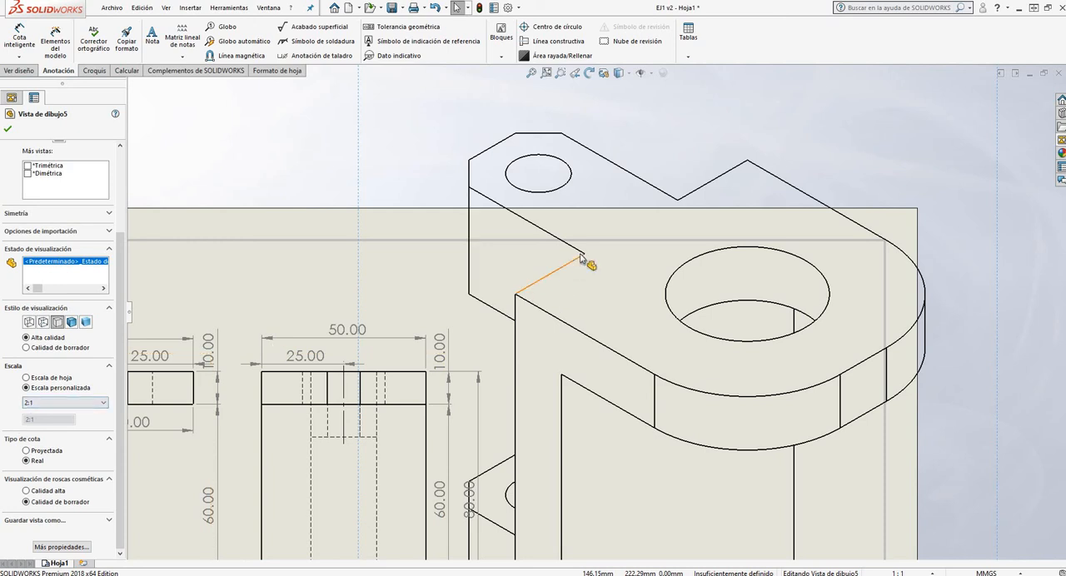
scroll(519, 240, "up", 8)
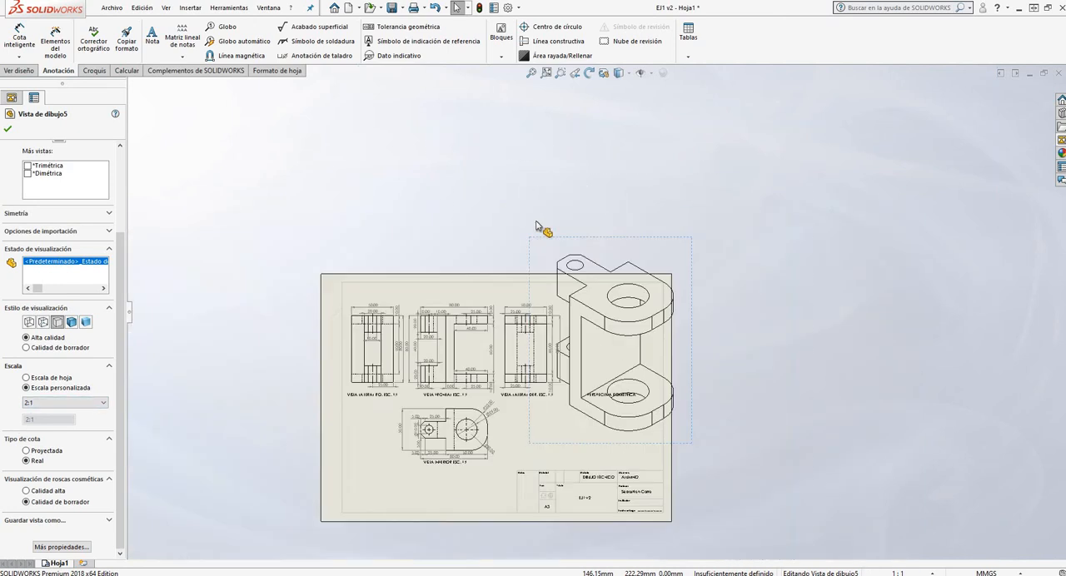
scroll(623, 359, "down", 2)
Move the enlarged isometric view down and to the left so it lies within the sheet, and compare it with the other views
mouse_move(634, 465)
left_mouse_down()
mouse_move(643, 468)
mouse_move(626, 493)
mouse_move(606, 512)
mouse_move(605, 503)
left_mouse_up()
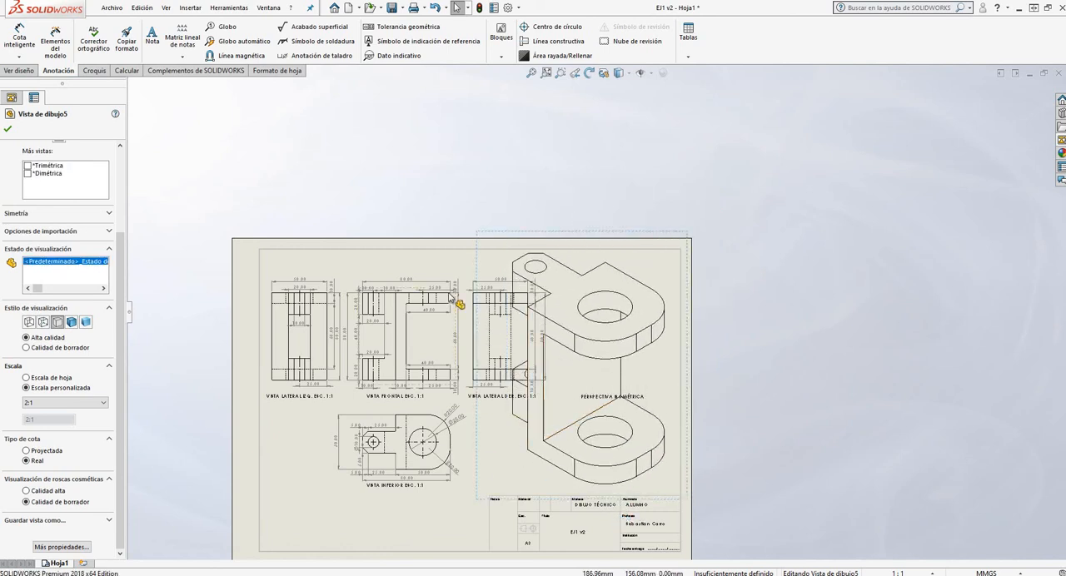
scroll(455, 298, "down", 3)
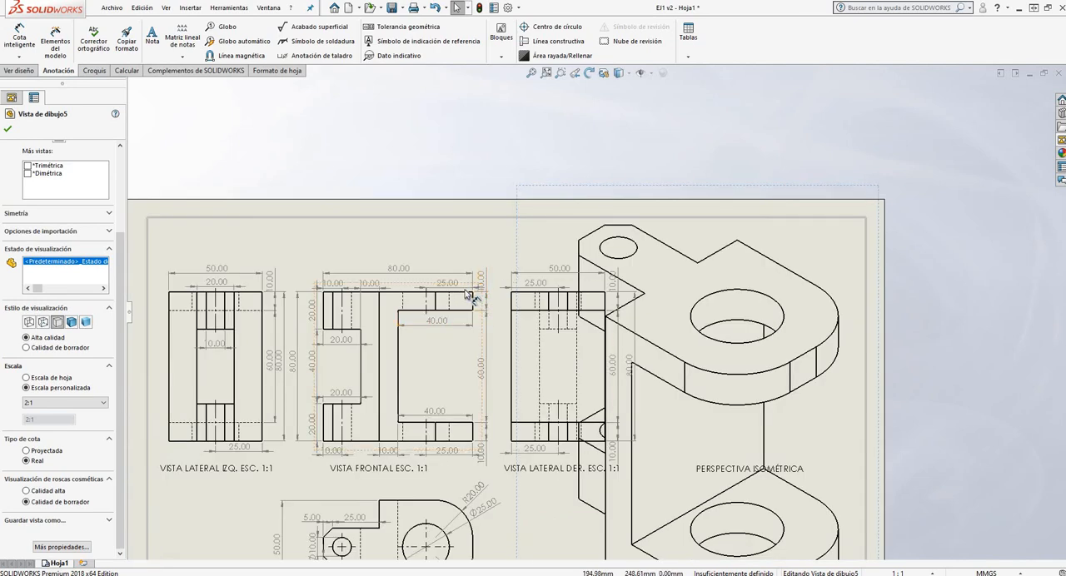
scroll(471, 296, "up", 4)
Set the isometric view's custom scale to 1:1 and move it back above its PERSPECTIVA ISOMÉTRICA label, accepting the view settings
left_click(66, 403)
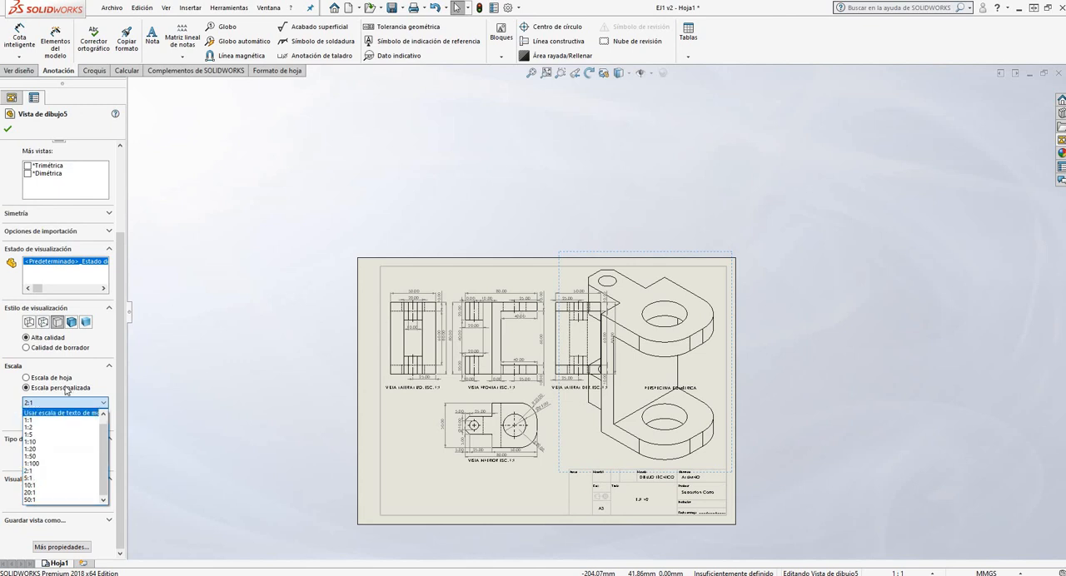
left_click(48, 422)
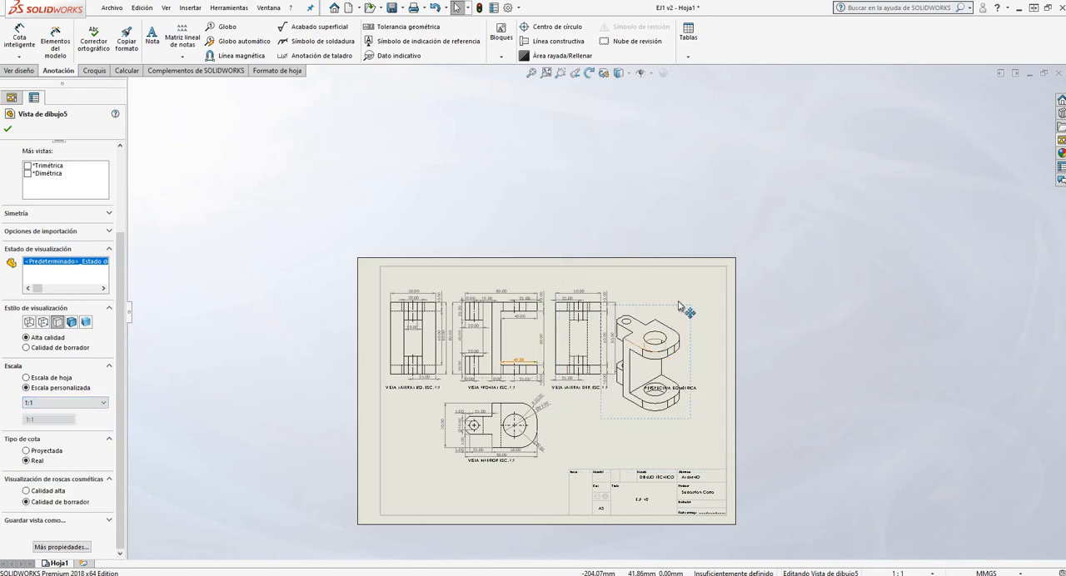
left_click_drag(696, 278, 697, 272)
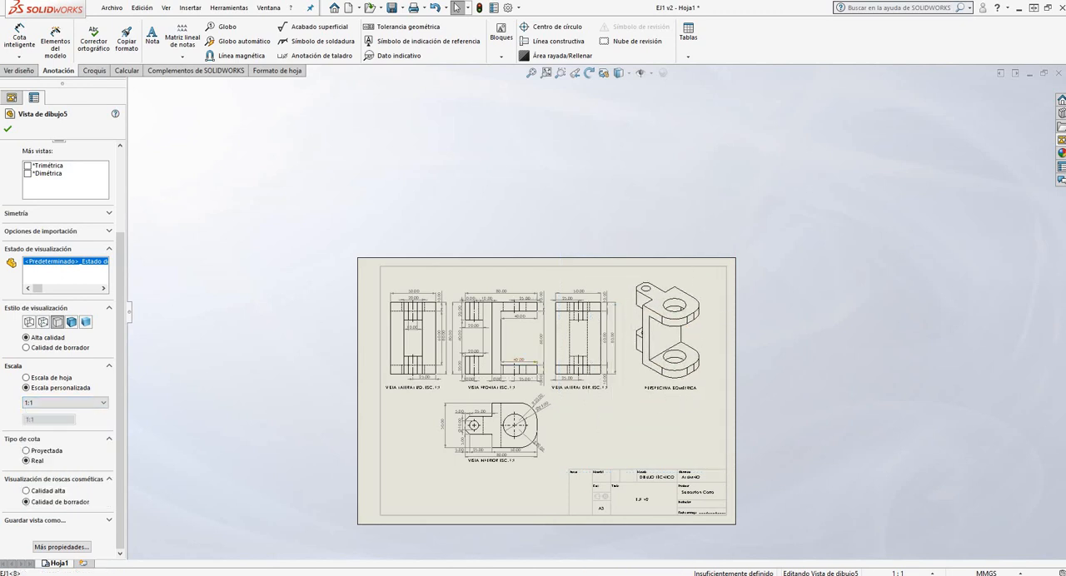
left_click(8, 127)
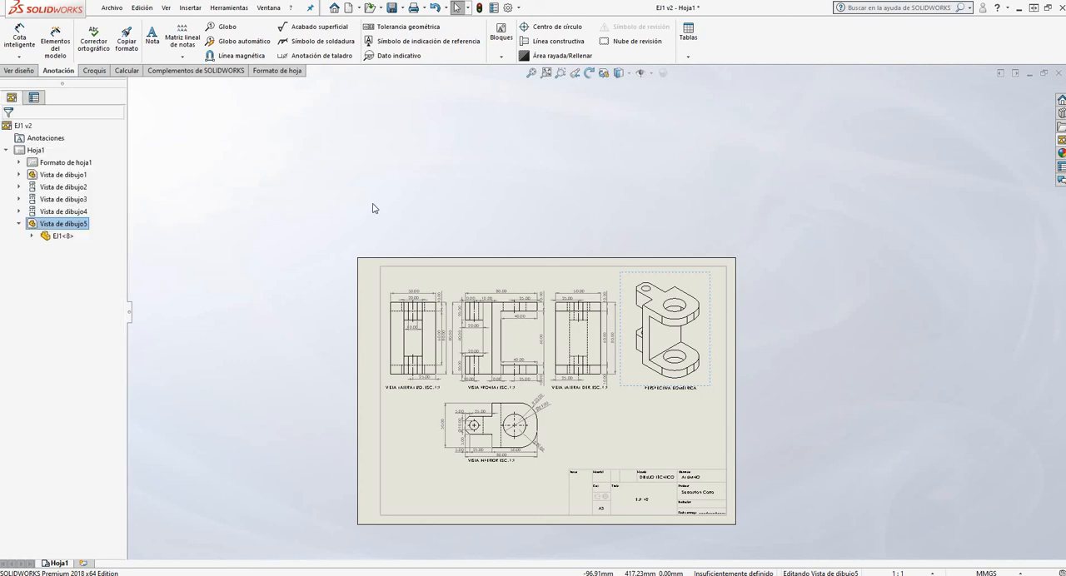
Check the title block cells and open the format of sheet Hoja1 for editing
scroll(691, 510, "down", 3)
scroll(682, 512, "down", 1)
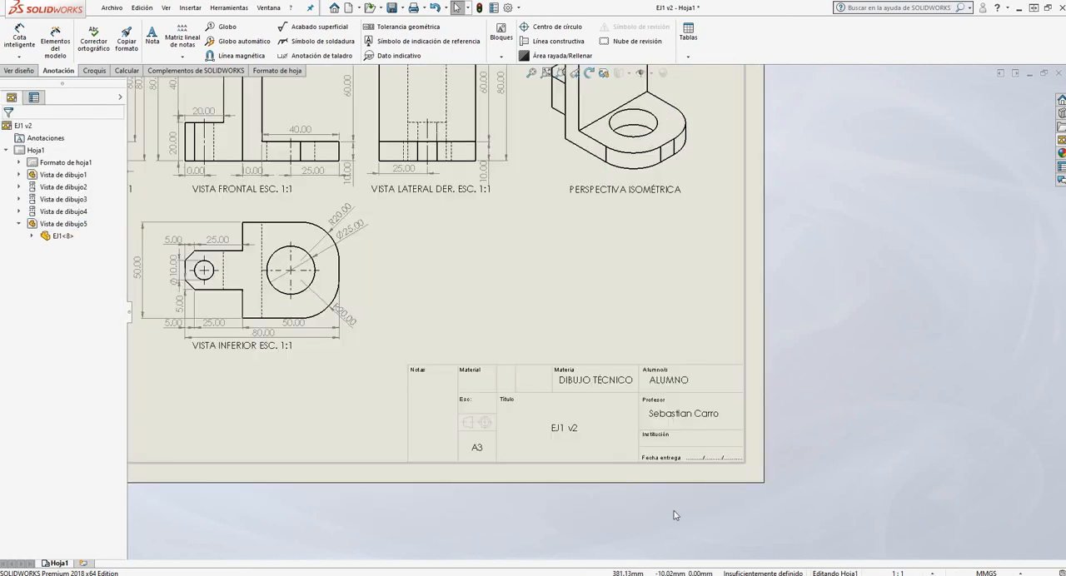
scroll(612, 477, "down", 2)
scroll(725, 425, "down", 1)
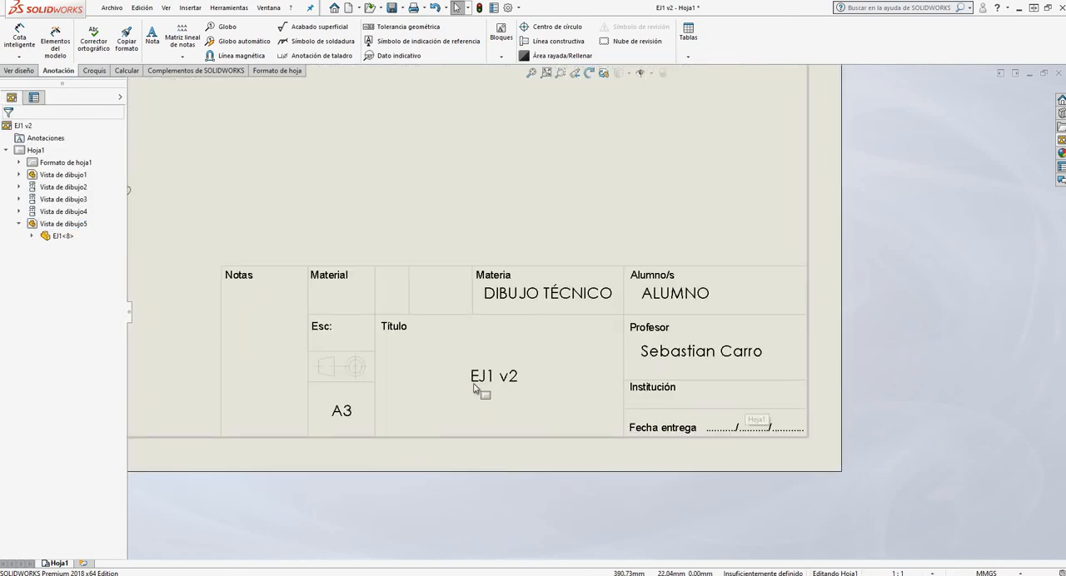
scroll(358, 342, "down", 2)
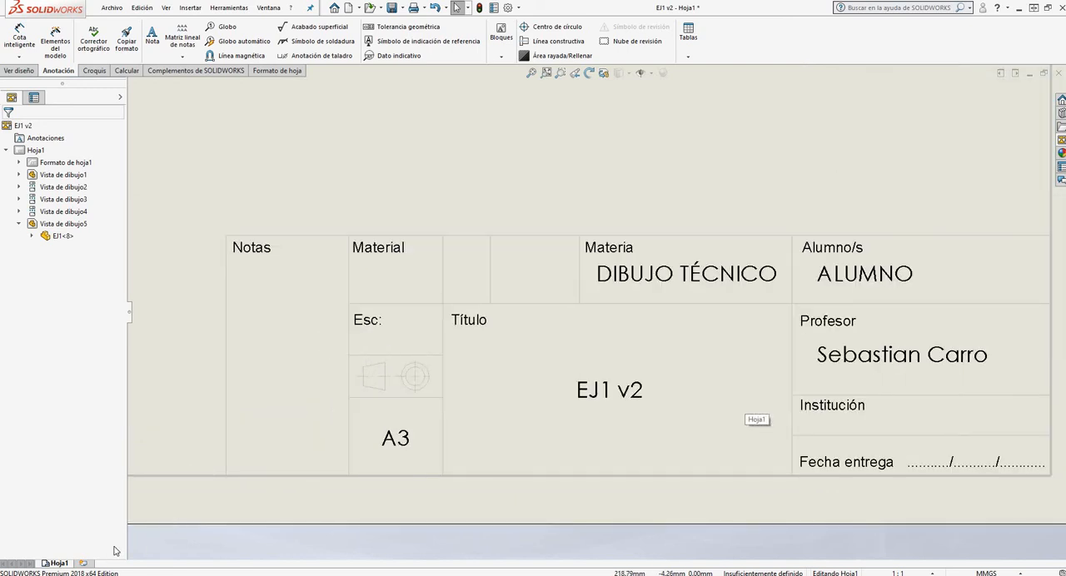
right_click(60, 566)
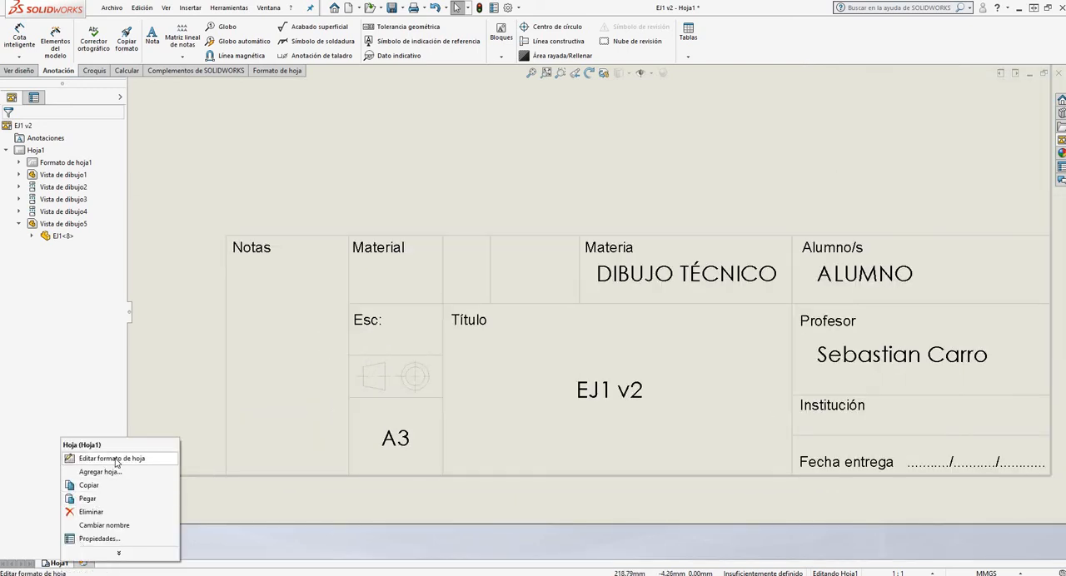
left_click(87, 454)
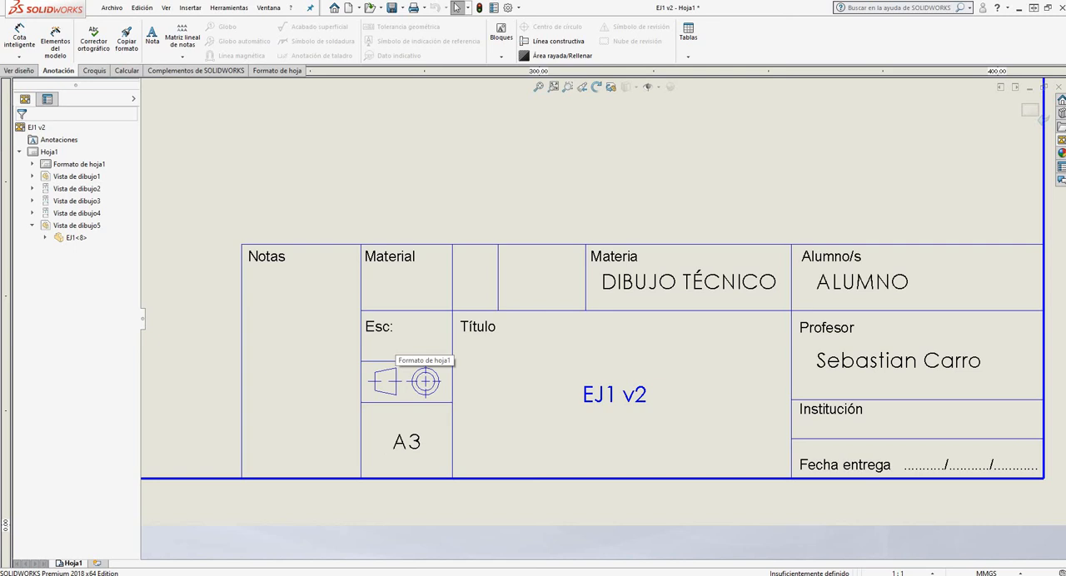
Copy the A3 note into the Esc cell of the title block and set the copy's text to 1:1
left_click(404, 444)
left_click_drag(414, 447, 418, 344)
double_click(418, 343)
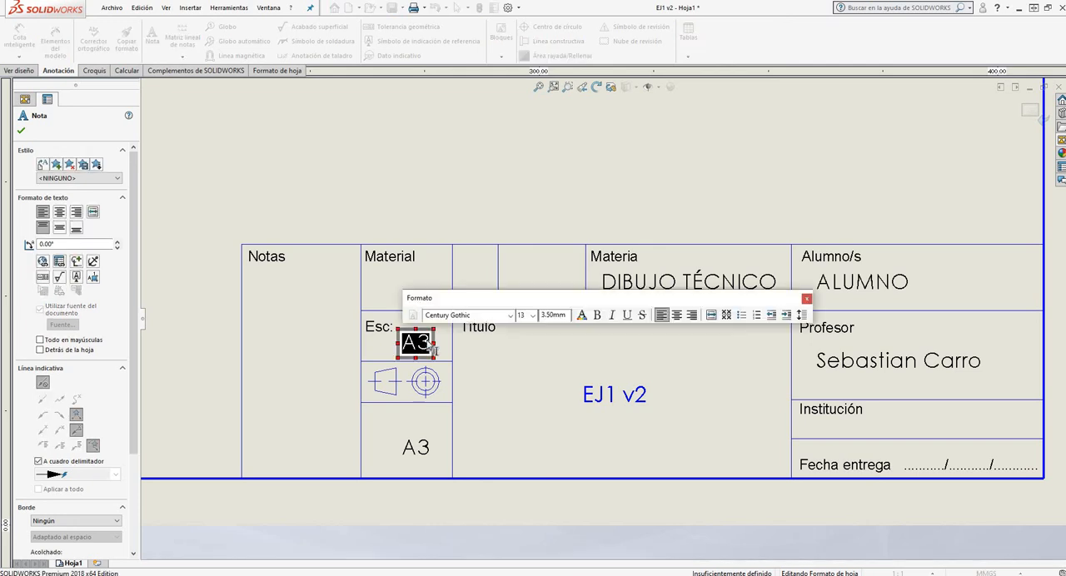
type("1:1")
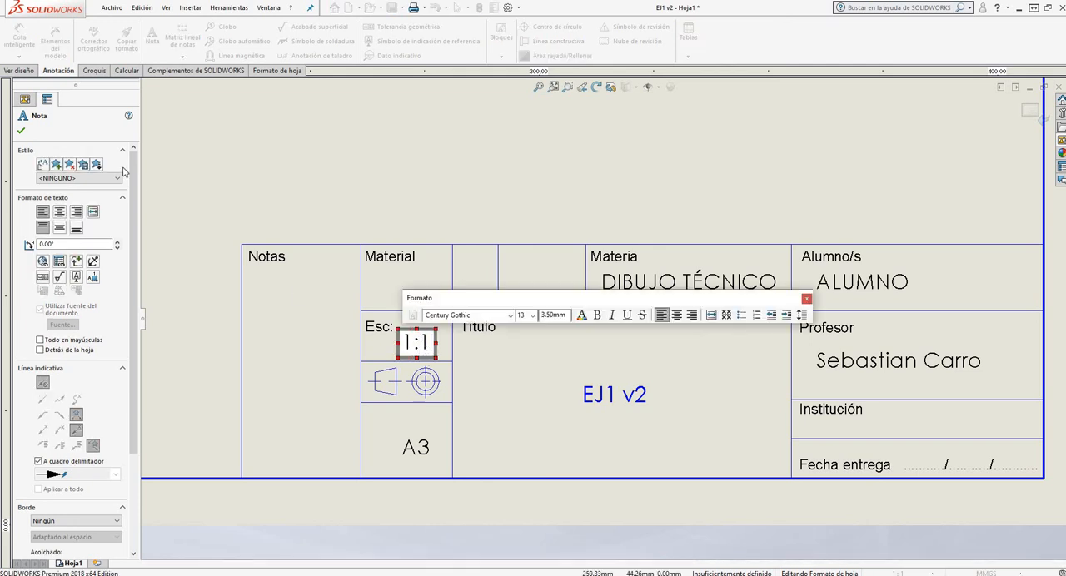
left_click(21, 131)
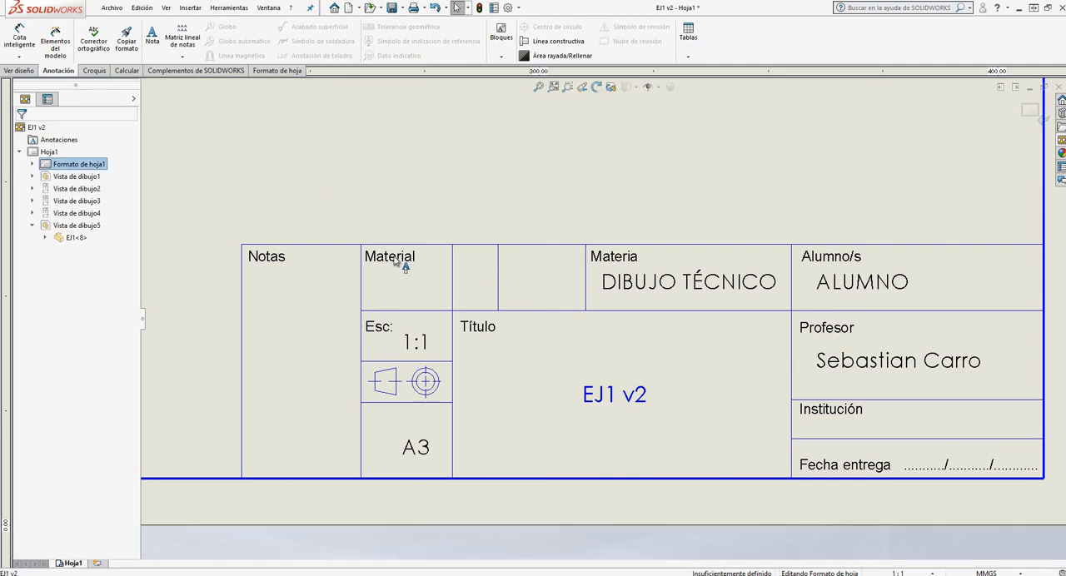
Finish editing the sheet format, and check the scale entry and the complete drawing sheet
scroll(554, 409, "up", 5)
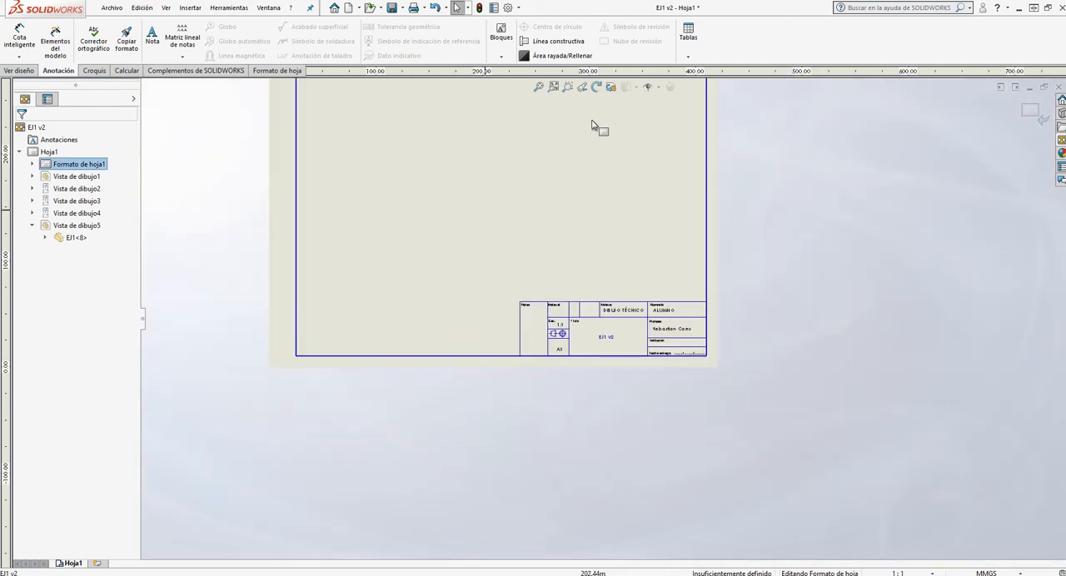
left_click(1029, 110)
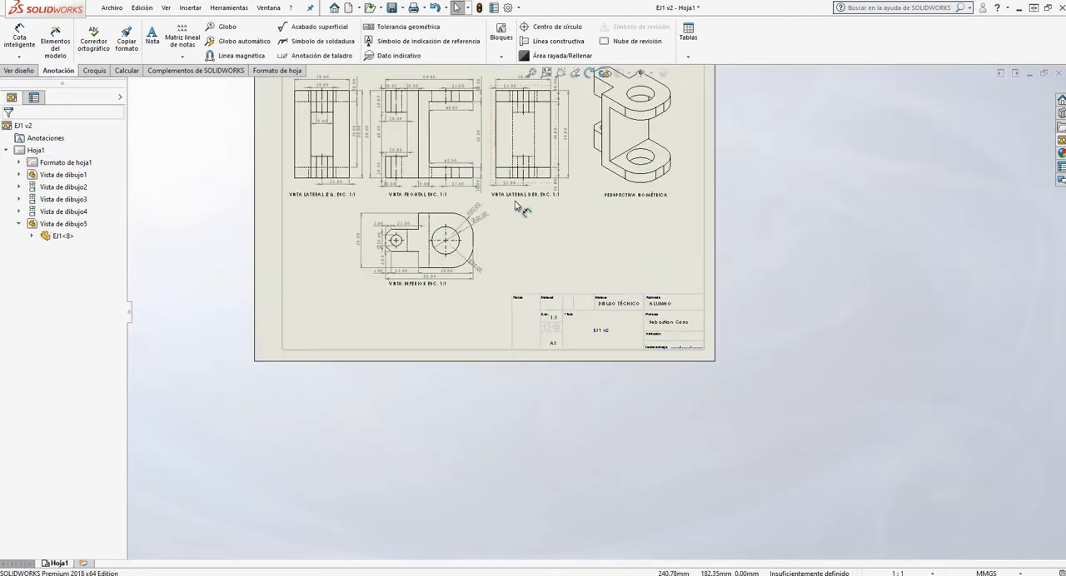
scroll(565, 331, "down", 8)
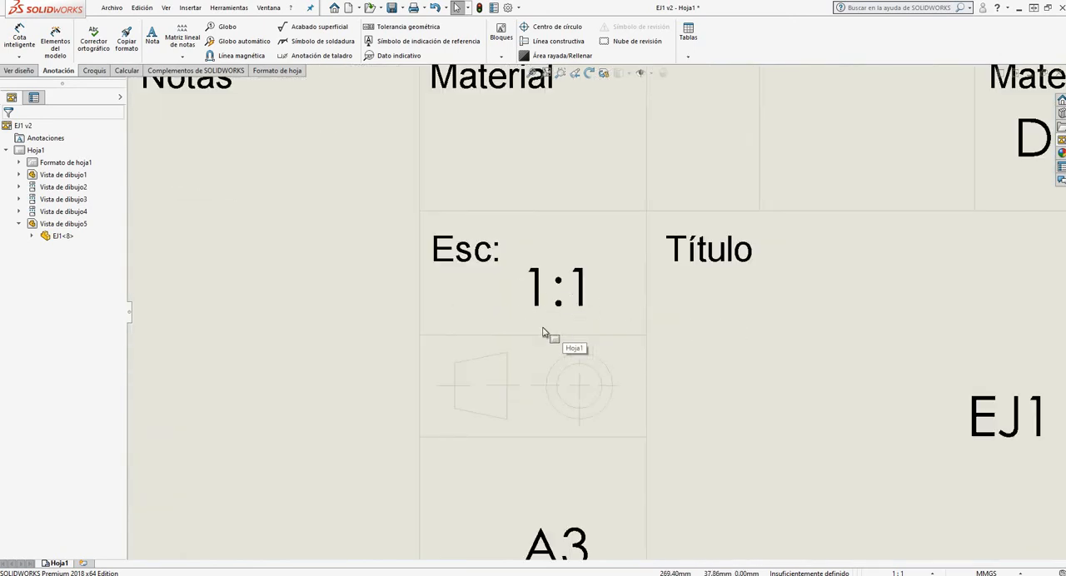
scroll(533, 396, "up", 8)
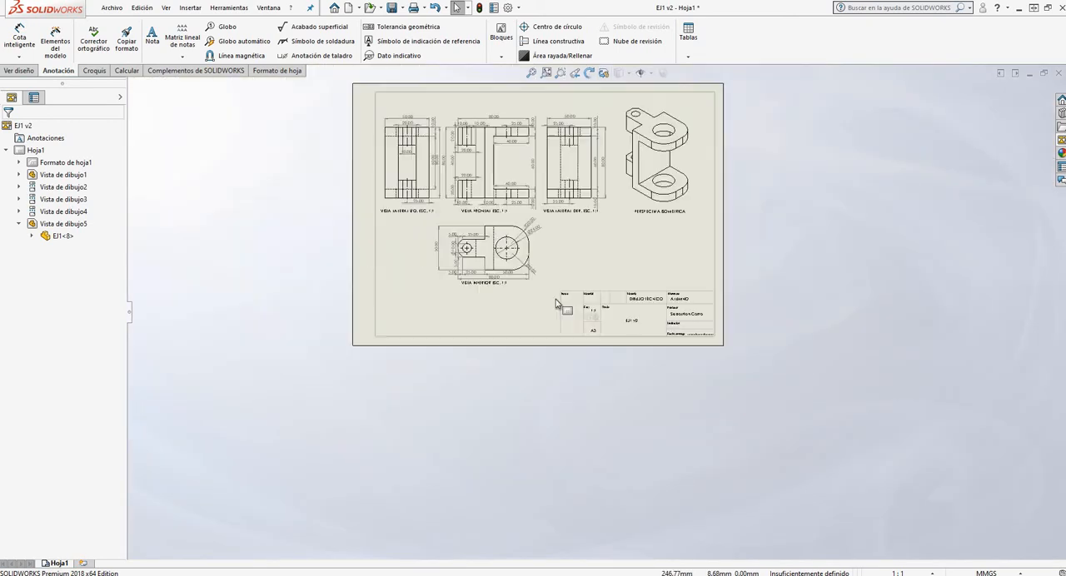
Remove the text "ESC. 1:1" from the VISTA INFERIOR label
scroll(577, 218, "down", 4)
scroll(680, 277, "down", 2)
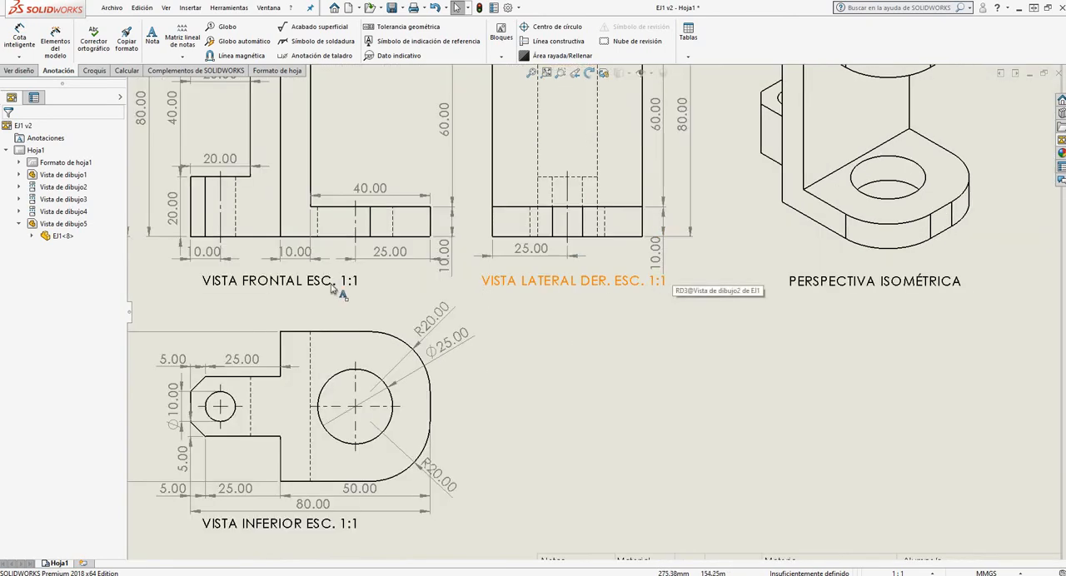
scroll(534, 249, "up", 5)
scroll(578, 366, "down", 3)
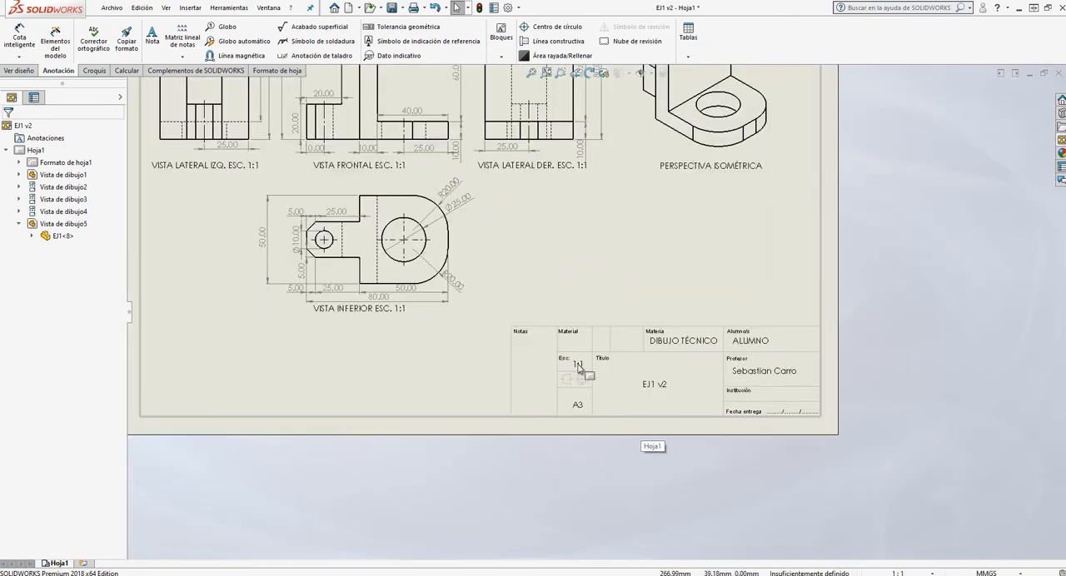
double_click(382, 311)
double_click(378, 311)
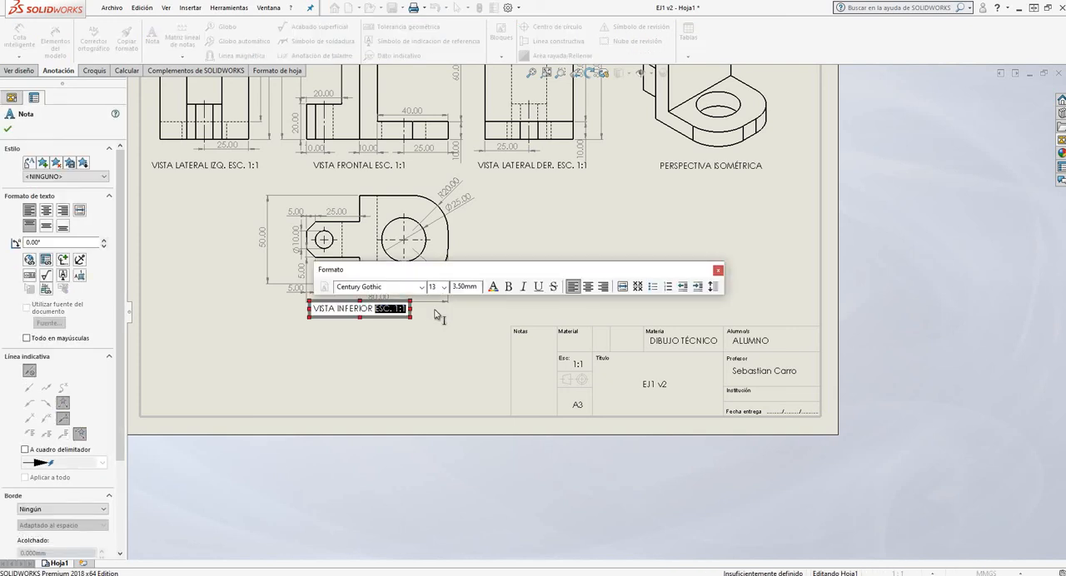
key("Delete")
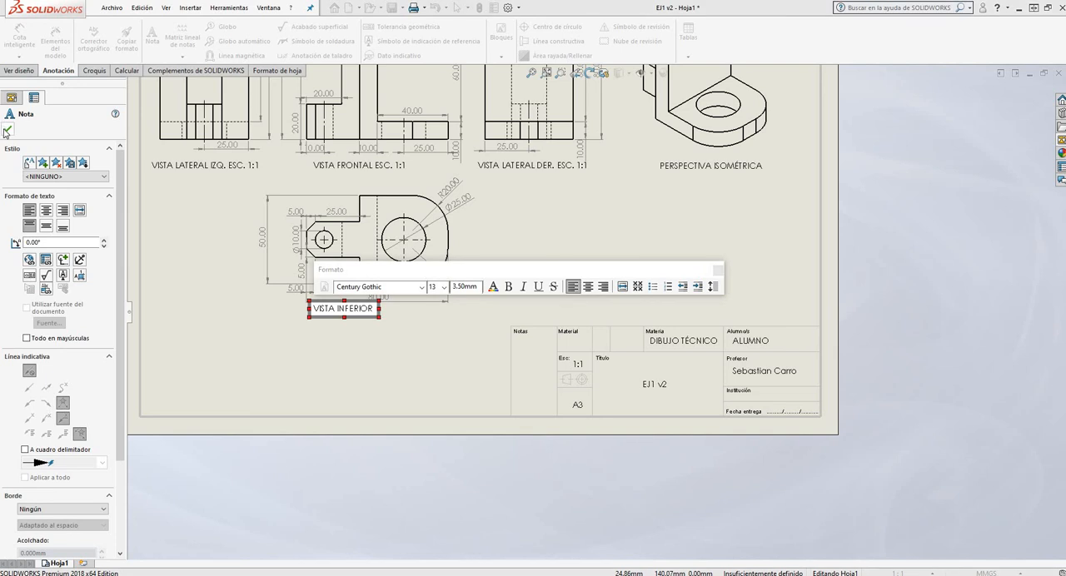
left_click(381, 357)
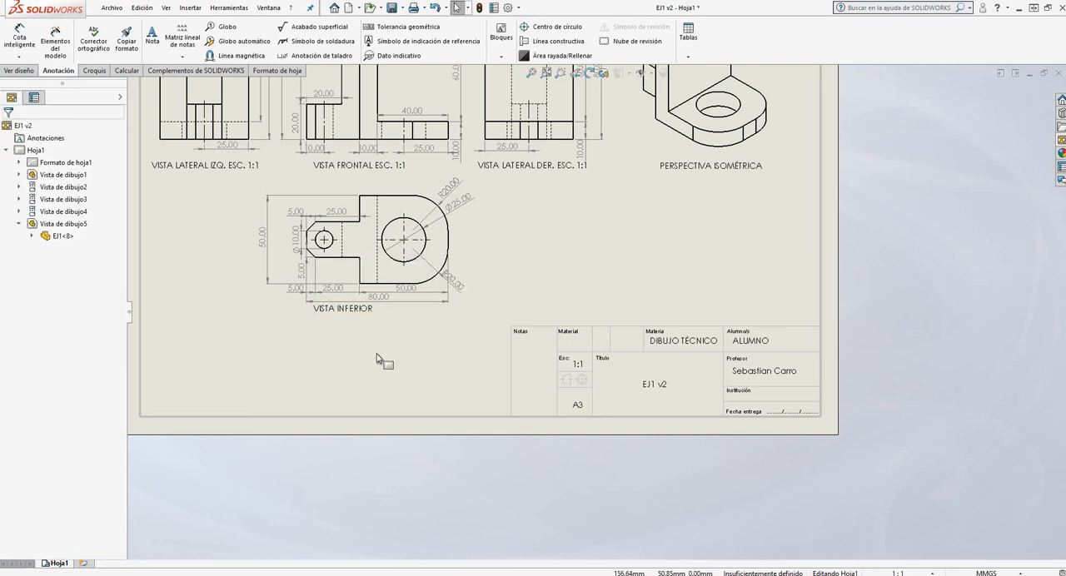
Remove the scale text "ESC. 1:1" from the VISTA LATERAL DER. label and accept the note
left_click(529, 165)
double_click(529, 165)
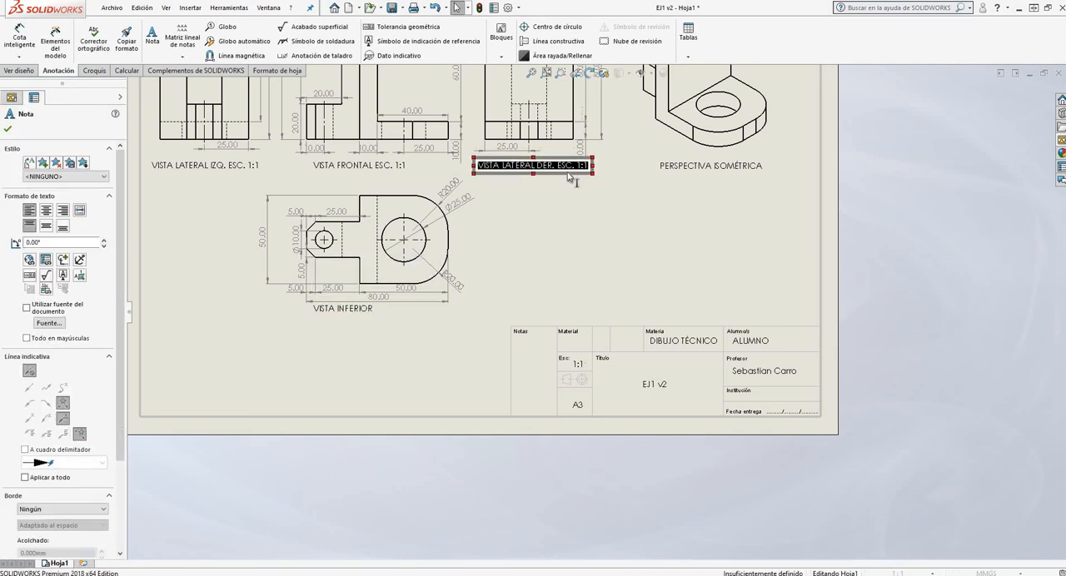
left_click_drag(557, 165, 604, 171)
key("Delete")
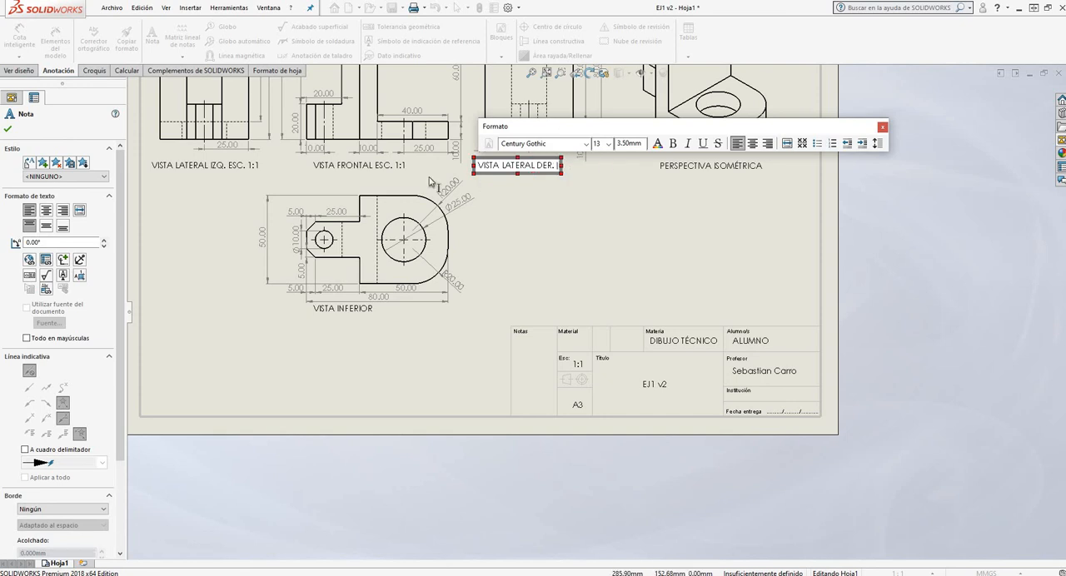
left_click(7, 131)
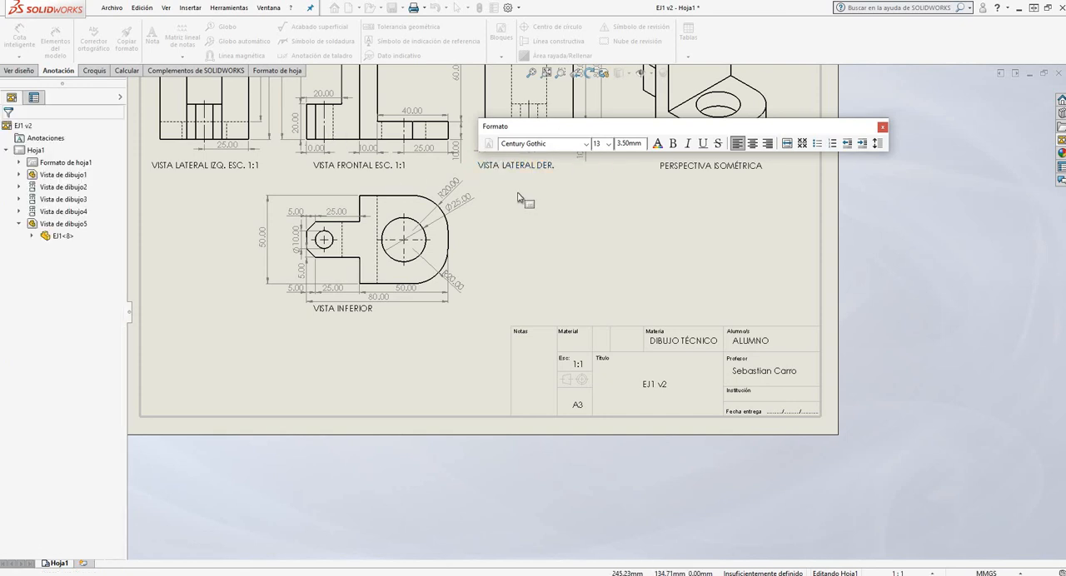
Shorten the front view's label to VISTA FRONTAL by deleting its "ESC. 1:1" text
double_click(379, 165)
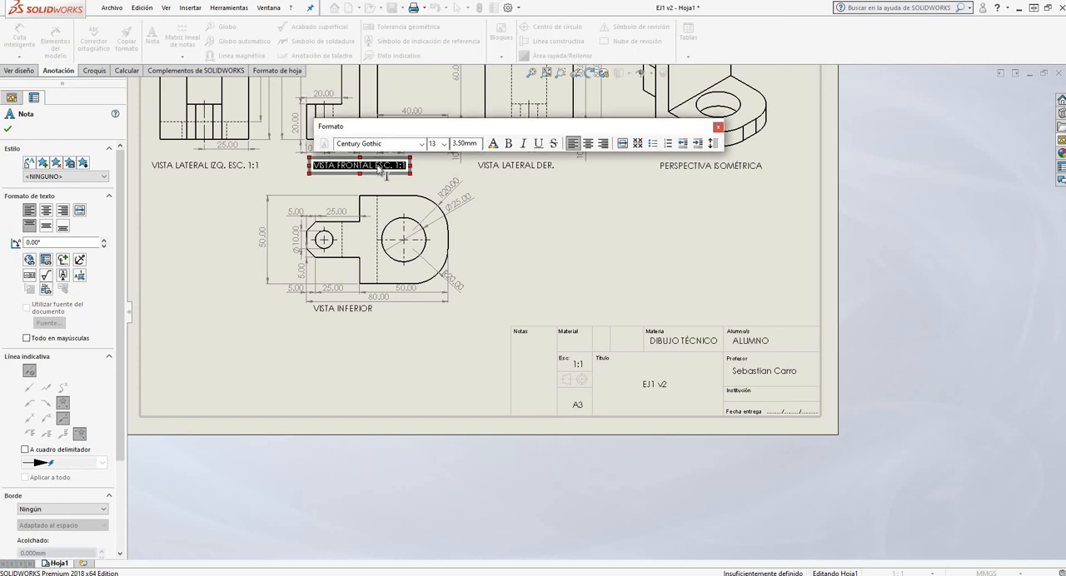
left_click_drag(374, 166, 405, 167)
key("Delete")
left_click(233, 204)
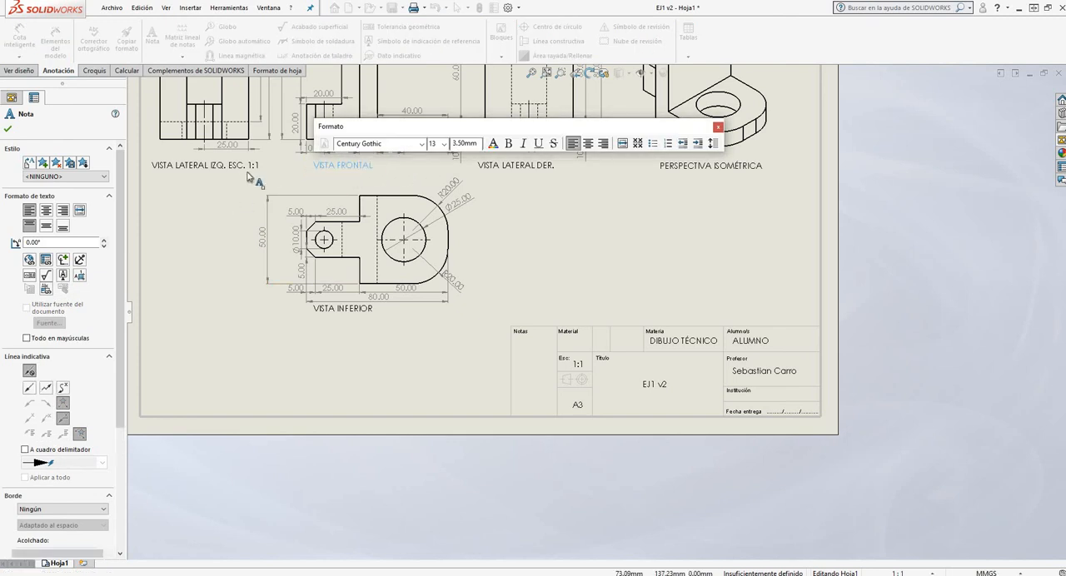
Delete "ESC. 1:1" from the left side view's label, leaving VISTA LATERAL IZQ
double_click(228, 166)
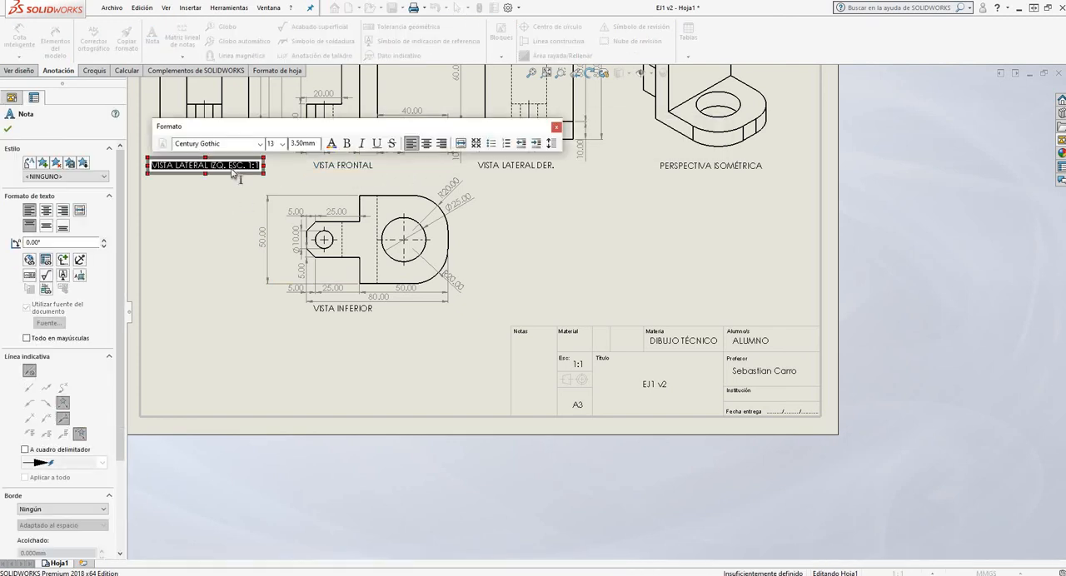
left_click_drag(228, 166, 263, 167)
key("Delete")
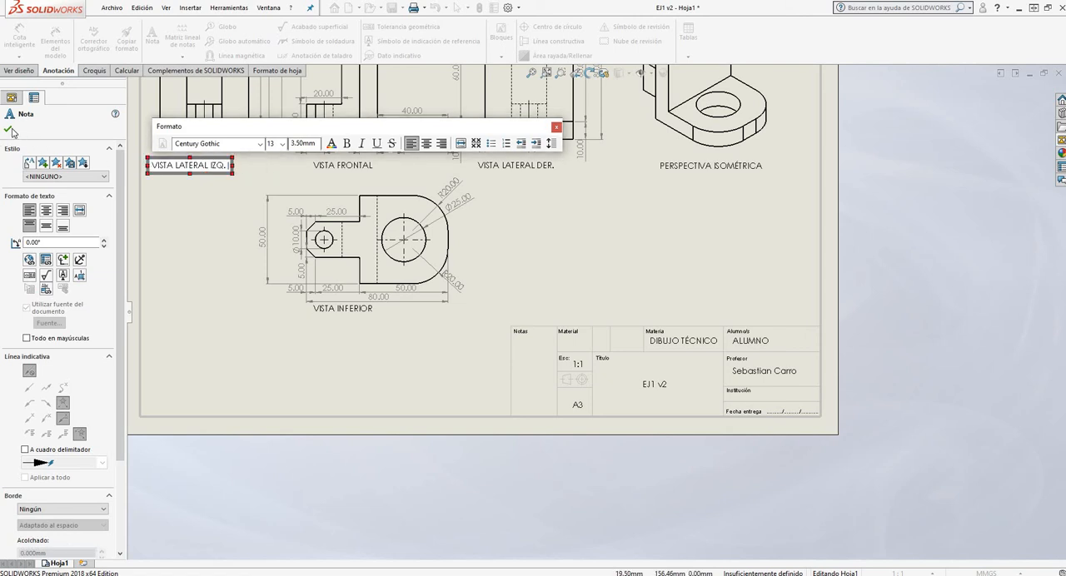
left_click(649, 279)
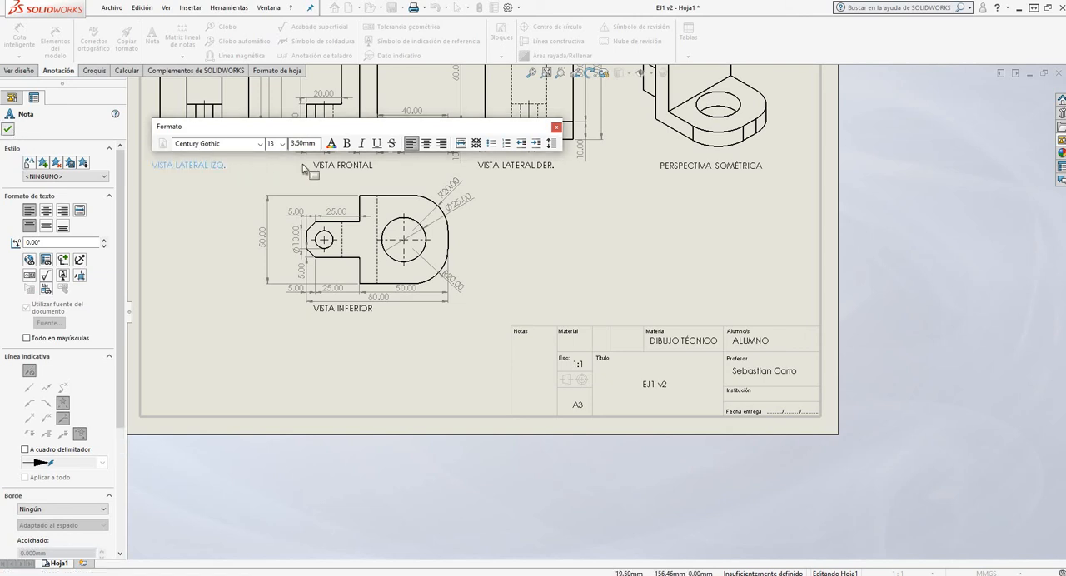
Examine the title block's scale, material, subject, title and teacher cells, and check the isometric view and overall sheet layout
left_click(577, 366)
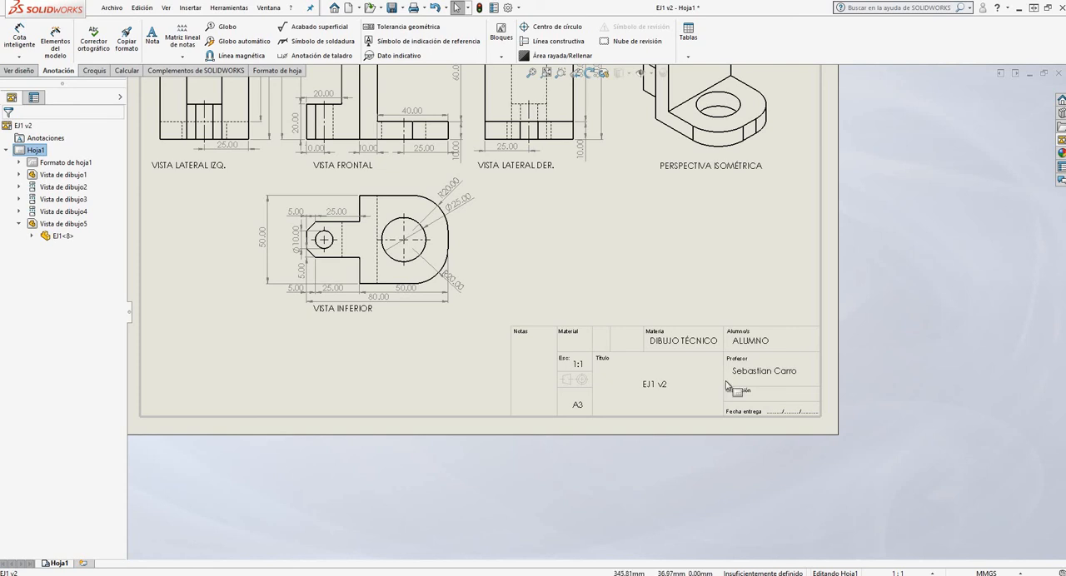
scroll(614, 357, "down", 4)
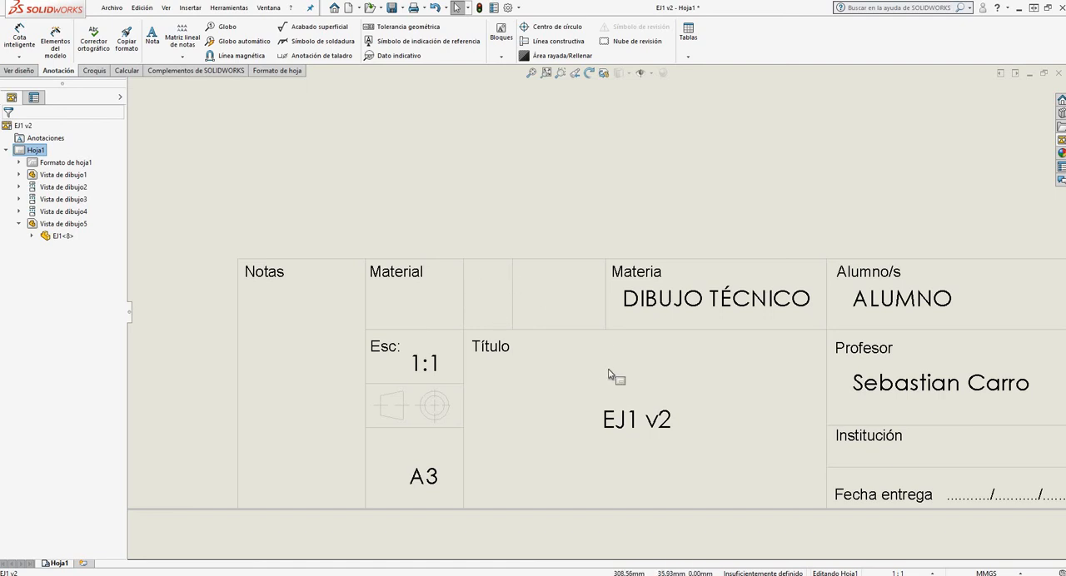
scroll(609, 375, "up", 5)
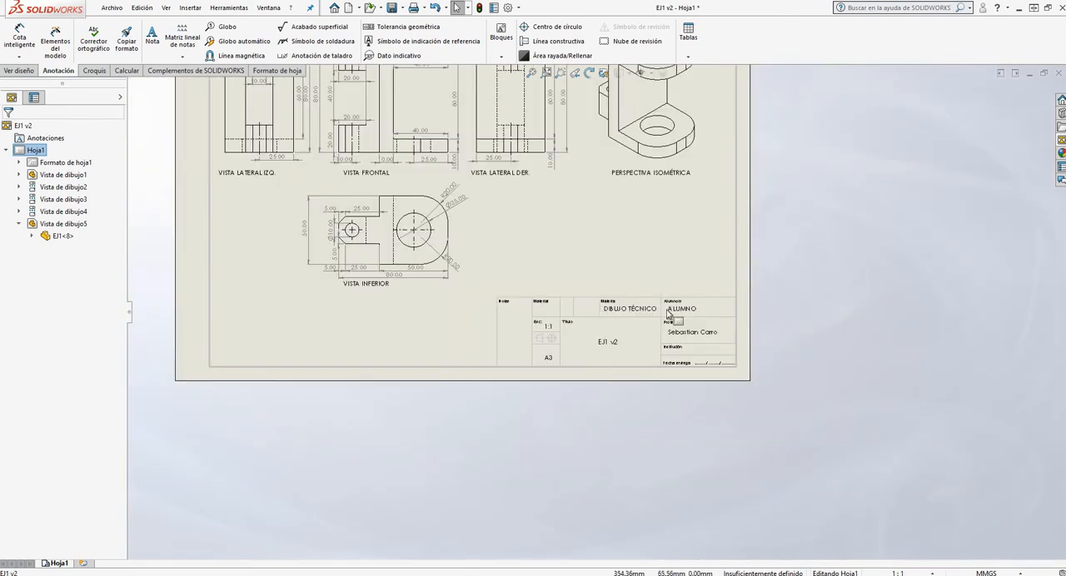
scroll(667, 314, "up", 4)
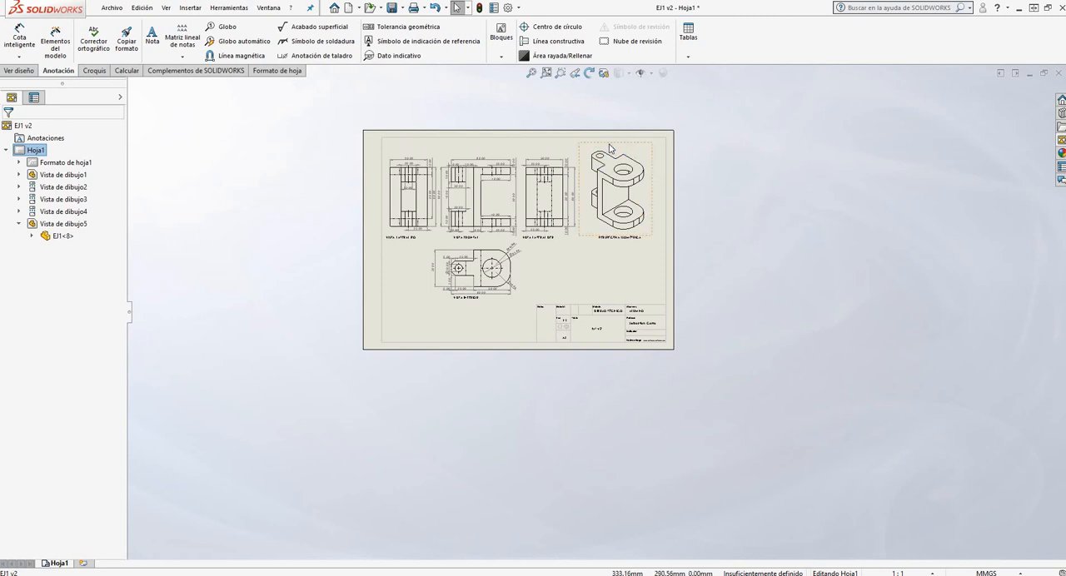
scroll(614, 247, "down", 3)
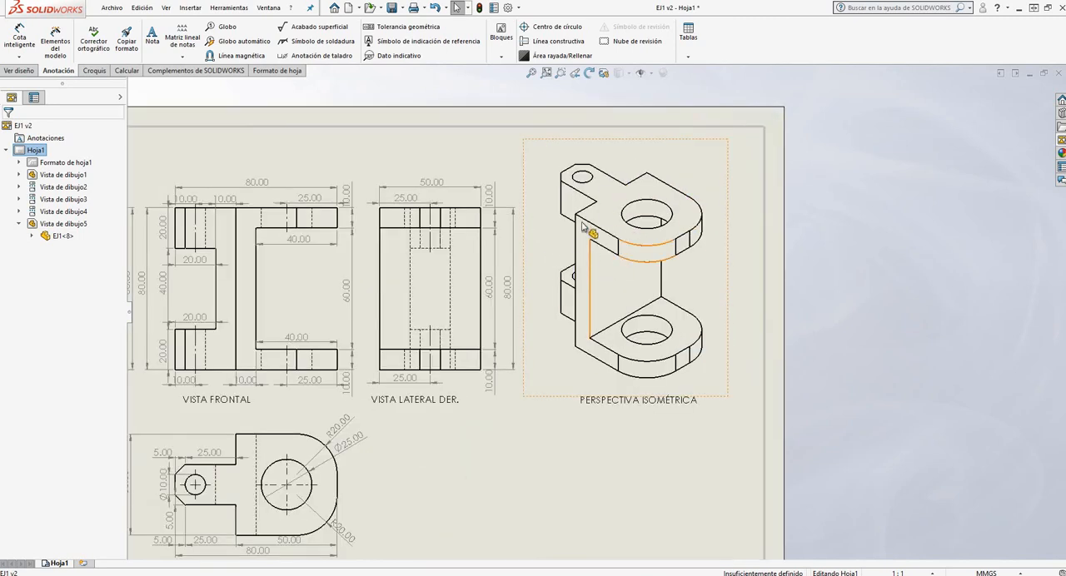
scroll(583, 226, "up", 4)
scroll(609, 376, "down", 5)
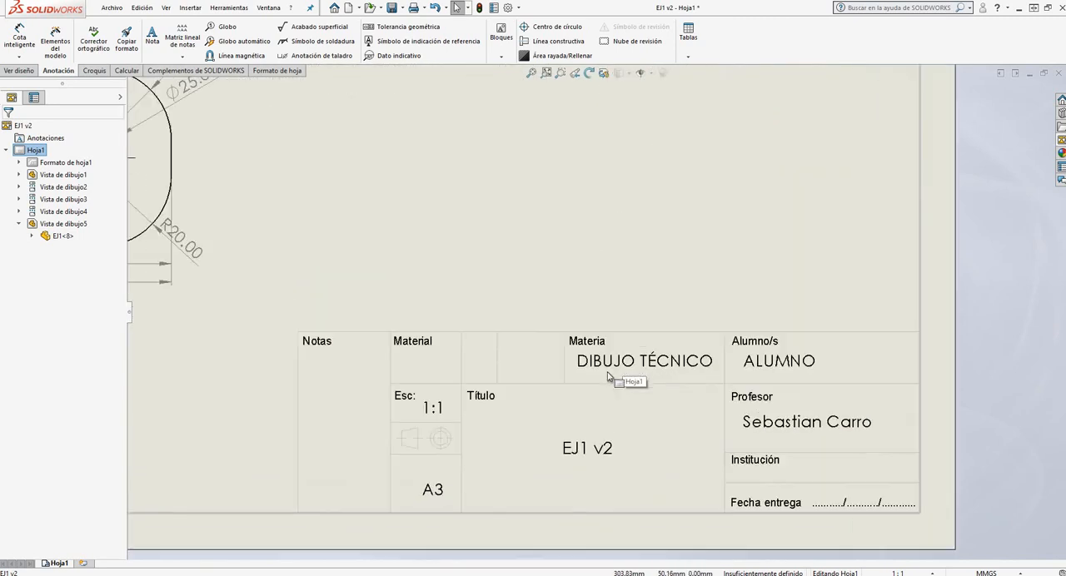
scroll(608, 376, "up", 5)
scroll(582, 336, "down", 2)
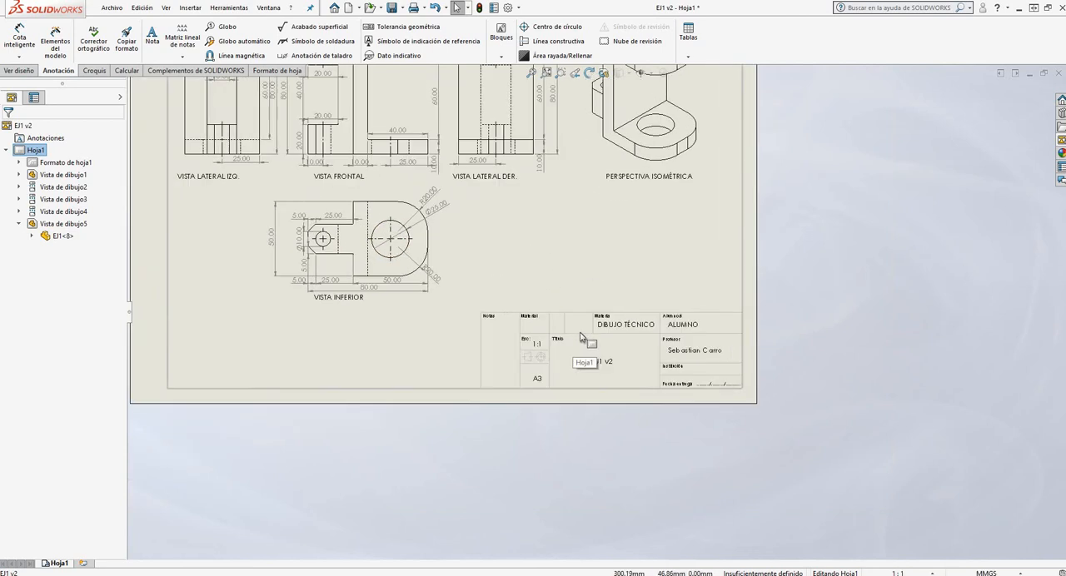
scroll(581, 337, "down", 2)
scroll(675, 341, "down", 2)
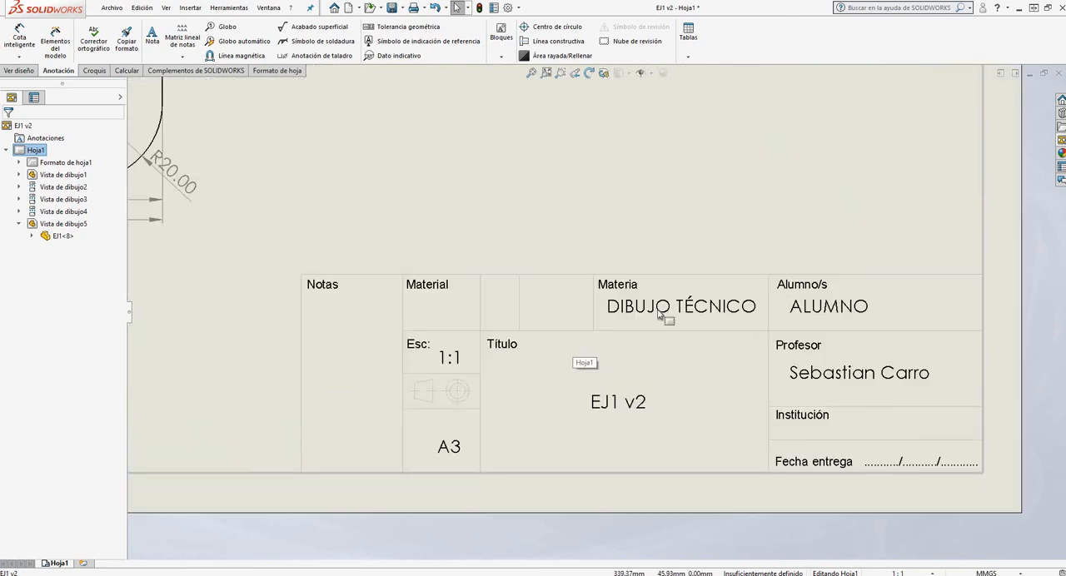
scroll(651, 373, "up", 1)
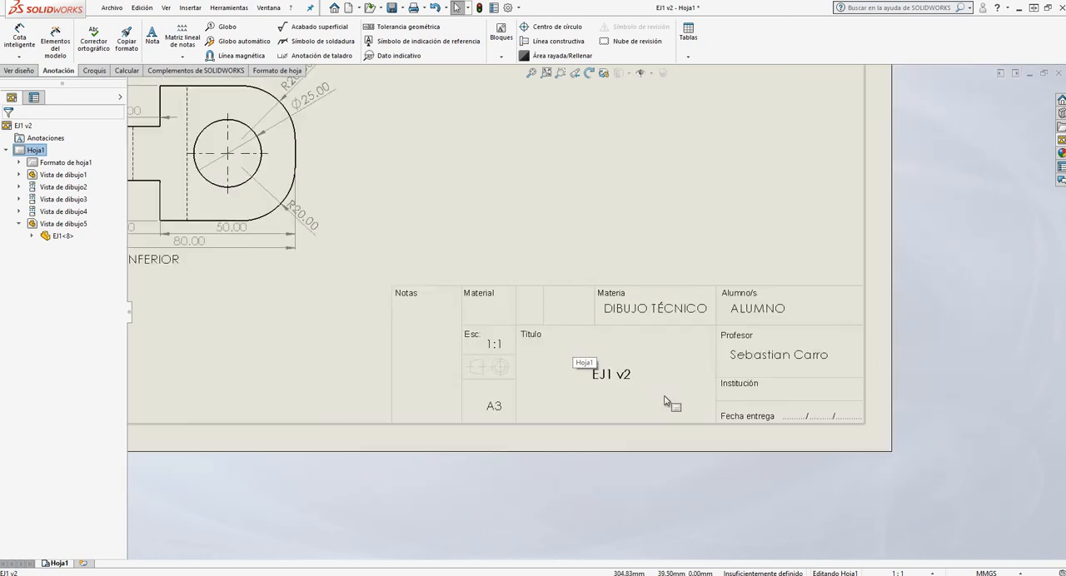
scroll(608, 366, "down", 2)
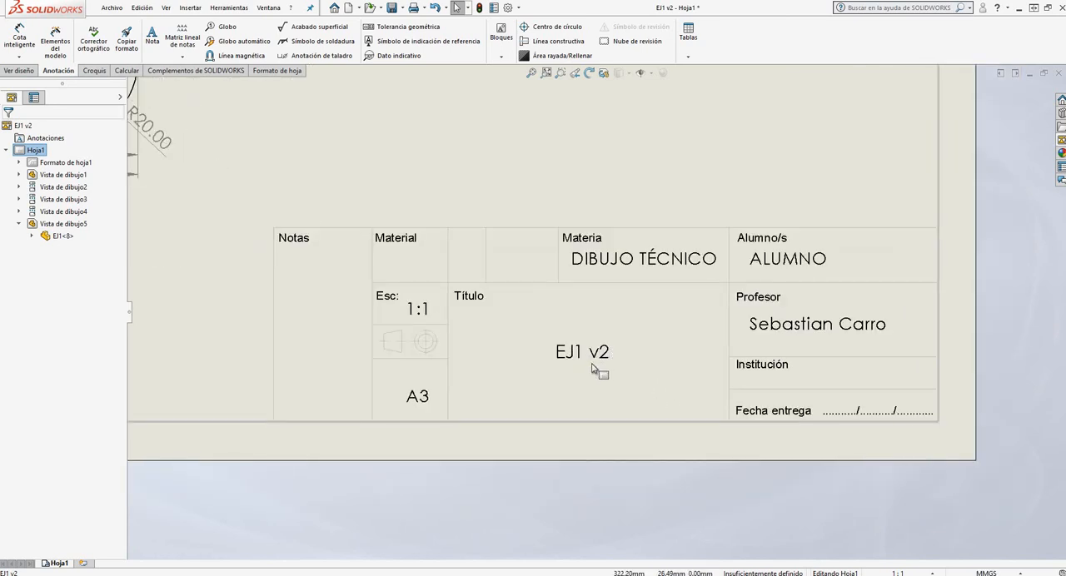
scroll(594, 369, "up", 3)
scroll(594, 337, "down", 2)
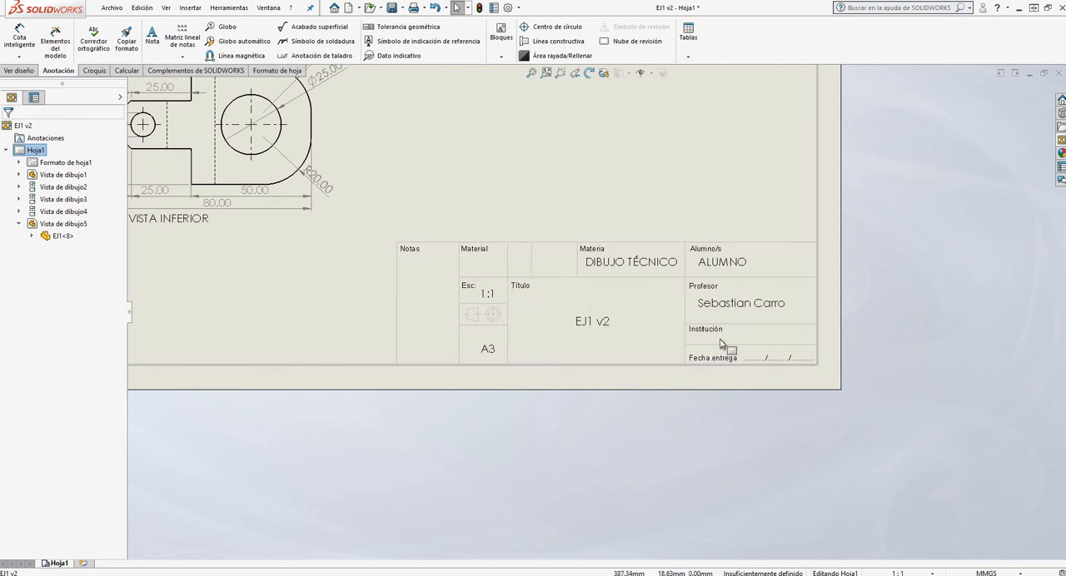
scroll(537, 284, "down", 2)
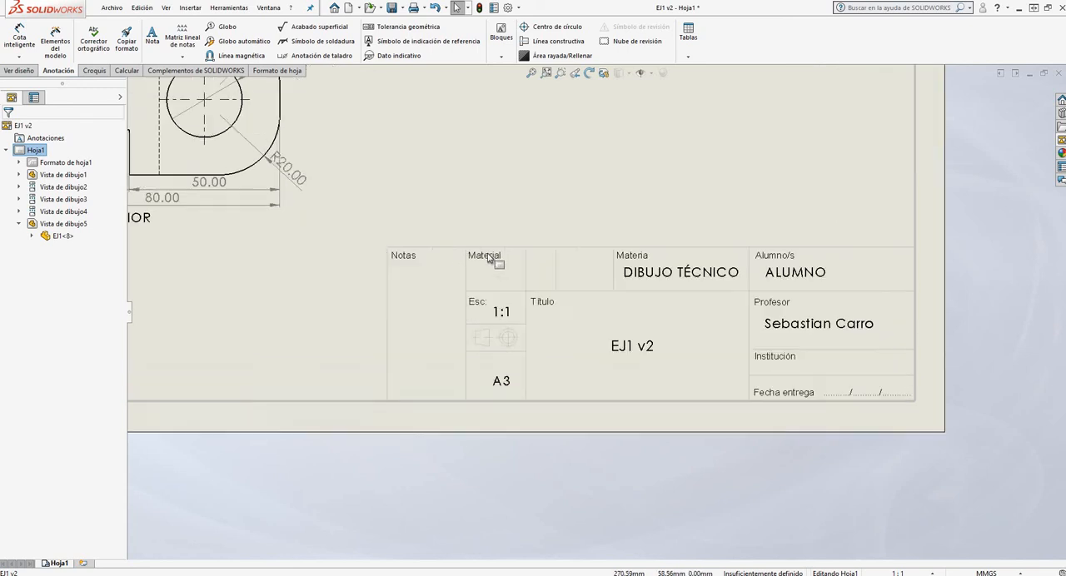
scroll(692, 305, "down", 1)
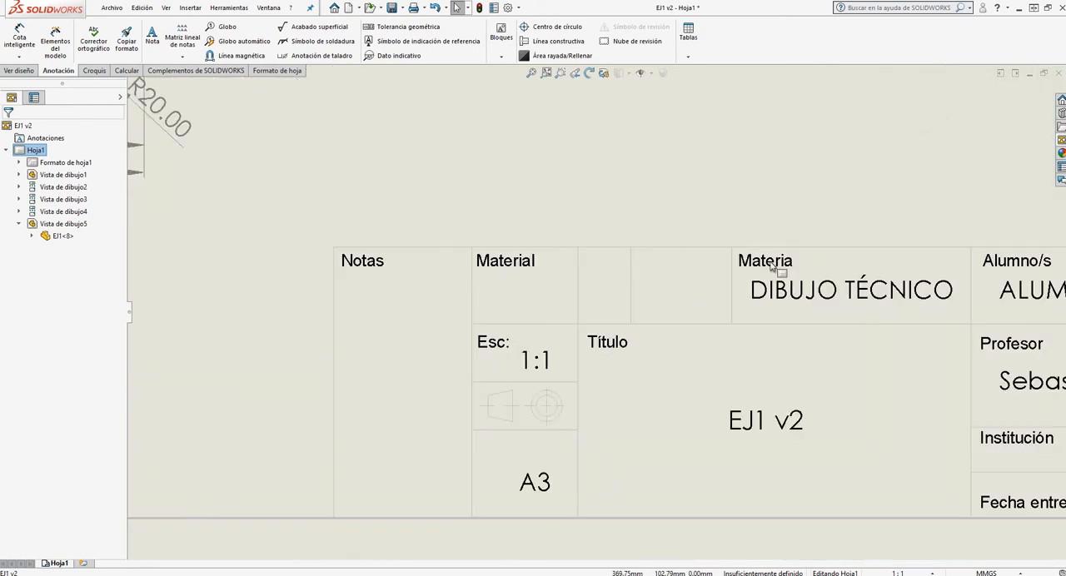
Open the format of sheet Hoja1 for editing and copy the DIBUJO TÉCNICO note into the Material cell
scroll(839, 200, "up", 3)
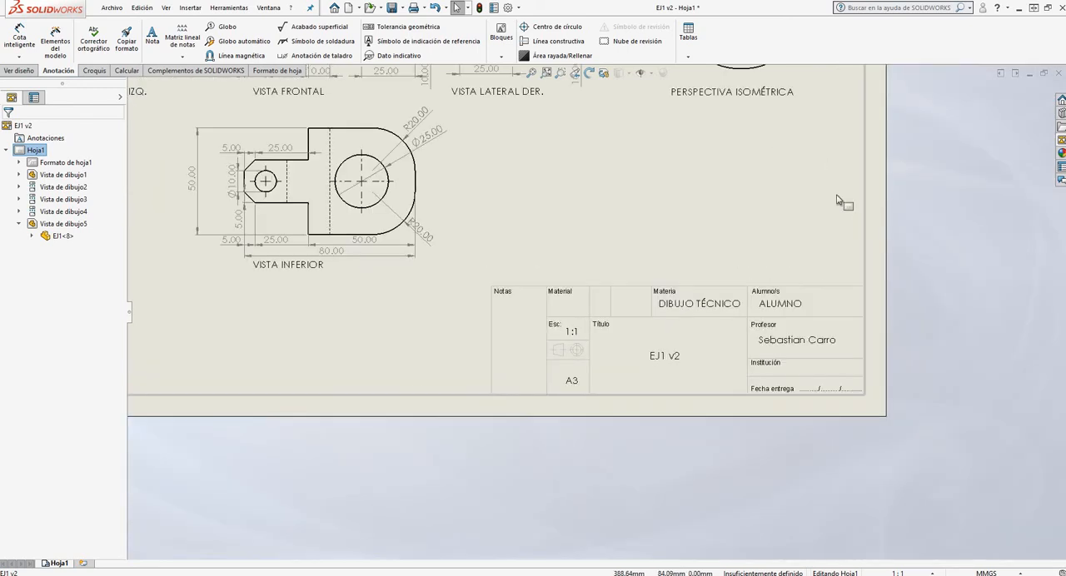
right_click(59, 565)
left_click(104, 462)
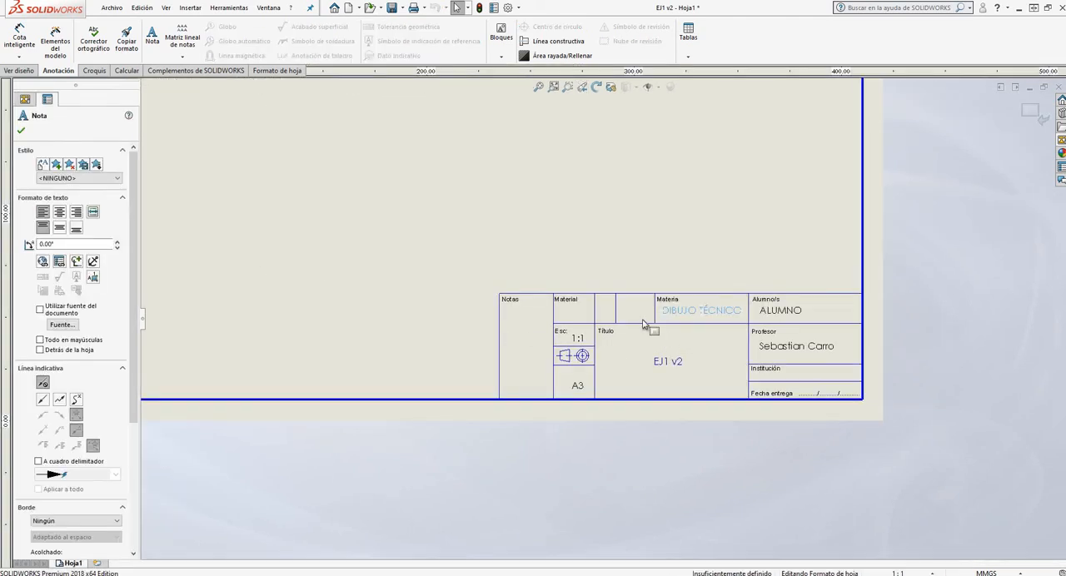
scroll(643, 324, "up", 5)
scroll(602, 337, "down", 5)
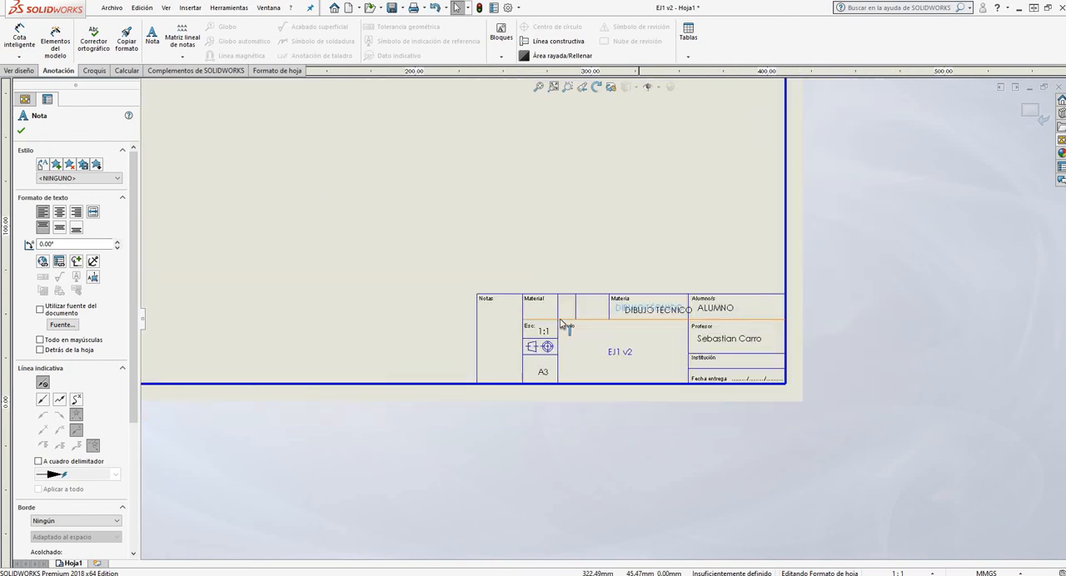
scroll(563, 308, "down", 2)
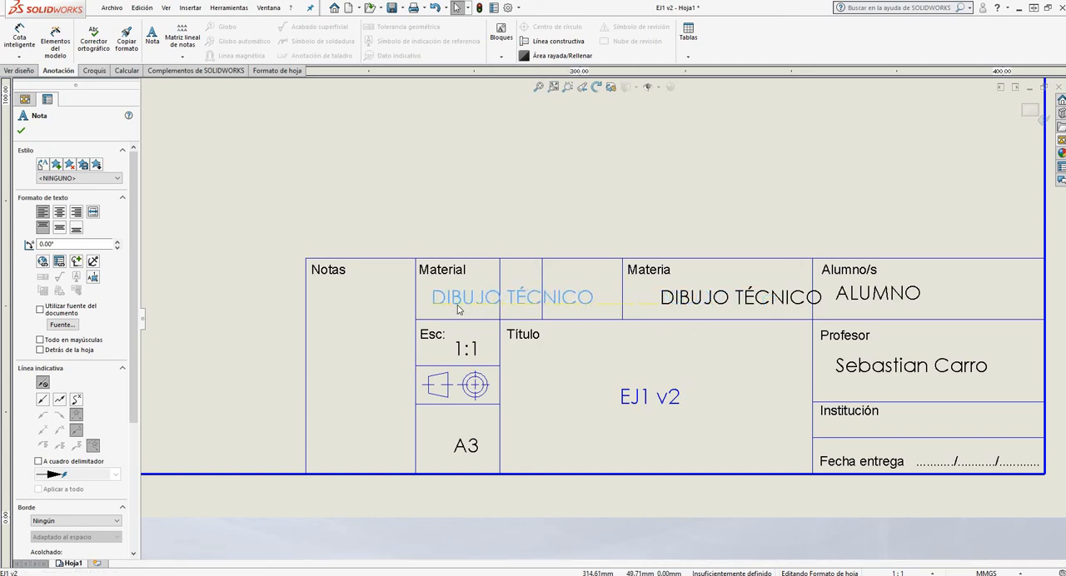
Set the text of the copied note in the Material cell to PLA
left_click(433, 300)
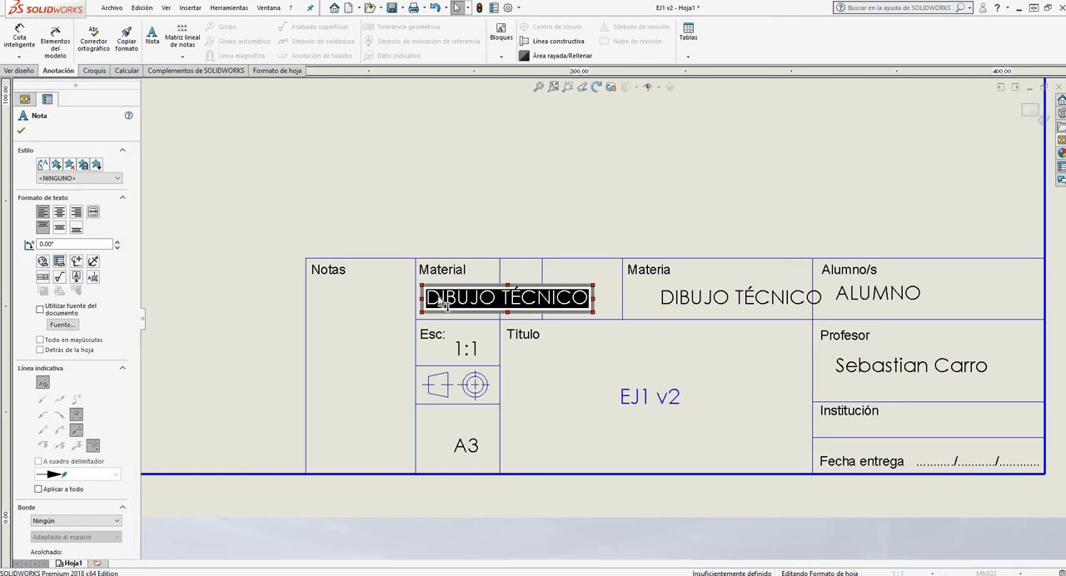
type("PLA")
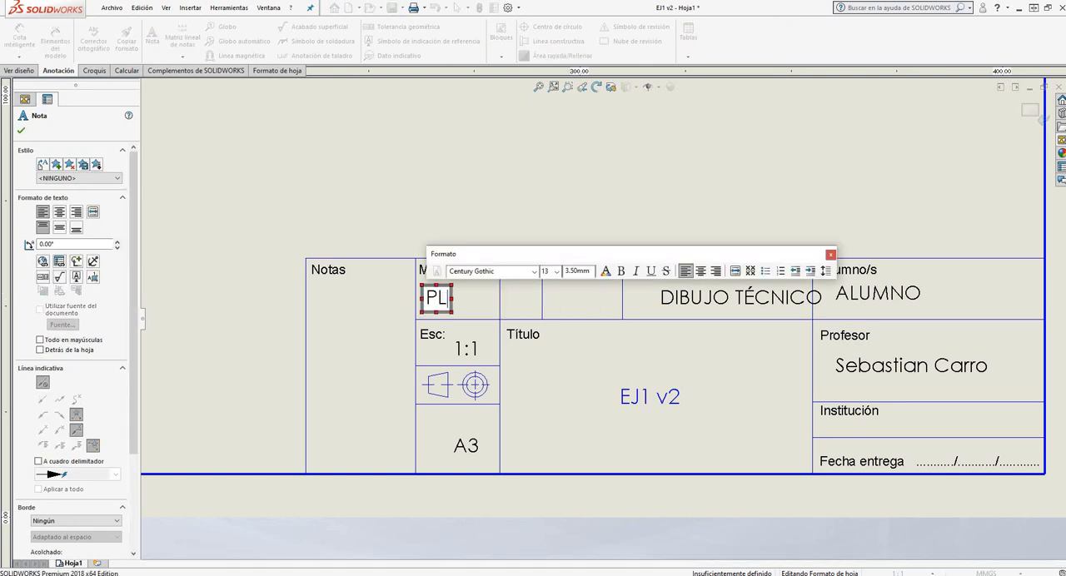
left_click(22, 132)
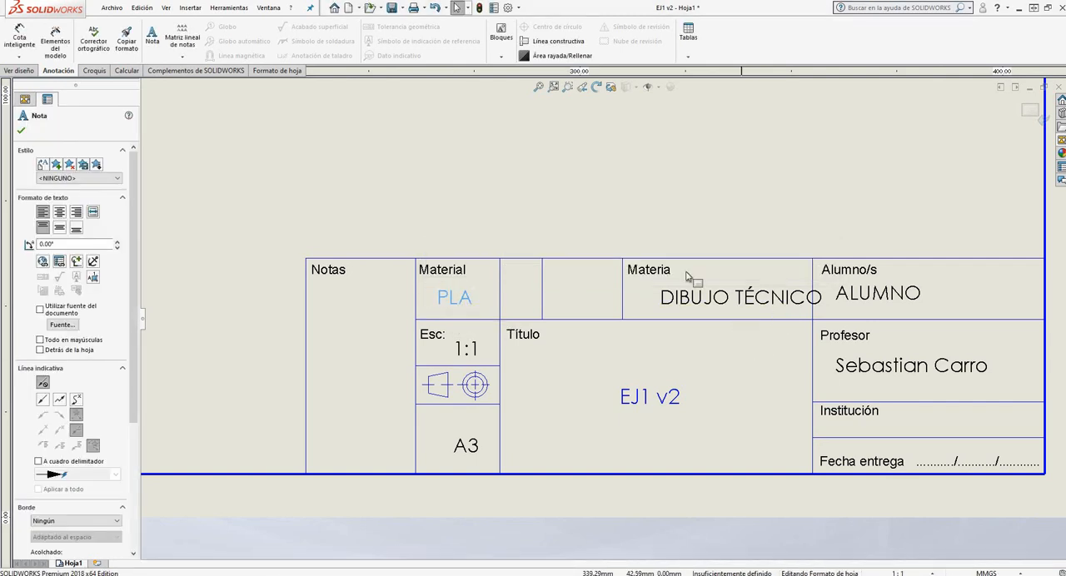
Move the DIBUJO TÉCNICO note slightly left within the Materia cell of the title block
scroll(704, 264, "up", 4)
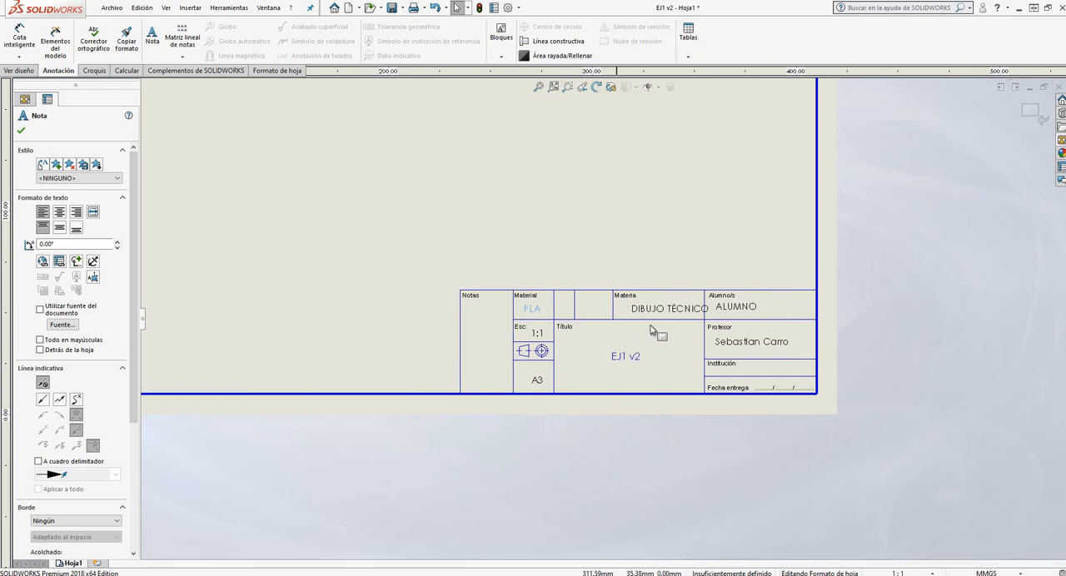
left_click(659, 315)
left_click_drag(659, 315, 651, 313)
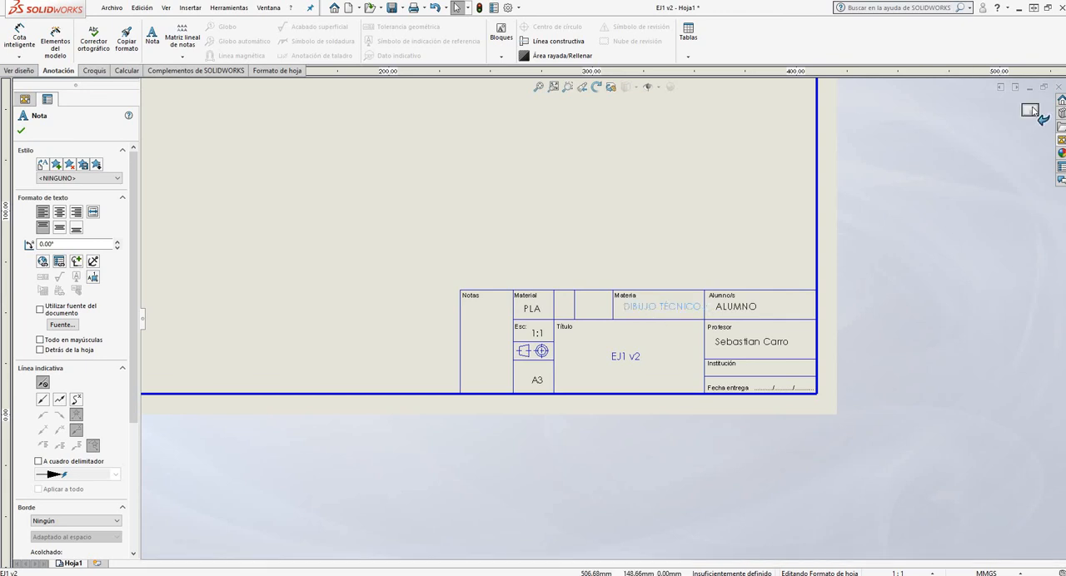
Leave sheet format editing and return to the complete Hoja1 sheet with its drawing views
left_click(1033, 110)
scroll(681, 344, "up", 3)
scroll(681, 344, "up", 2)
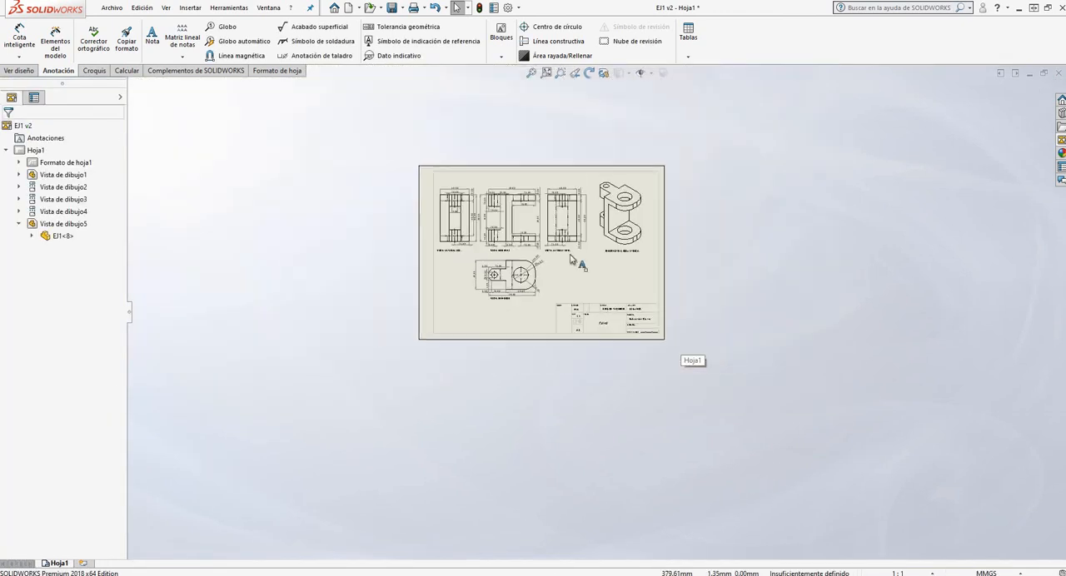
key("f")
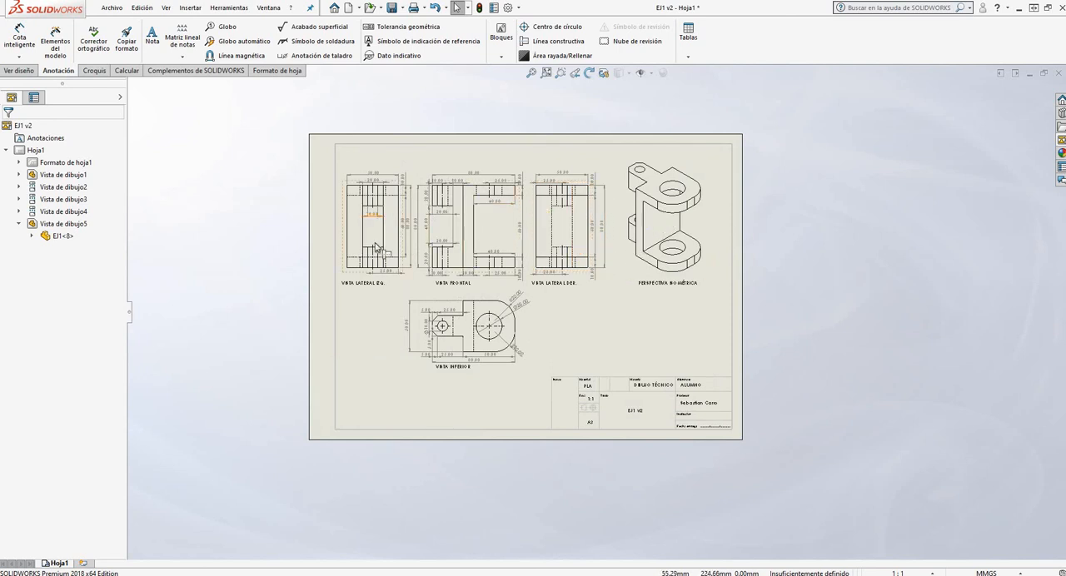
scroll(487, 250, "down", 3)
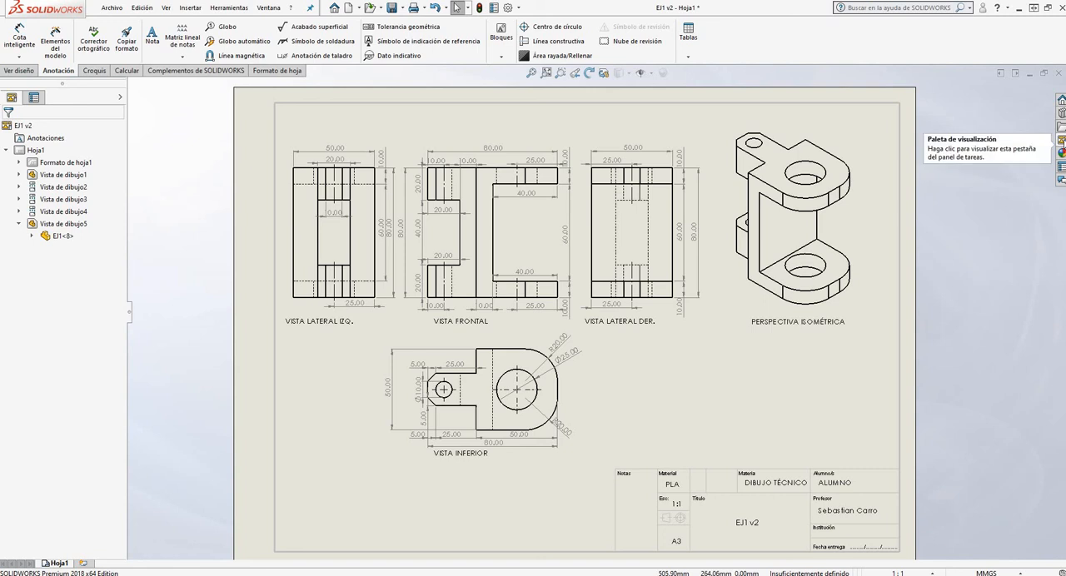
Load the standard views of the EJ1 model into the view palette
left_click(1060, 140)
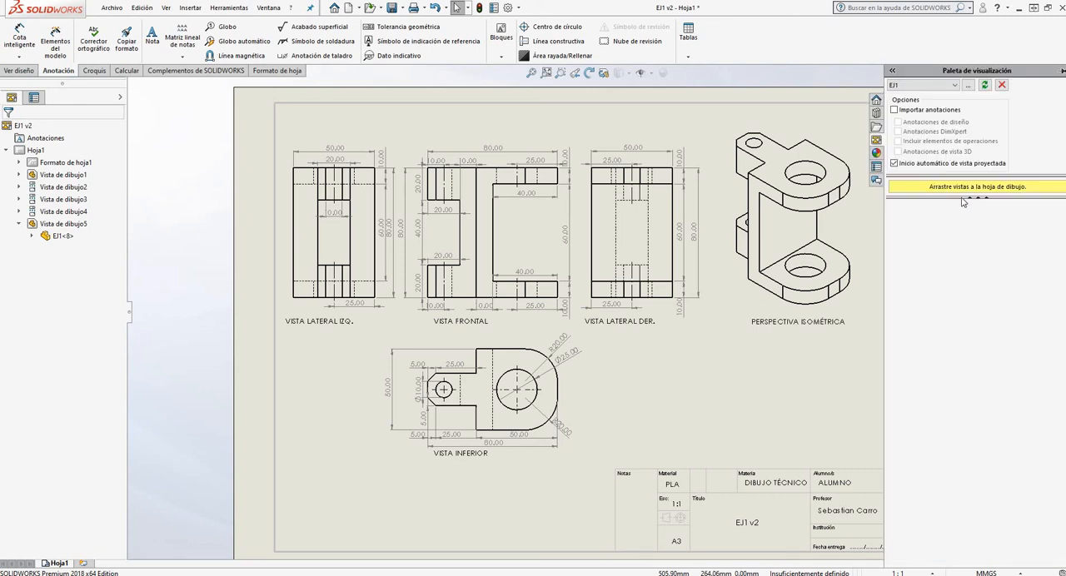
left_click(929, 85)
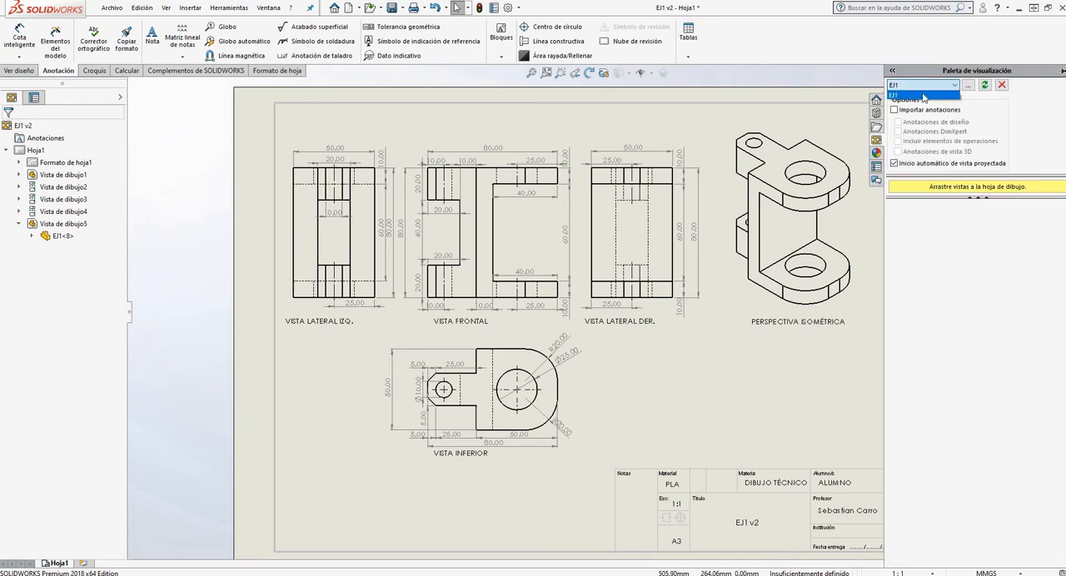
left_click(915, 96)
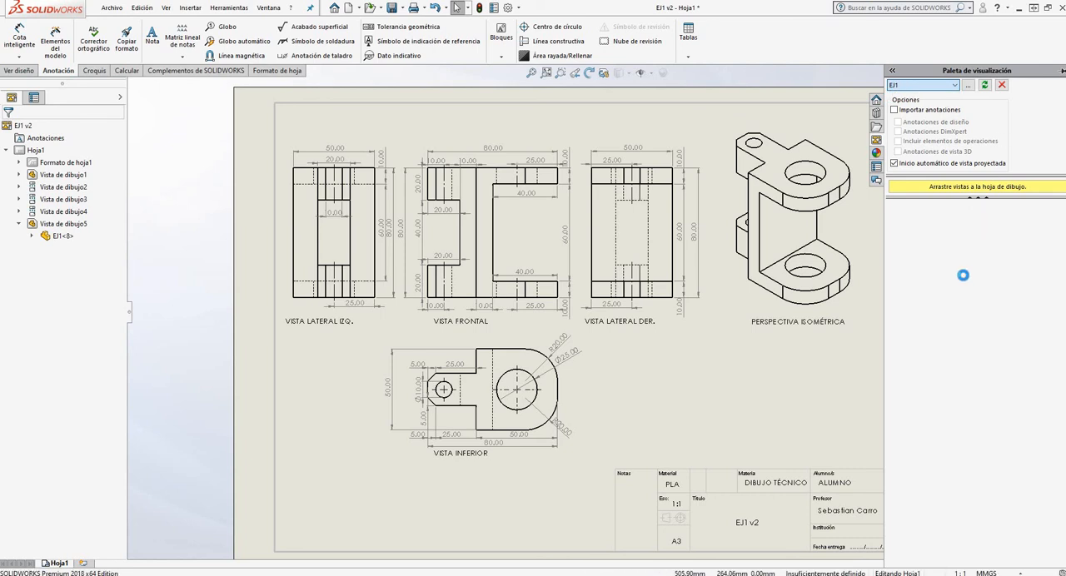
Examine the drawing views against the view palette, then the bottom view's dimensions, the title block cells and the overall sheet layout
scroll(556, 303, "up", 2)
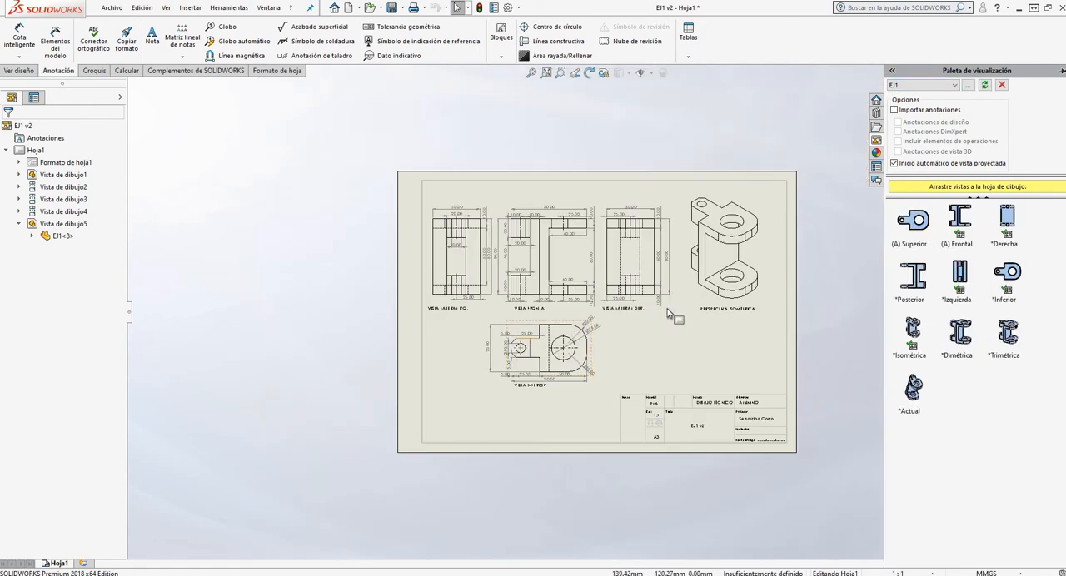
scroll(774, 280, "down", 1)
scroll(445, 326, "down", 3)
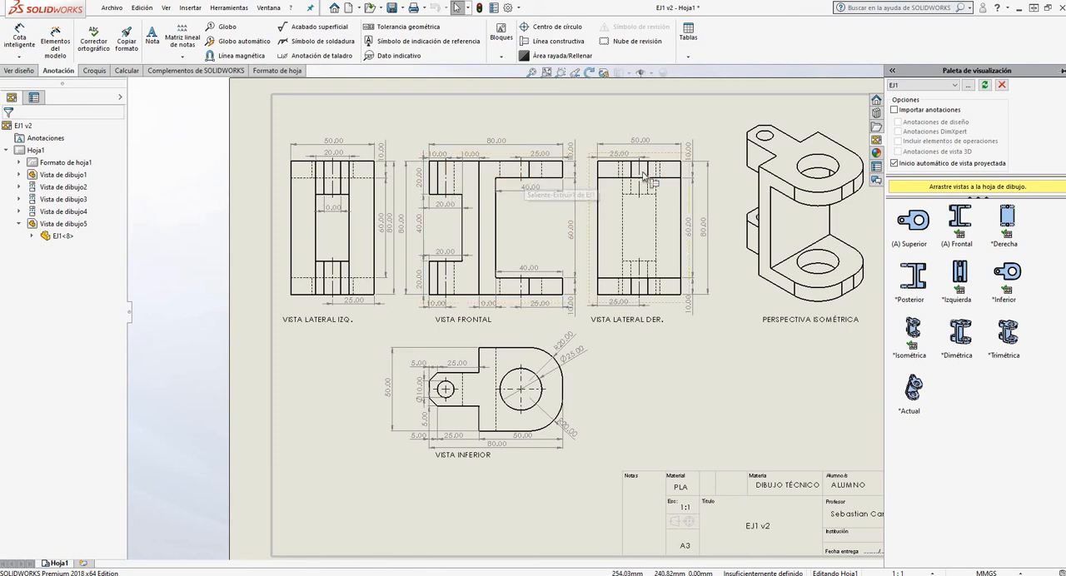
scroll(527, 403, "down", 3)
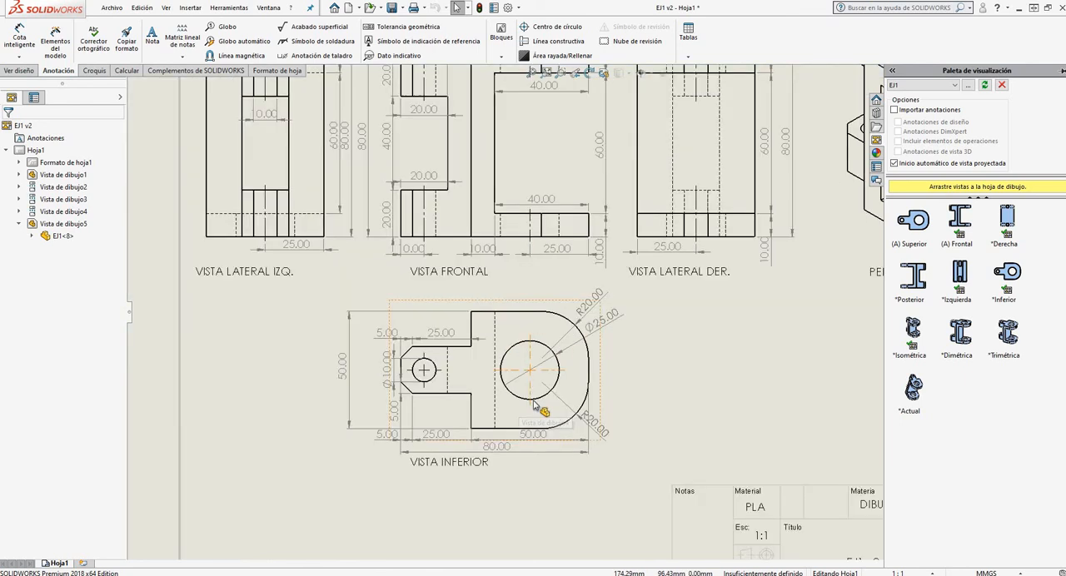
scroll(444, 308, "up", 2)
scroll(444, 308, "up", 3)
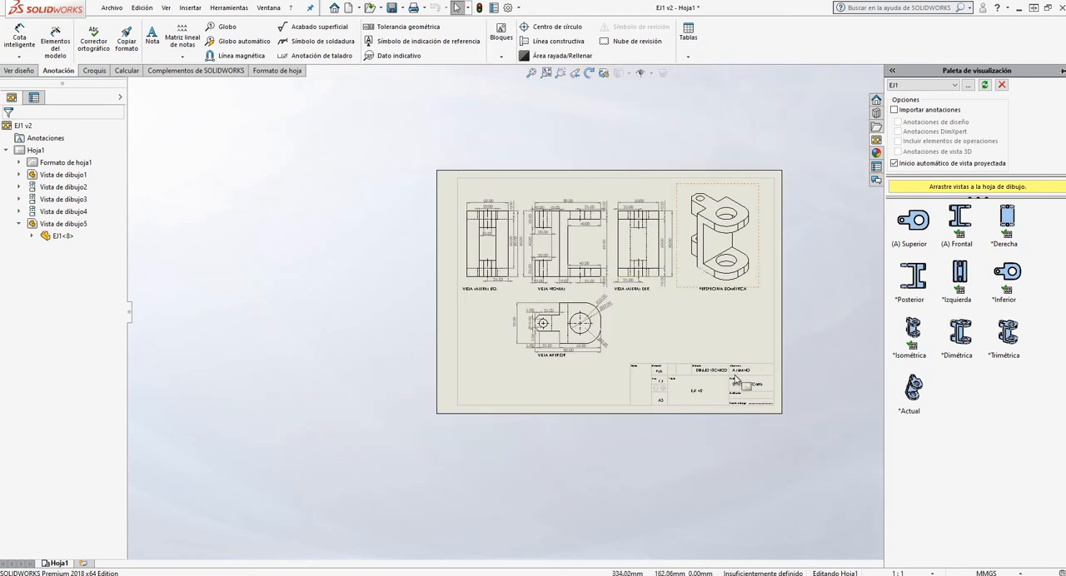
scroll(683, 370, "down", 5)
scroll(681, 373, "down", 2)
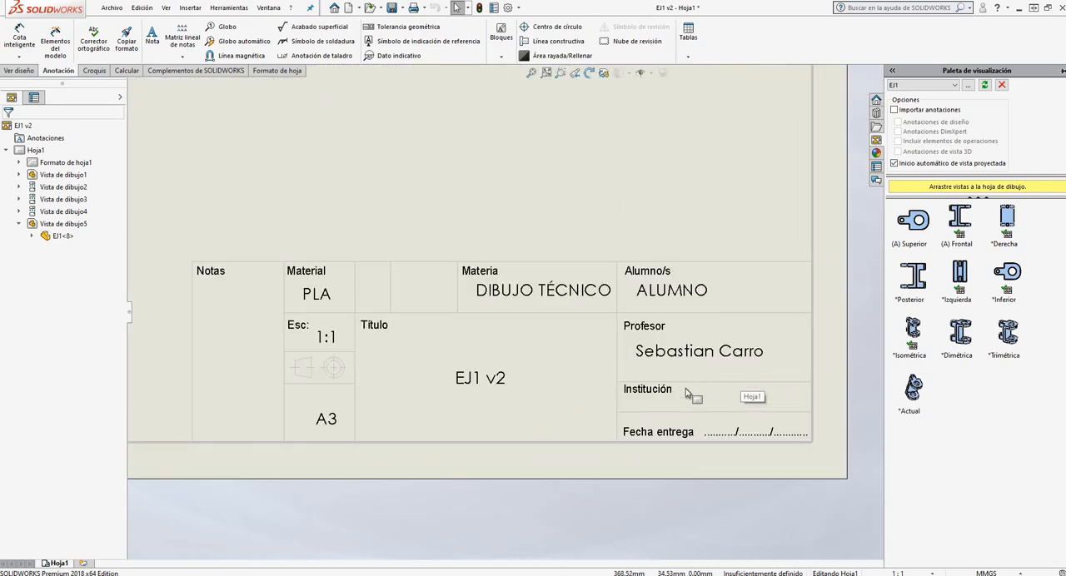
scroll(681, 375, "up", 4)
scroll(627, 226, "up", 2)
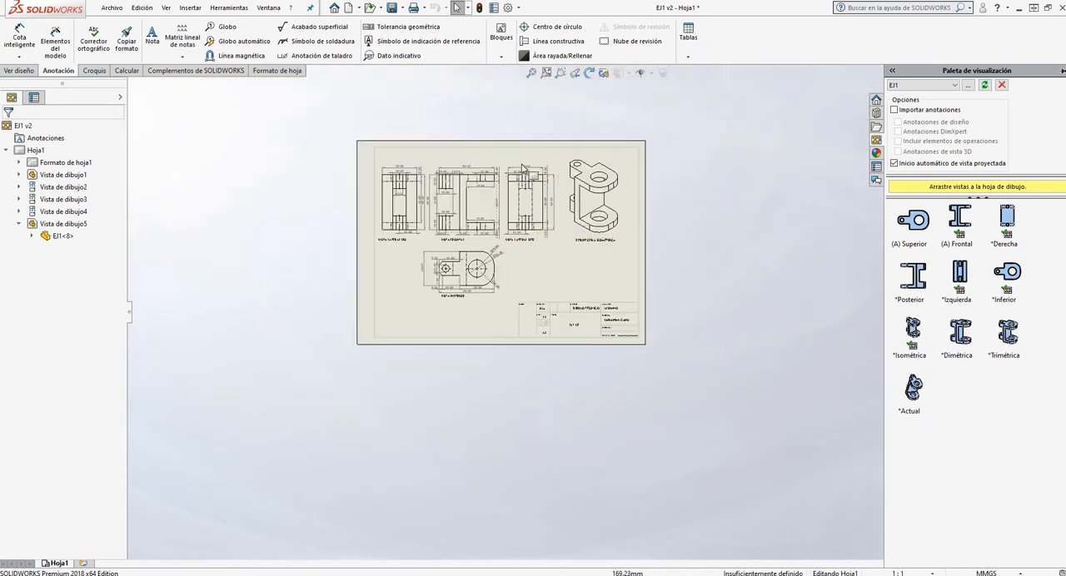
scroll(573, 193, "down", 2)
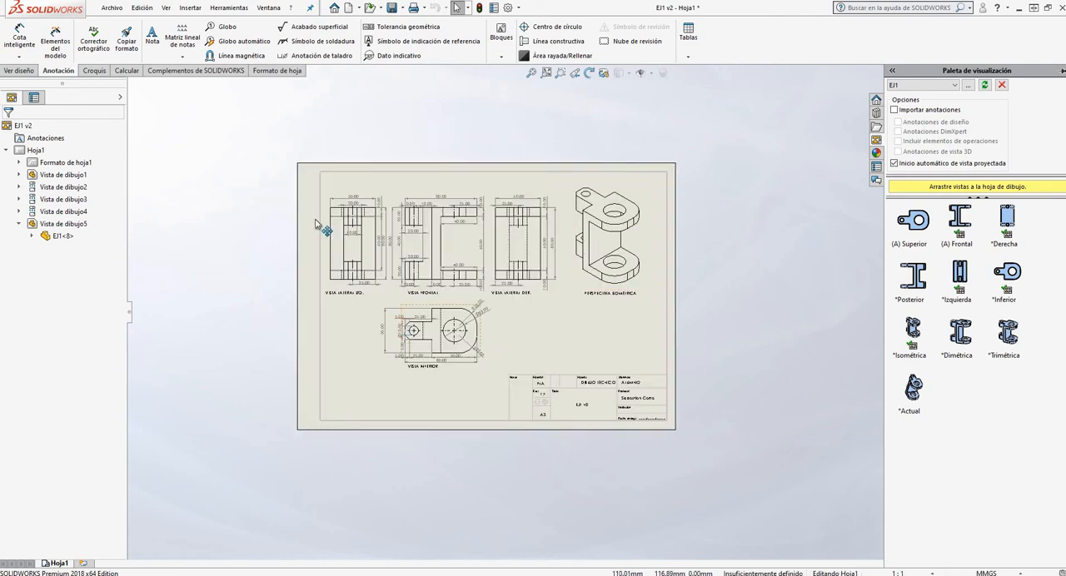
Save the drawing and start saving a copy in Adobe Portable Document Format (*.pdf)
left_click(112, 8)
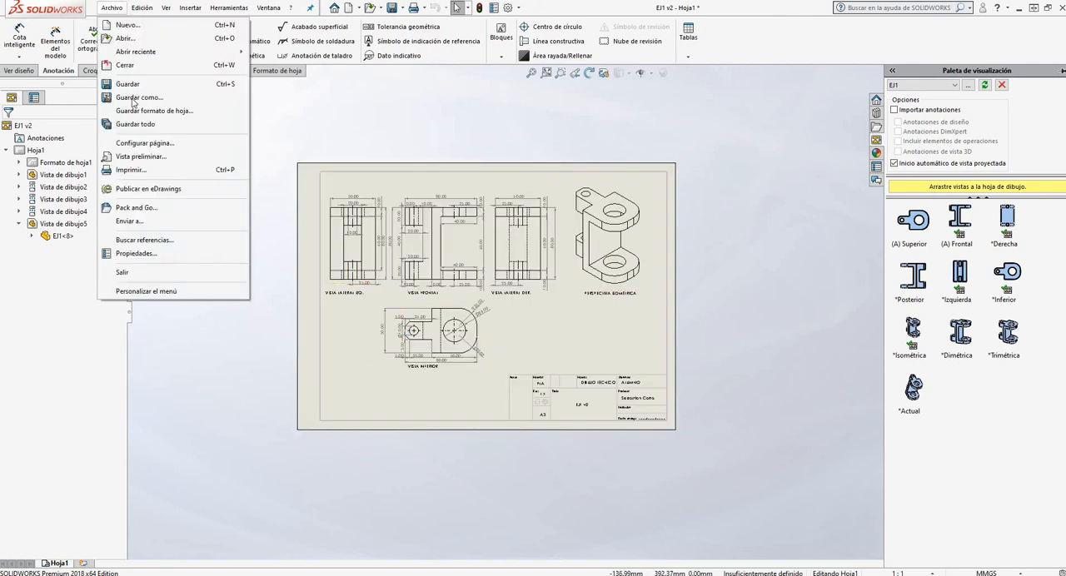
left_click(129, 84)
left_click(117, 8)
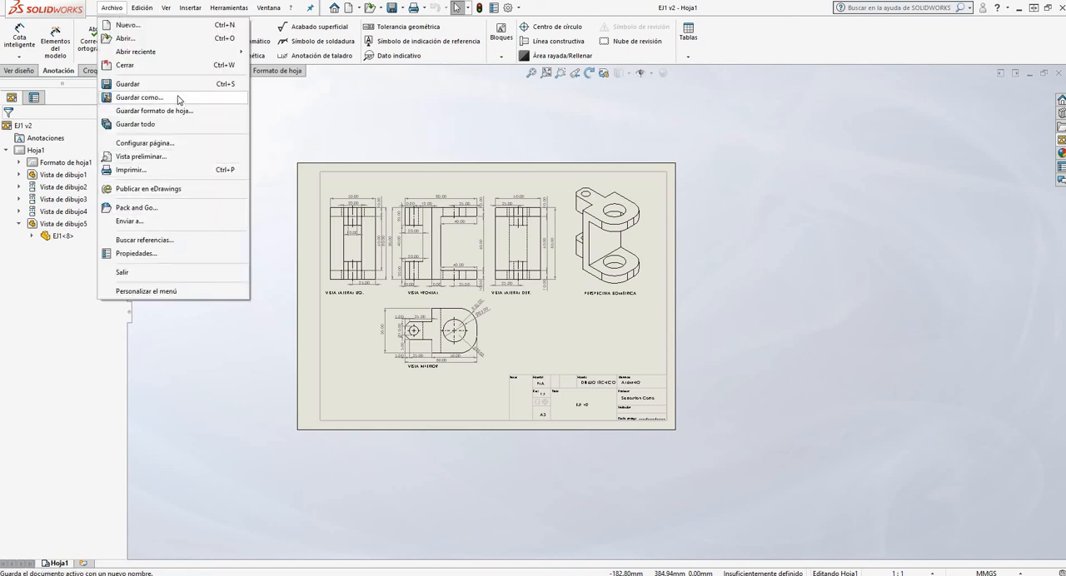
left_click(143, 98)
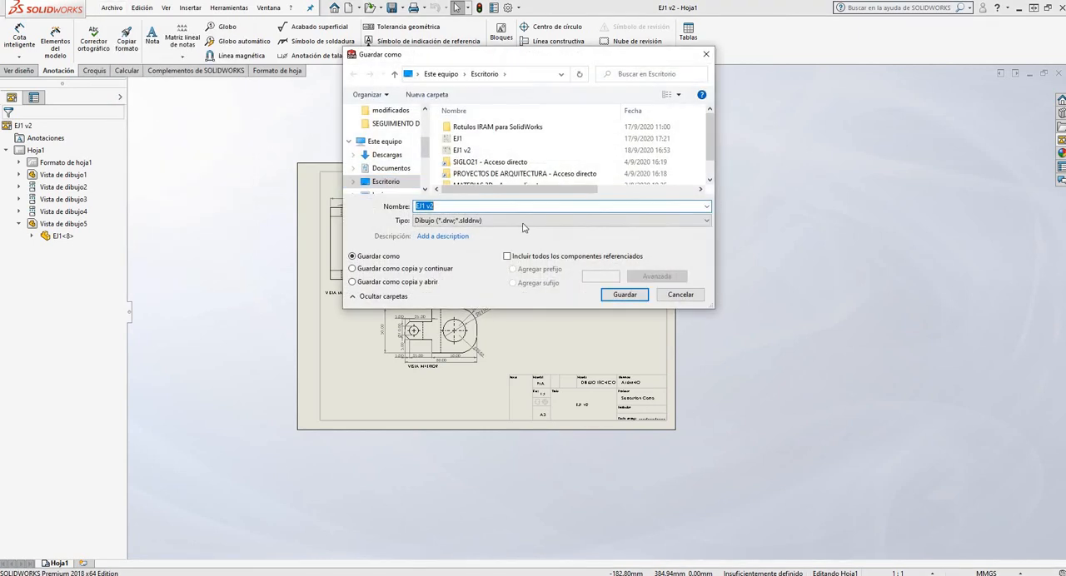
left_click(514, 220)
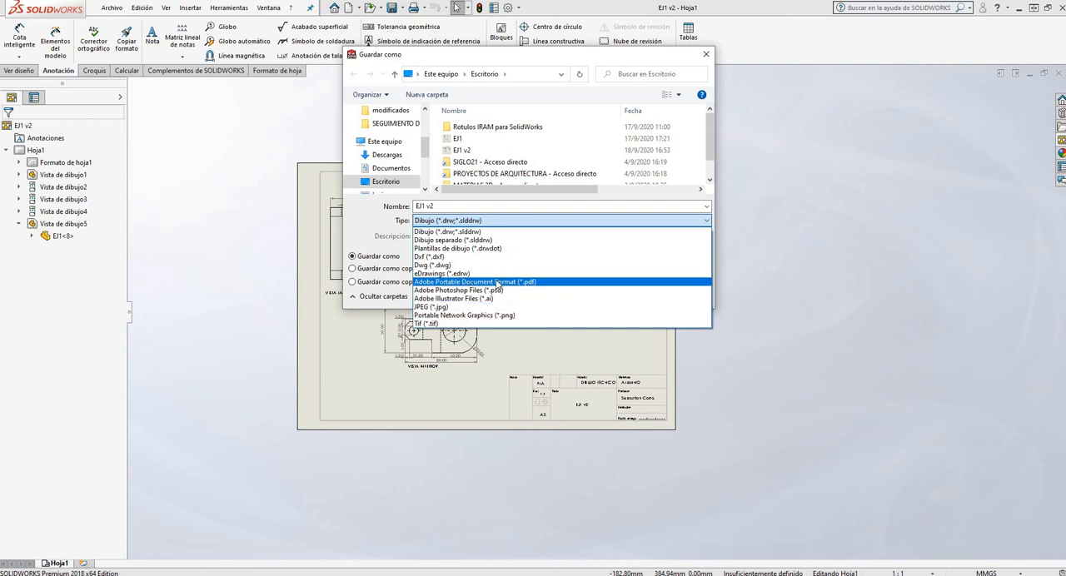
left_click(496, 283)
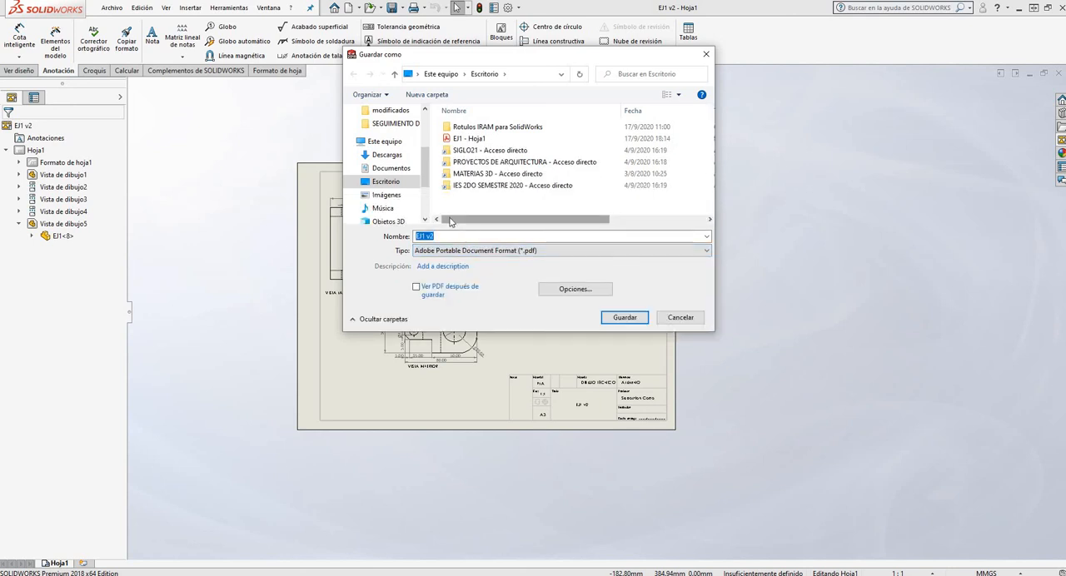
Check the PDF export options without changing them, and save EJ1 v2 as a PDF in Escritorio, set to open after saving
left_click(551, 291)
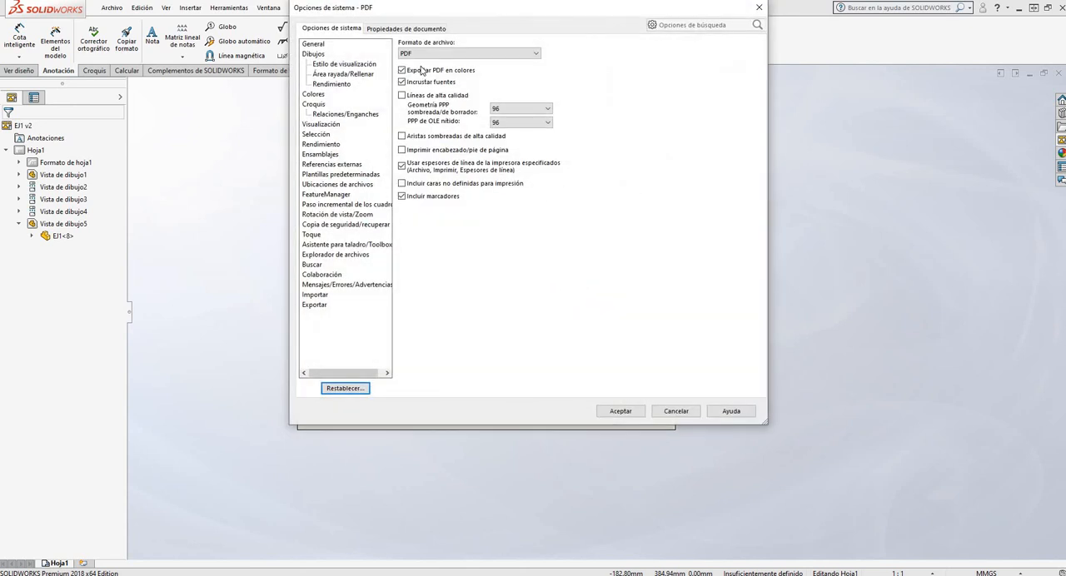
left_click(675, 410)
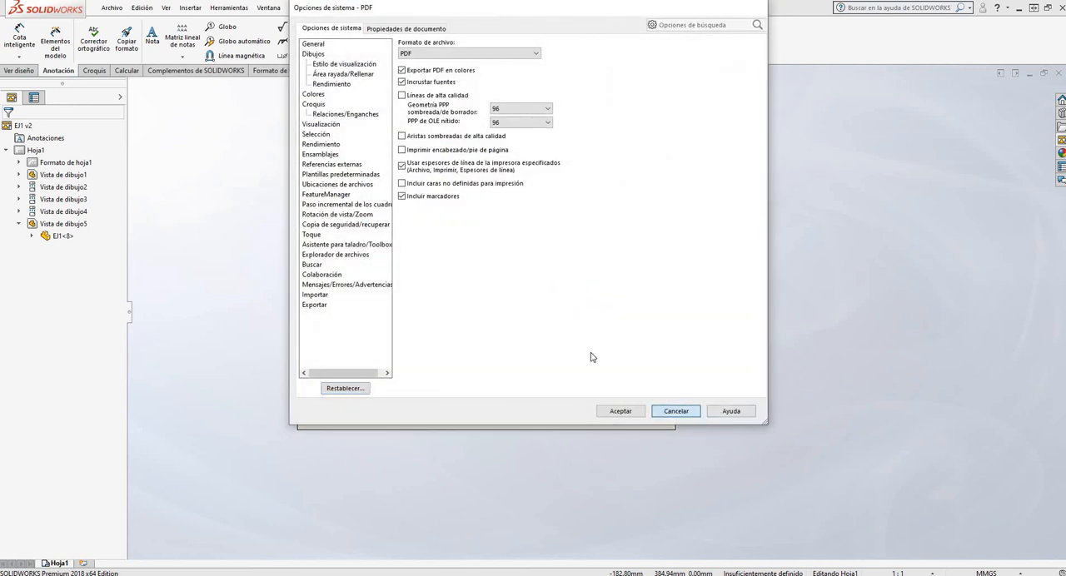
left_click(386, 181)
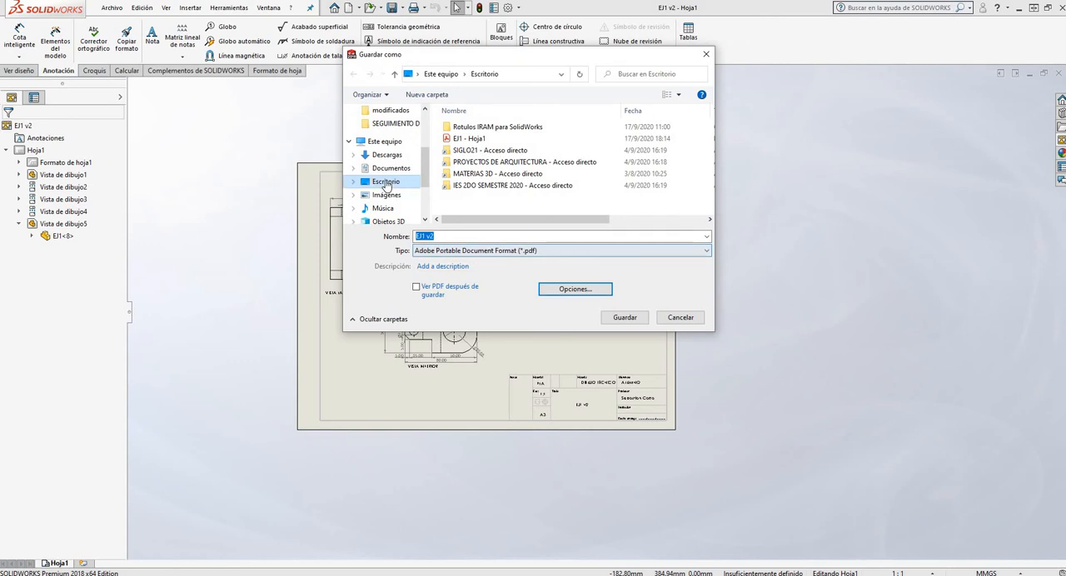
left_click(490, 252)
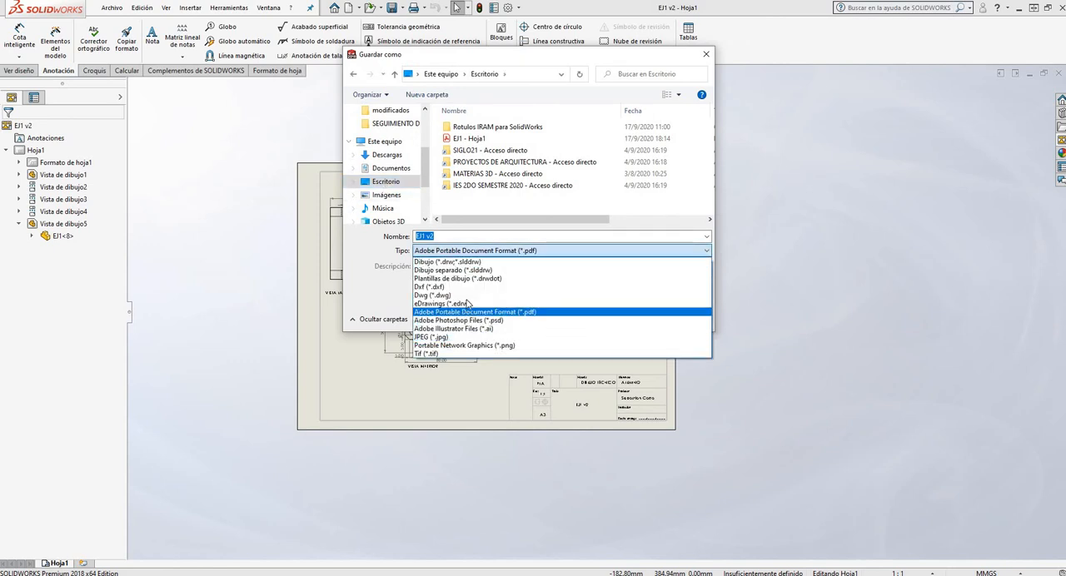
left_click(498, 313)
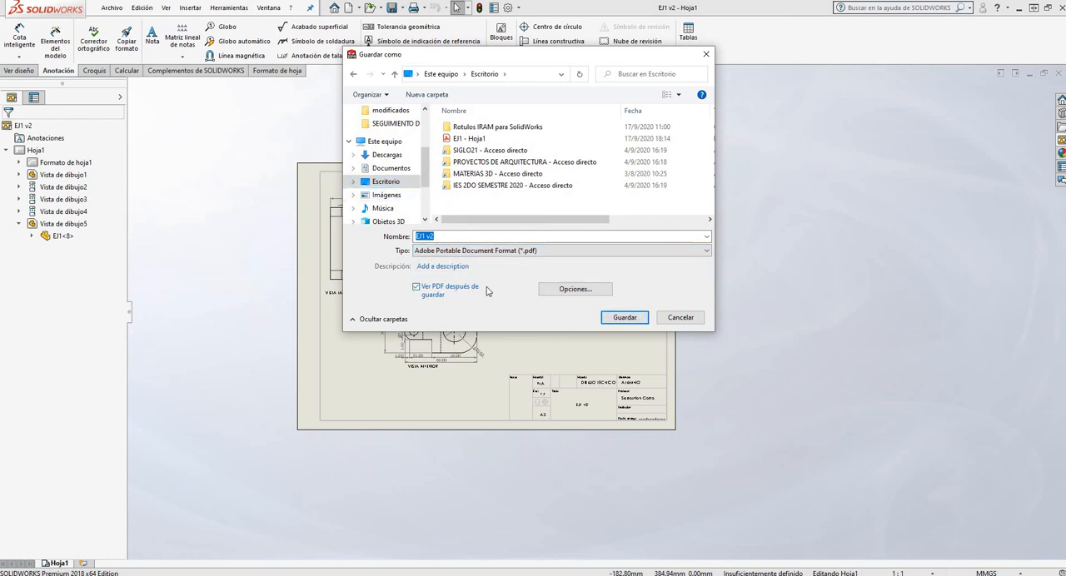
left_click(630, 318)
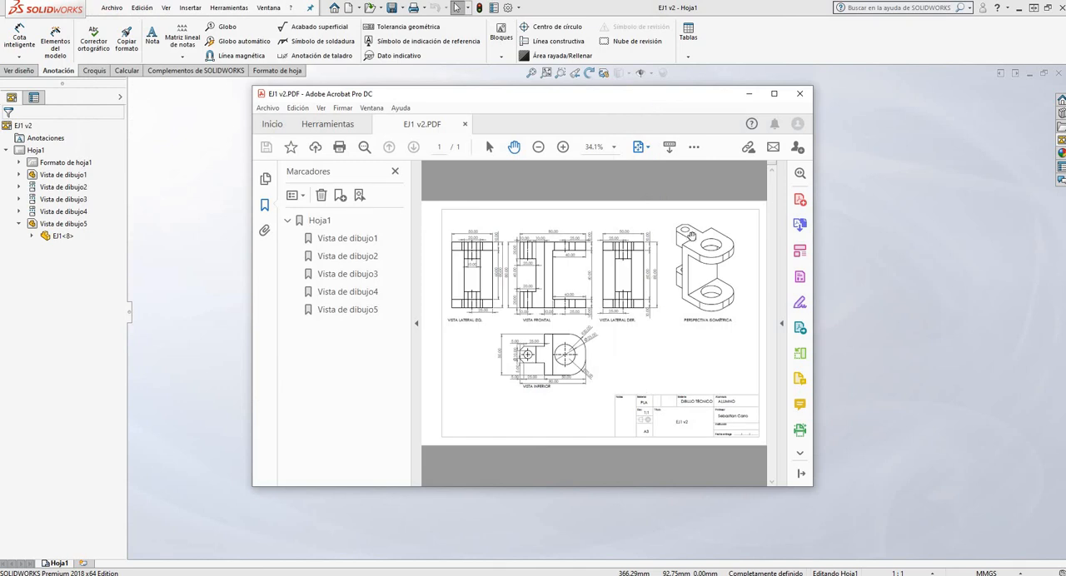
Examine the exported PDF in Adobe Acrobat, checking the dimensions, the view labels and the line thicknesses of the left side view
left_click(774, 94)
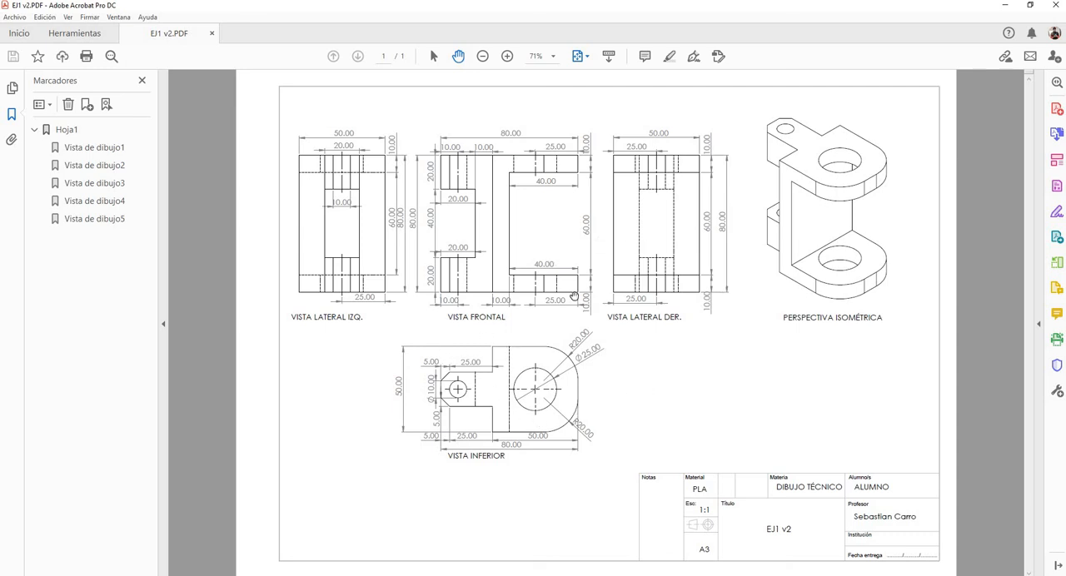
left_click(507, 56)
left_click(507, 55)
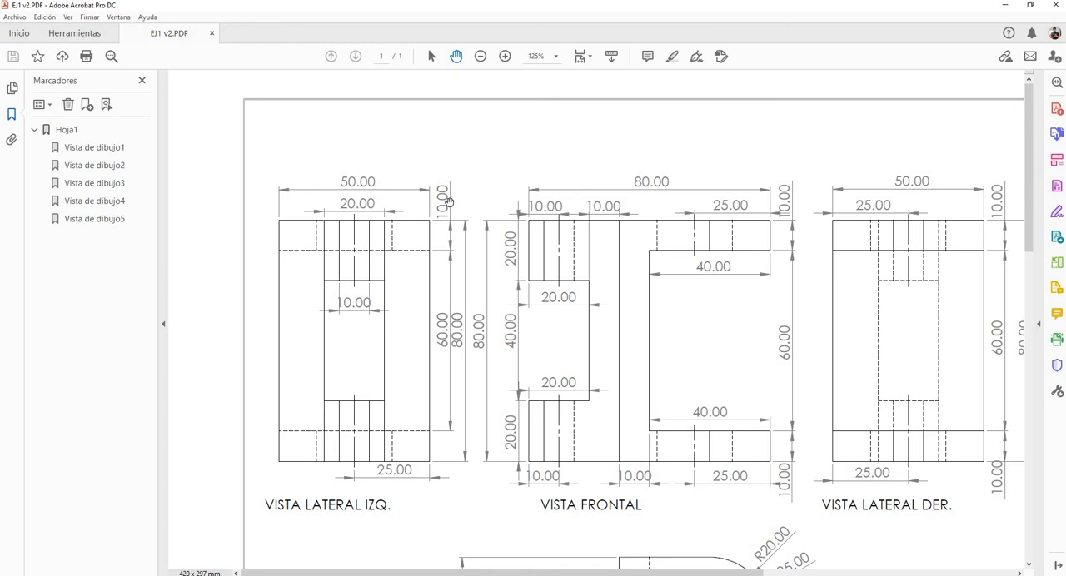
scroll(612, 213, "down", 5)
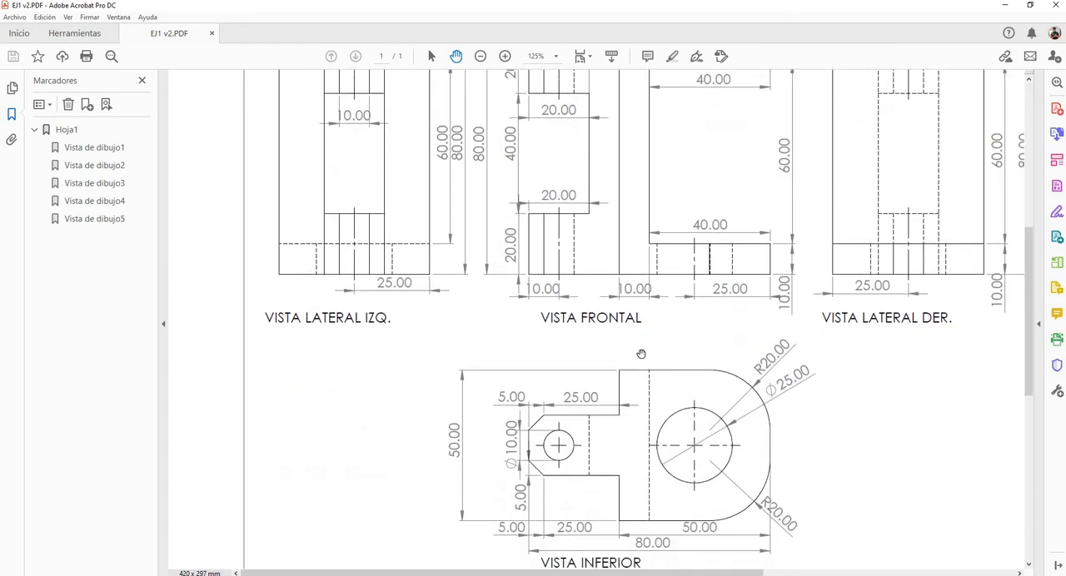
left_click(504, 56)
left_click(505, 56)
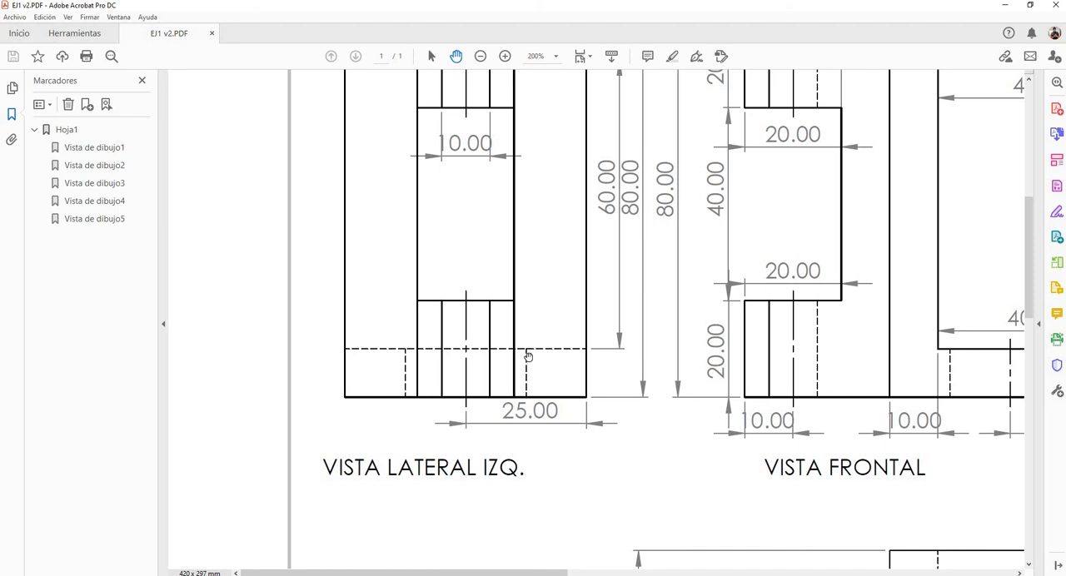
left_click(505, 56)
scroll(557, 204, "down", 5)
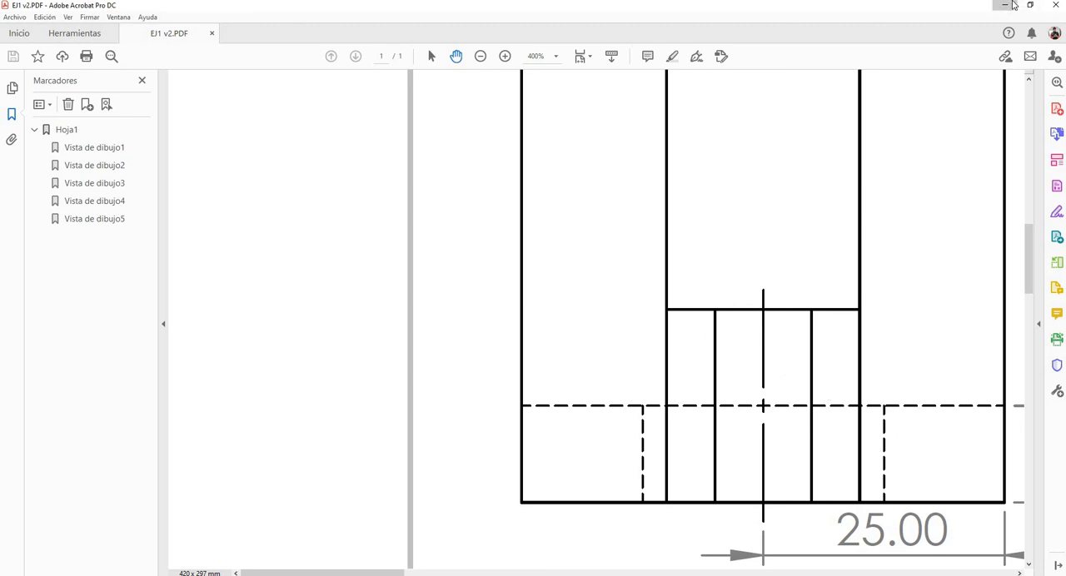
Switch to the browser and examine the line types, thicknesses and proportions in Tabla I and Tabla II of normas_iram_dibujo_tecnico.pdf
left_click(1019, 5)
key("alt+Tab")
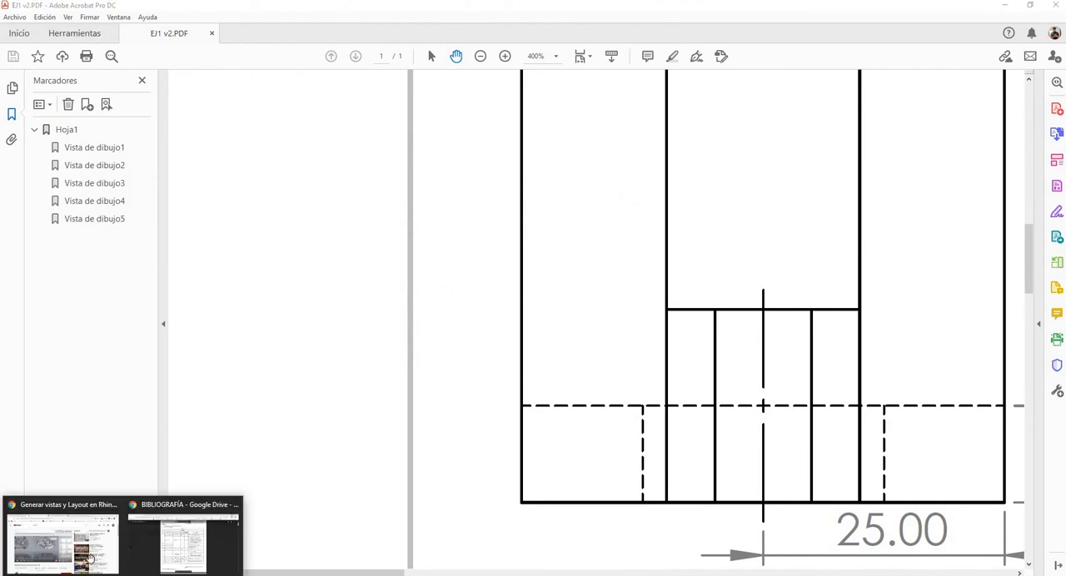
left_click(165, 551)
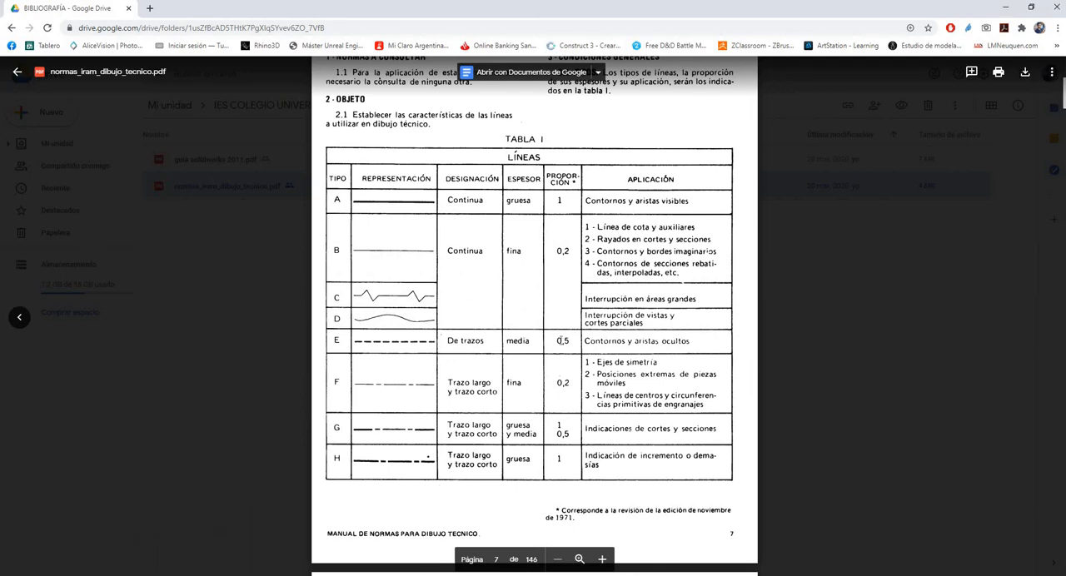
scroll(541, 274, "up", 5)
scroll(508, 263, "down", 5)
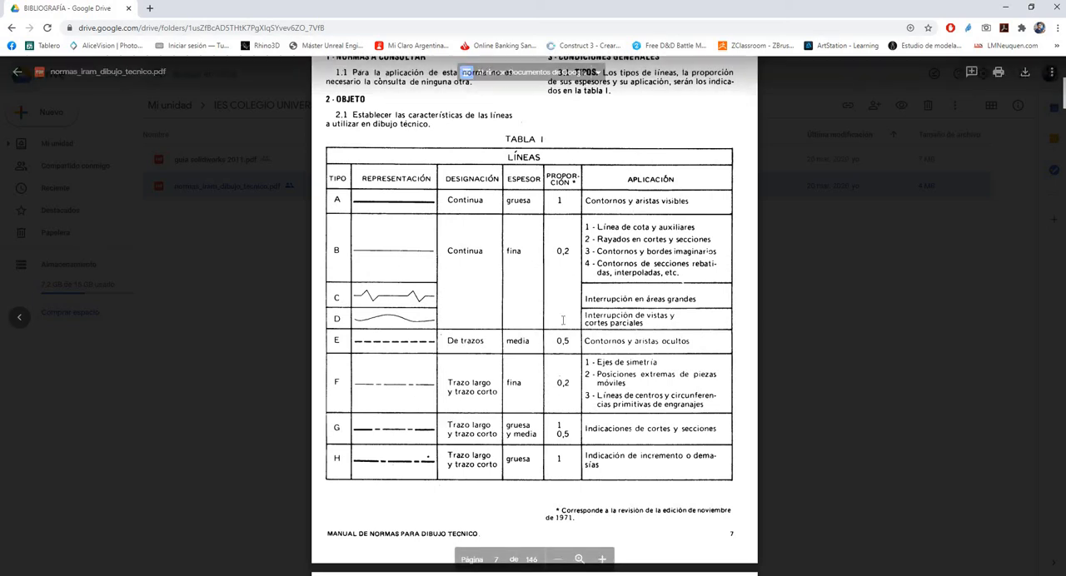
scroll(531, 346, "down", 1)
scroll(530, 345, "down", 6)
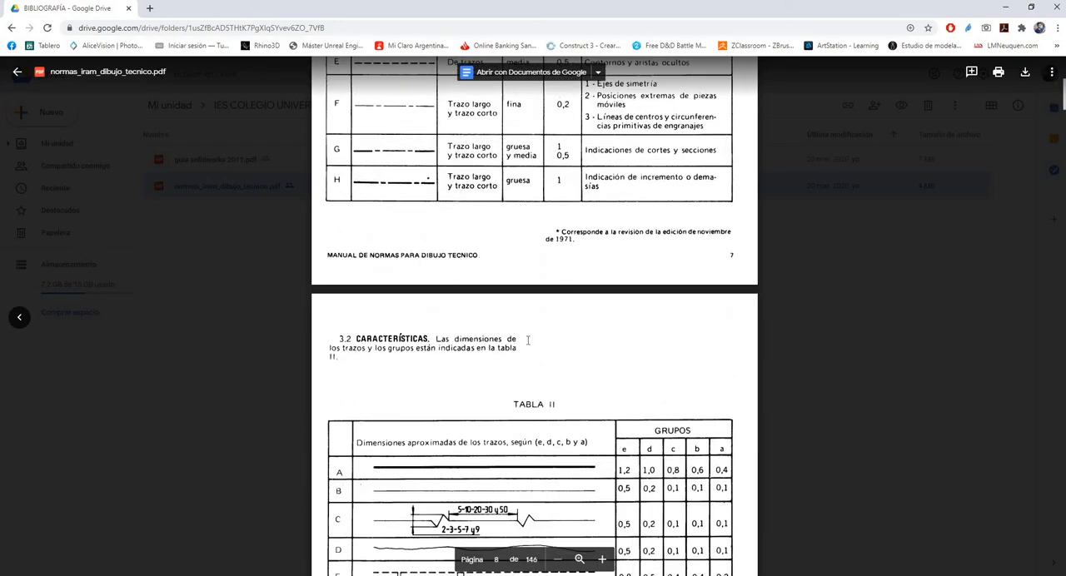
Switch back to EJ1 v2.PDF in Adobe Acrobat and examine the overall sheet with all its views, dimensions and labels
left_click(1002, 10)
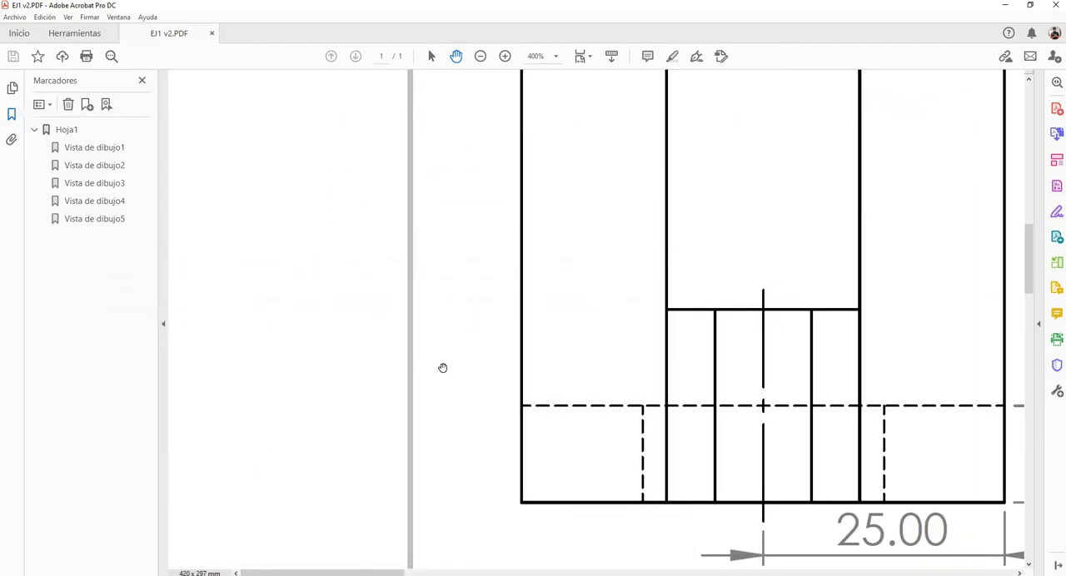
left_click(481, 56)
left_click(481, 57)
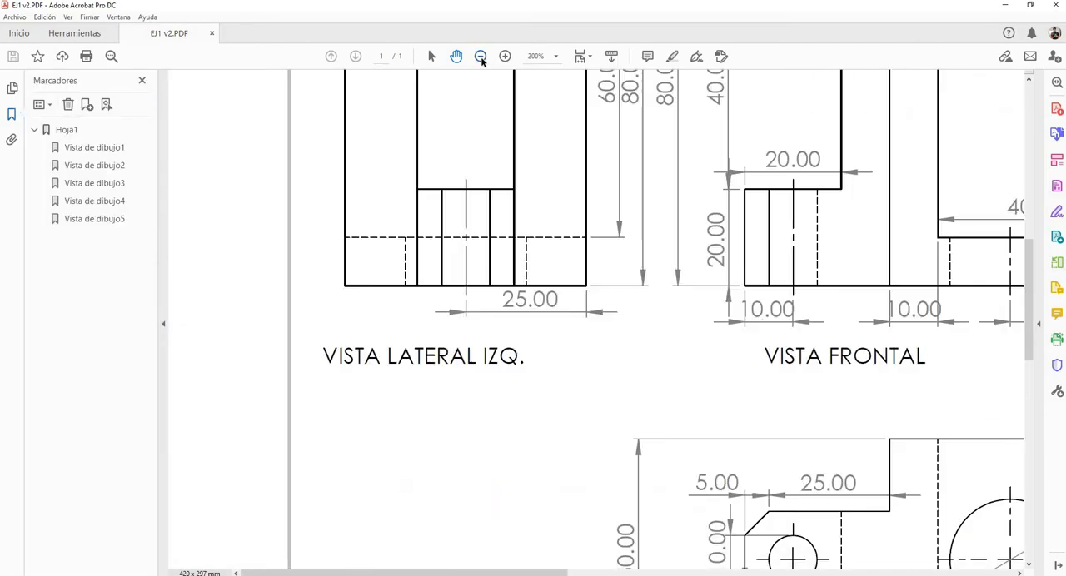
left_click(480, 57)
left_click(480, 56)
left_click(481, 56)
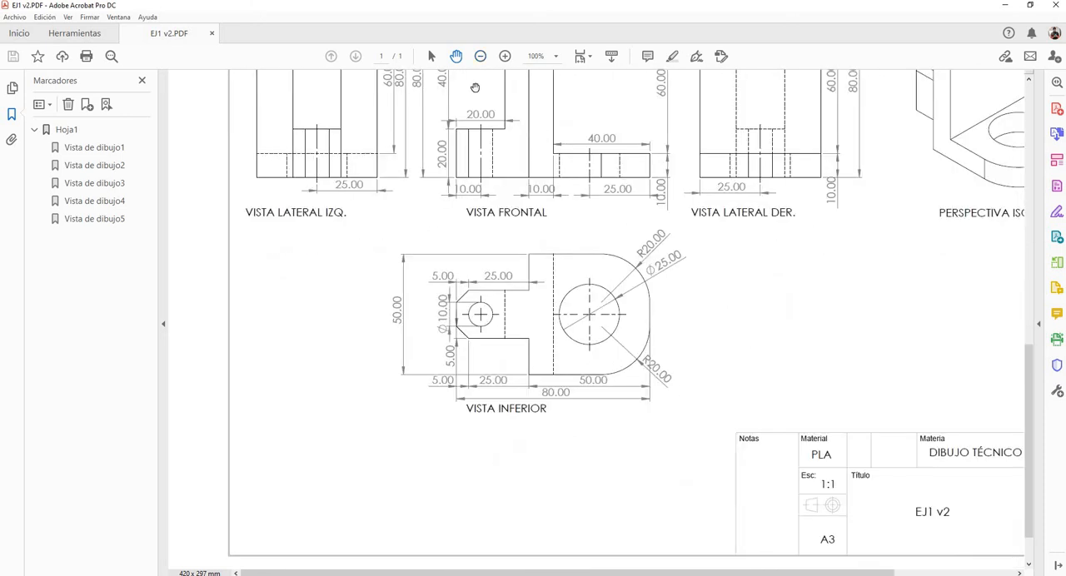
left_click(480, 56)
scroll(491, 231, "up", 2)
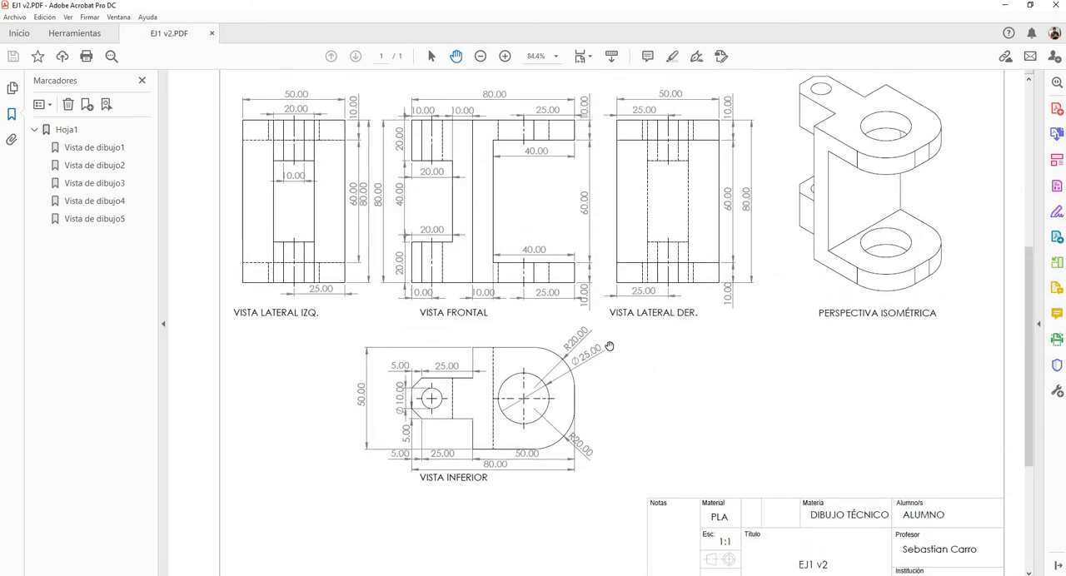
Switch to the EJ1 v2 drawing in SOLIDWORKS and inspect the isometric view's properties without changing them
left_click(1005, 7)
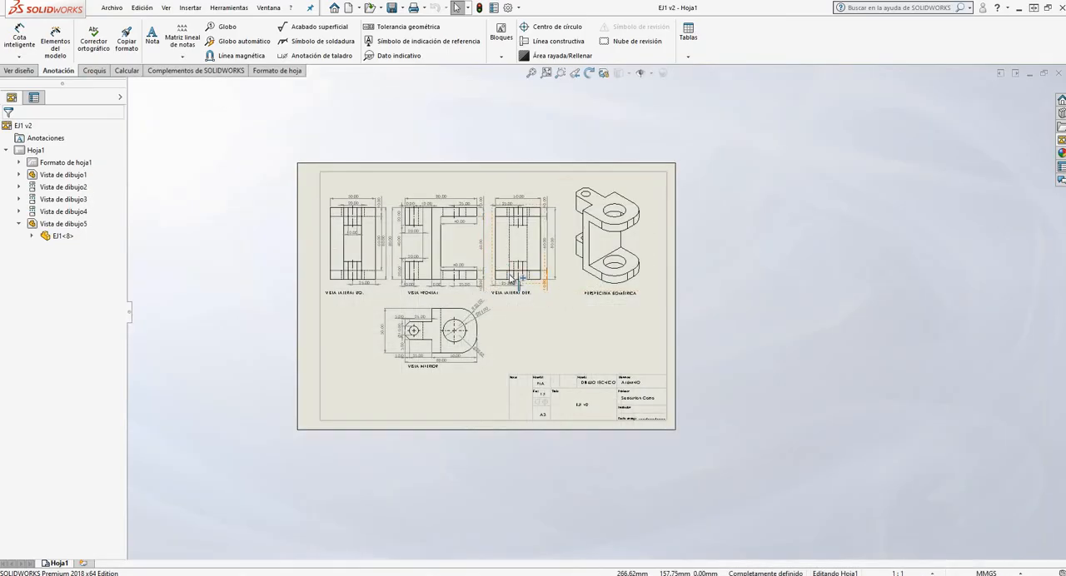
scroll(499, 269, "down", 3)
key("alt")
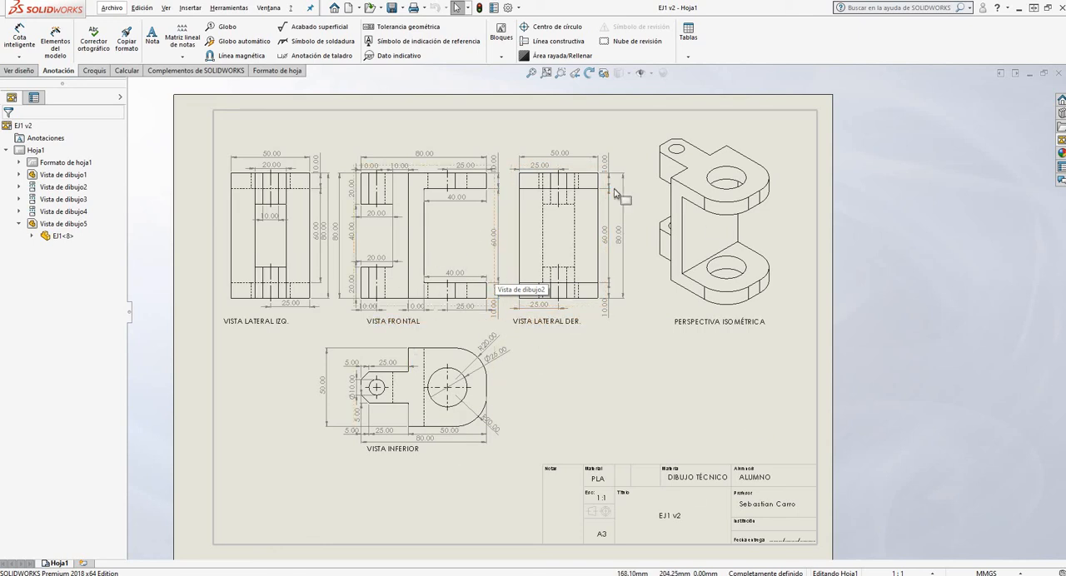
left_click(750, 123)
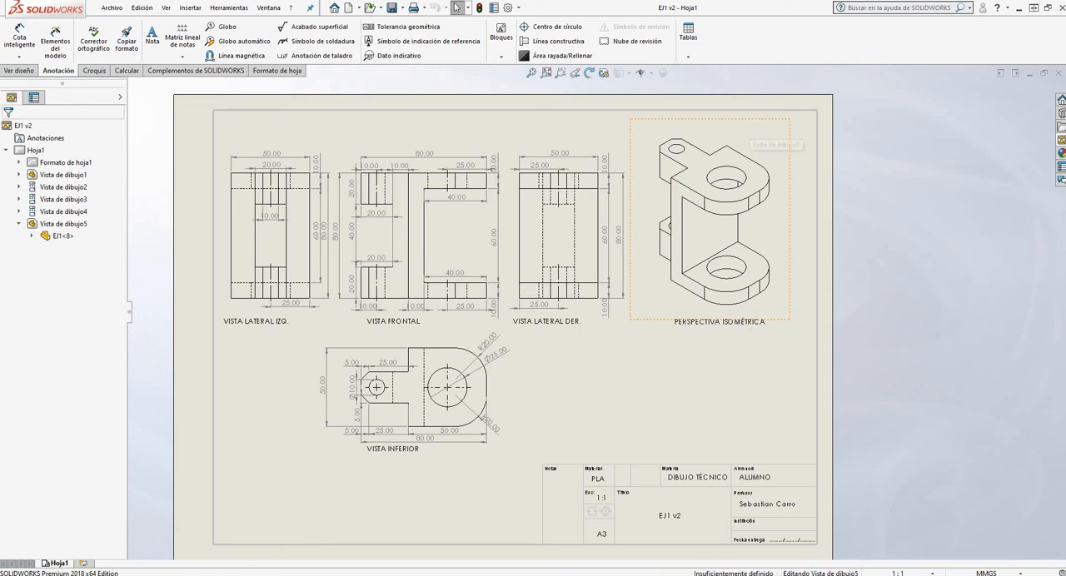
double_click(749, 121)
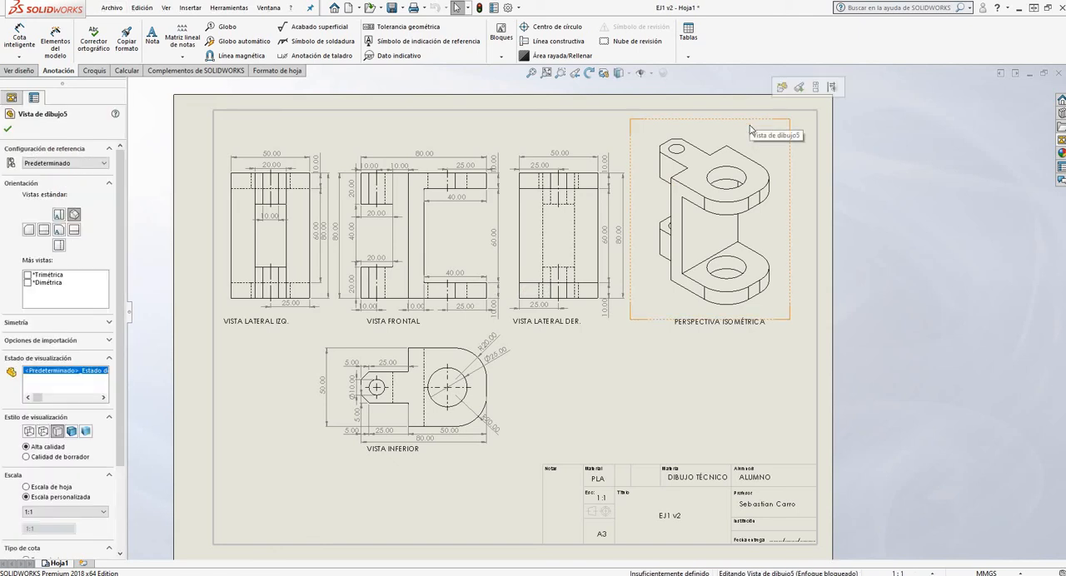
double_click(728, 140)
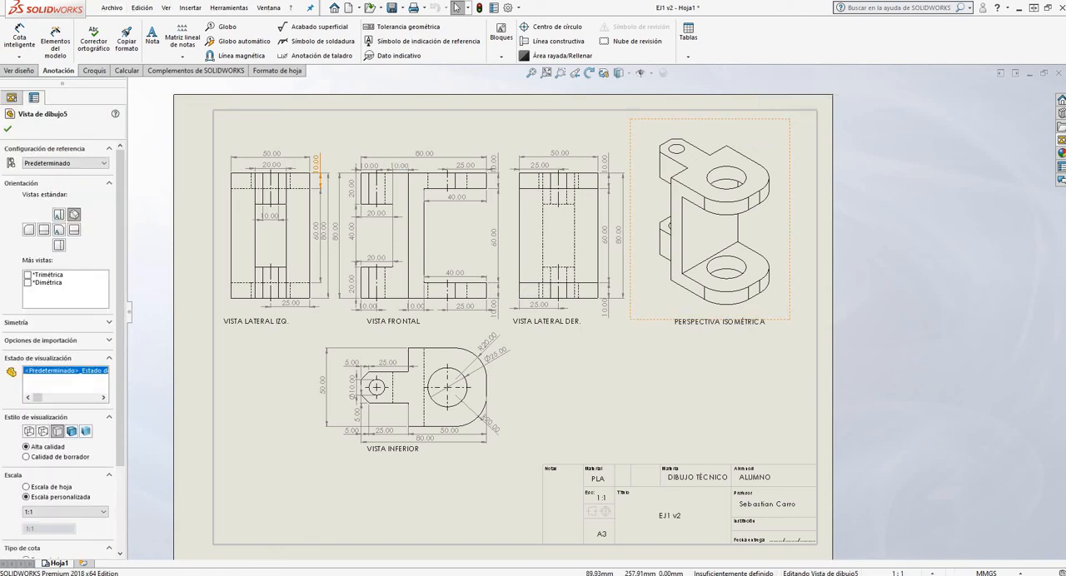
left_click(8, 129)
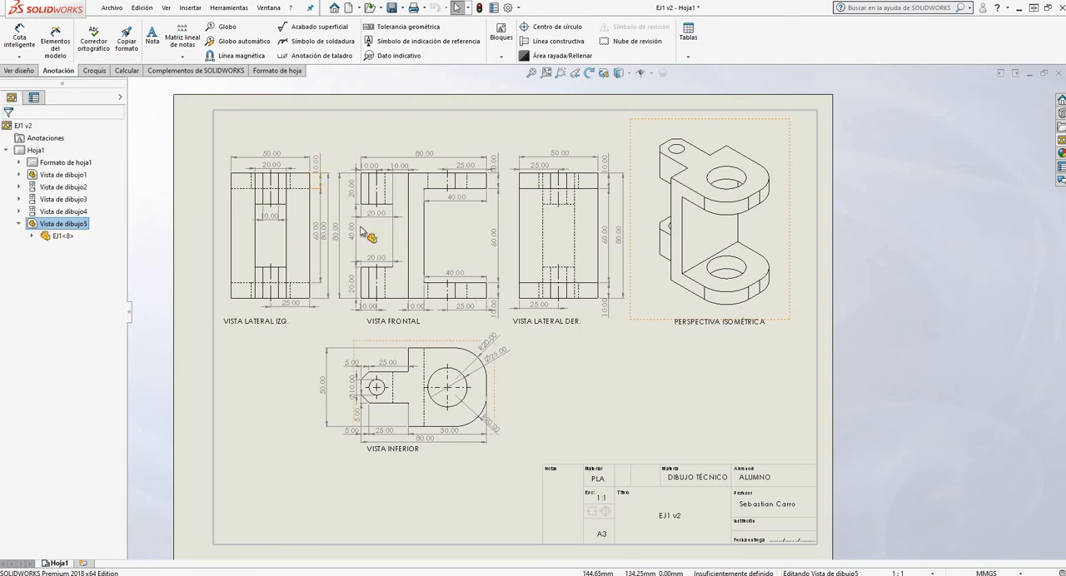
left_click(111, 8)
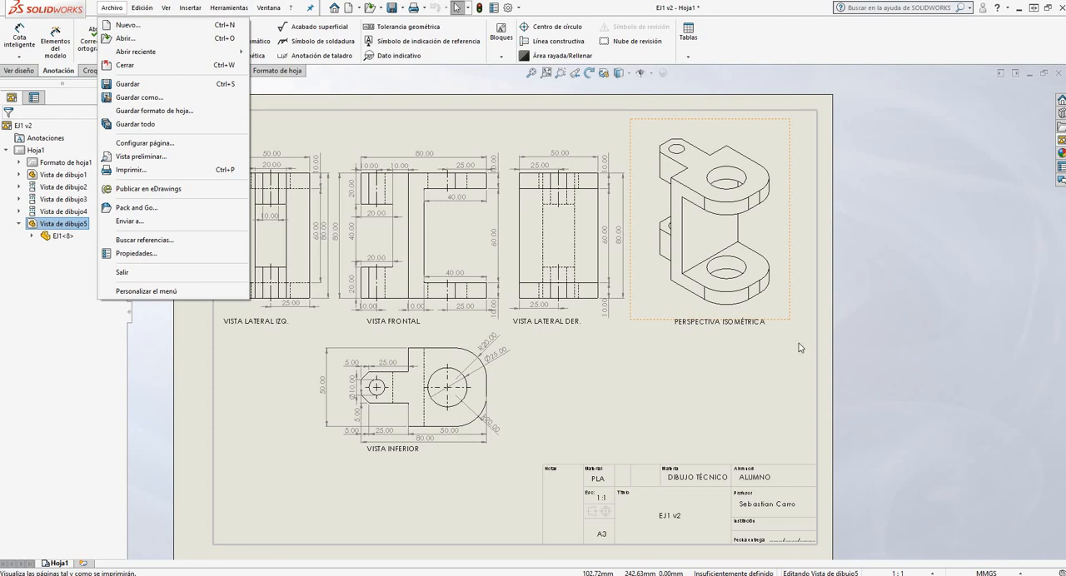
left_click(654, 414)
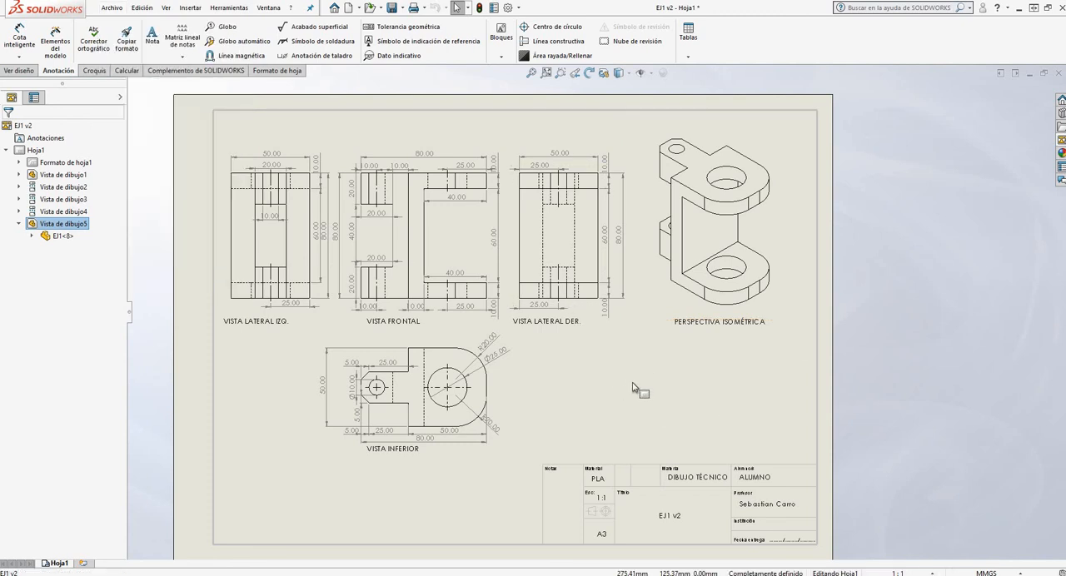
left_click(635, 386)
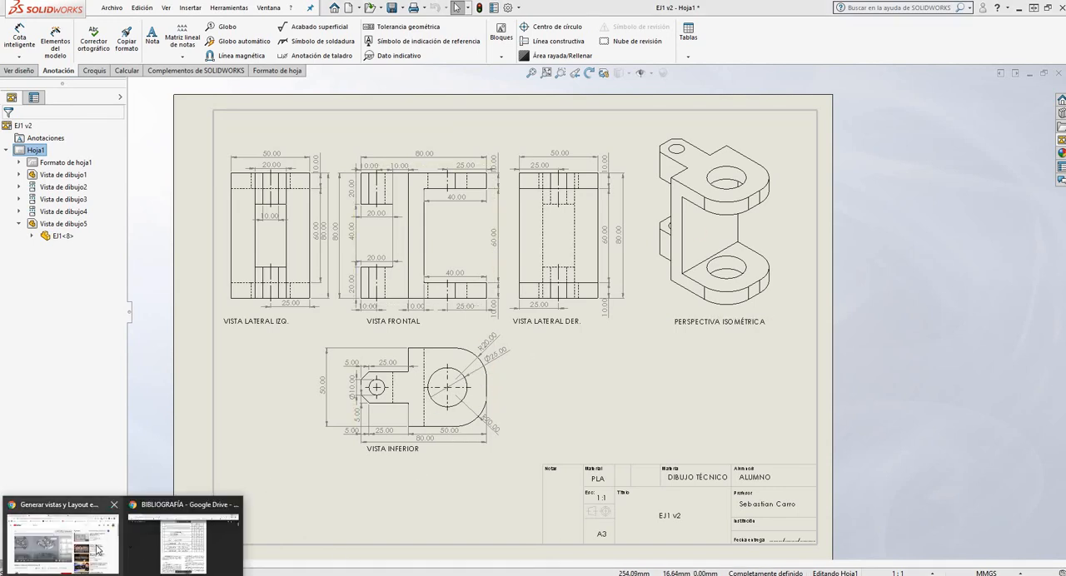
Switch to Google Drive in the browser, leave the IRAM standards preview, and open DIBUJO TECNICO > CLASES > CLASE 3
left_click(134, 549)
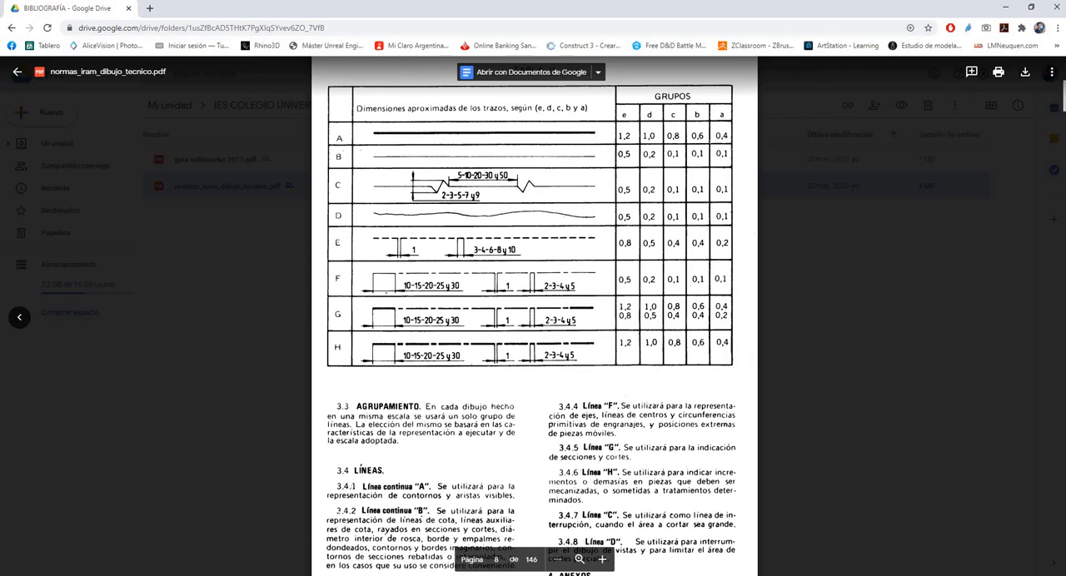
left_click(246, 235)
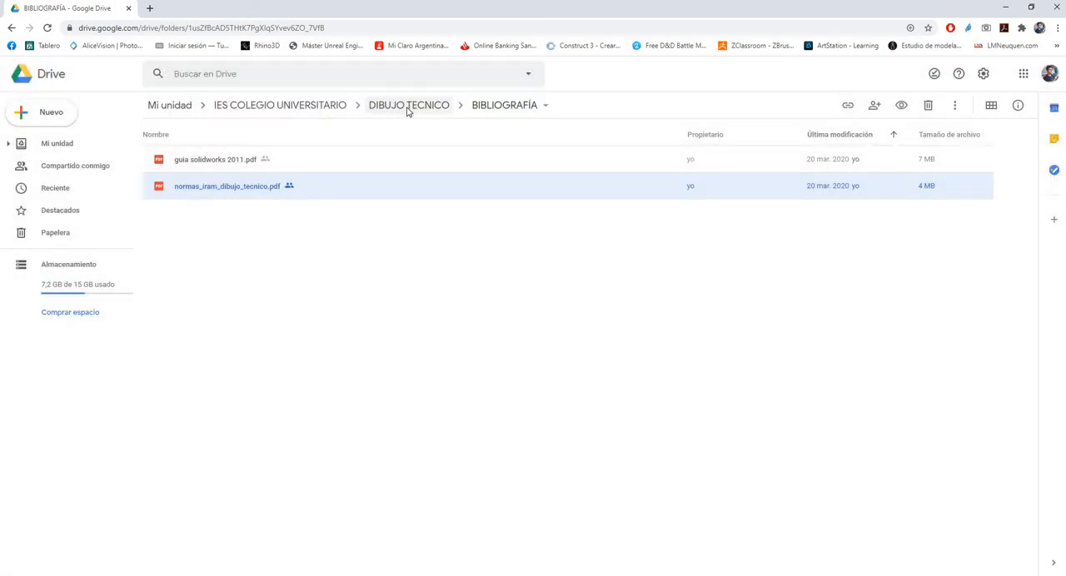
left_click(406, 107)
double_click(191, 164)
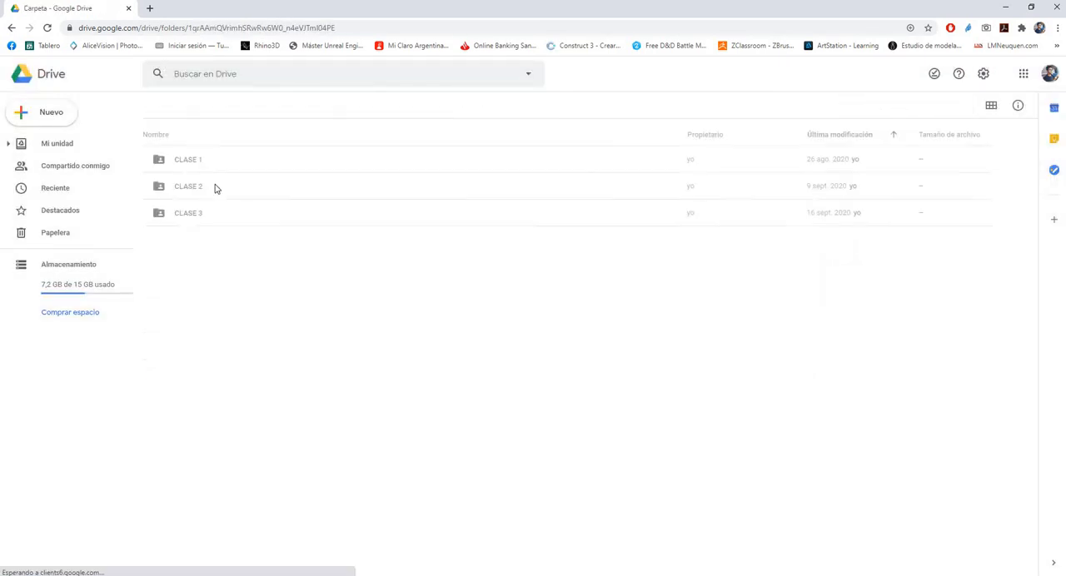
double_click(188, 212)
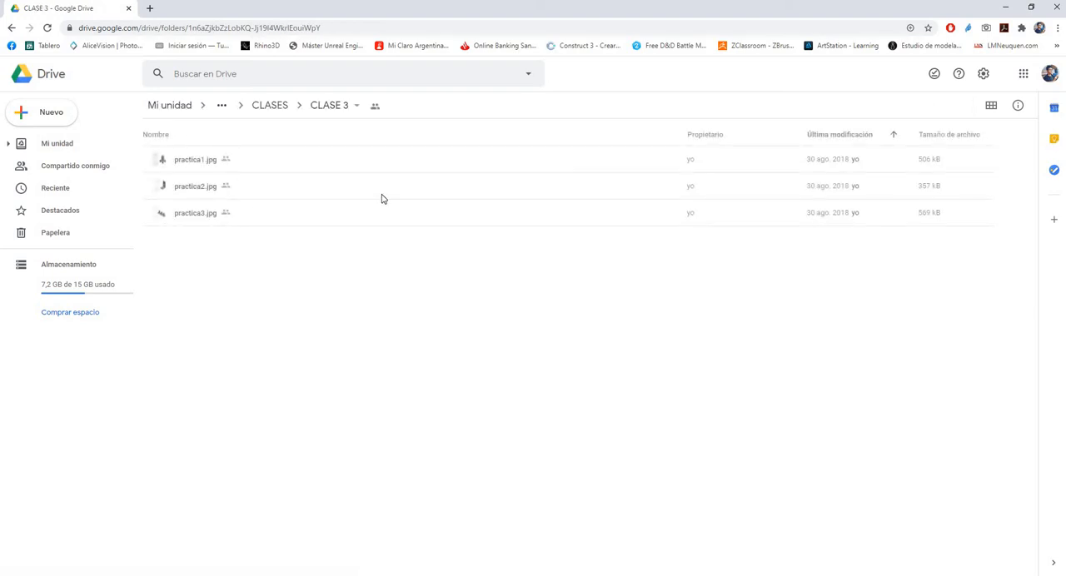
Go through the exercise files practica1.jpg, practica2.jpg and practica3.jpg in the list without opening them, and return to the CLASES folder
left_click(197, 167)
left_click(200, 188)
left_click(203, 214)
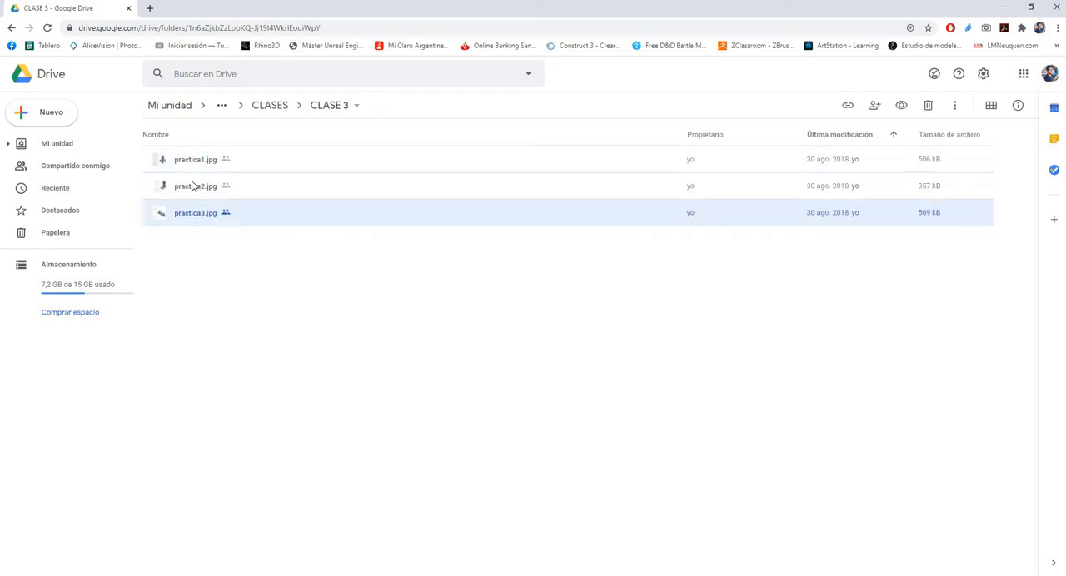
left_click(190, 185)
left_click(193, 165)
left_click(197, 194)
left_click(202, 214)
left_click(197, 187)
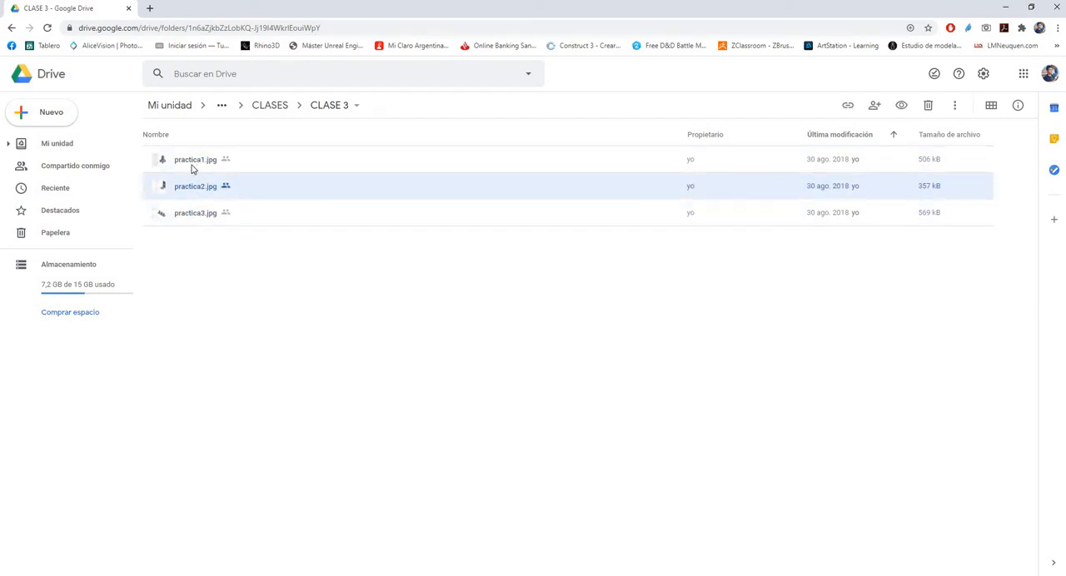
left_click(194, 167)
left_click(200, 190)
left_click(194, 214)
left_click(186, 183)
left_click(193, 167)
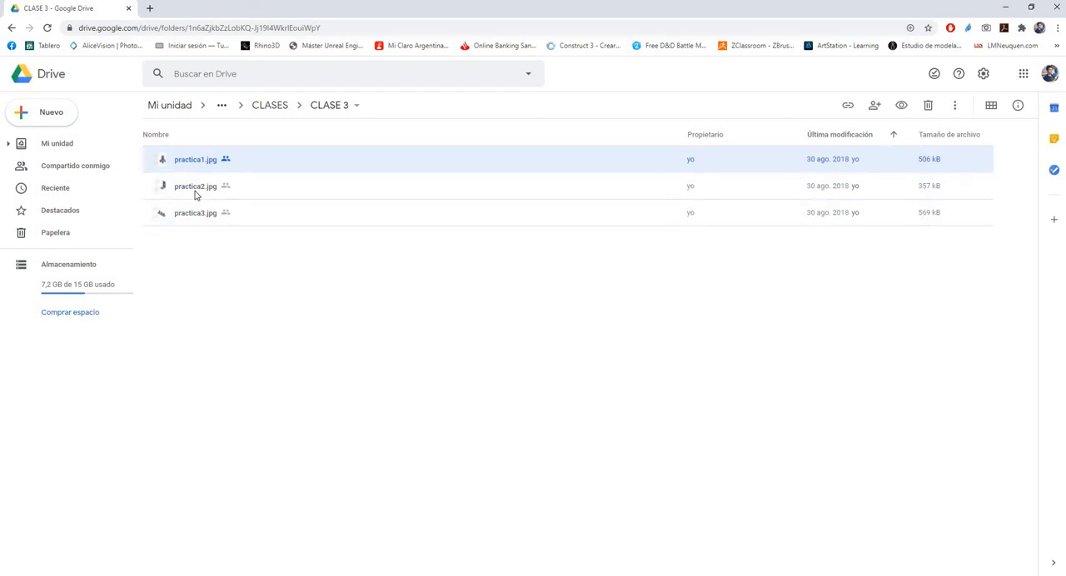
left_click(197, 189)
left_click(193, 217)
left_click(197, 181)
left_click(197, 167)
left_click(199, 187)
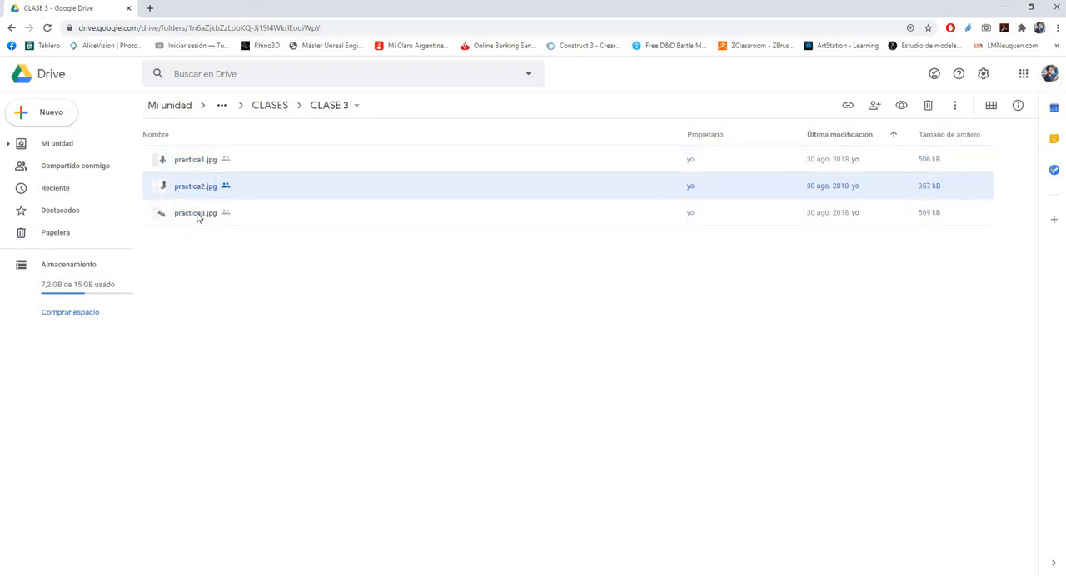
left_click(199, 216)
left_click(189, 187)
left_click(191, 165)
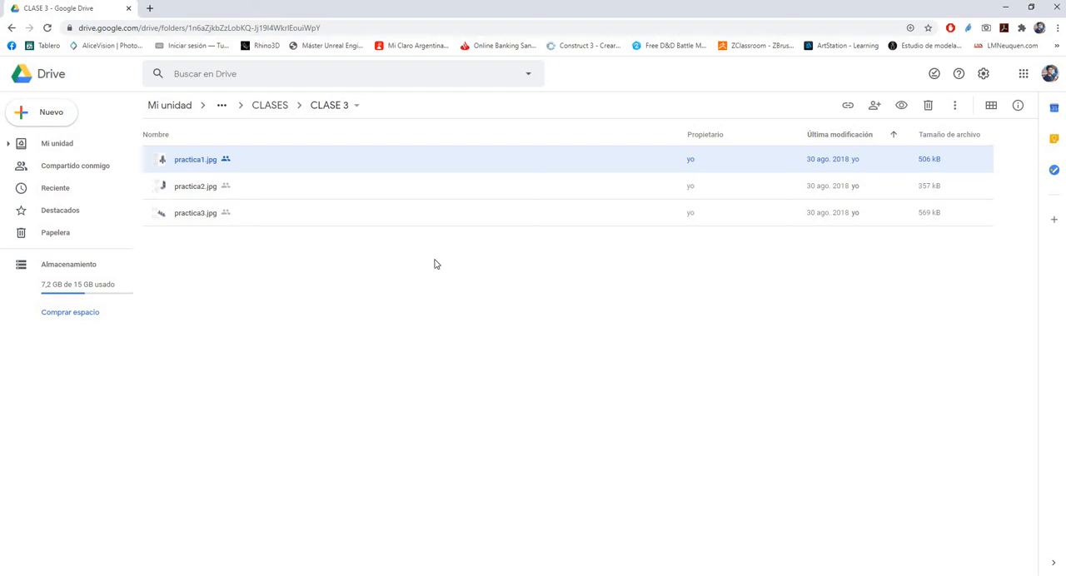
double_click(191, 188)
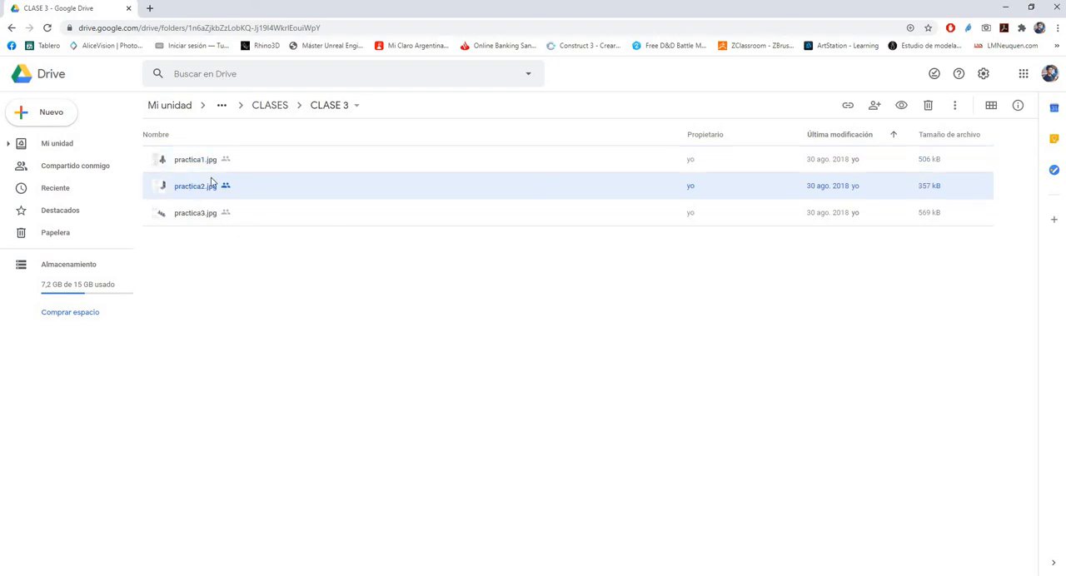
left_click(209, 275)
left_click(268, 105)
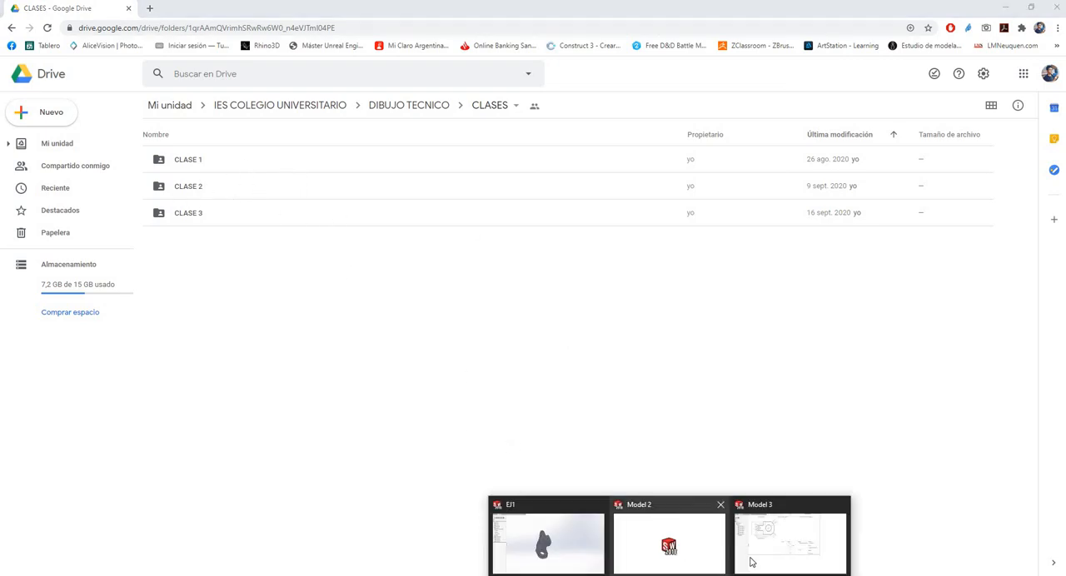
Switch back to the EJ1 v2 drawing in SOLIDWORKS and review the front view's overall width and lower 25 mm dimensions, plus the annotation and view-layout tools
left_click(766, 553)
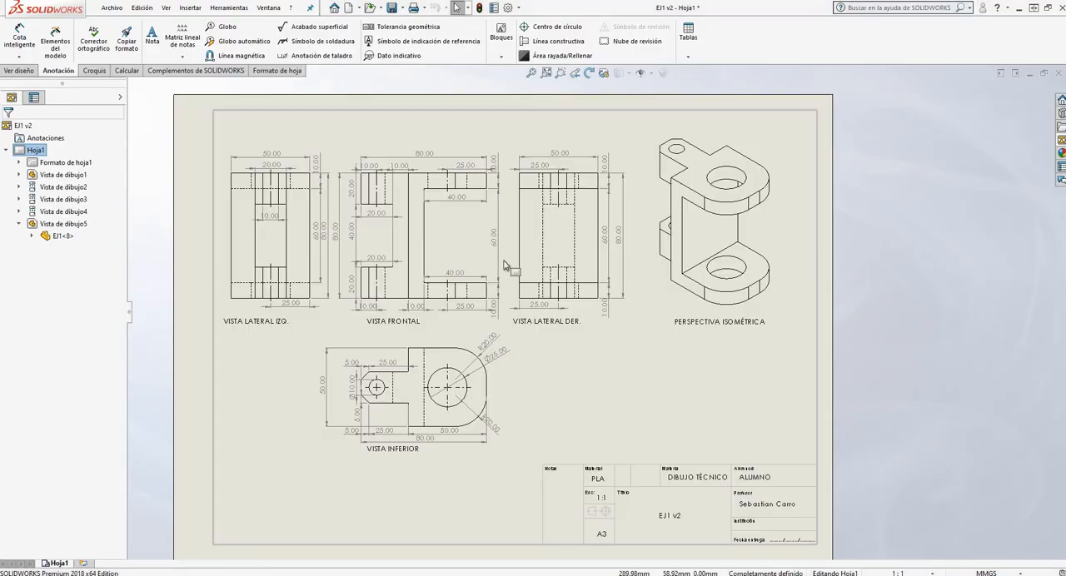
left_click(447, 157)
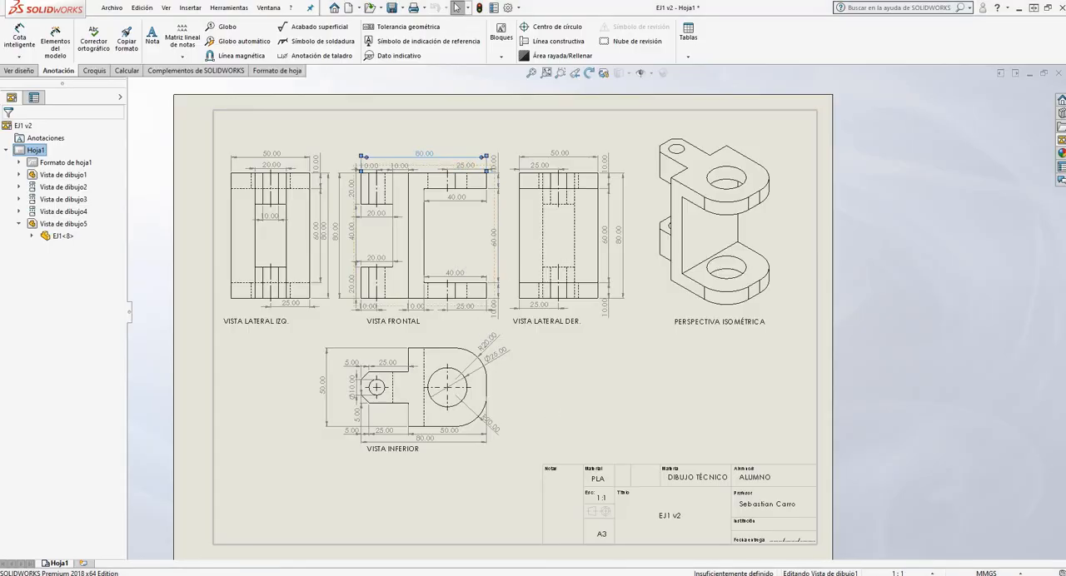
left_click(465, 306)
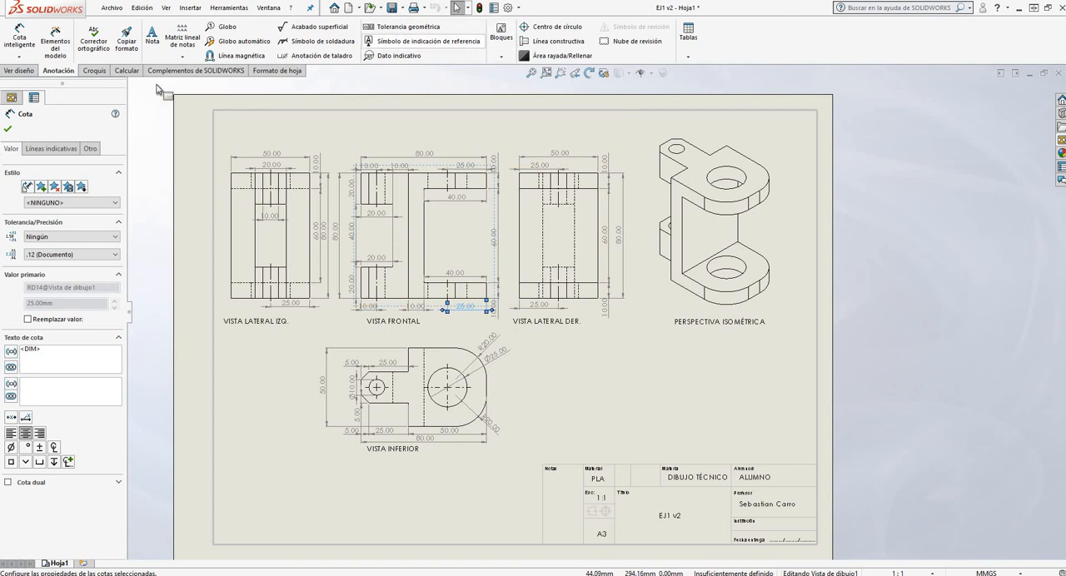
left_click(31, 71)
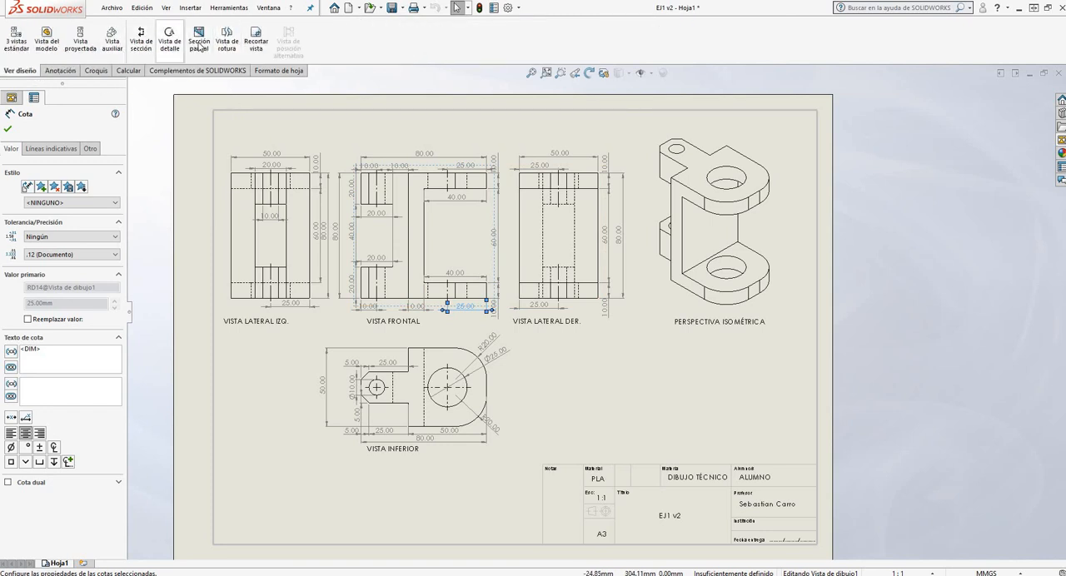
left_click(53, 71)
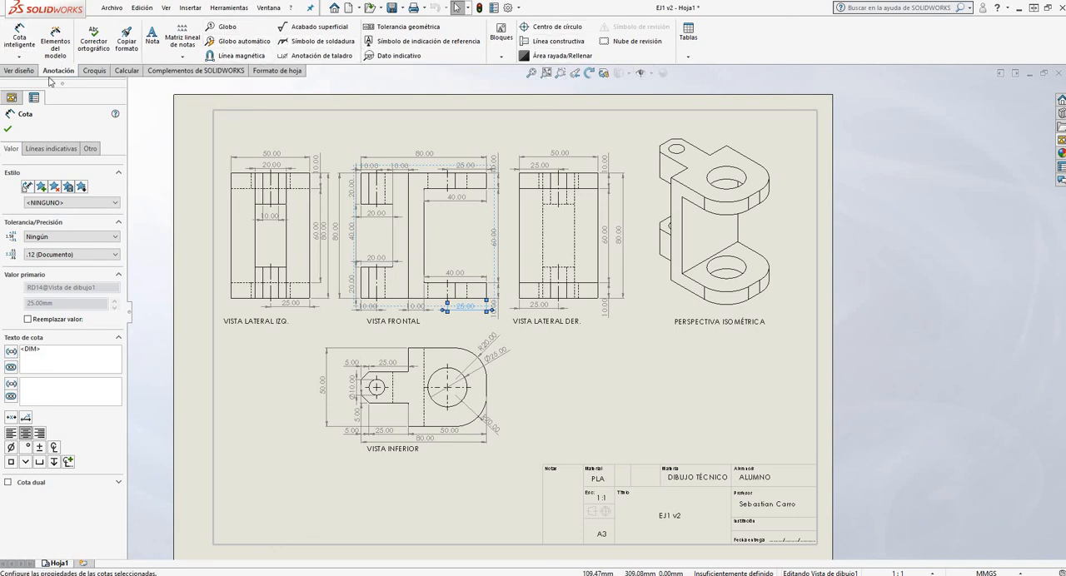
left_click(20, 71)
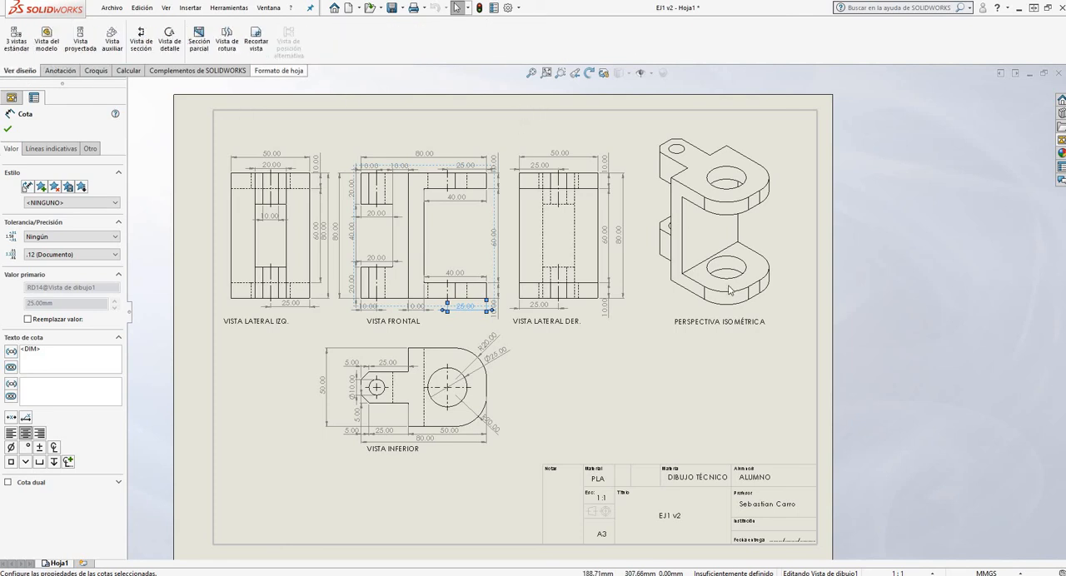